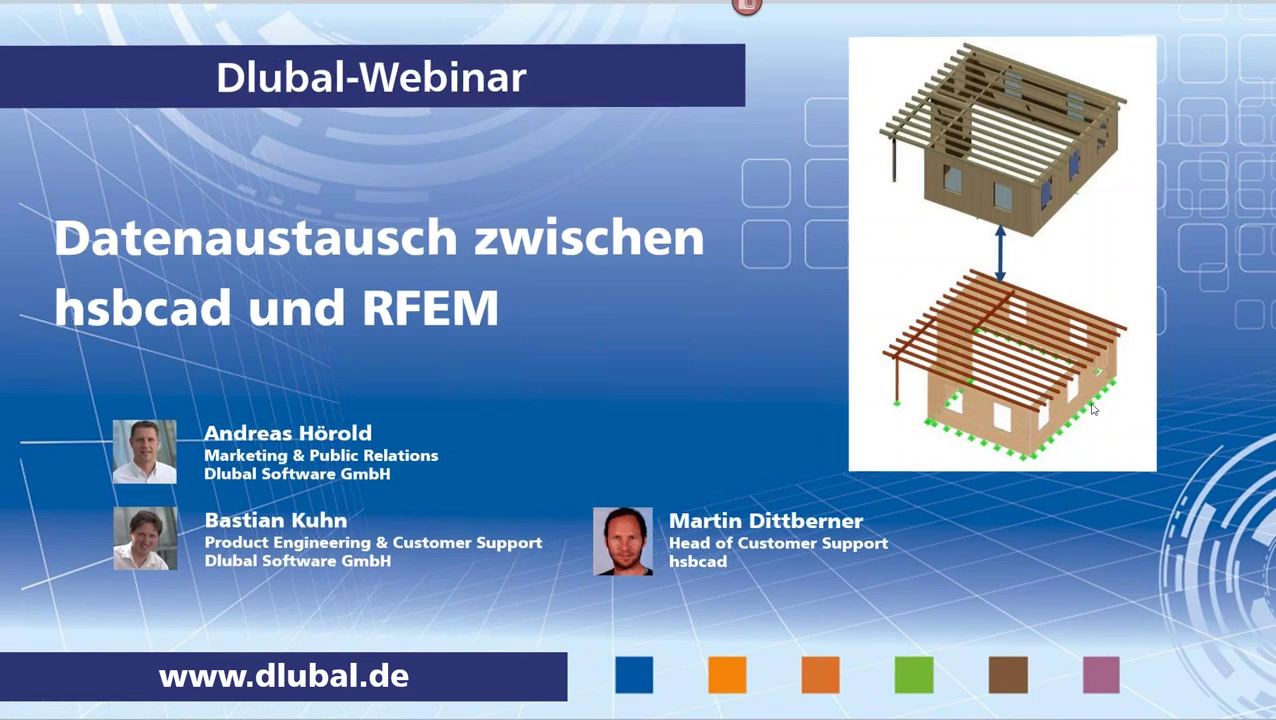
Step: Advance past the 'Datenaustausch zwischen hsbcad und RFEM' webinar title slide
left_click(1093, 409)
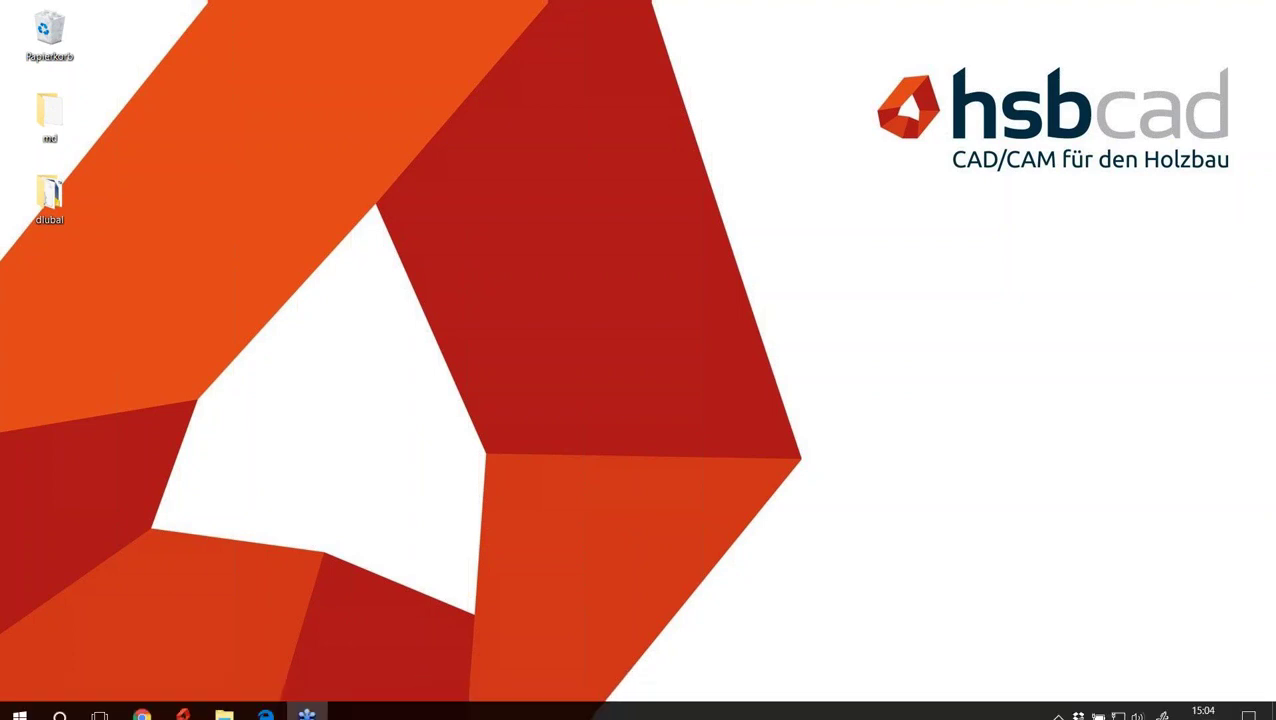
left_click(141, 705)
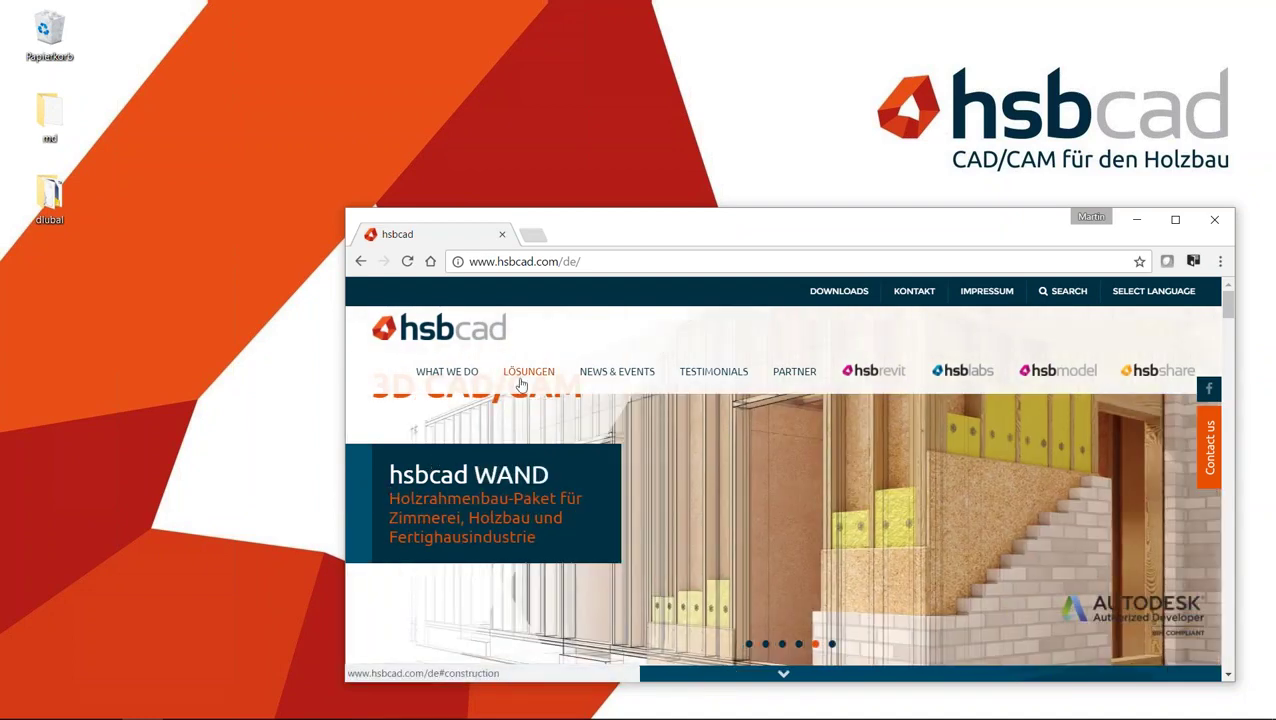
left_click_drag(629, 222, 529, 11)
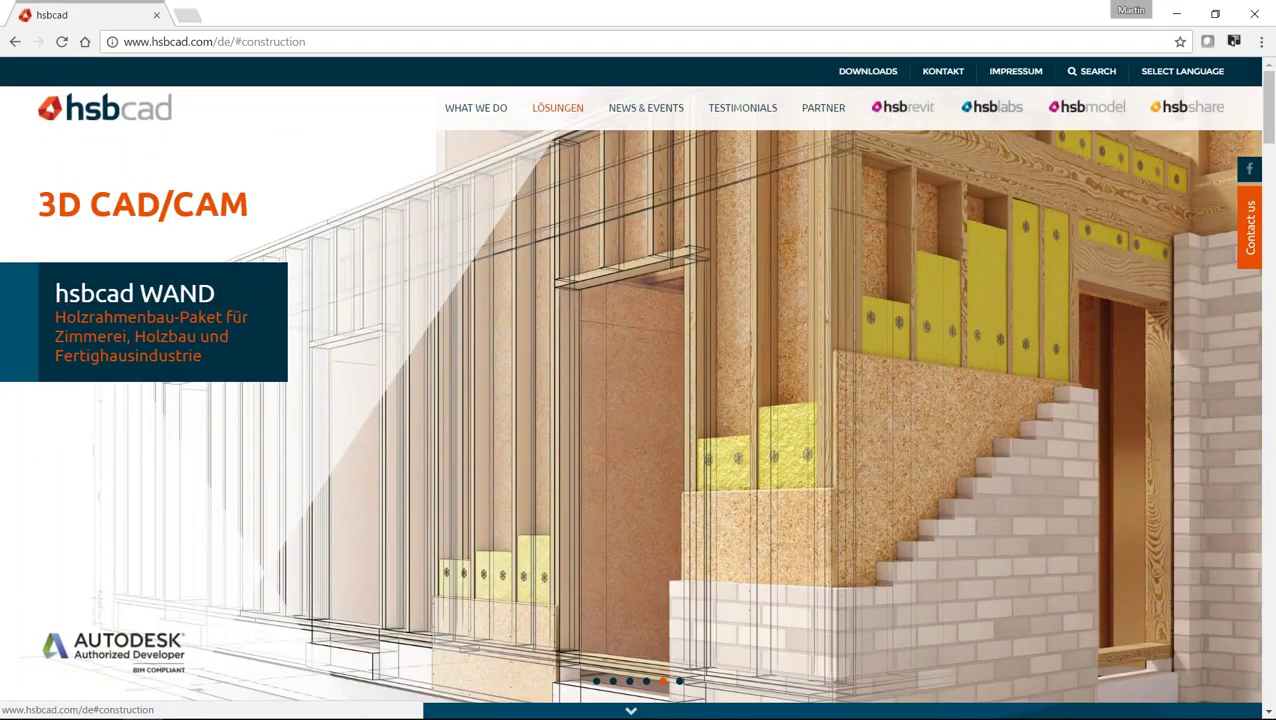
left_click(557, 107)
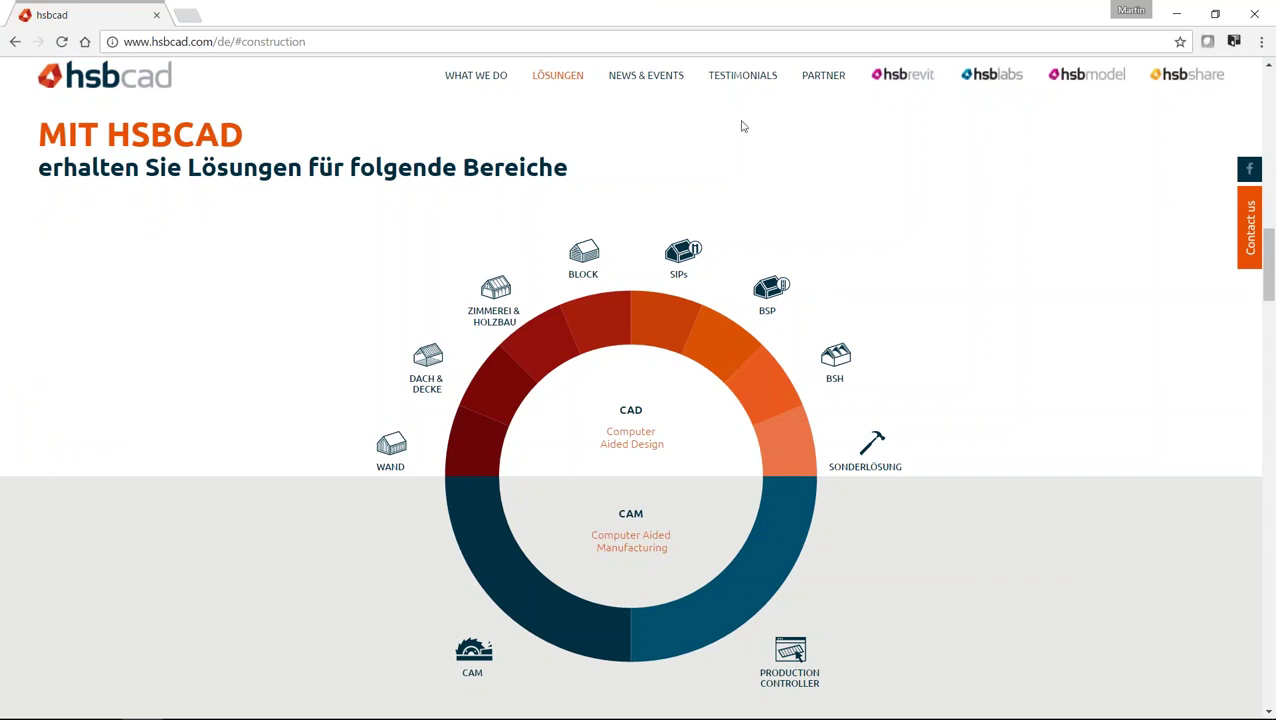
left_click(1176, 16)
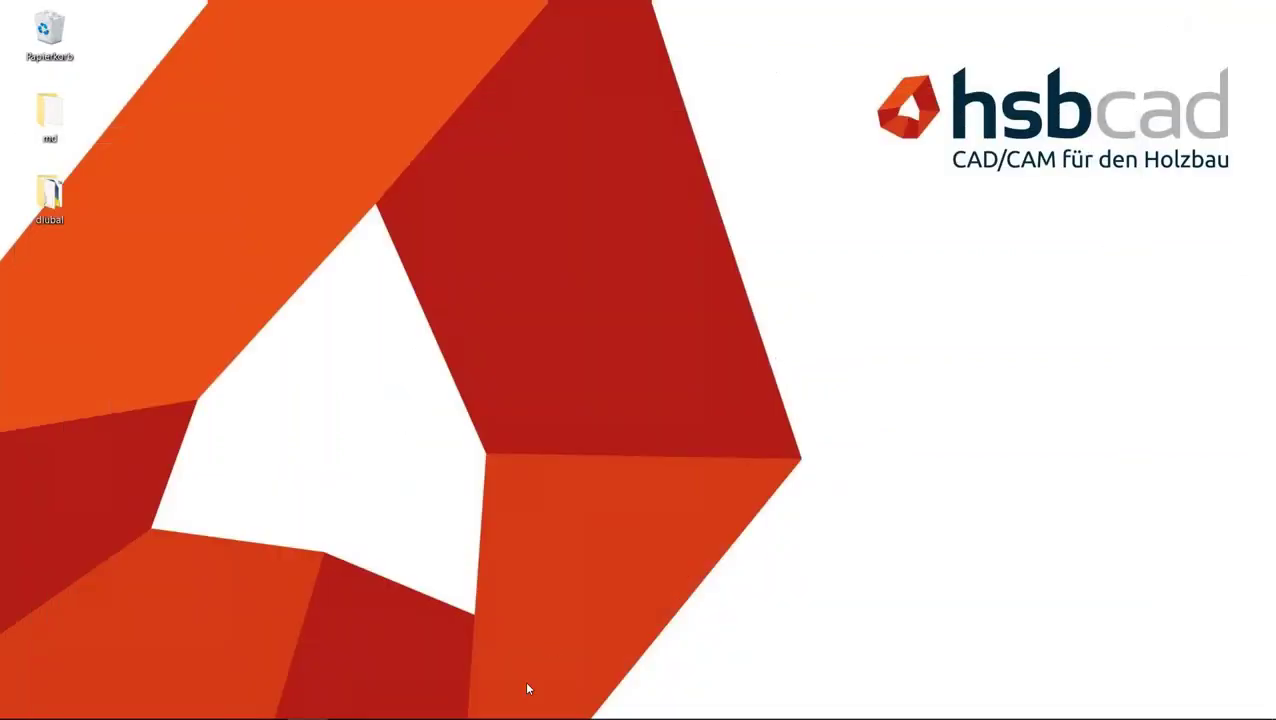
mouse_move(352, 712)
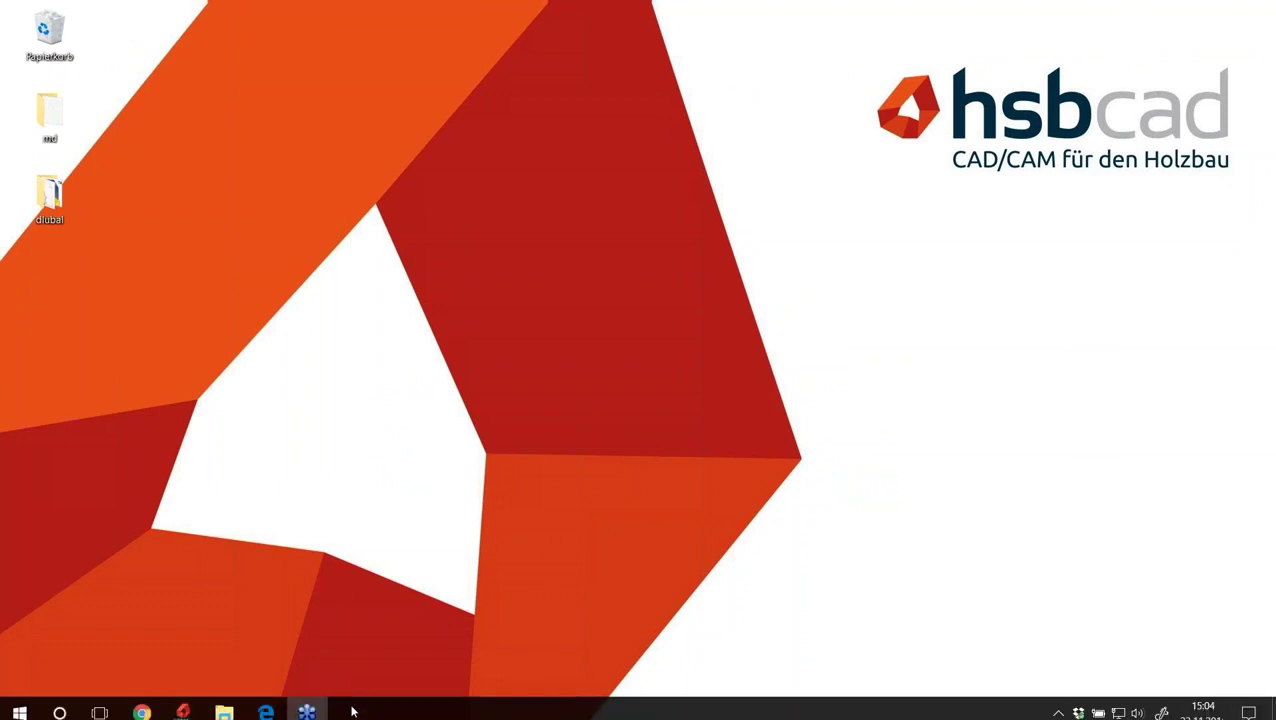
left_click(187, 708)
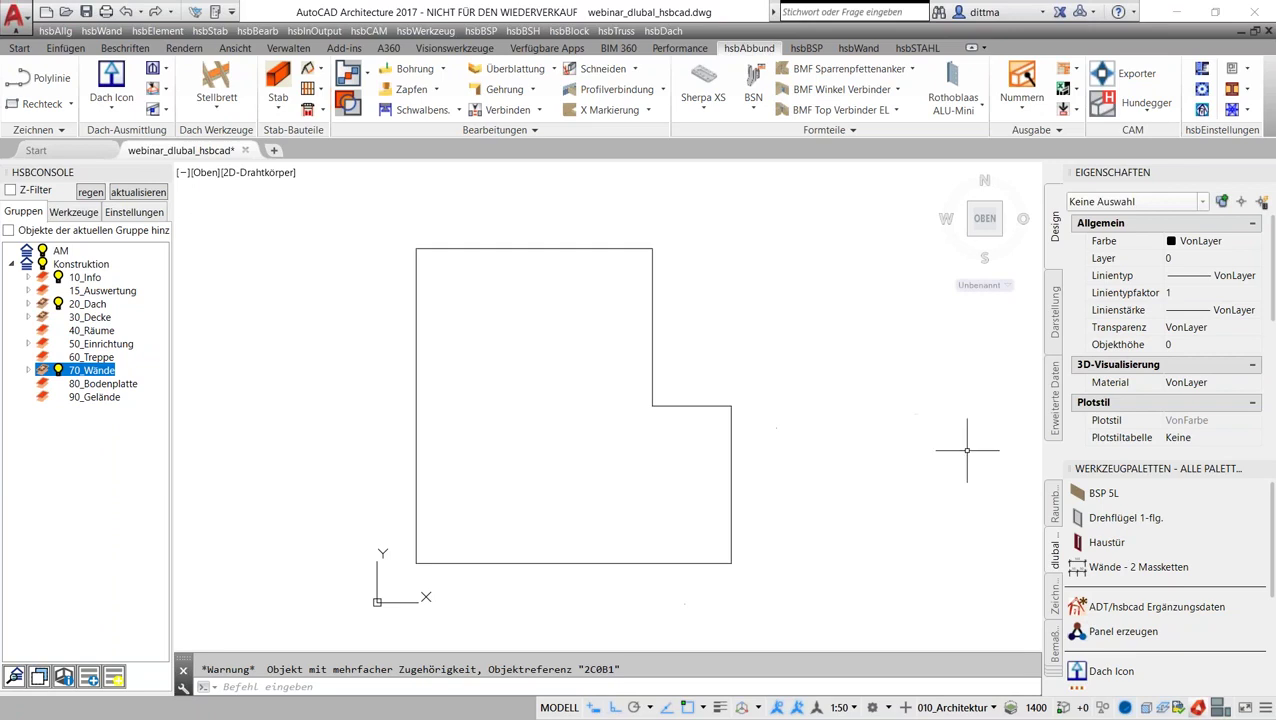
Step: Convert the L-shaped outline into BSP 5L walls via Liniengrafik, answering Nein to keep the outline
right_click(1079, 492)
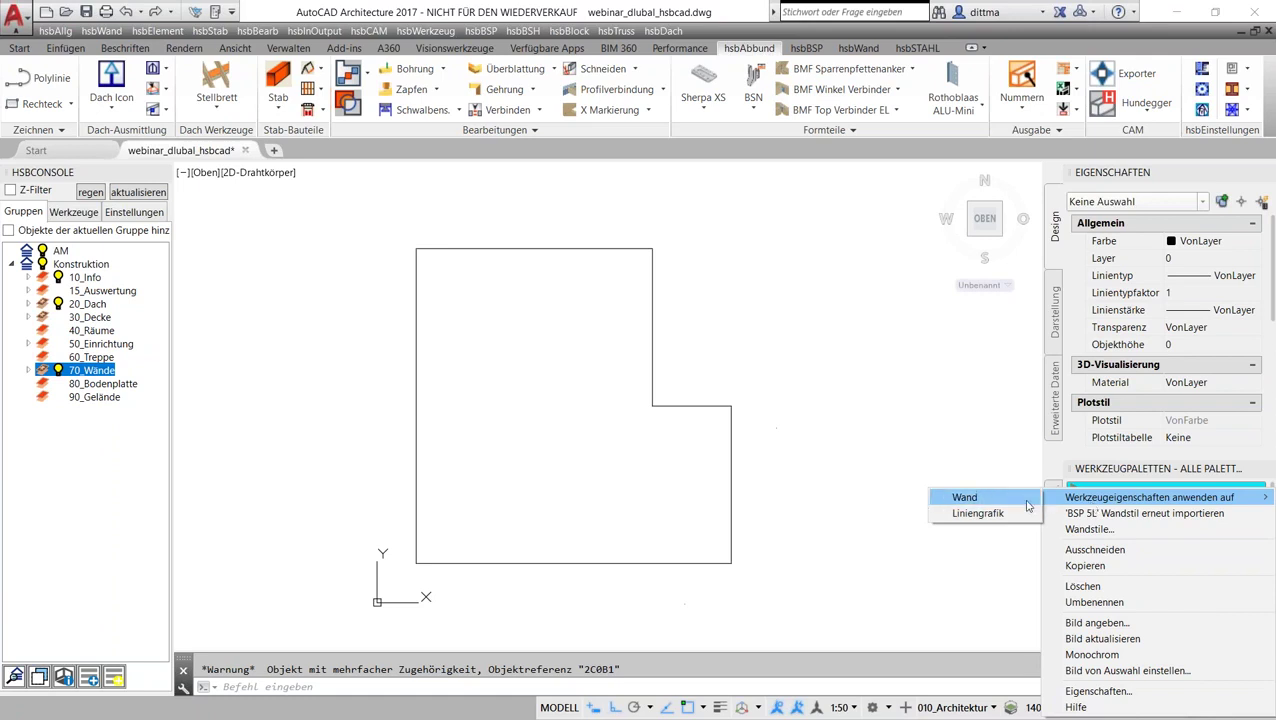
mouse_move(1150, 497)
left_click(1020, 500)
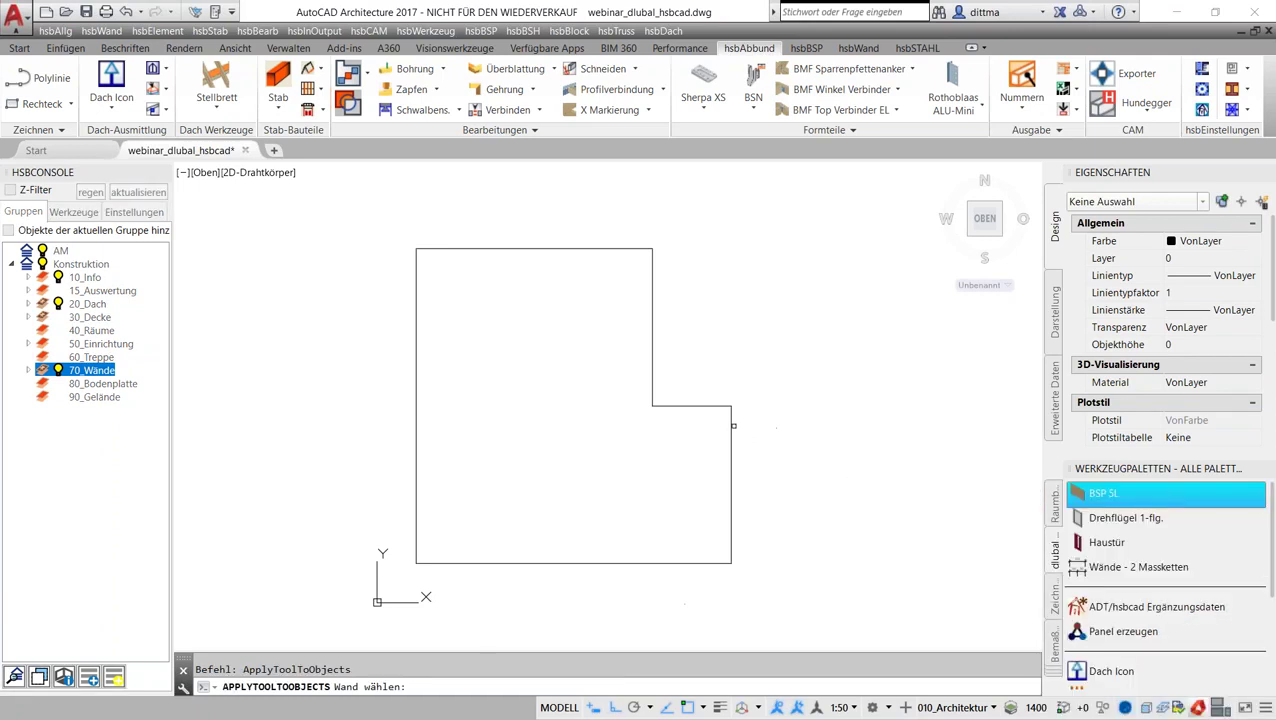
left_click(732, 422)
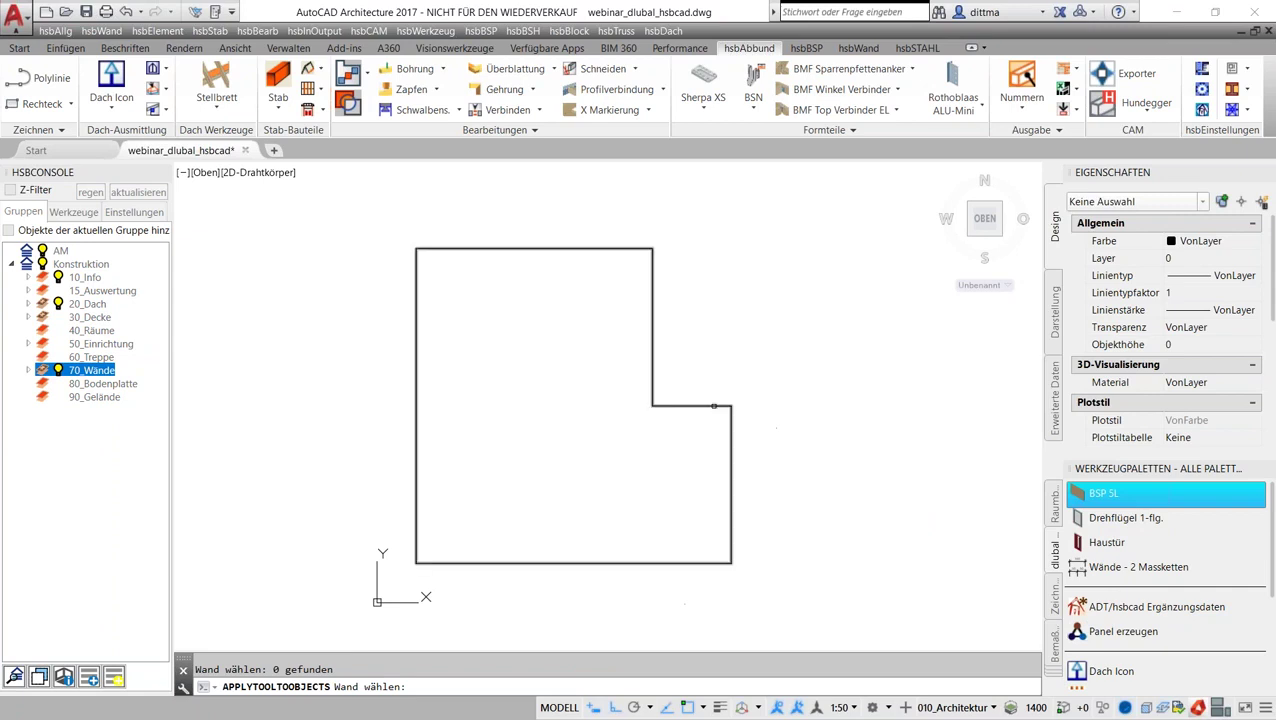
key("Escape")
right_click(1091, 503)
mouse_move(1149, 279)
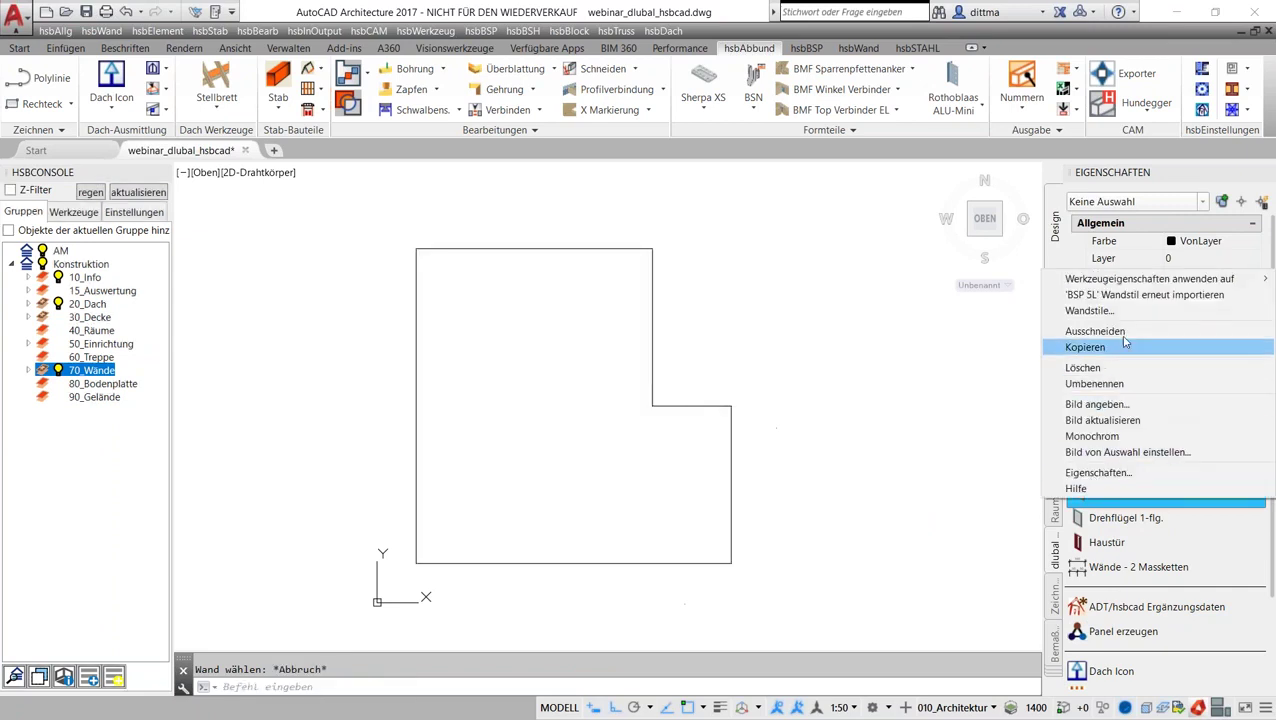
left_click(1026, 303)
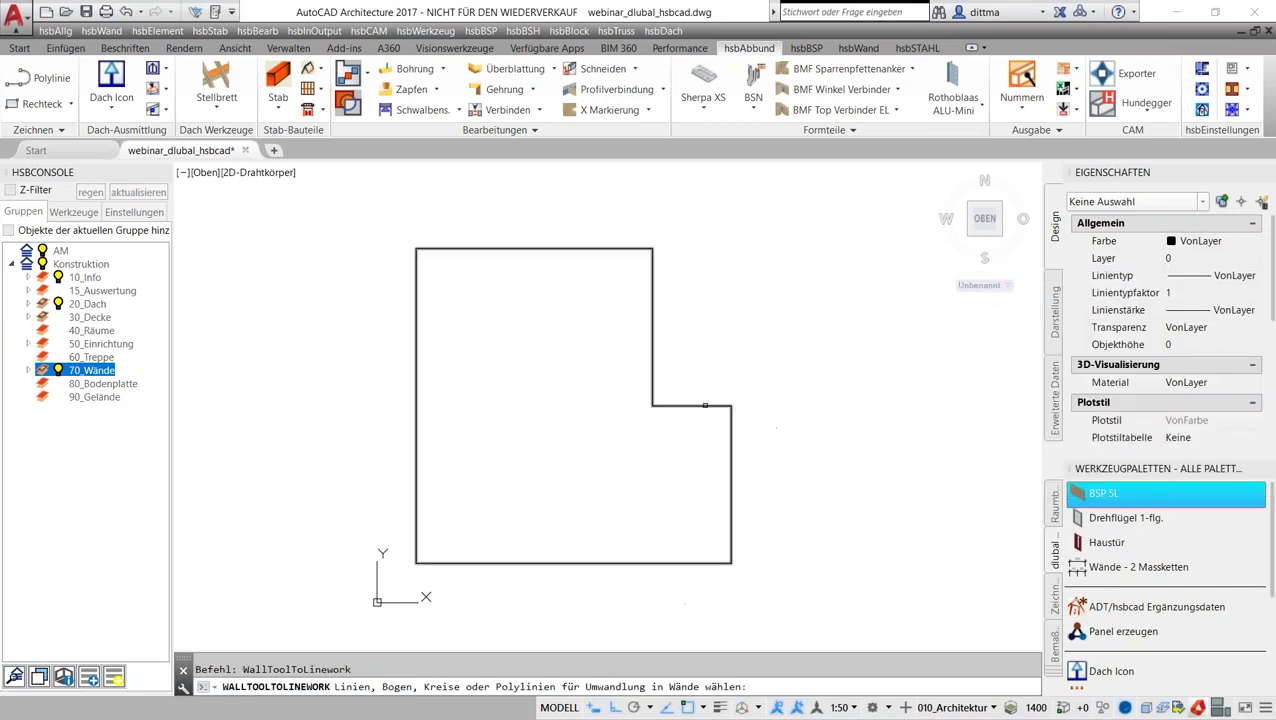
left_click(704, 406)
key("Return")
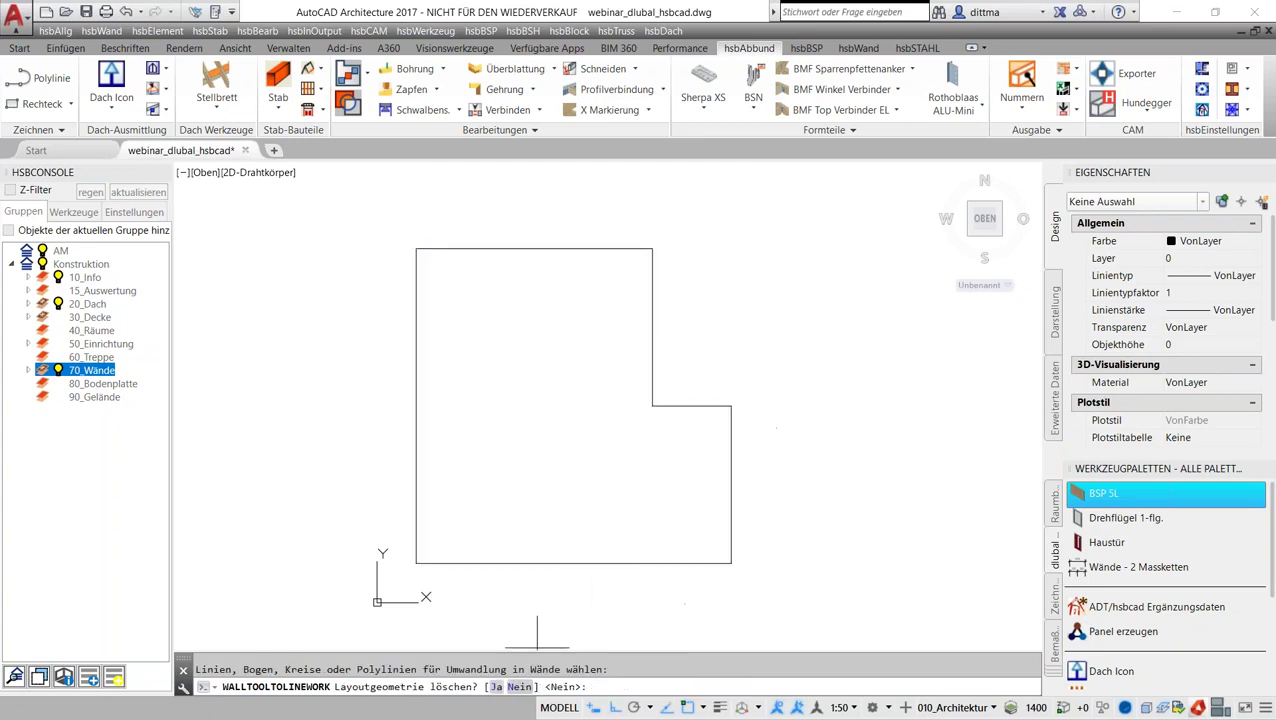
key("Return")
middle_click_drag(613, 479, 661, 463)
key("Escape")
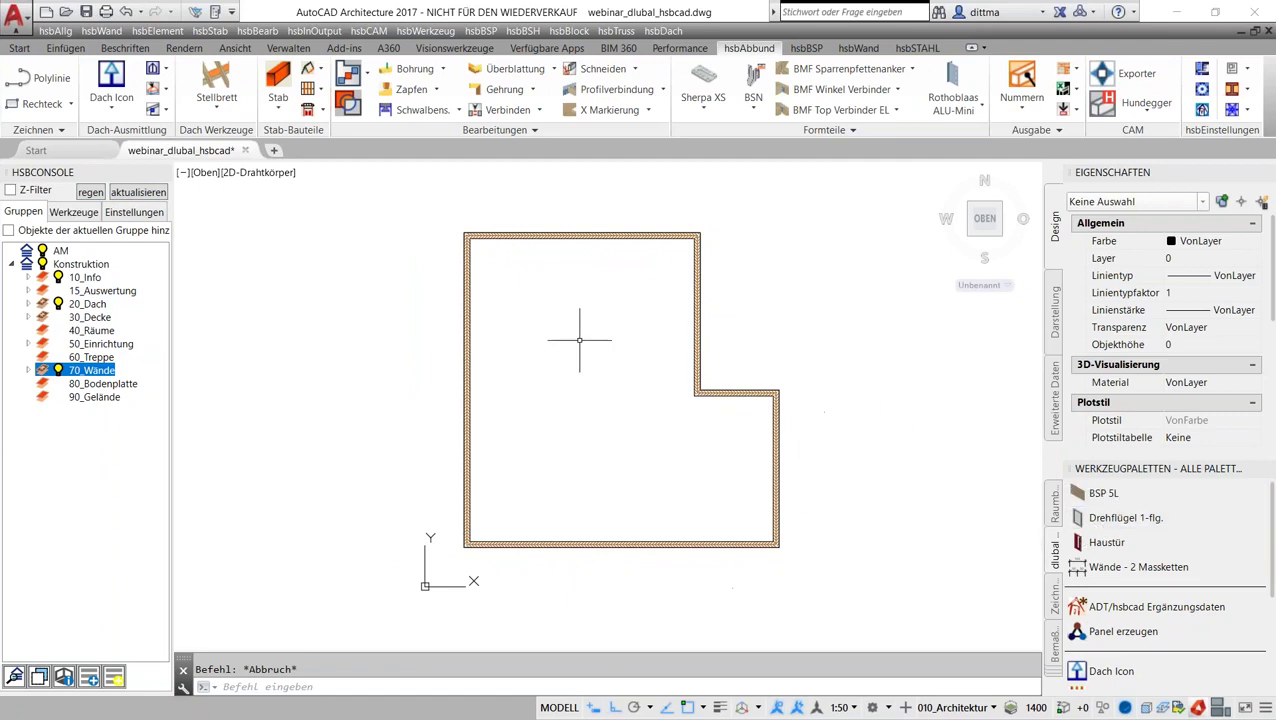
Step: Insert Drehflügel 1-flg. casement windows in the top and left walls
left_click(1076, 515)
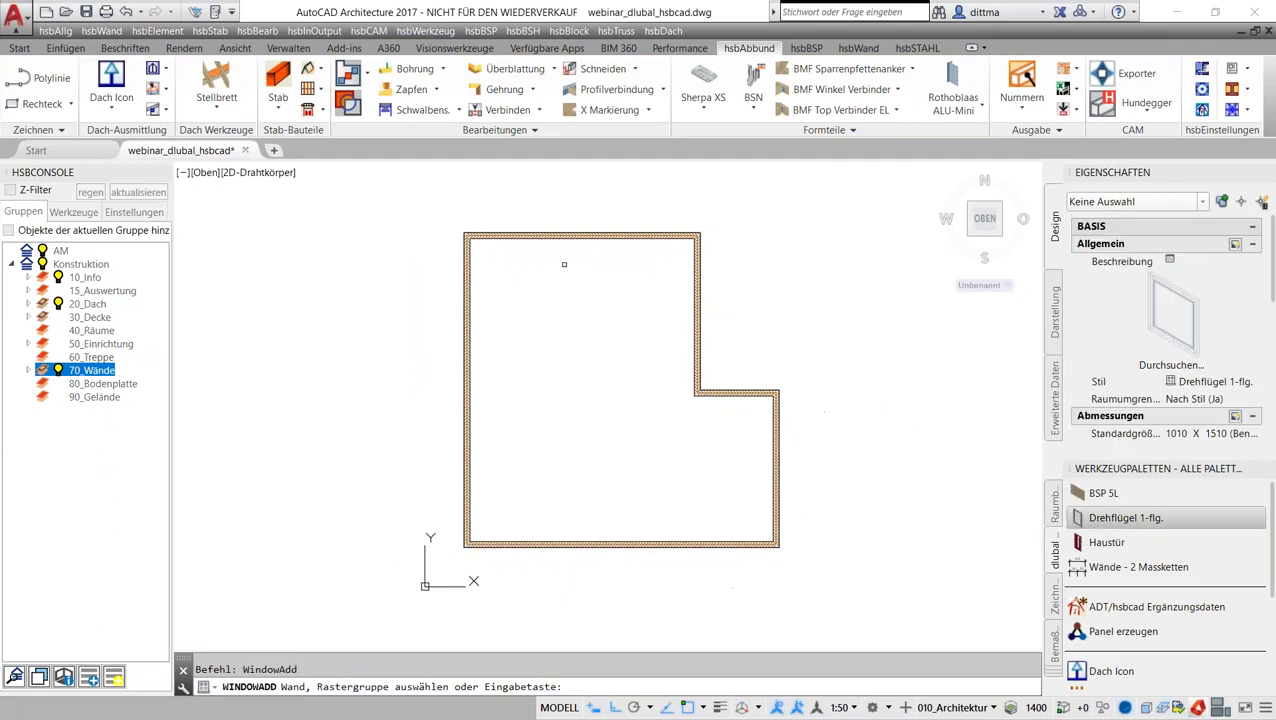
left_click(505, 237)
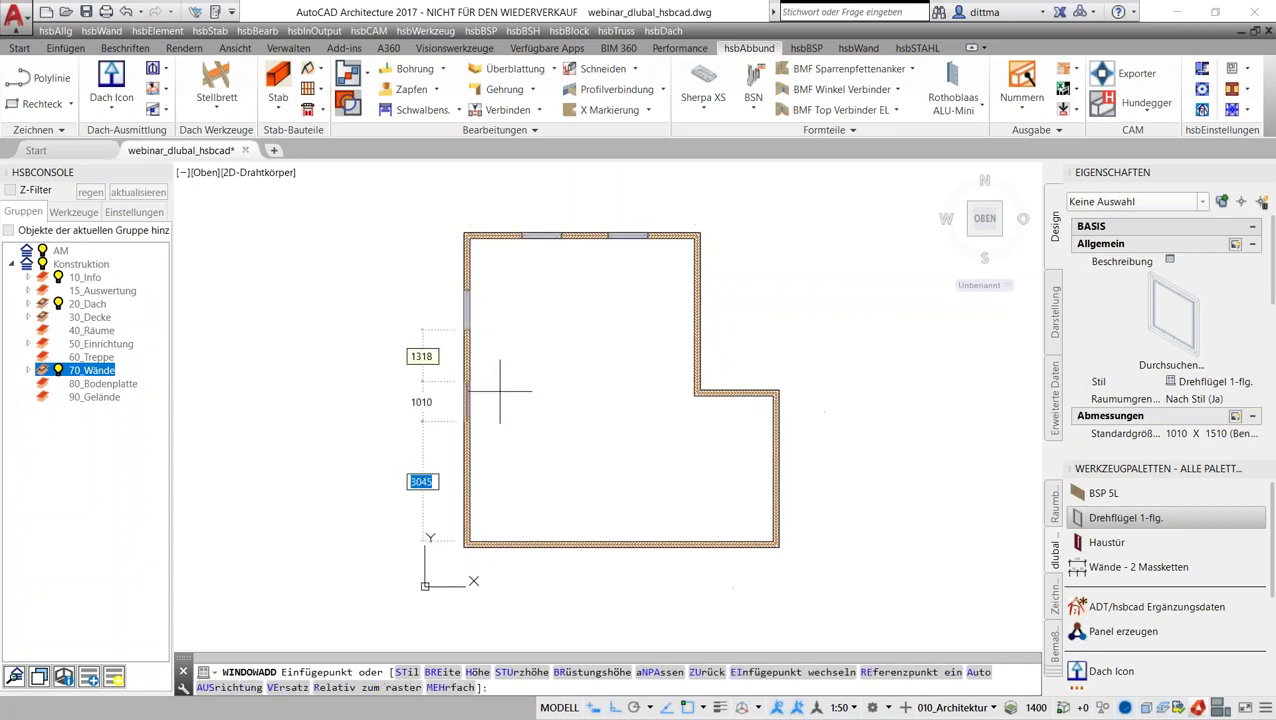
left_click(497, 496)
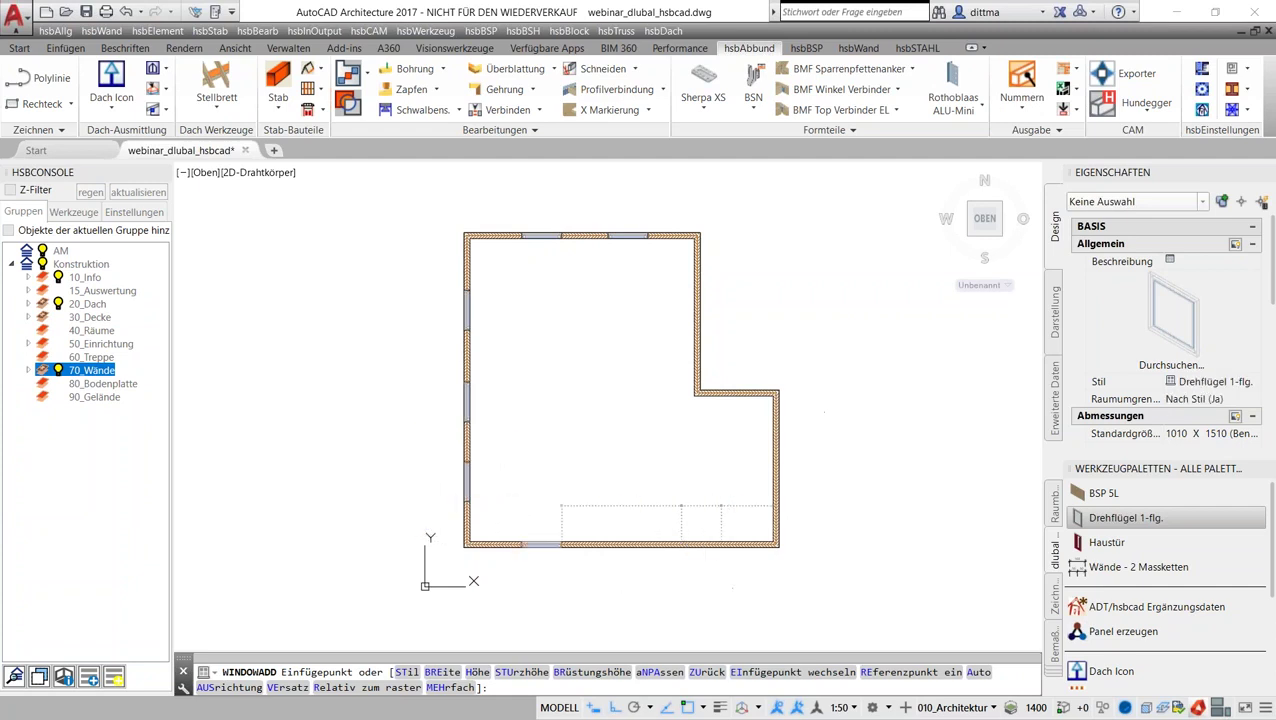
key("Return")
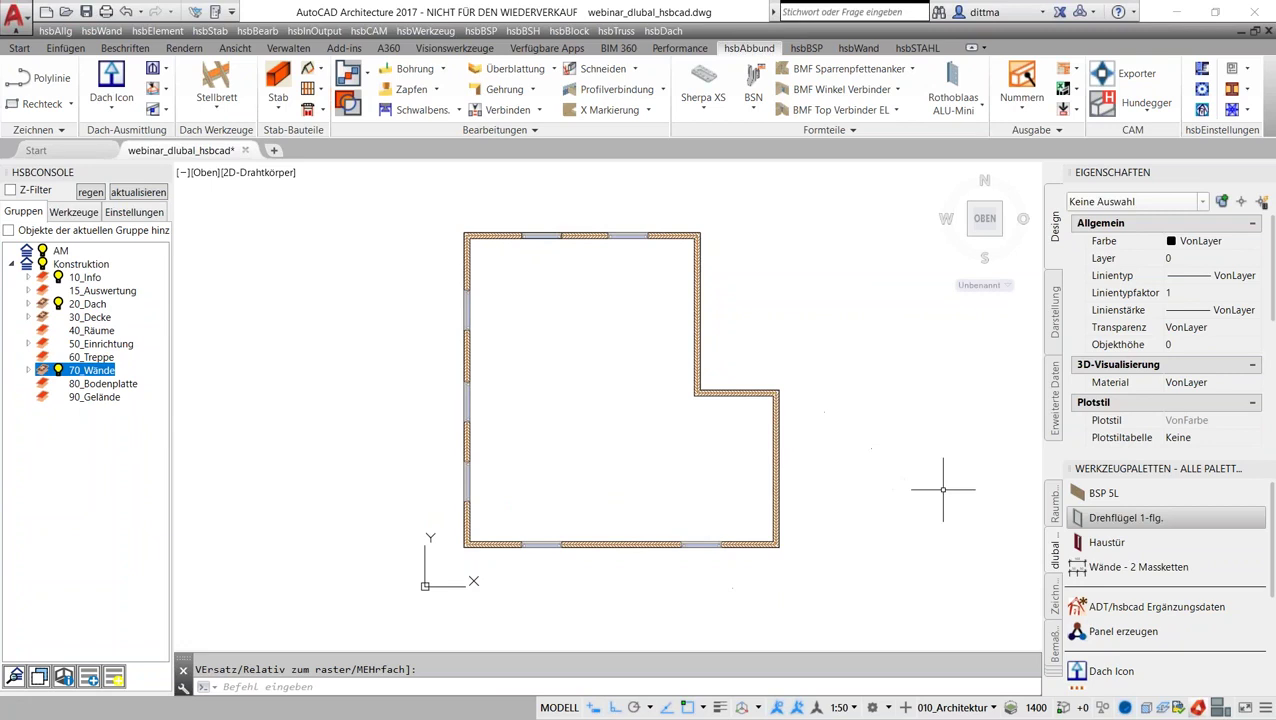
Step: Place a Haustür entrance door in the inner horizontal wall
left_click(1108, 543)
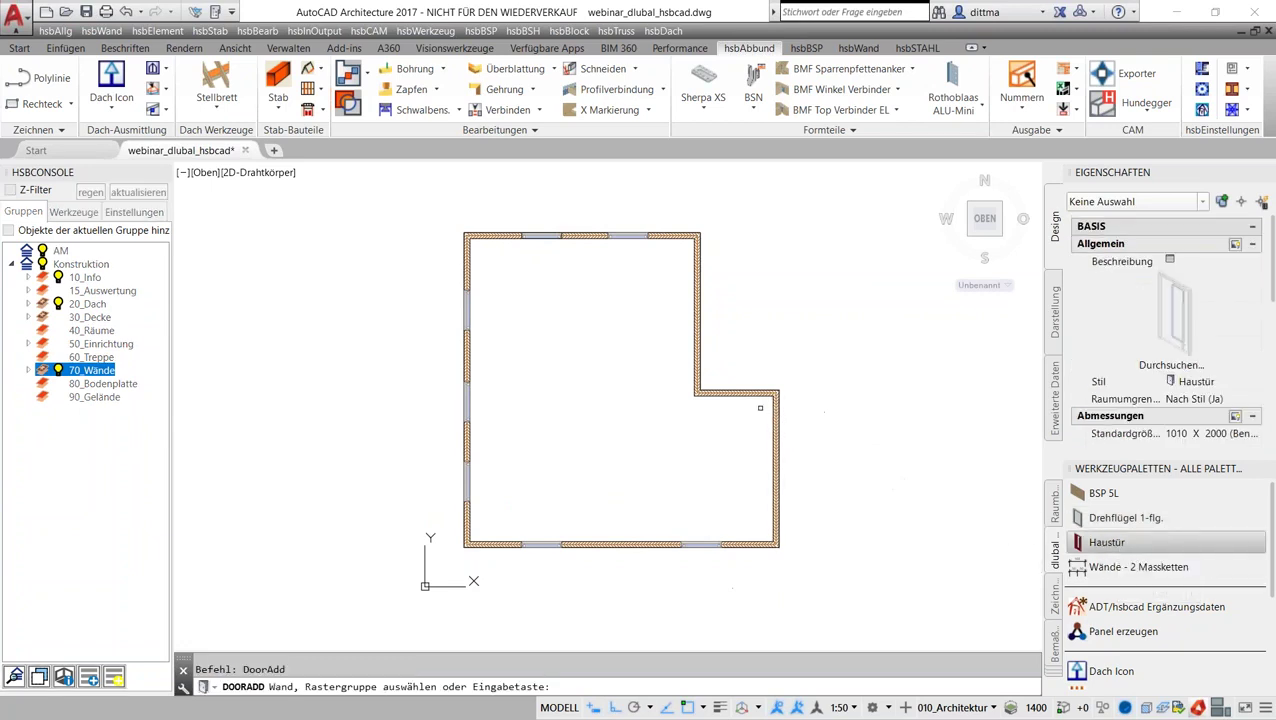
left_click(737, 392)
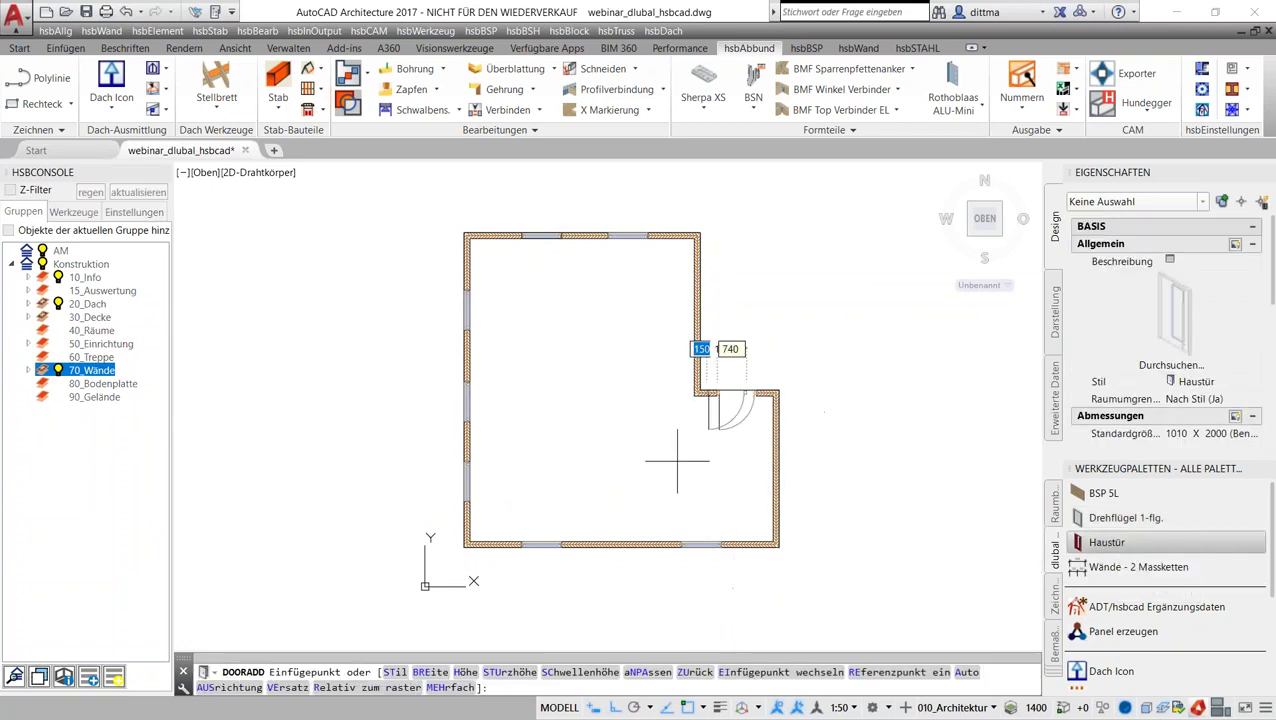
left_click(652, 443)
key("Return")
middle_click_drag(652, 443, 638, 447)
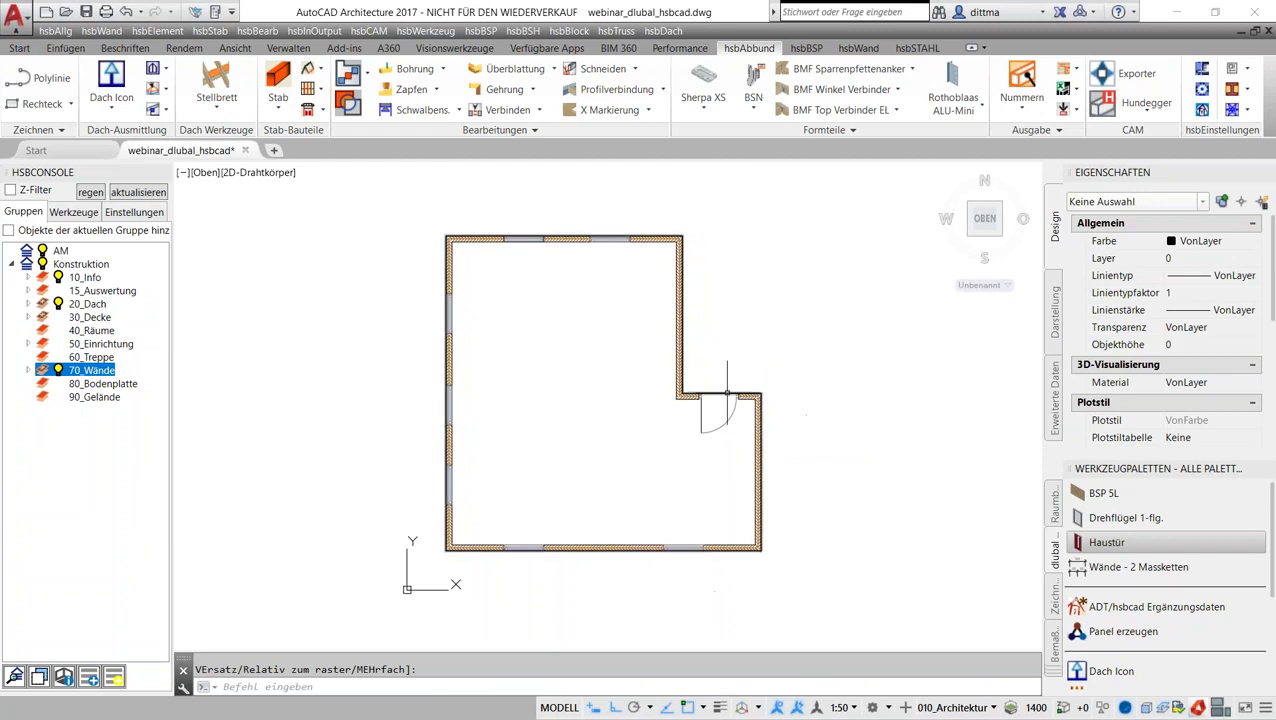
Step: Hide the original outline polyline with Objekte verbergen
left_click(761, 420)
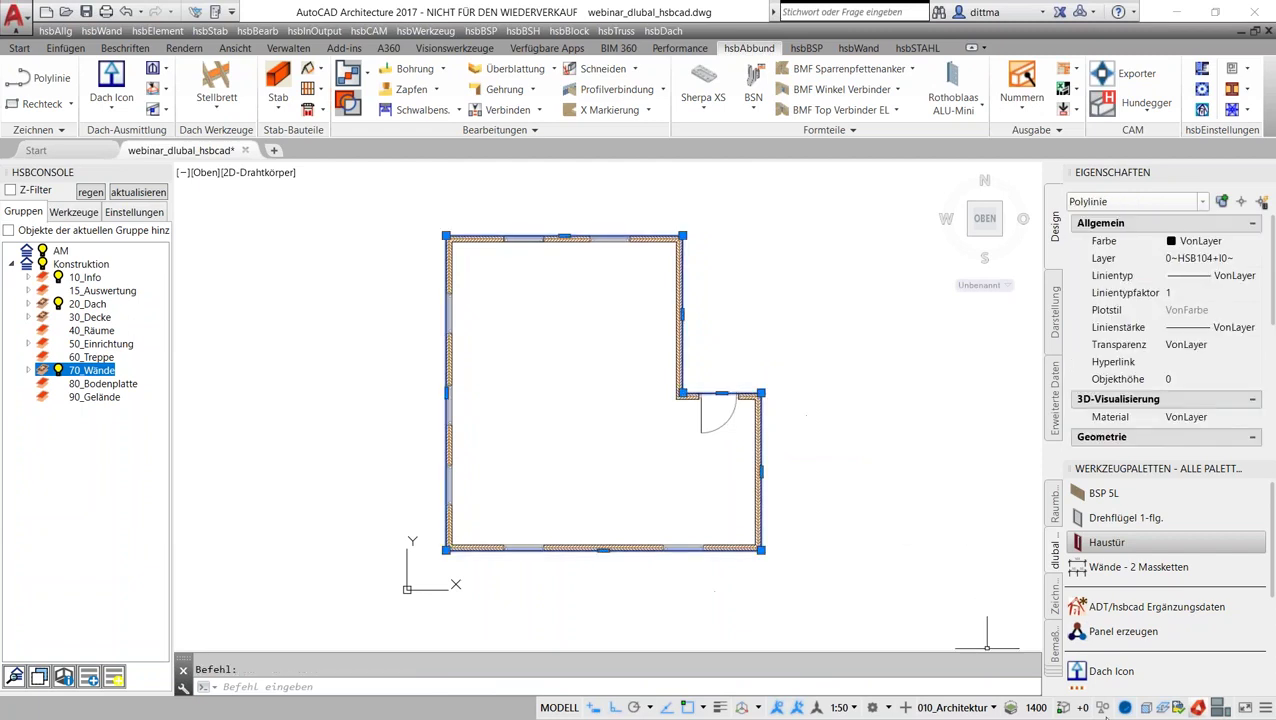
left_click(1104, 710)
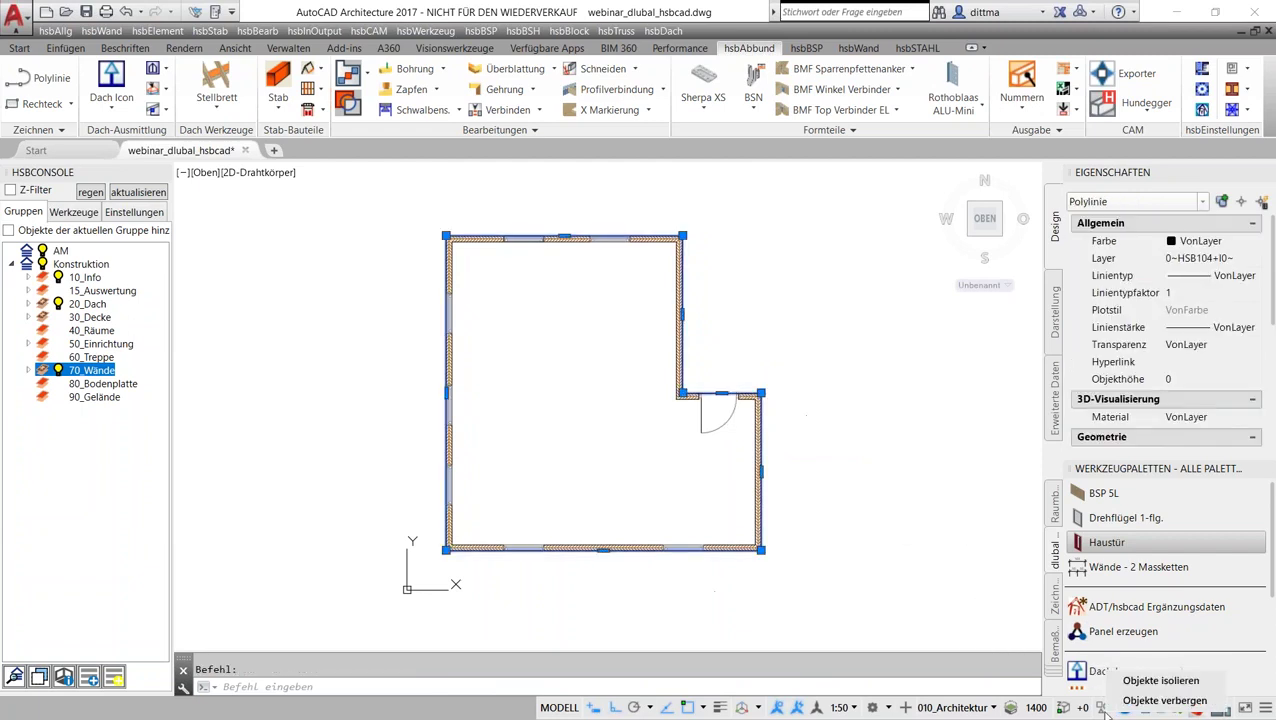
left_click(1140, 703)
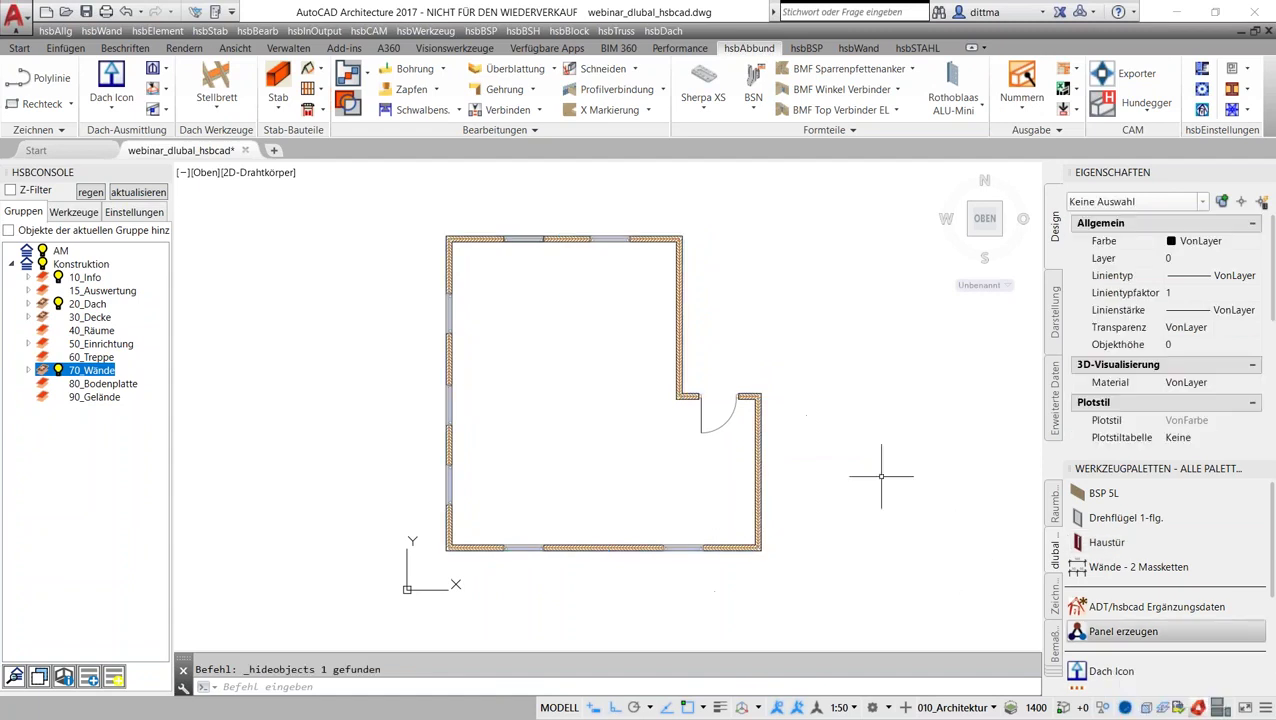
Step: Add 'Wände - 2 Massketten' dimension chains to the right of and below the building
middle_click_drag(825, 427, 794, 418)
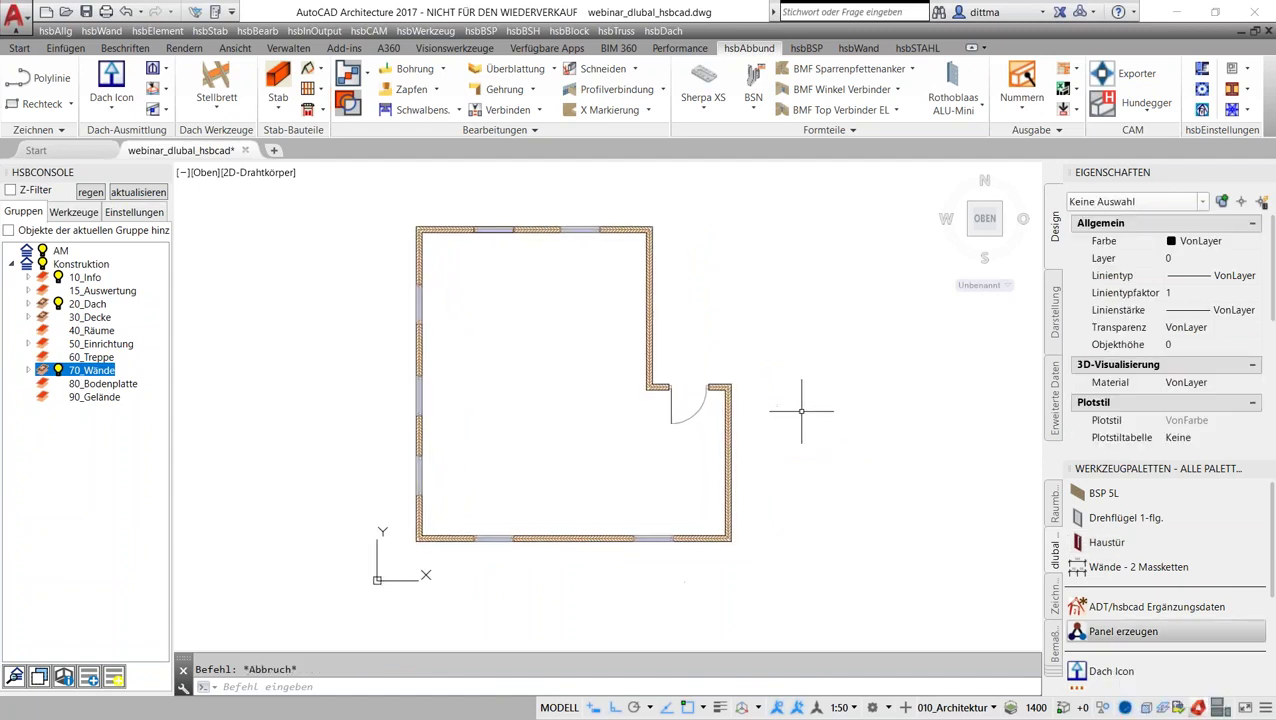
left_click(1085, 570)
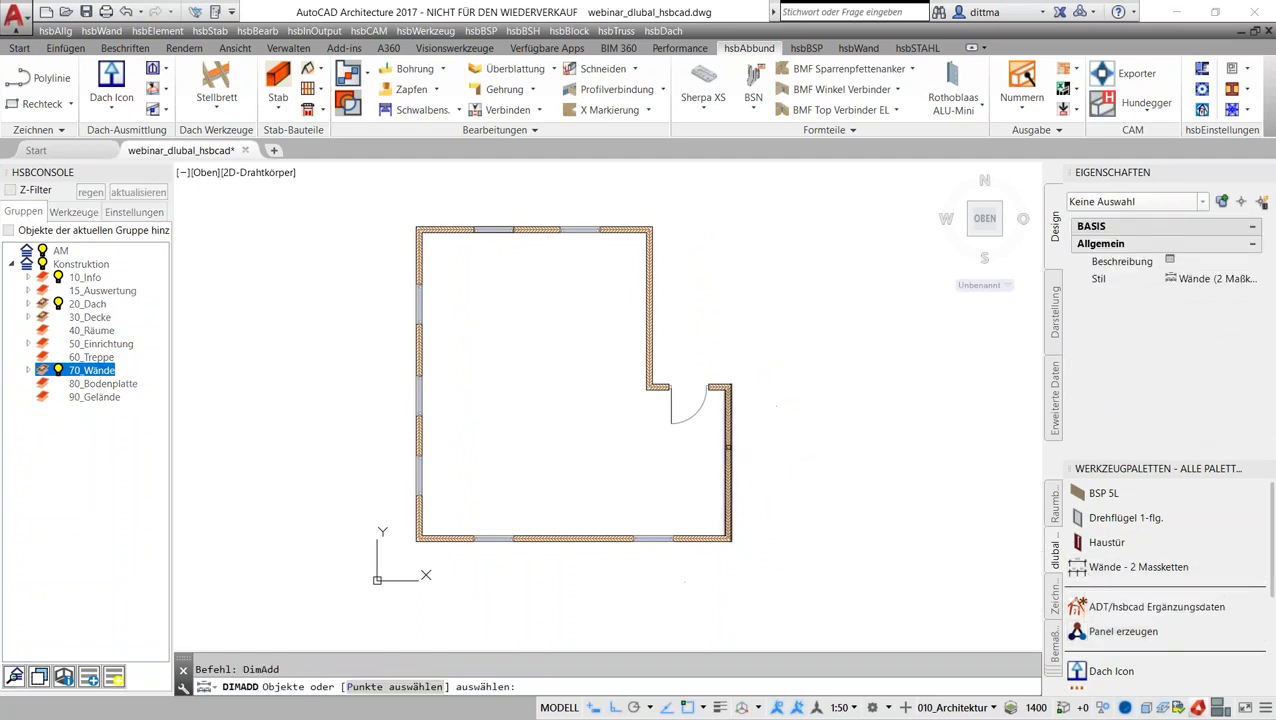
left_click(729, 411)
left_click(649, 313)
key("Return")
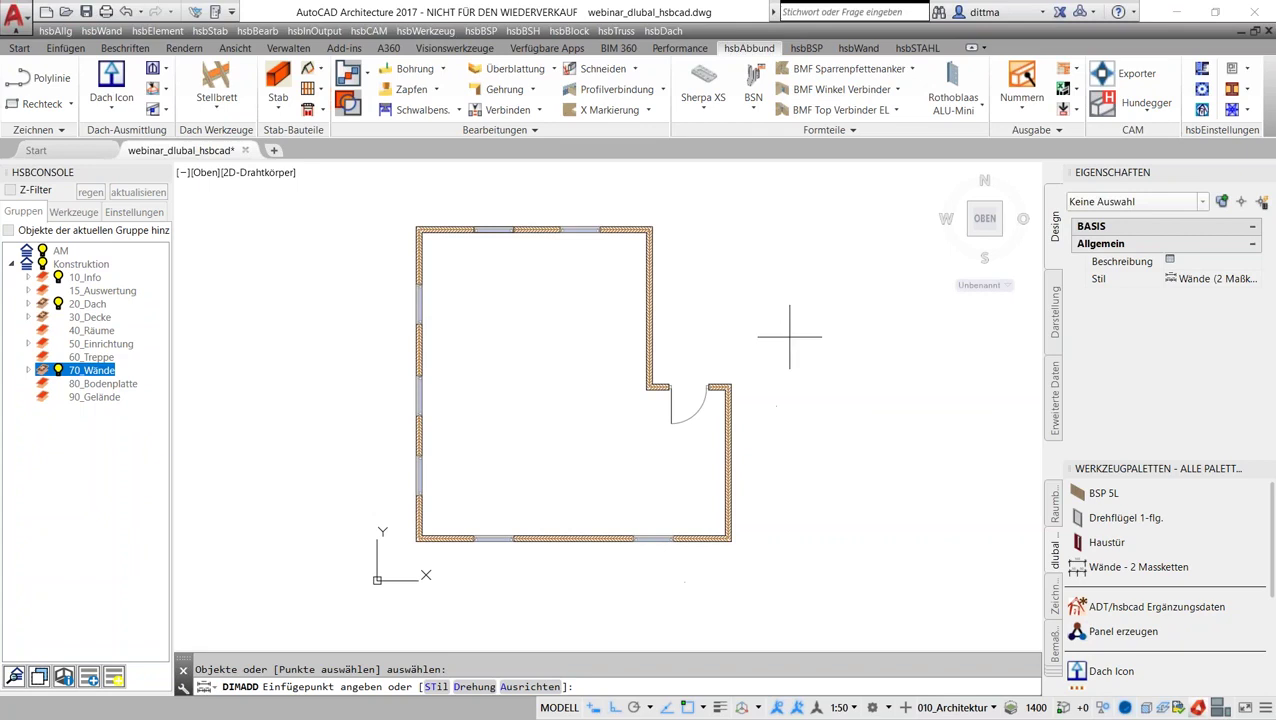
left_click(778, 431)
left_click(682, 538)
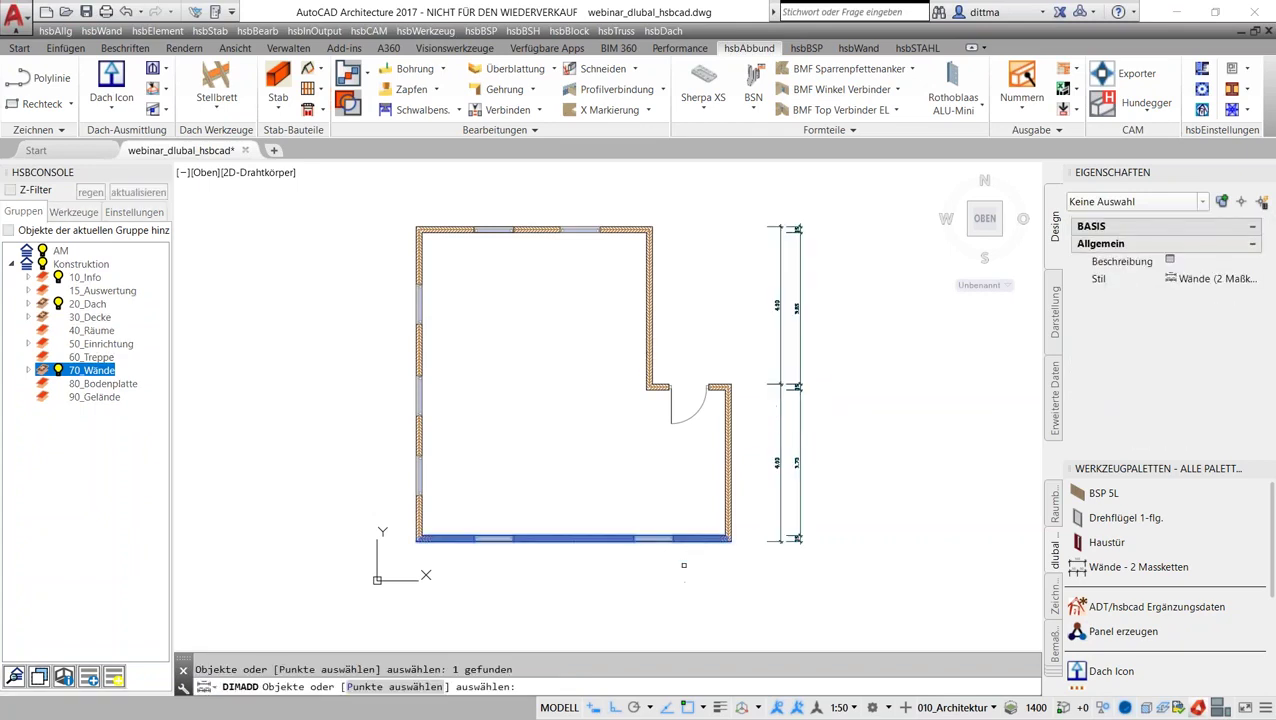
key("Return")
left_click(686, 581)
Step: Add a dimension chain left of the left wall, cancelling a first top-wall attempt
key("Return")
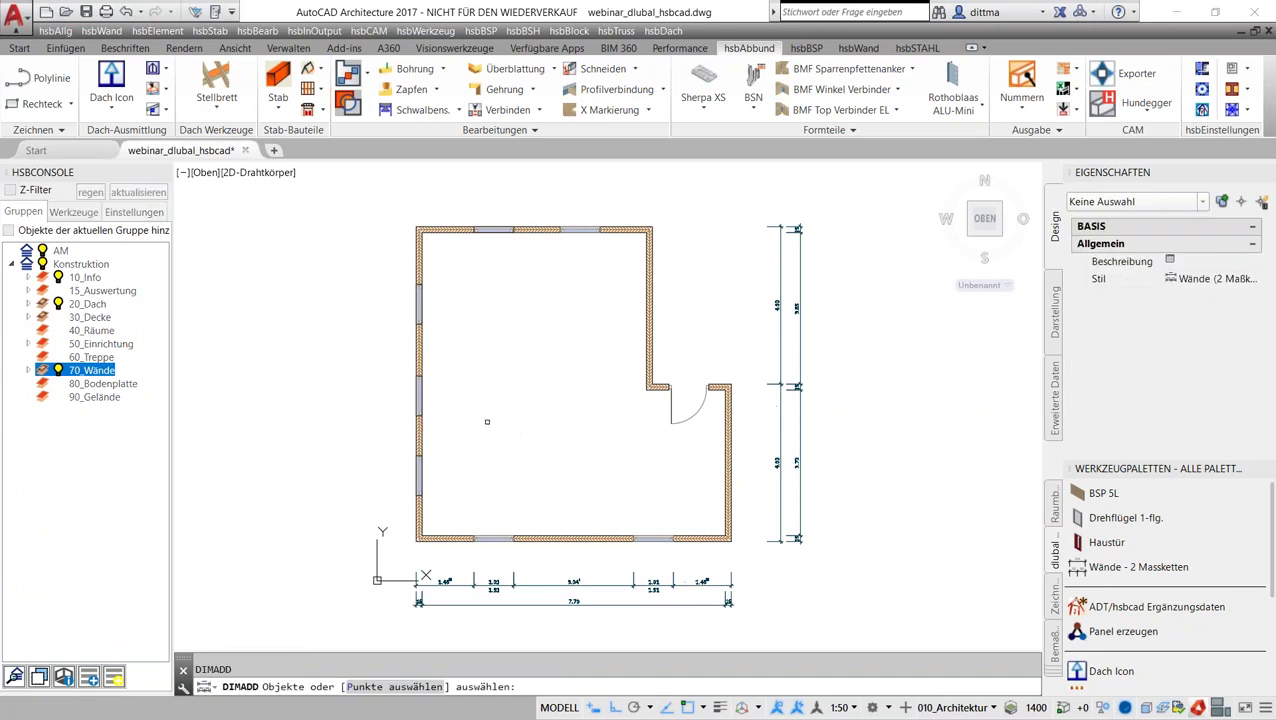
left_click(417, 355)
key("Return")
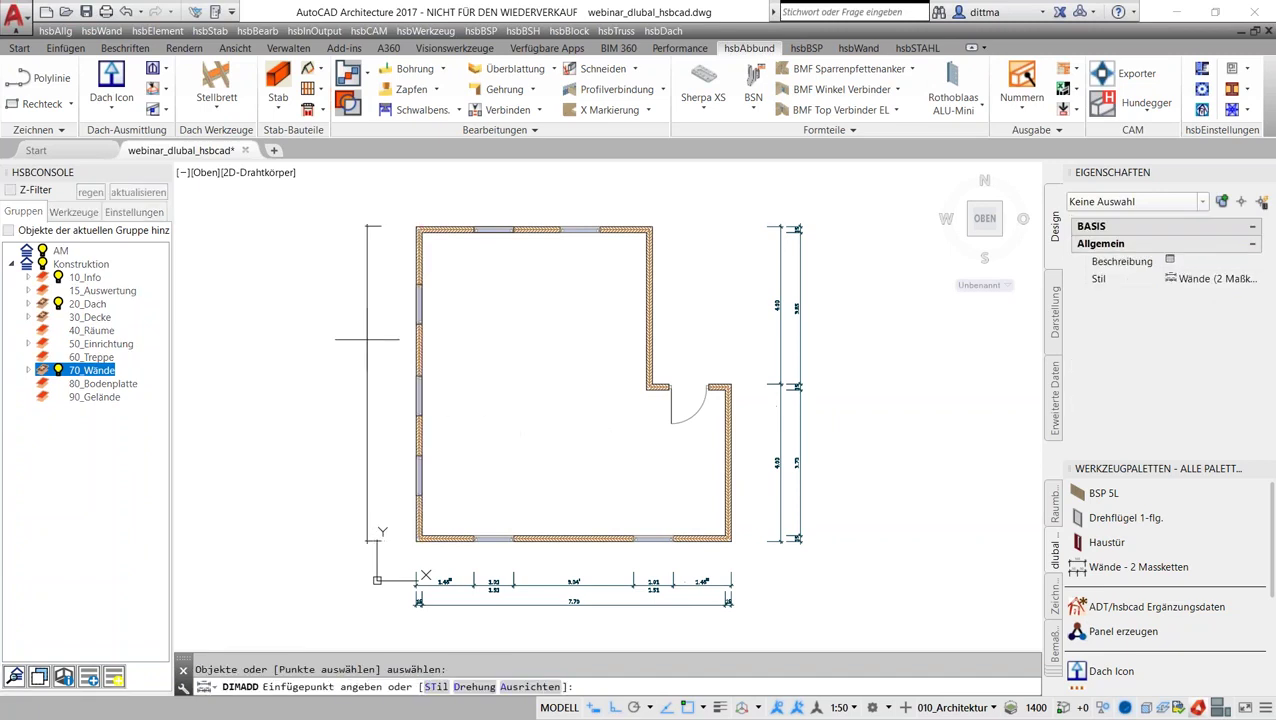
left_click(345, 340)
key("Return")
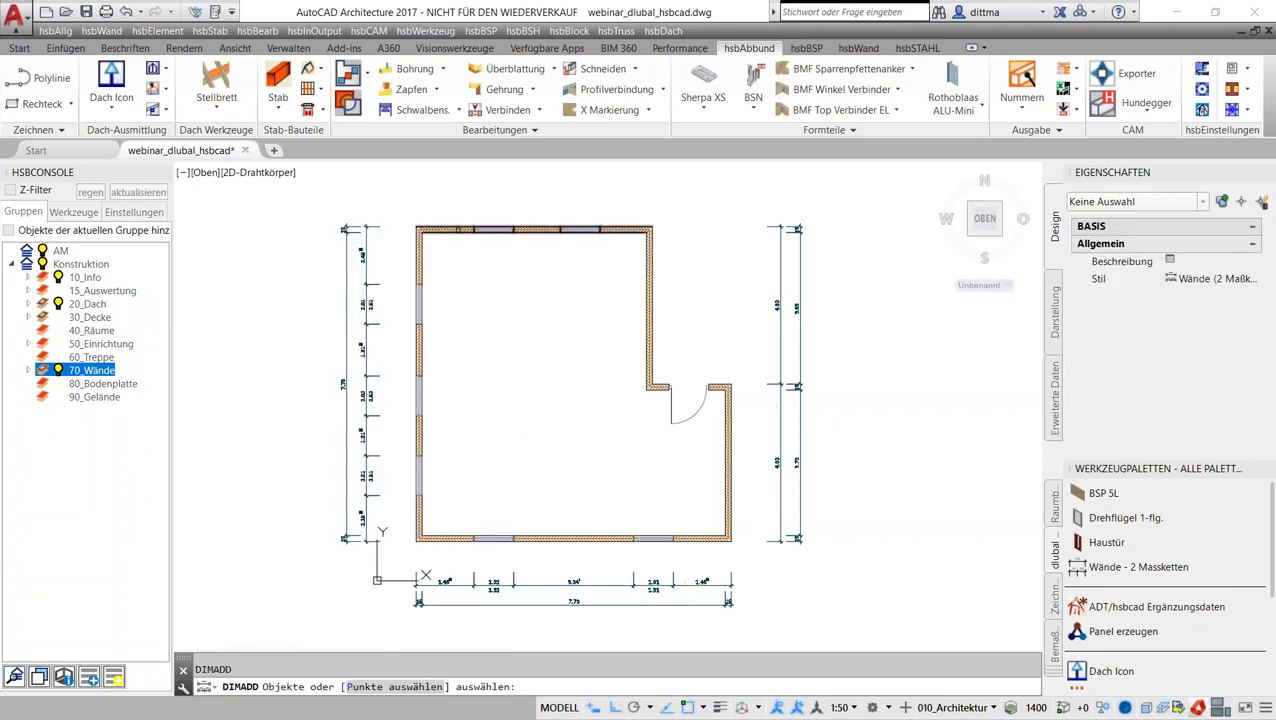
left_click(458, 229)
key("Return")
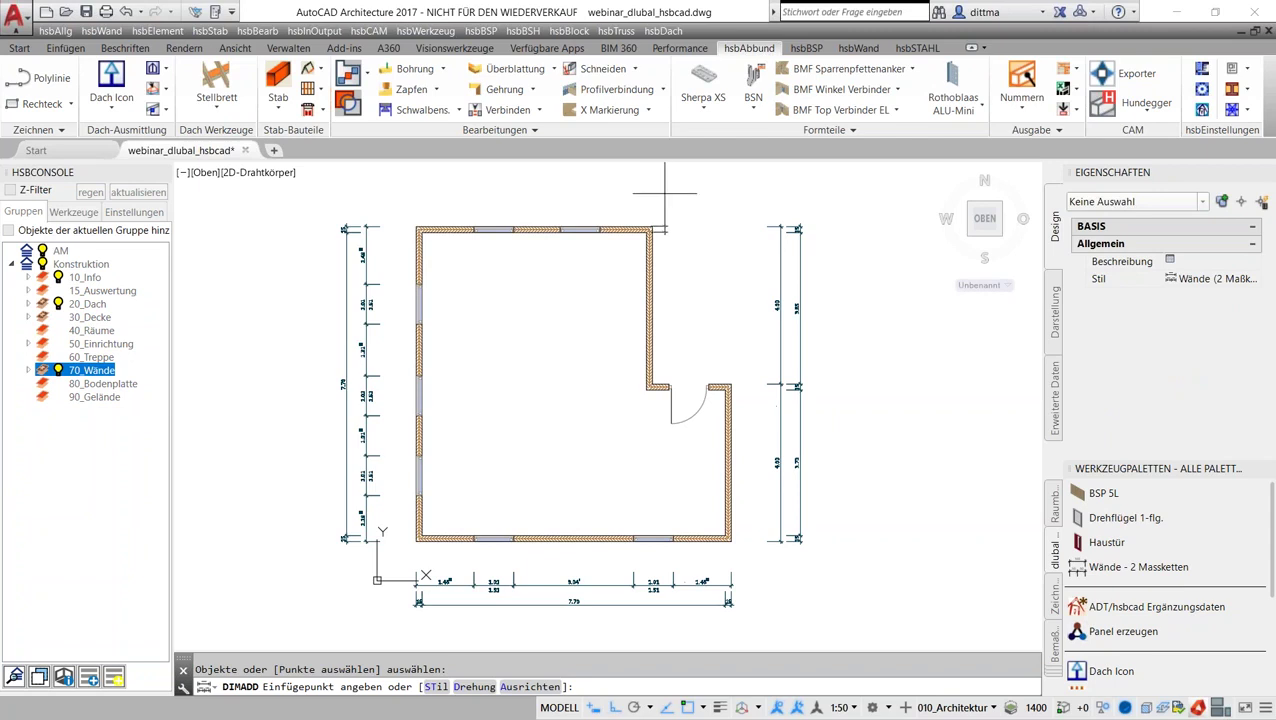
key("Escape")
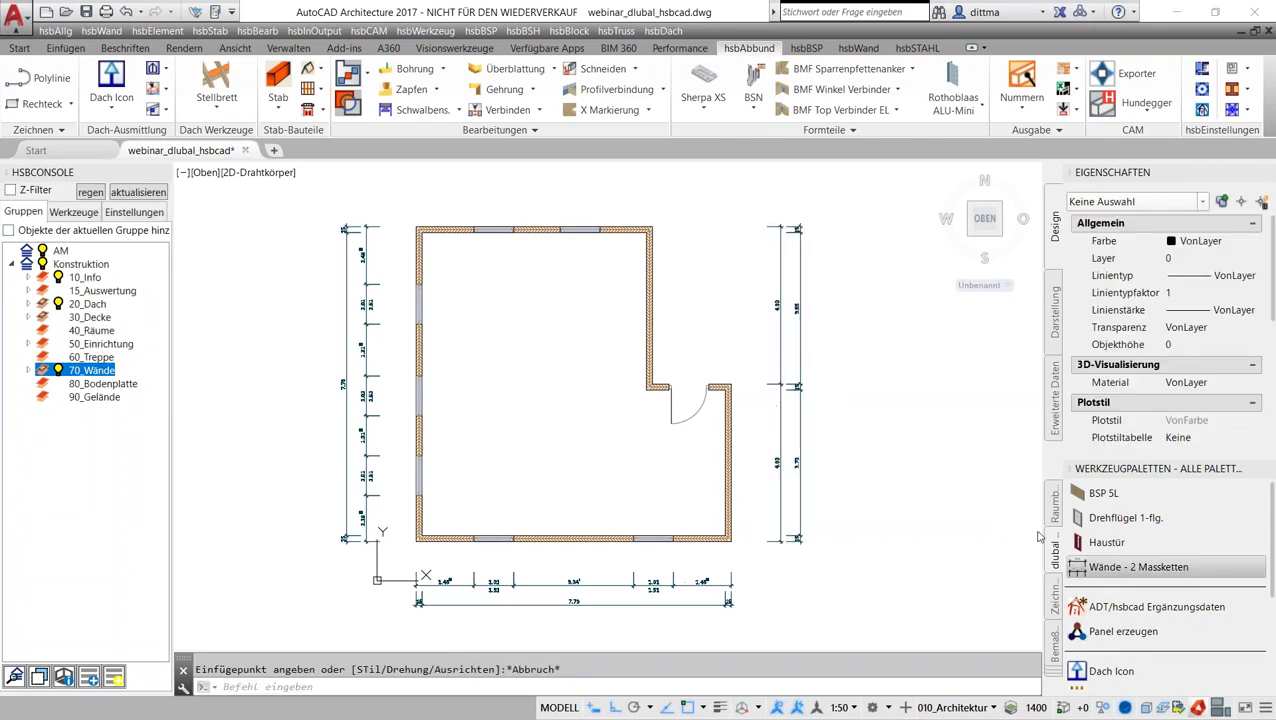
Step: Place a two-row dimension chain above the top wall, including the door-side wall segments
left_click(1138, 567)
left_click(664, 385)
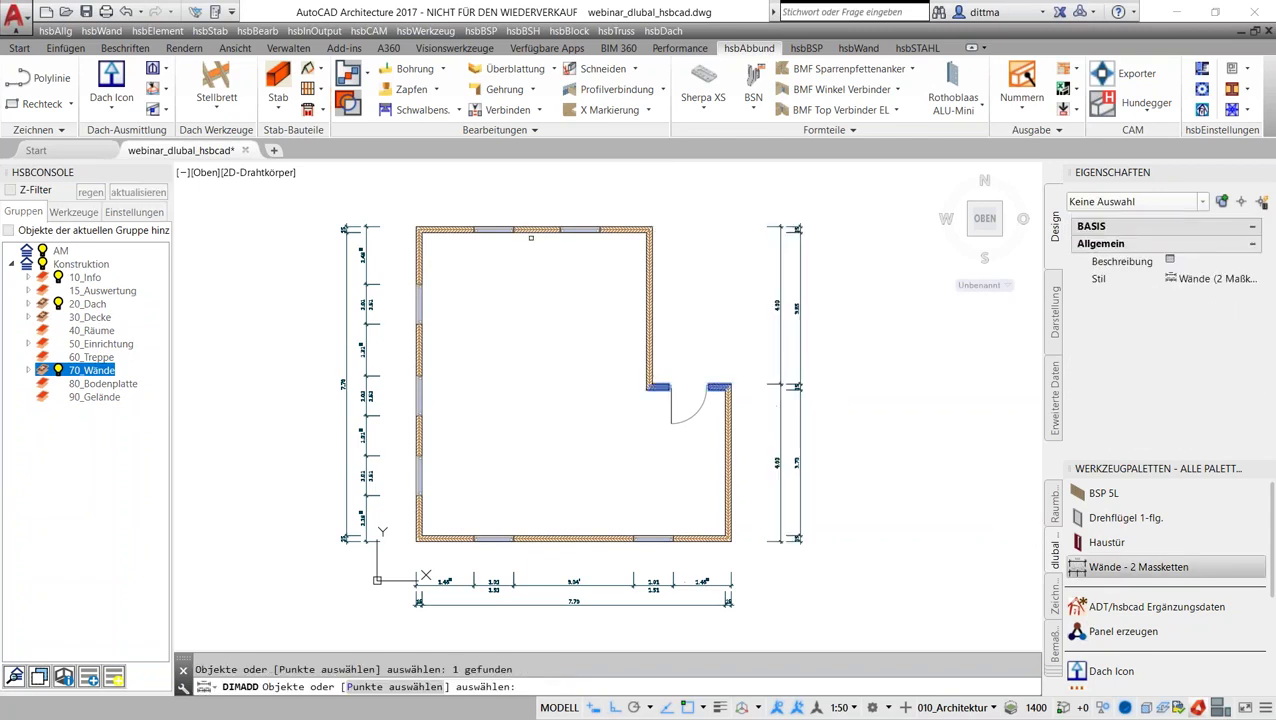
left_click(531, 233)
key("Return")
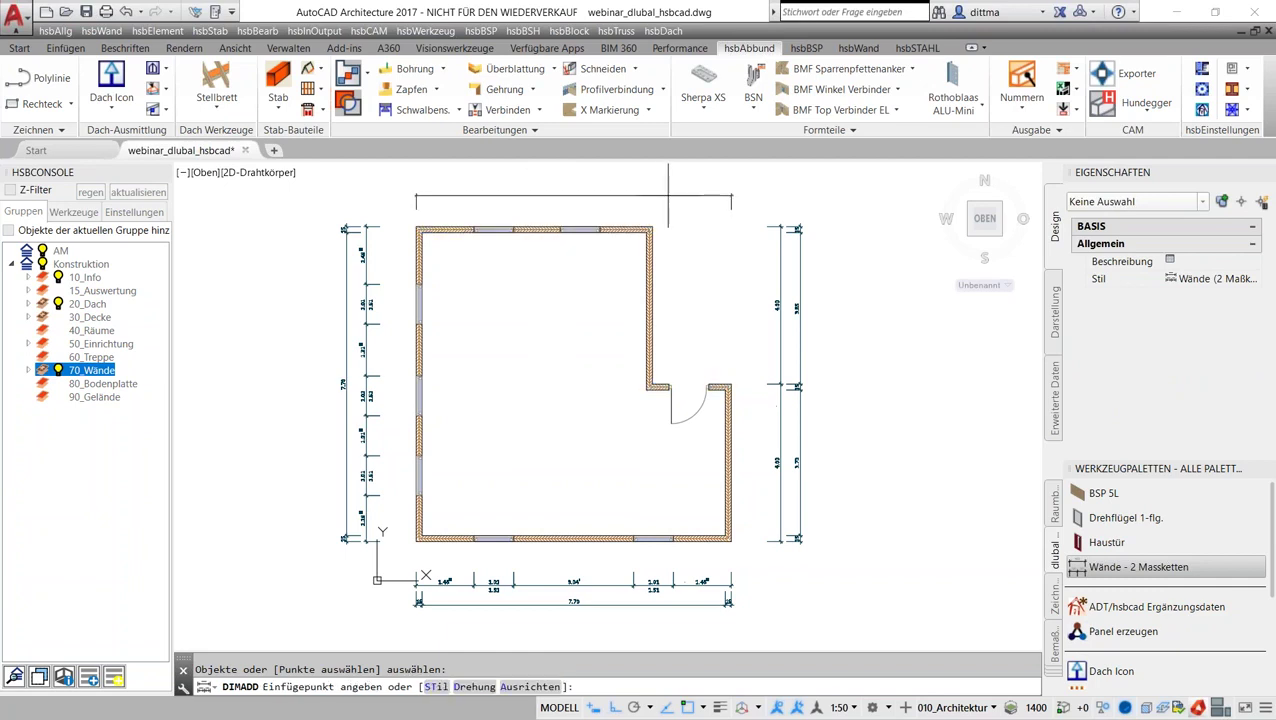
left_click(668, 198)
middle_click_drag(720, 298, 748, 332)
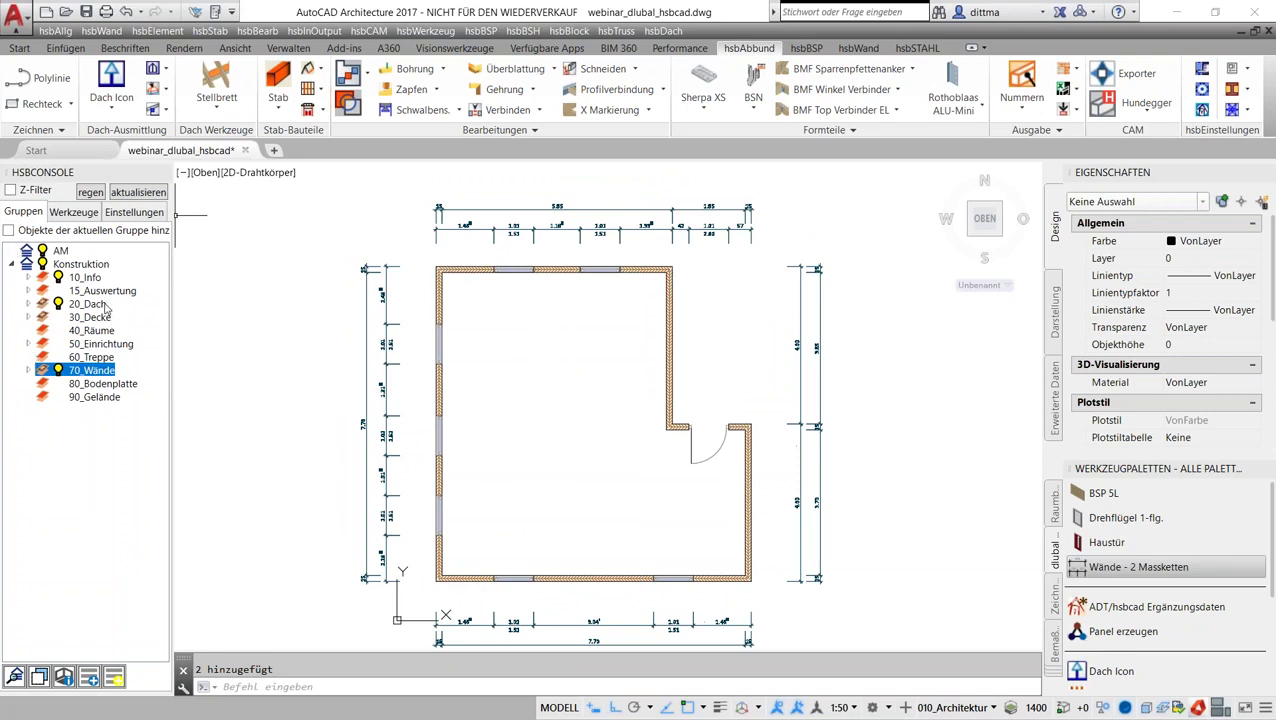
Step: Add the left, top, right and bottom dimension chains to 10_Info\Bemassung, then toggle its lightbulb to verify
left_click(28, 278)
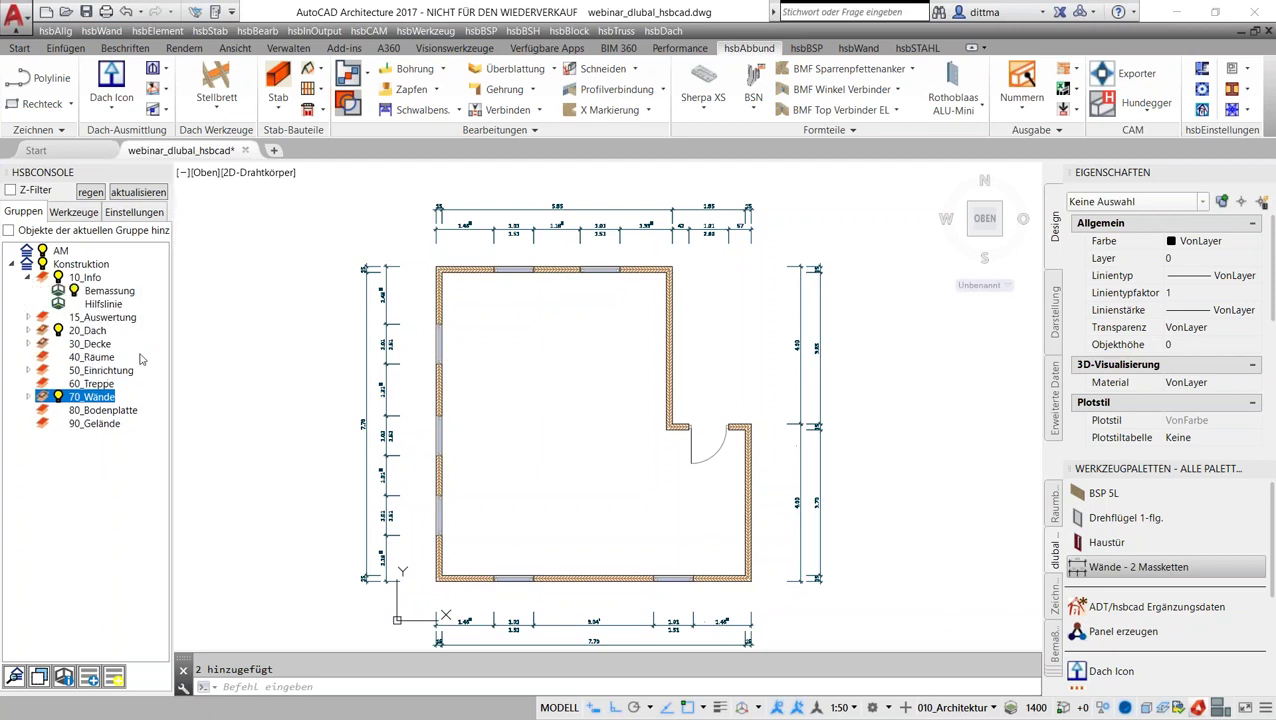
left_click(118, 293)
right_click(121, 298)
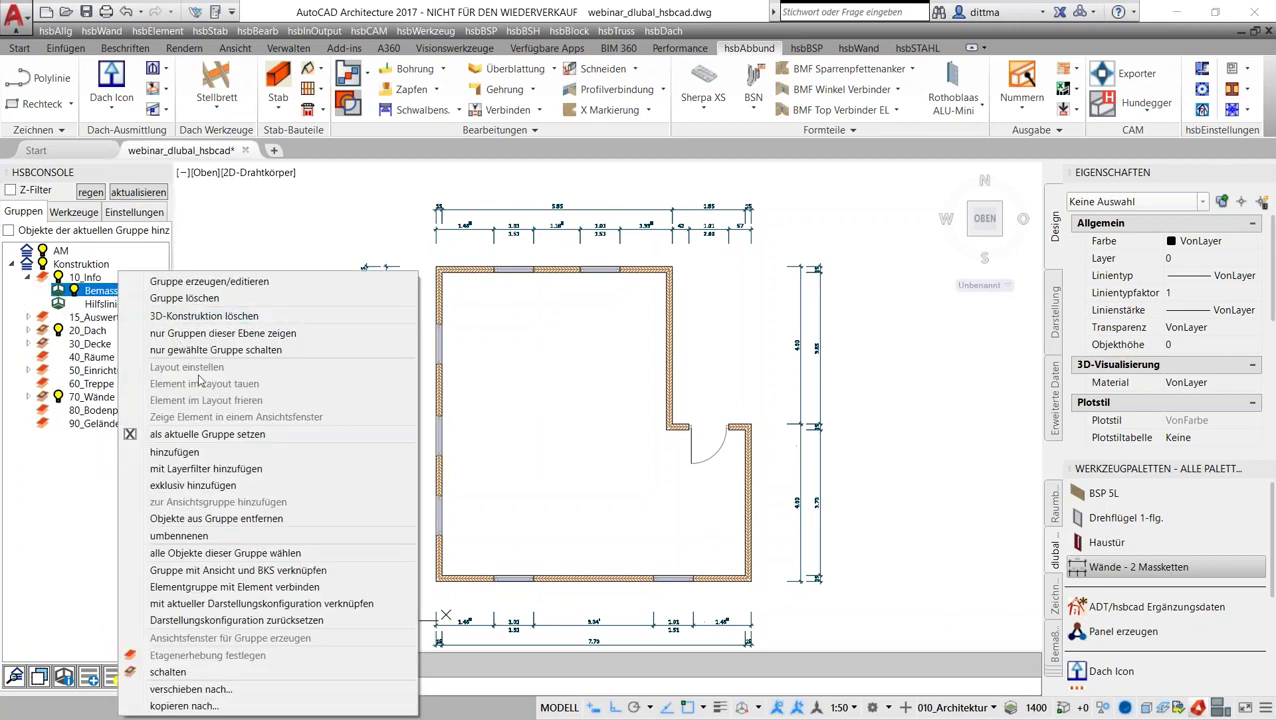
left_click(200, 449)
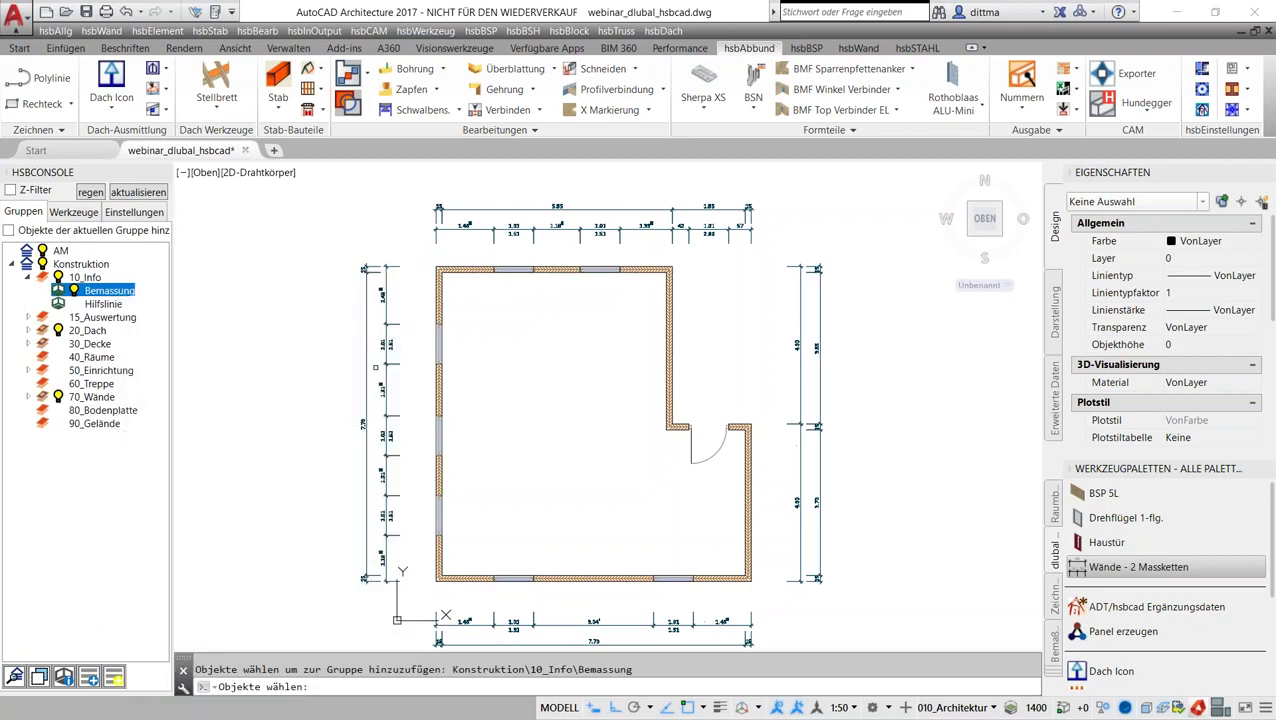
left_click(378, 366)
left_click(600, 228)
left_click(790, 422)
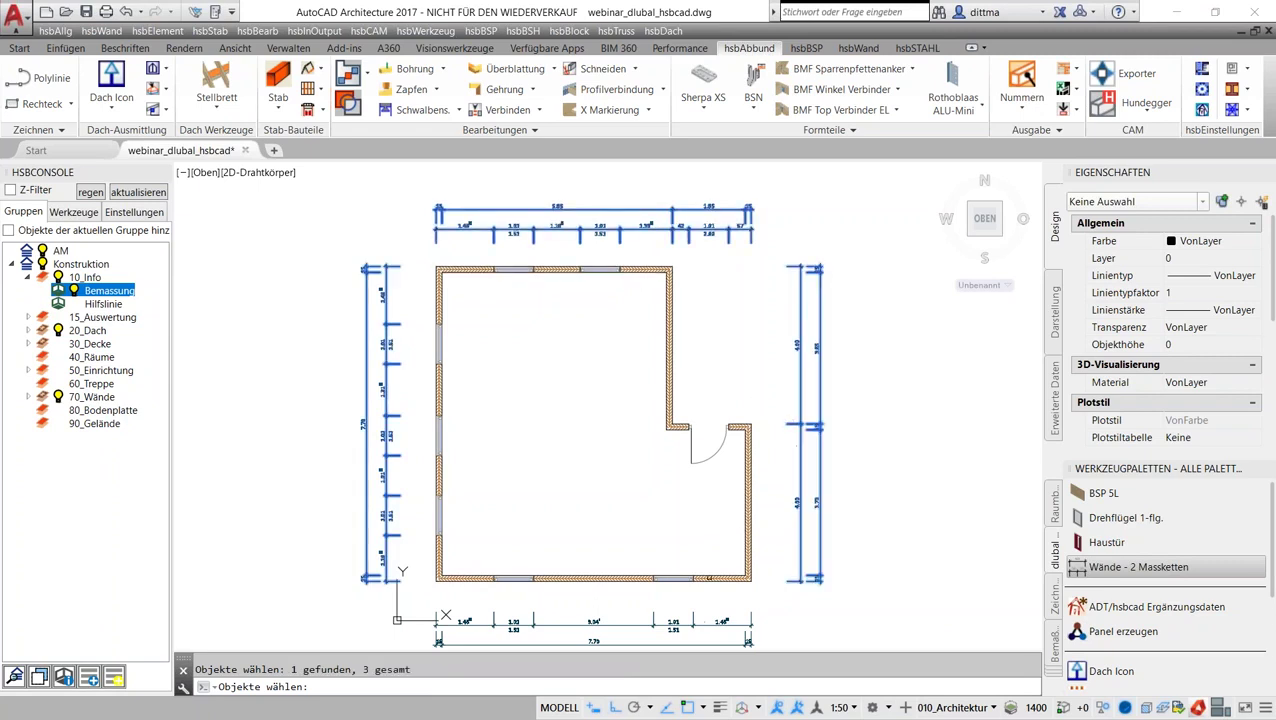
left_click(705, 617)
key("Return")
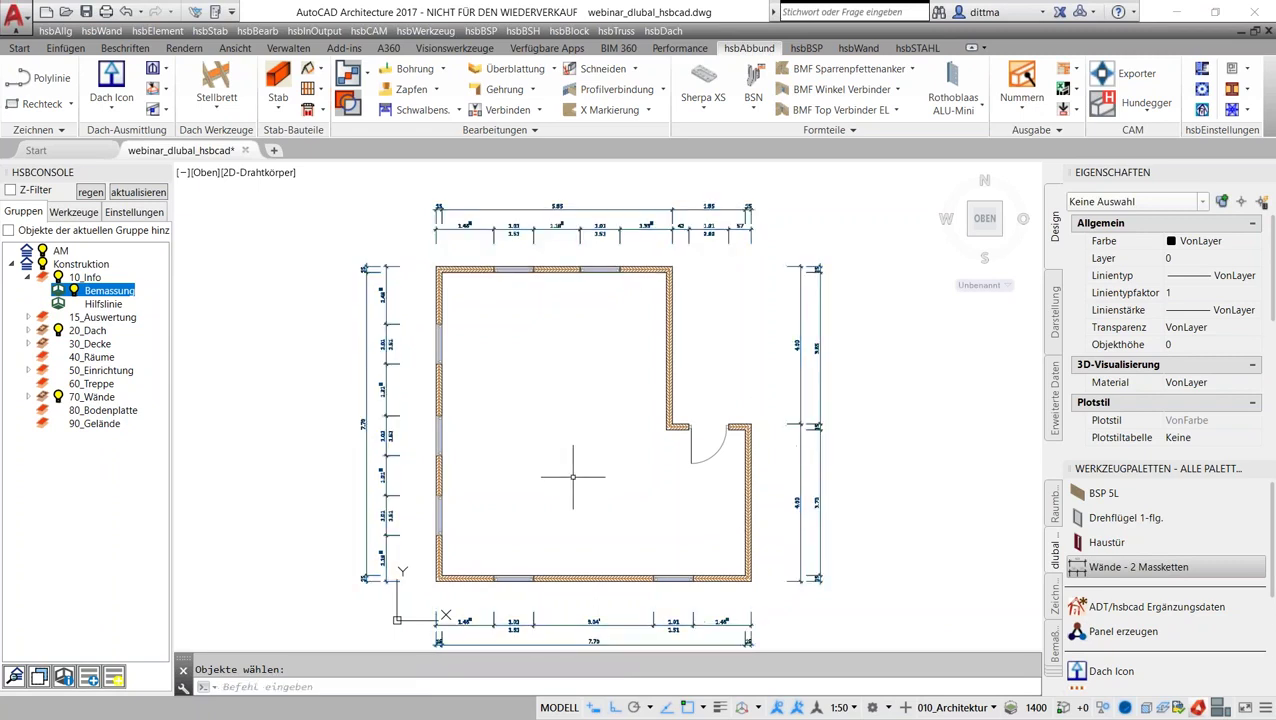
left_click(74, 290)
left_click(74, 290)
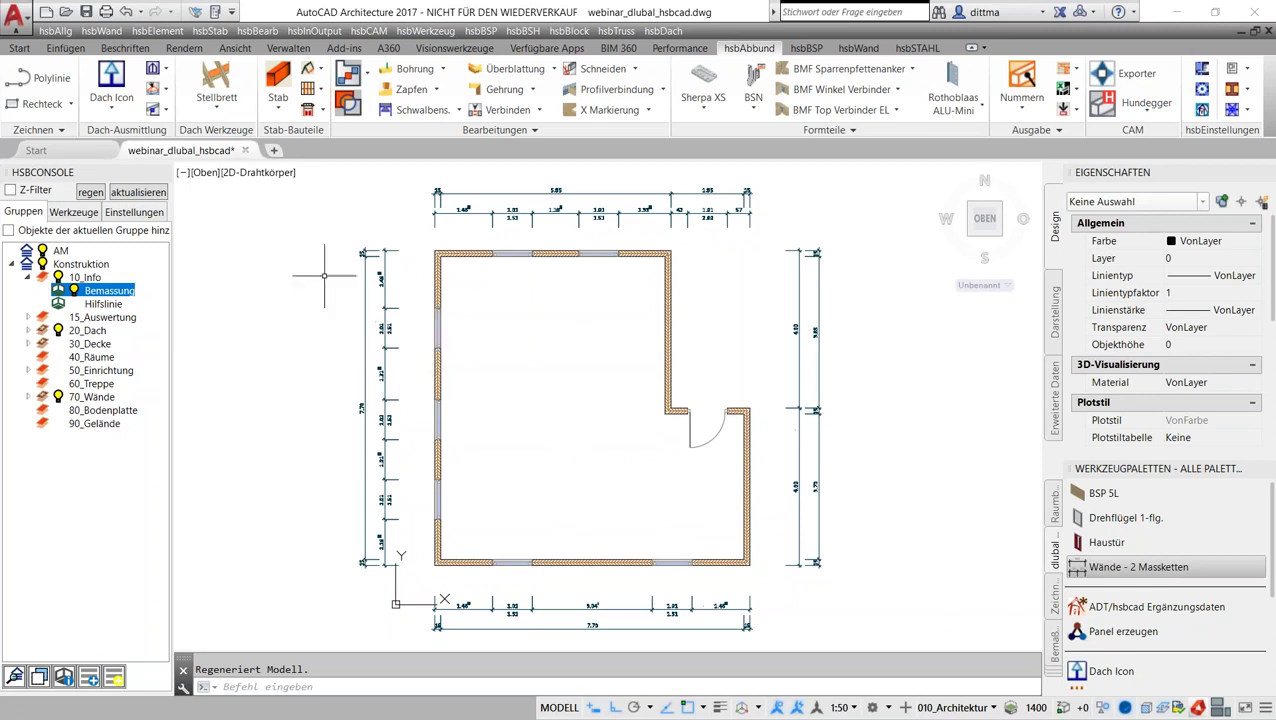
Step: Switch the viewport to ISO-Ansicht SW and zoom out to see the whole house
left_click(208, 174)
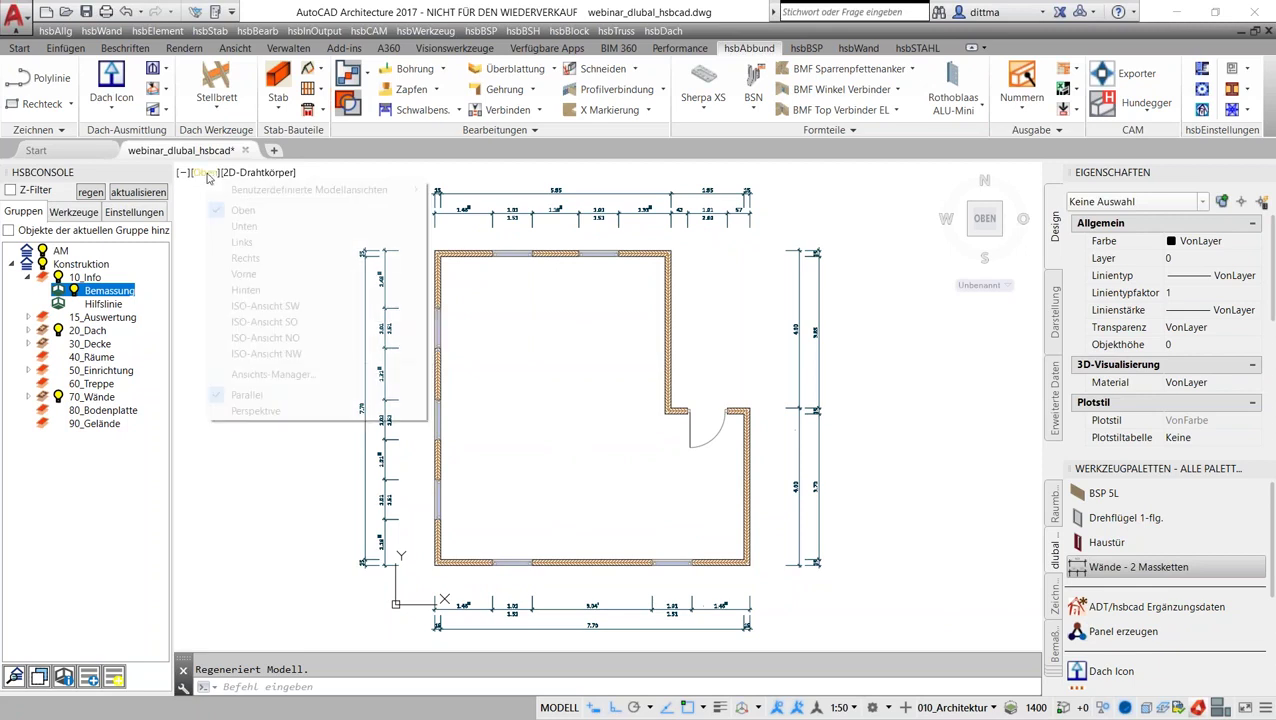
left_click(263, 305)
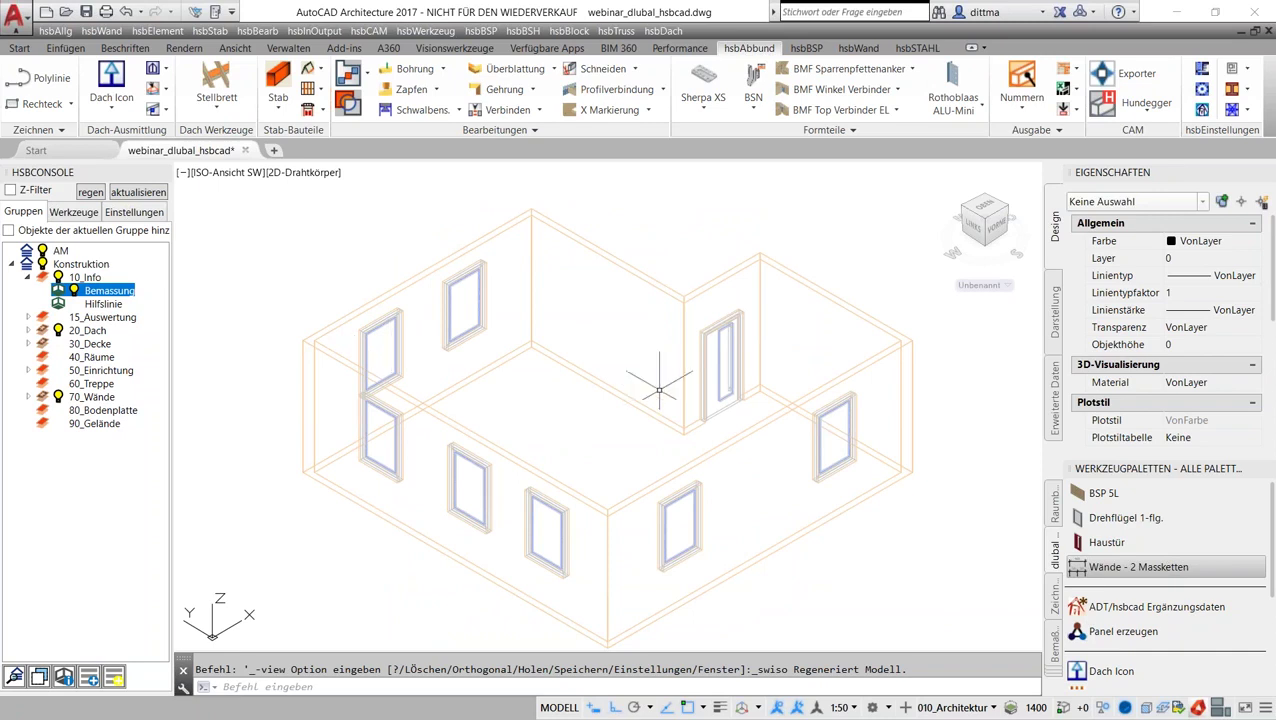
middle_click_drag(598, 406, 594, 398)
left_click(688, 522)
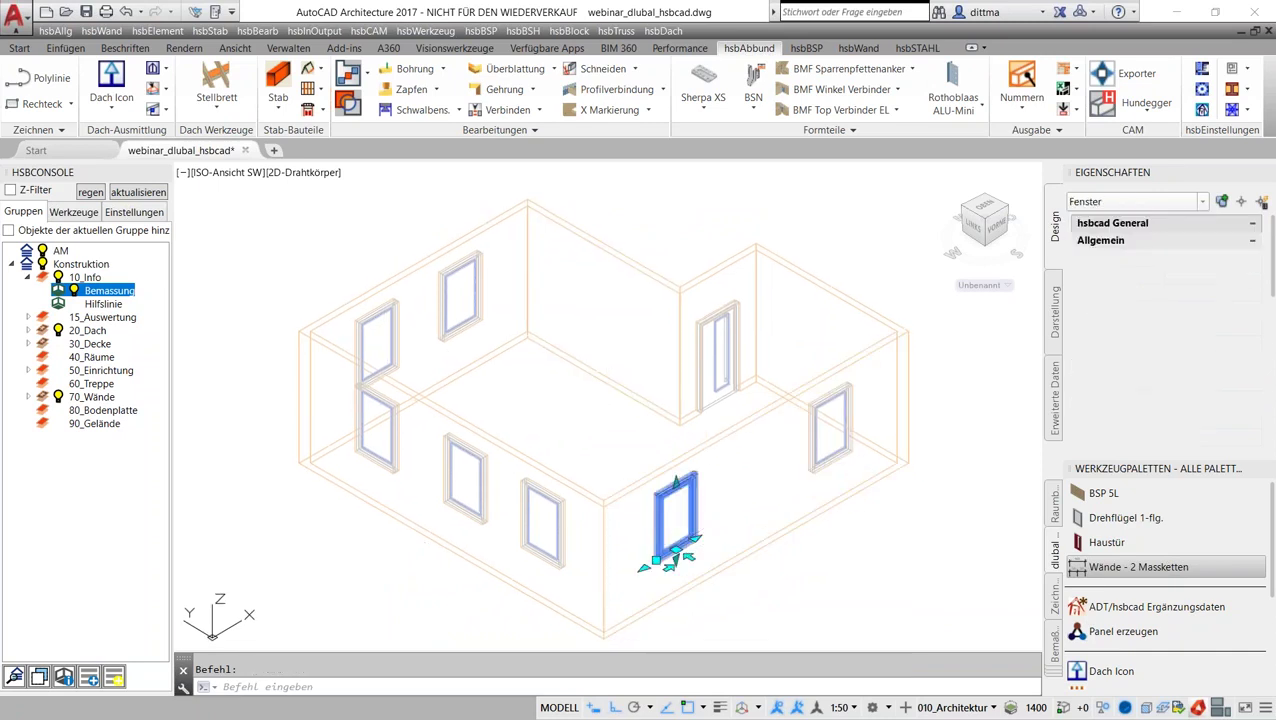
key("Escape")
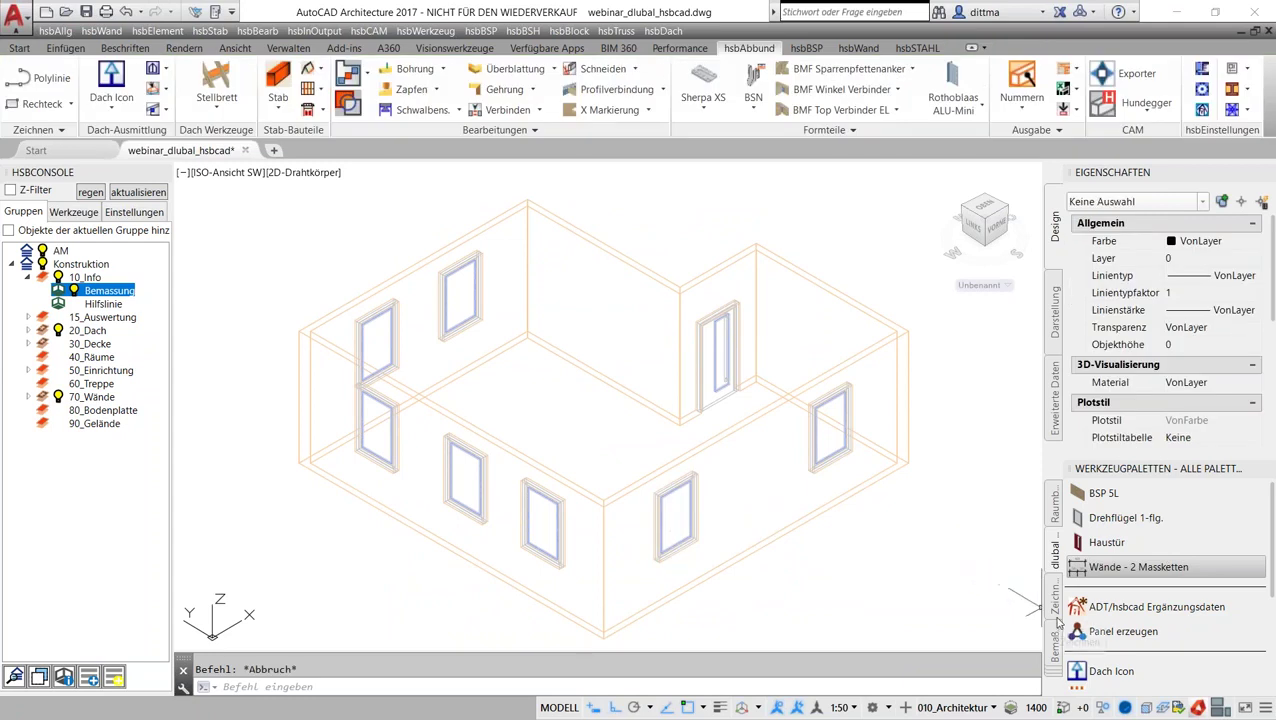
scroll(790, 510, "down", 1)
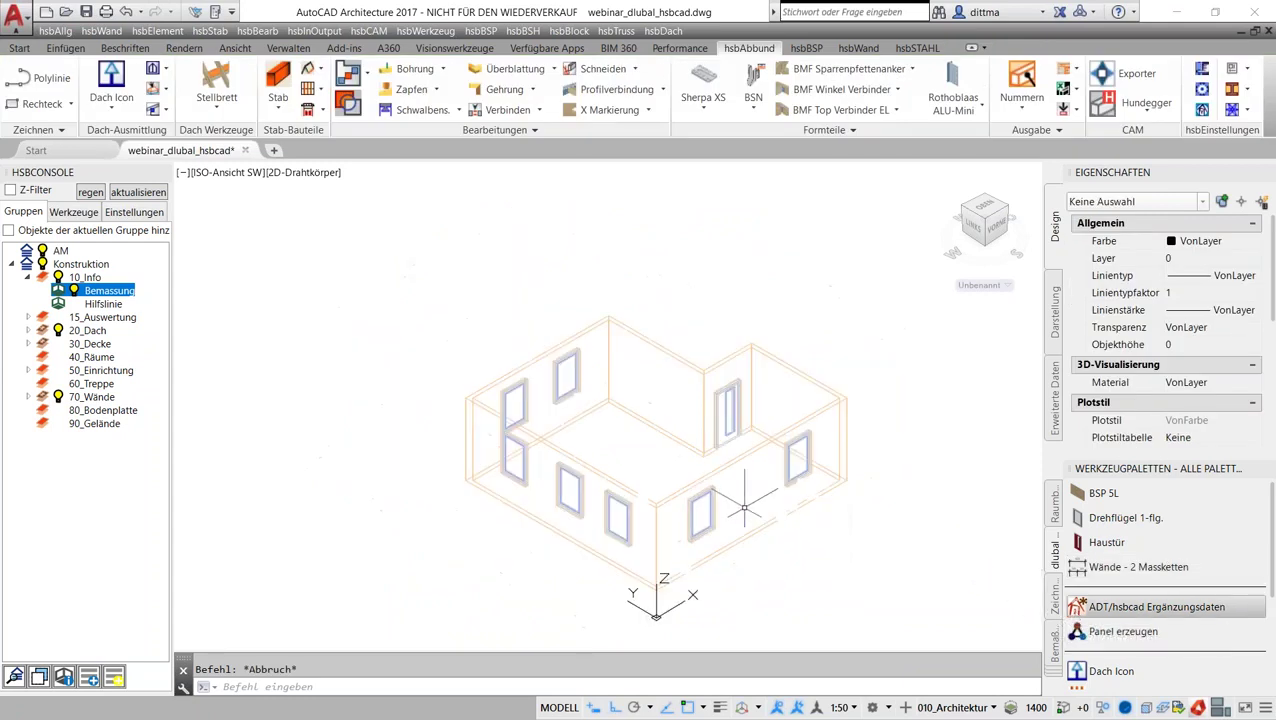
scroll(750, 500, "down", 1)
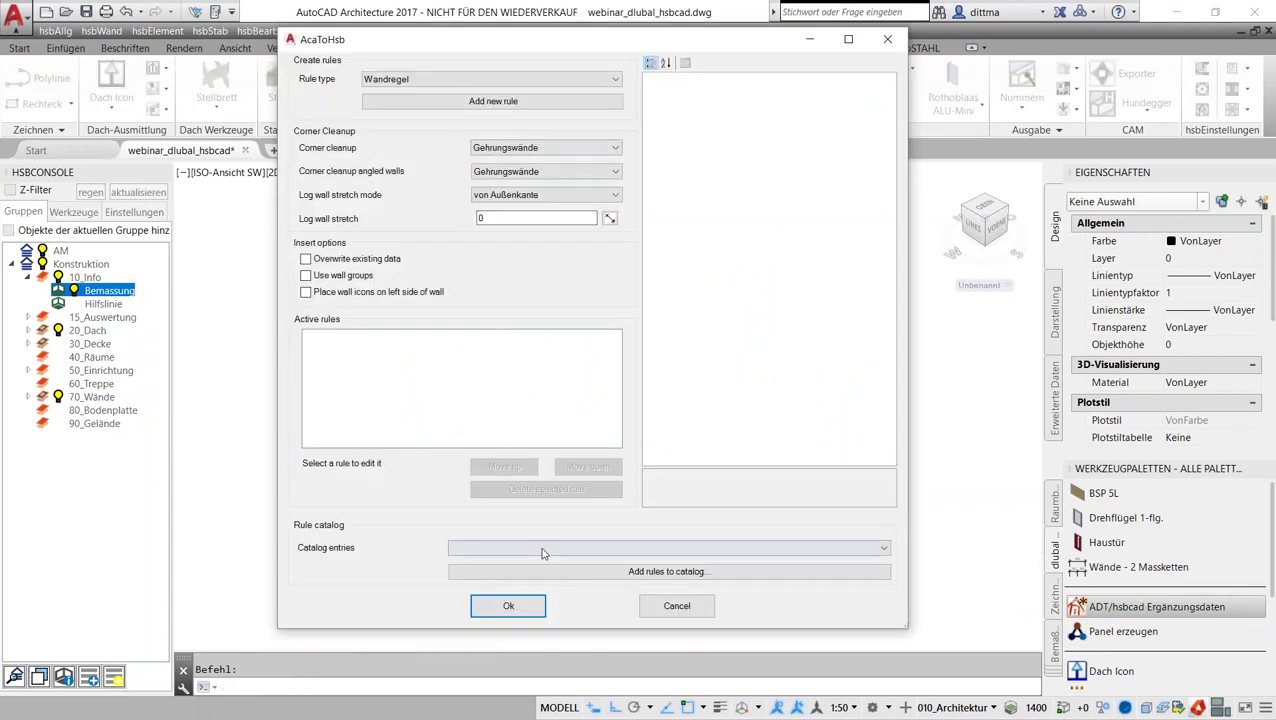
Step: Run ADT/hsbcad Ergänzungsdaten with catalog BSP on all six walls, then set display configuration Standard
left_click(543, 550)
left_click(530, 594)
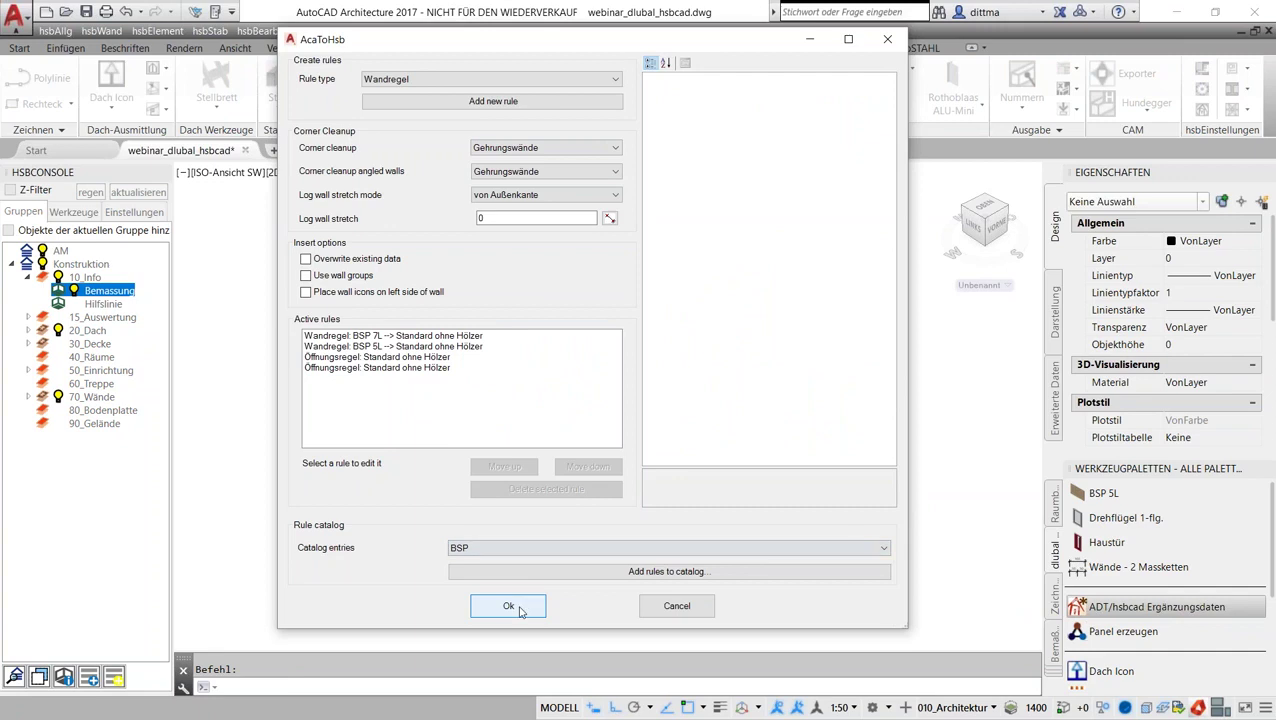
left_click(508, 605)
left_click(805, 560)
left_click(418, 250)
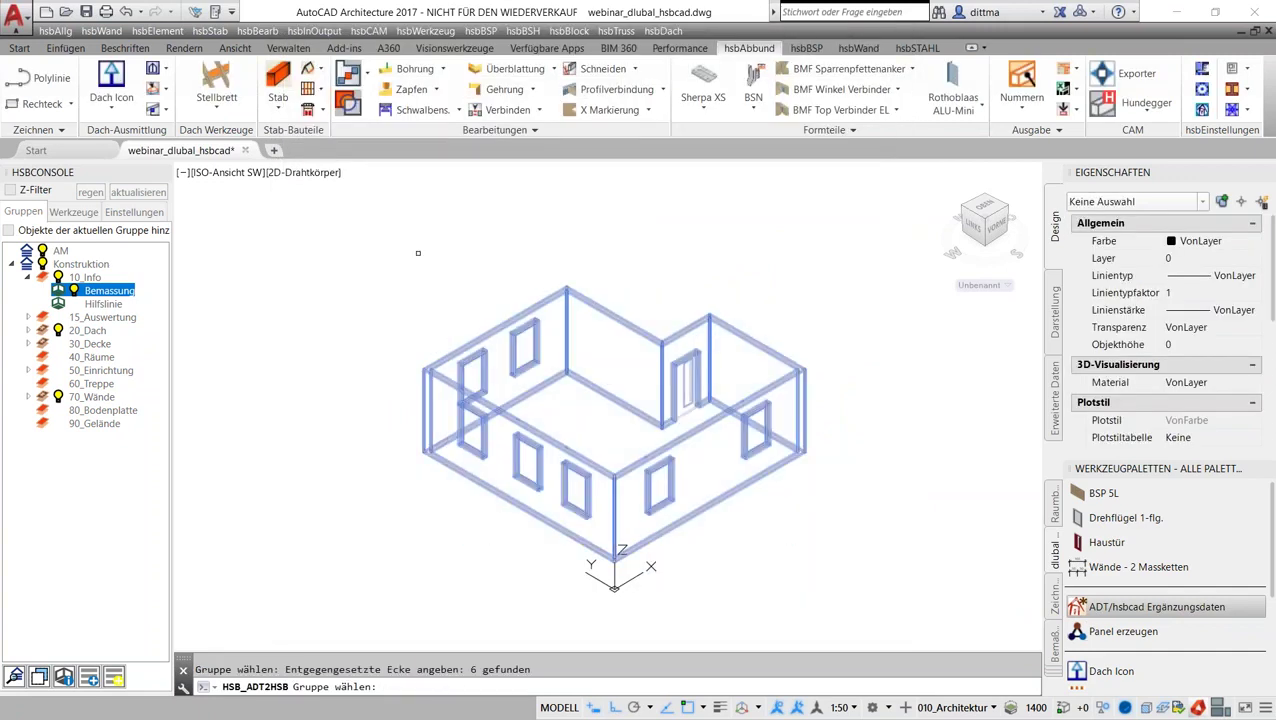
key("Return")
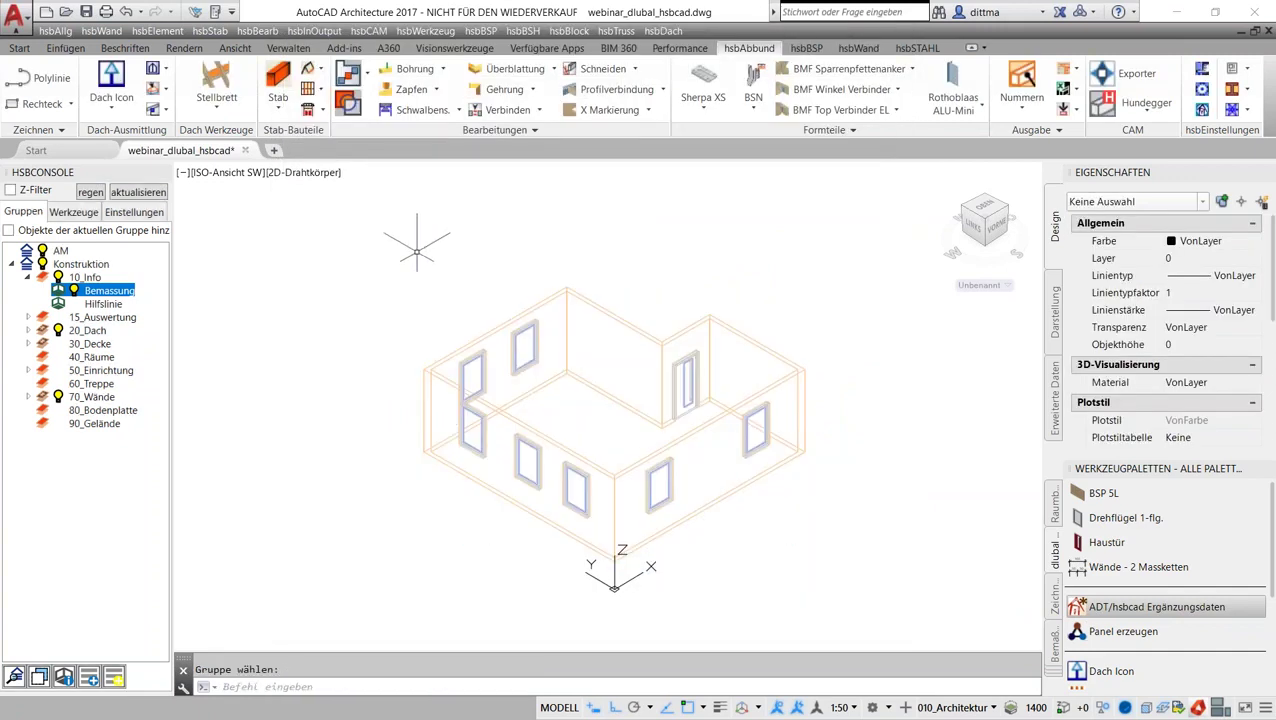
left_click(952, 707)
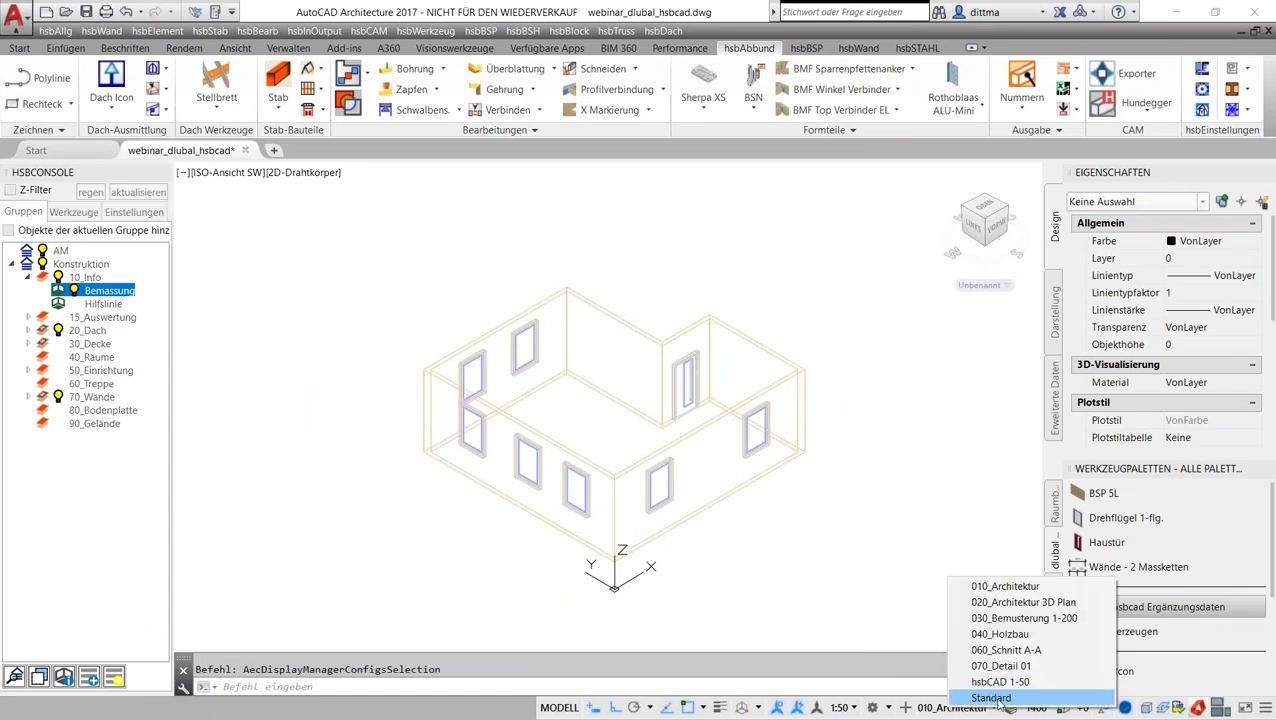
left_click(1000, 698)
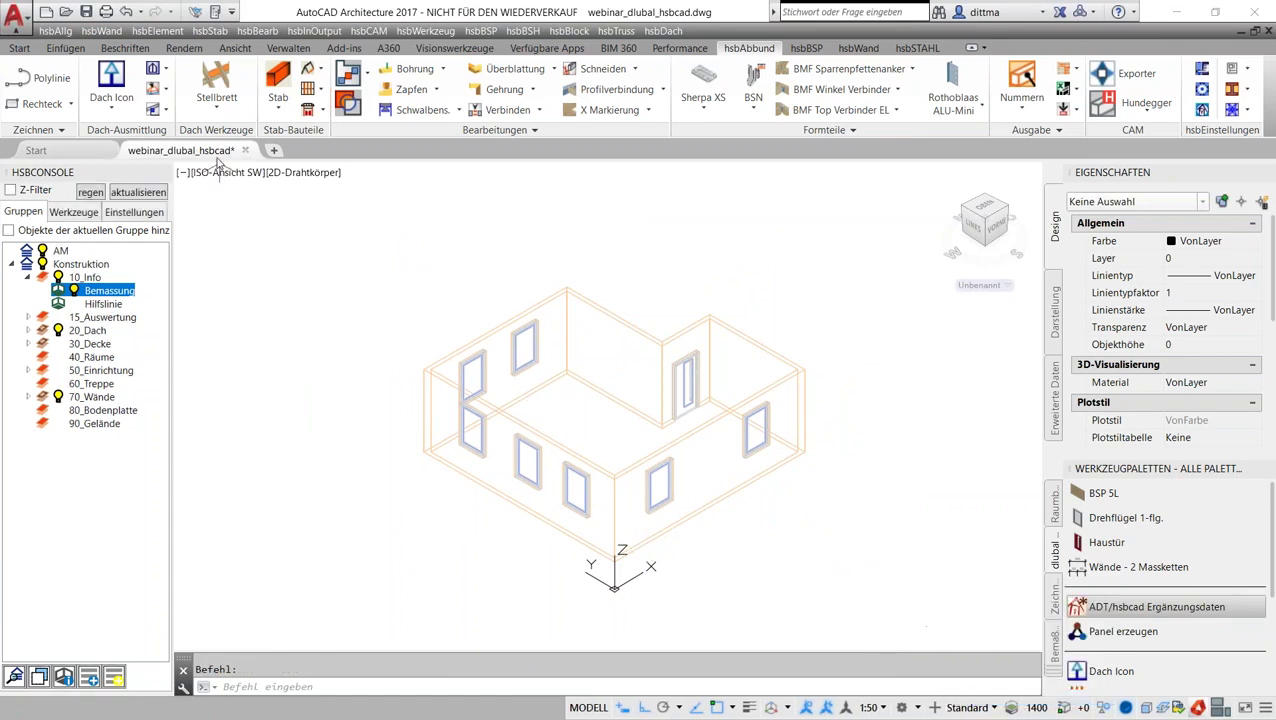
left_click(248, 174)
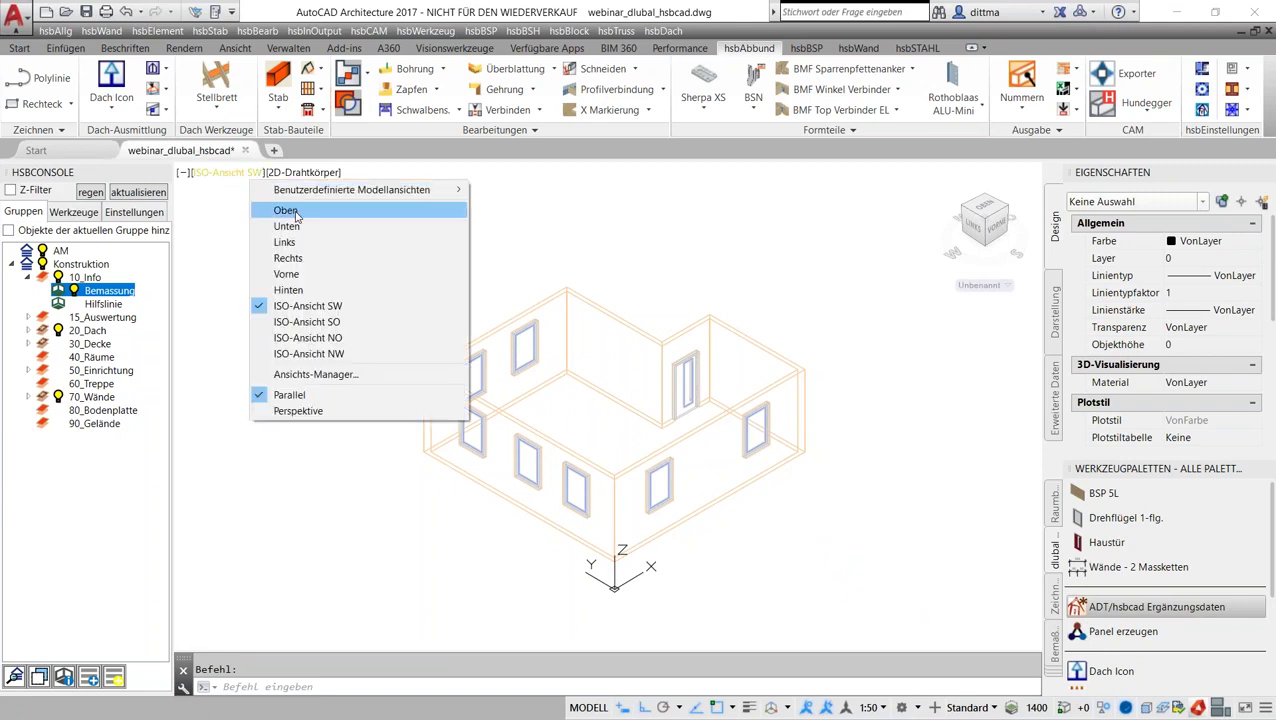
left_click(286, 211)
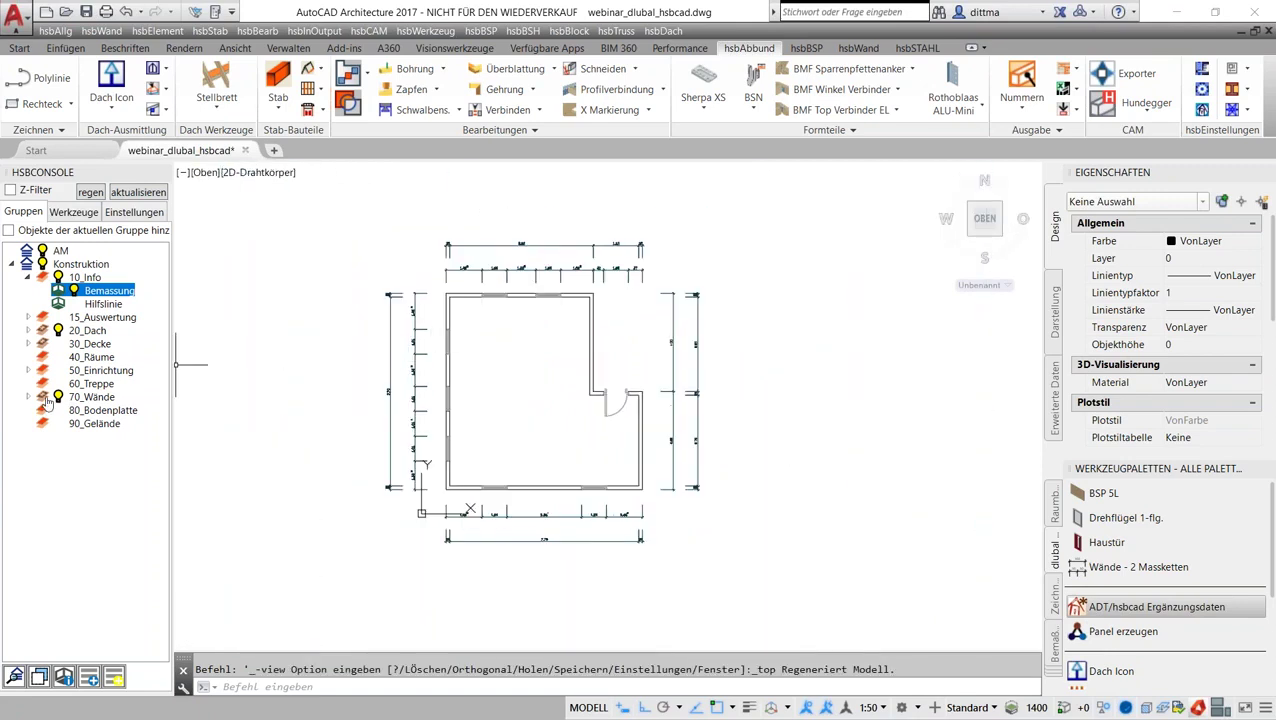
left_click(44, 398)
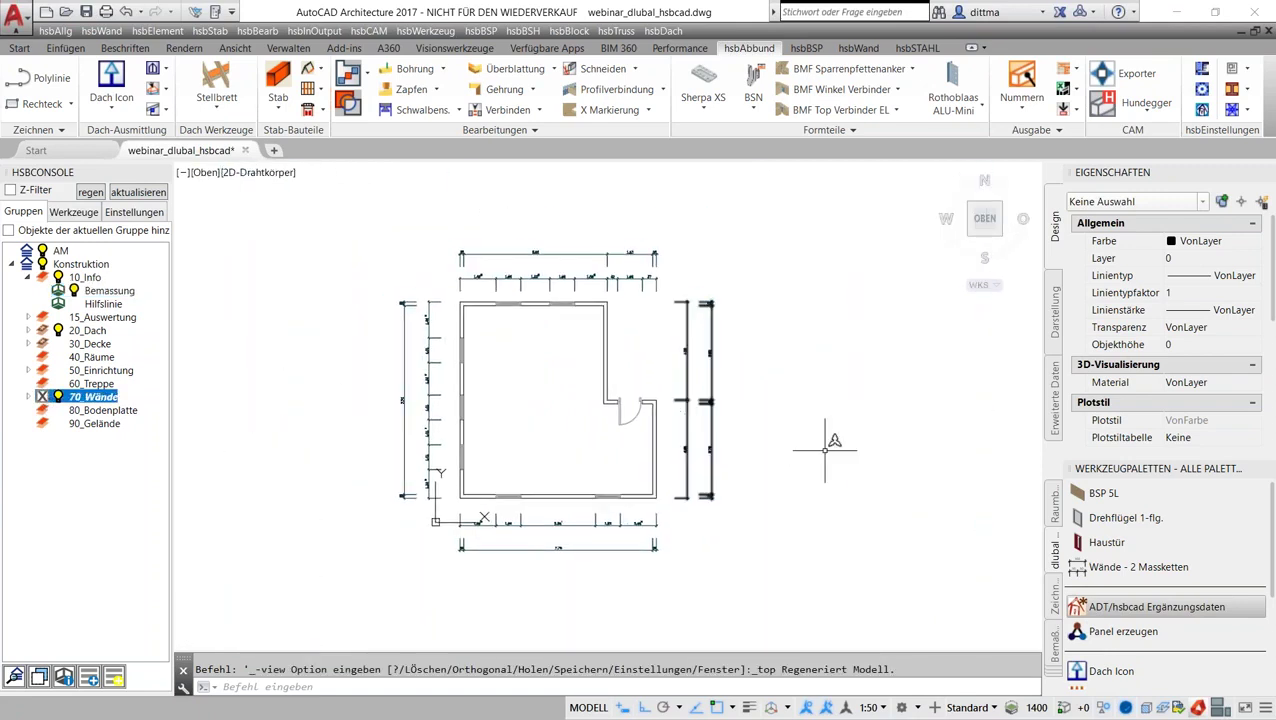
left_click(1093, 607)
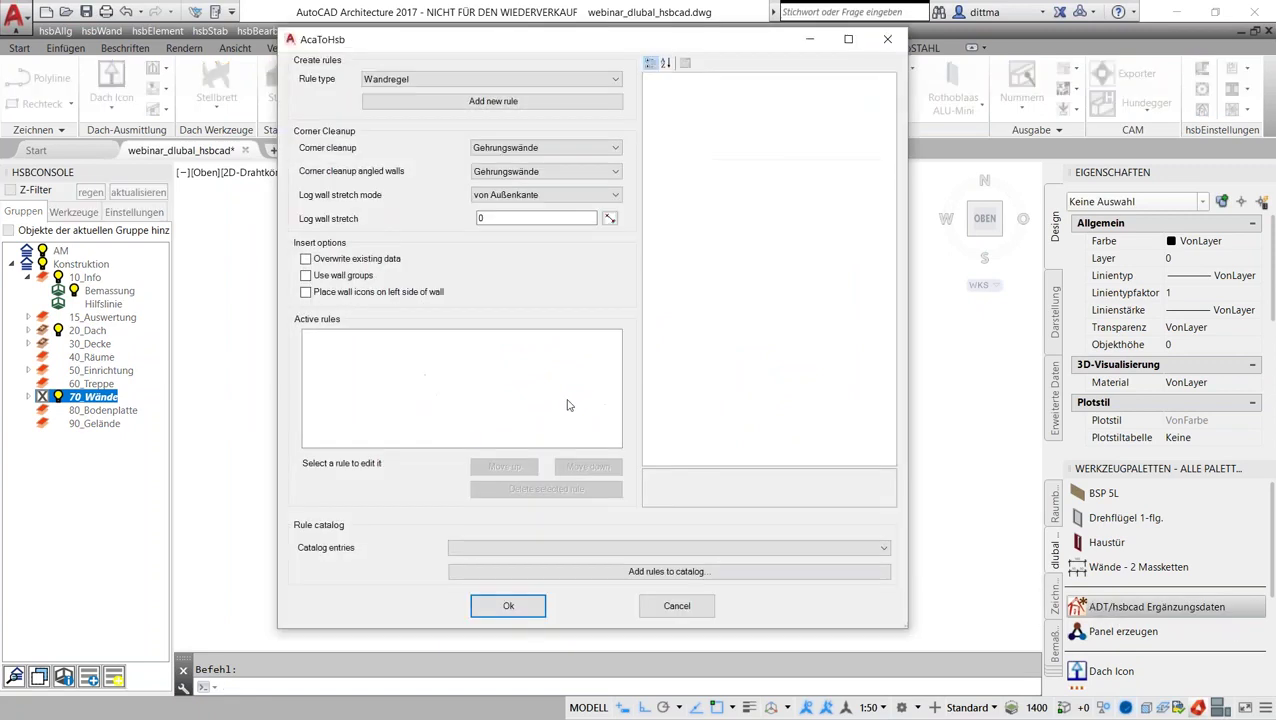
left_click(569, 548)
left_click(508, 593)
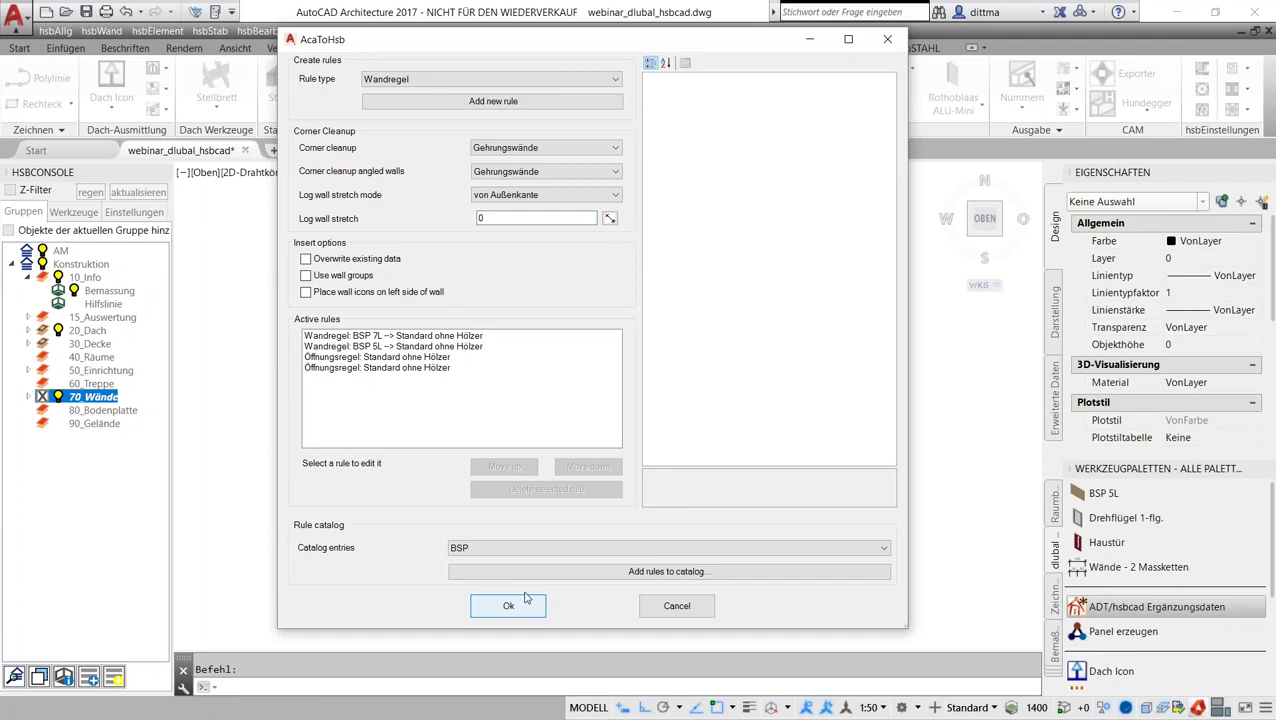
left_click(524, 598)
left_click(668, 497)
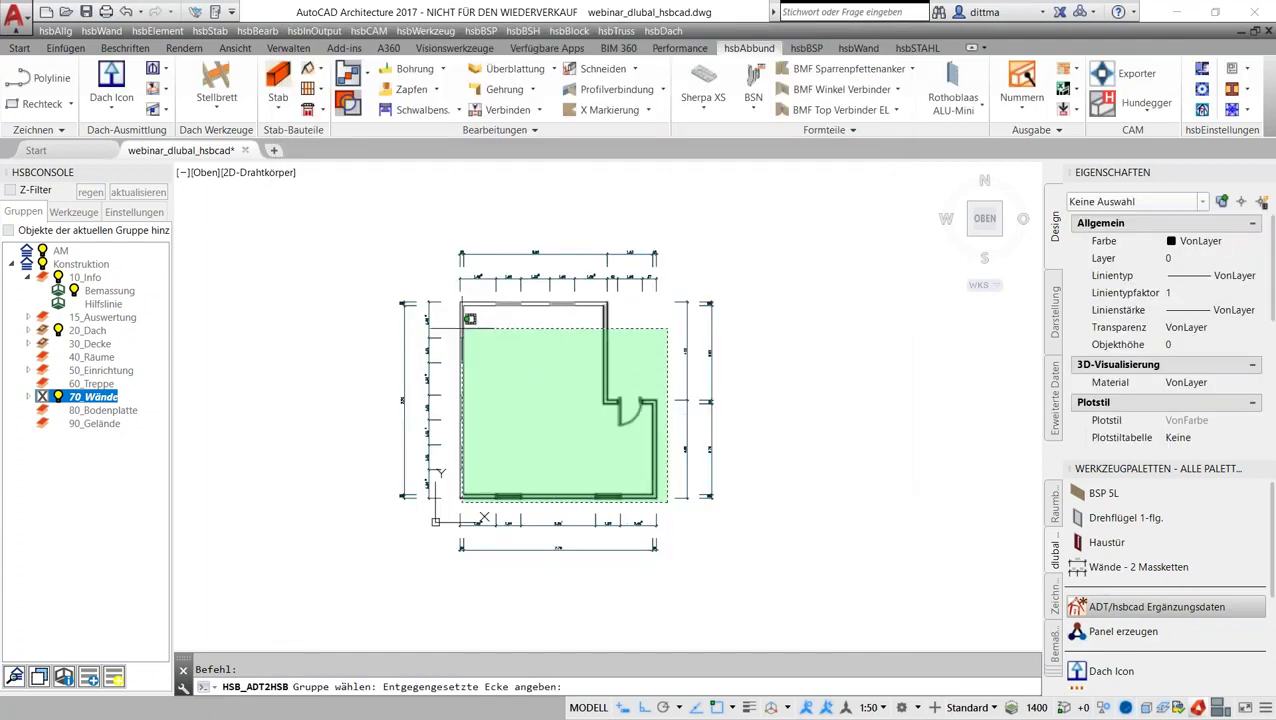
left_click(447, 297)
key("Return")
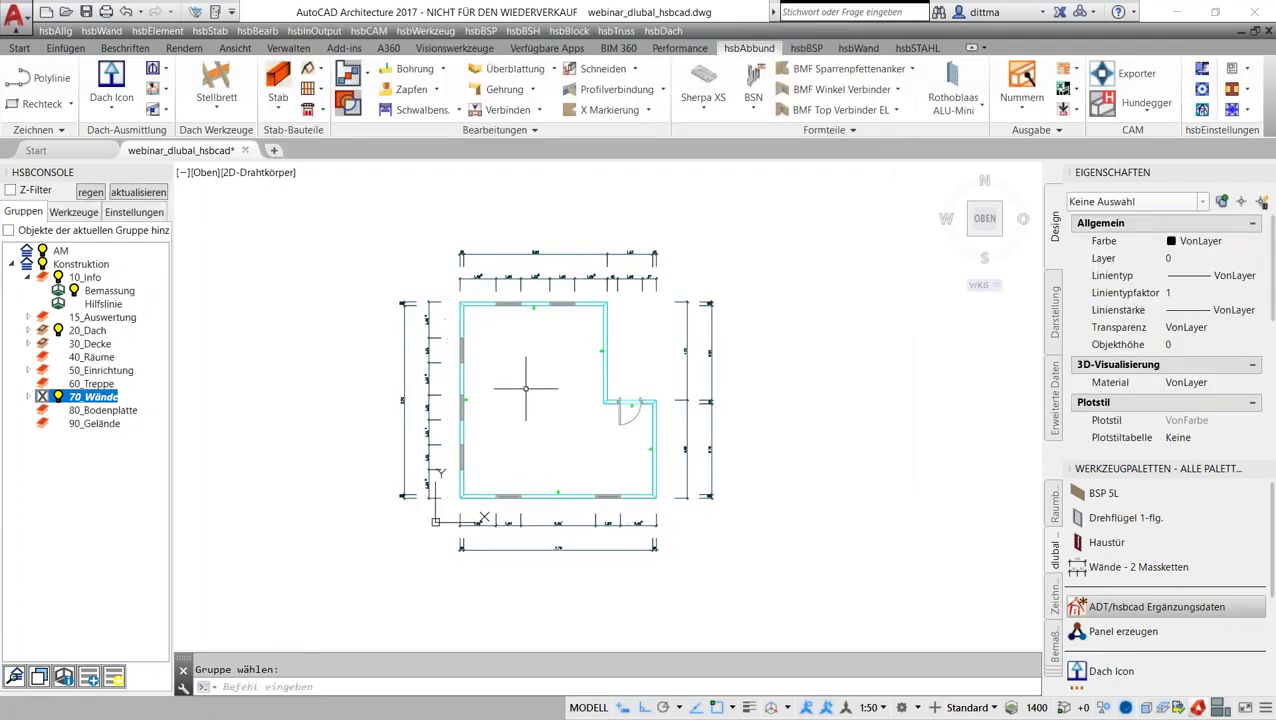
scroll(526, 388, "up", 2)
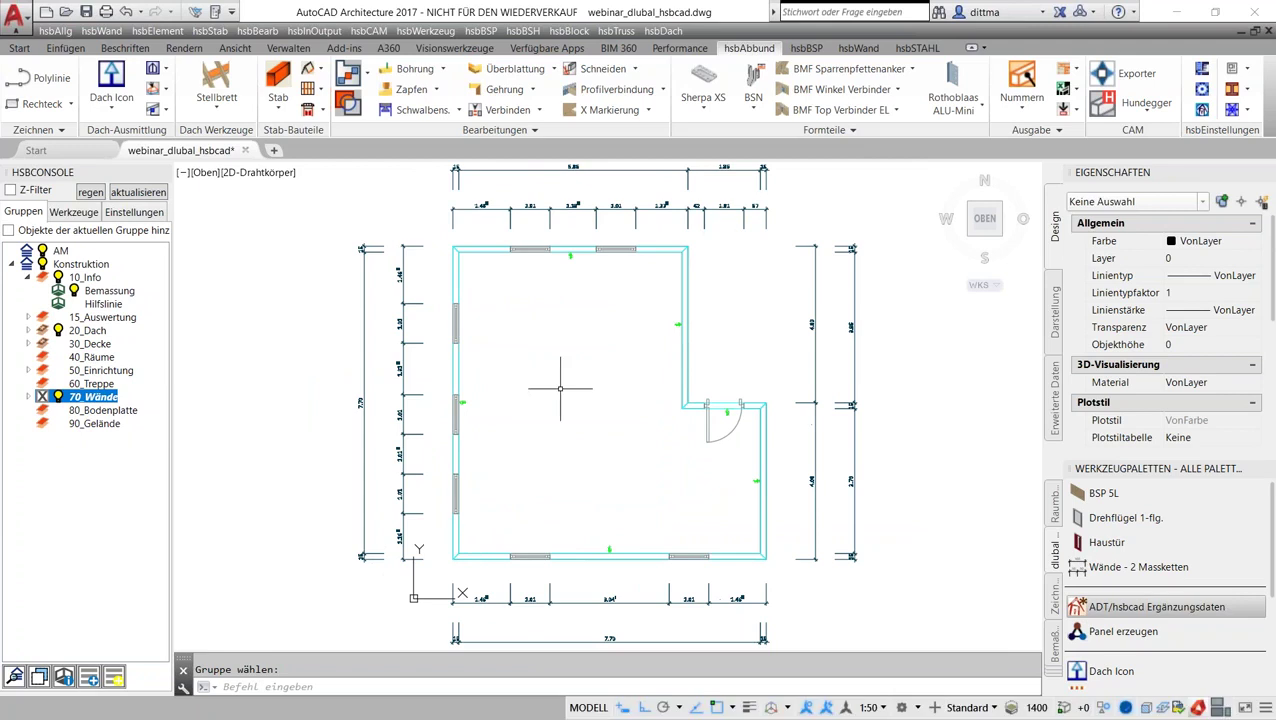
left_click(676, 324)
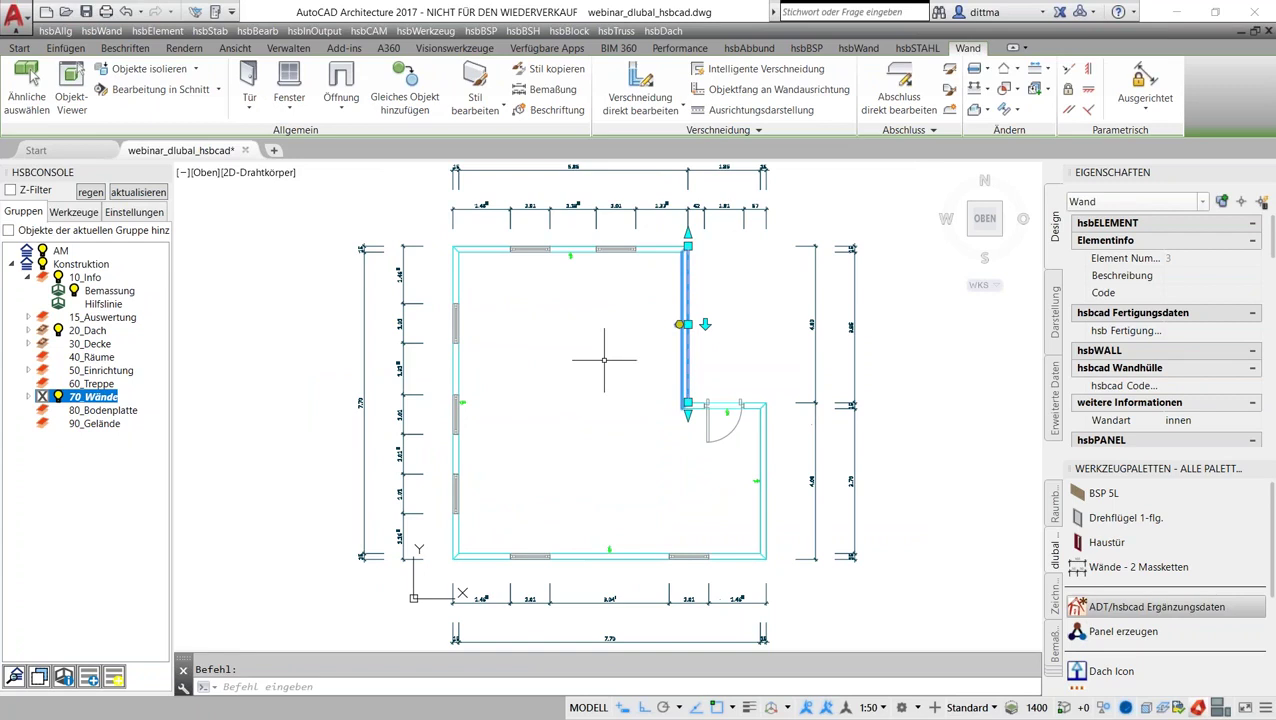
key("Escape")
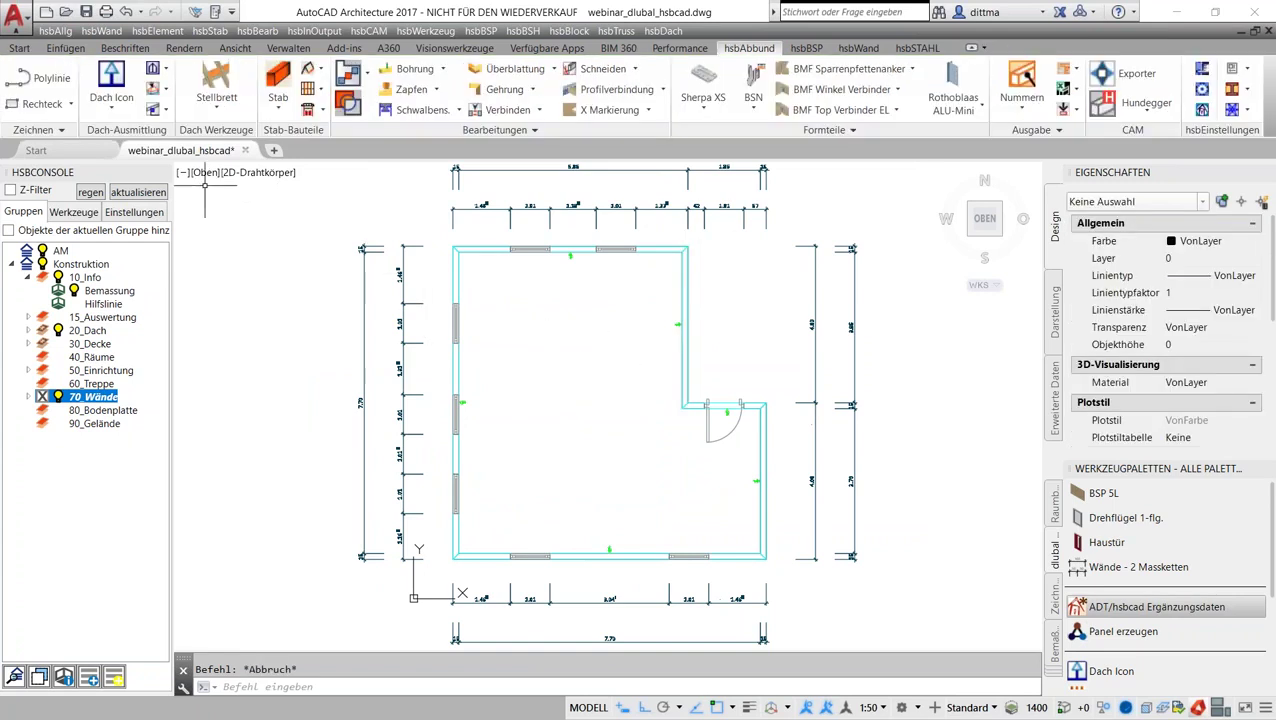
Step: Switch to ISO-Ansicht SW and turn all six walls into hsbcad panels with Panel erzeugen
left_click(204, 173)
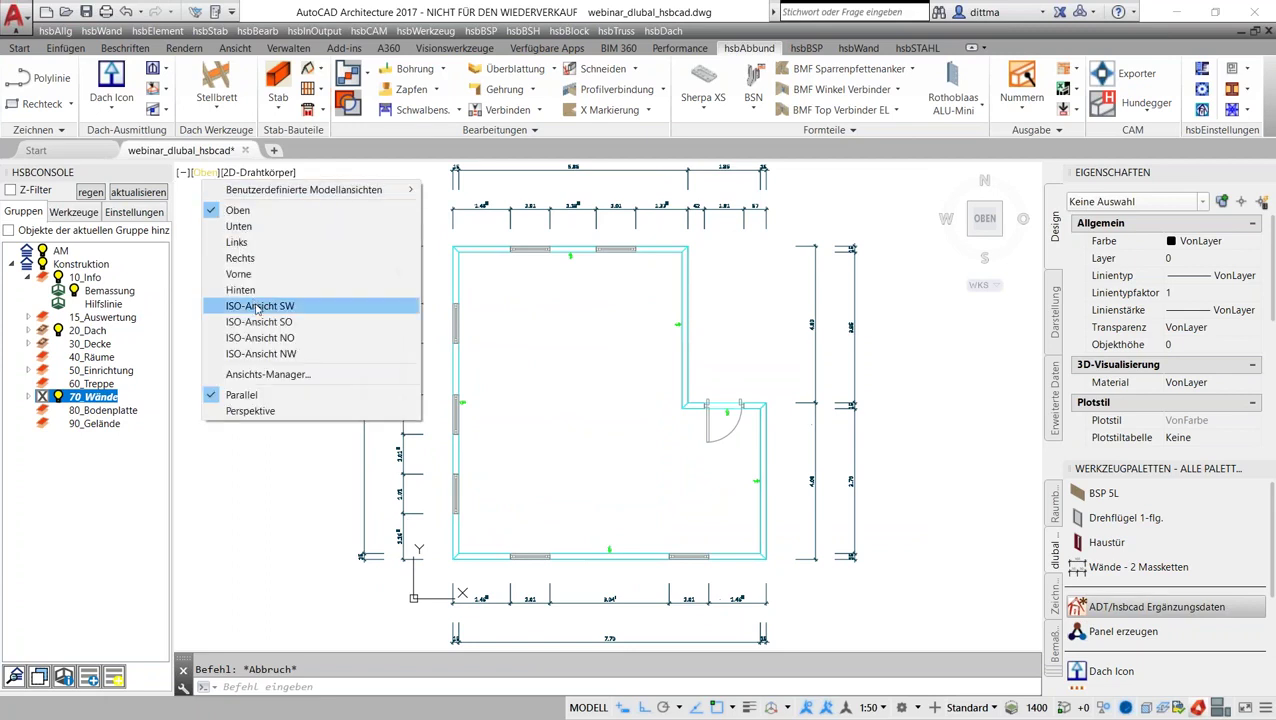
left_click(255, 305)
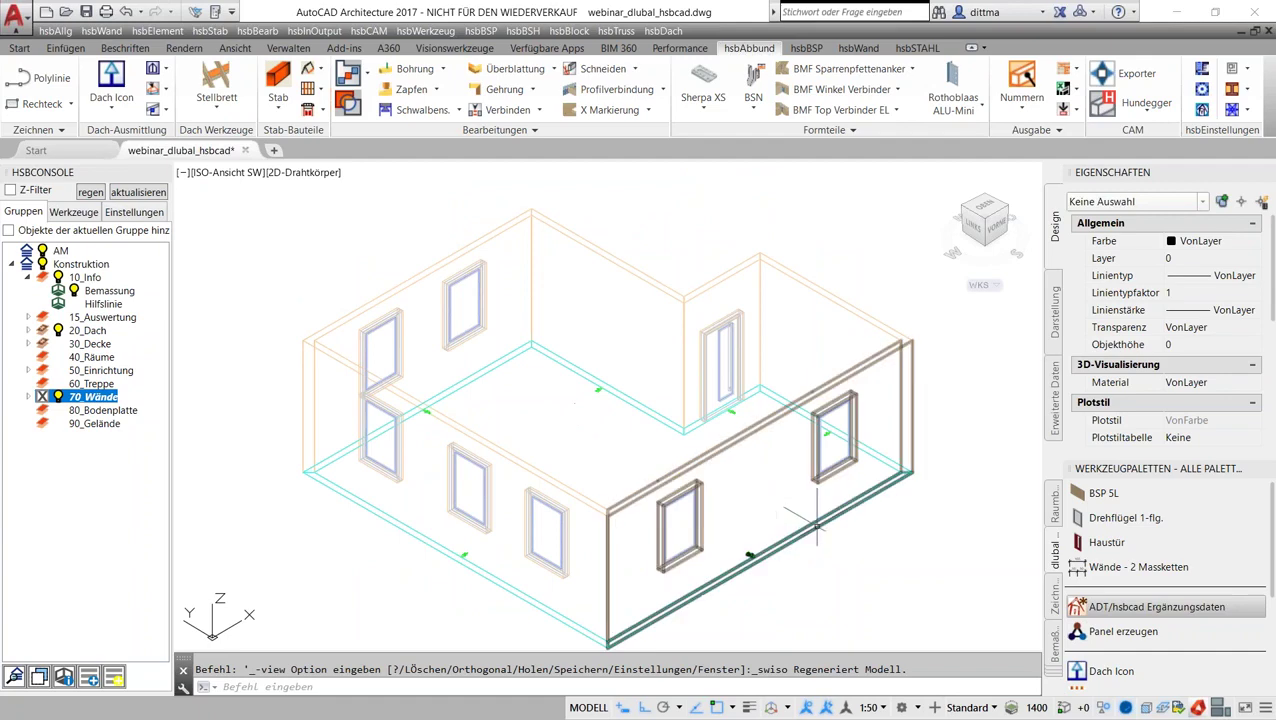
left_click(1078, 633)
left_click(600, 641)
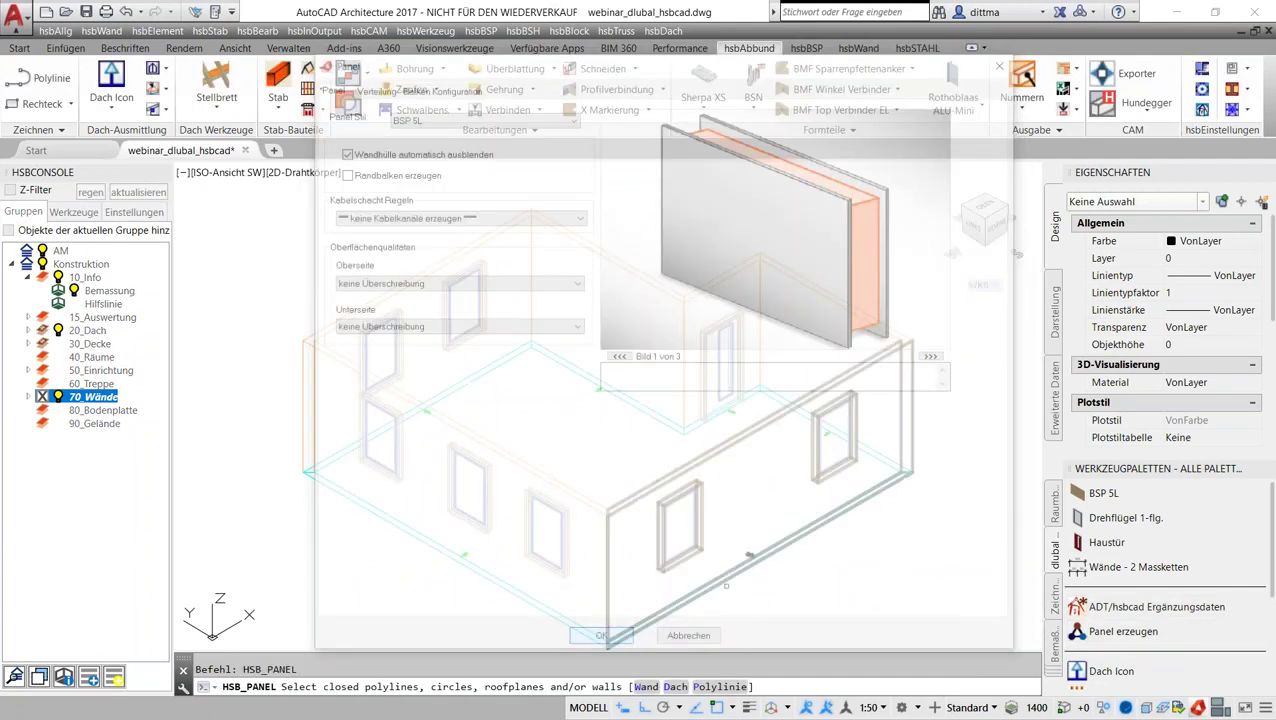
left_click(800, 582)
left_click(362, 187)
key("Return")
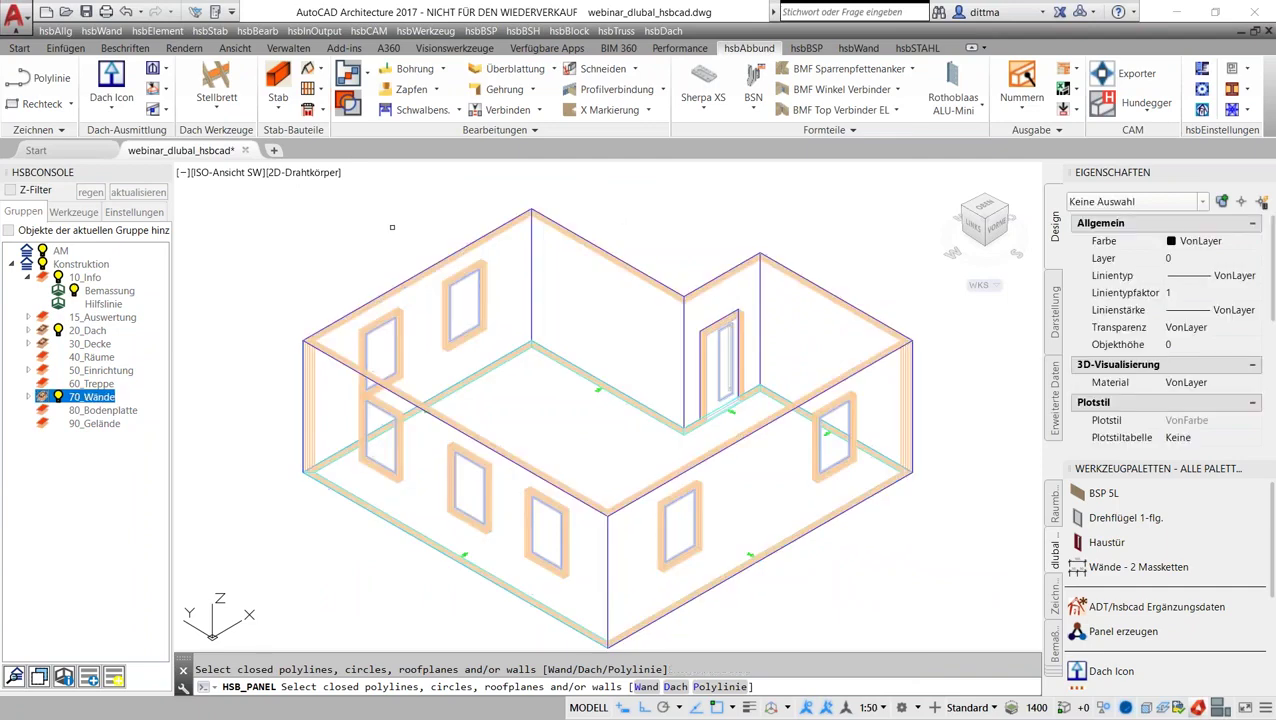
Step: Inspect the left wall panel in the Objekt-Viewer, then return to the Oben plan view
left_click(385, 390)
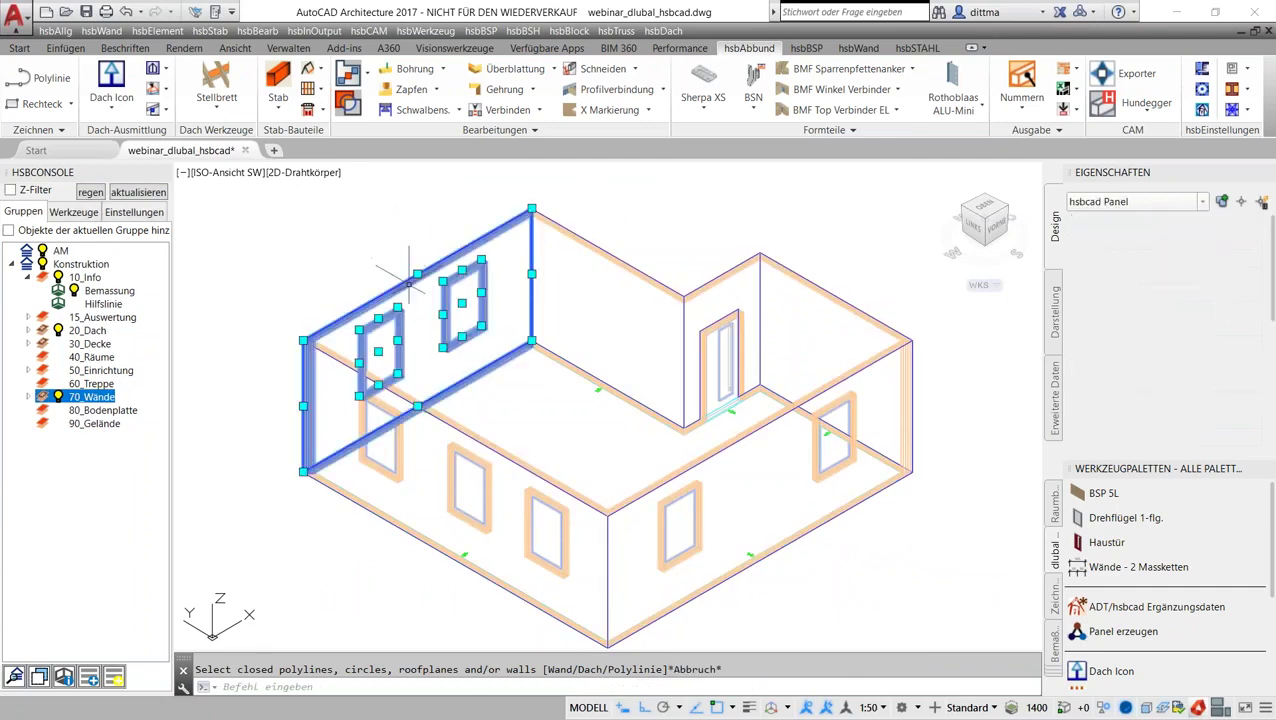
right_click(410, 395)
left_click(461, 645)
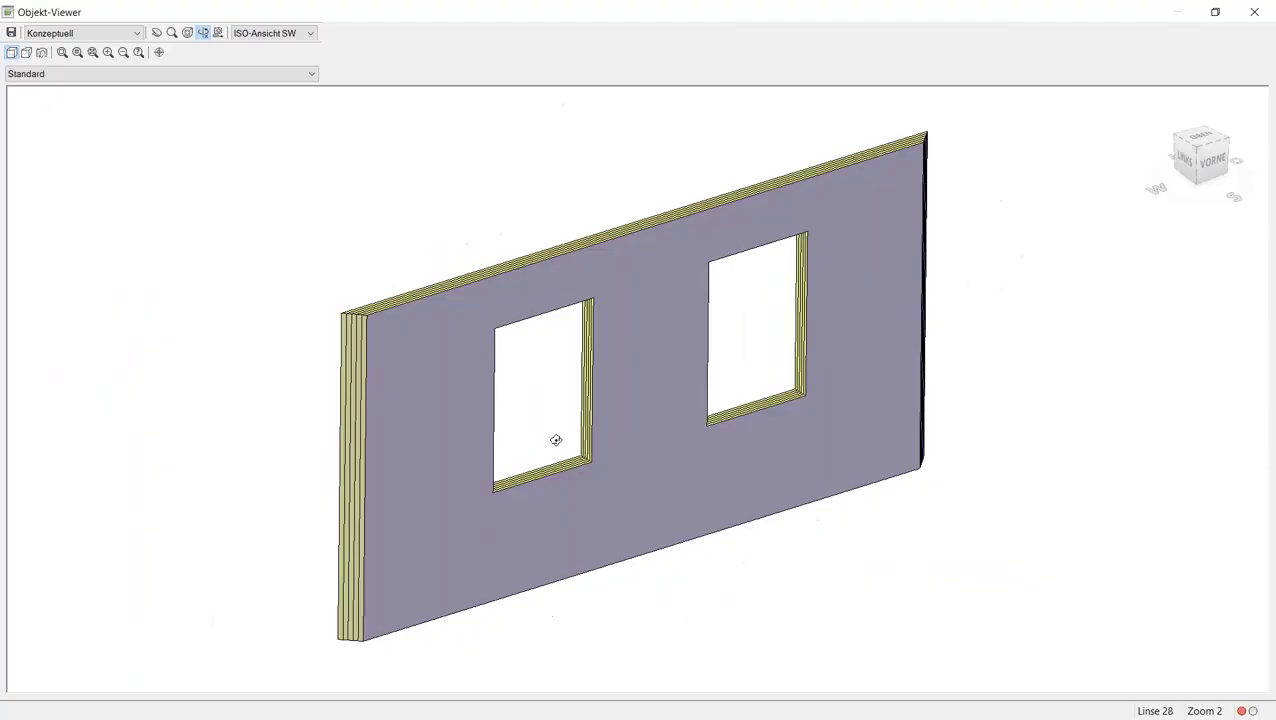
mouse_move(555, 441)
left_mouse_down()
mouse_move(498, 413)
mouse_move(493, 396)
mouse_move(519, 403)
left_mouse_up()
right_click(519, 403)
left_click(560, 420)
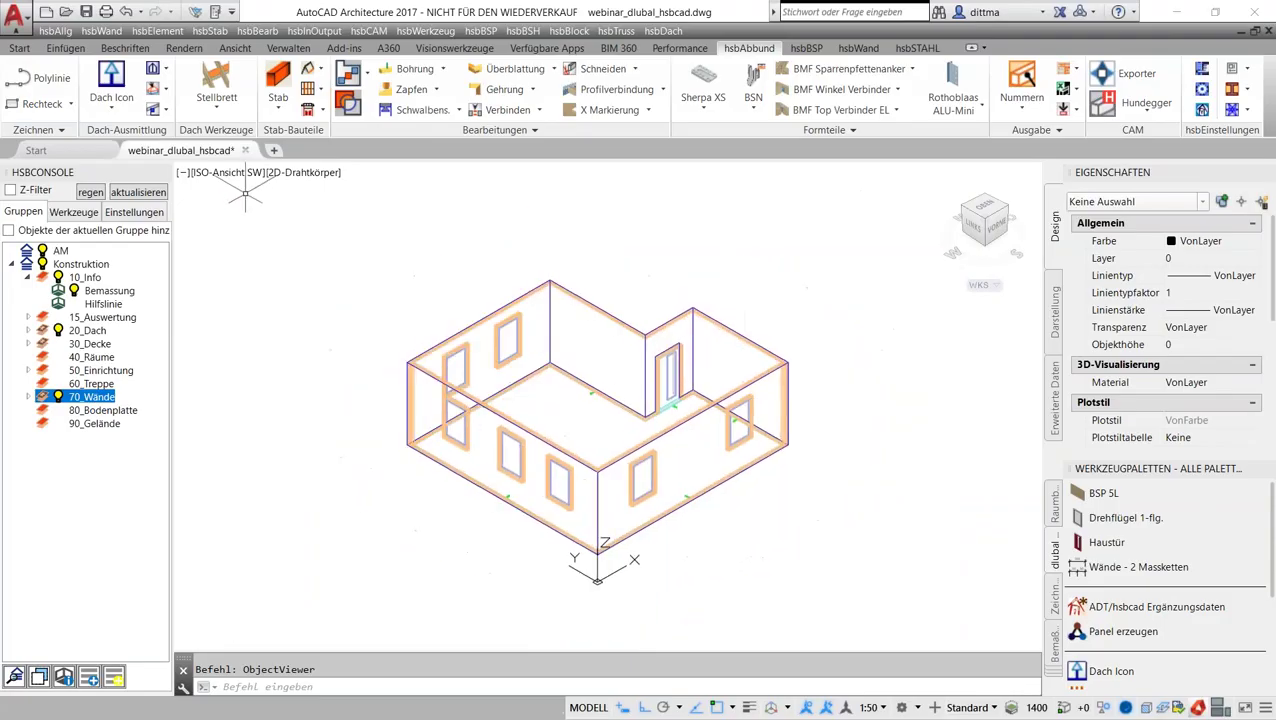
left_click(238, 182)
left_click(245, 211)
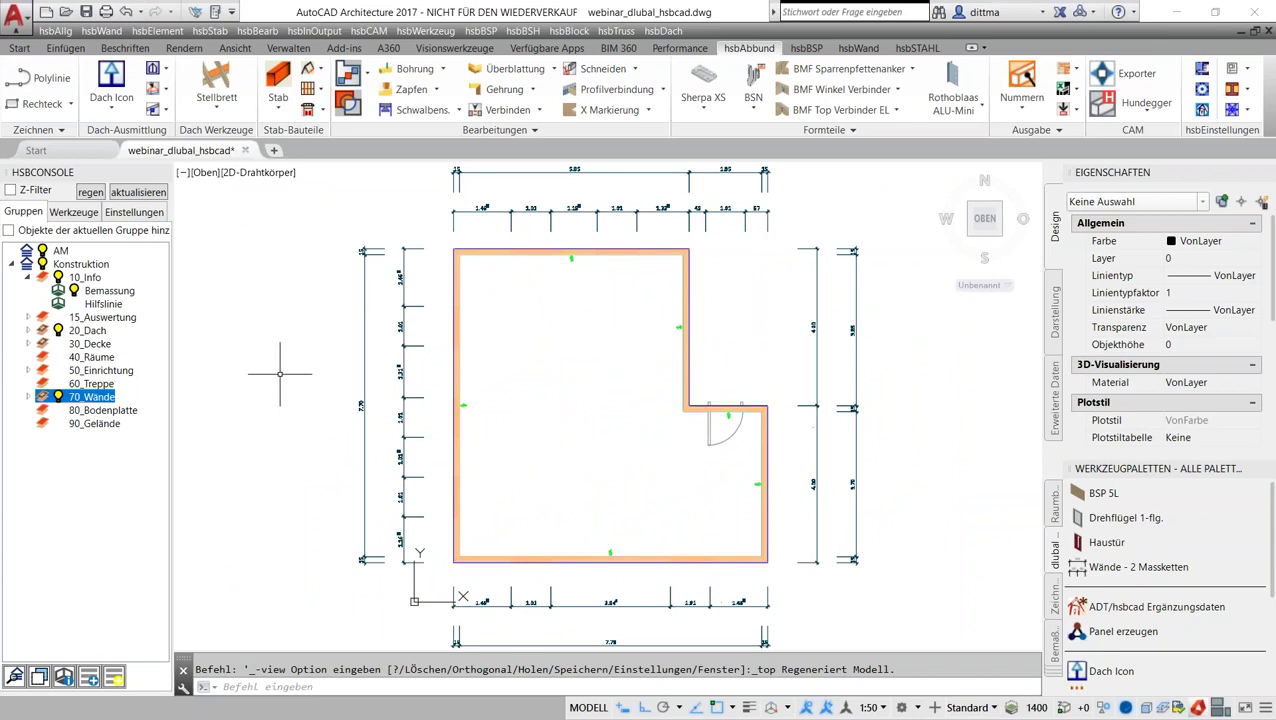
Step: Start Dach Icon with default settings and place a roof symbol on the top wall
middle_click_drag(570, 395, 583, 390)
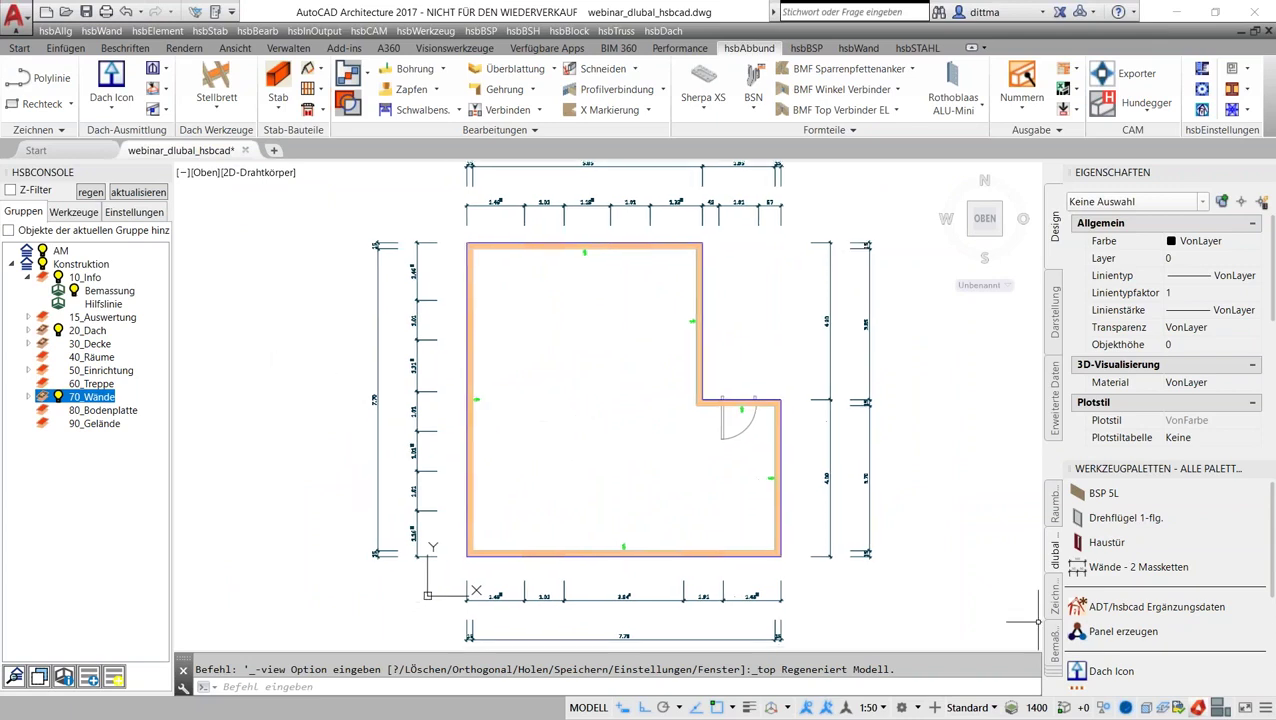
left_click(1090, 669)
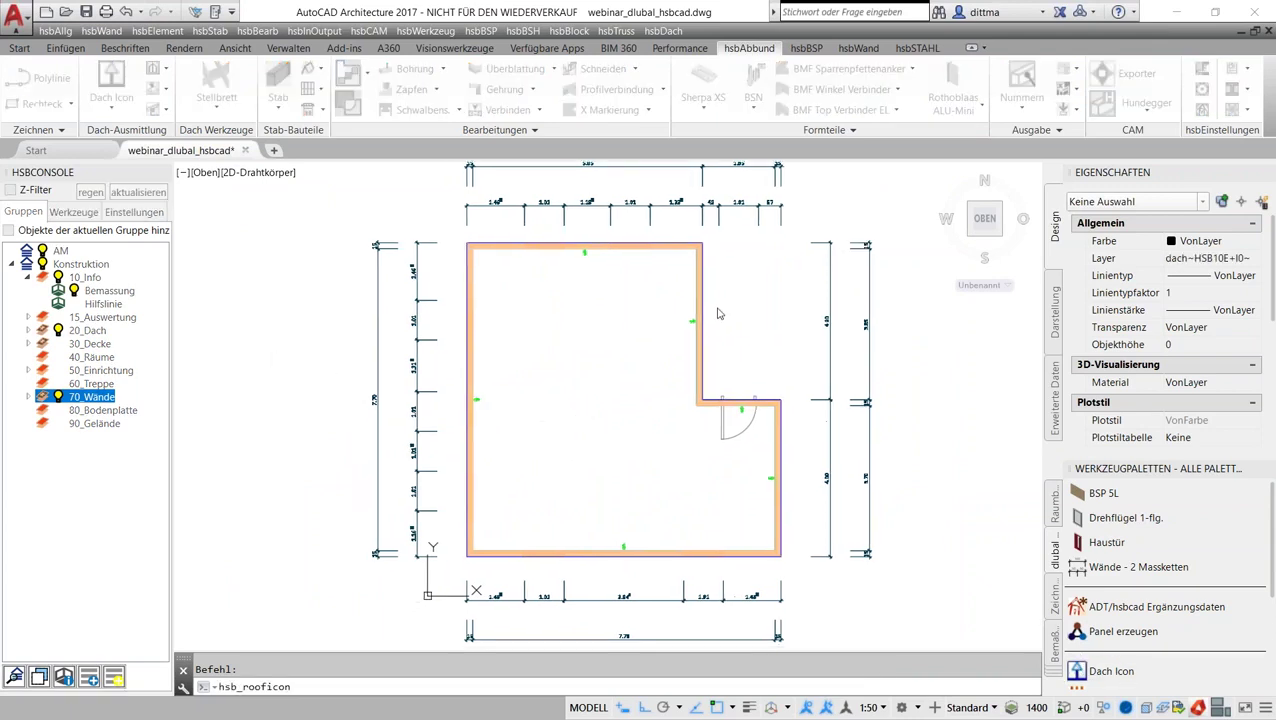
left_click(503, 604)
scroll(594, 240, "up", 4)
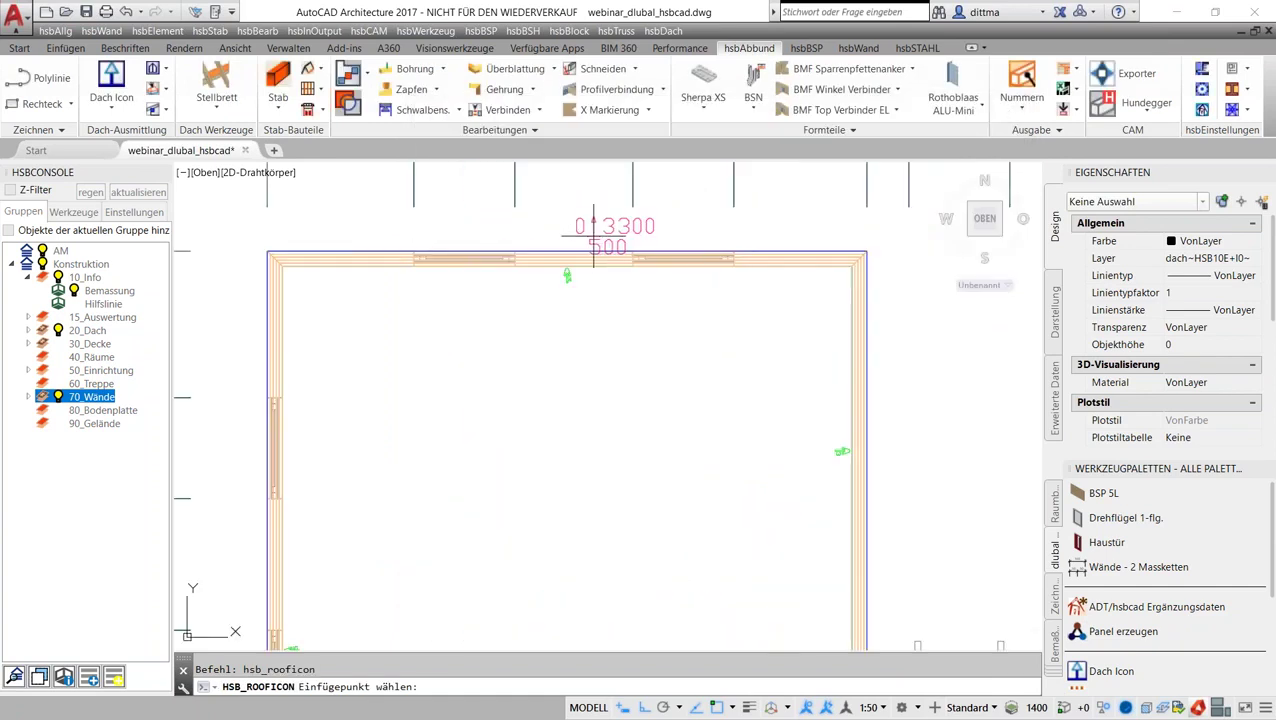
left_click(558, 240)
left_click(553, 262)
Step: Place roof symbols on the left, bottom and right walls
scroll(543, 250, "down", 2)
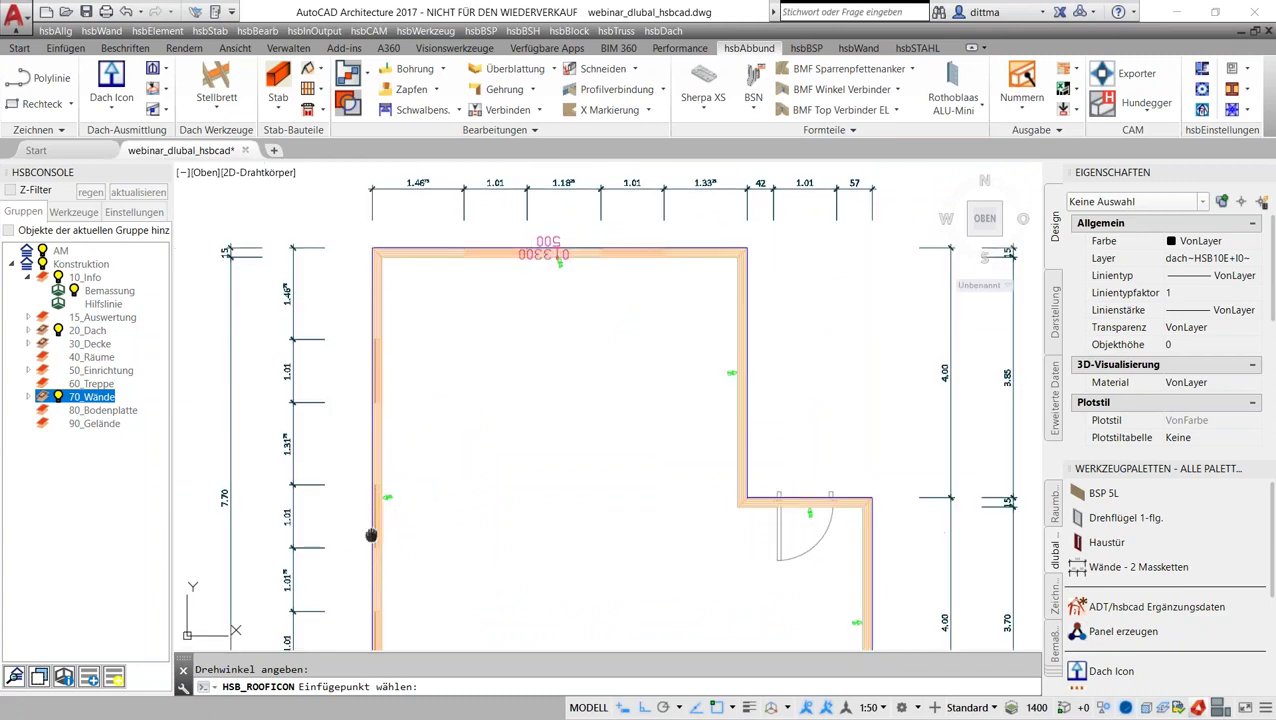
middle_click_drag(375, 548, 391, 363)
left_click(381, 398)
left_click(383, 398)
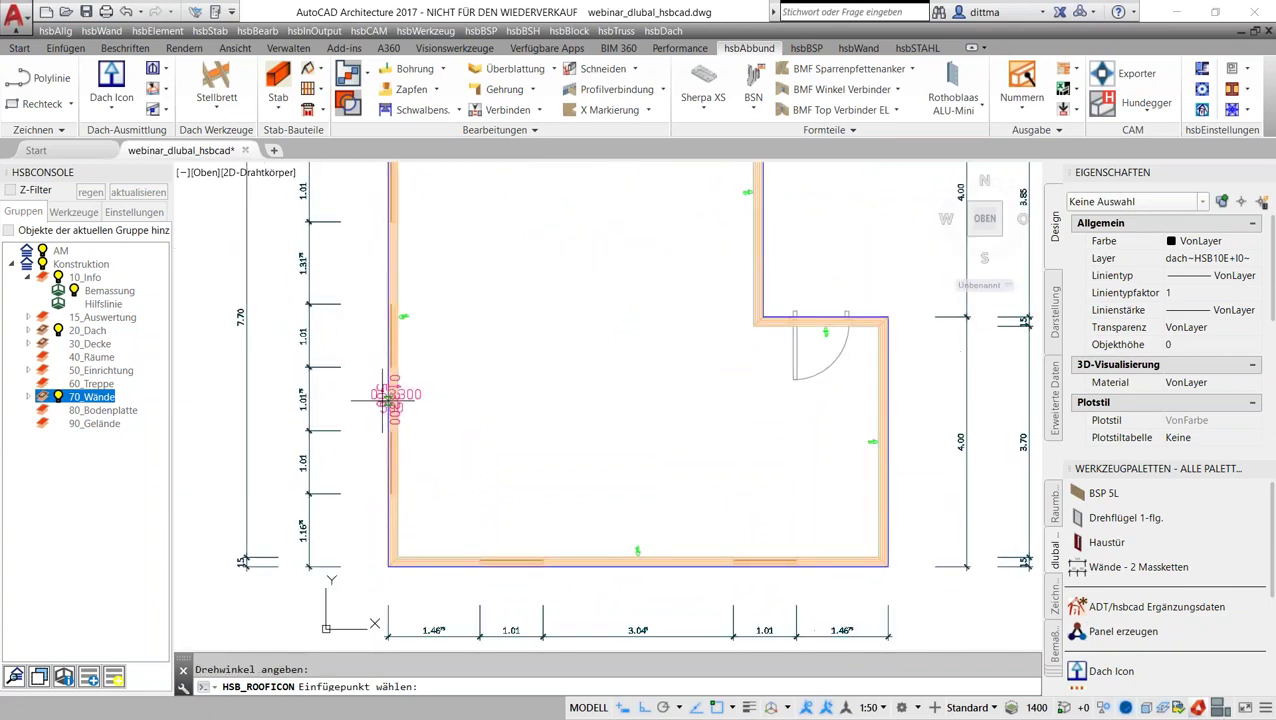
left_click(608, 566)
left_click(620, 565)
left_click(884, 372)
left_click(884, 372)
Step: Place the final roof symbol in the room's top-left corner
mouse_move(654, 257)
middle_mouse_down()
mouse_move(634, 385)
mouse_move(568, 370)
middle_mouse_up()
scroll(634, 385, "down", 2)
left_click(495, 284)
key("Return")
key("Escape")
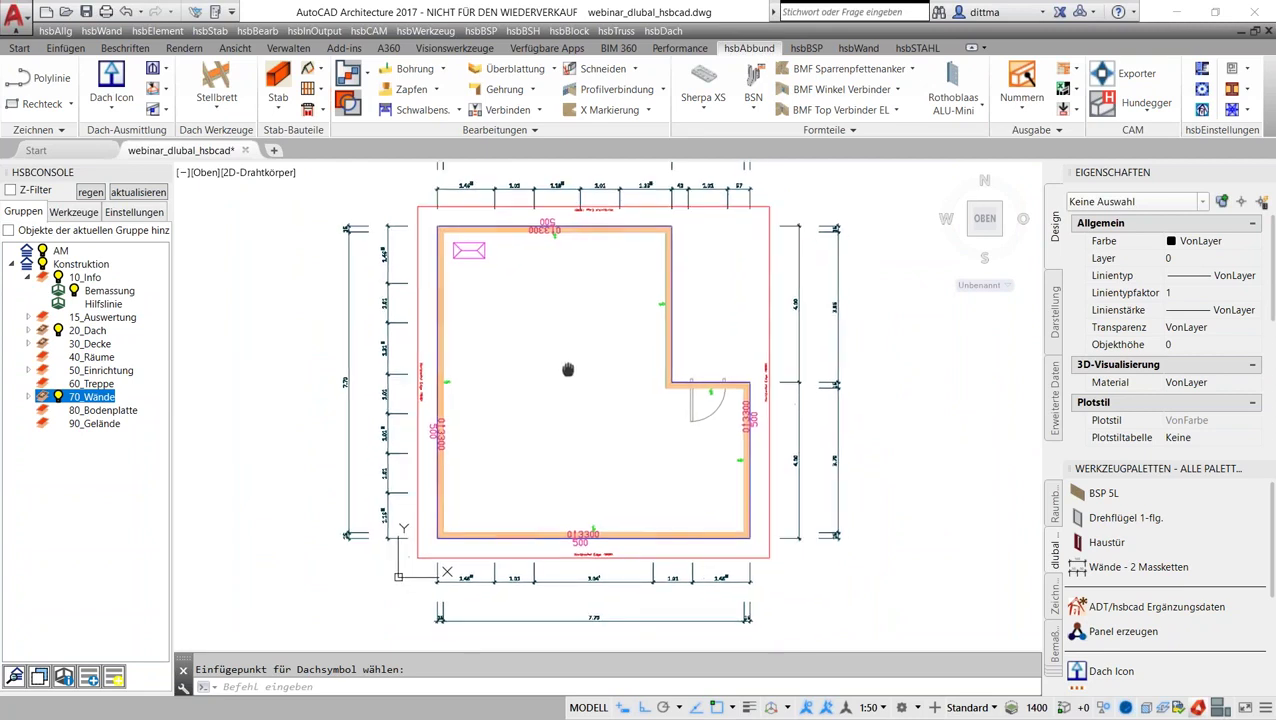
Step: Expand 20_Dach, start adding objects to Fläche_A, and hide the Bemassung dimension chains
left_click(28, 330)
left_click(114, 346)
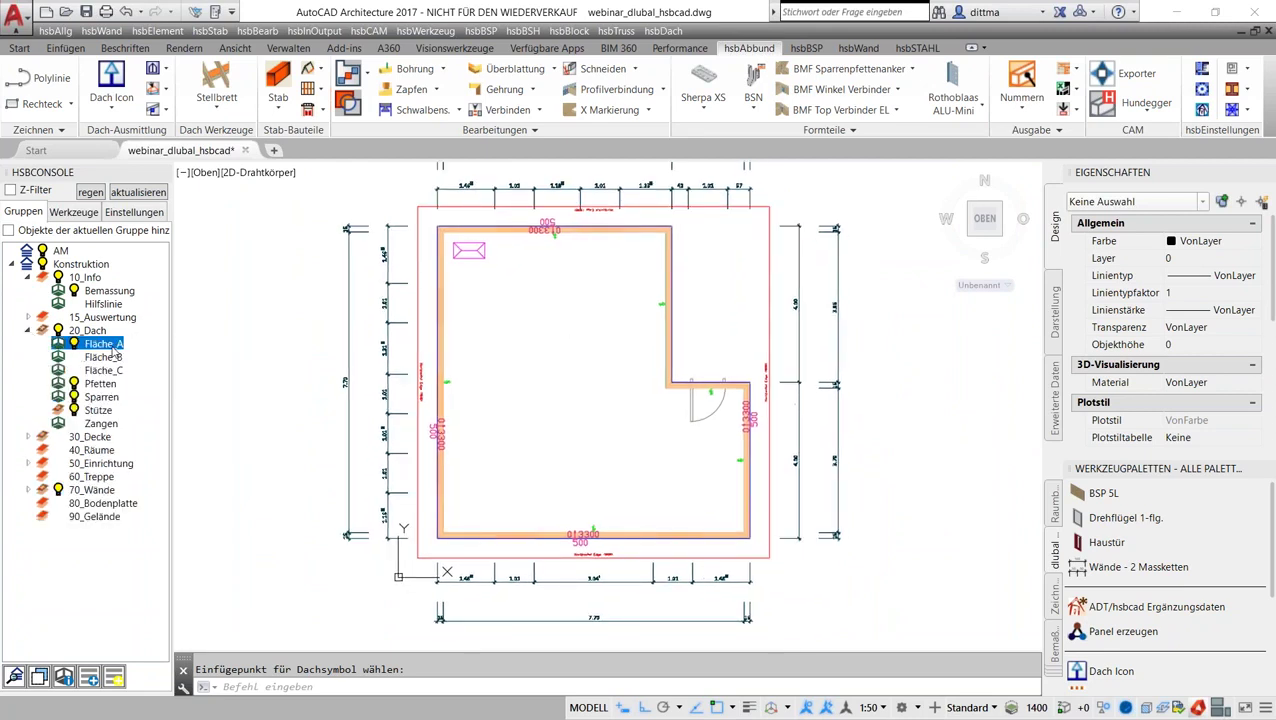
right_click(113, 346)
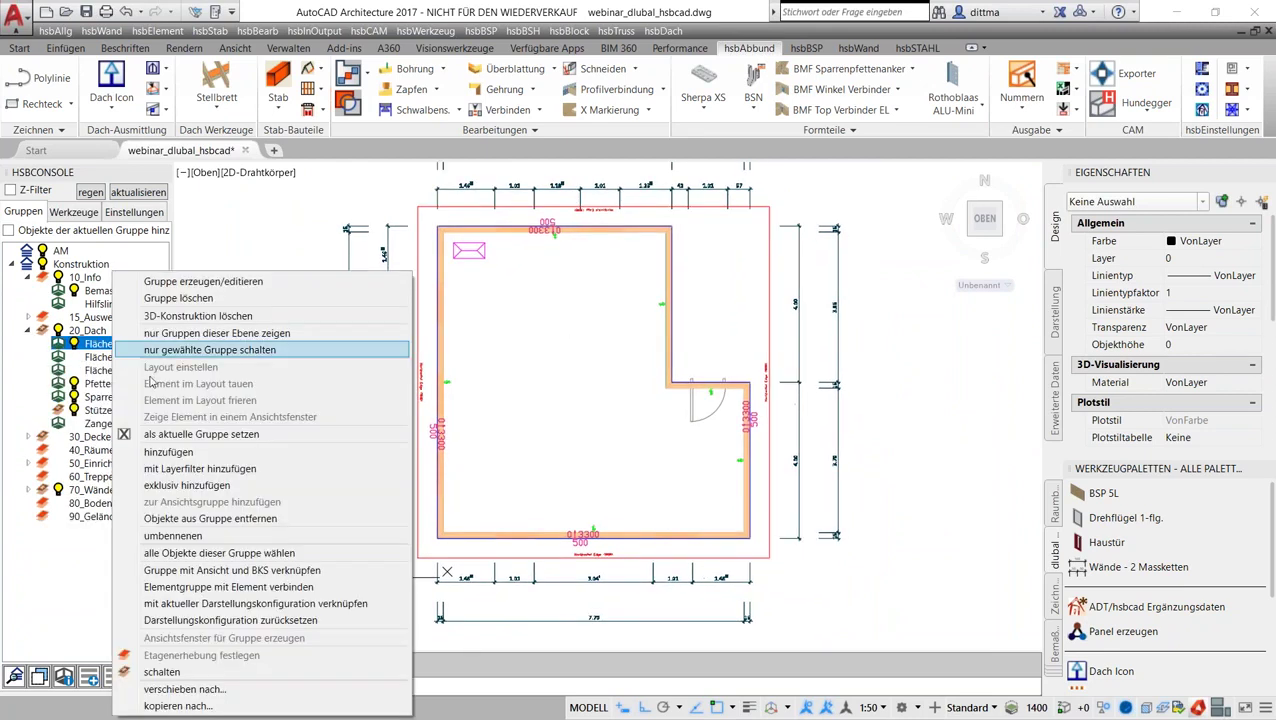
left_click(170, 452)
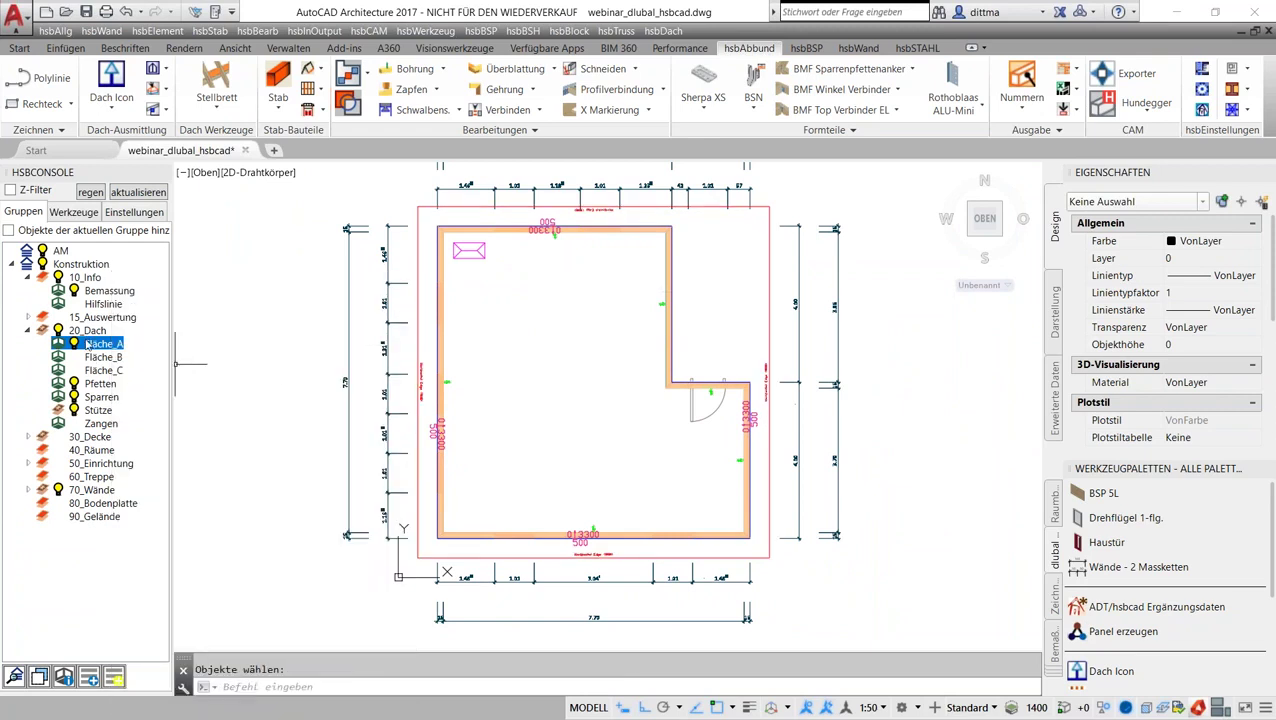
left_click(78, 291)
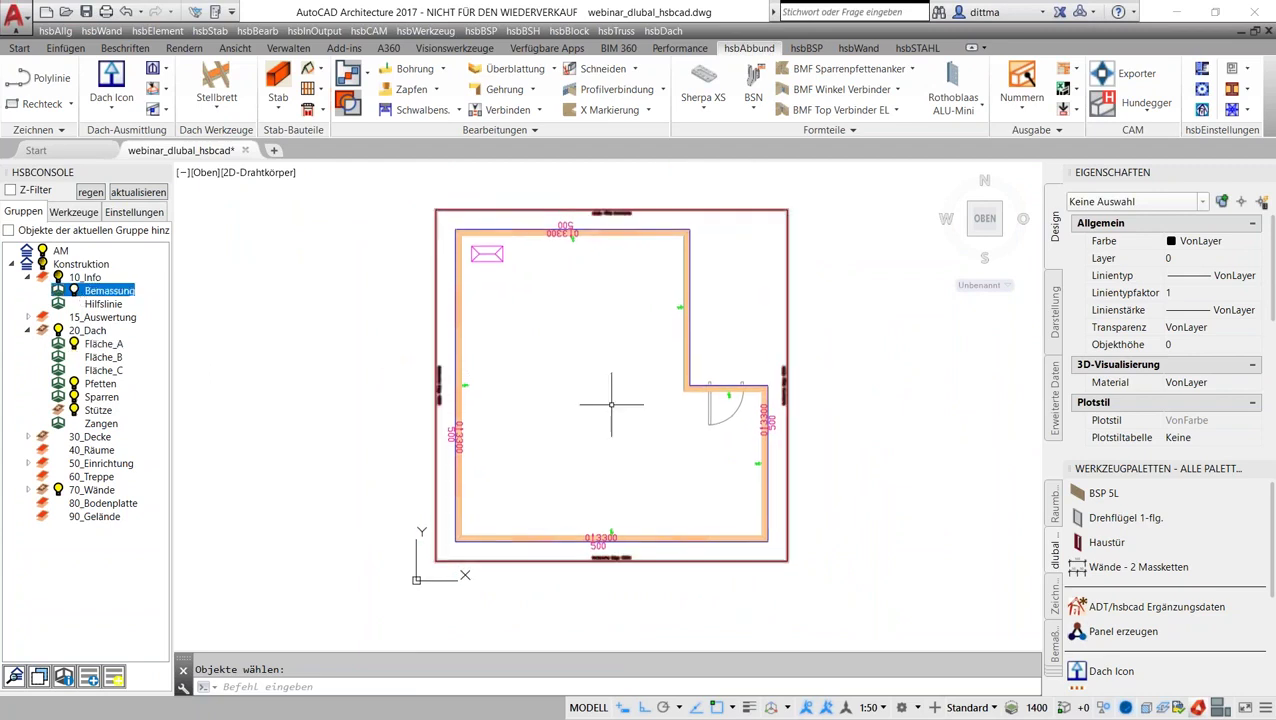
scroll(1273, 537, "down", 3)
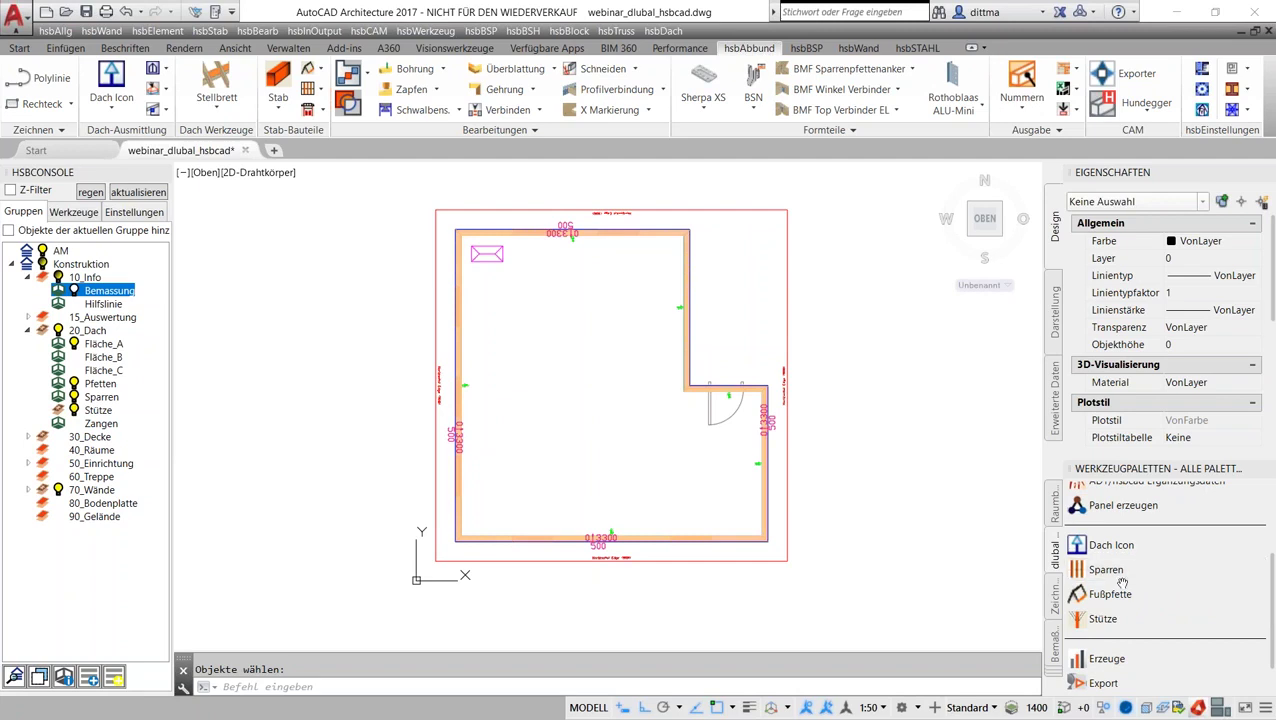
Step: Fill the window-selected roof plane with Sparren rafters between the picked start and end points
left_click(1110, 545)
left_click(845, 328)
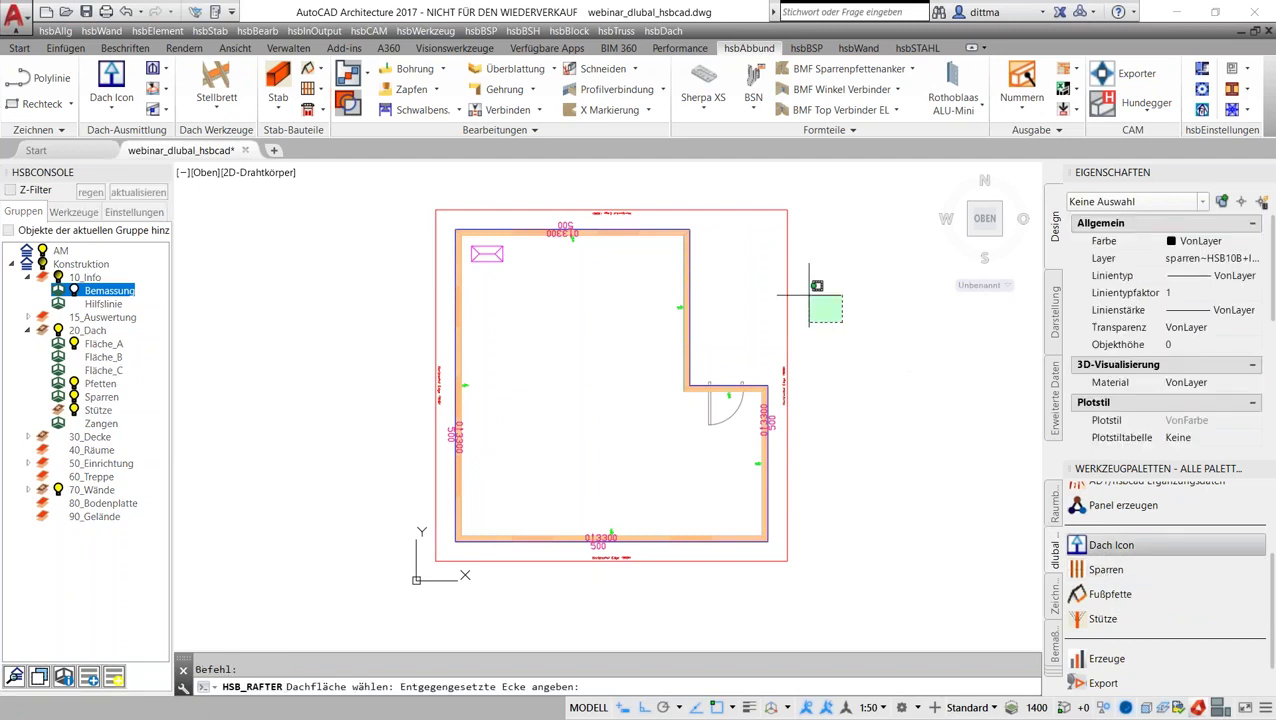
left_click(738, 276)
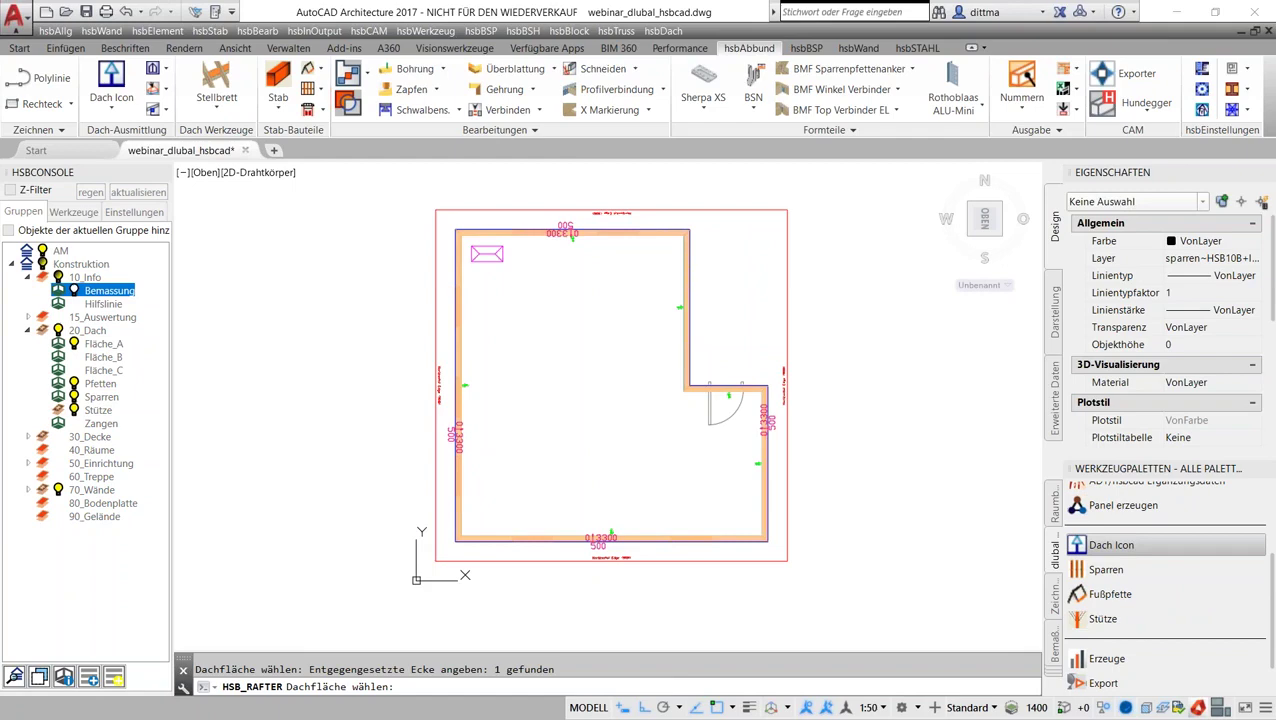
key("Return")
key("Return")
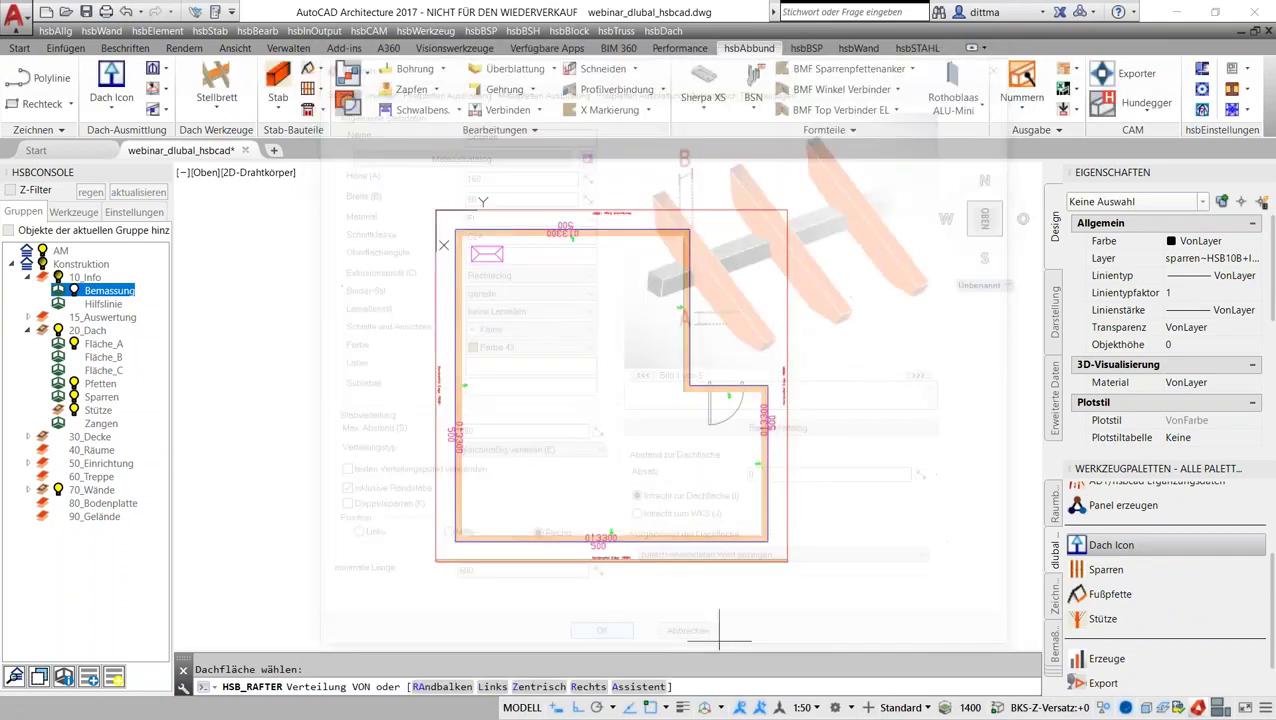
left_click(787, 560)
left_click(790, 265)
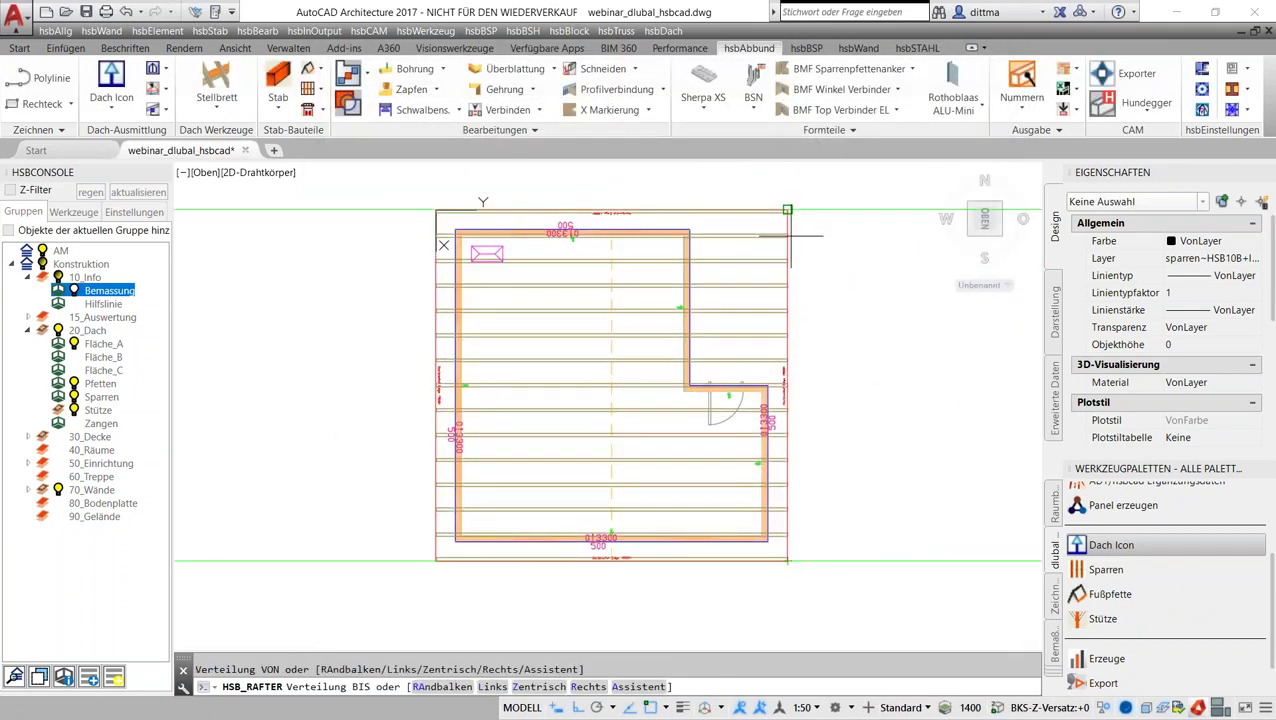
left_click(1110, 594)
Step: Place the first Fußpfette top plate on the roof plane from a picked reference corner
left_click(803, 334)
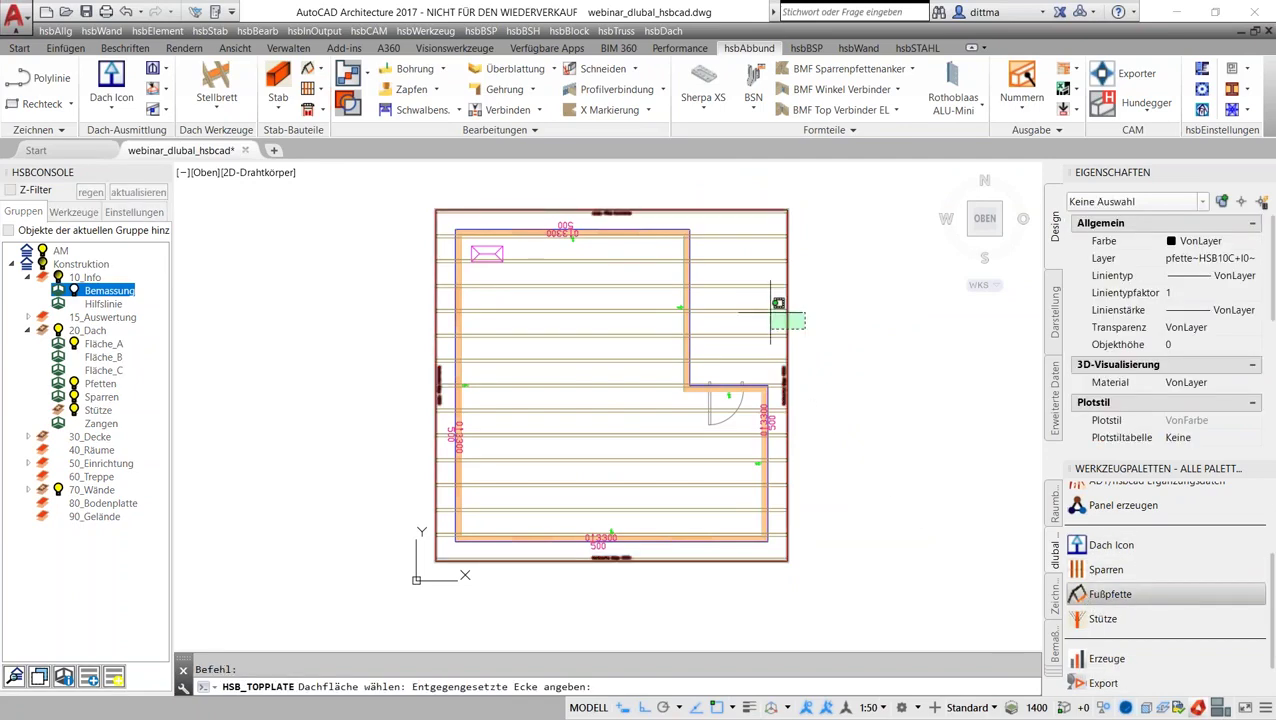
left_click(772, 296)
key("Return")
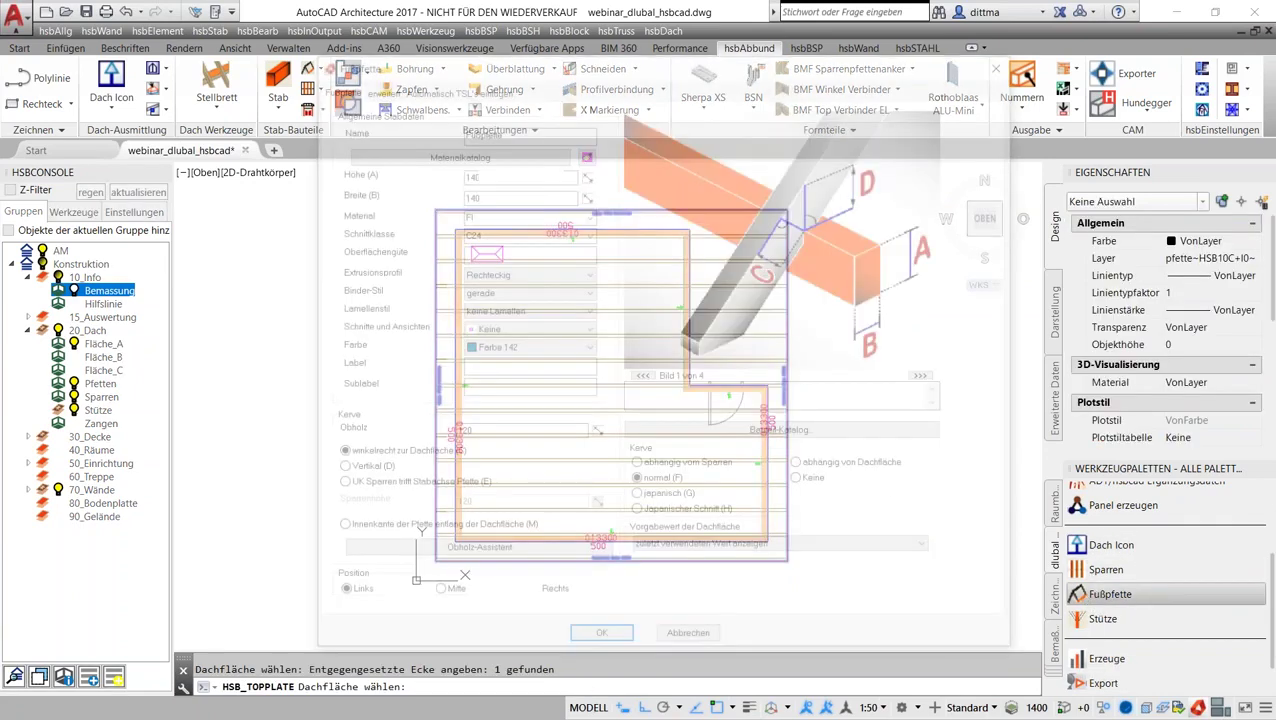
left_click(600, 641)
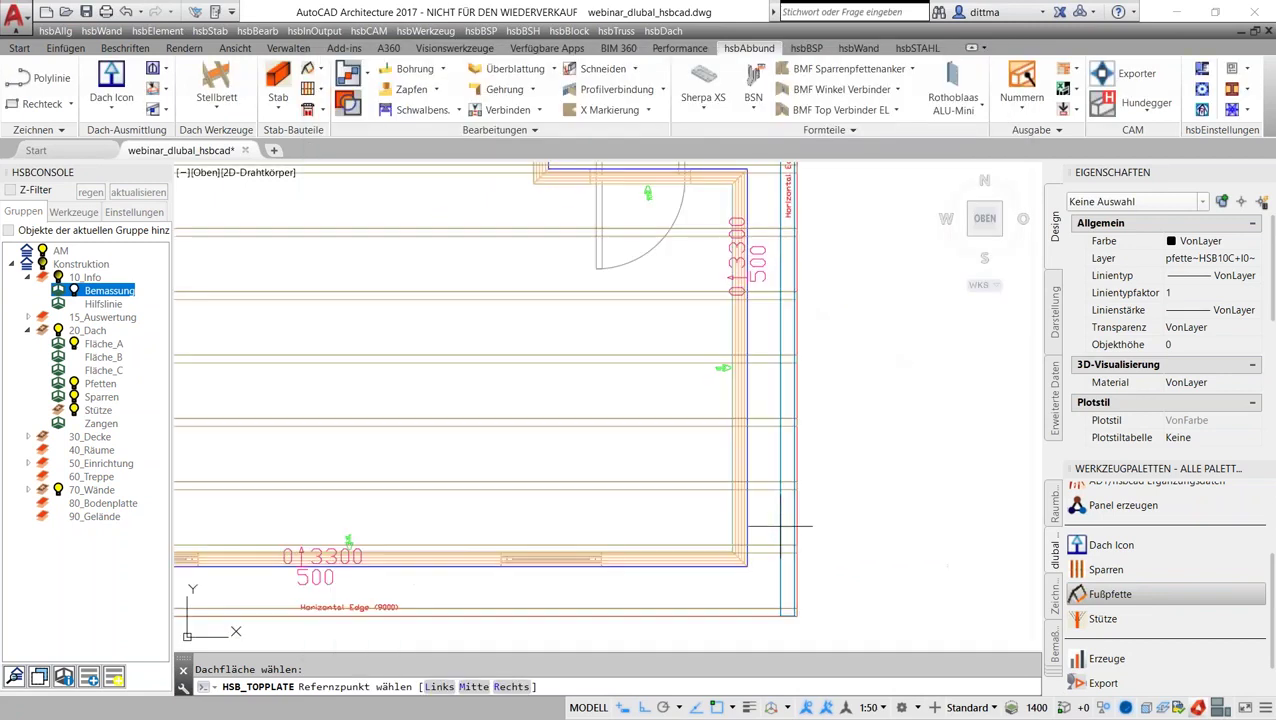
scroll(737, 545, "up", 2)
left_click(736, 535)
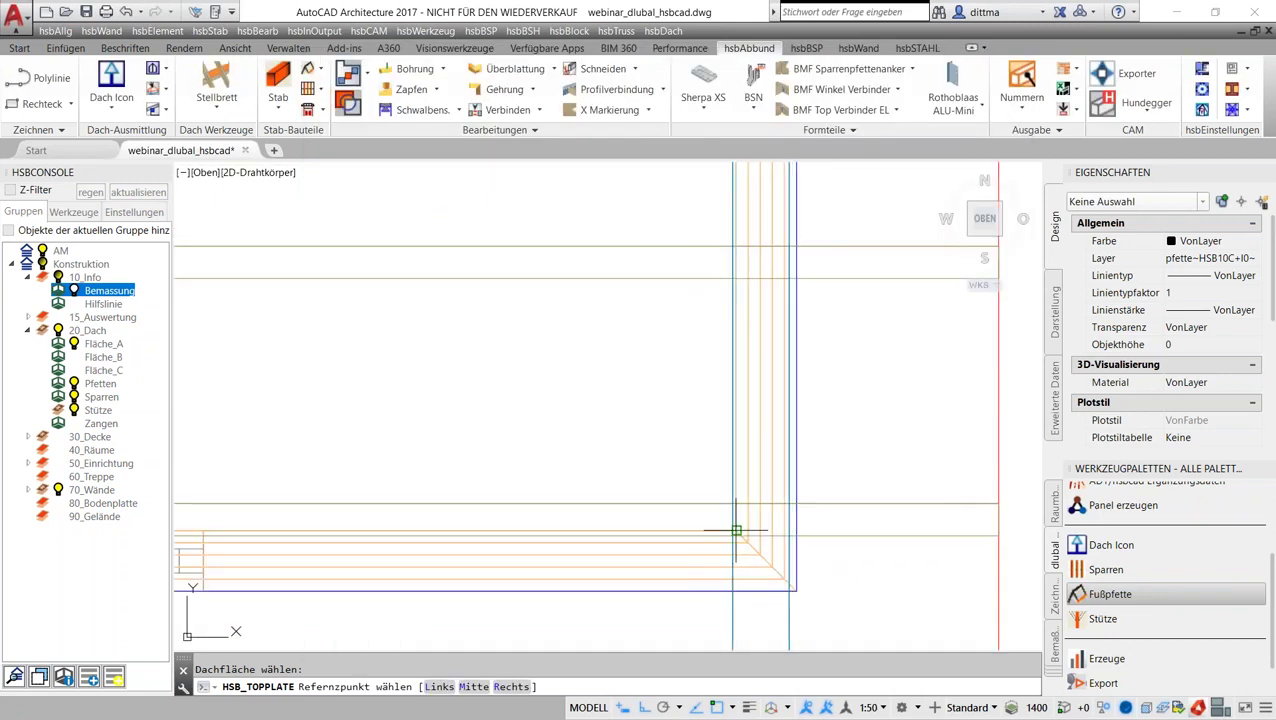
scroll(731, 531, "down", 2)
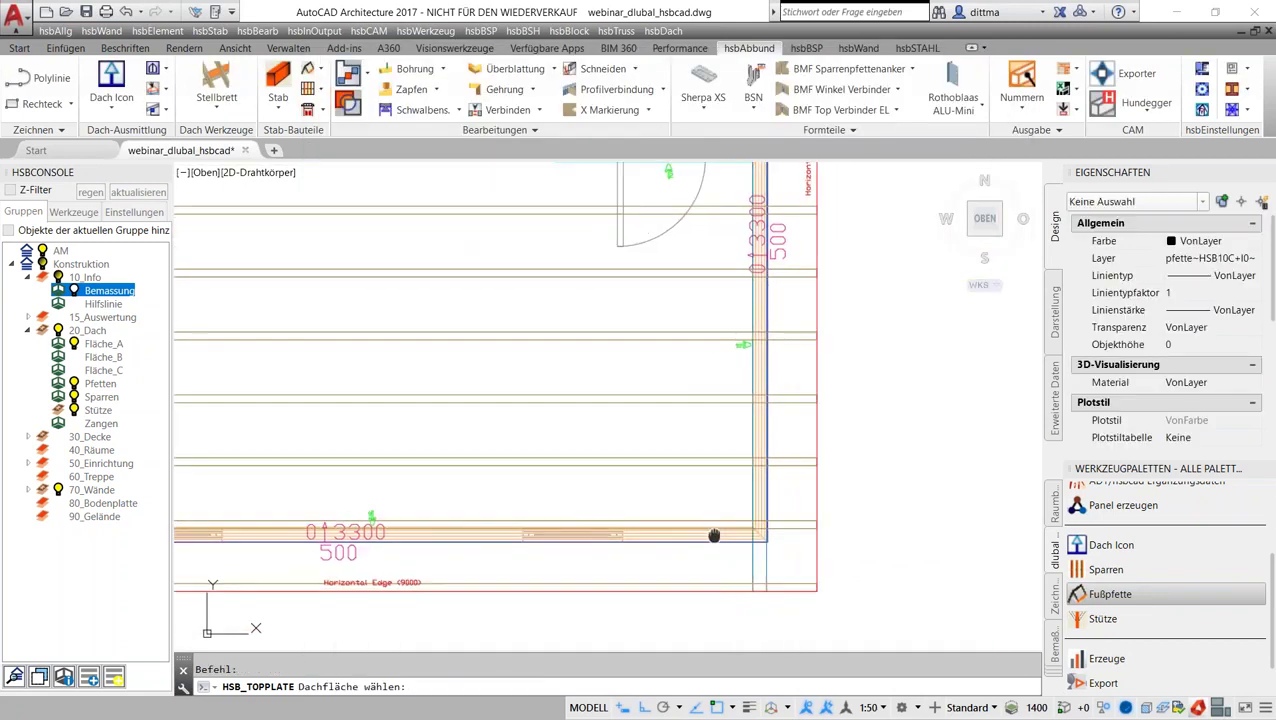
scroll(829, 375, "down", 2)
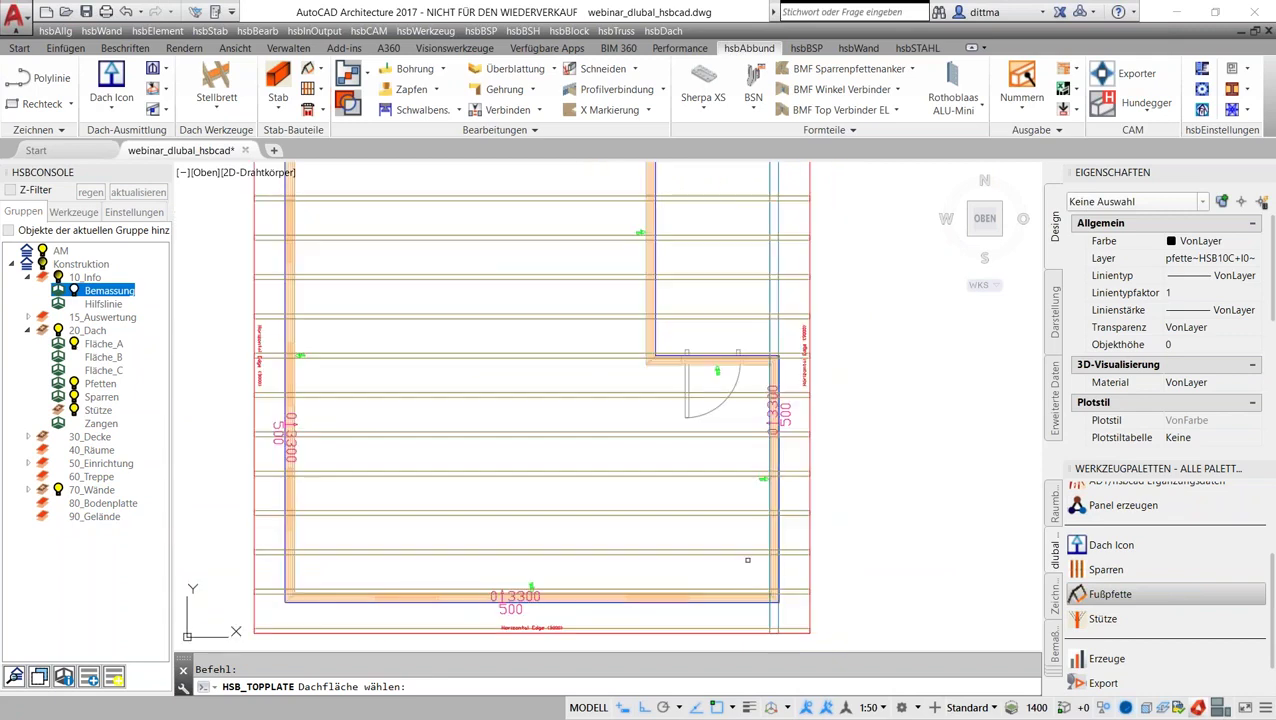
Step: Add a second set of top plates along the roof outline from another reference corner
left_click(838, 293)
left_click(779, 233)
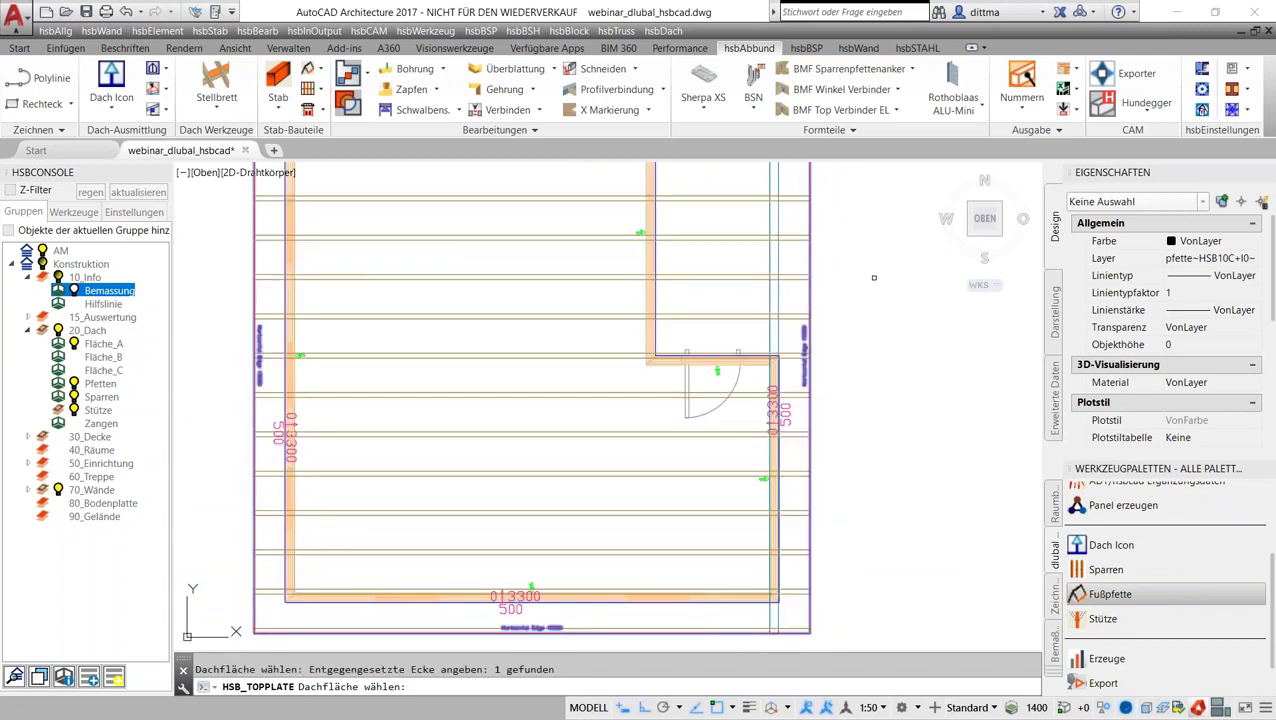
key("Return")
scroll(665, 385, "up", 3)
scroll(640, 370, "up", 2)
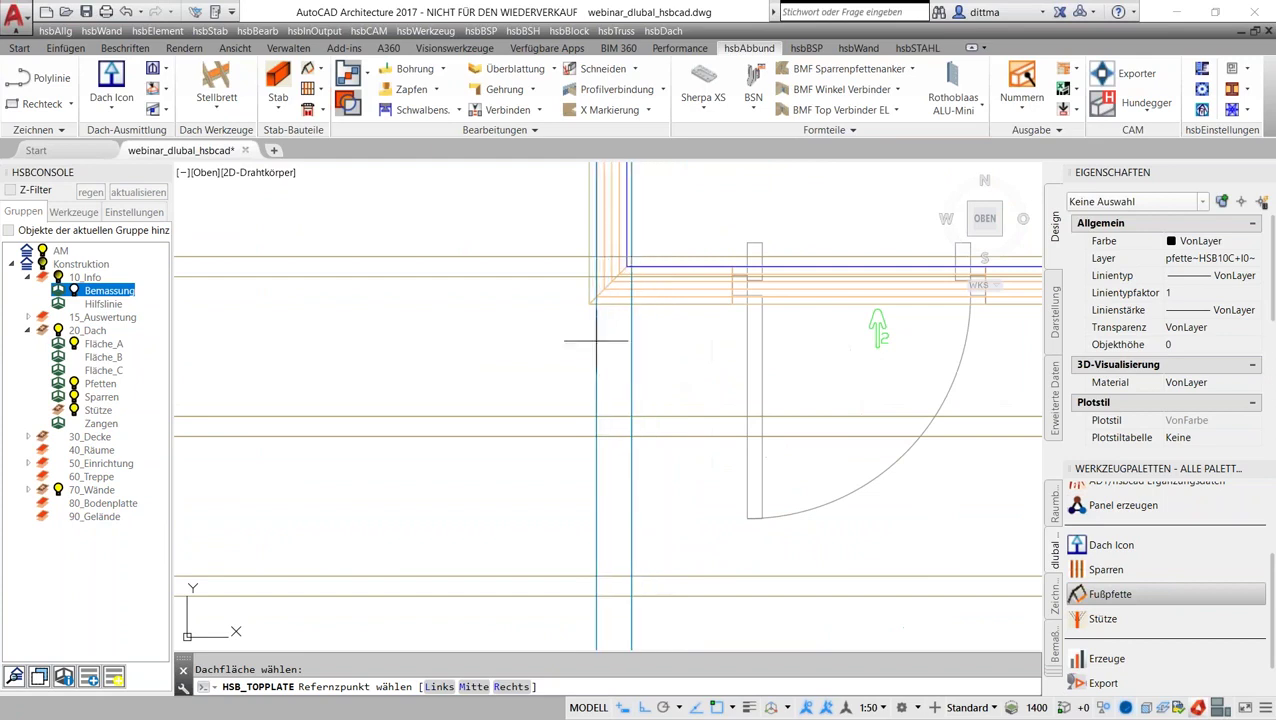
left_click(595, 304)
scroll(560, 330, "down", 5)
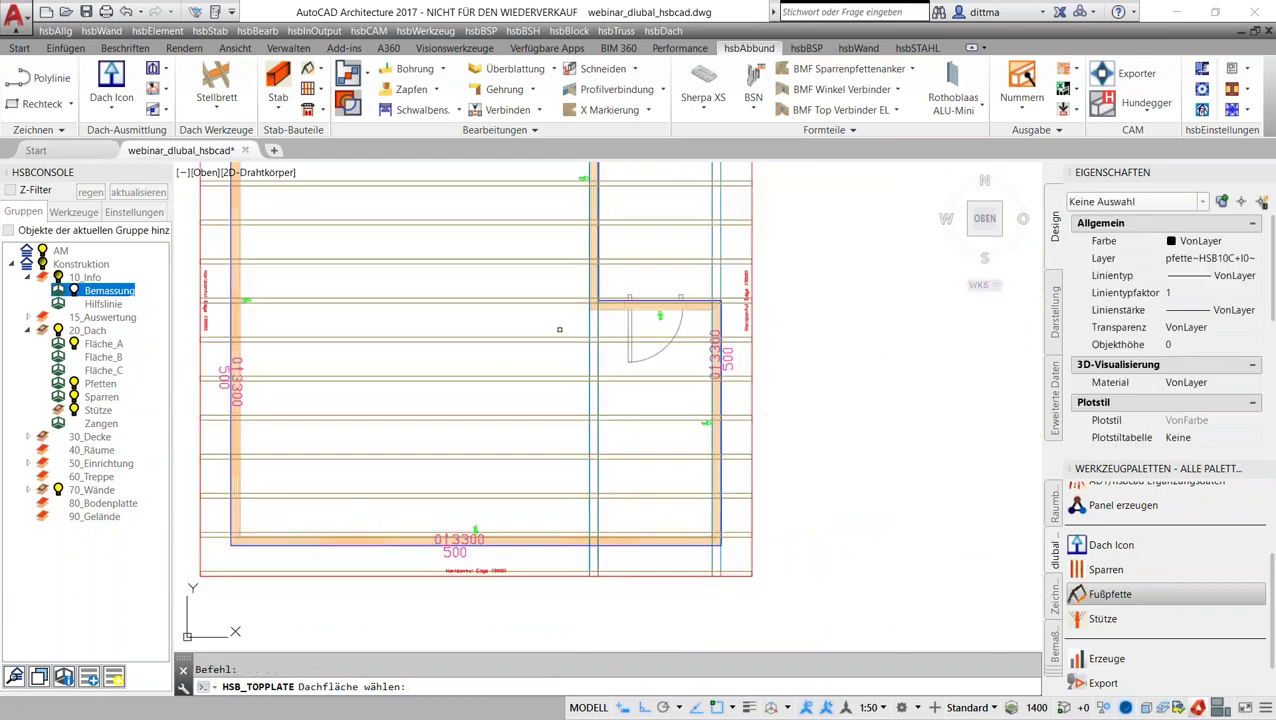
scroll(559, 329, "down", 2)
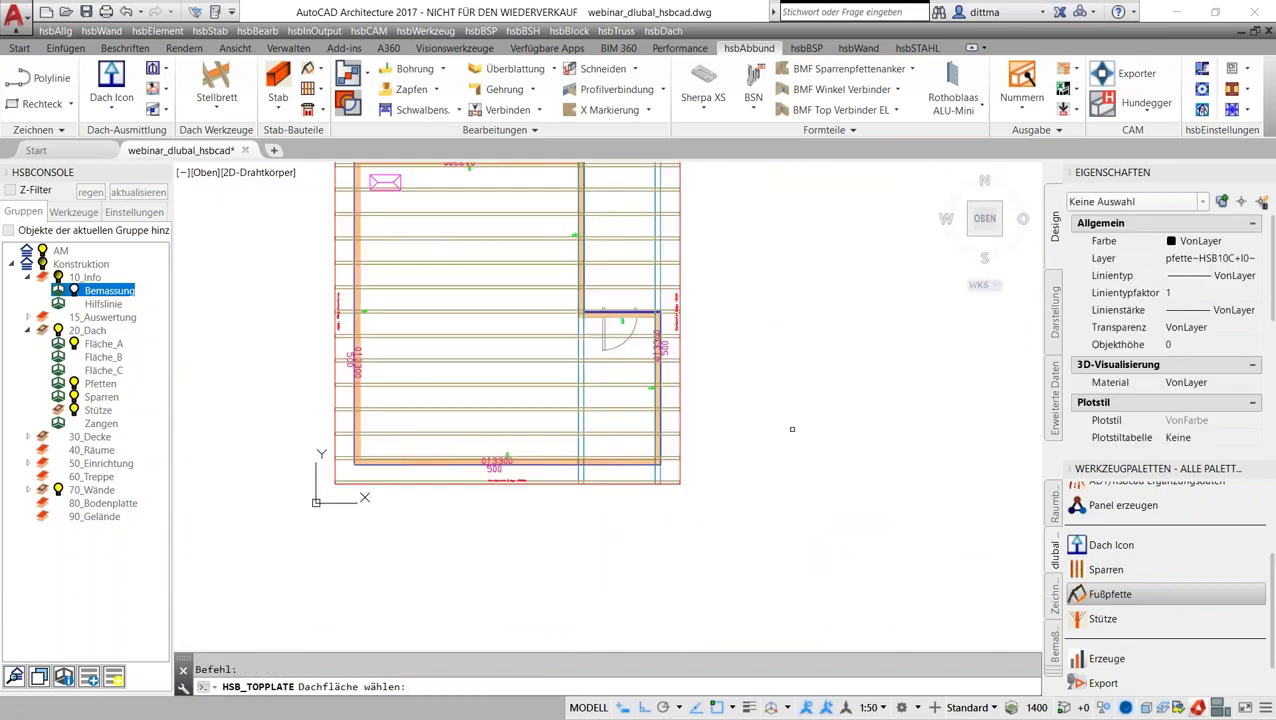
Step: Place the last Fußpfette top plates aligned Rechts from the corner endpoint, ending the command
left_click(335, 485)
left_click(650, 190)
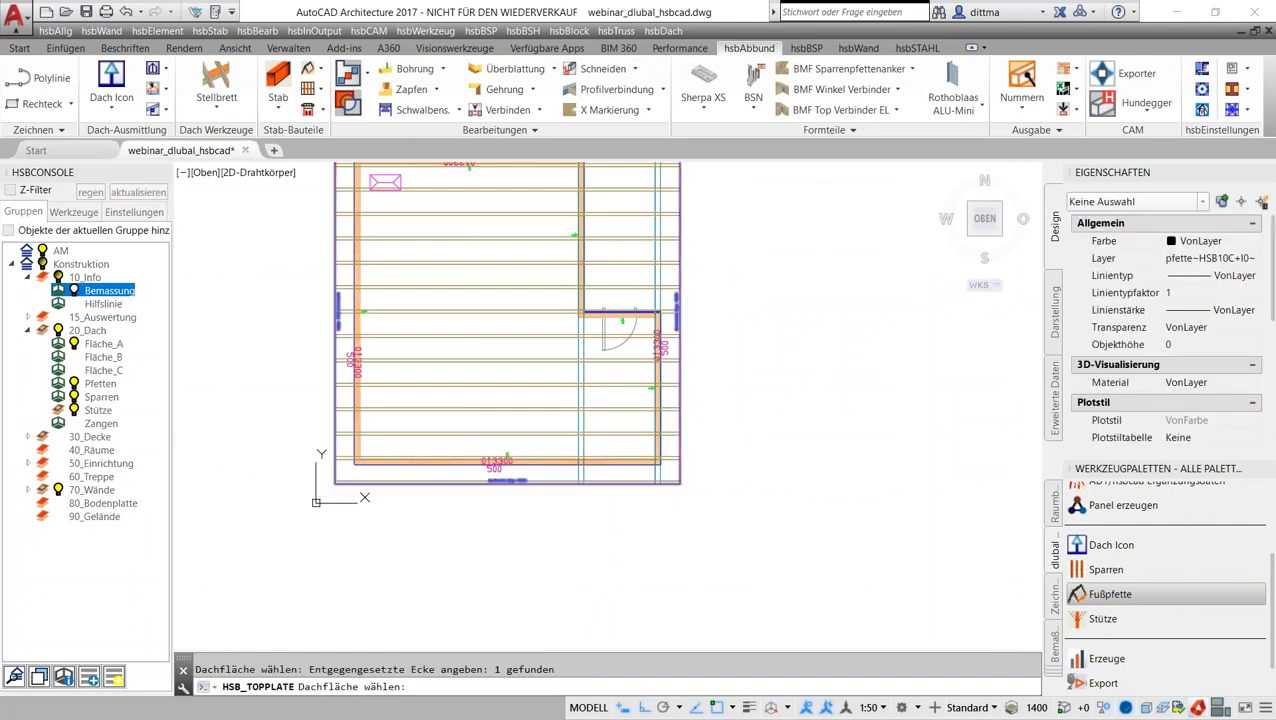
key("Return")
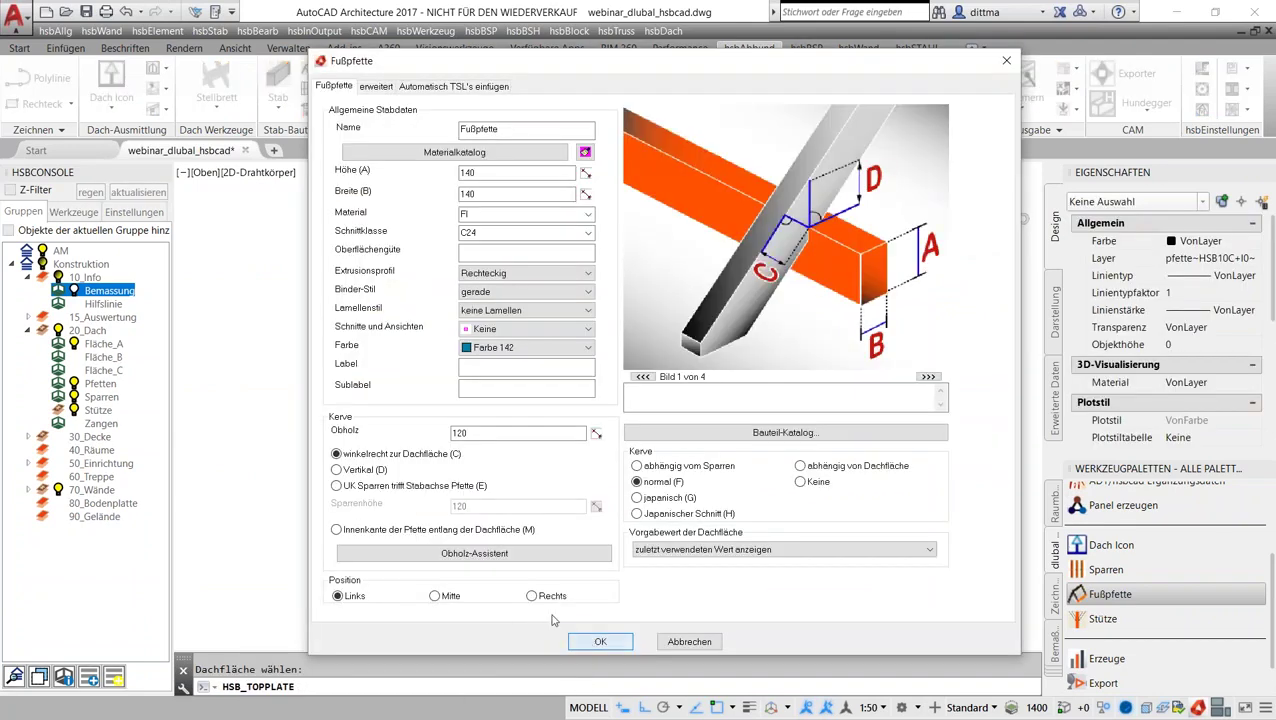
left_click(600, 641)
scroll(524, 512, "up", 2)
scroll(580, 560, "up", 2)
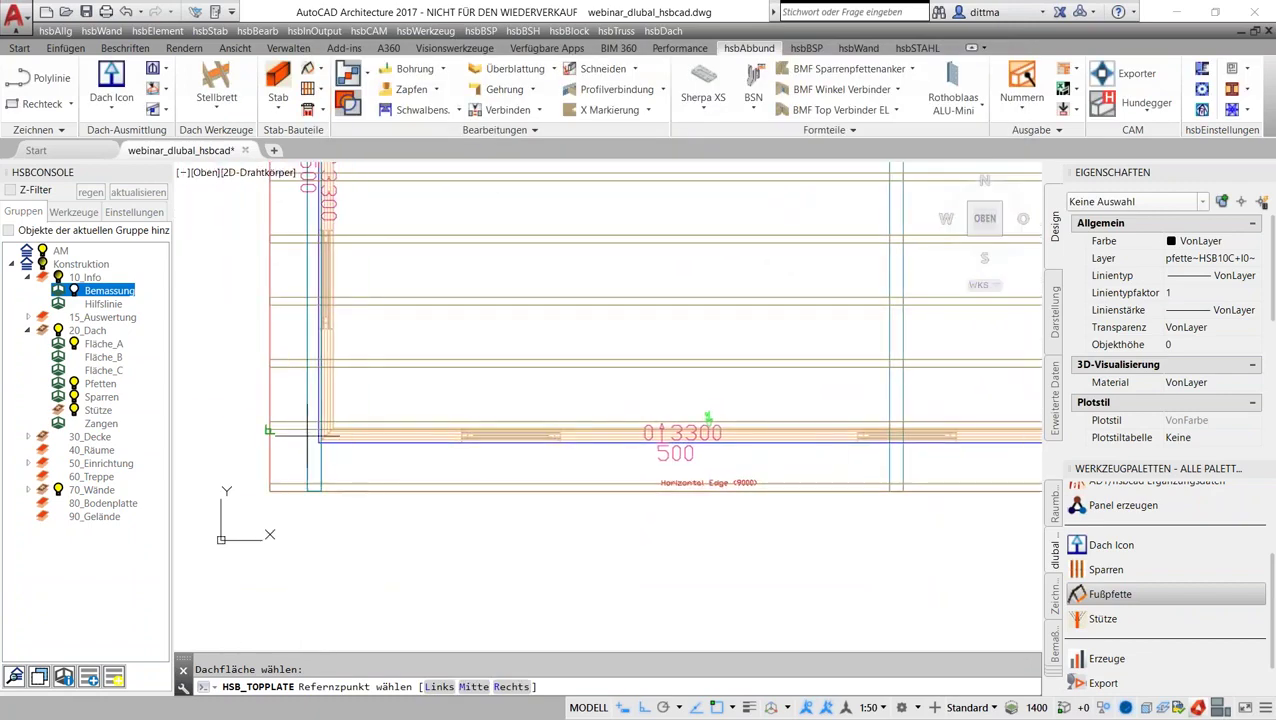
scroll(643, 615, "up", 2)
type("R")
key("Return")
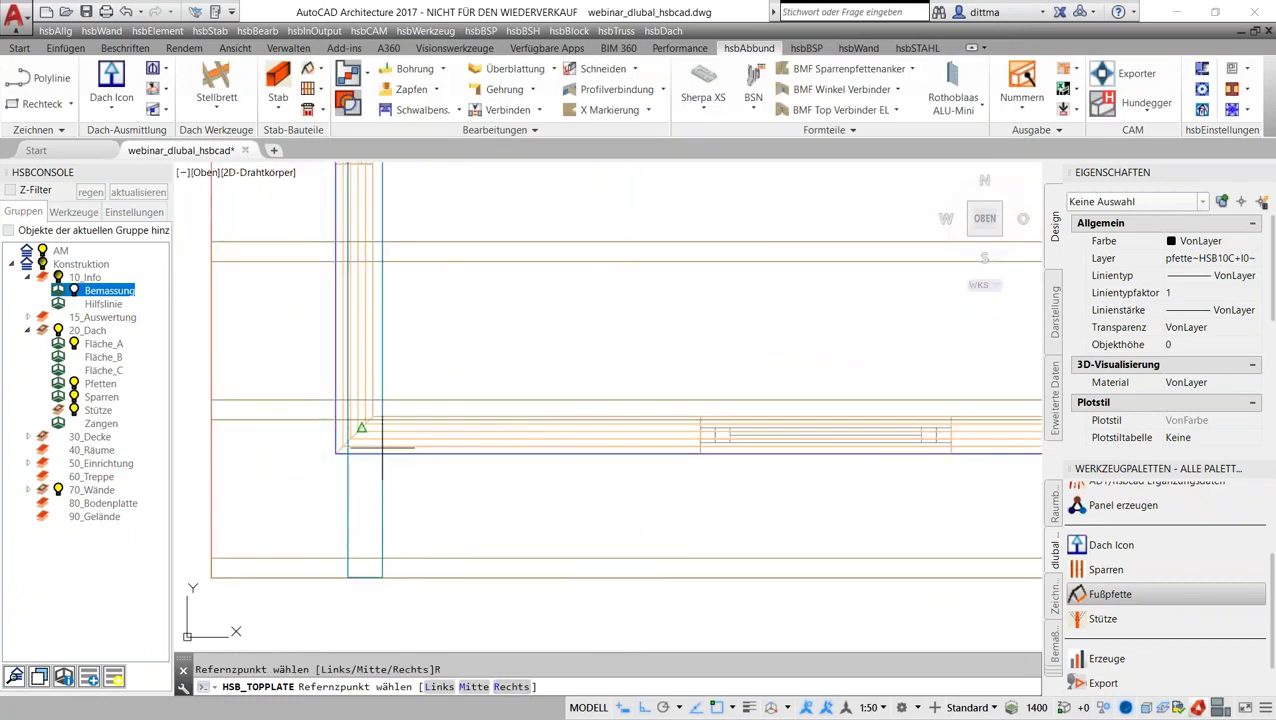
scroll(350, 400, "up", 3)
scroll(358, 368, "up", 1)
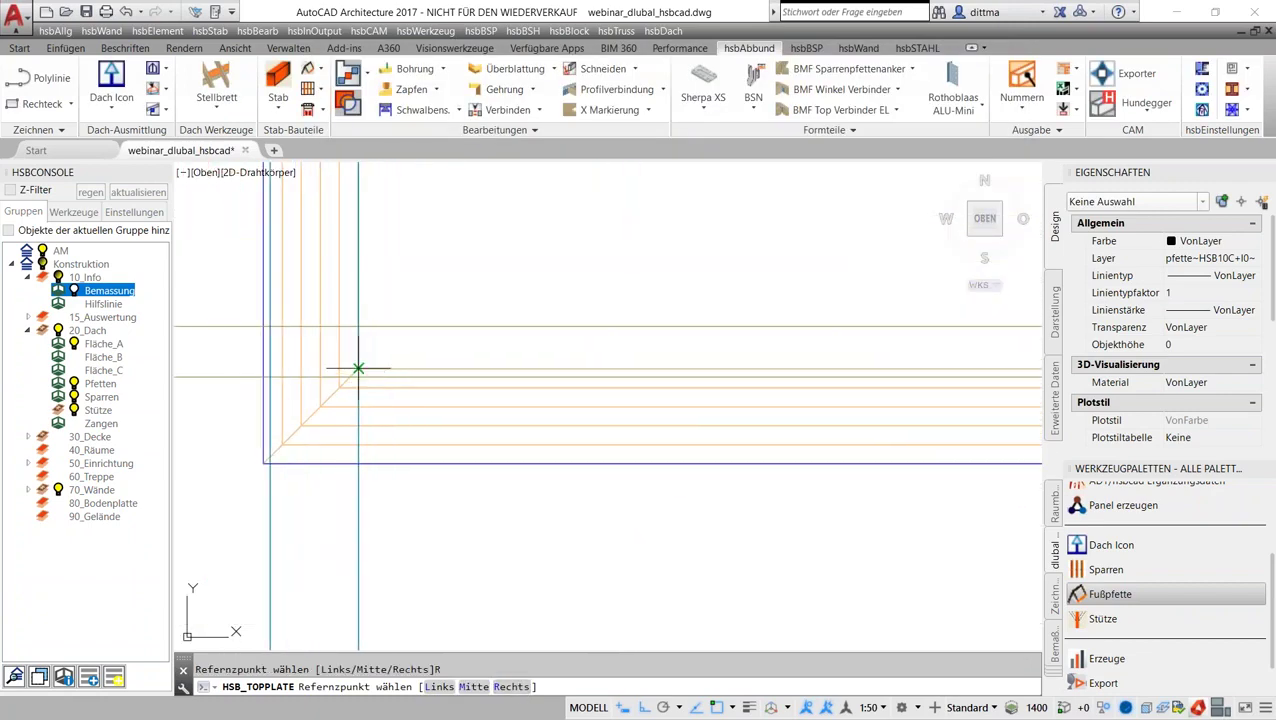
left_click(358, 368)
scroll(400, 430, "down", 2)
scroll(420, 450, "down", 2)
scroll(425, 460, "down", 1)
scroll(425, 460, "down", 2)
key("Escape")
middle_click_drag(778, 350, 802, 461)
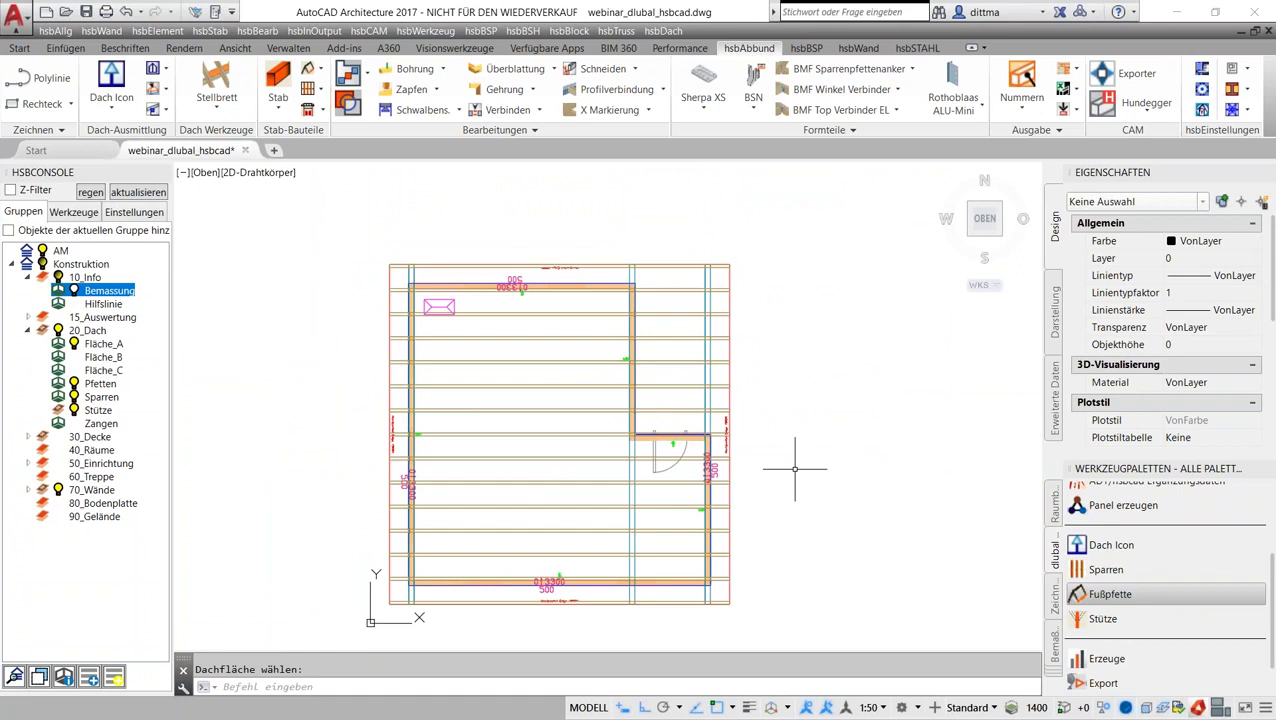
Step: Show the house shaded in Konzeptuell style from the NE isometric ViewCube view
left_click(267, 175)
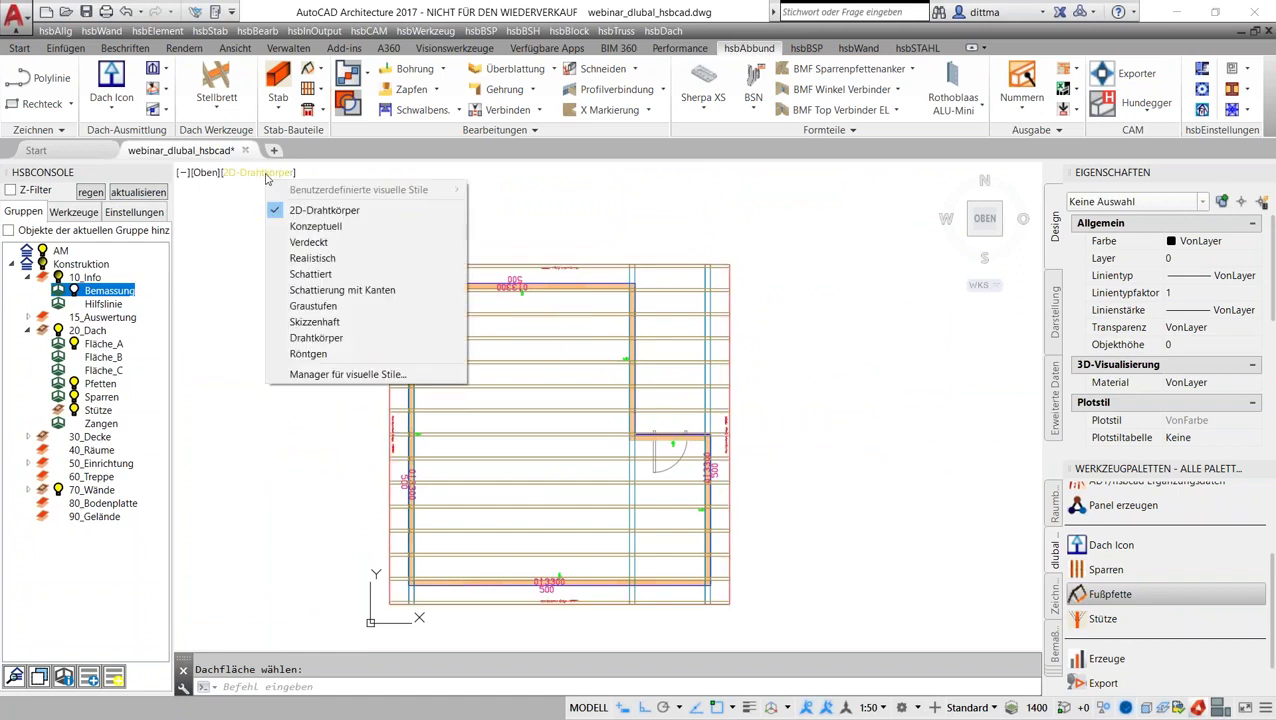
left_click(316, 227)
mouse_move(985, 230)
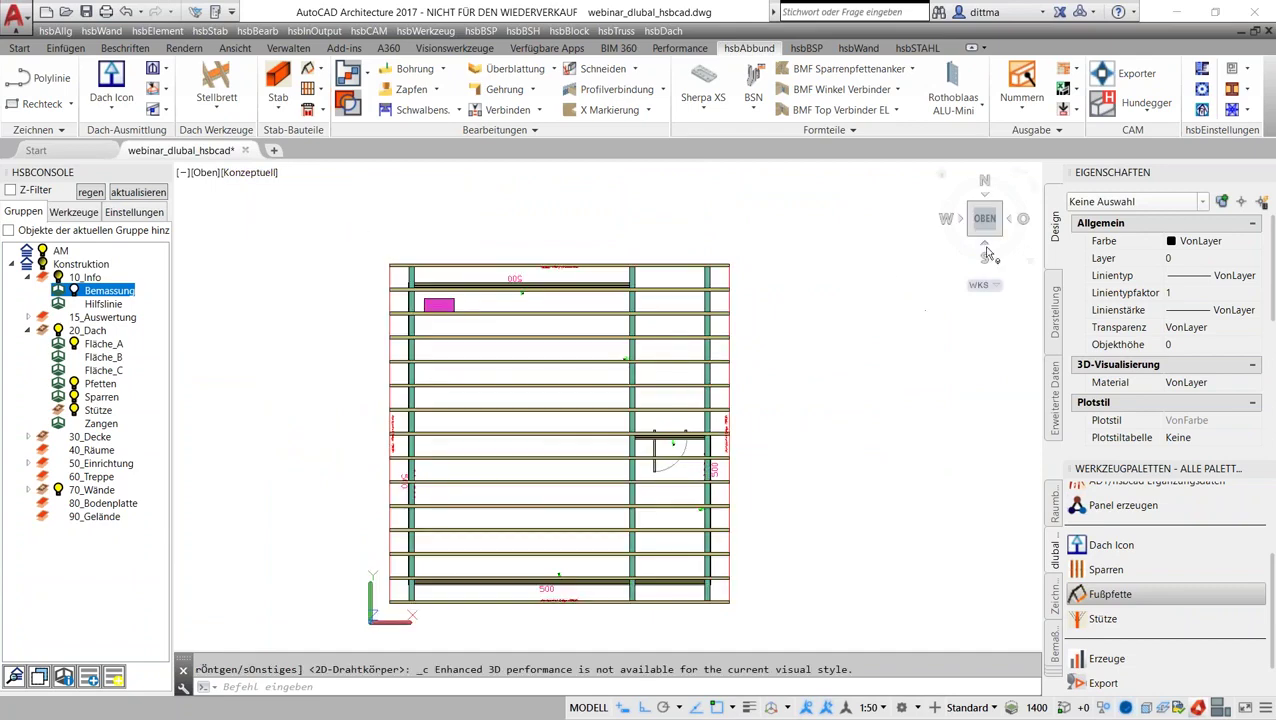
left_click(1002, 210)
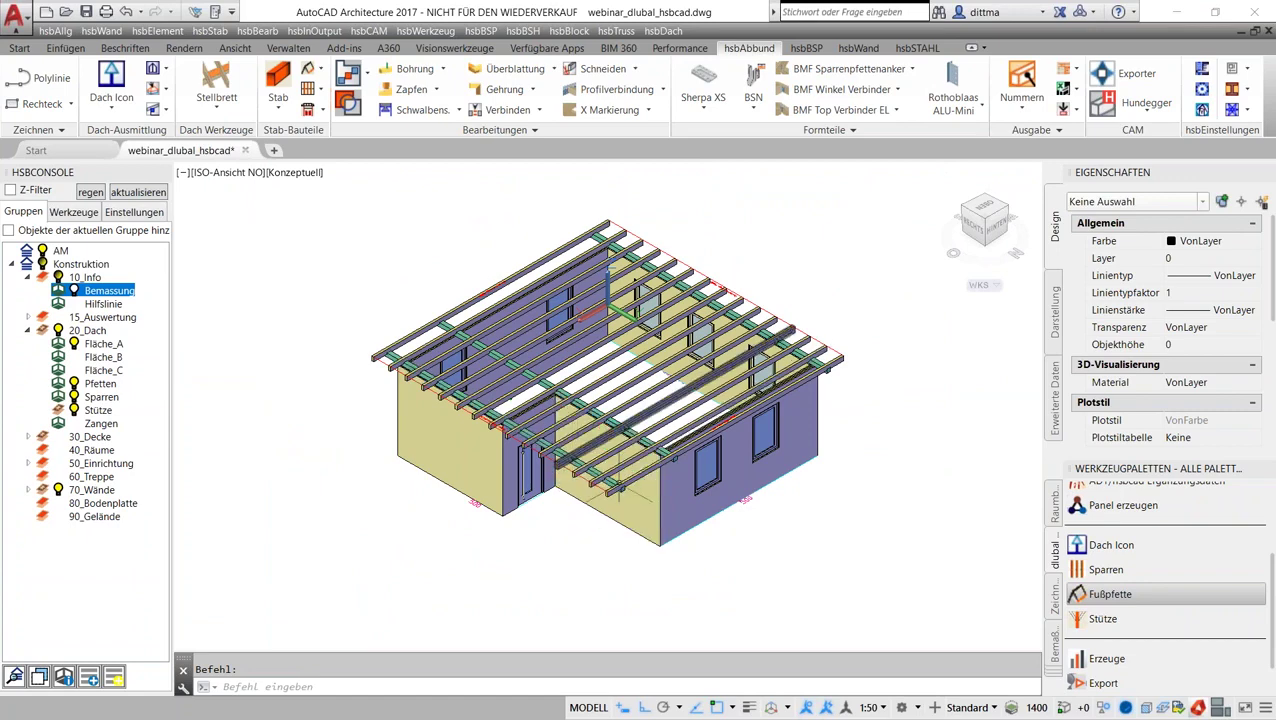
Step: Start a Stütze post bounded by the front eave beam, accepting the default settings
left_click(1102, 619)
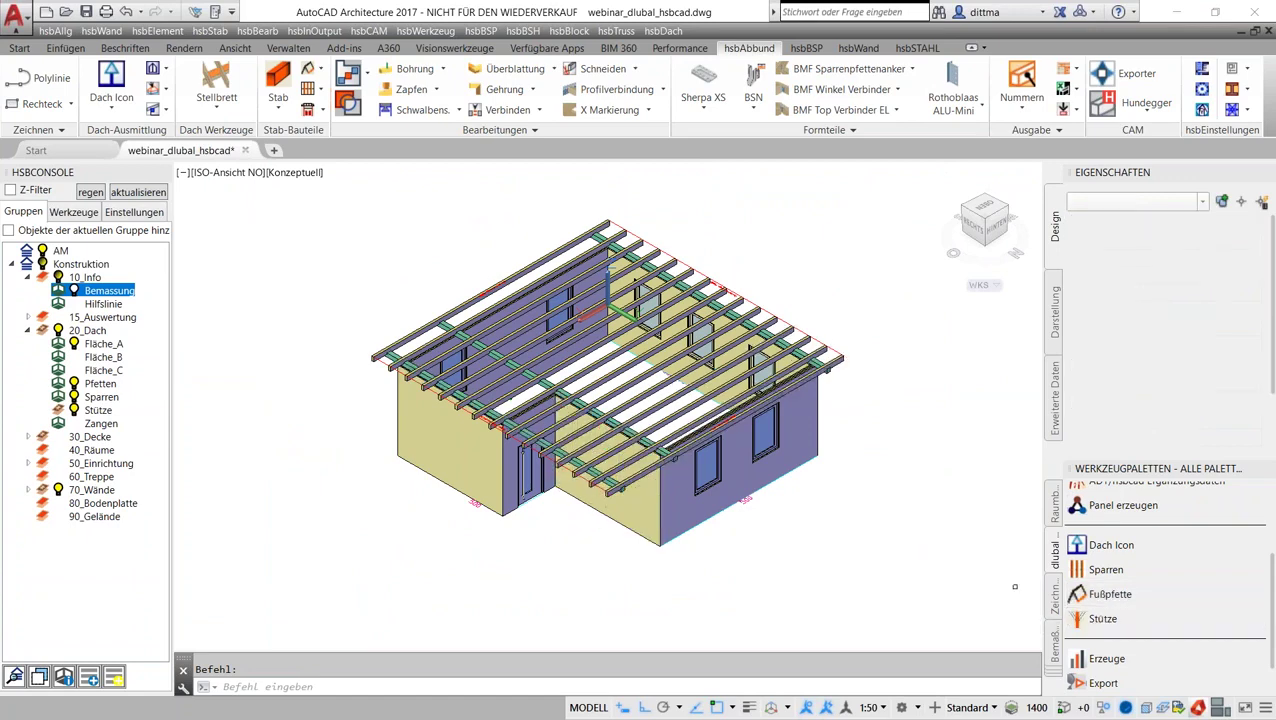
scroll(597, 501, "up", 3)
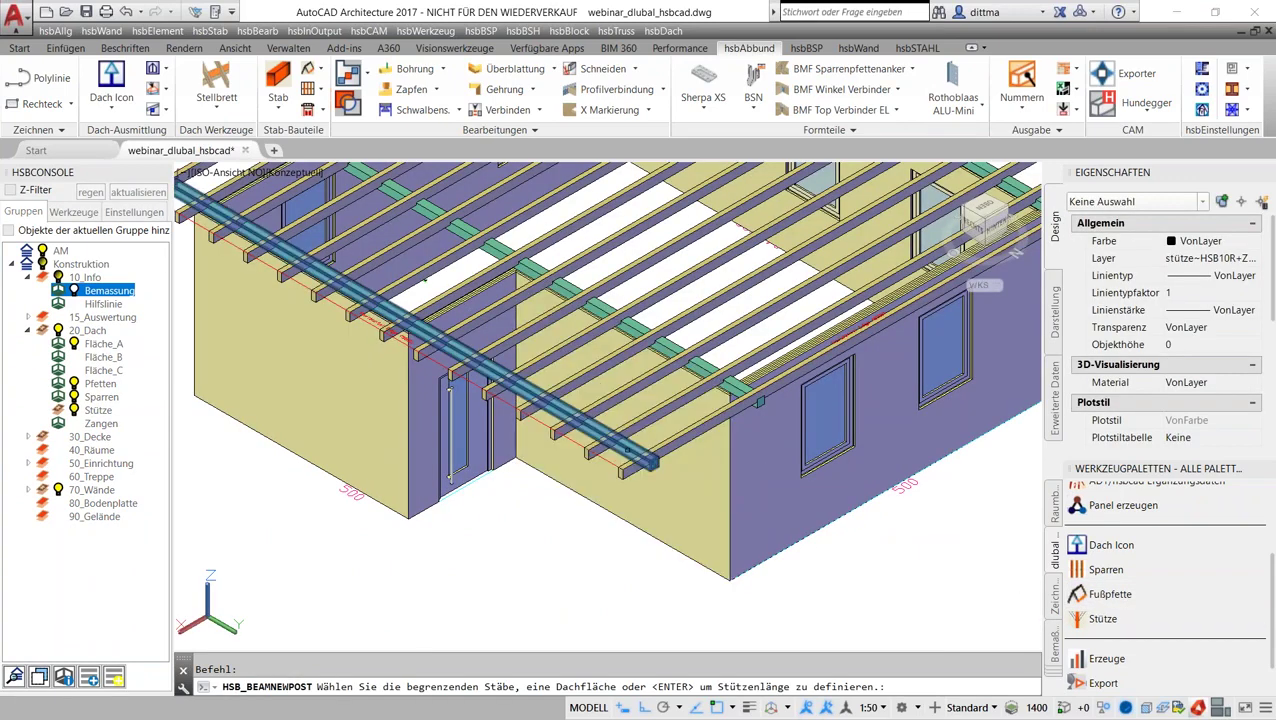
left_click(605, 438)
key("Return")
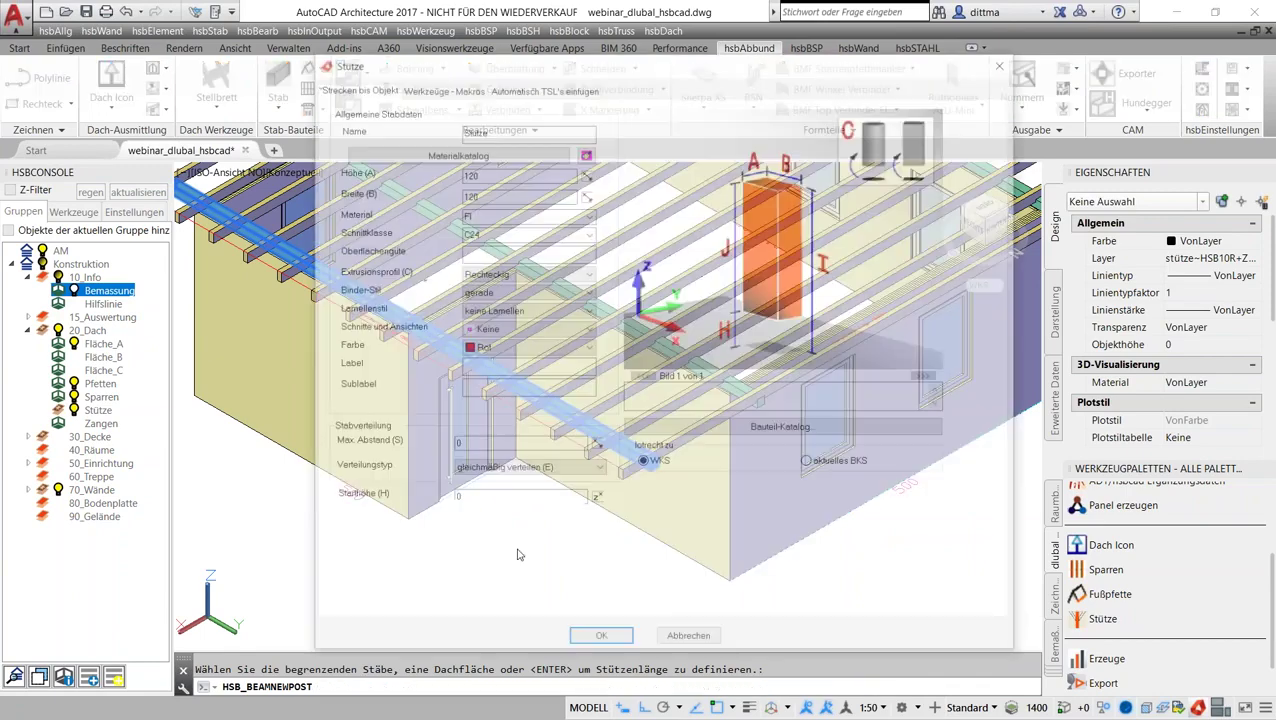
key("Return")
Step: Place the post at the midpoint of two corner points using the m2p snap
right_click(552, 236, "shift")
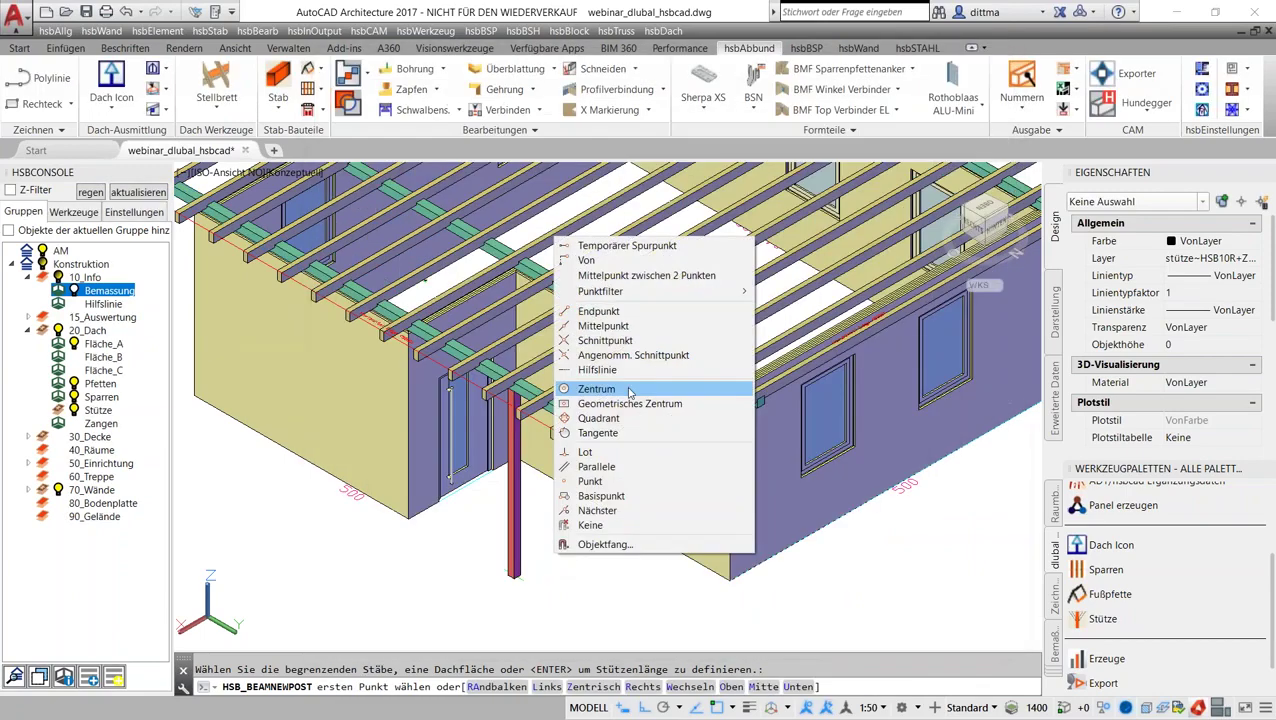
left_click(640, 274)
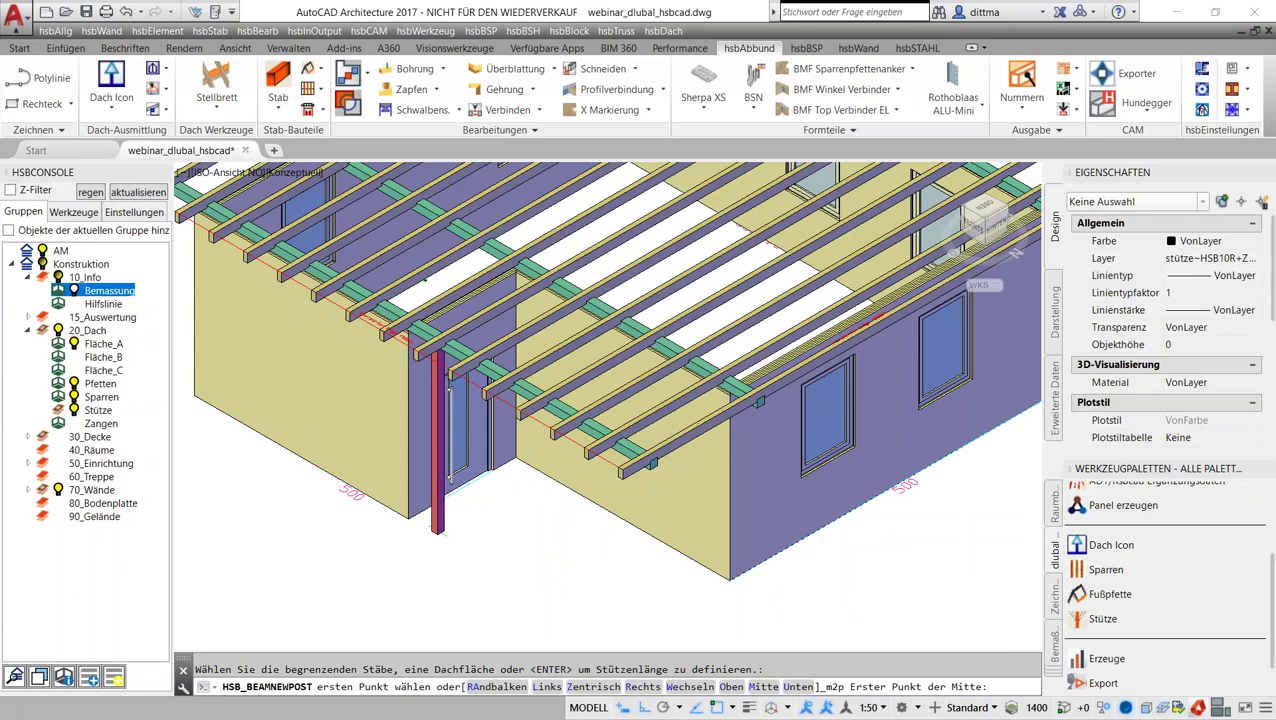
scroll(544, 459, "up", 3)
left_click(586, 437)
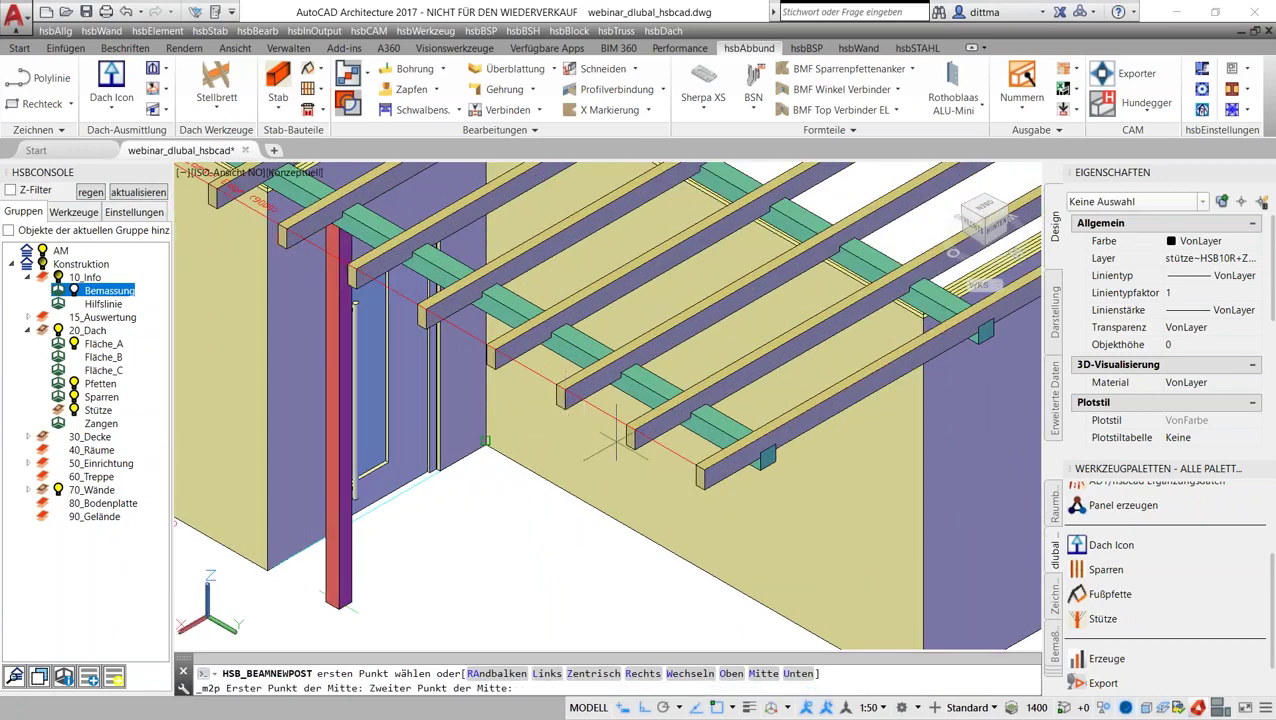
left_click(611, 431)
scroll(560, 520, "down", 2)
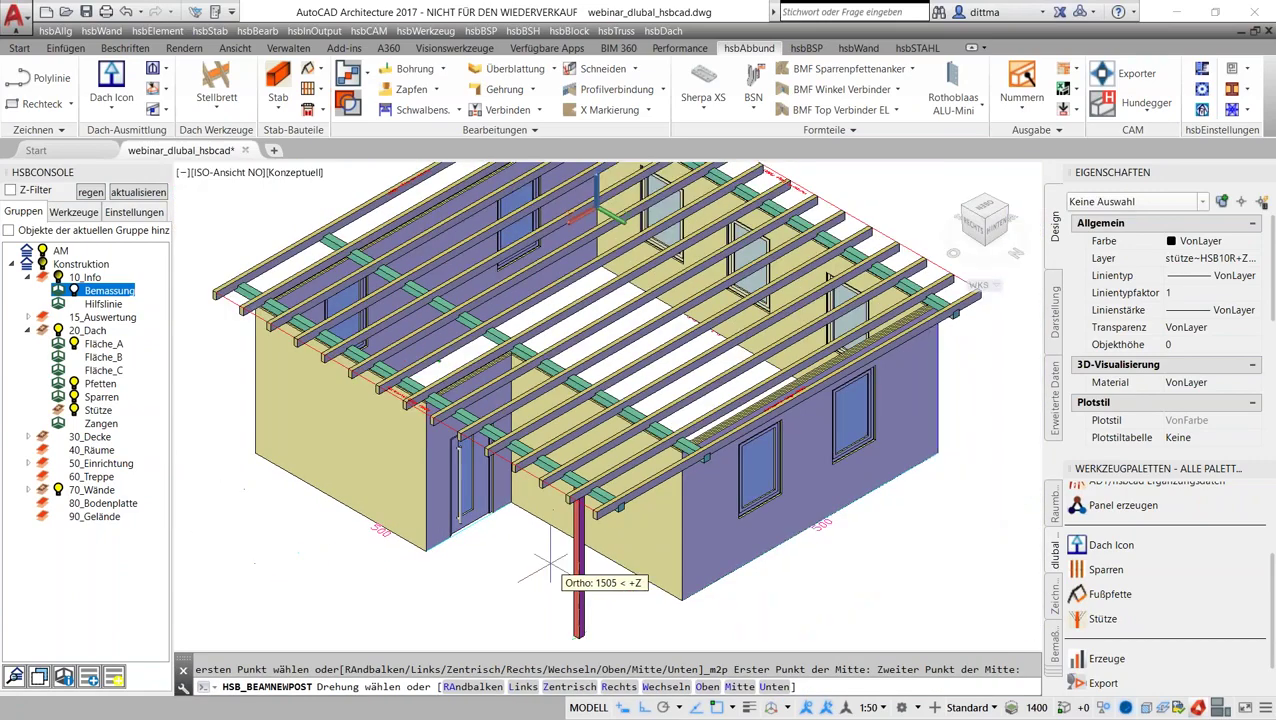
scroll(530, 515, "down", 2)
left_click(474, 500)
key("Escape")
middle_click_drag(633, 572, 683, 575)
Step: Fit a BMF Pfostenfuß ISB Maxi column shoe at the base of the post
left_click(823, 137)
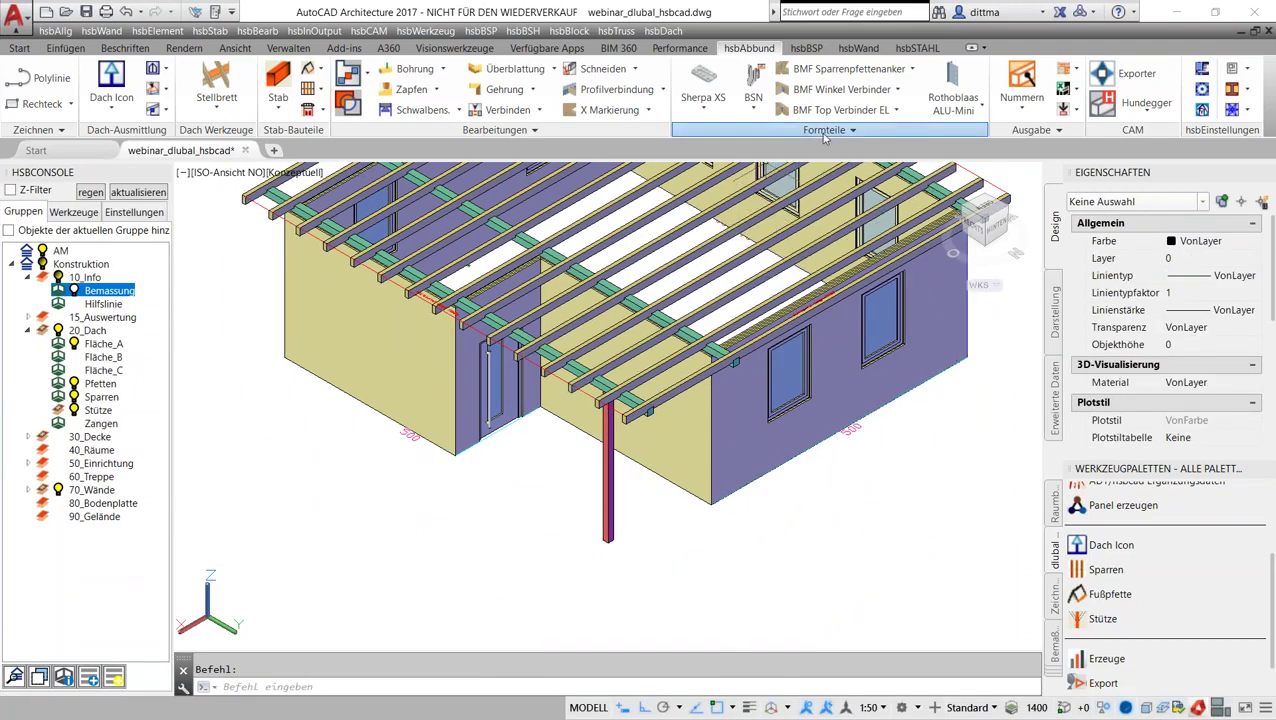
left_click(719, 190)
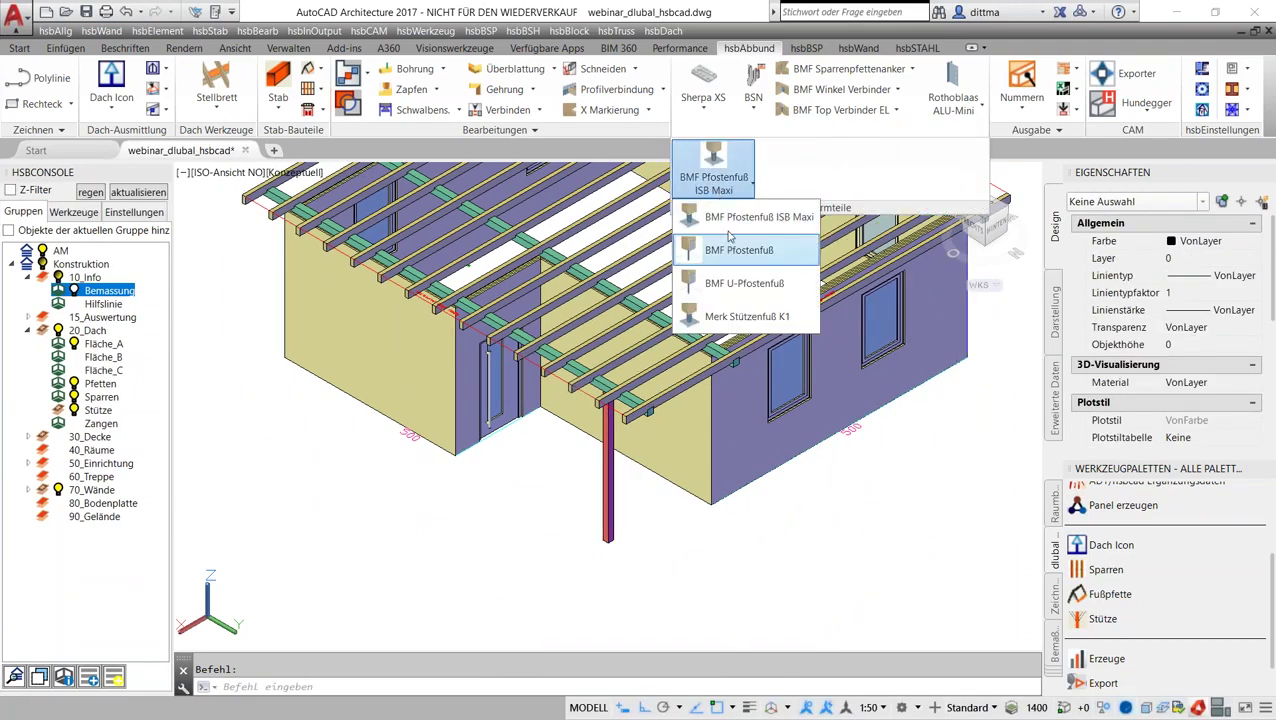
left_click(731, 218)
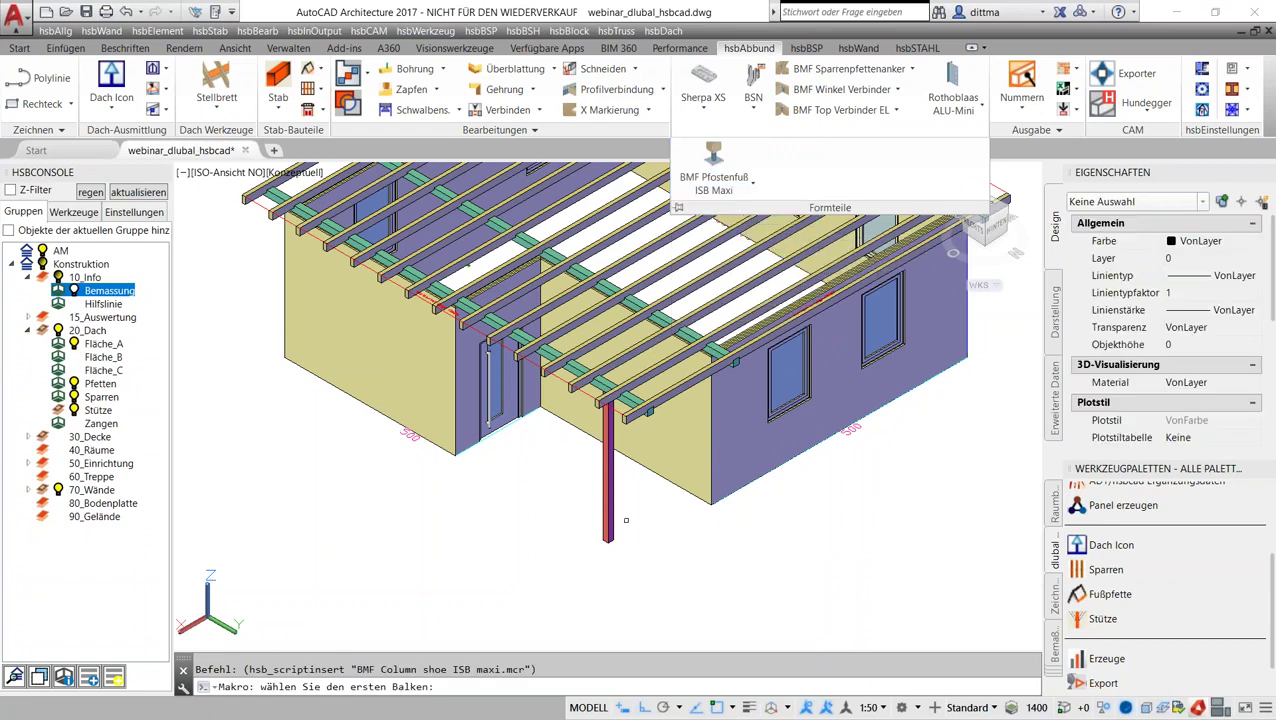
left_click(607, 505)
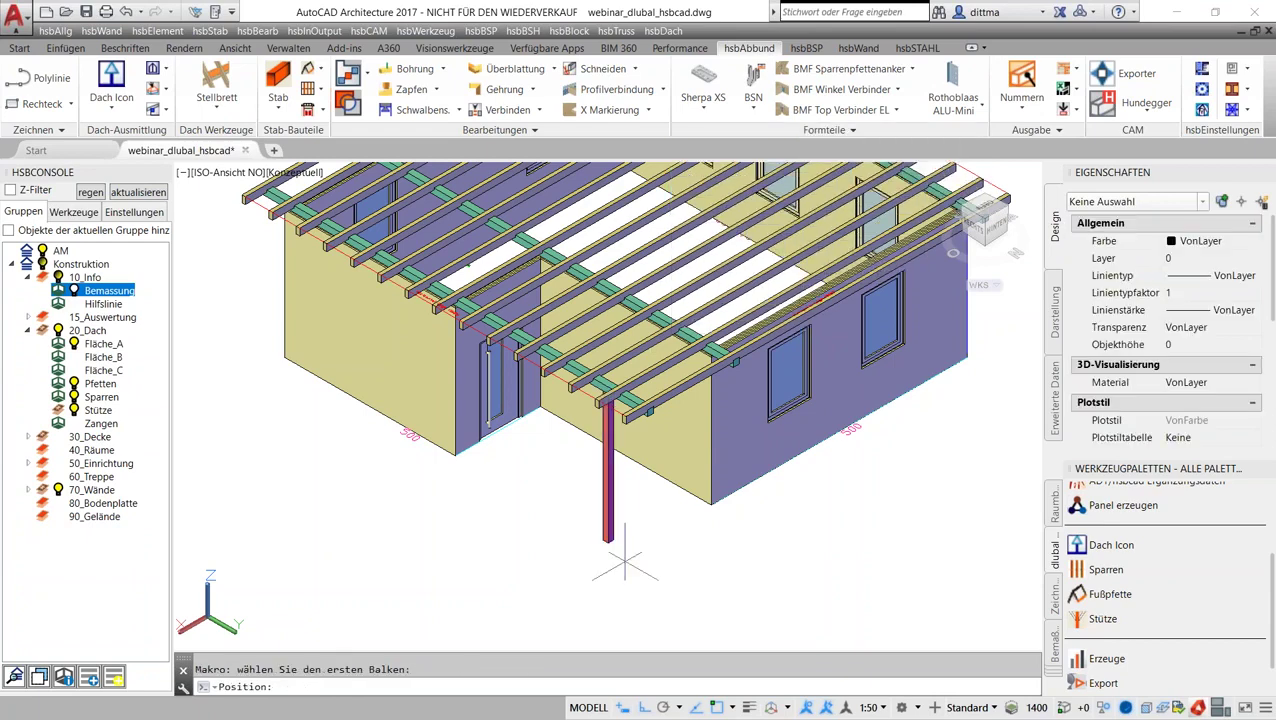
scroll(621, 567, "up", 3)
left_click(677, 535)
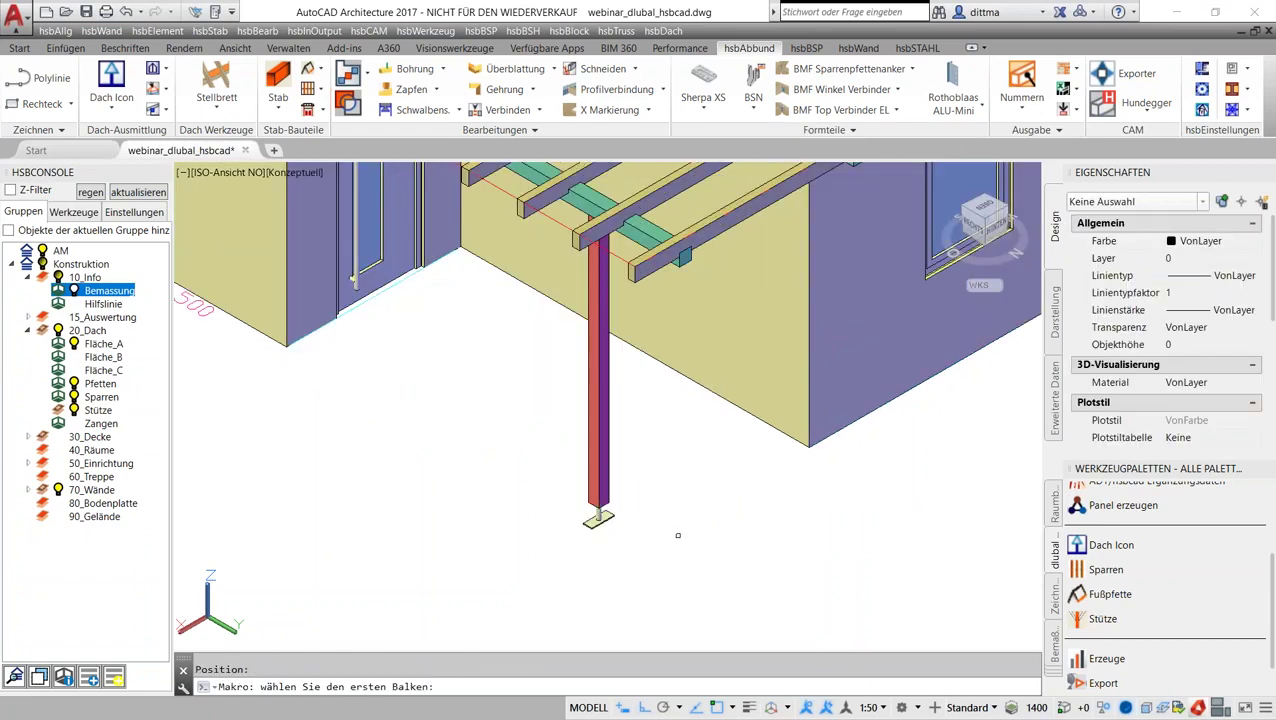
key("Escape")
Step: Select the post to inspect its properties, then reposition the view around it
scroll(680, 530, "down", 2)
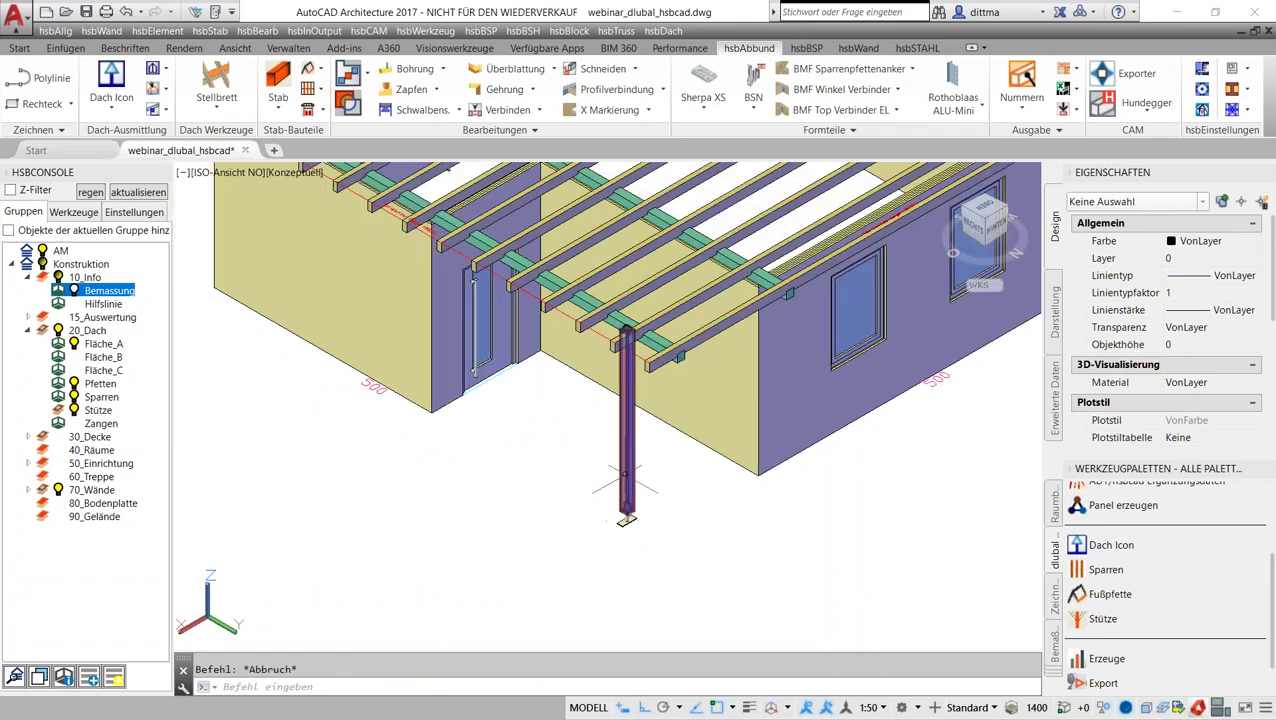
left_click(626, 488)
key("Escape")
scroll(628, 488, "up", 1)
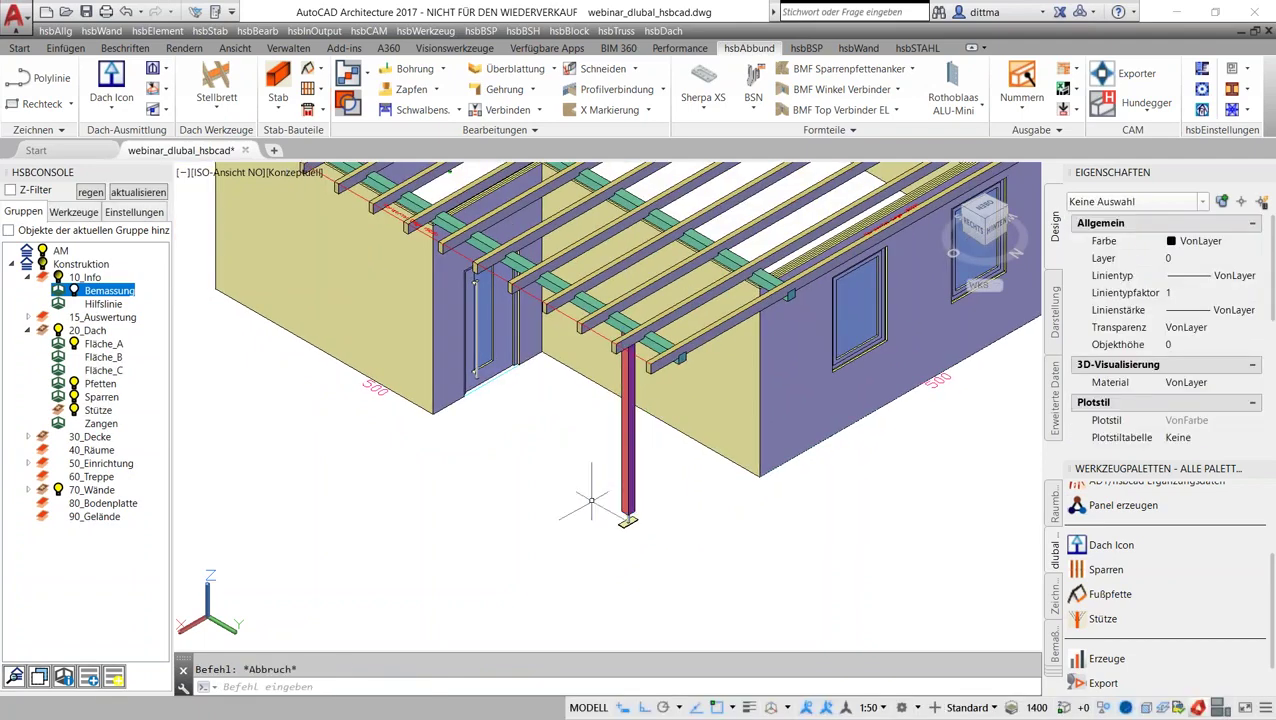
middle_click_drag(514, 495, 533, 572)
scroll(535, 570, "down", 2)
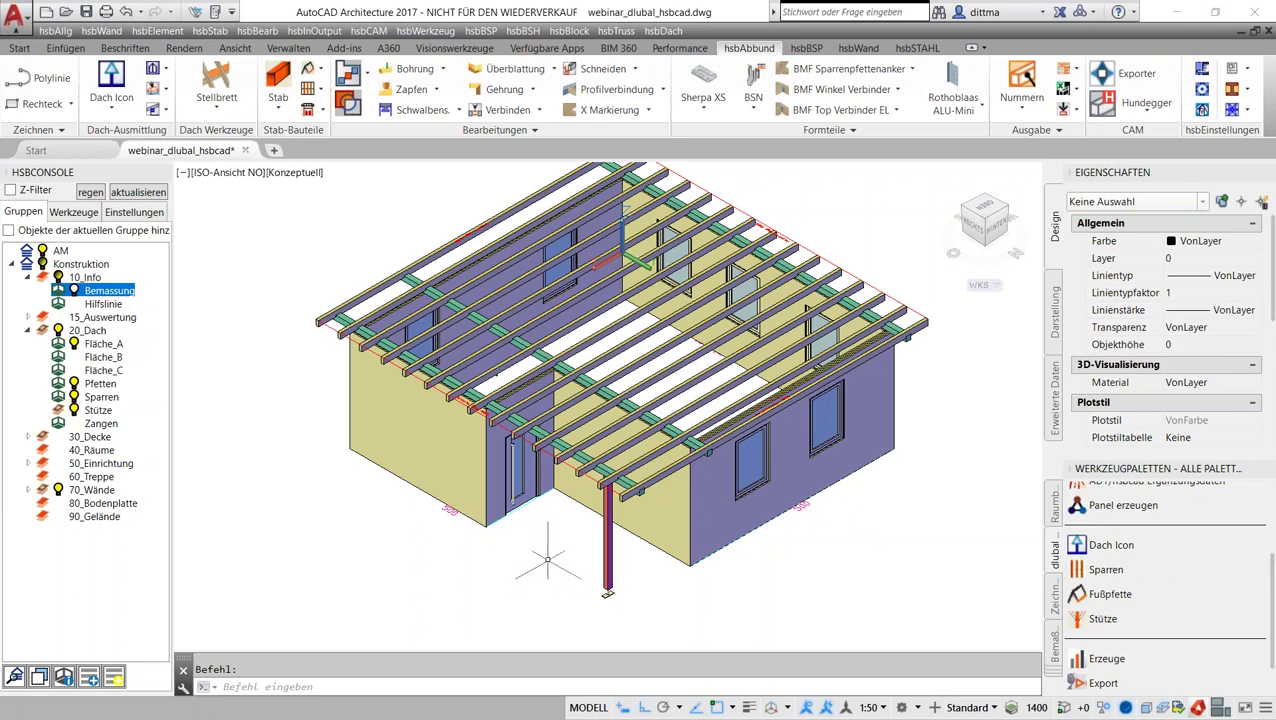
Step: Switch to 2D-Drahtkörper, hide the 70_Wände walls and show only the Fläche_A roof framing
left_click(295, 172)
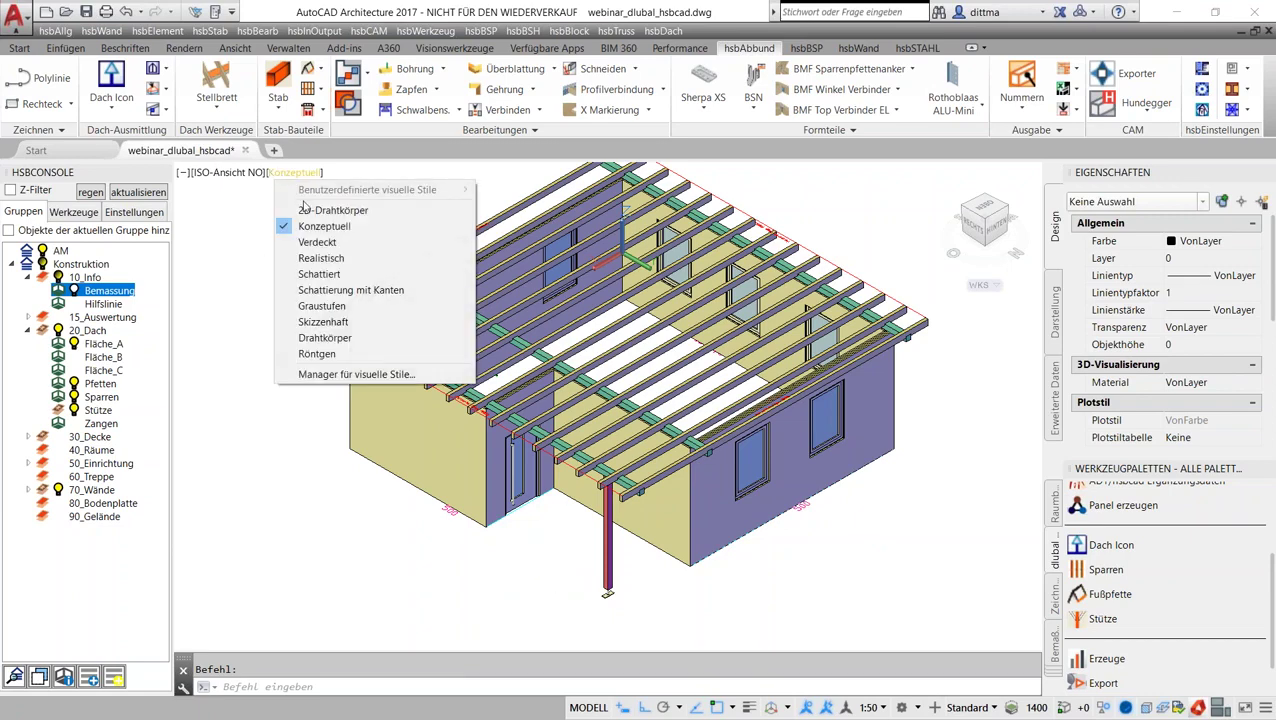
left_click(370, 210)
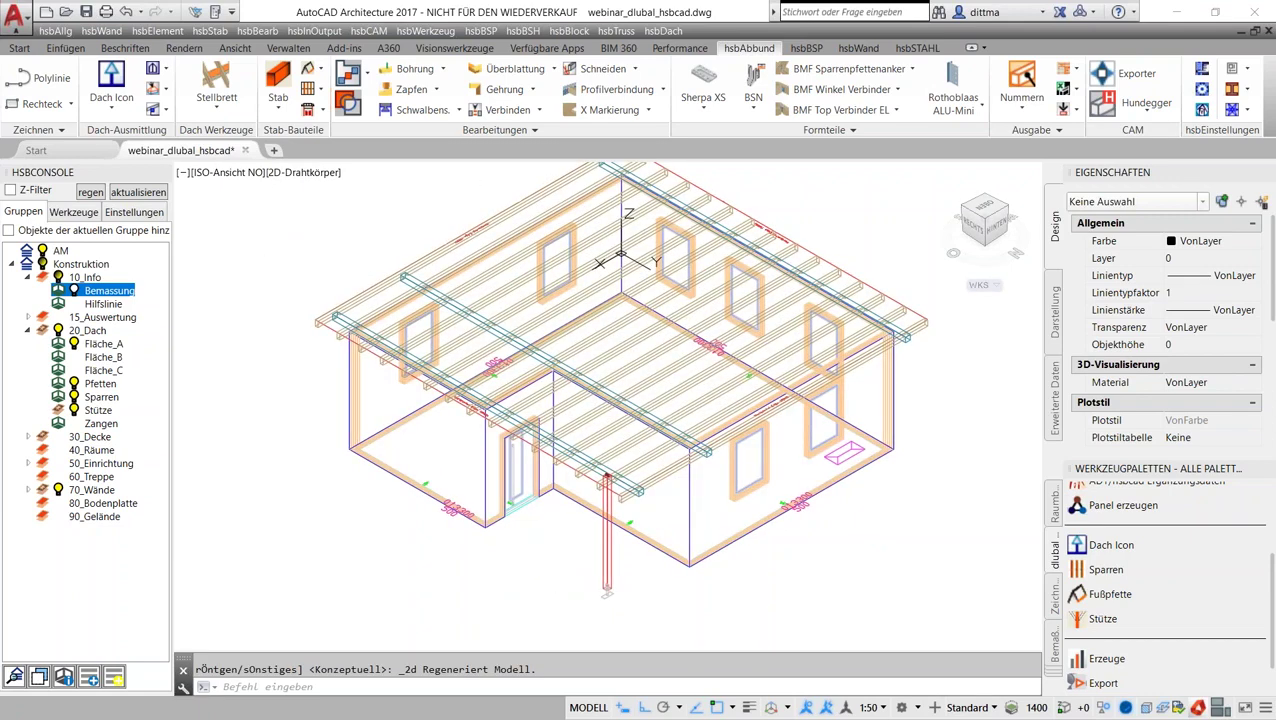
left_click(58, 495)
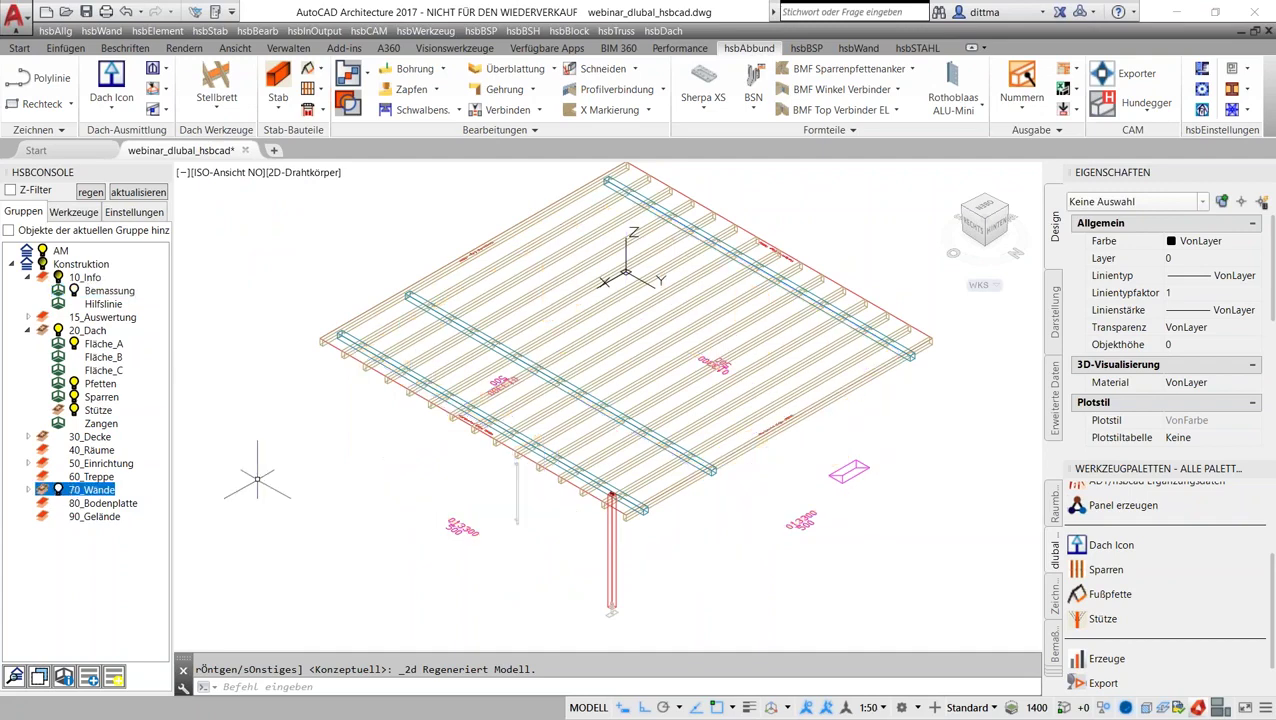
left_click(74, 346)
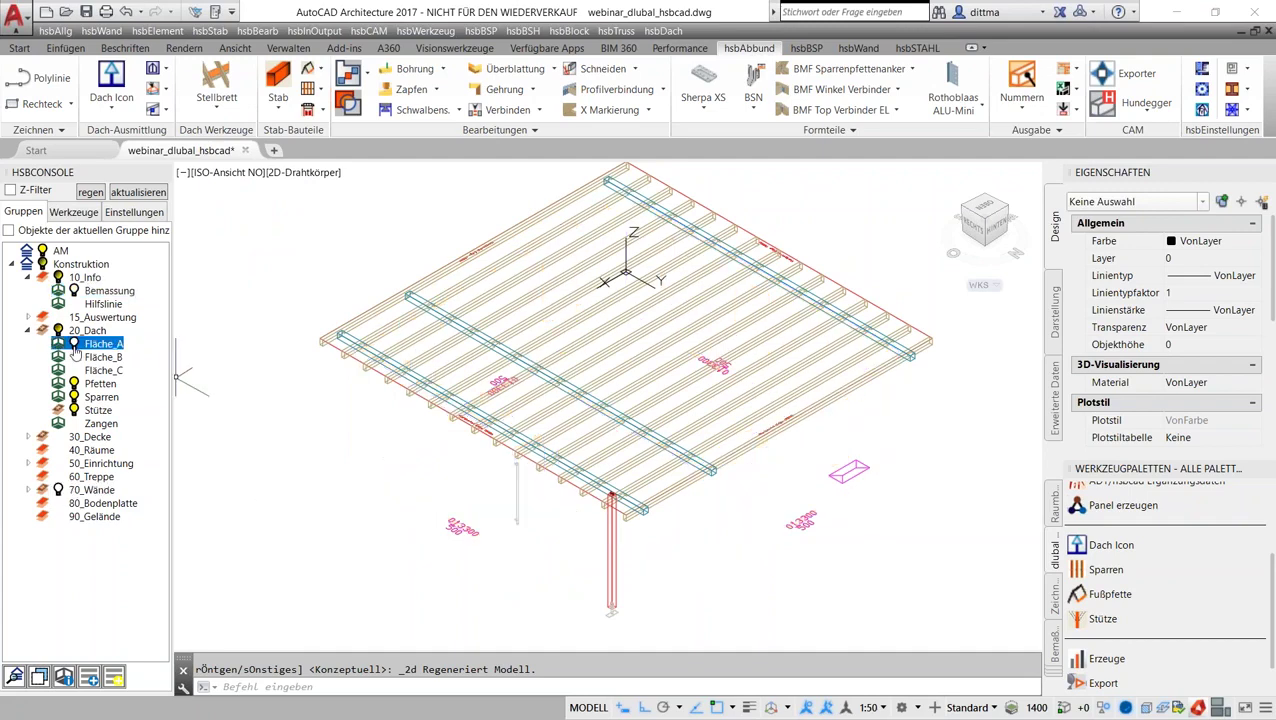
middle_click_drag(865, 490, 847, 470)
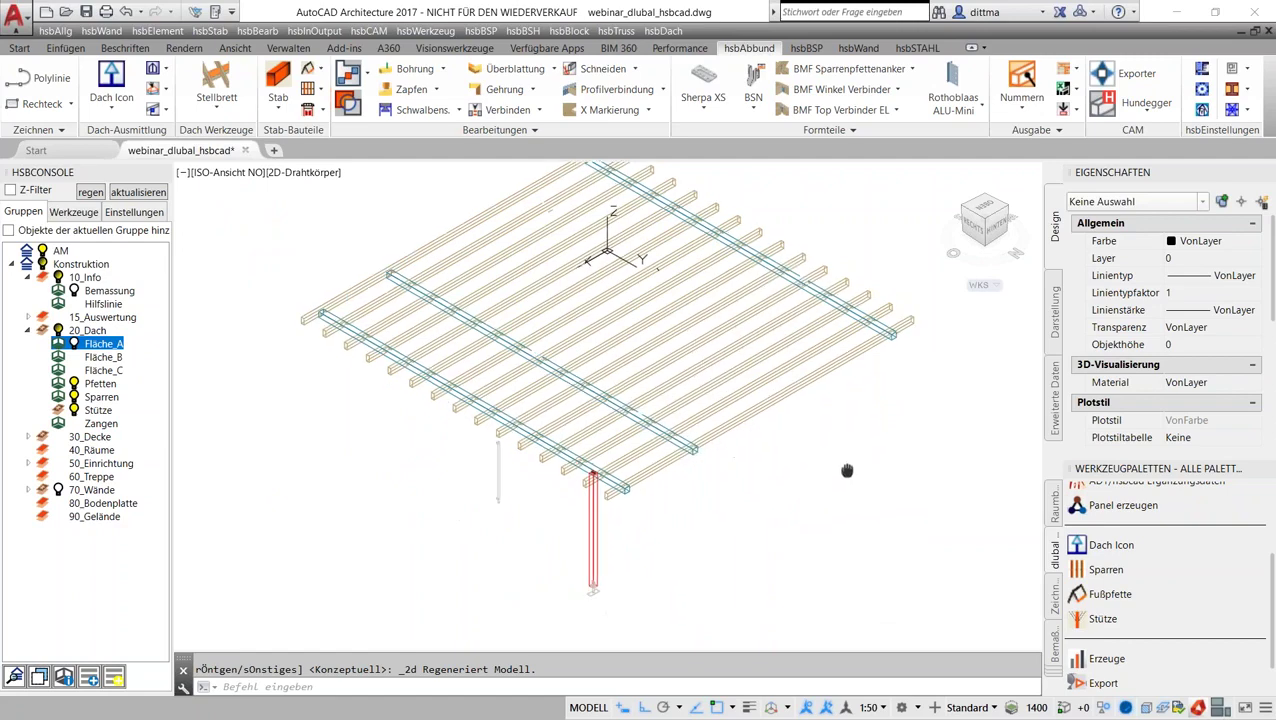
scroll(847, 470, "down", 2)
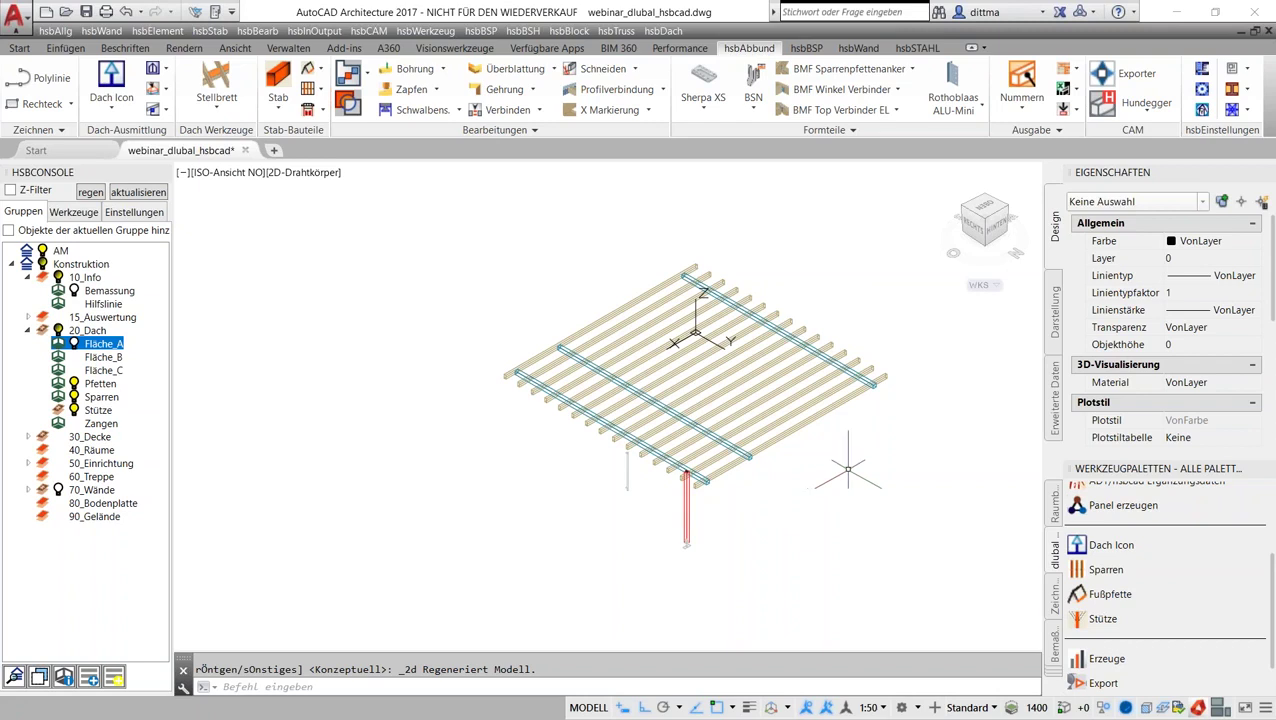
Step: Generate analytical nodes on all 19 window-selected roof beams with Erzeuge
left_click(1100, 662)
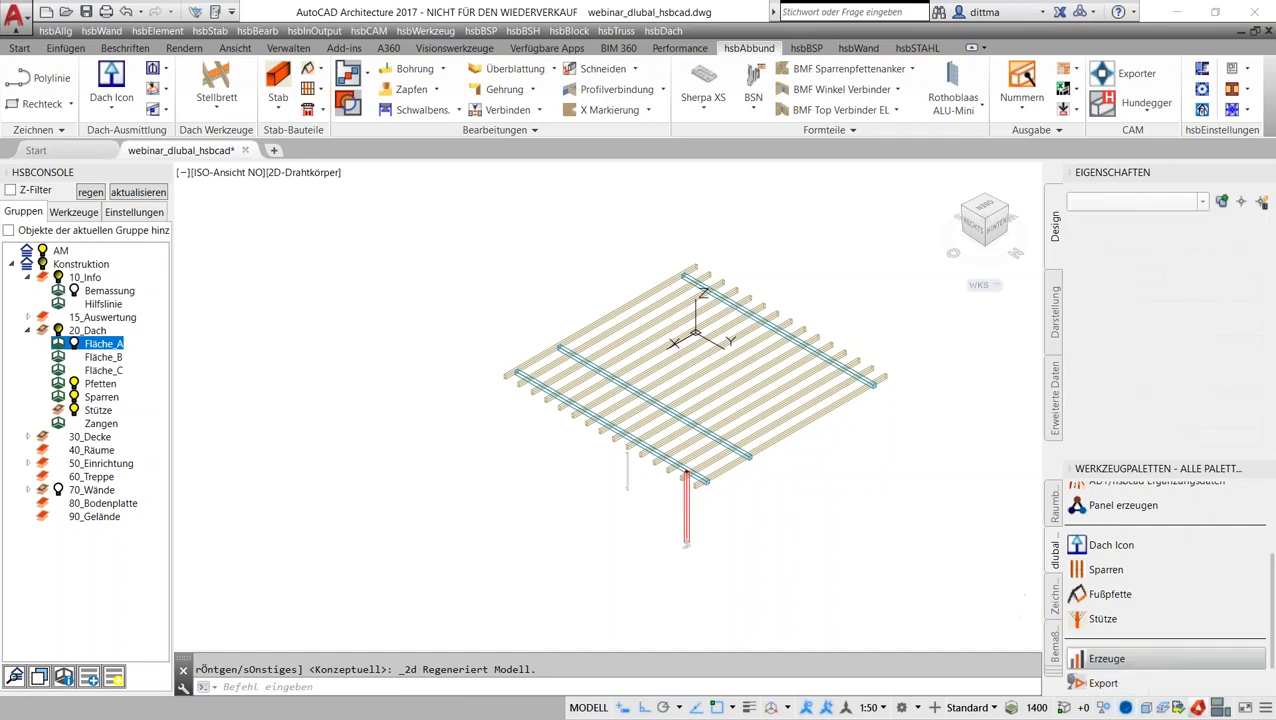
left_click(894, 546)
left_click(420, 255)
key("Return")
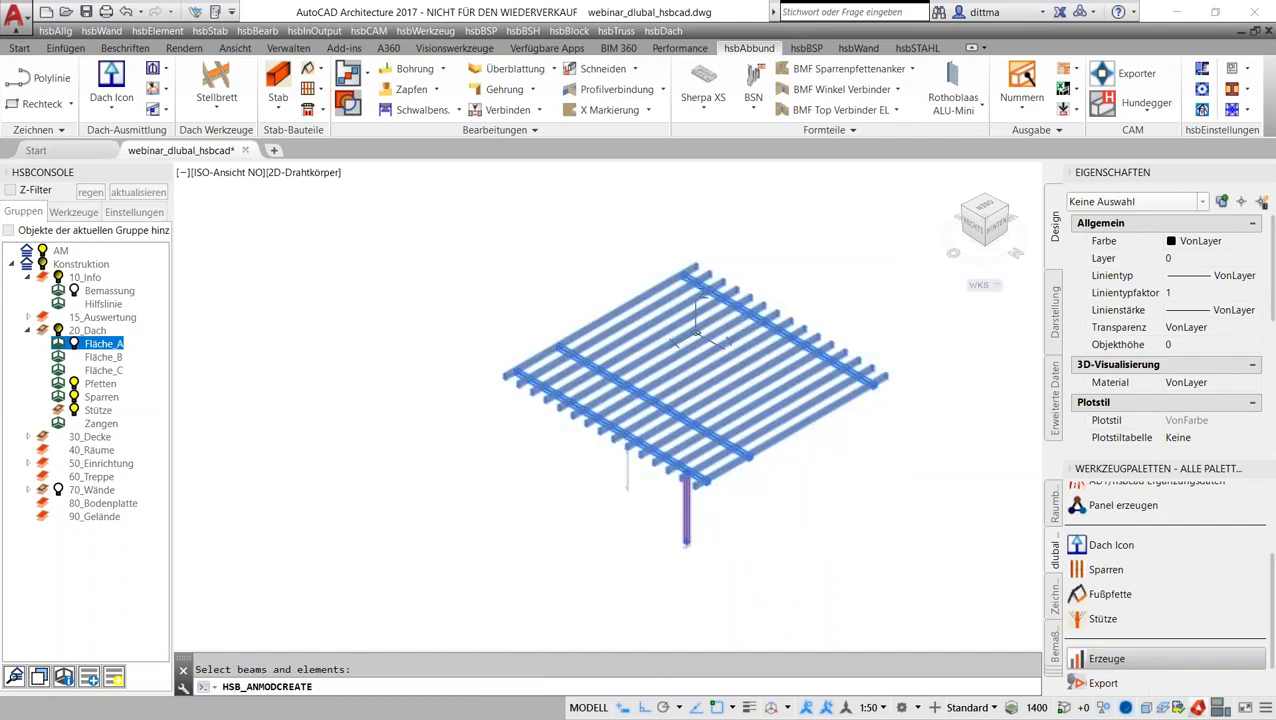
scroll(686, 486, "up", 2)
scroll(686, 484, "up", 3)
scroll(685, 478, "up", 3)
scroll(684, 474, "up", 2)
scroll(684, 474, "up", 2)
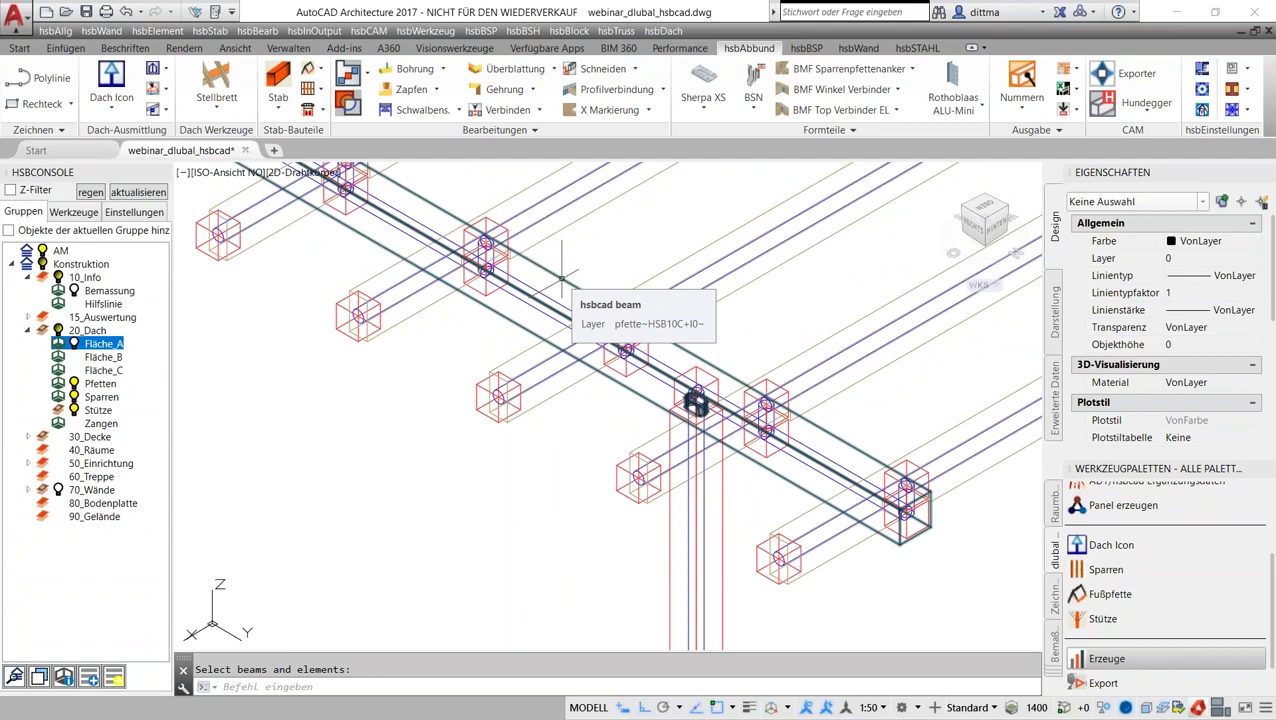
key("Escape")
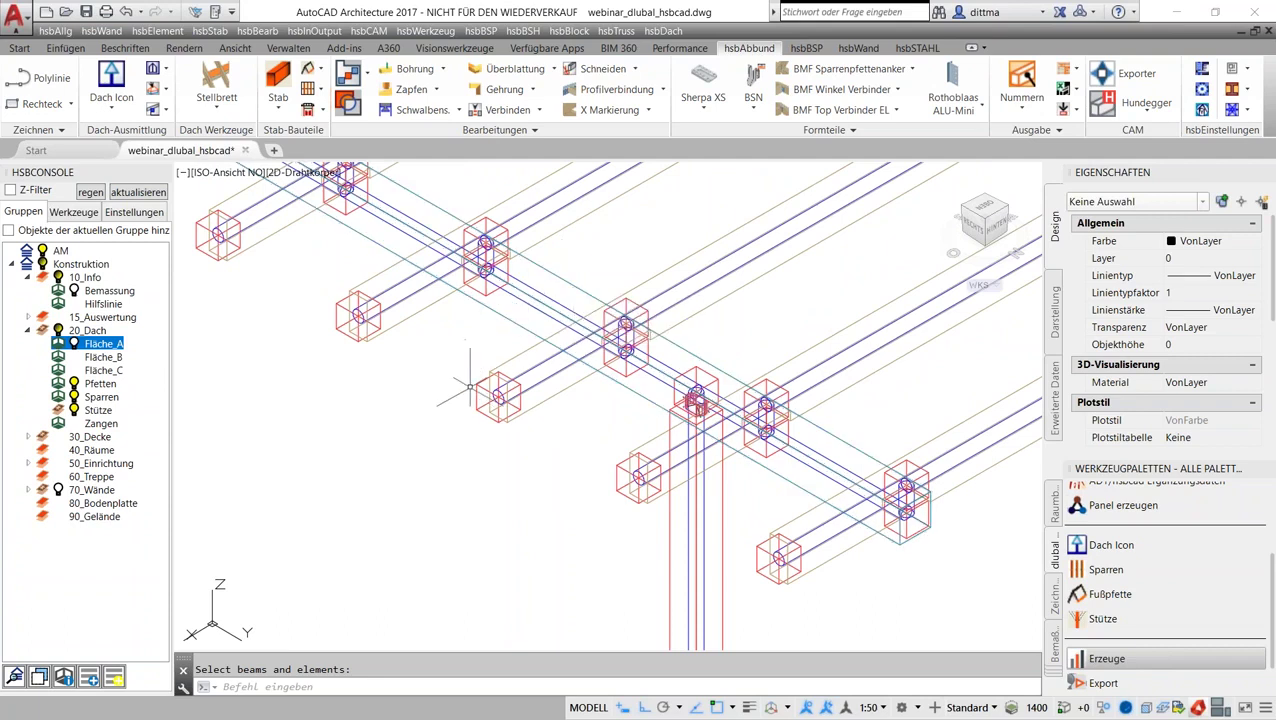
Step: Inspect one analytical node, then bring up the analytical-model Export settings
left_click(478, 386)
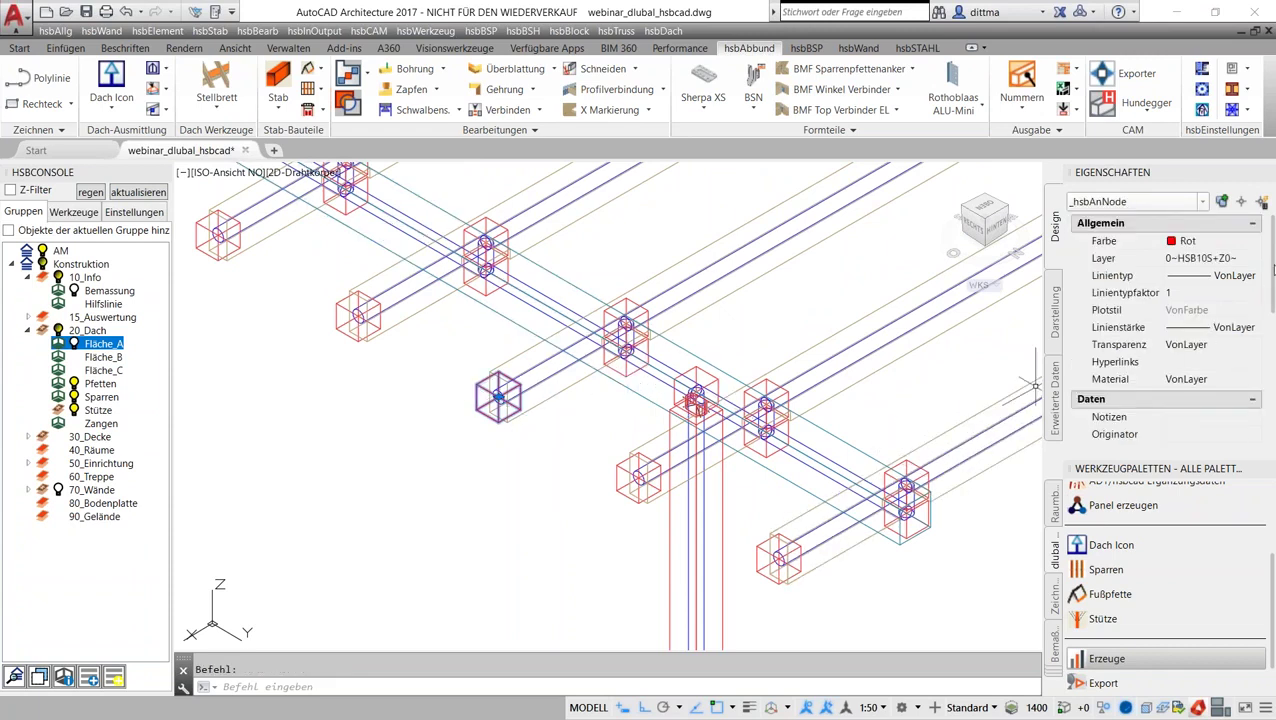
scroll(1262, 295, "down", 1)
left_click_drag(1273, 305, 1273, 427)
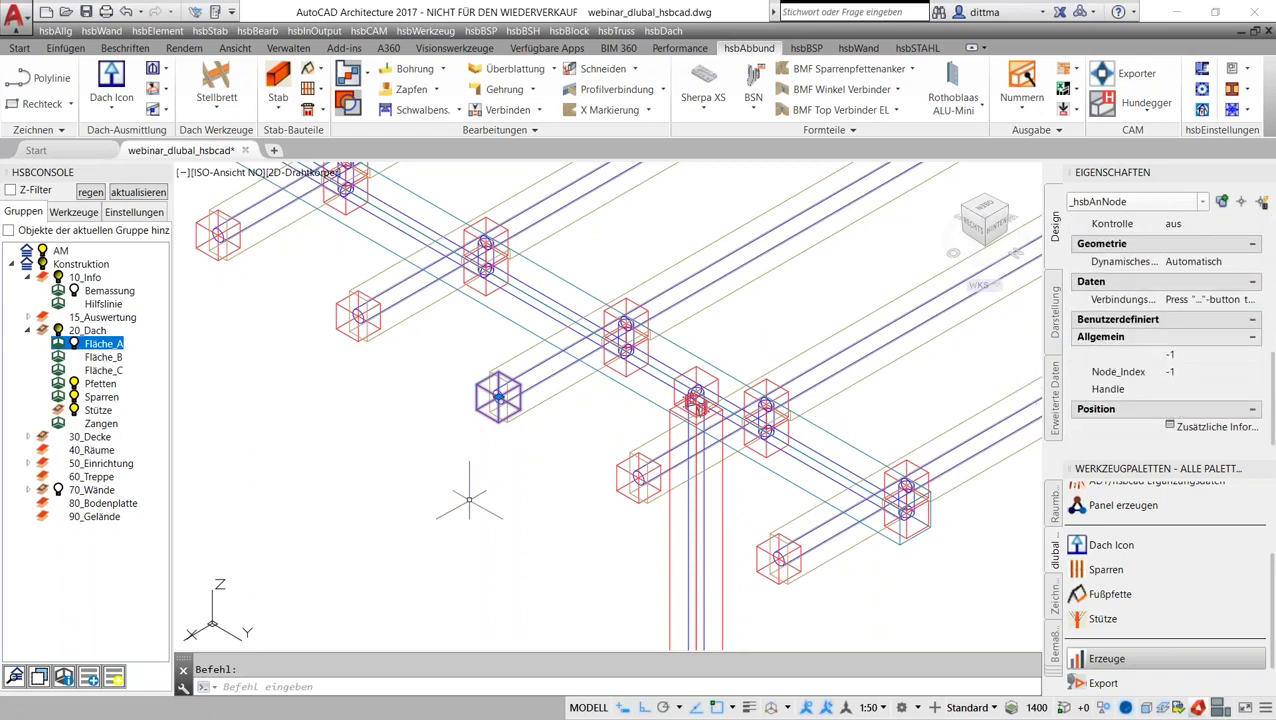
key("Escape")
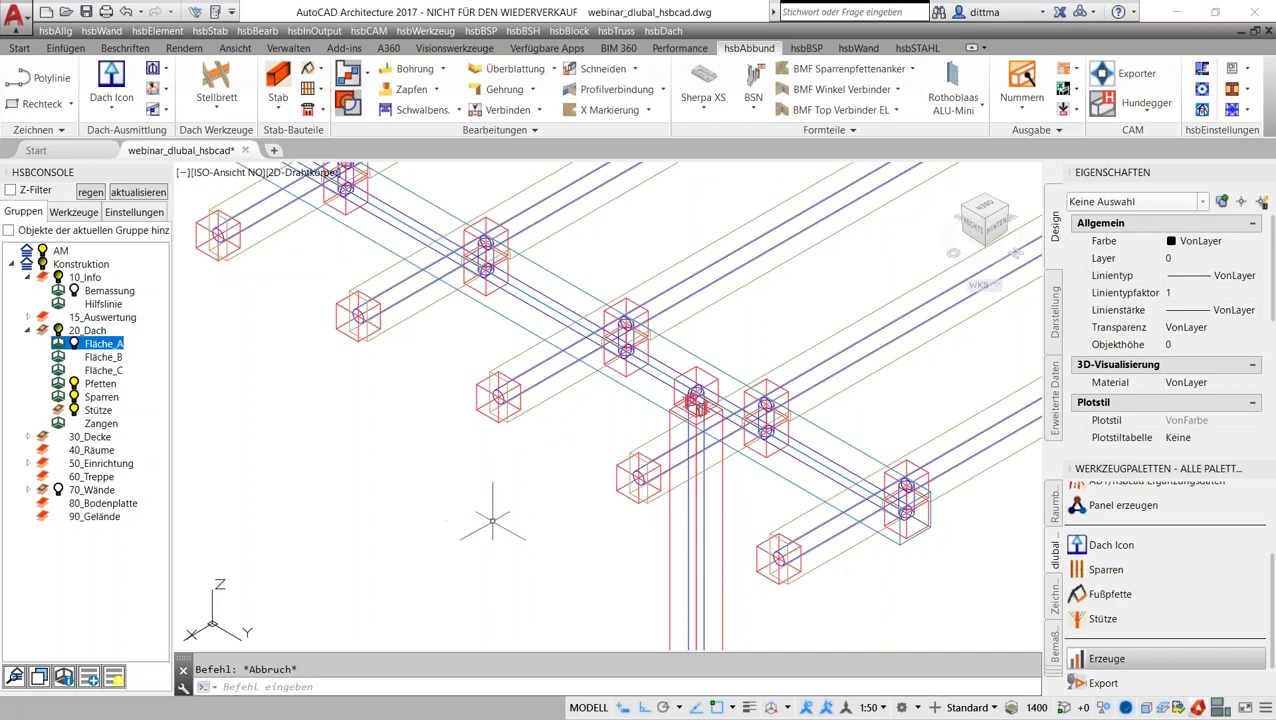
scroll(339, 385, "down", 3)
scroll(339, 385, "down", 2)
middle_click_drag(339, 385, 441, 450)
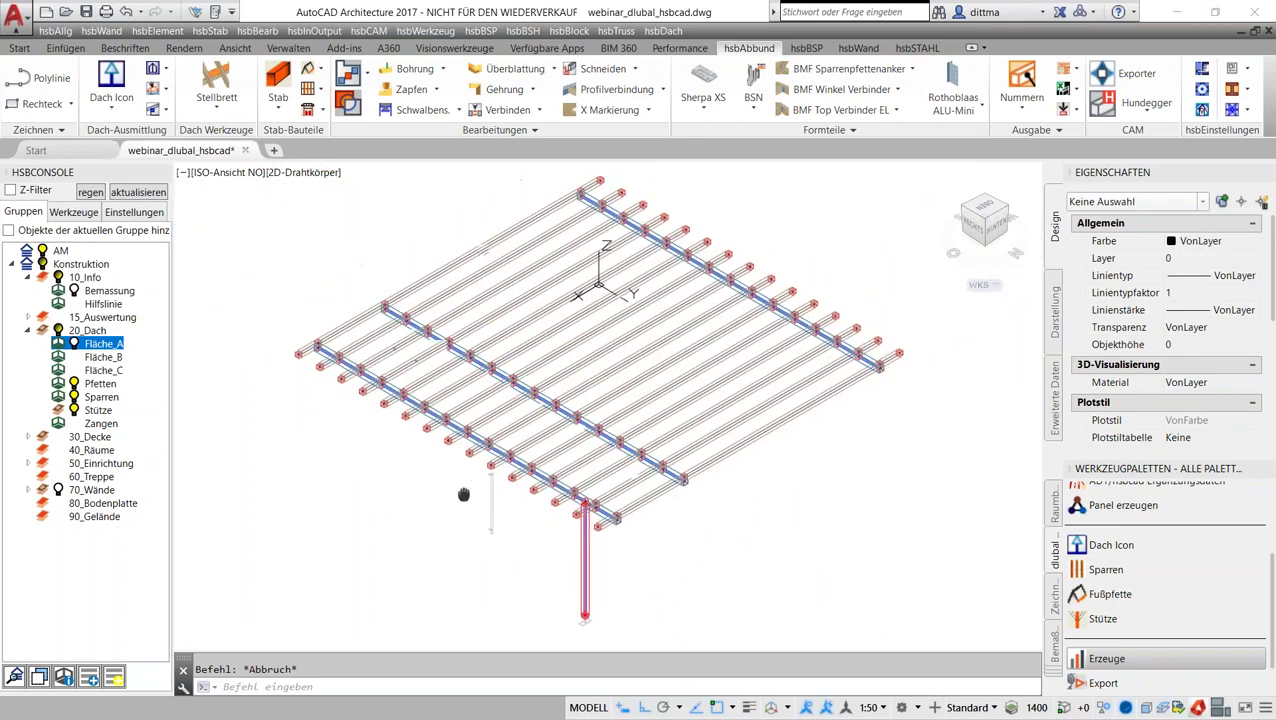
left_click(1103, 681)
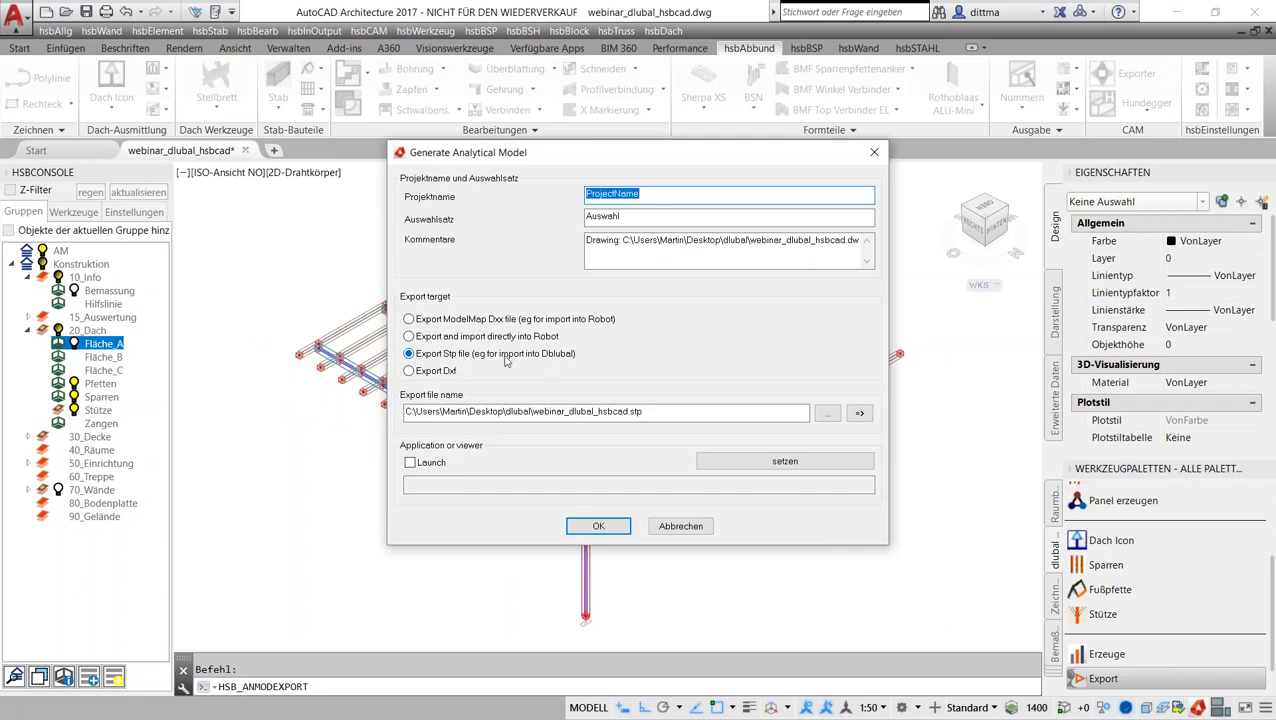
Step: Export the 19 roof beams' analytical model to webinar_dlubal_hsbcad.stp and create the DSTV file
left_click(593, 527)
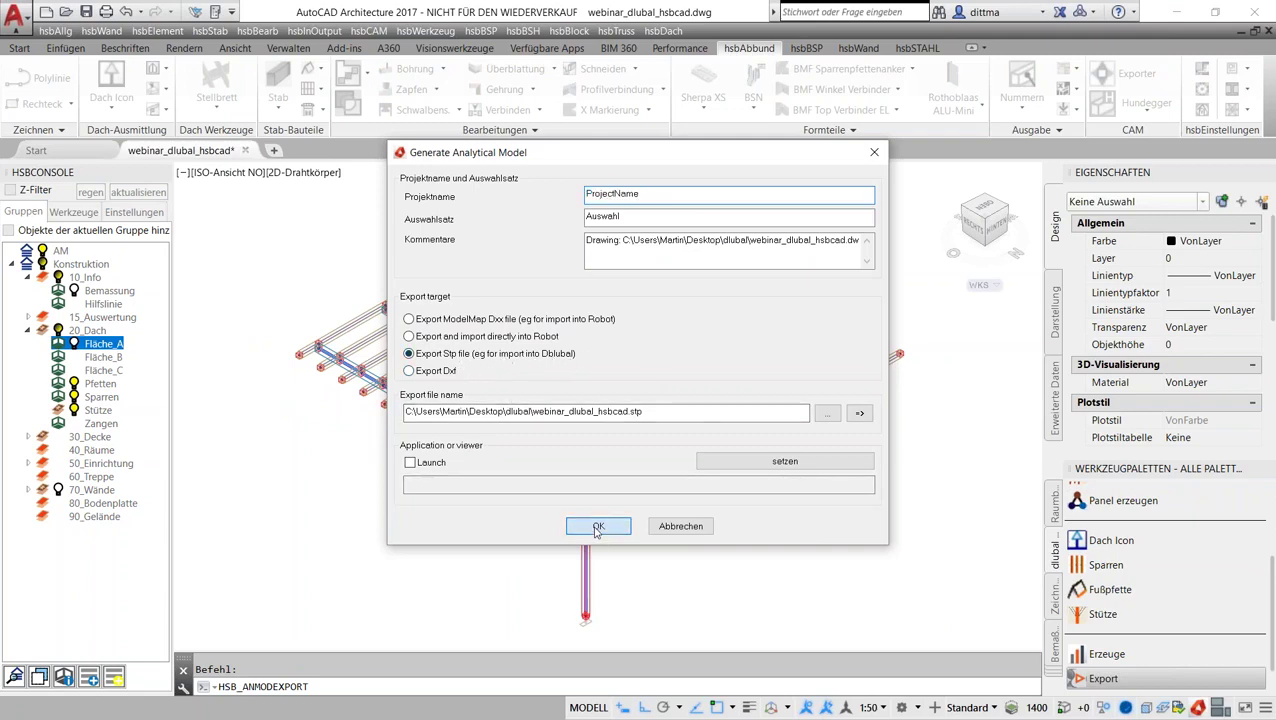
left_click(852, 608)
left_click(322, 206)
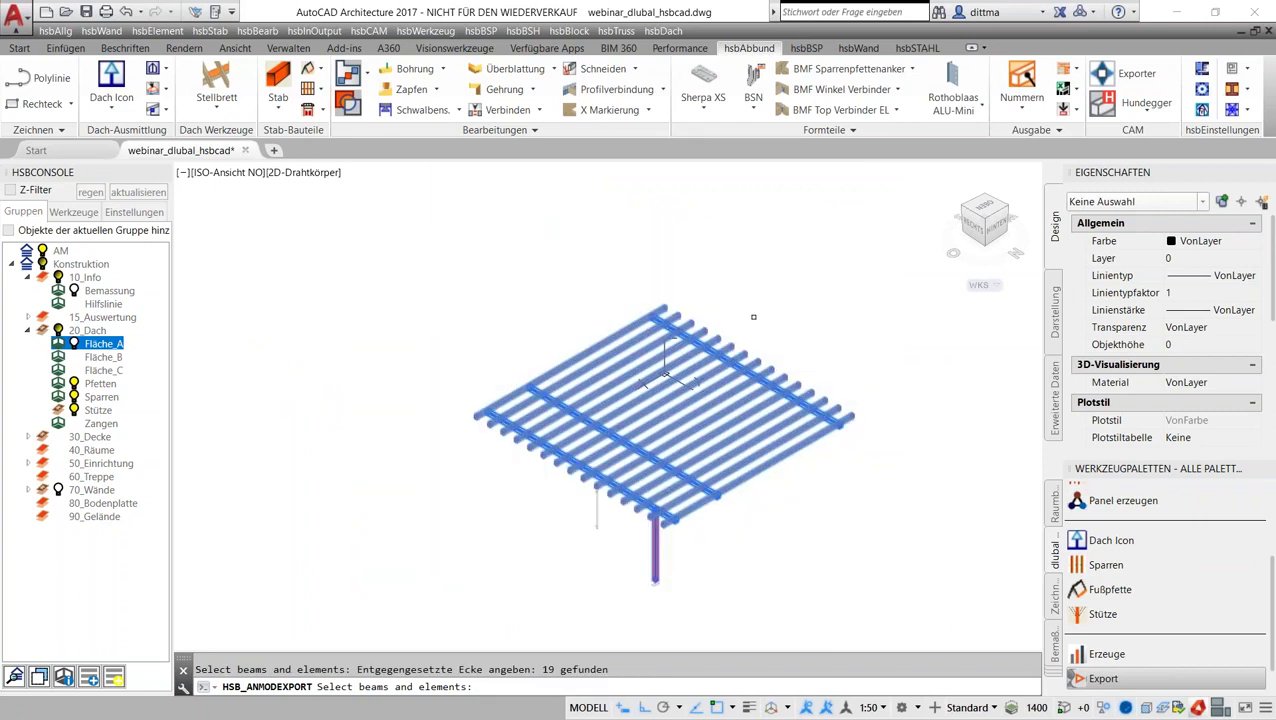
left_click(886, 452)
left_click(770, 348)
key("Return")
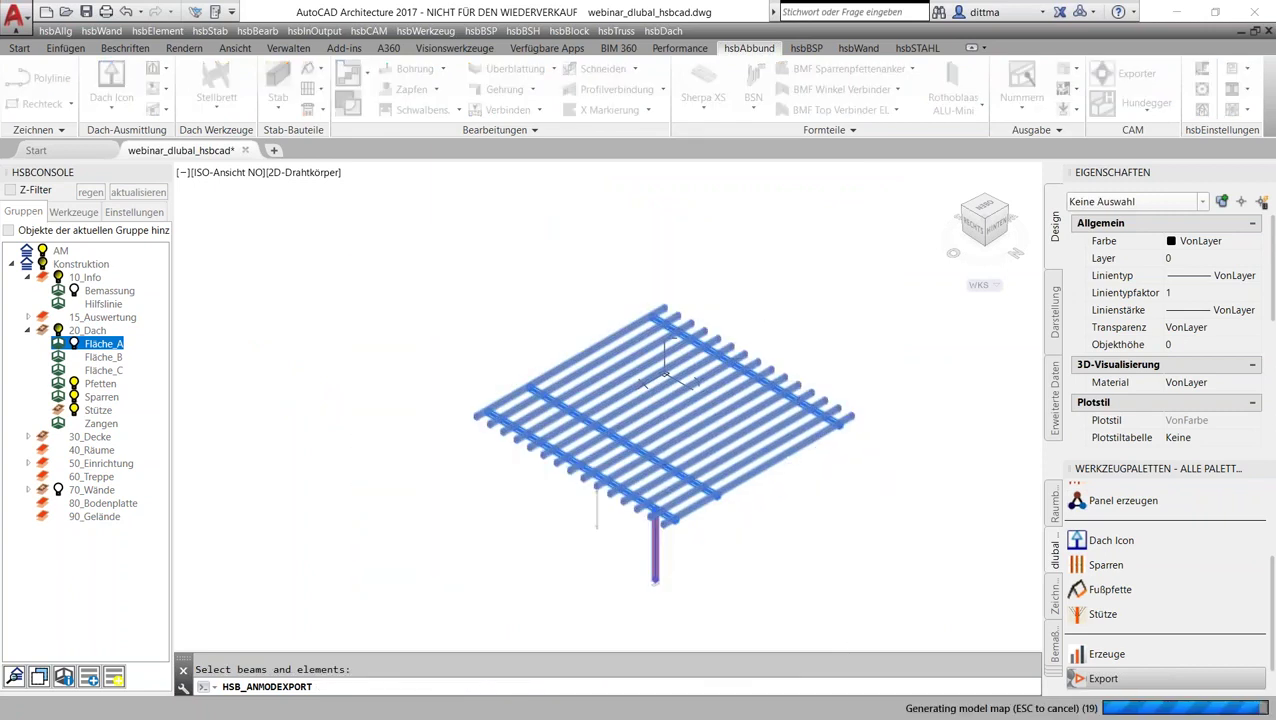
left_click(836, 325)
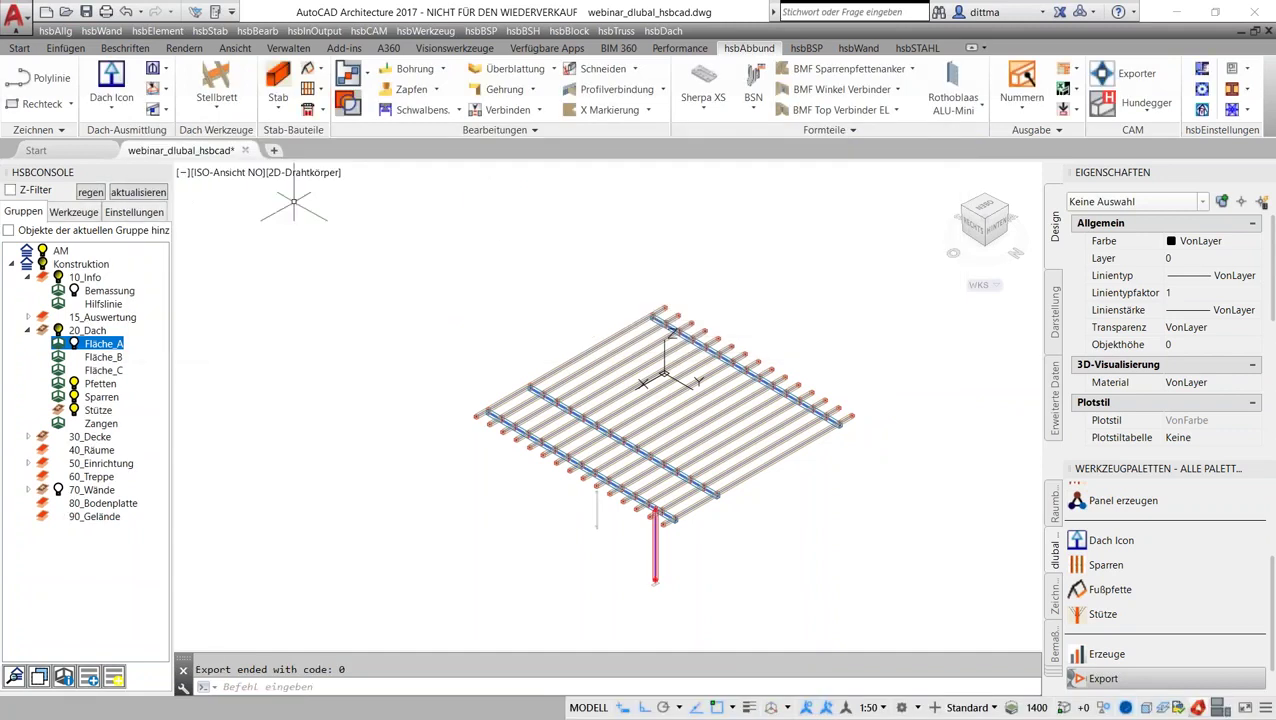
right_click(190, 158)
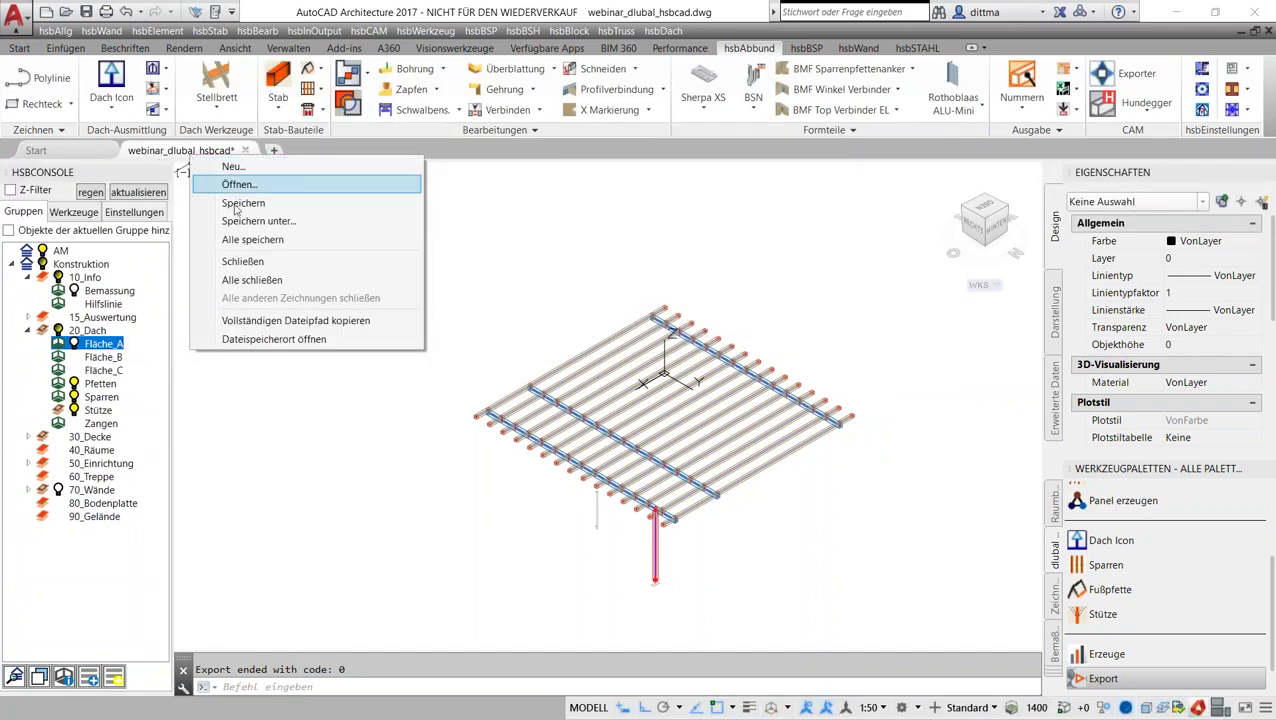
Step: Locate webinar_dlubal_hsbcad.stp in the drawing's dlubal folder, then put Explorer away
left_click(292, 343)
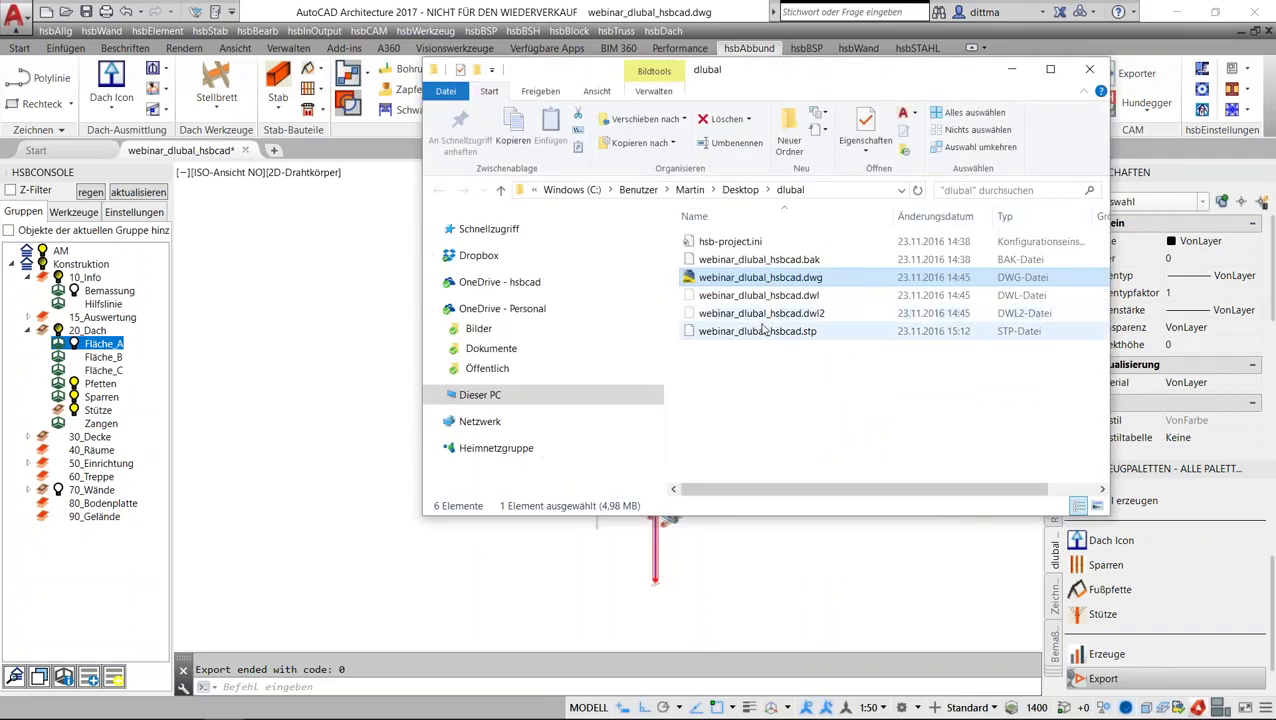
left_click(763, 331)
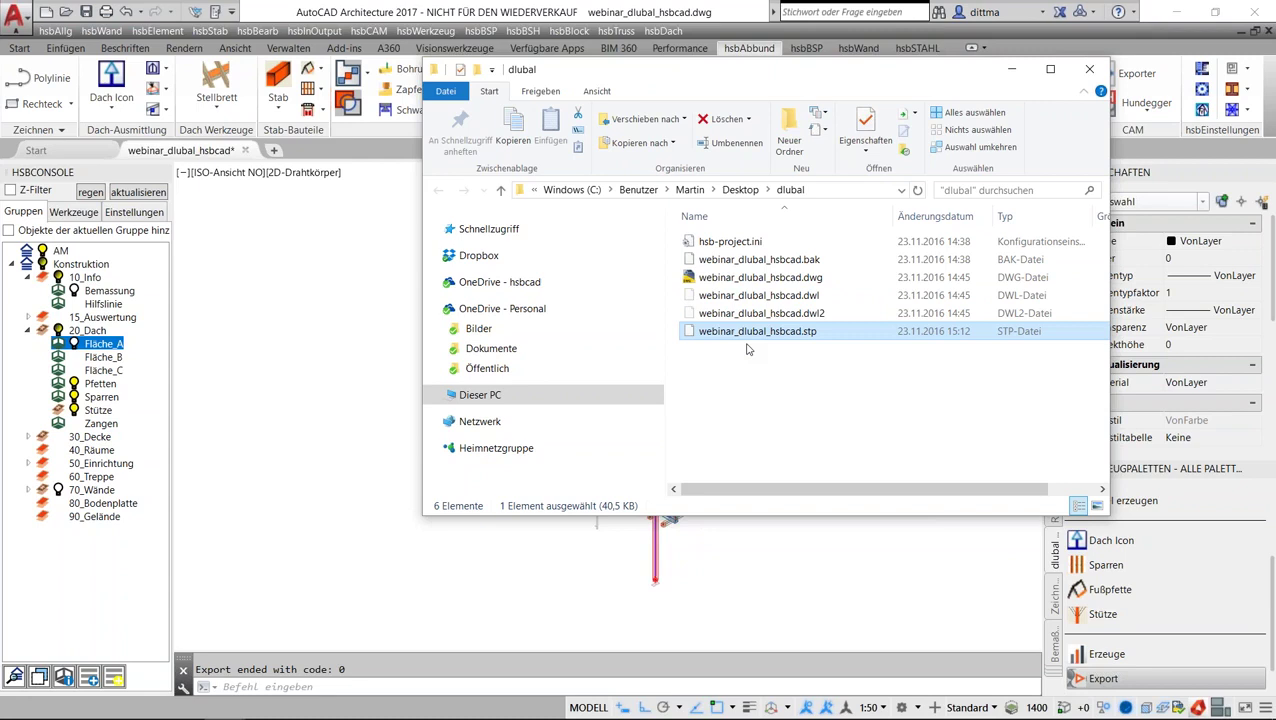
left_click(1011, 69)
Step: Show the whole Konstruktion model, walls included, under the top-level AM group
middle_click_drag(517, 414, 479, 350)
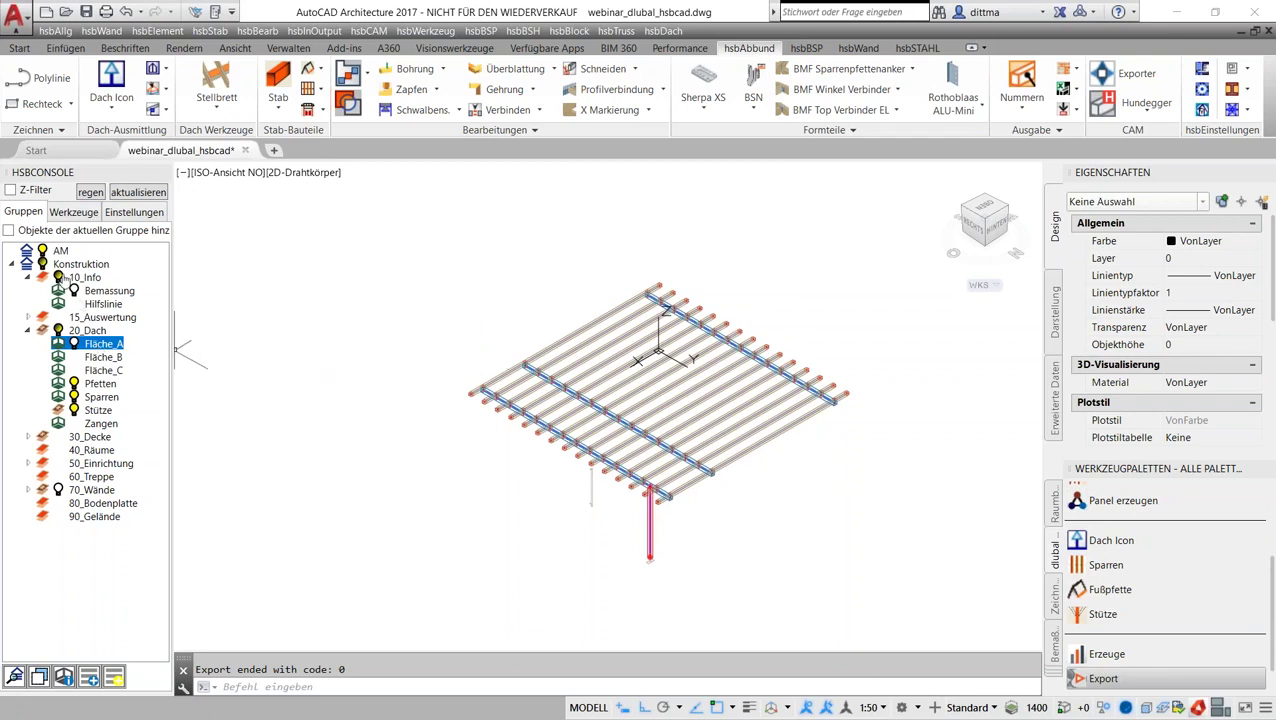
left_click(44, 265)
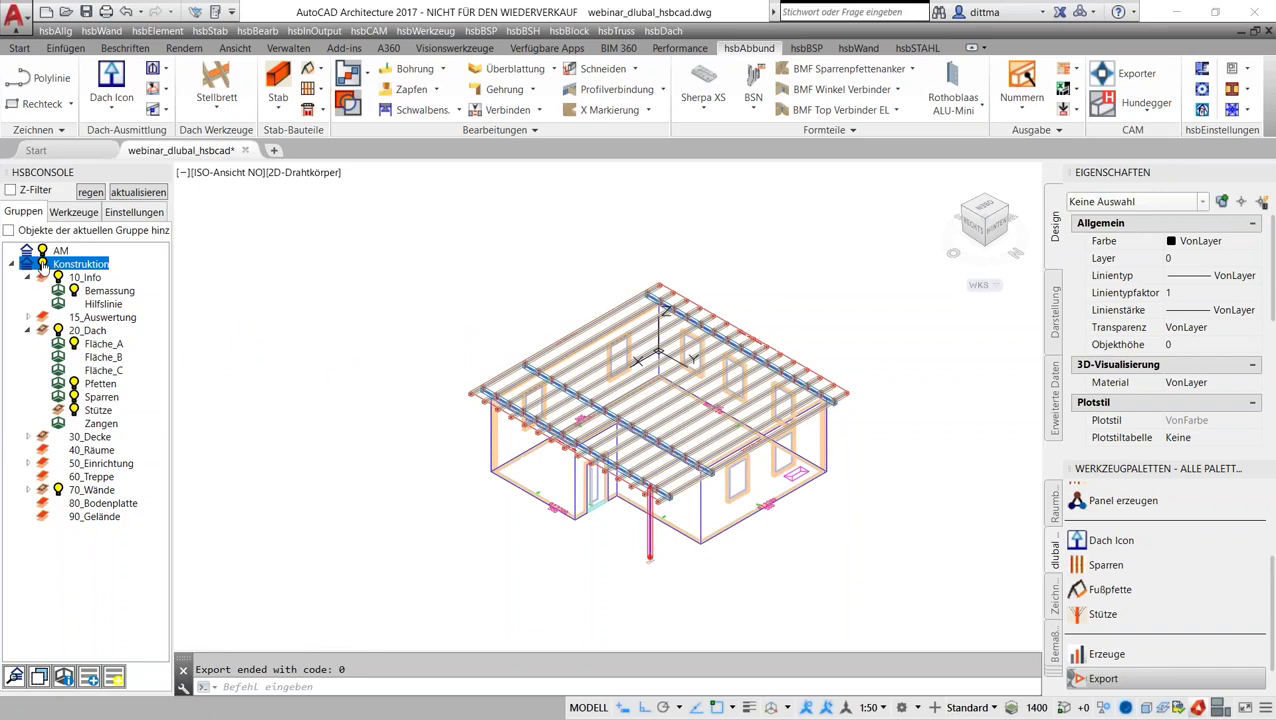
left_click(44, 251)
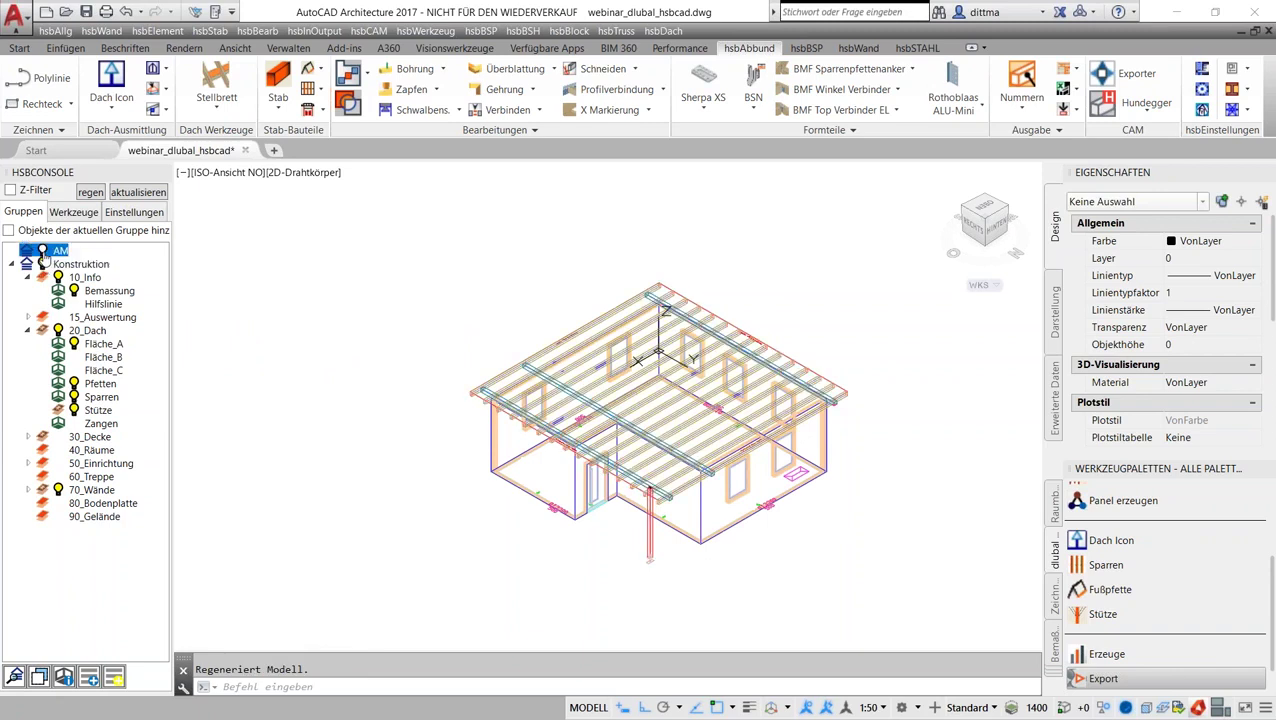
Step: Hide the roof so only the walls show, and centre the house model
left_click(58, 331)
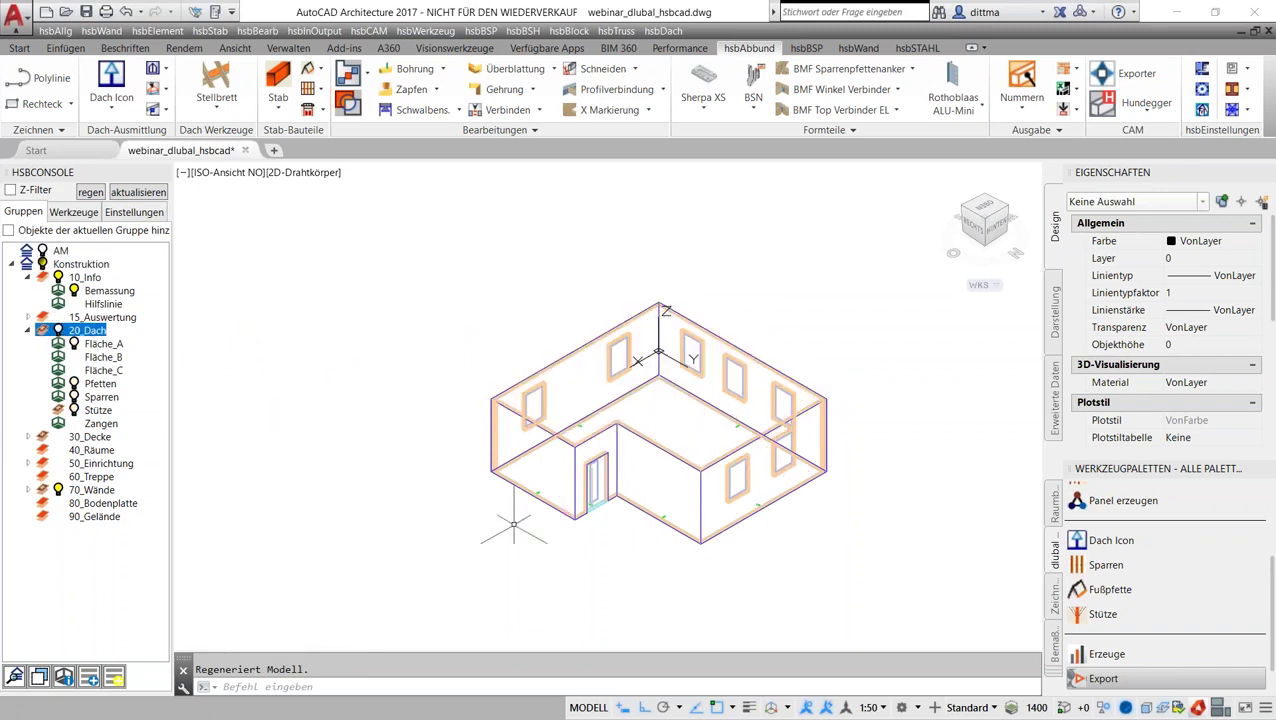
scroll(520, 524, "up", 3)
middle_click_drag(520, 524, 847, 553)
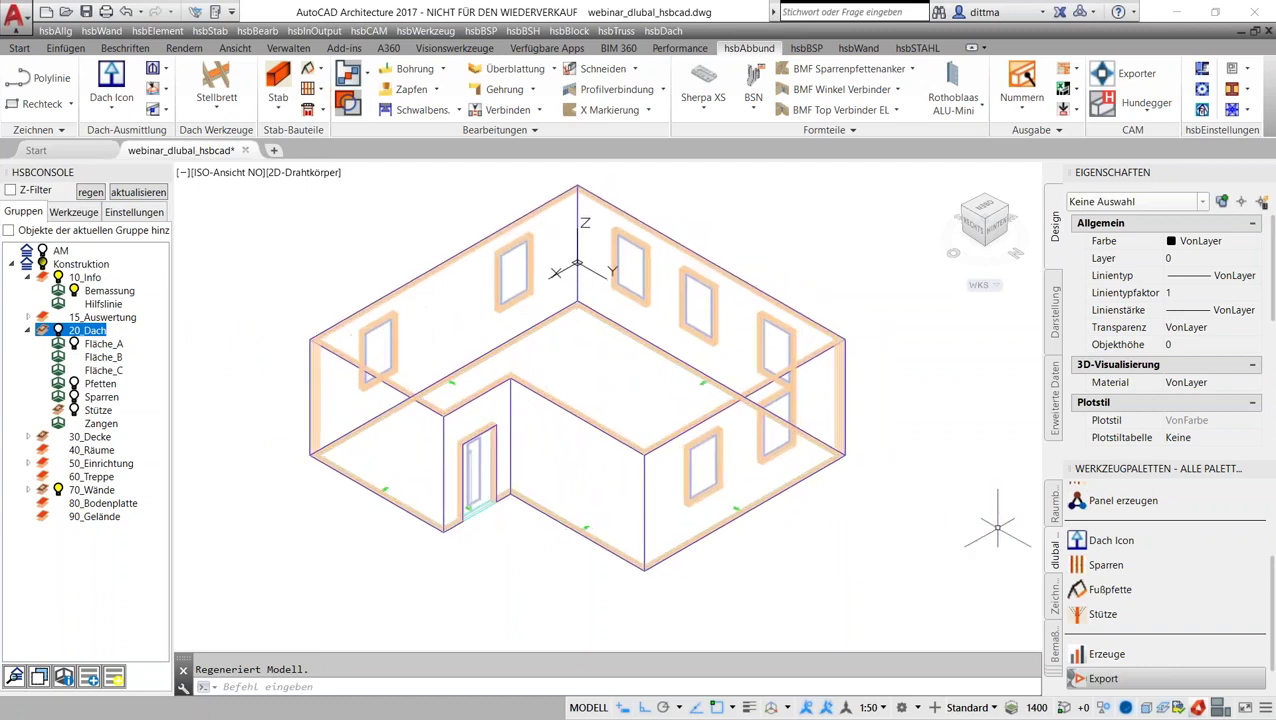
scroll(1272, 580, "down", 1)
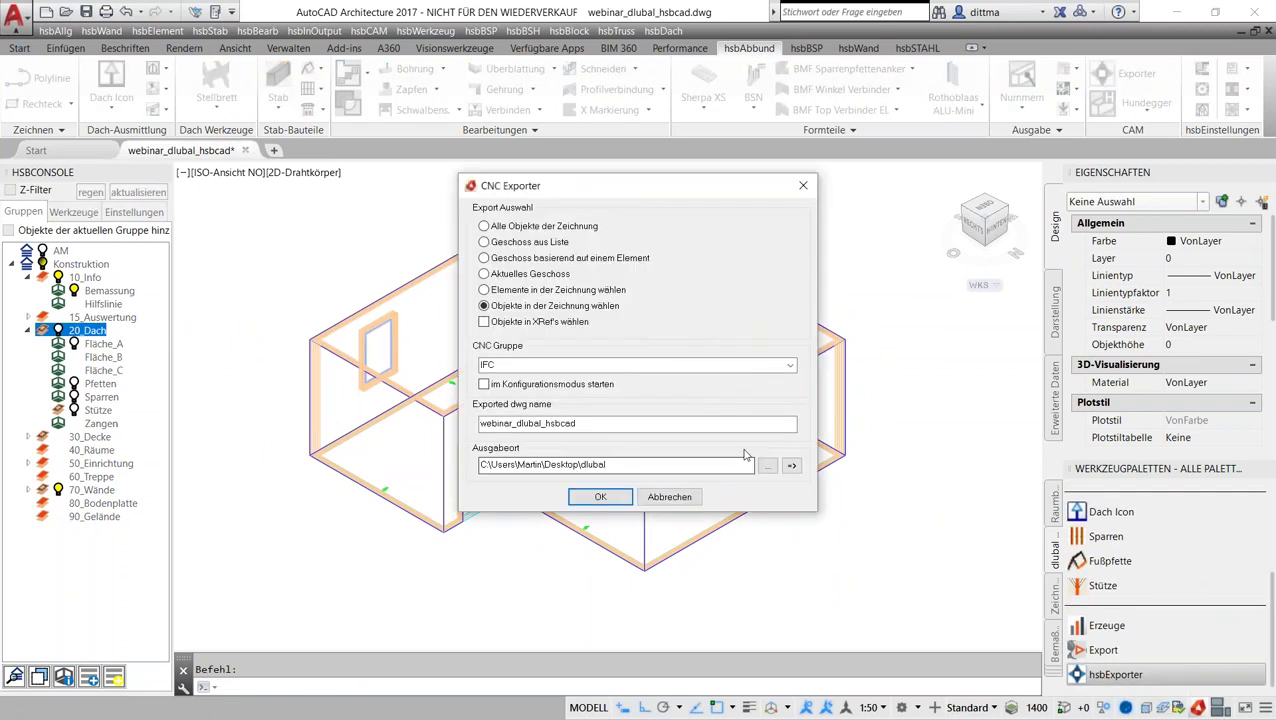
Step: Export the walls with CNC group IFC to webinar_dlubal_hsbcad.ifc
left_click(790, 367)
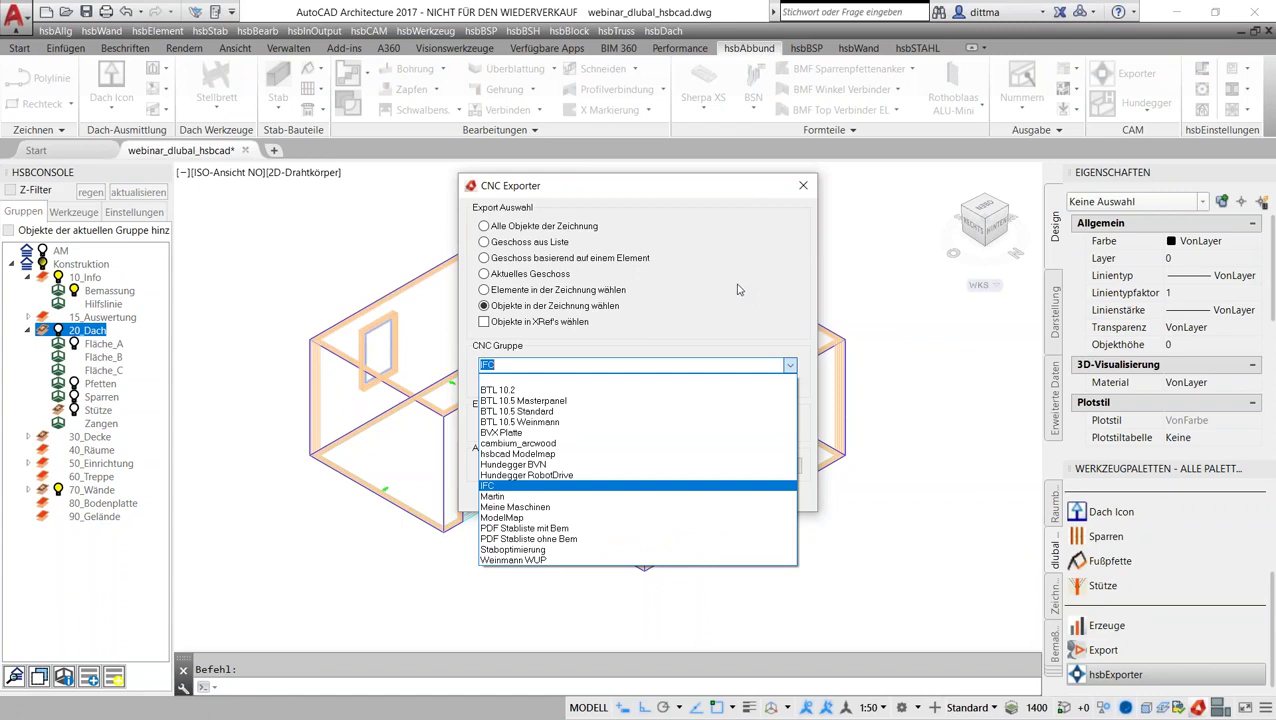
left_click(718, 192)
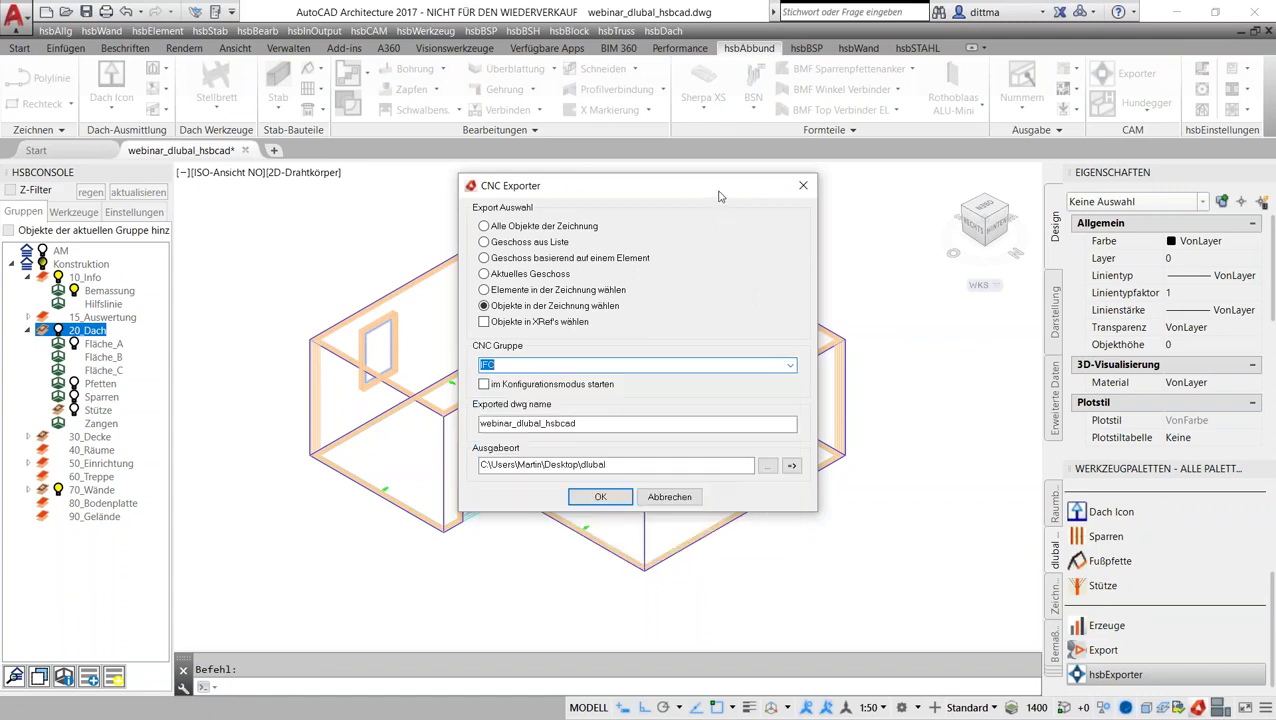
left_click(600, 497)
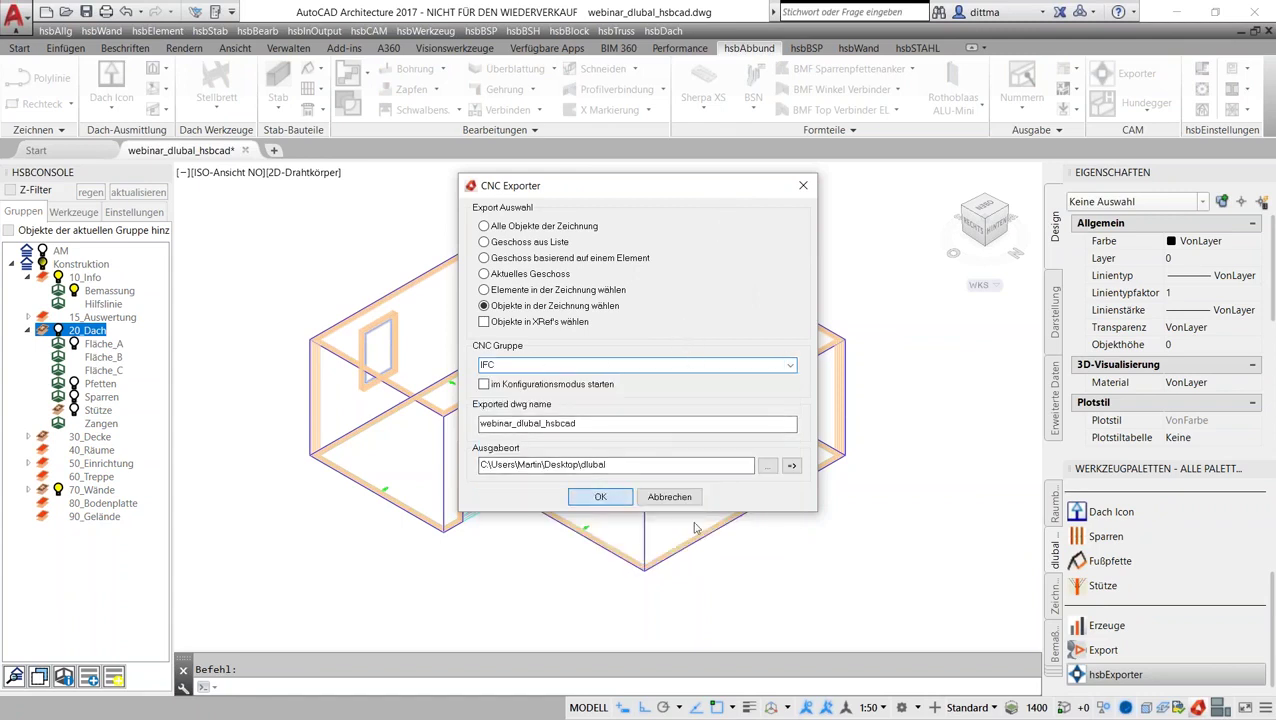
left_click(880, 604)
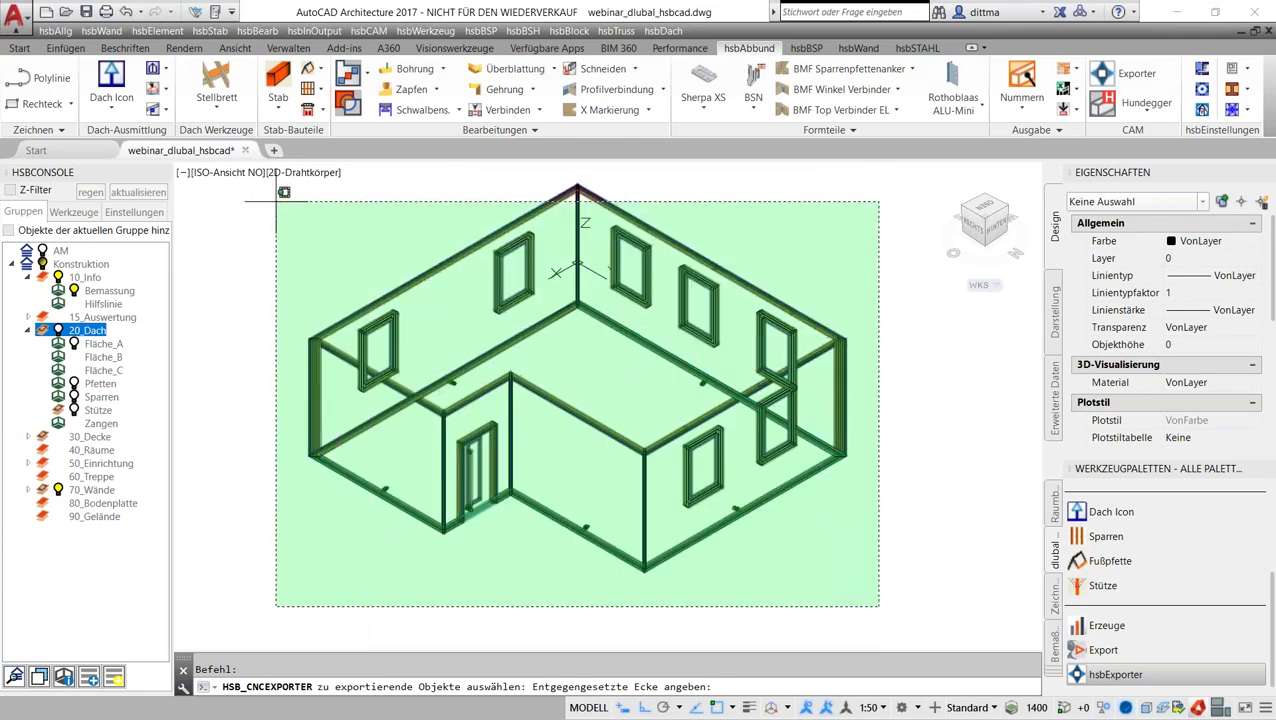
left_click(240, 162)
key("Return")
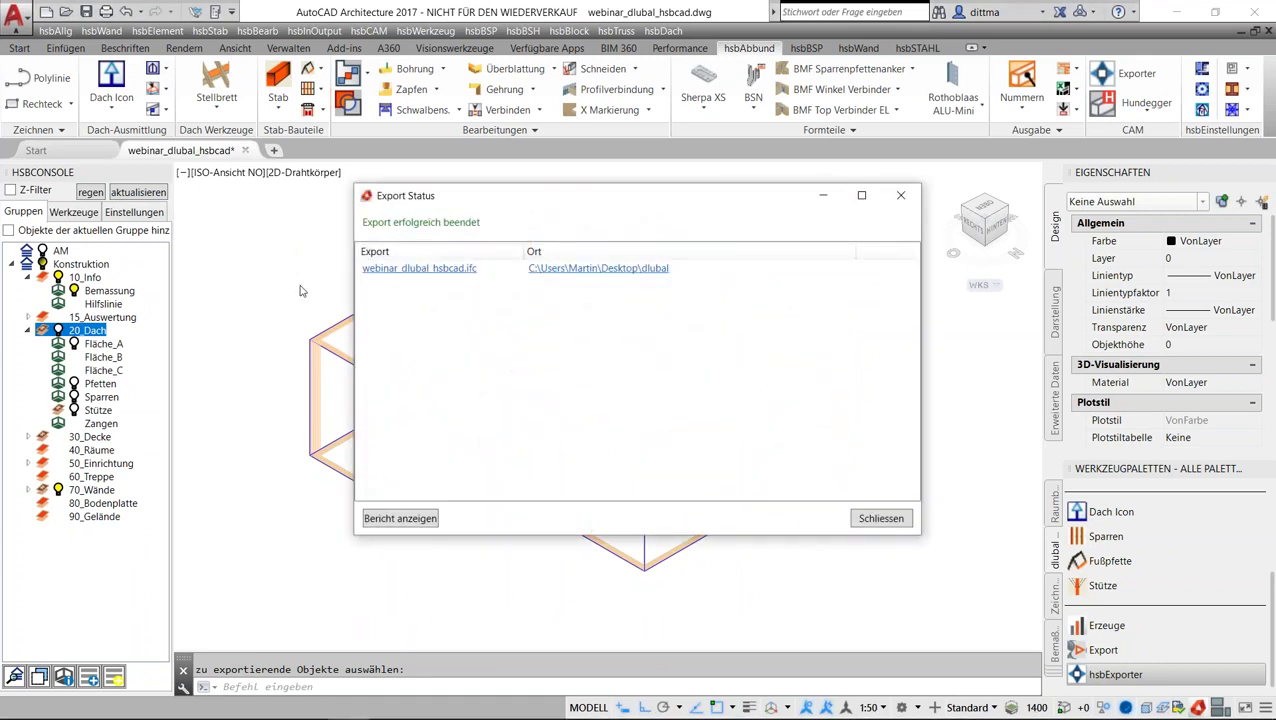
Step: Check the exported IFC file's folder, then open webinar_dlubal_hsbcad.ifc in Solibri Model Viewer
left_click(580, 272)
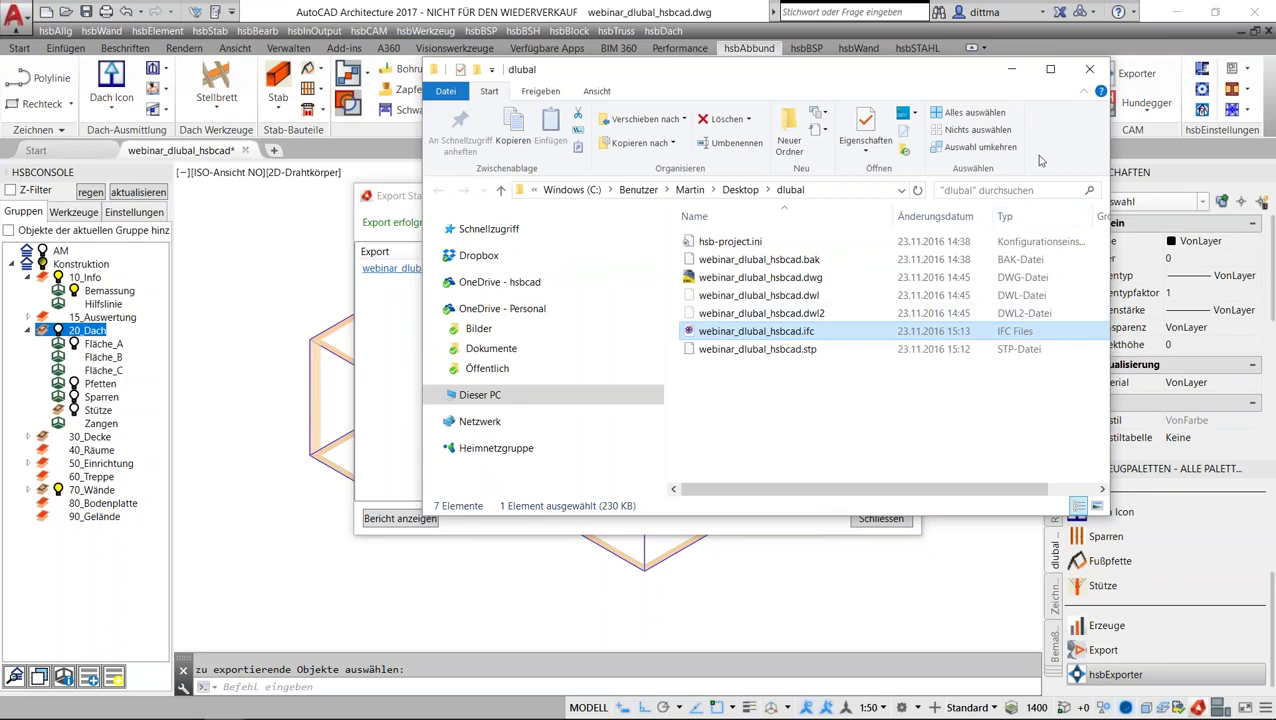
left_click(1013, 72)
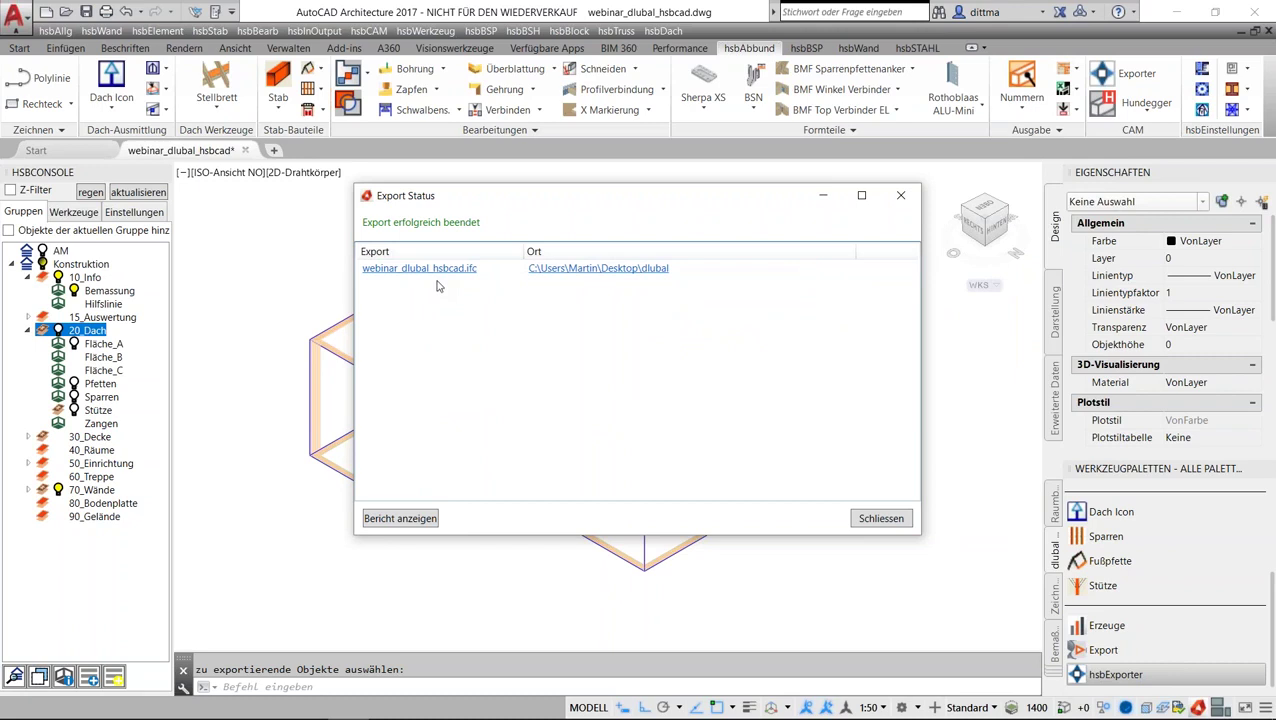
left_click(436, 274)
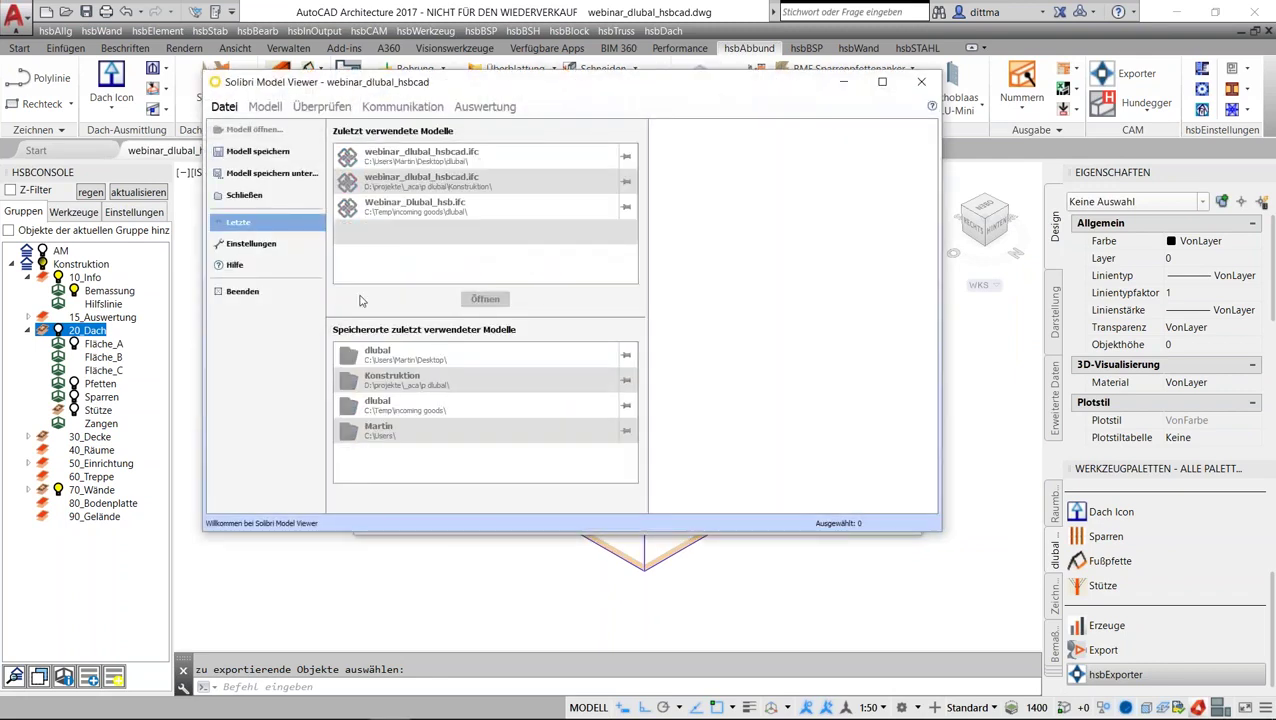
Step: Expand the Solibri model tree down to the individual walls Wand.0.1–Wand.0.6
left_click(275, 107)
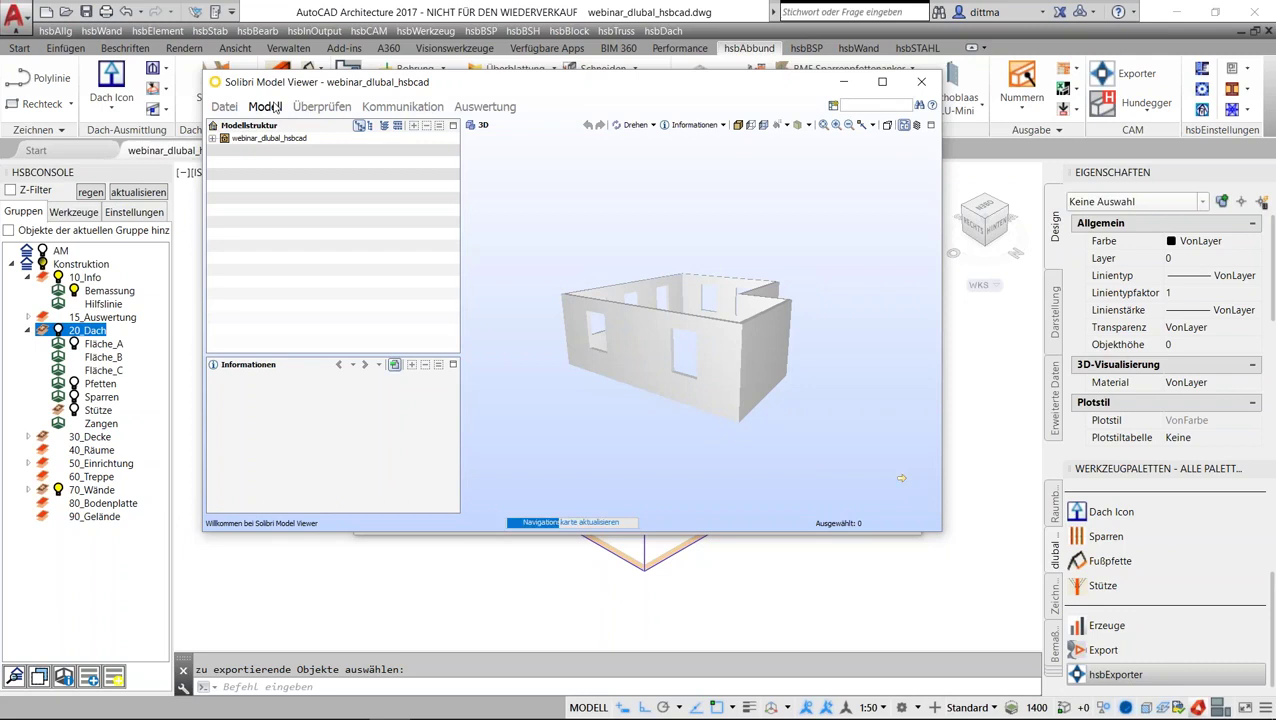
left_click(225, 150)
left_click(237, 162)
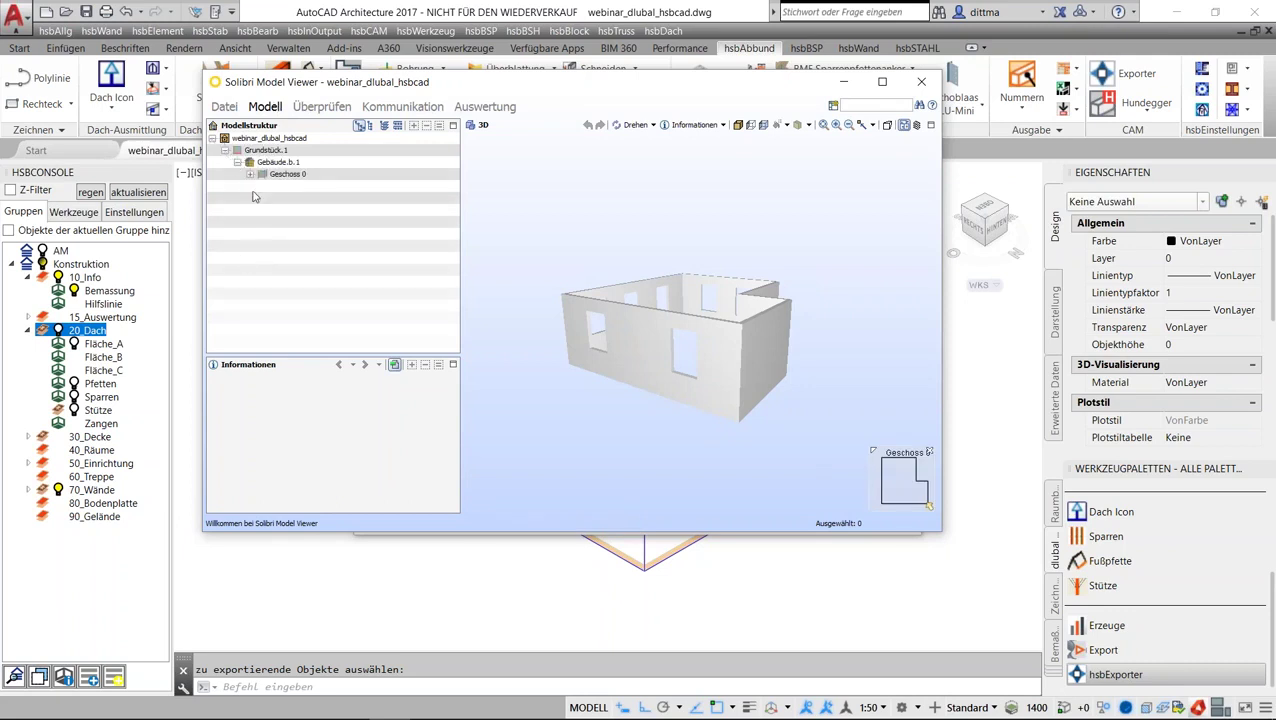
left_click(250, 174)
left_click(263, 187)
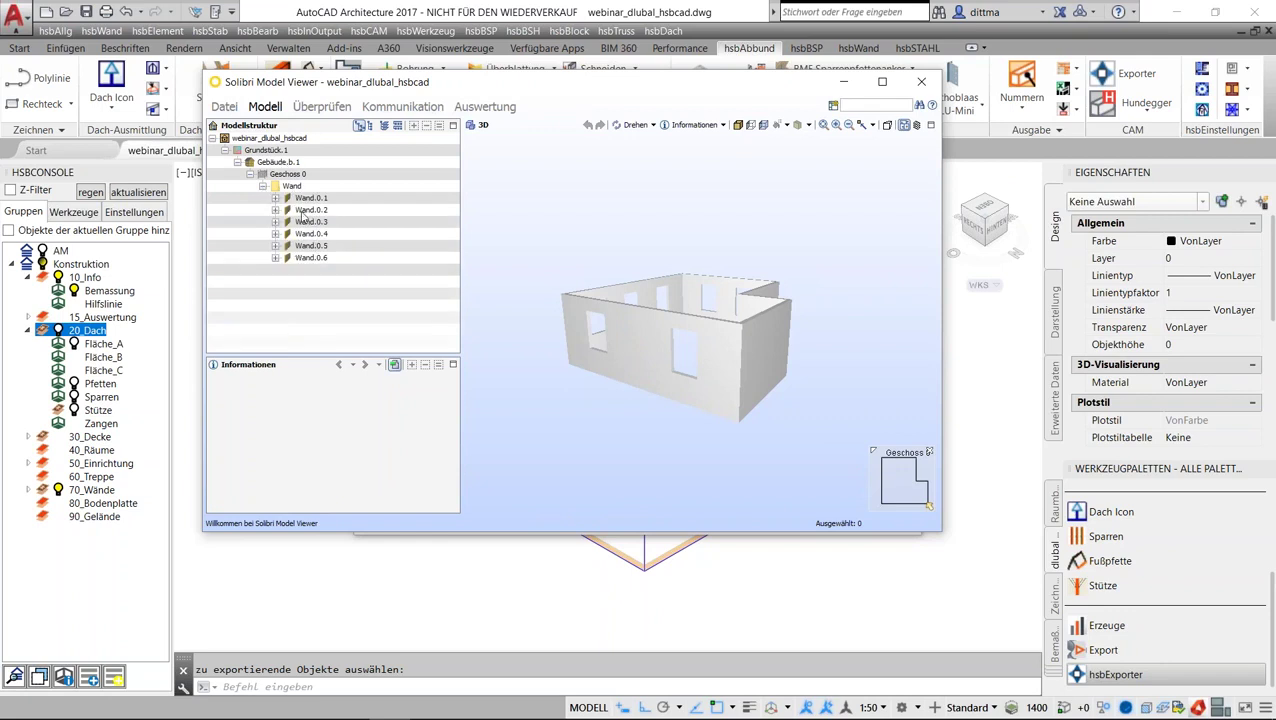
Step: Inspect walls Wand.0.2 through Wand.0.5 in the 3D view
left_click(304, 211)
left_click(306, 222)
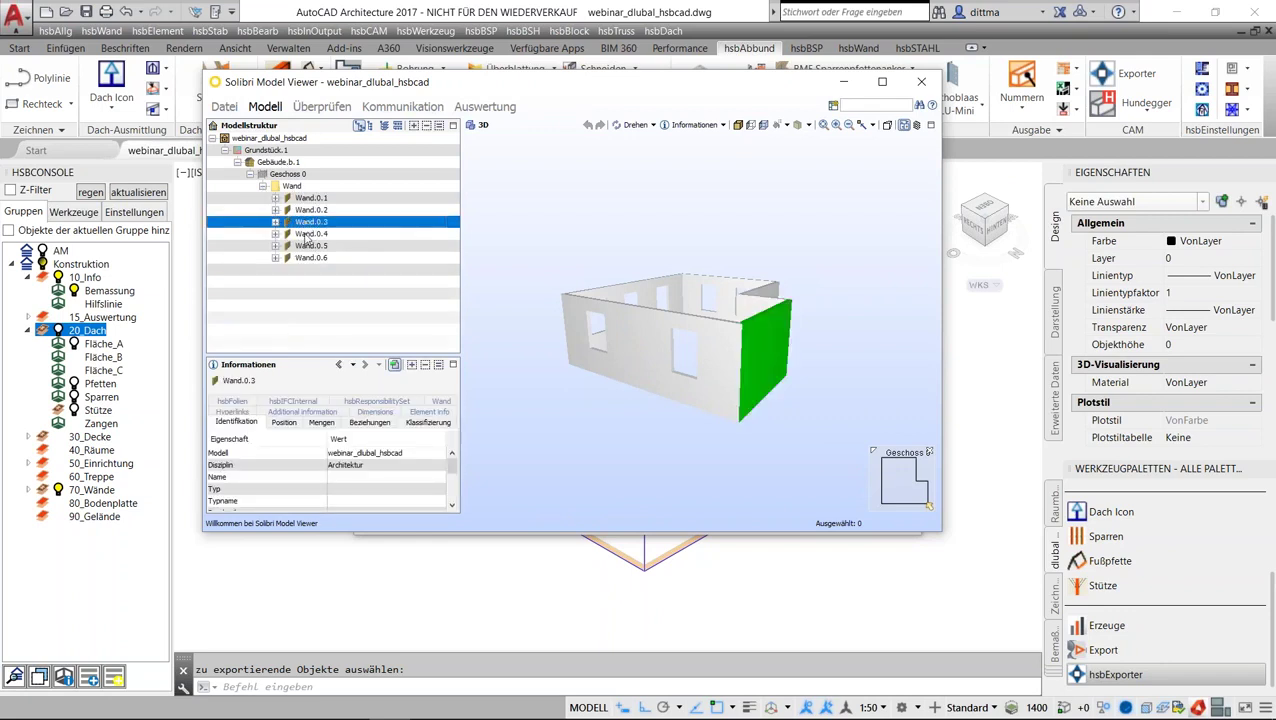
left_click(307, 234)
left_click(309, 246)
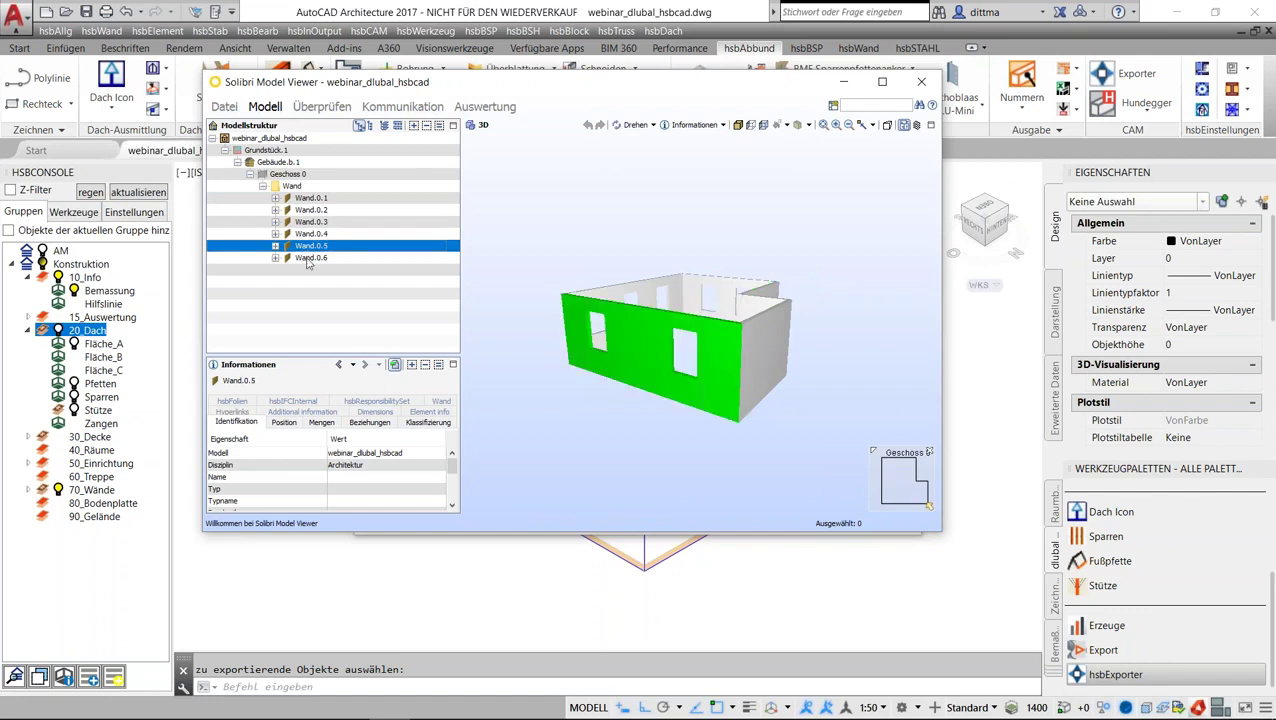
Step: Inspect Wand.0.5's component Gebäudekomponenteil.0.5.1, rotate the model, then close Solibri
left_click(275, 246)
left_click(288, 258)
left_click(376, 270)
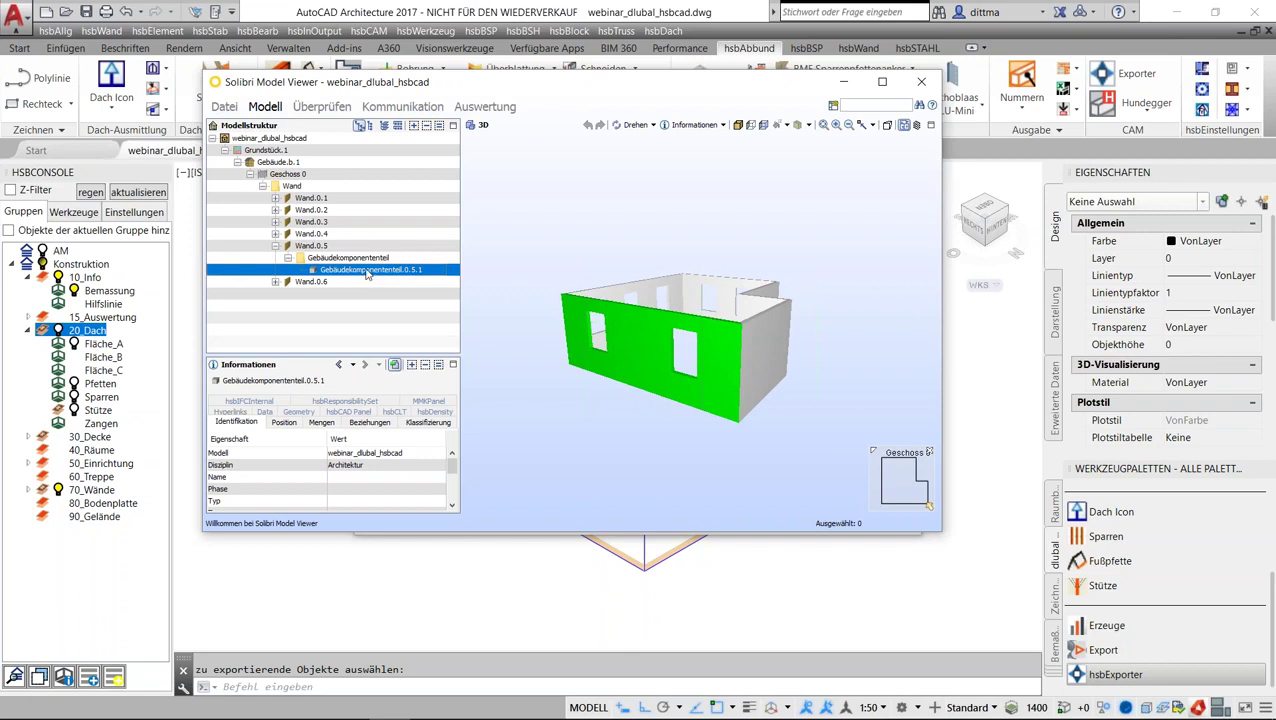
left_click_drag(745, 391, 763, 305)
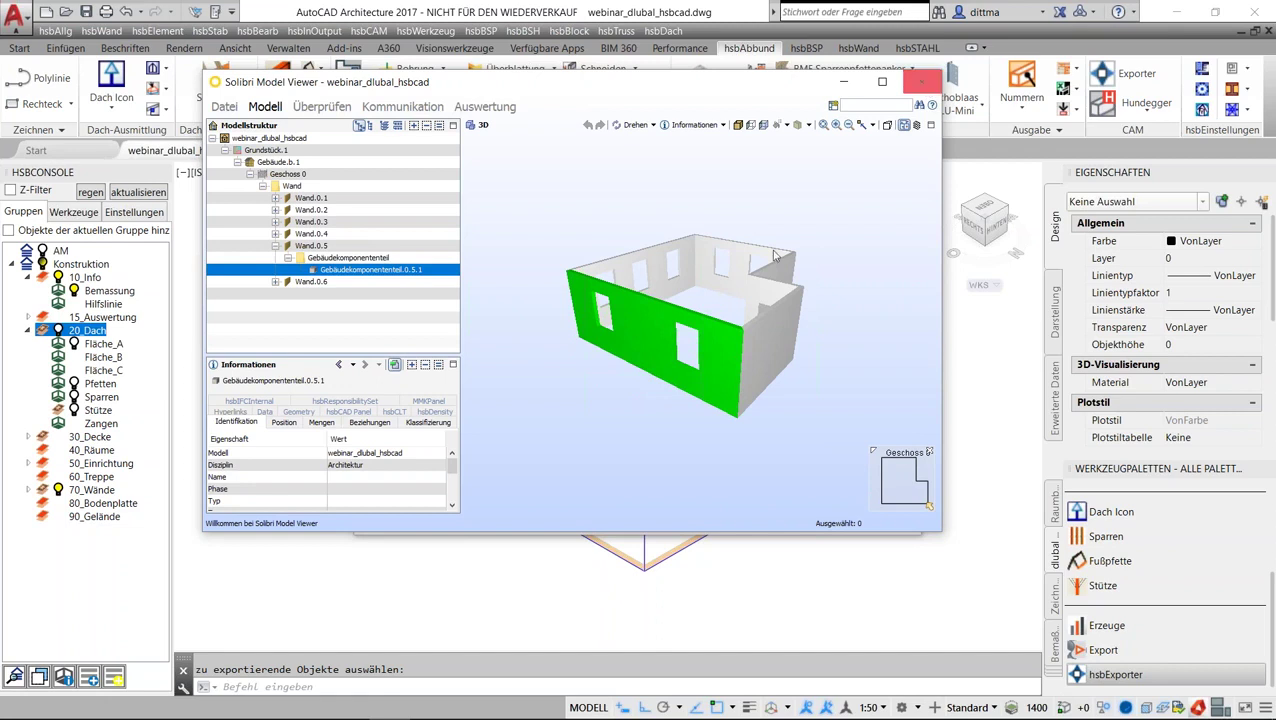
key("alt+F4")
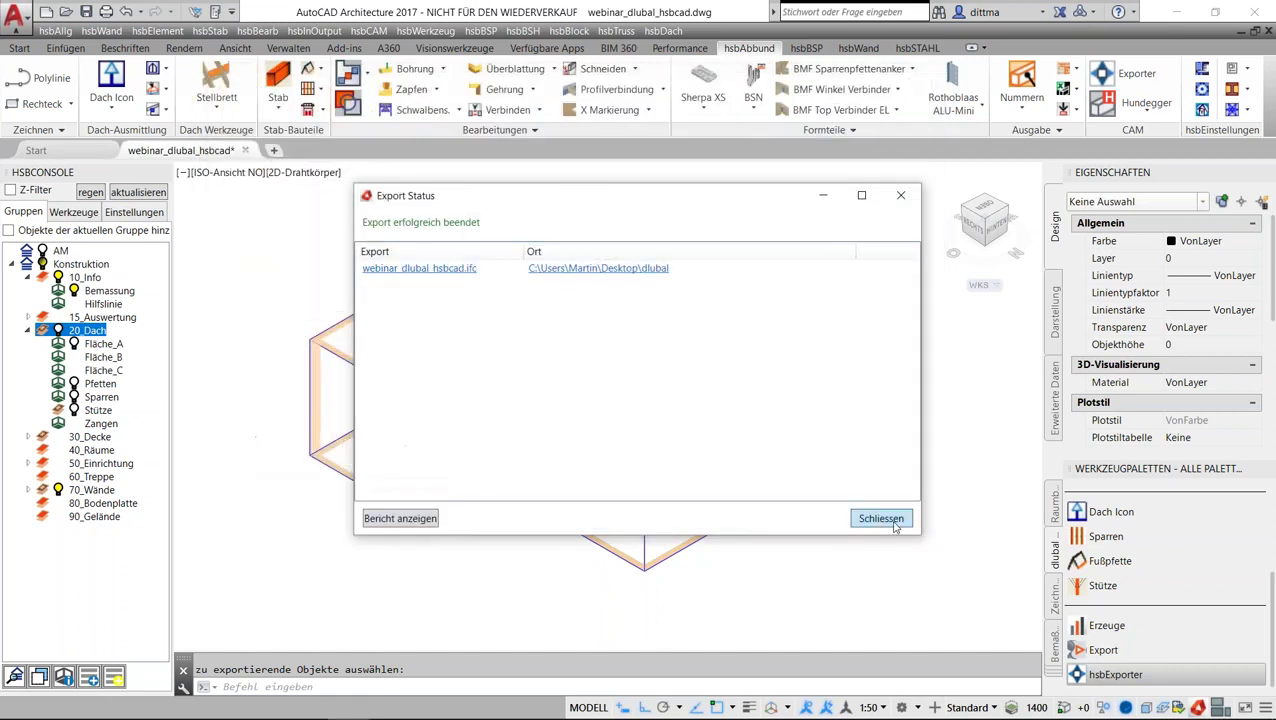
Step: Close Export Status and activate the AM and 20_Dach groups to show the roof framing
left_click(893, 522)
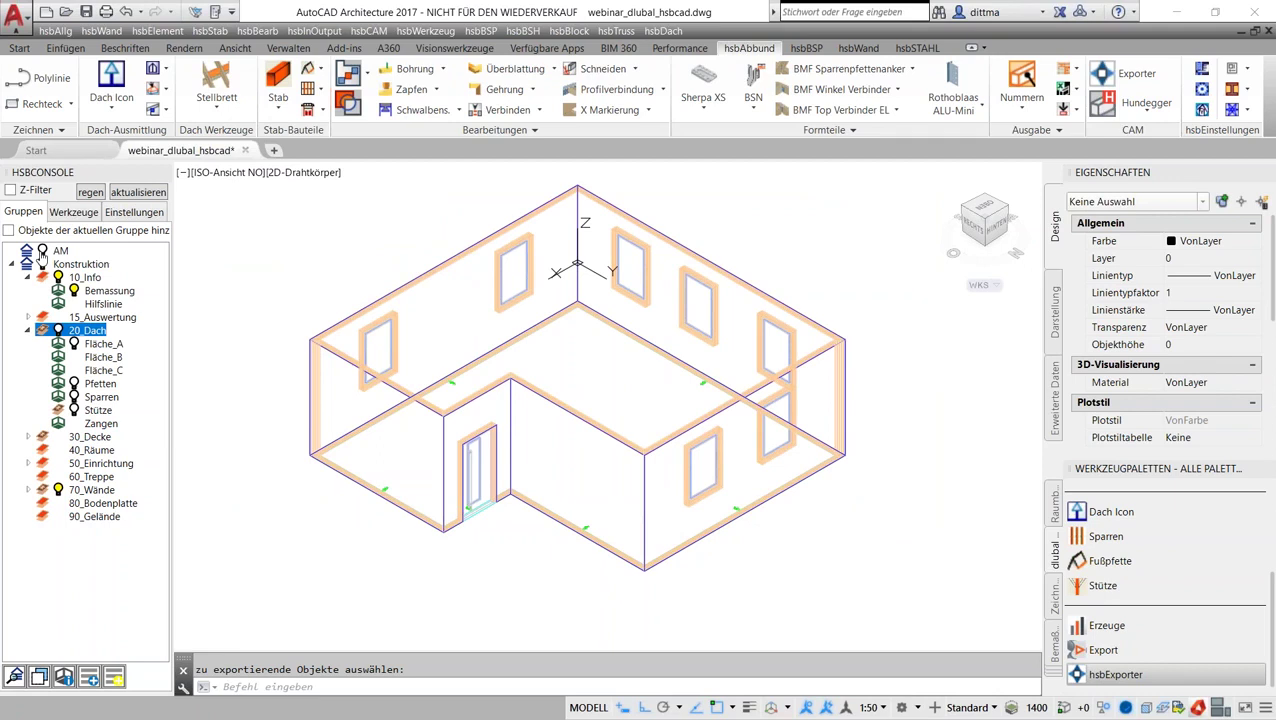
left_click(41, 253)
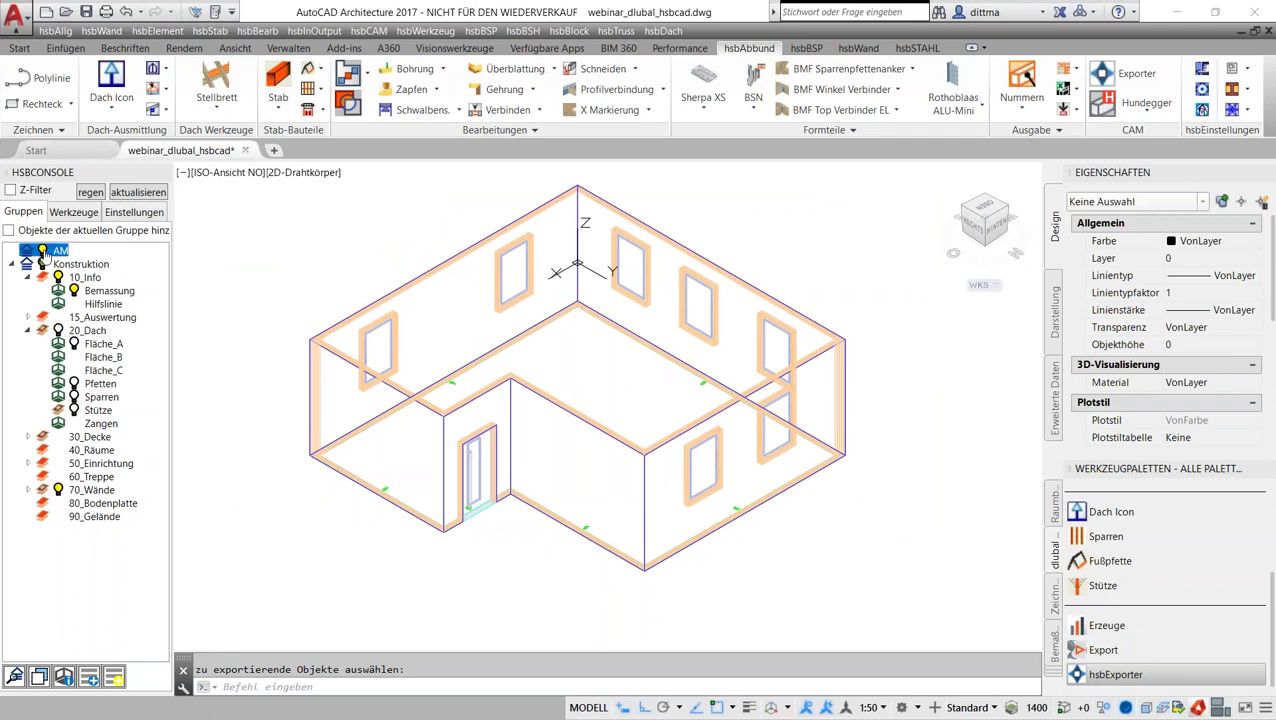
left_click(58, 332)
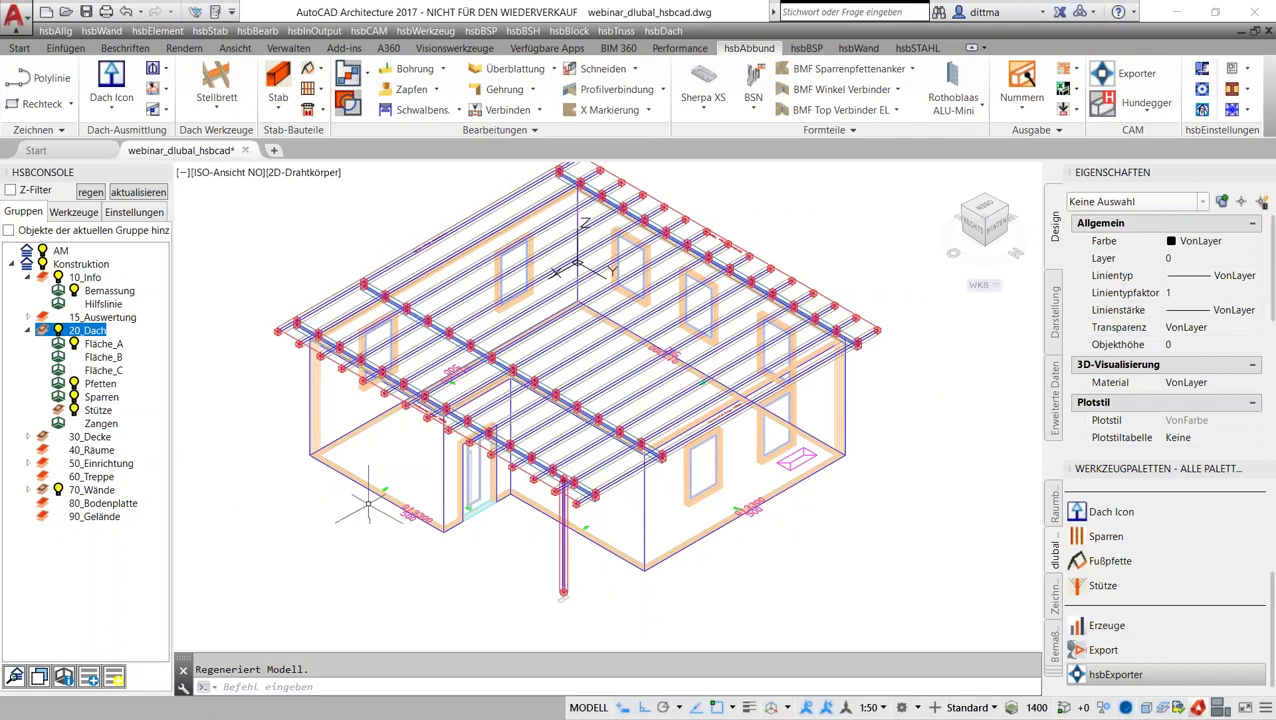
mouse_move(505, 616)
middle_mouse_down()
mouse_move(526, 614)
mouse_move(550, 636)
middle_mouse_up()
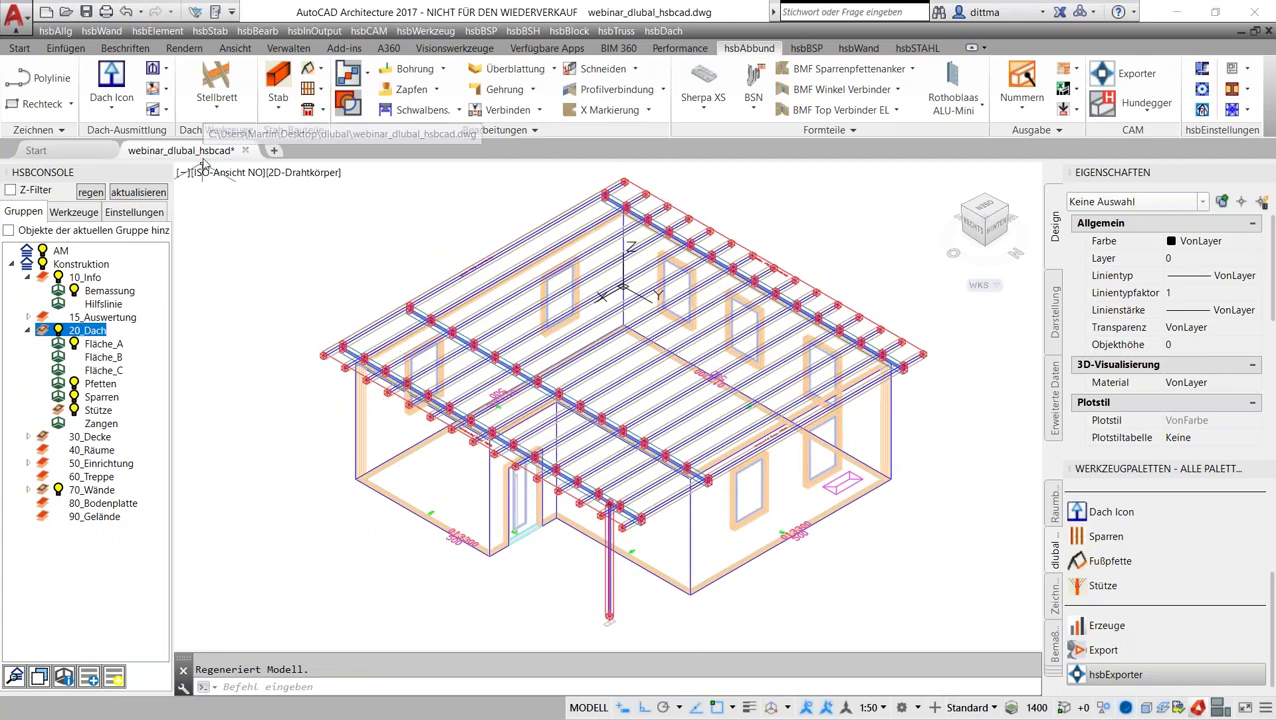
mouse_move(180, 150)
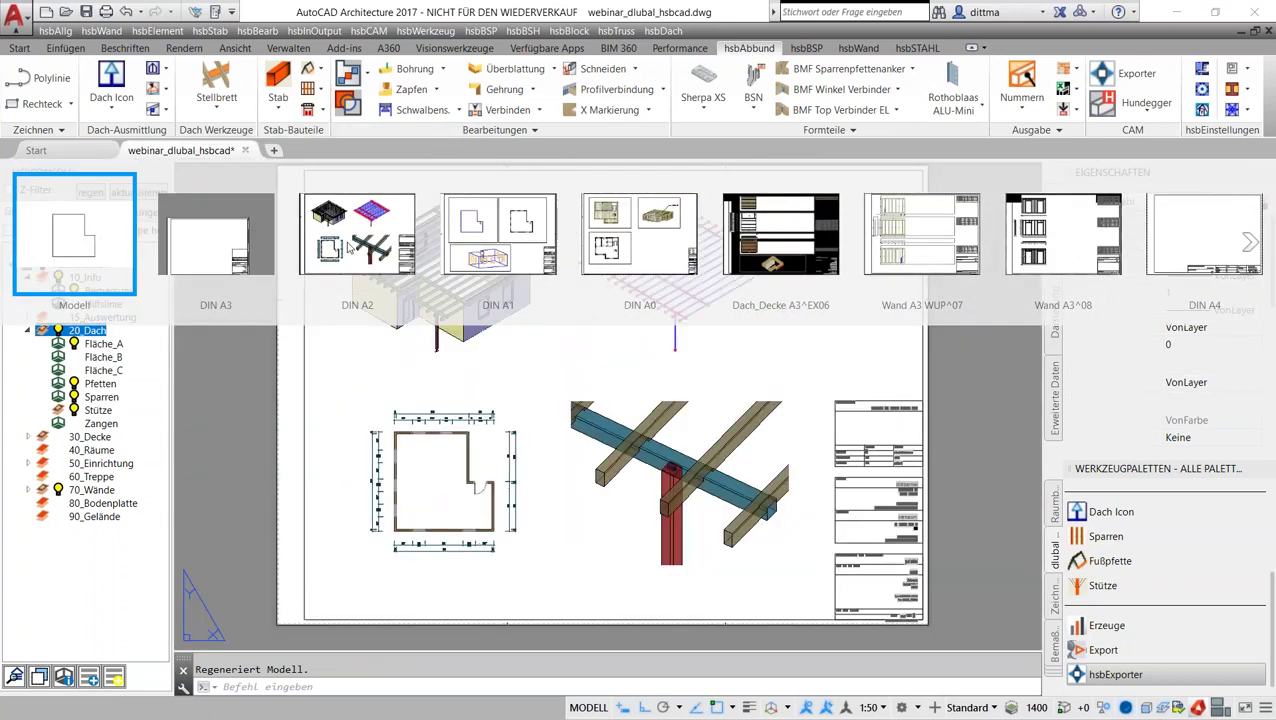
Step: Open the DIN A2 layout sheet and zoom around it
left_click(215, 235)
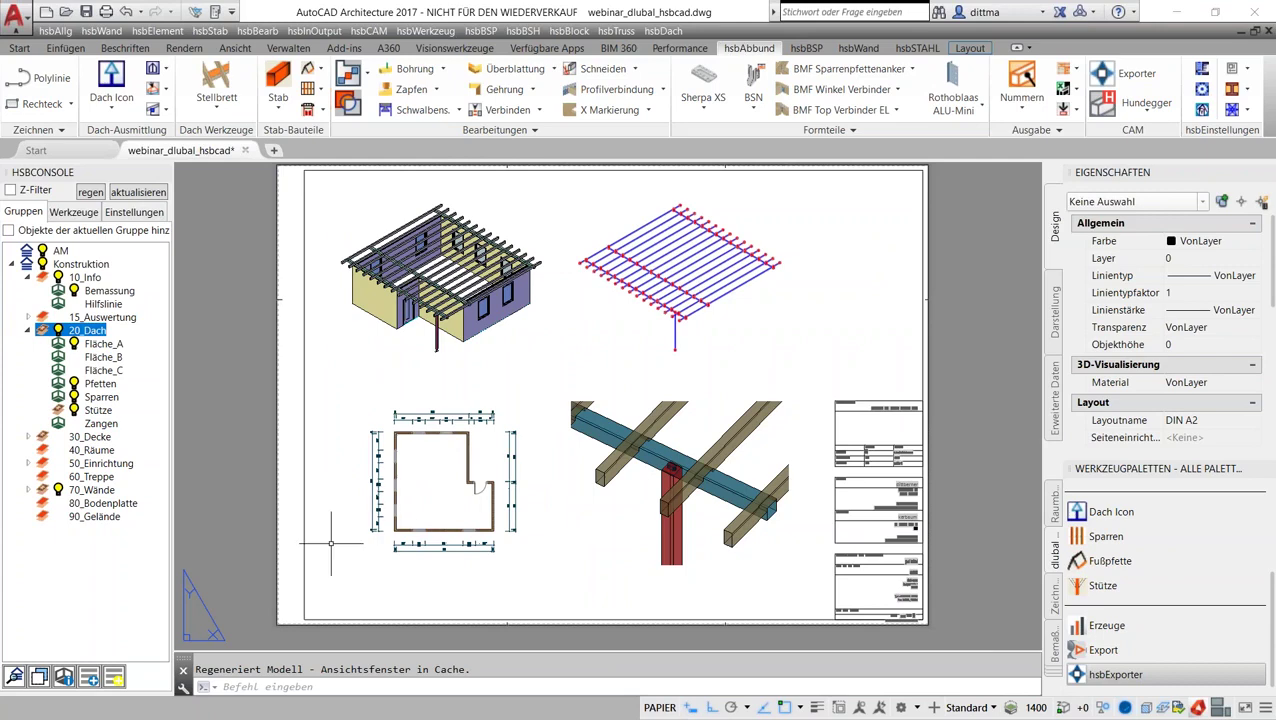
scroll(395, 490, "up", 4)
middle_click_drag(446, 494, 462, 478)
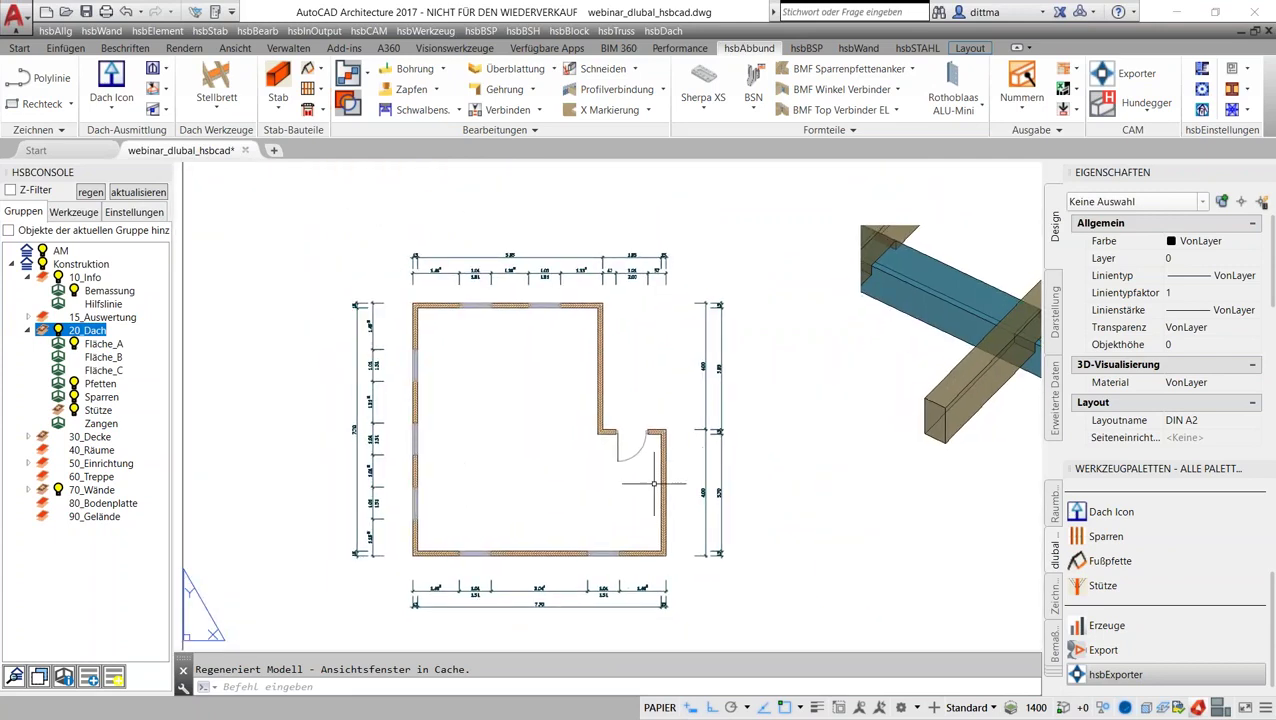
scroll(491, 422, "down", 2)
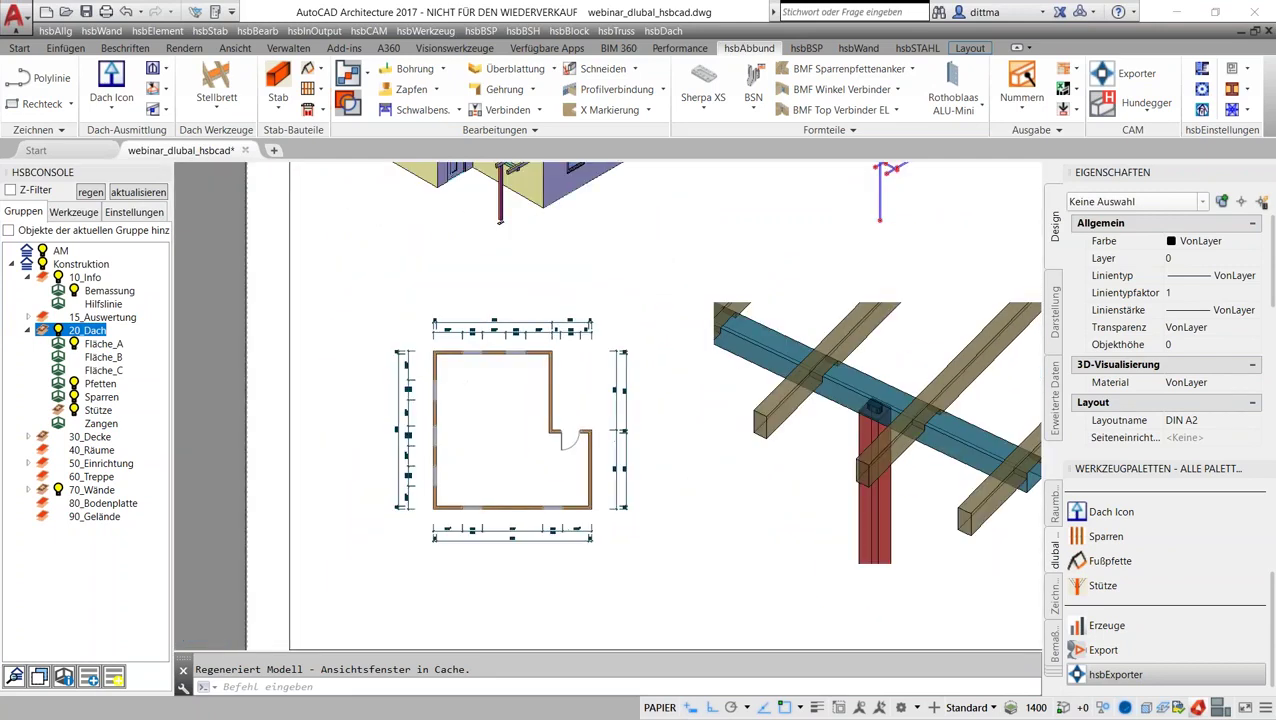
scroll(491, 422, "down", 3)
scroll(522, 350, "up", 1)
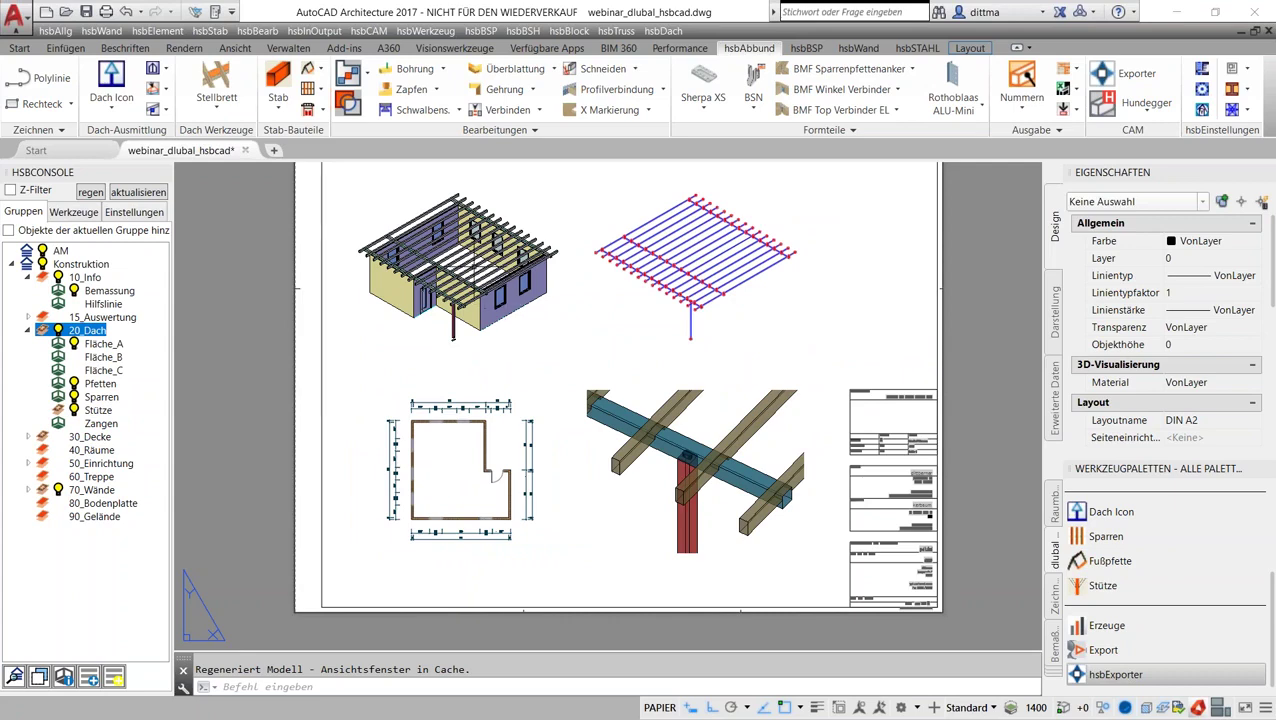
scroll(470, 261, "up", 3)
scroll(470, 261, "up", 1)
scroll(333, 357, "down", 2)
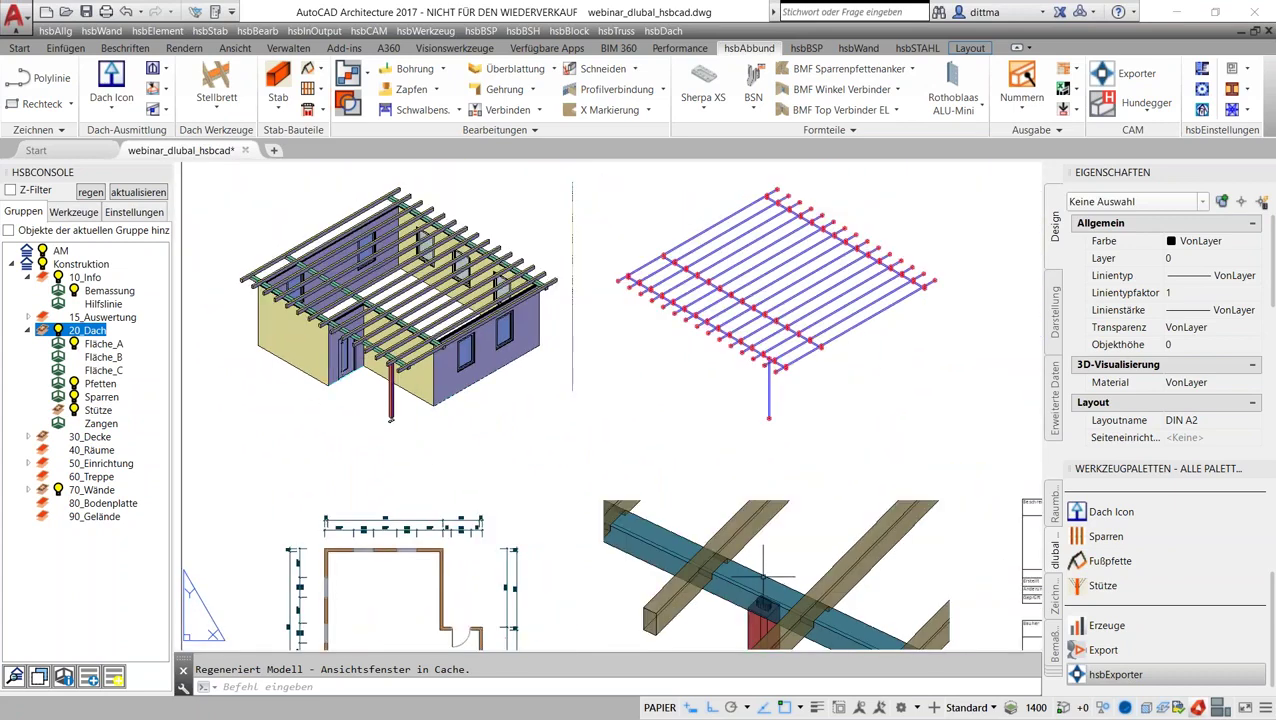
scroll(422, 466, "down", 2)
scroll(450, 425, "down", 1)
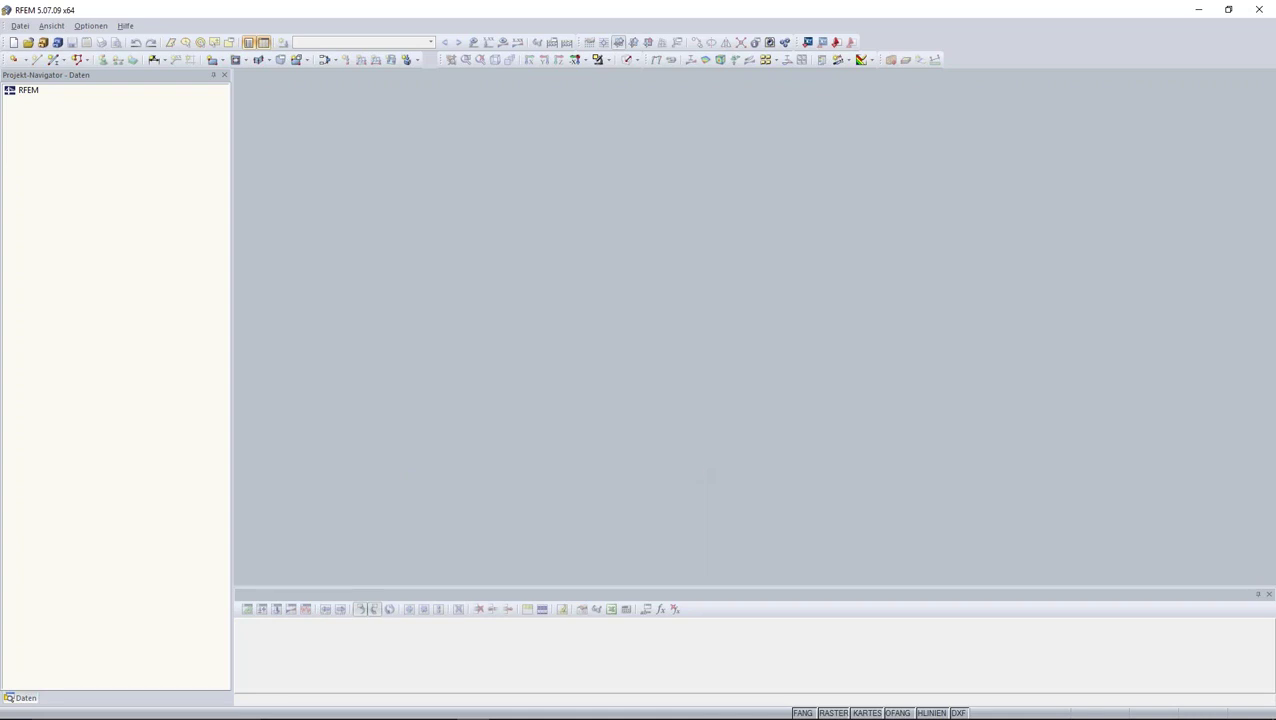
Step: Place the export folder beside RFEM and drag webinar_dlubal_hsbcad.ifc into the workspace
mouse_move(900, 219)
left_mouse_down()
mouse_move(971, 158)
mouse_move(957, 159)
left_mouse_up()
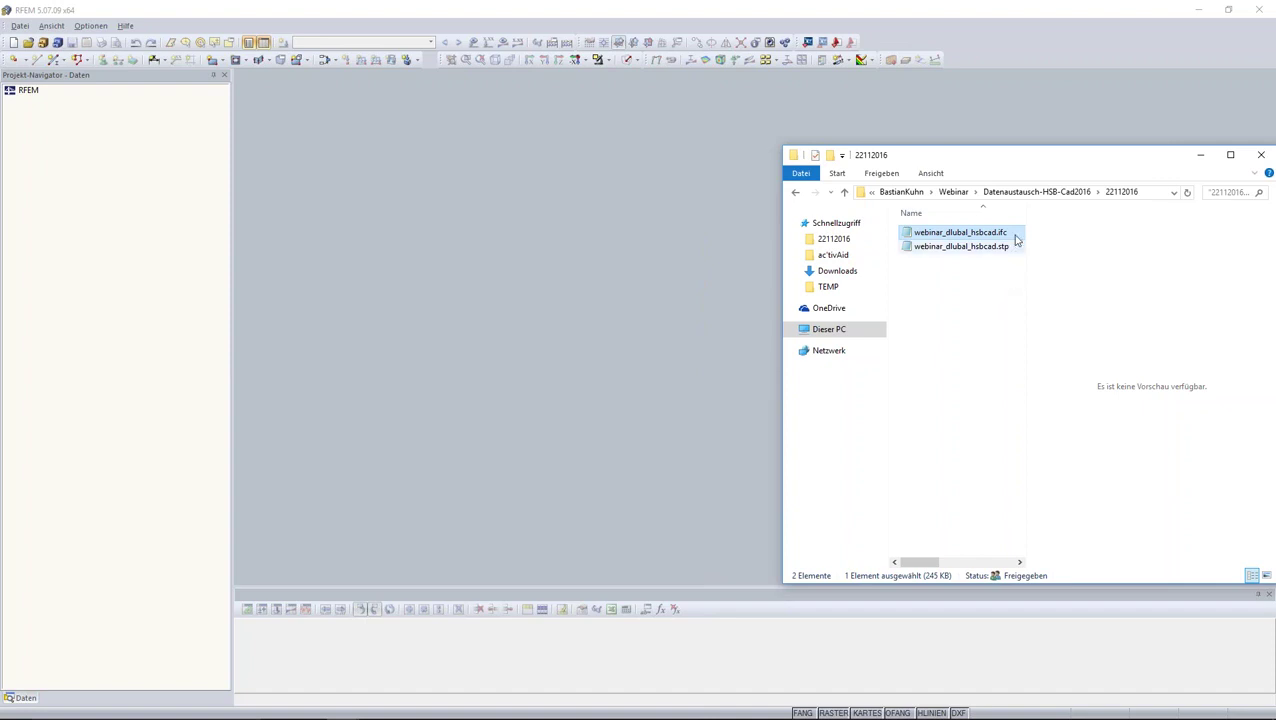
left_click_drag(1040, 157, 1052, 135)
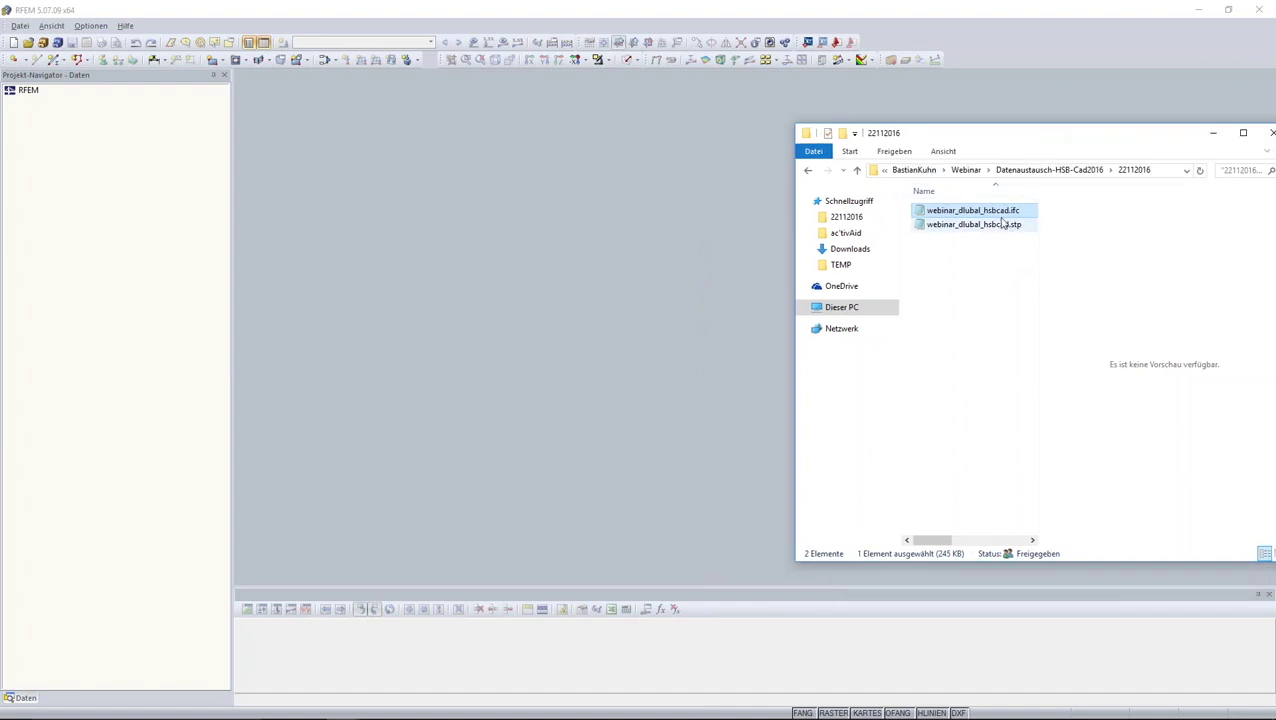
left_click_drag(1000, 212, 589, 290)
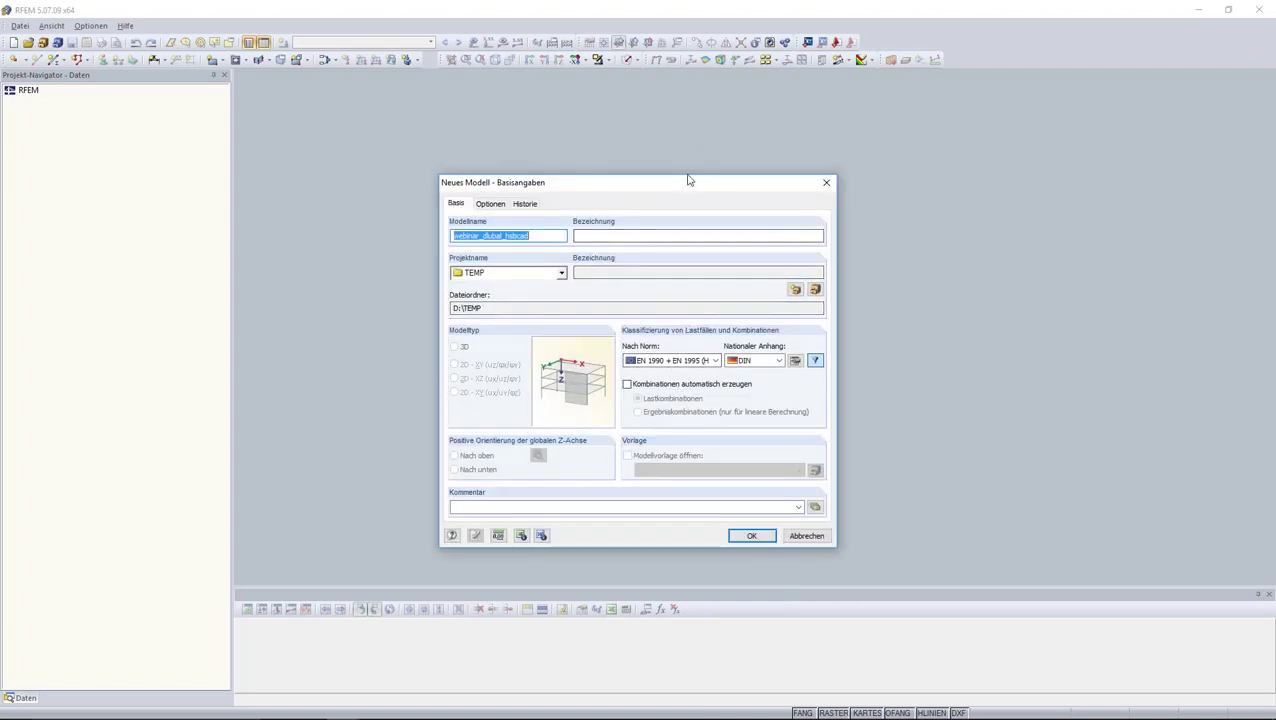
Step: Enable automatic load combinations and the CAD/BIM model option, then create the webinar_dlubal_hsbcad model
left_click_drag(686, 180, 700, 113)
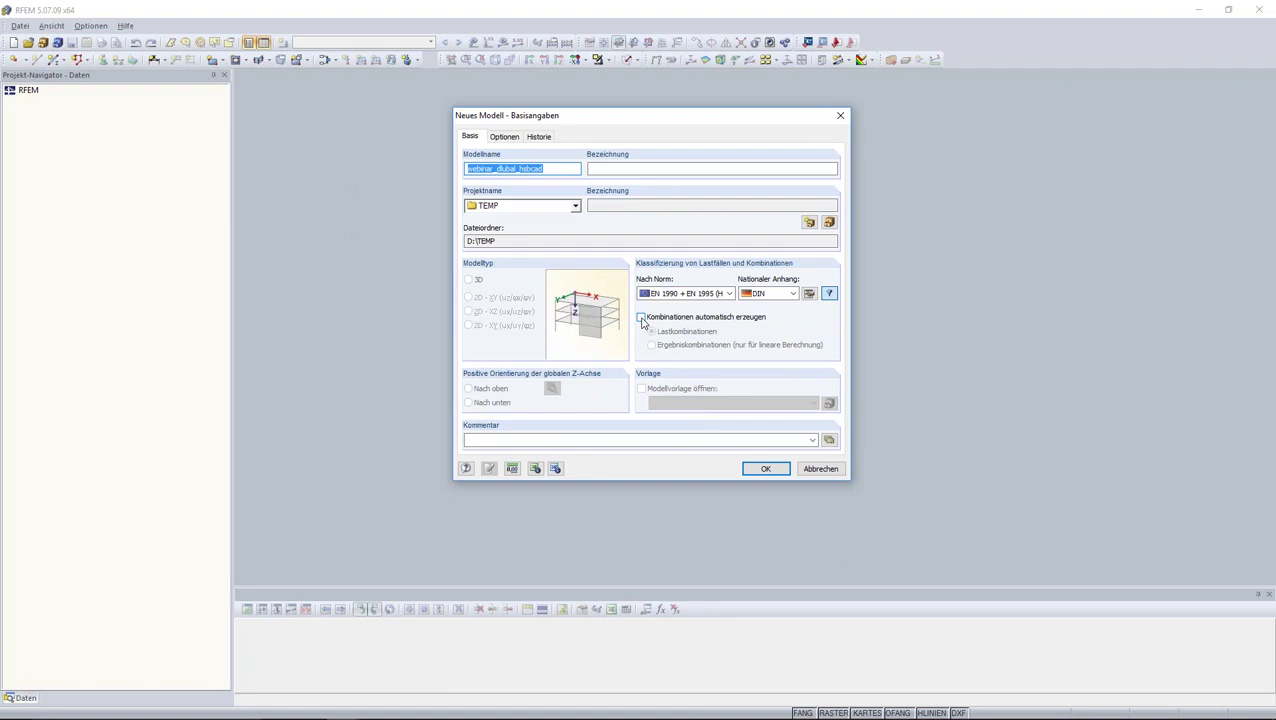
left_click(642, 318)
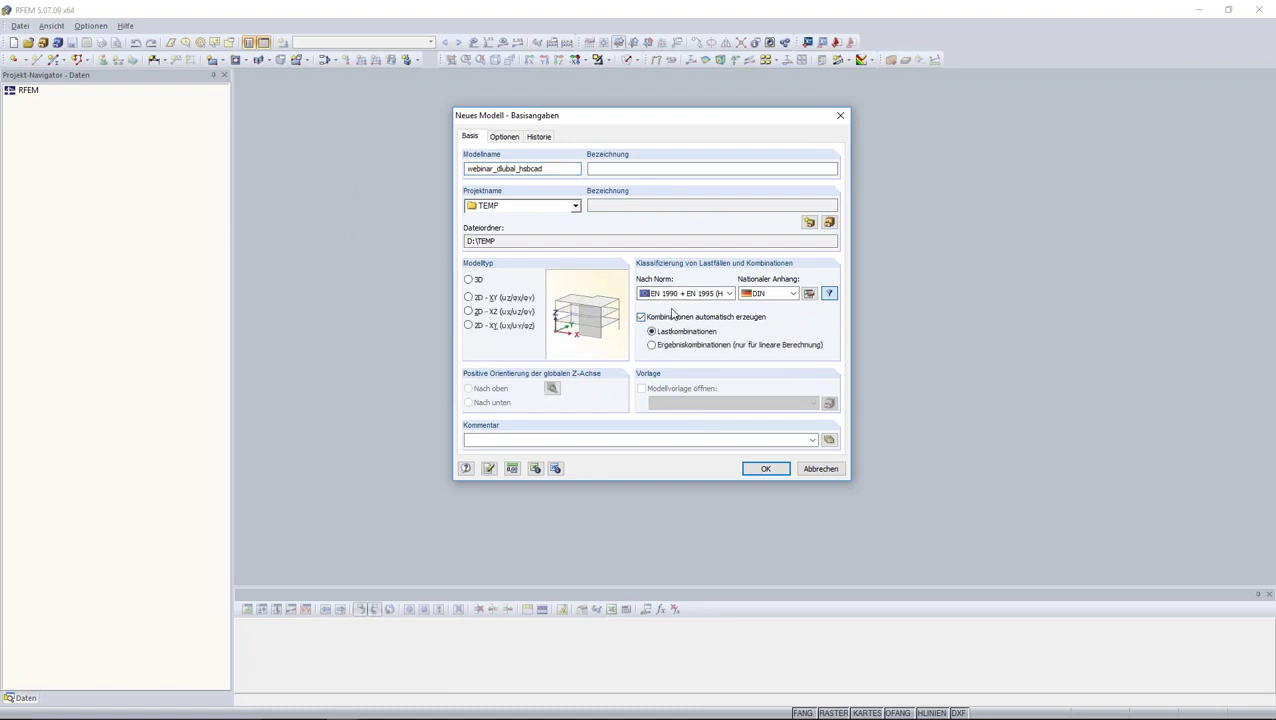
left_click(506, 138)
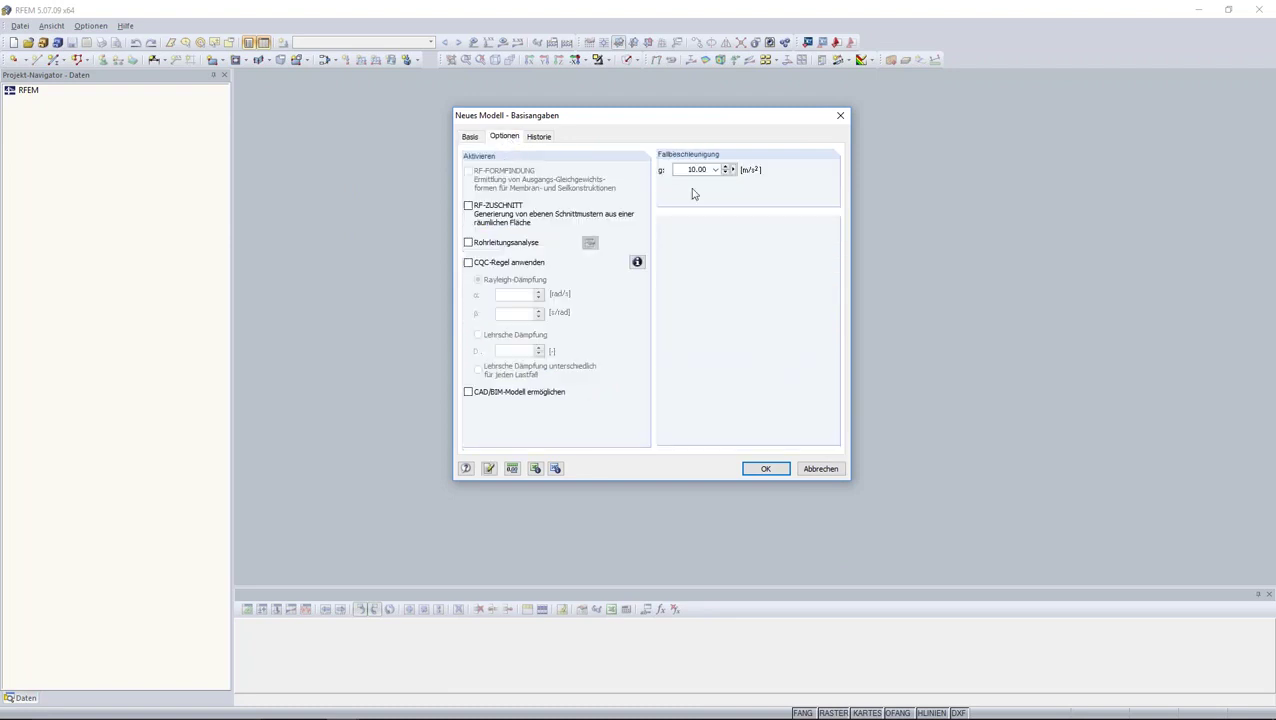
left_click(470, 394)
left_click(760, 470)
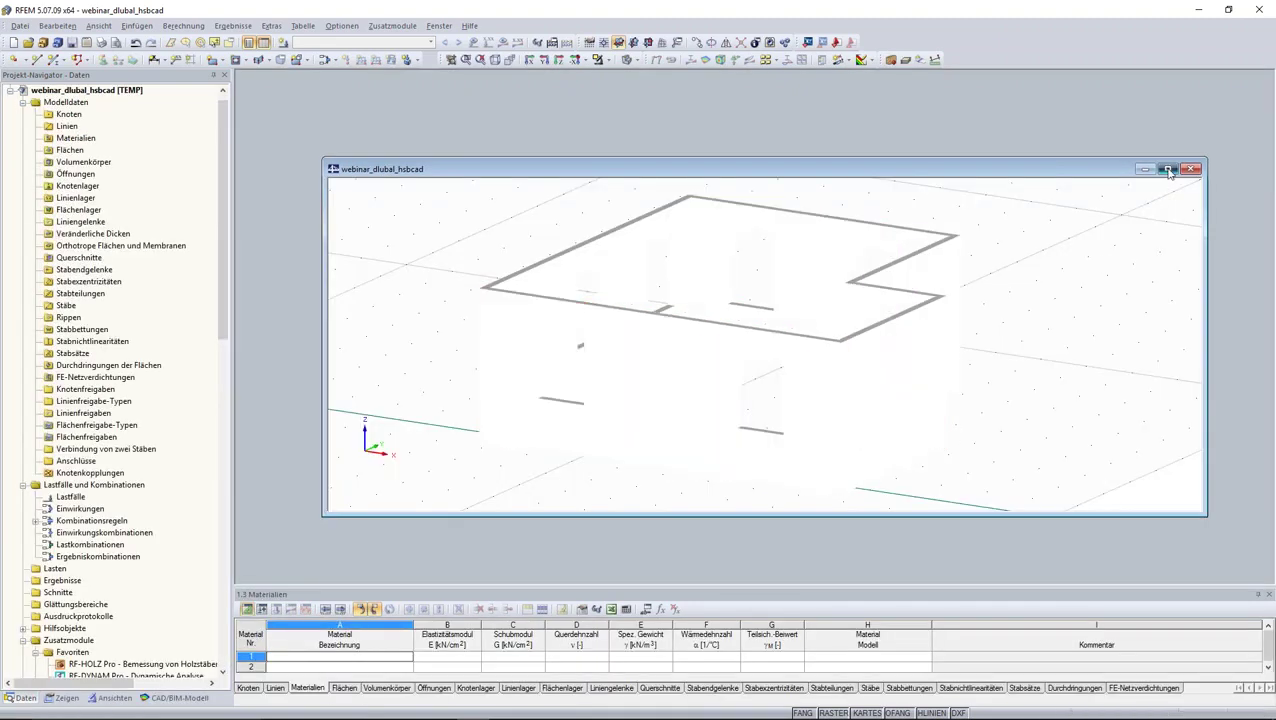
Step: Maximize the model window and show the imported IFC house from the IFC models list
left_click(1169, 170)
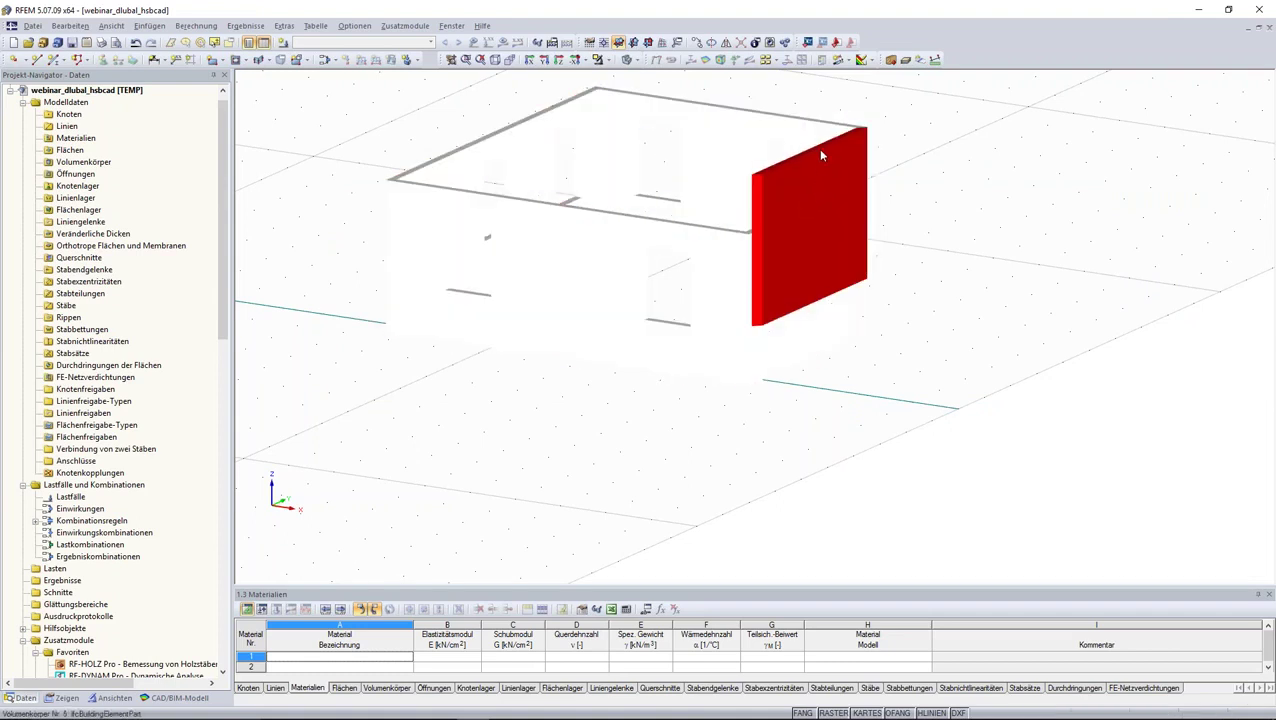
middle_click_drag(703, 151, 604, 421, "ctrl")
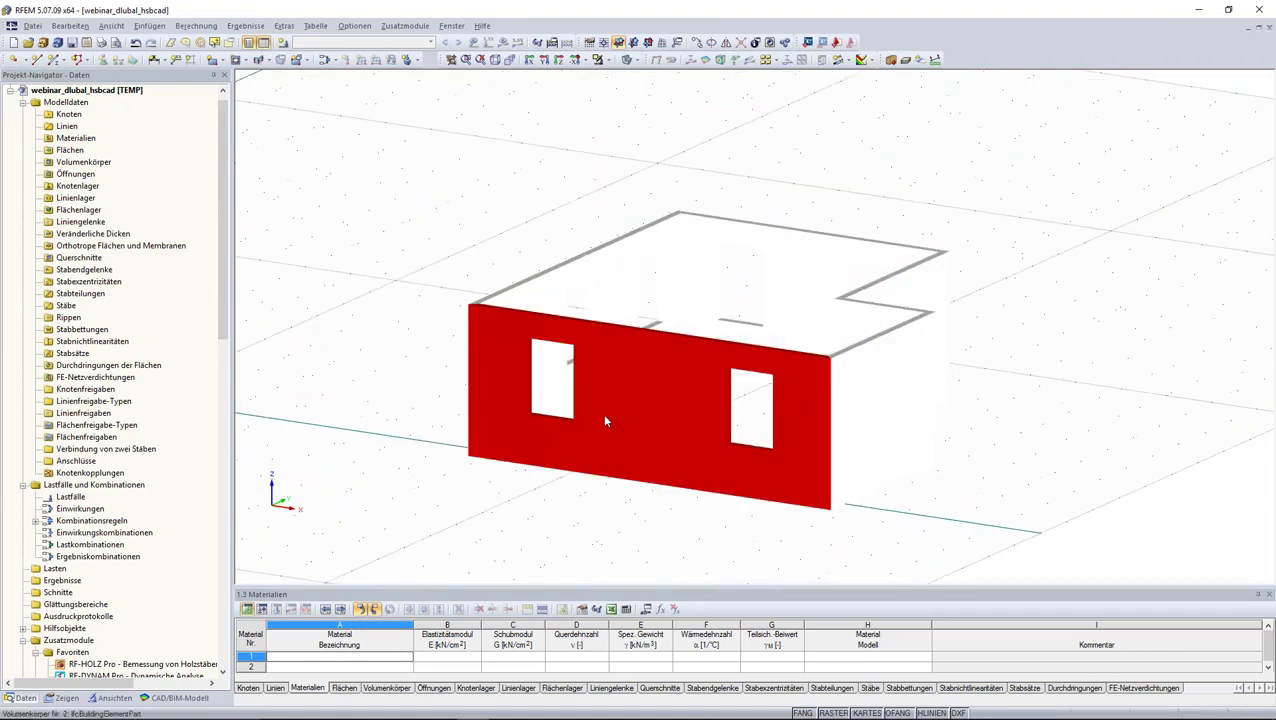
left_click(180, 698)
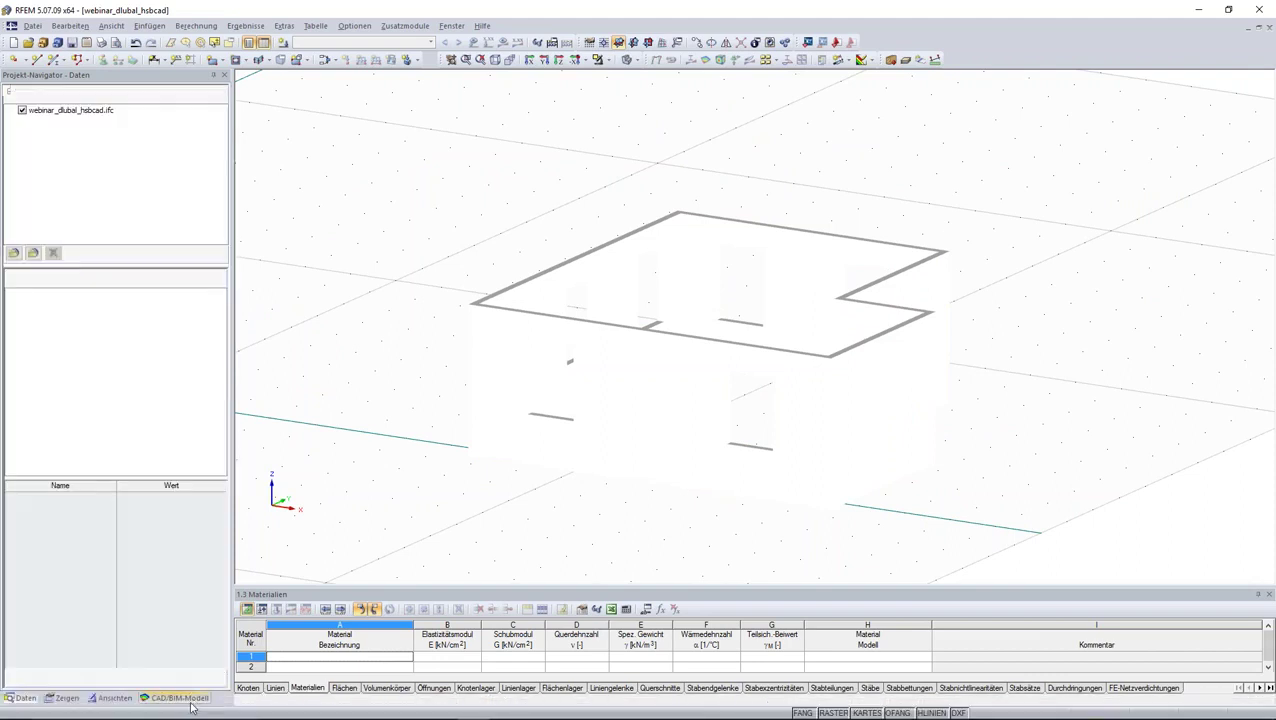
left_click(22, 110)
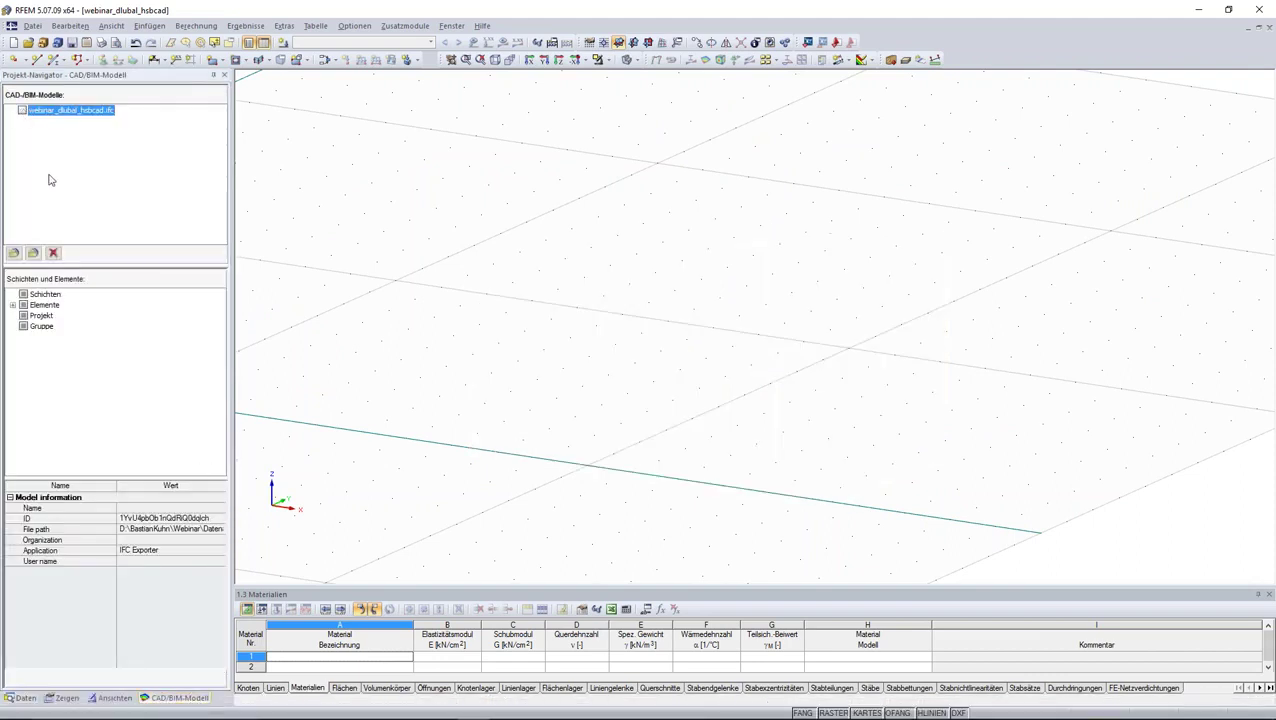
left_click(22, 110)
Step: Expand the six IfcBuildingElementPart wall items and highlight individual walls
left_click(13, 305)
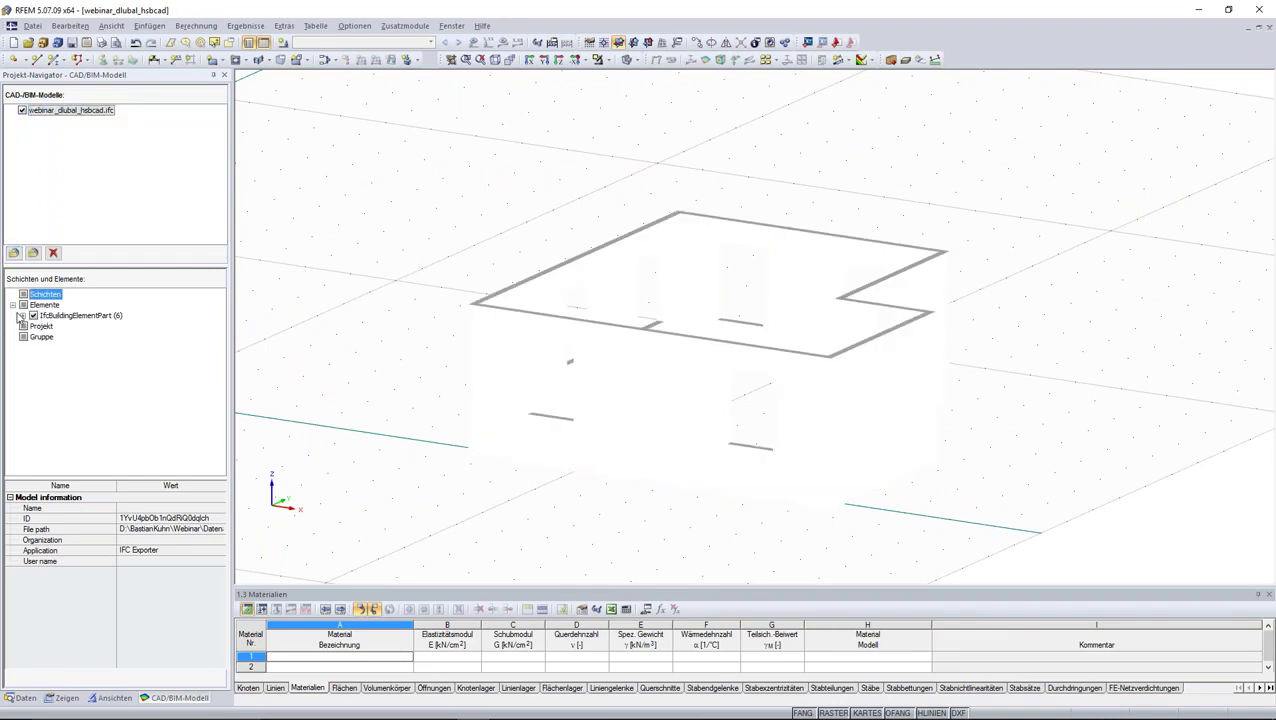
left_click(22, 315)
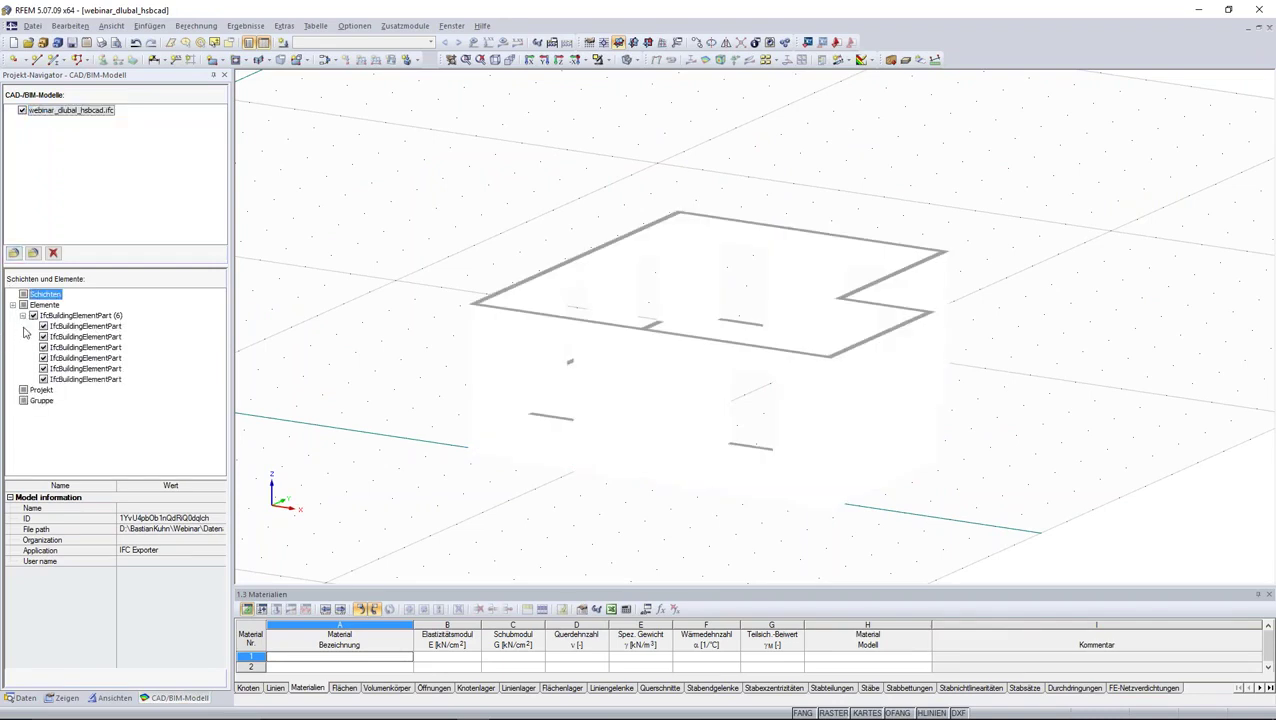
left_click(76, 336)
left_click(78, 347)
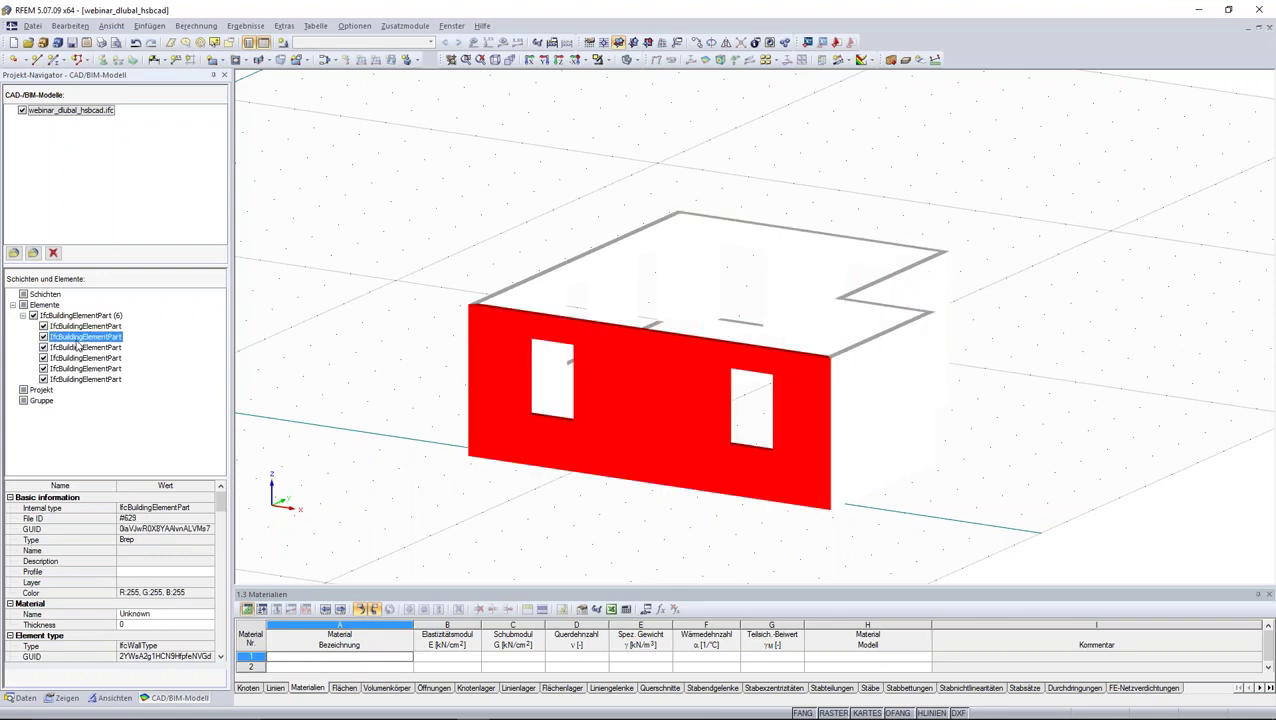
left_click(82, 369)
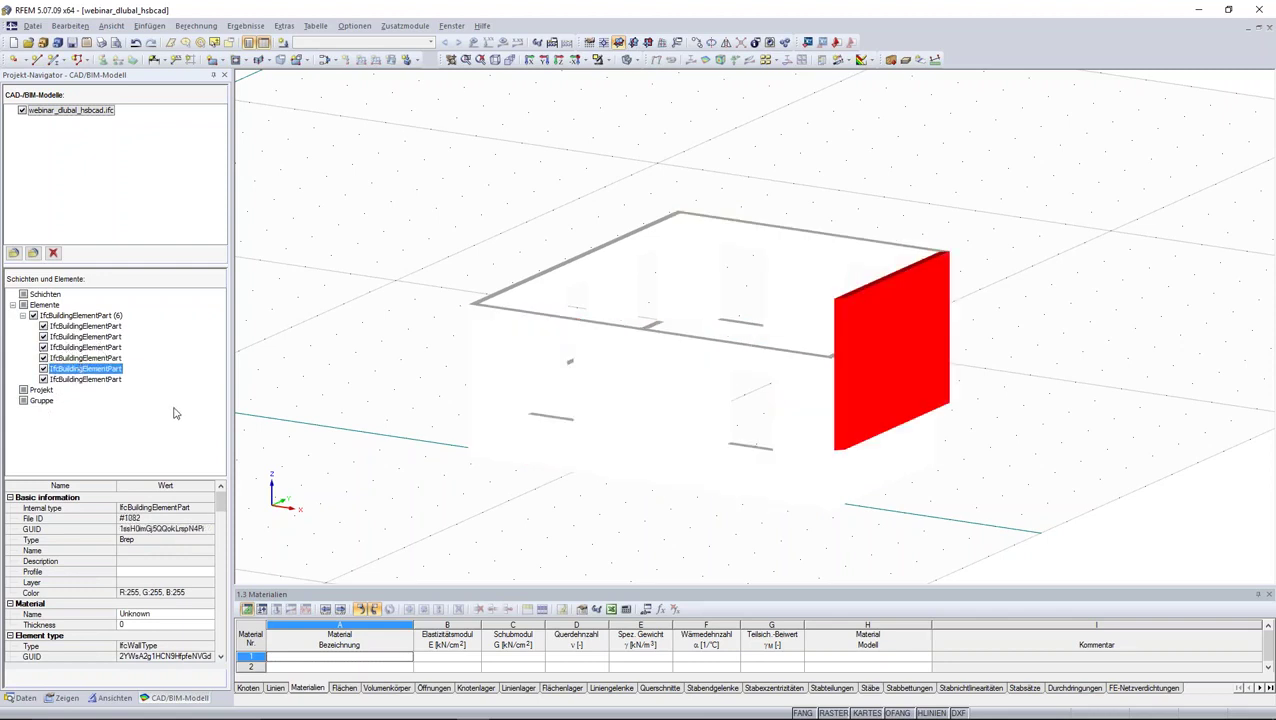
middle_click_drag(392, 398, 480, 360, "ctrl")
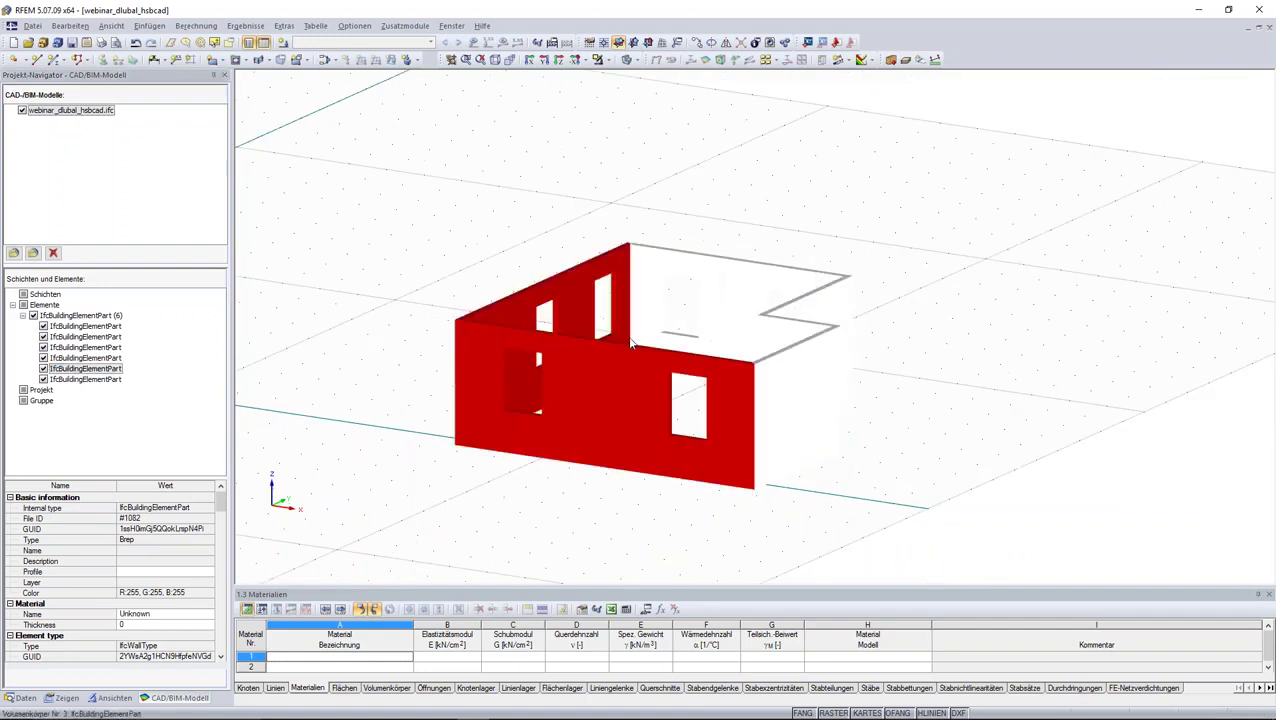
Step: Window-select all six wall solids and choose Flächen erzeugen
mouse_move(397, 170)
left_mouse_down()
mouse_move(937, 488)
mouse_move(1003, 555)
left_mouse_up()
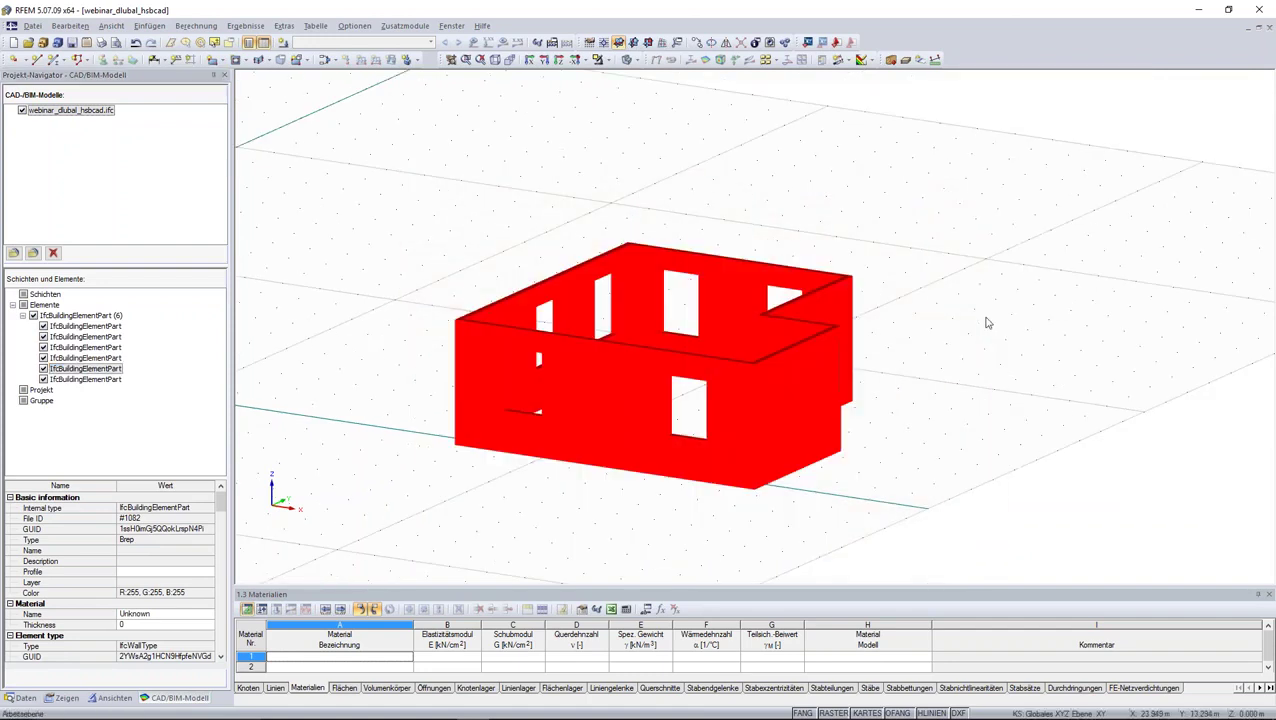
right_click(816, 339)
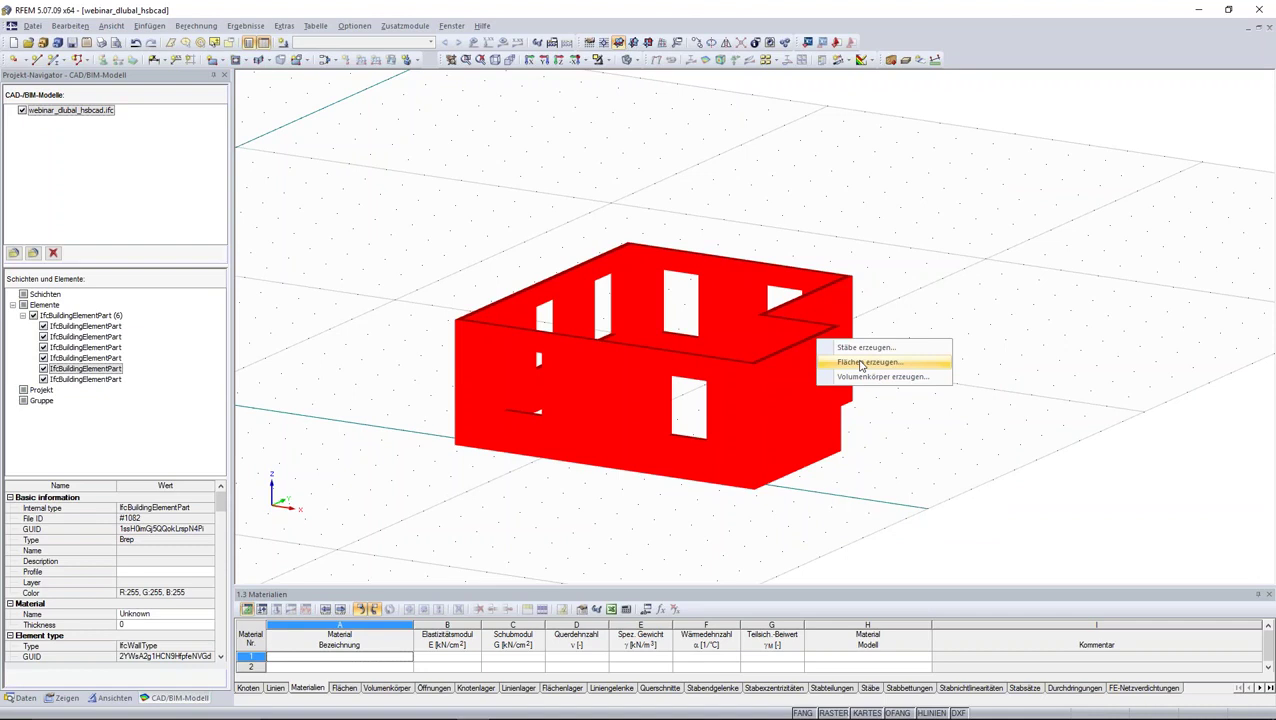
left_click(861, 363)
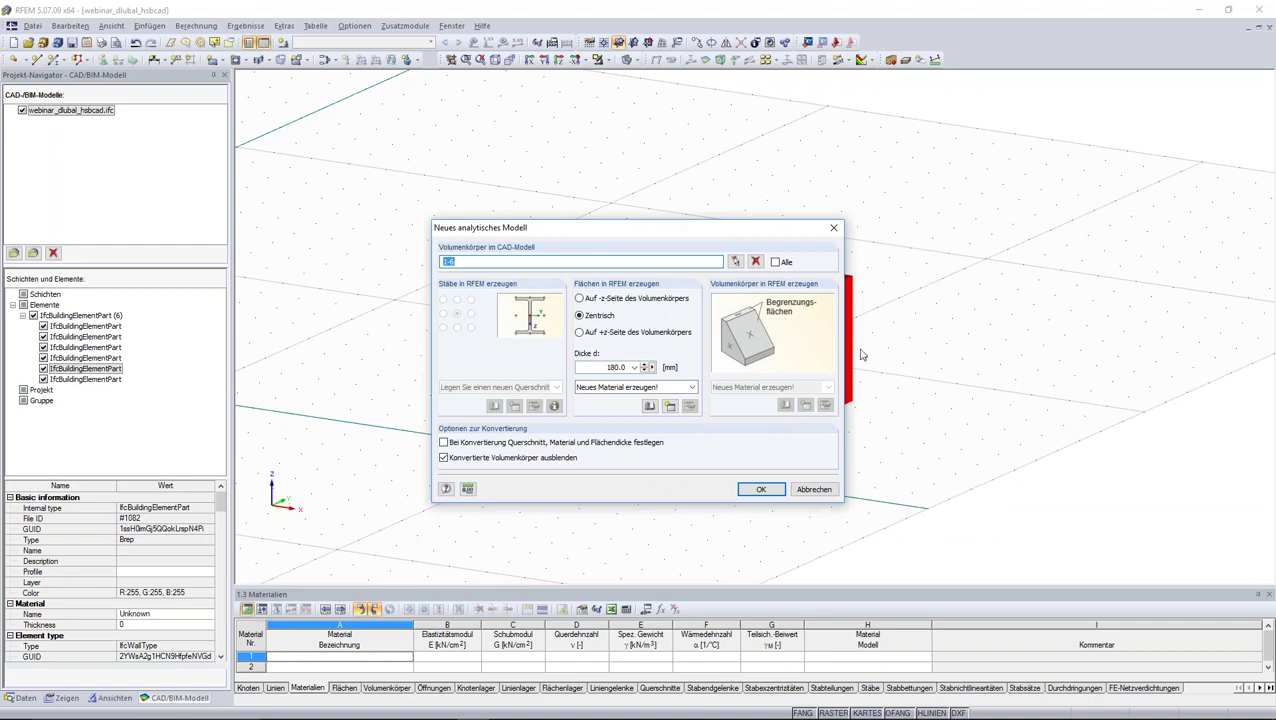
Step: Convert the wall solids into centred surfaces 180.0 mm thick
left_click_drag(749, 231, 886, 213)
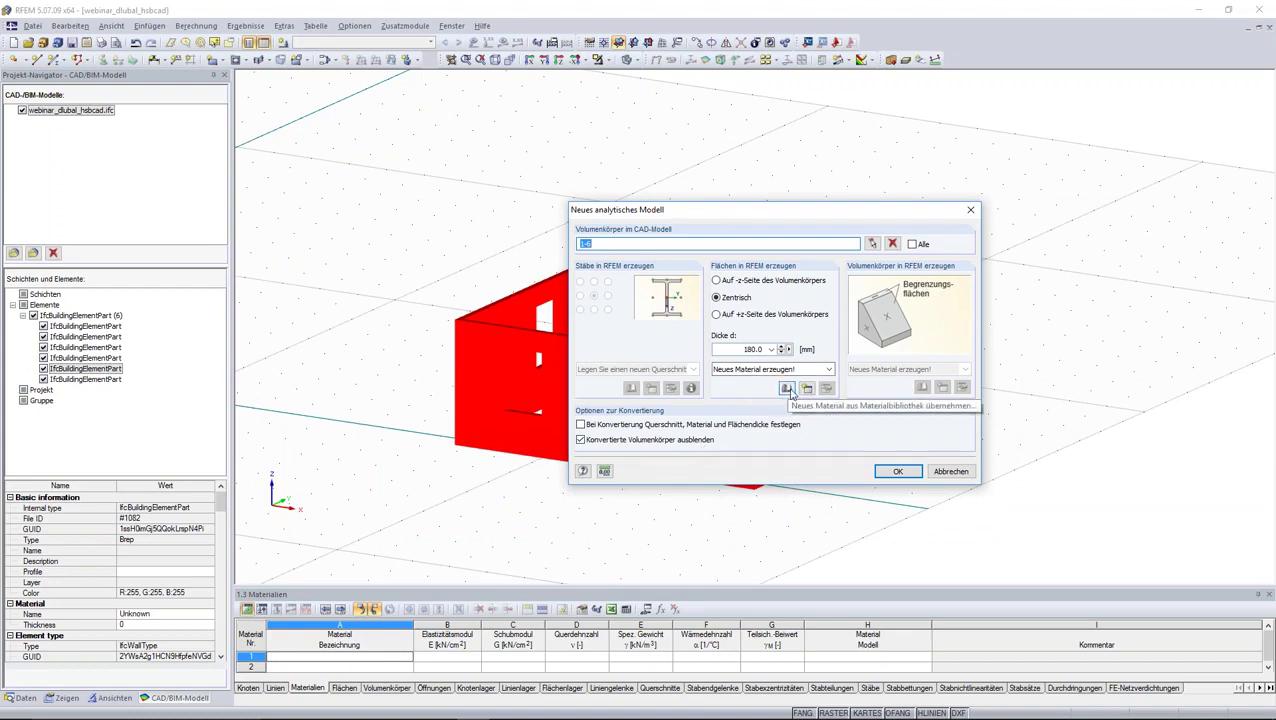
double_click(745, 349)
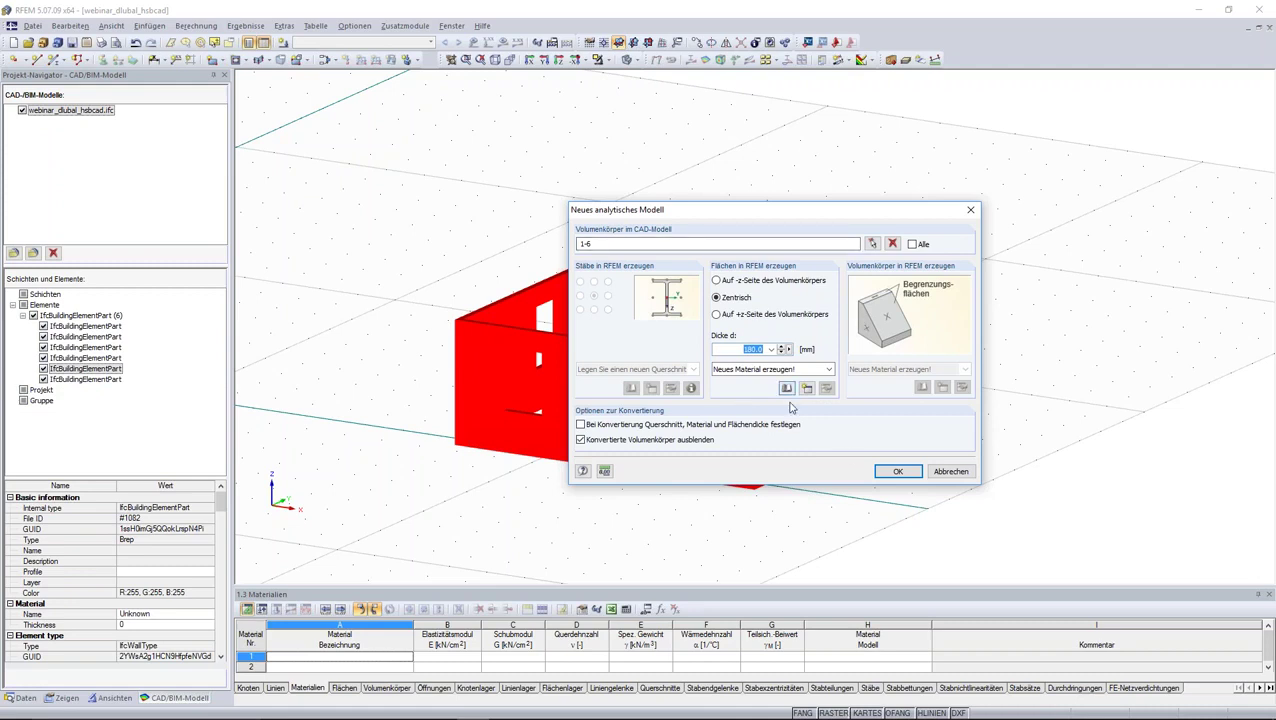
left_click(896, 472)
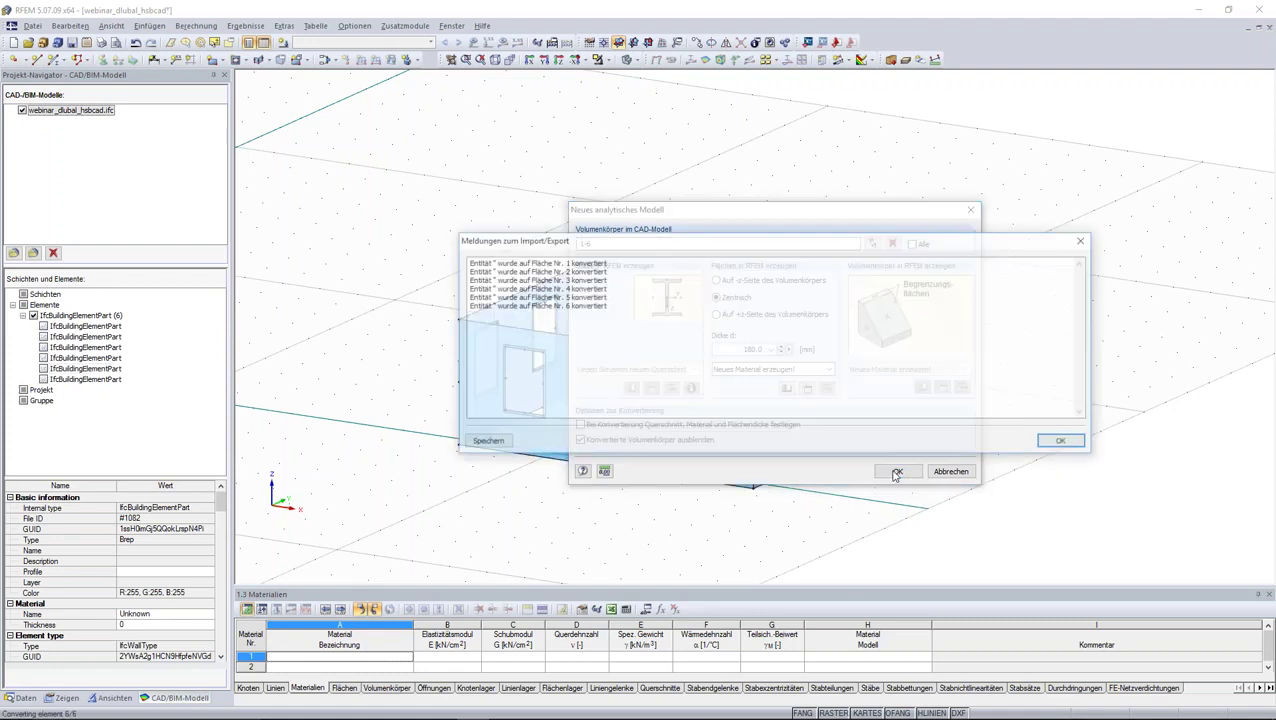
left_click(1060, 442)
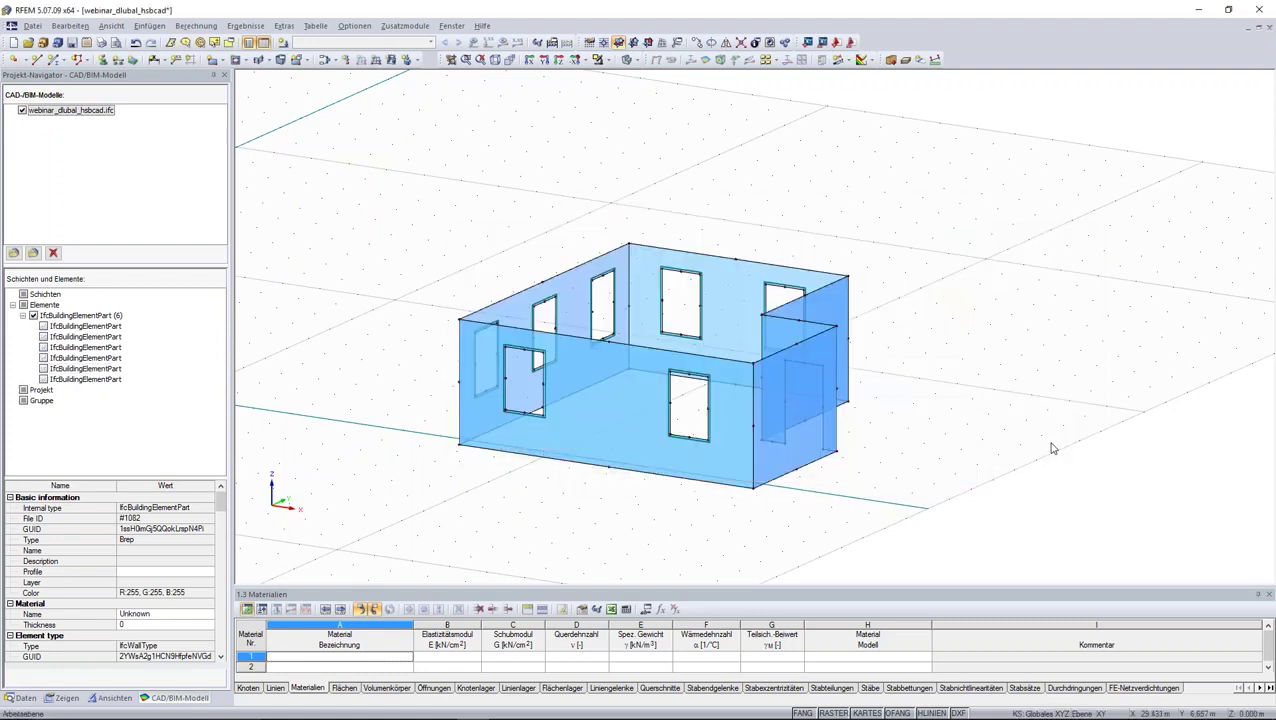
middle_click_drag(961, 333, 937, 353, "ctrl")
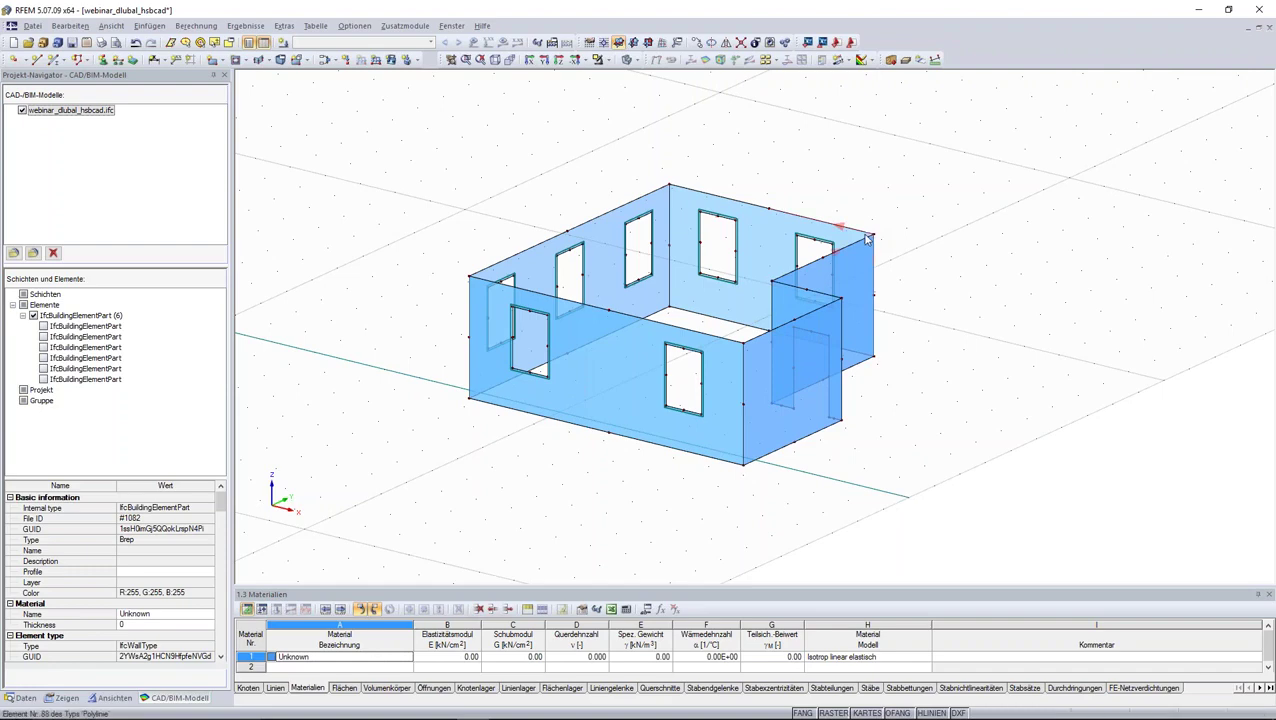
mouse_move(920, 333)
middle_mouse_down("ctrl")
mouse_move(462, 317)
mouse_move(740, 308)
middle_mouse_up("ctrl")
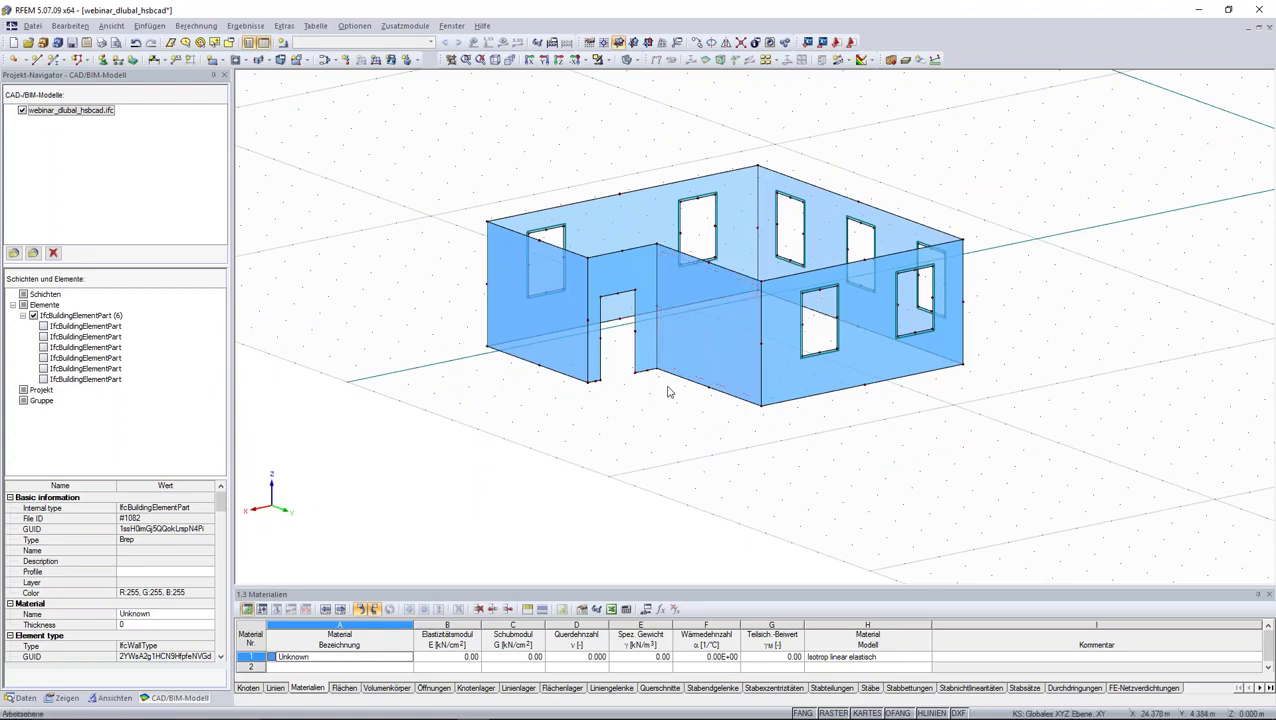
Step: Add Gelenkig (hinged) line supports by window-selecting the walls' bottom edges in front elevation
left_click(118, 59)
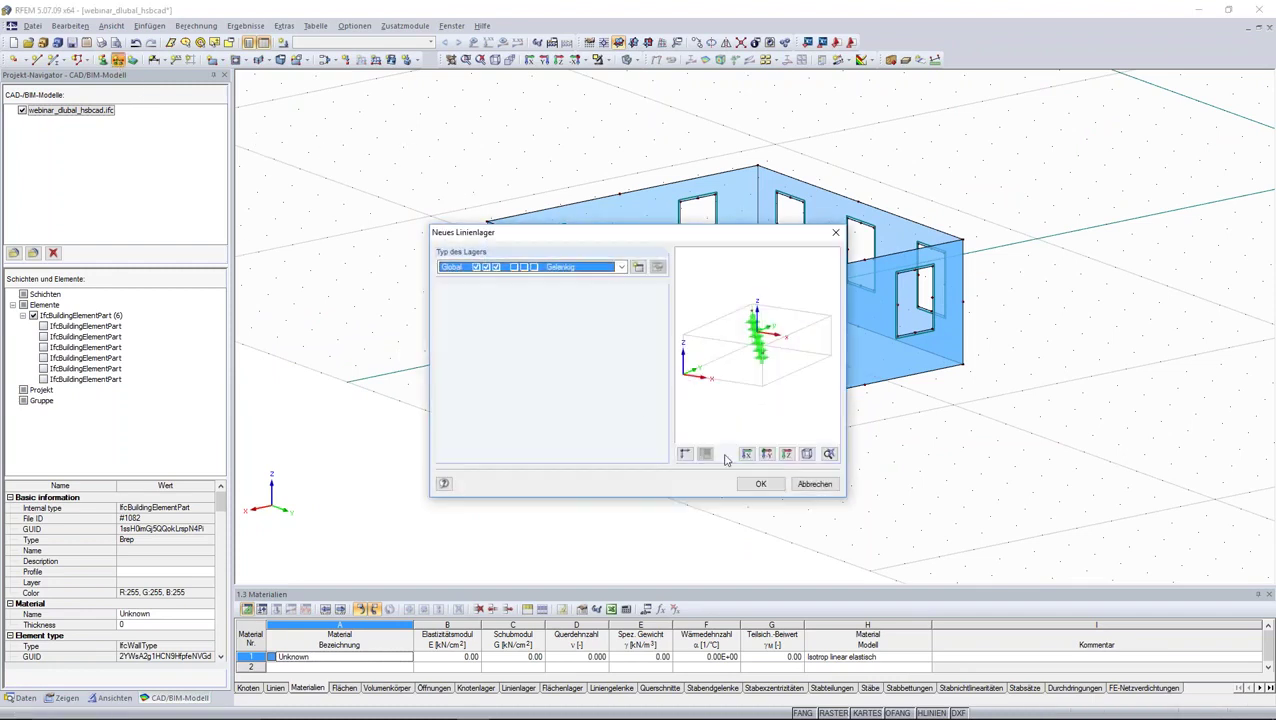
left_click(760, 483)
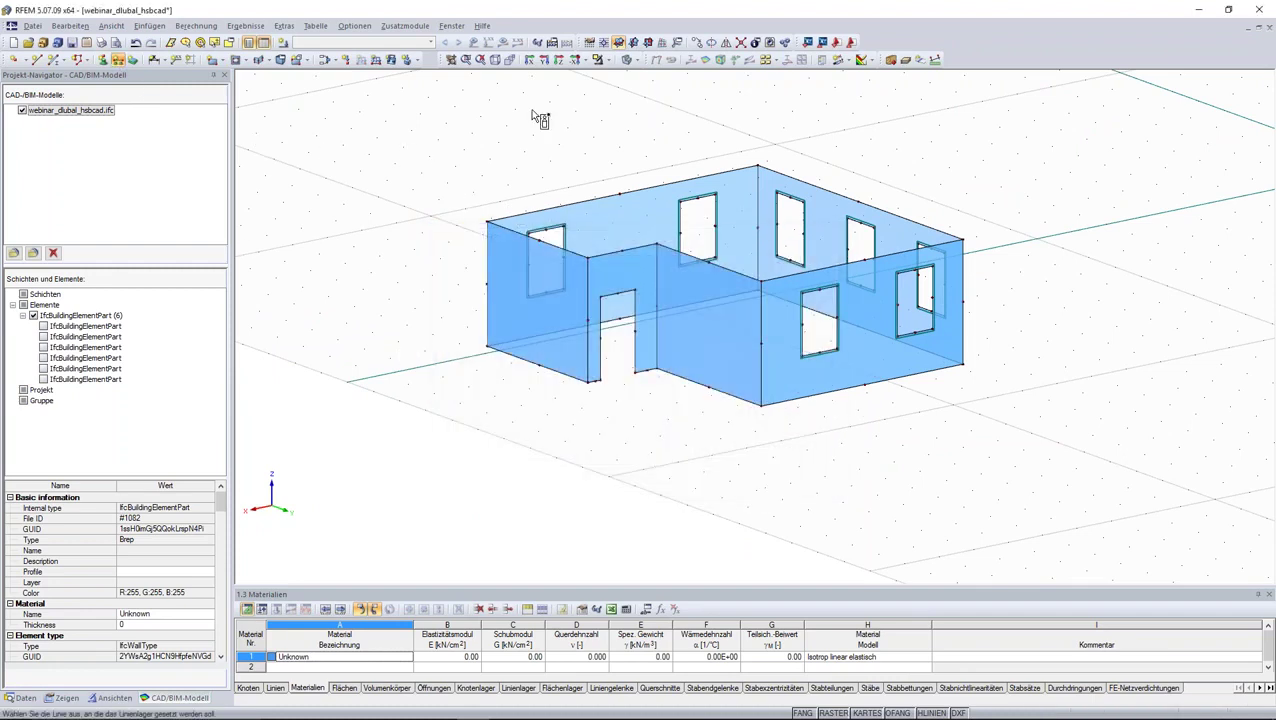
left_click(541, 59)
middle_click_drag(566, 250, 566, 174)
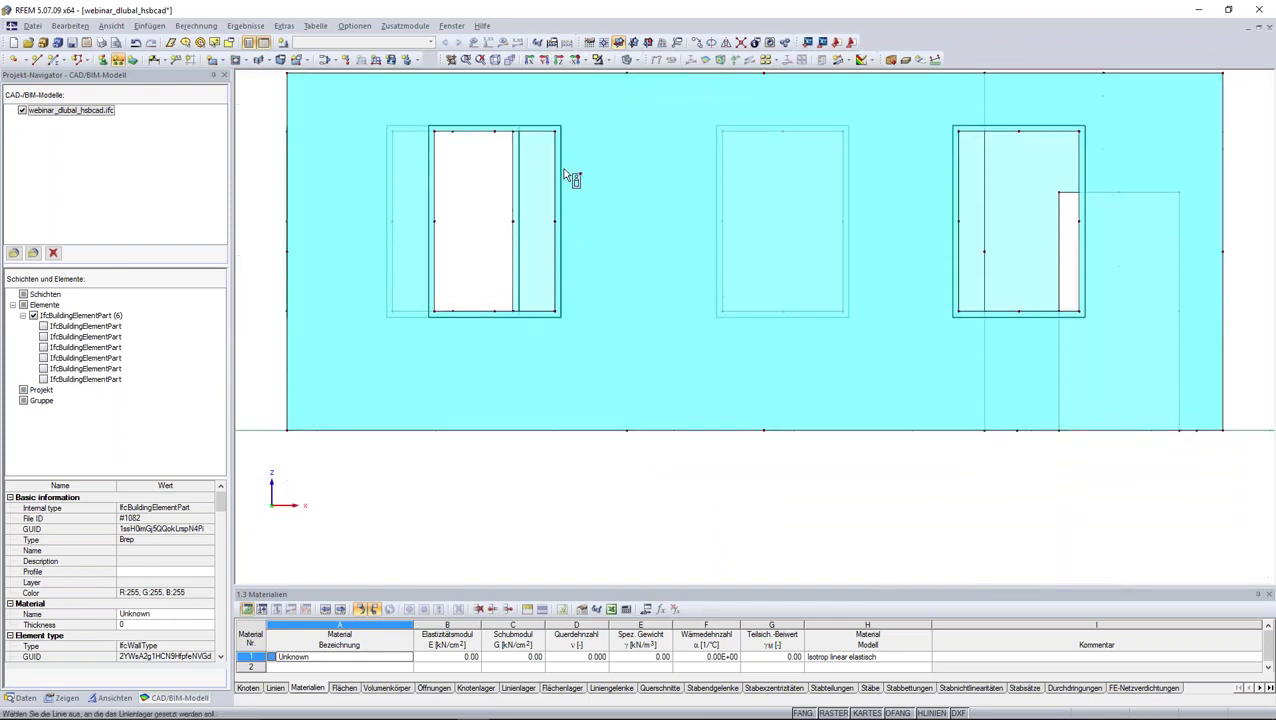
scroll(571, 178, "down", 2)
left_click_drag(331, 360, 1078, 440)
mouse_move(1034, 468)
middle_mouse_down("ctrl")
mouse_move(1033, 495)
mouse_move(1033, 475)
mouse_move(1000, 450)
middle_mouse_up("ctrl")
mouse_move(432, 105)
left_mouse_down()
mouse_move(1150, 435)
mouse_move(1146, 534)
left_mouse_up()
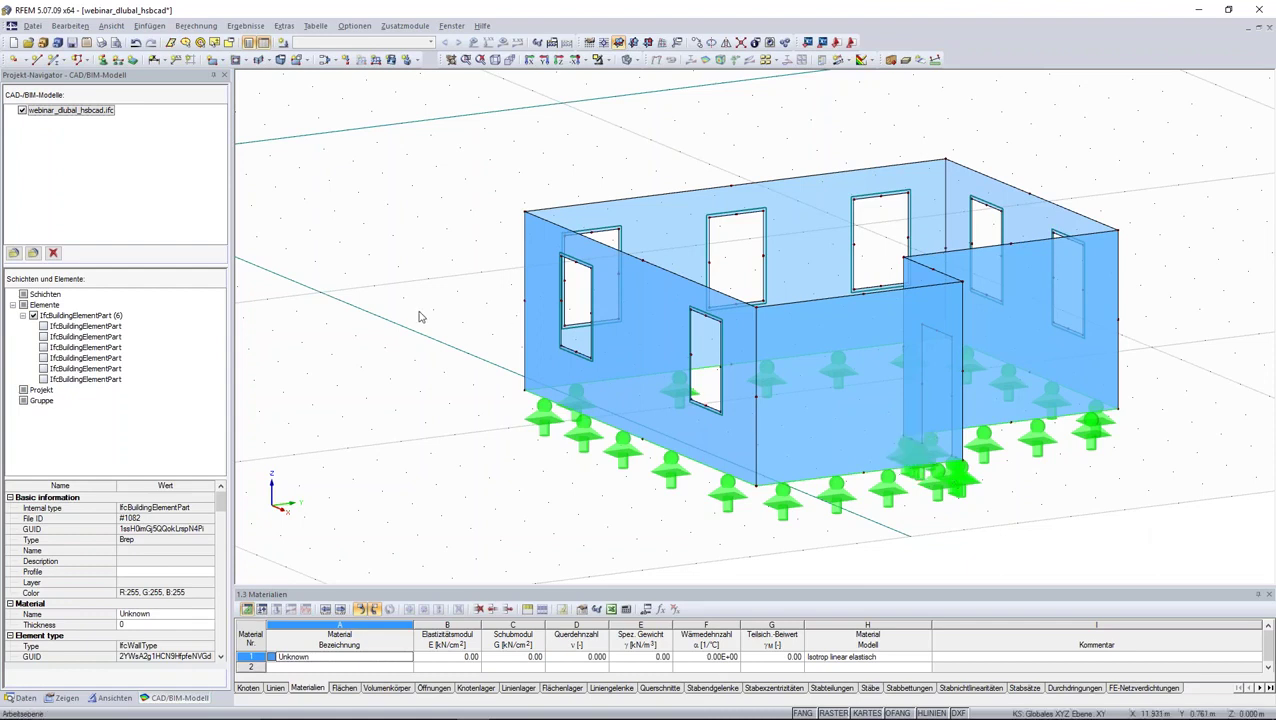
Step: Set the FE mesh target element length to 0.3 m and regenerate the mesh
left_click(195, 25)
left_click(228, 173)
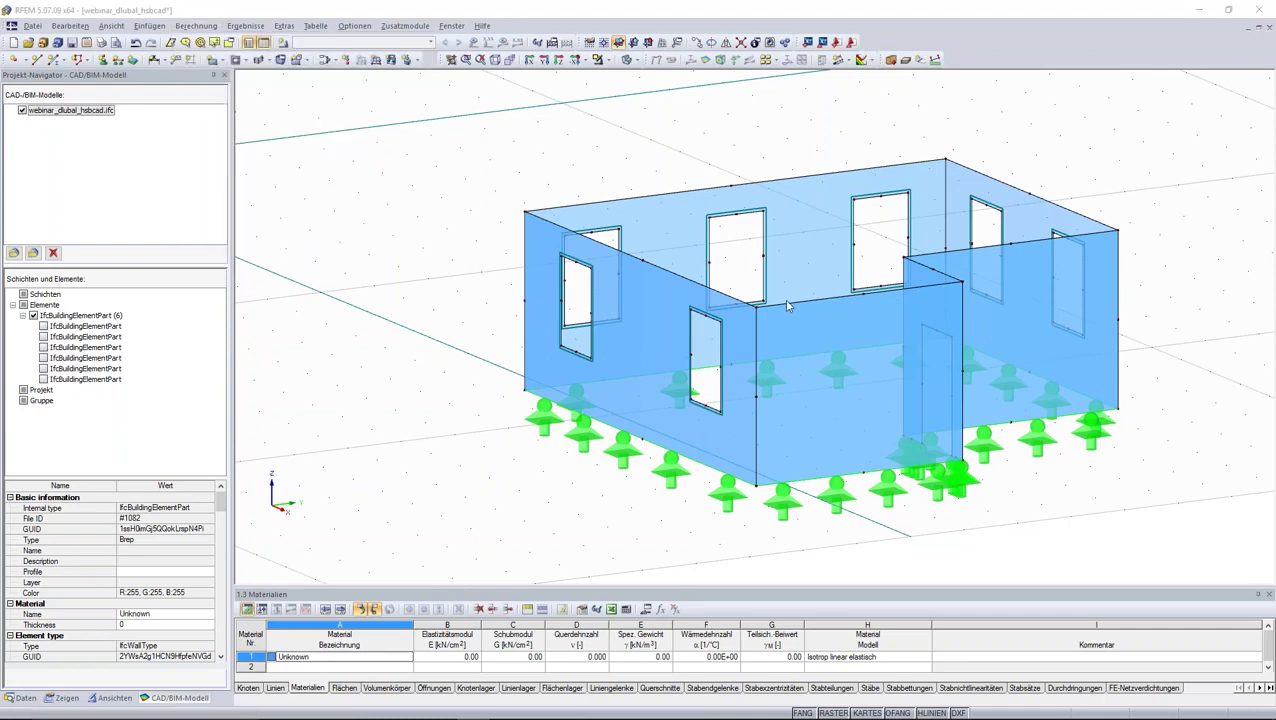
type("0,3")
left_click(777, 412)
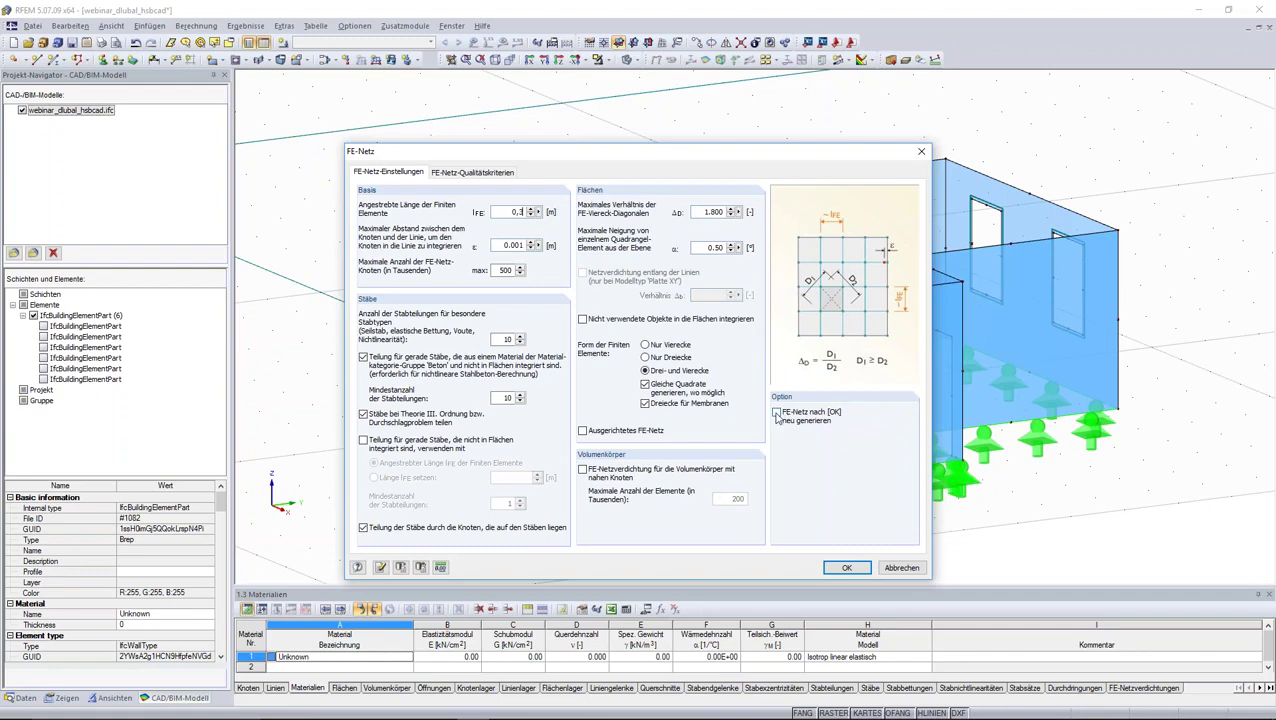
left_click(844, 566)
mouse_move(839, 561)
middle_mouse_down("ctrl")
mouse_move(678, 432)
mouse_move(470, 436)
mouse_move(407, 406)
middle_mouse_up("ctrl")
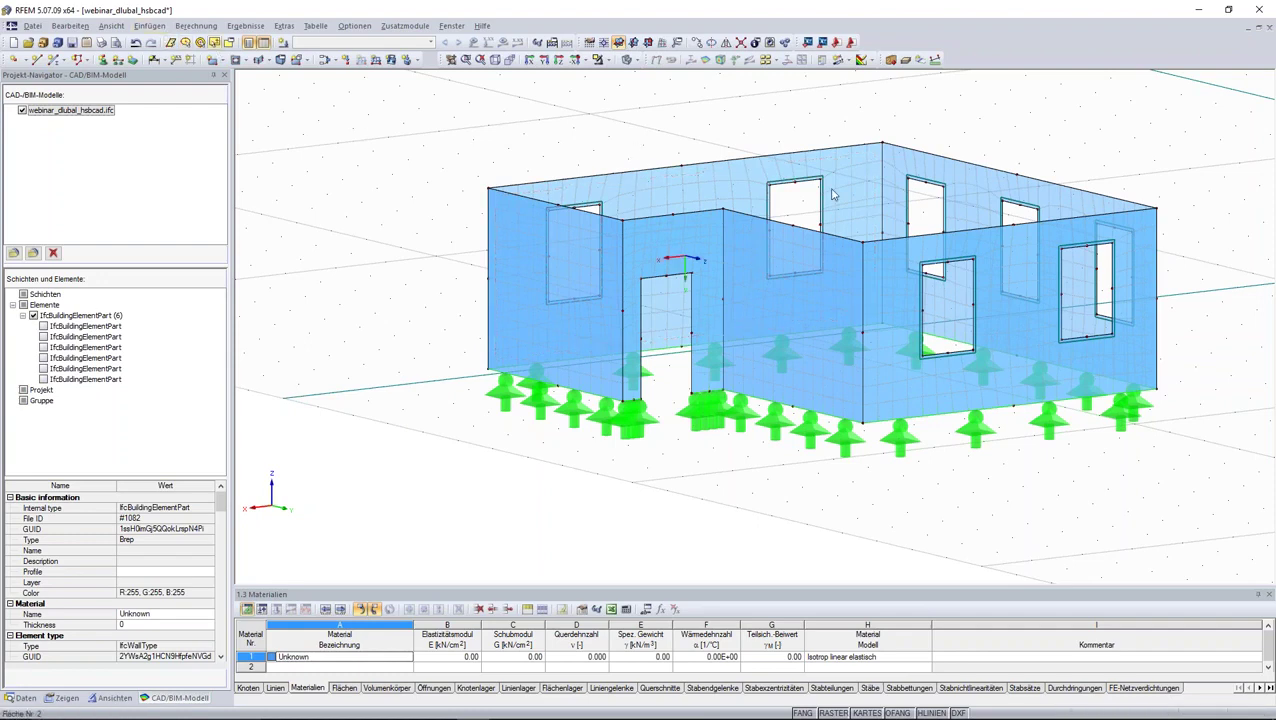
Step: Define a new line hinge type with automatic line assignment from selected surfaces
left_click(905, 59)
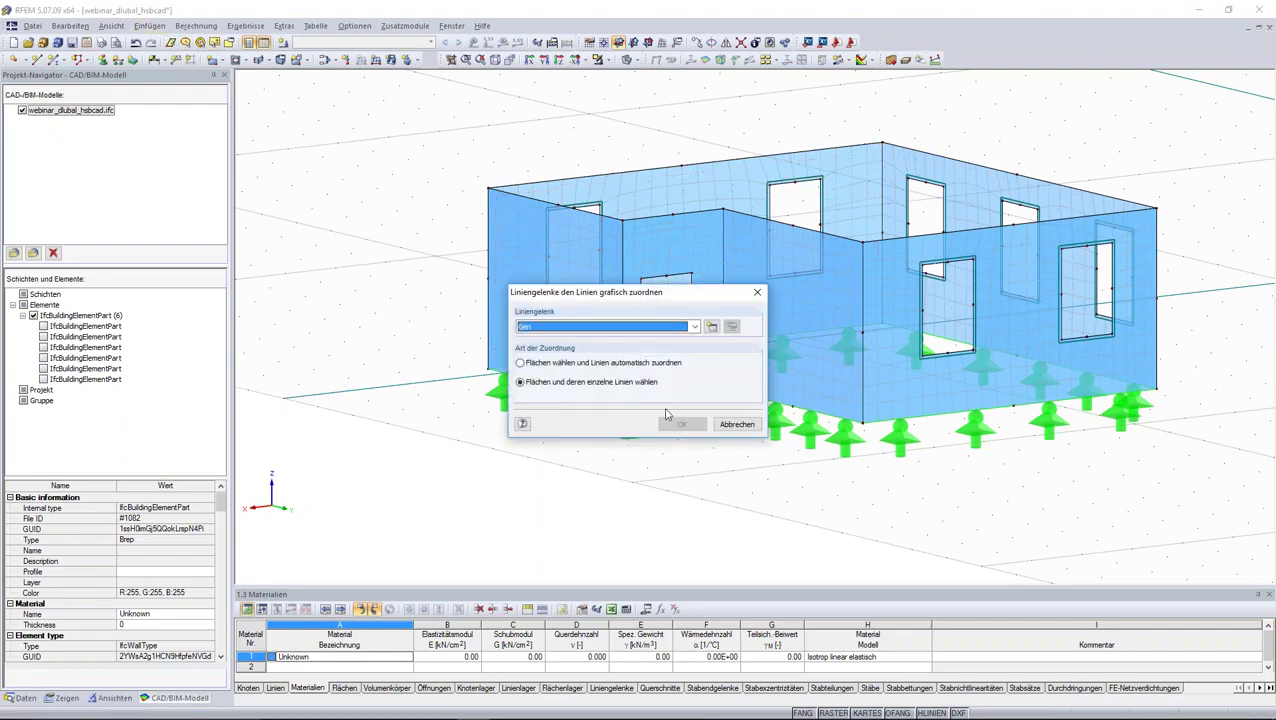
left_click(711, 327)
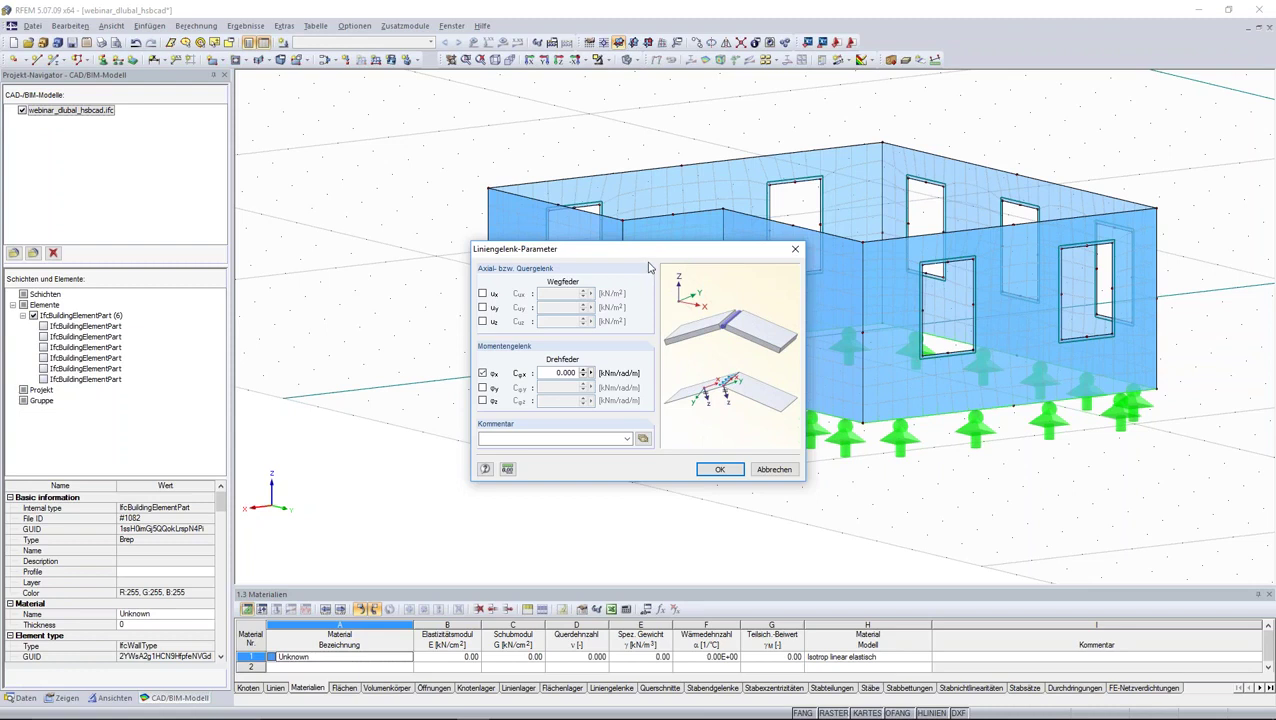
left_click_drag(650, 257, 666, 221)
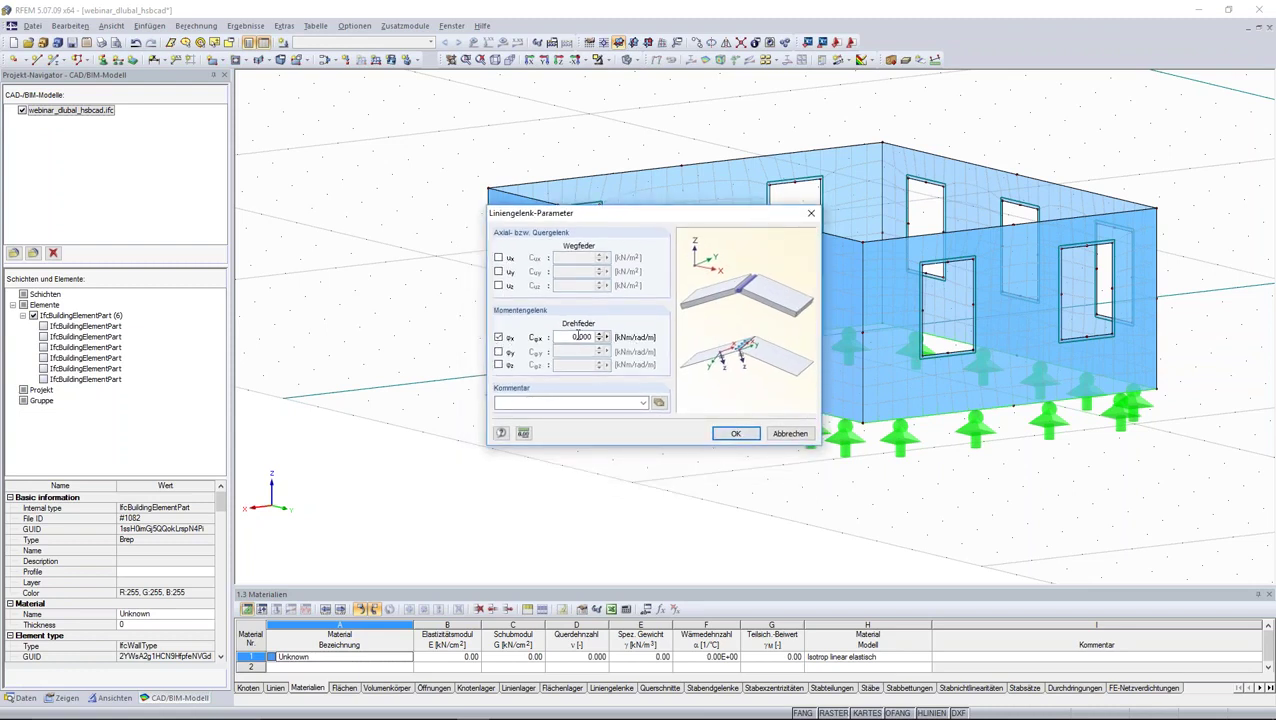
left_click(736, 434)
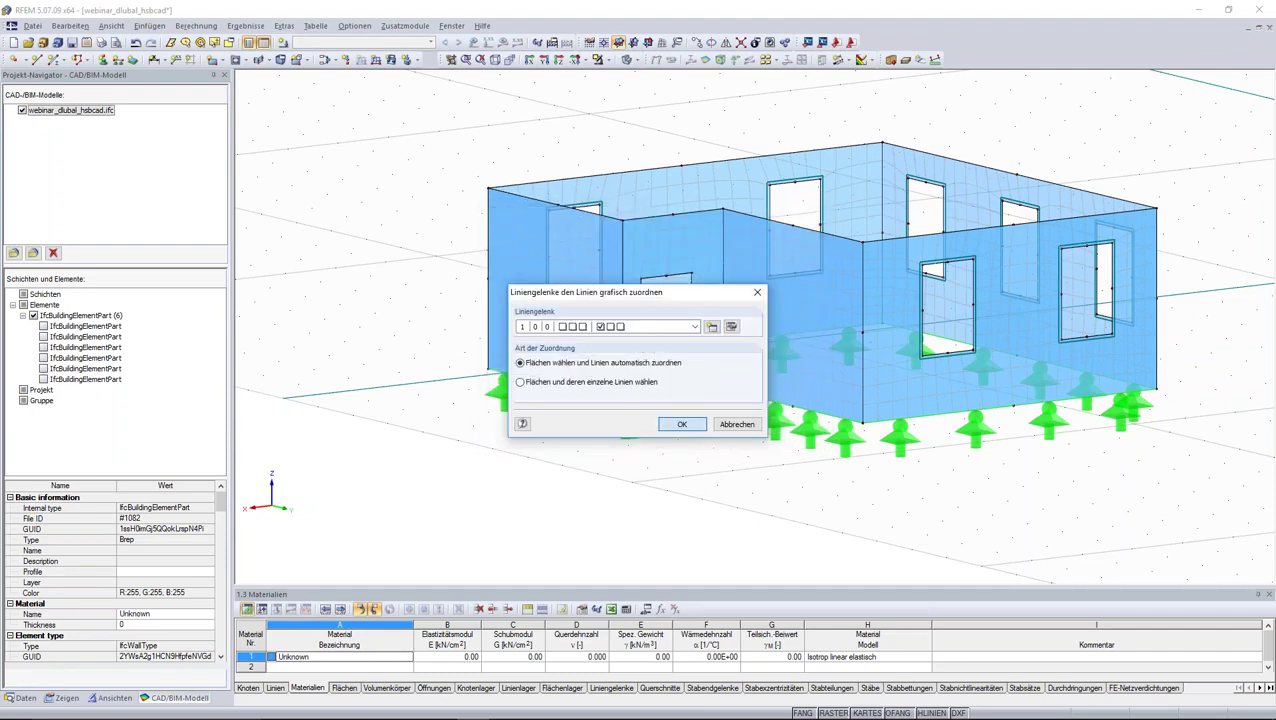
left_click(680, 424)
Step: Pick wall surfaces 1–4 and 6 and confirm the automatic line hinge assignment
left_click(634, 214)
left_click(564, 296)
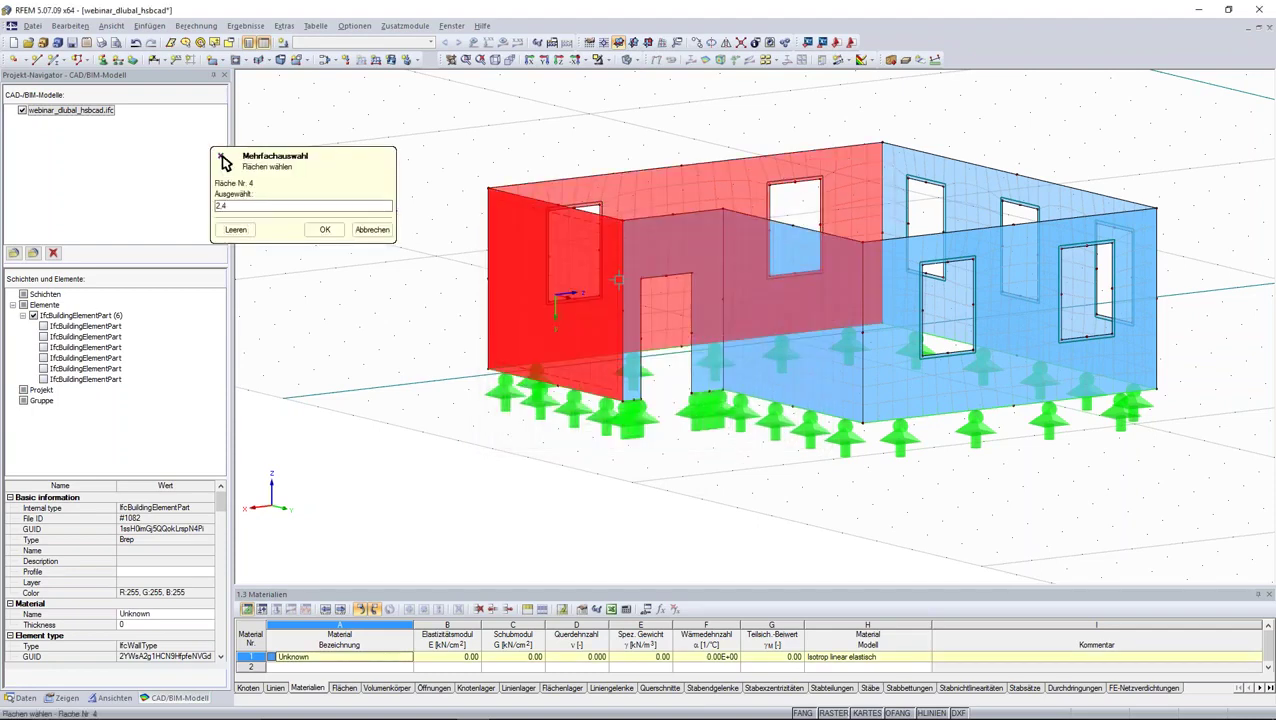
left_click(664, 242)
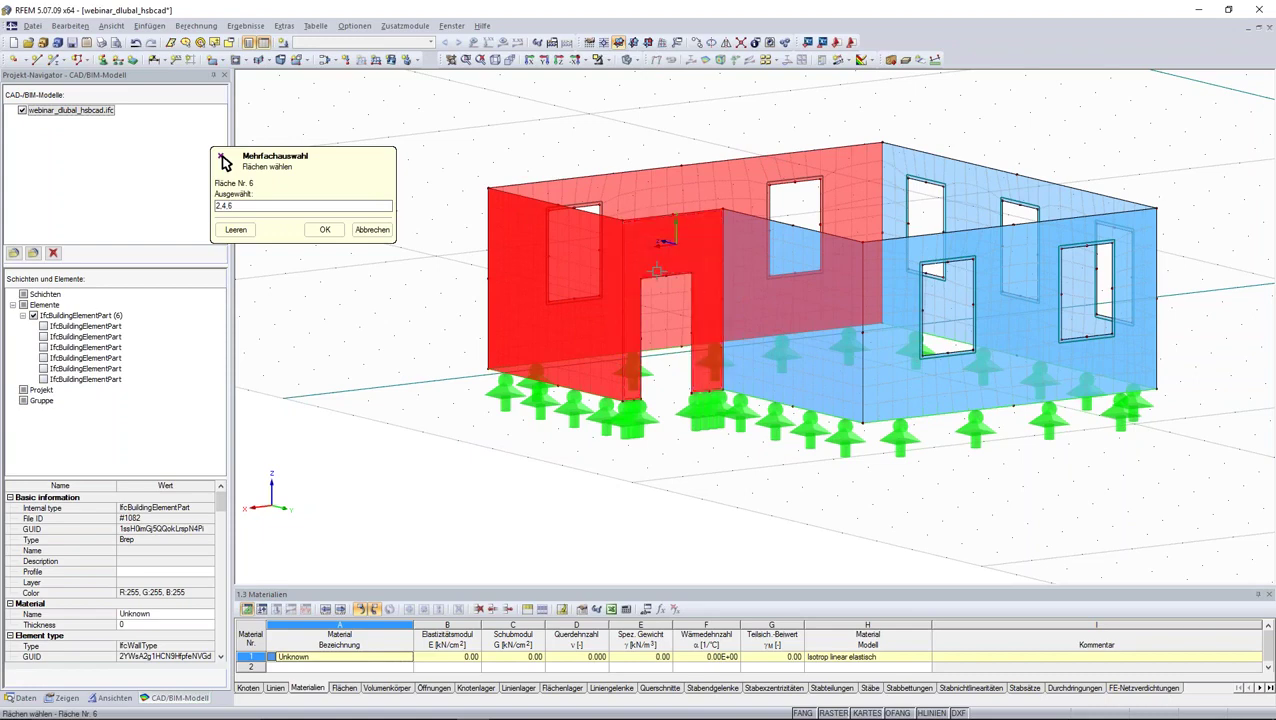
mouse_move(798, 316)
middle_mouse_down()
mouse_move(790, 276)
mouse_move(845, 272)
middle_mouse_up()
left_click(1025, 280)
left_click(1013, 178)
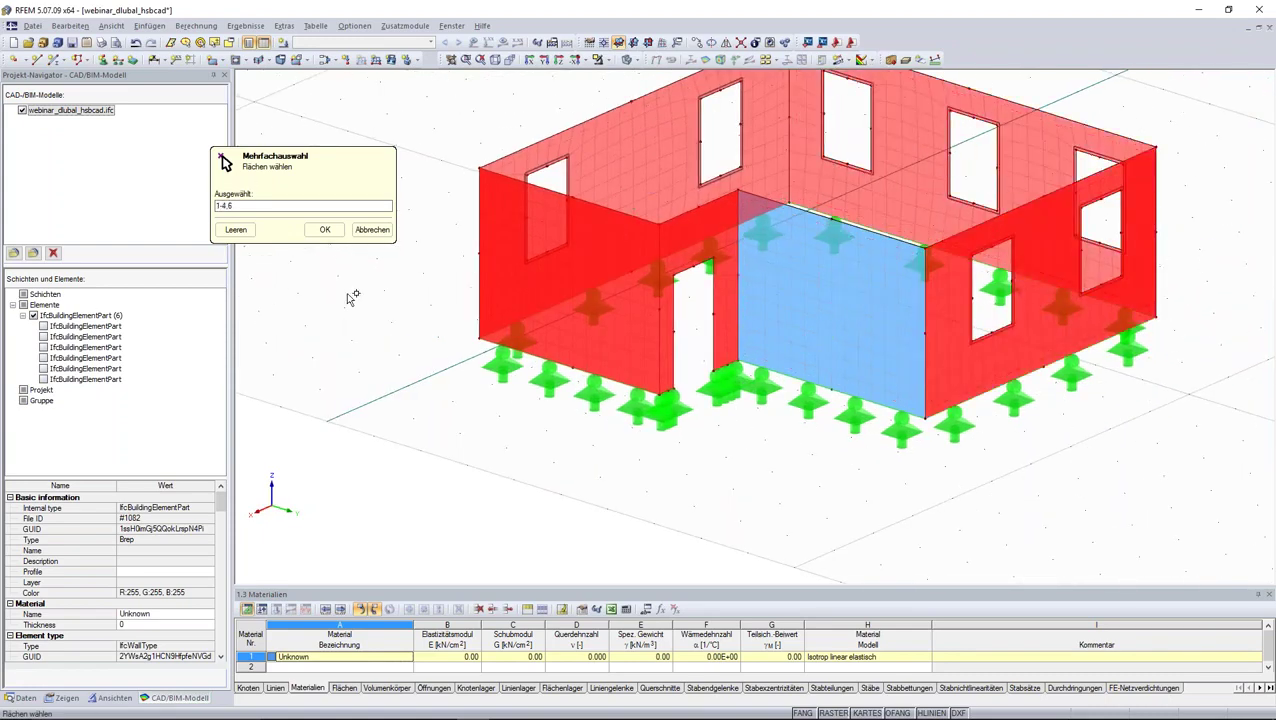
left_click(325, 229)
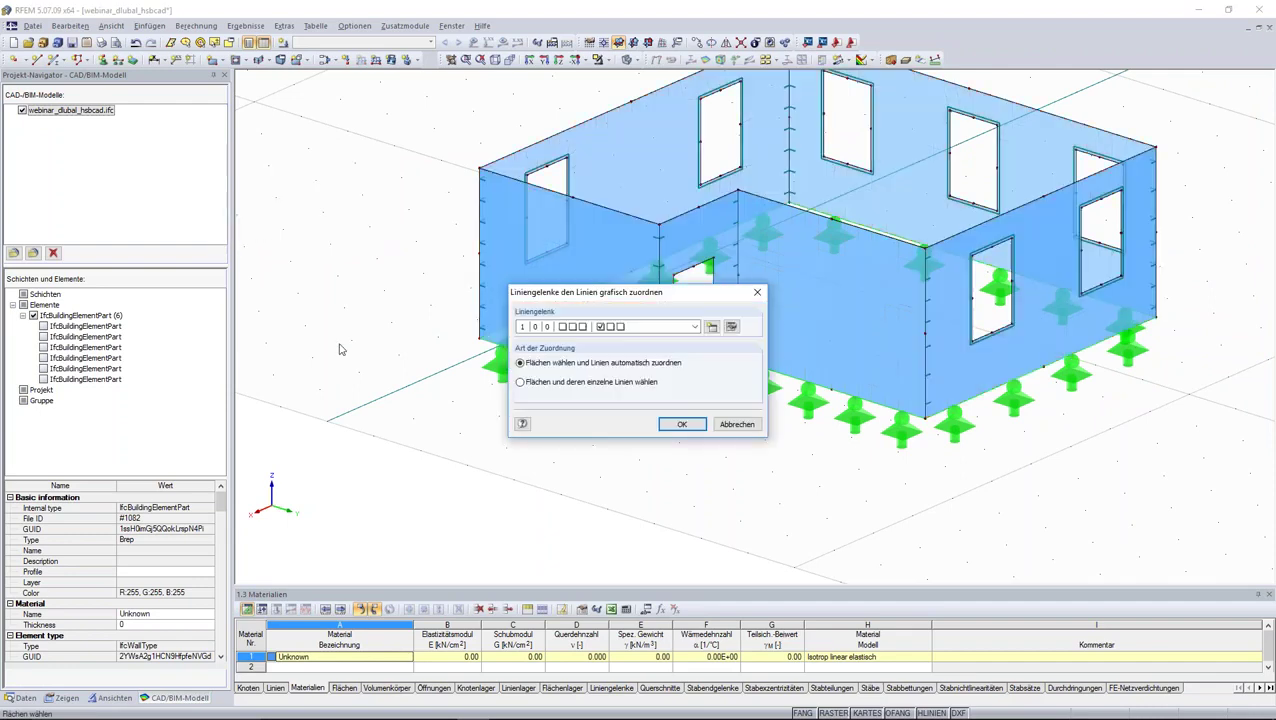
left_click(682, 424)
Step: Orbit the model and inspect the supports at the wall base
mouse_move(682, 424)
middle_mouse_down("ctrl")
mouse_move(891, 484)
mouse_move(1025, 404)
mouse_move(566, 527)
mouse_move(598, 530)
mouse_move(527, 484)
middle_mouse_up("ctrl")
left_click(727, 400)
mouse_move(727, 400)
middle_mouse_down()
mouse_move(748, 470)
mouse_move(370, 447)
middle_mouse_up()
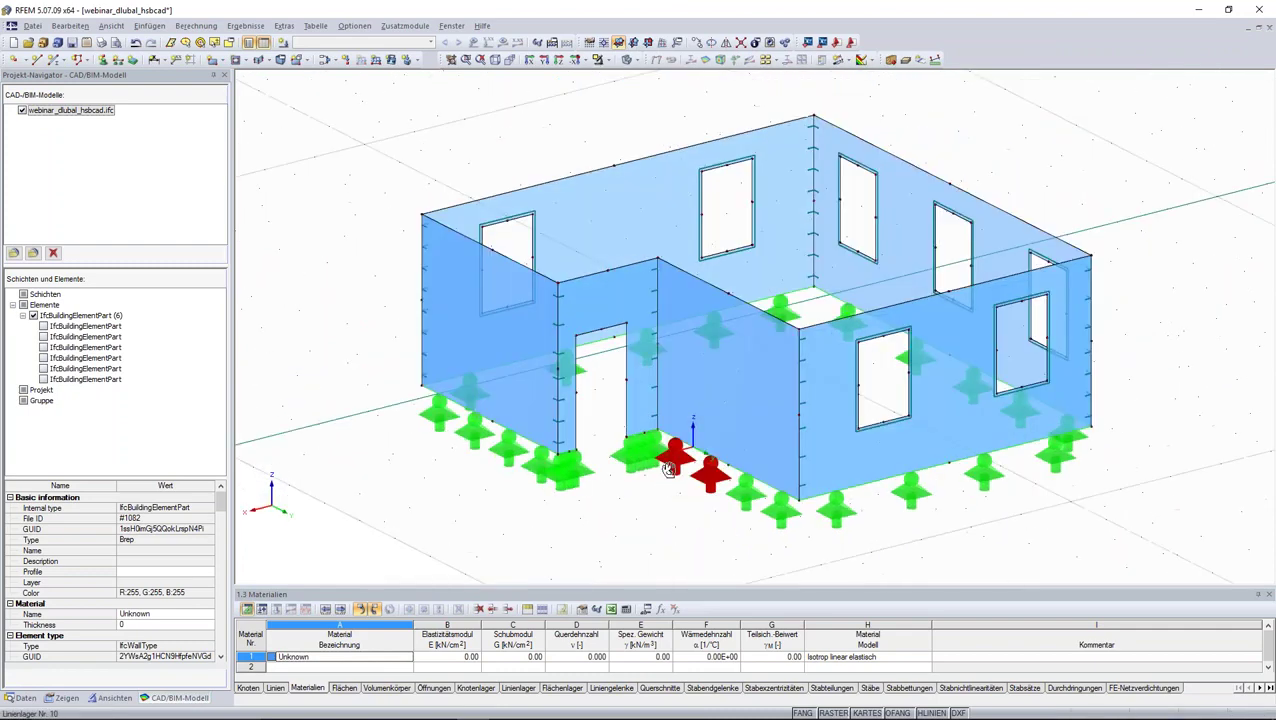
left_click(370, 447)
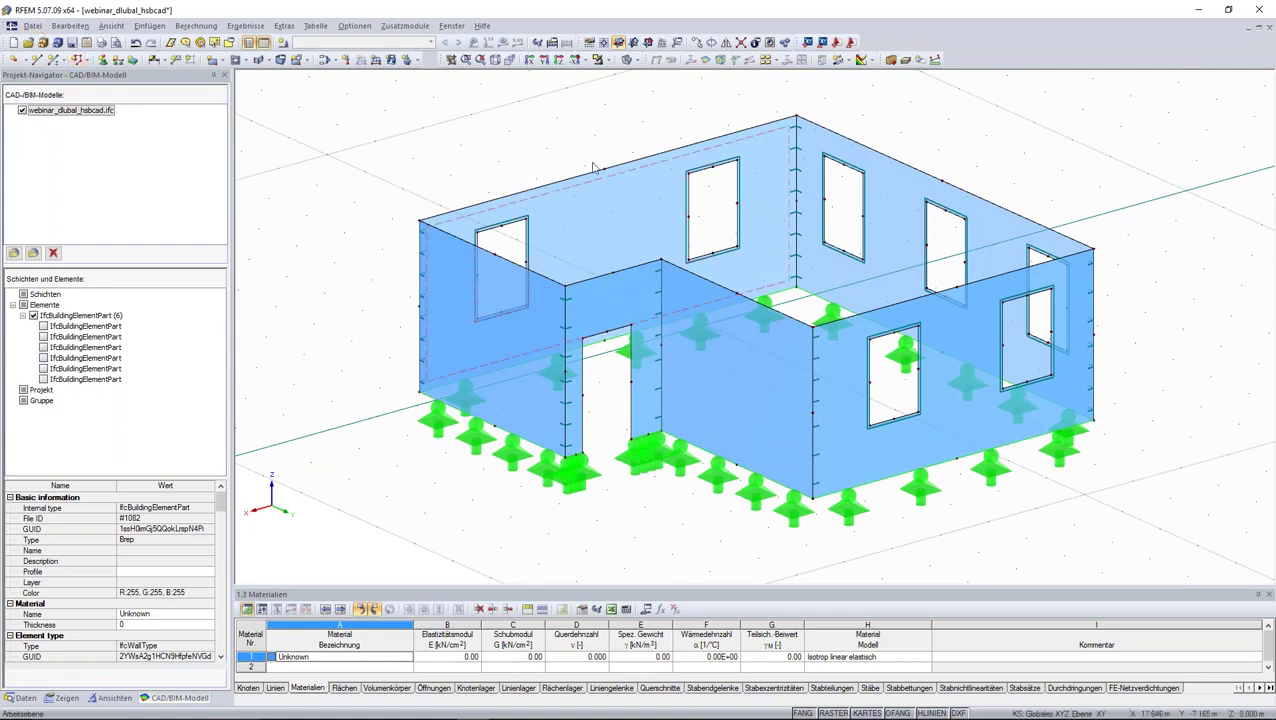
Step: Open the Import dialog's detail settings from Datei > Importieren
left_click(32, 26)
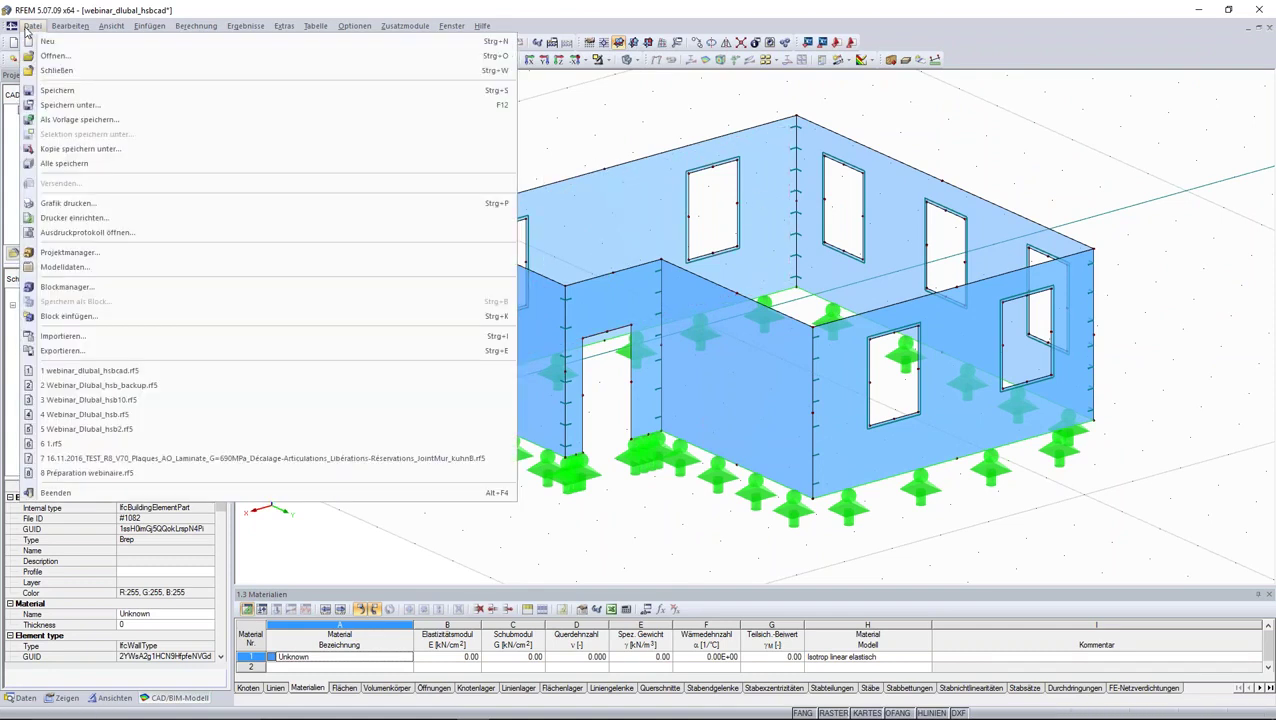
left_click(62, 336)
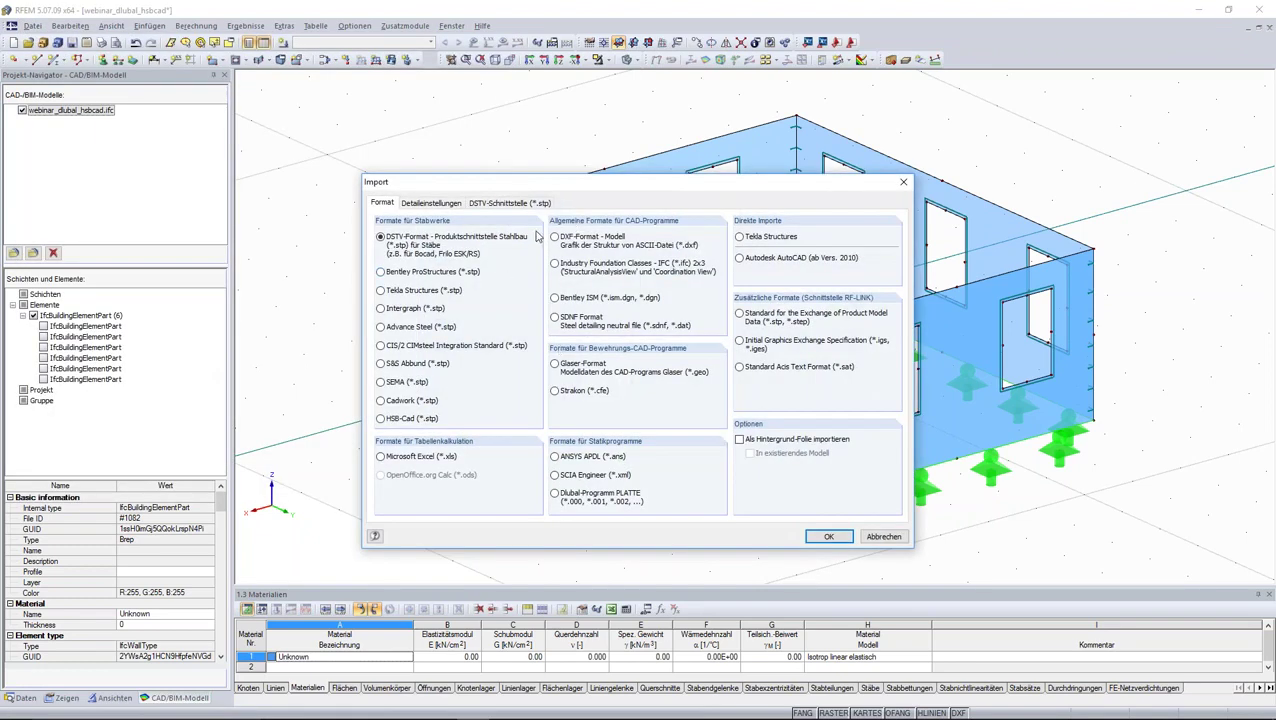
left_click(430, 203)
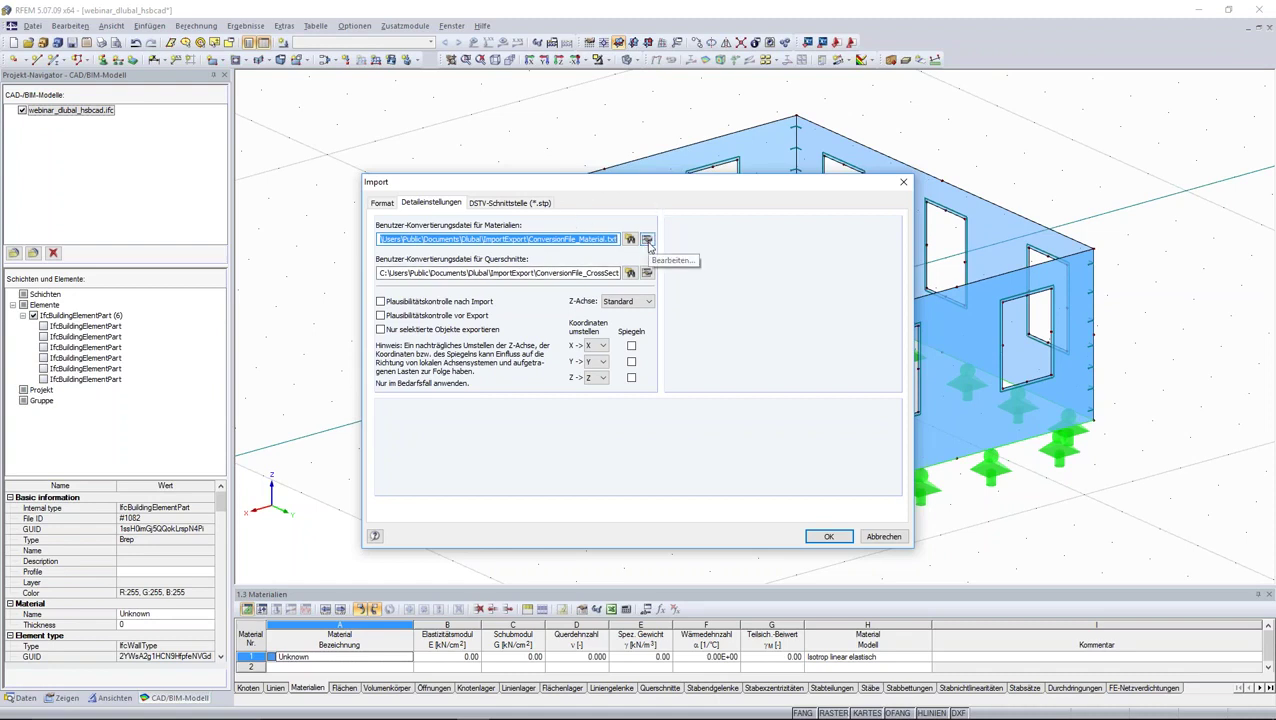
Step: Inspect the cross-section conversion table's C5x9 to U 140 mapping and close it without saving
left_click(647, 274)
left_click_drag(720, 252, 762, 146)
double_click(586, 174)
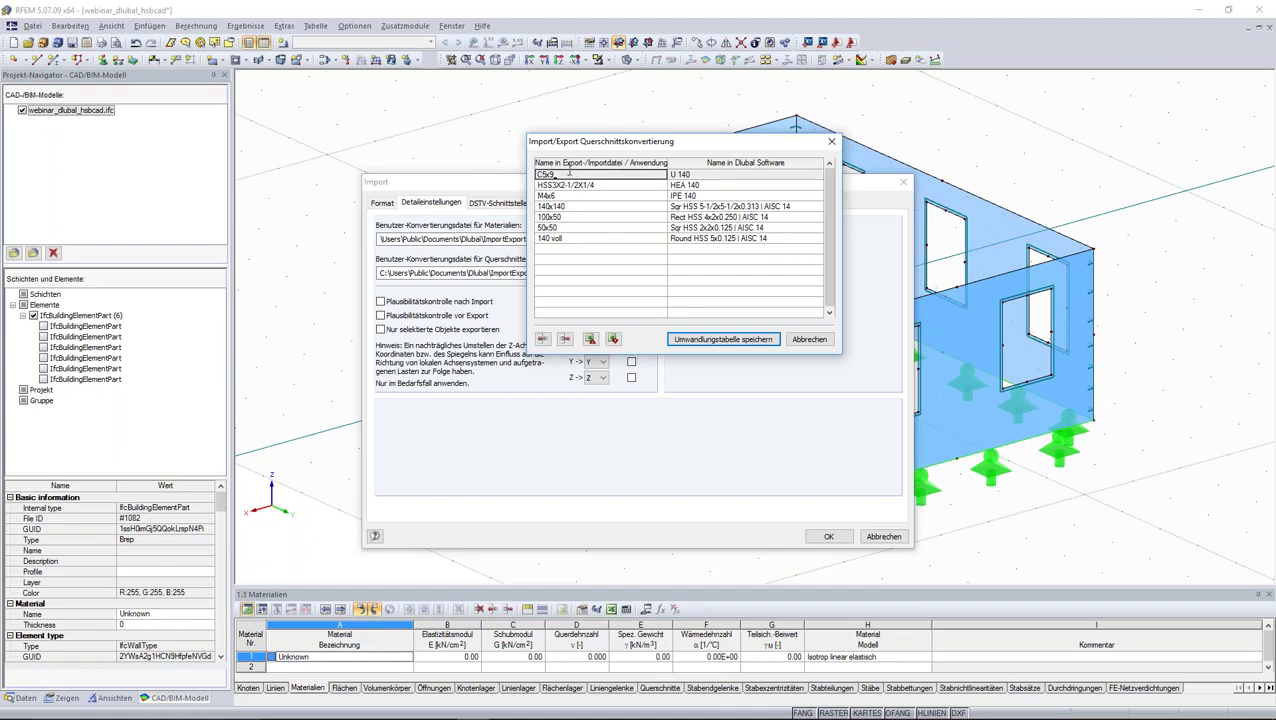
left_click(687, 174)
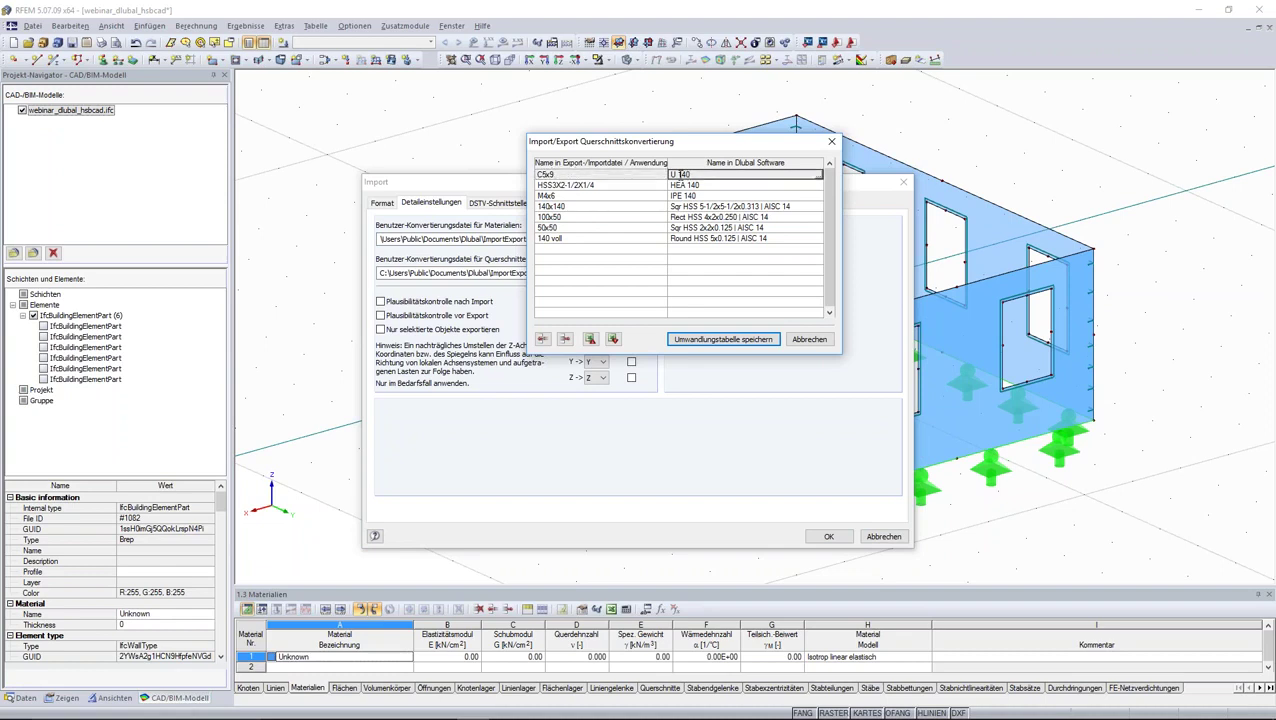
left_click(819, 176)
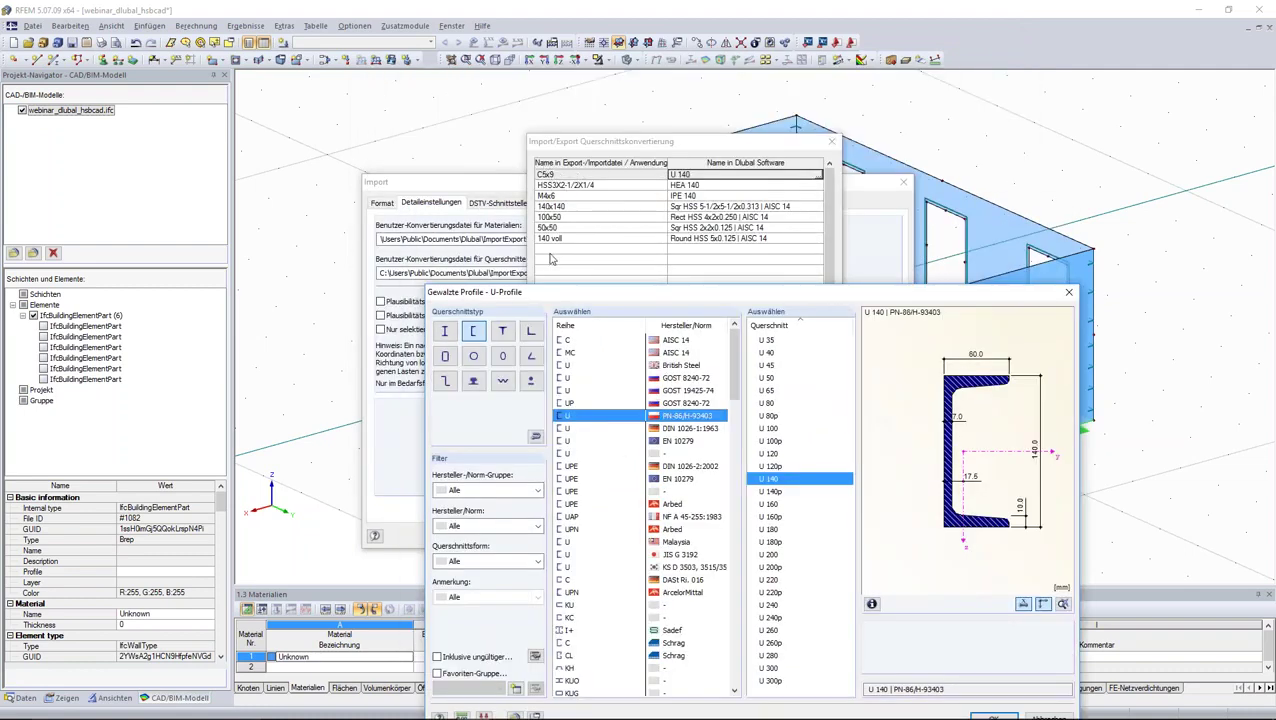
left_click_drag(892, 300, 949, 287)
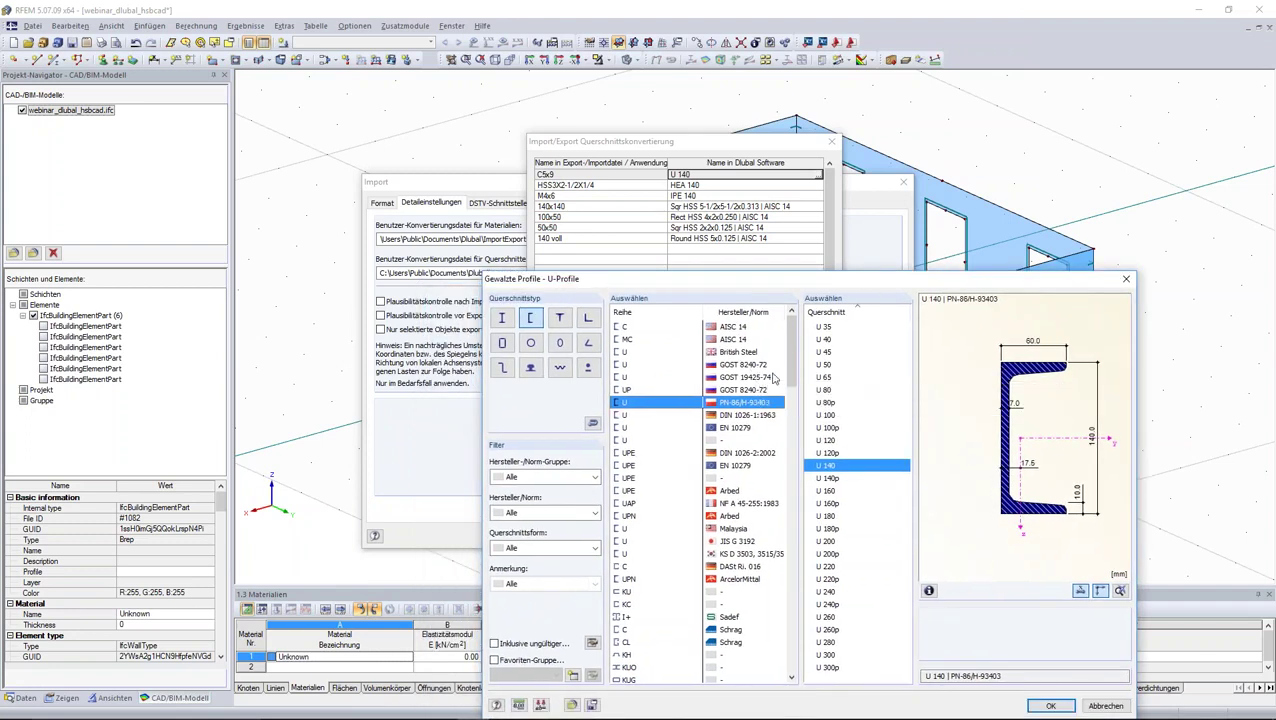
left_click_drag(780, 285, 902, 197)
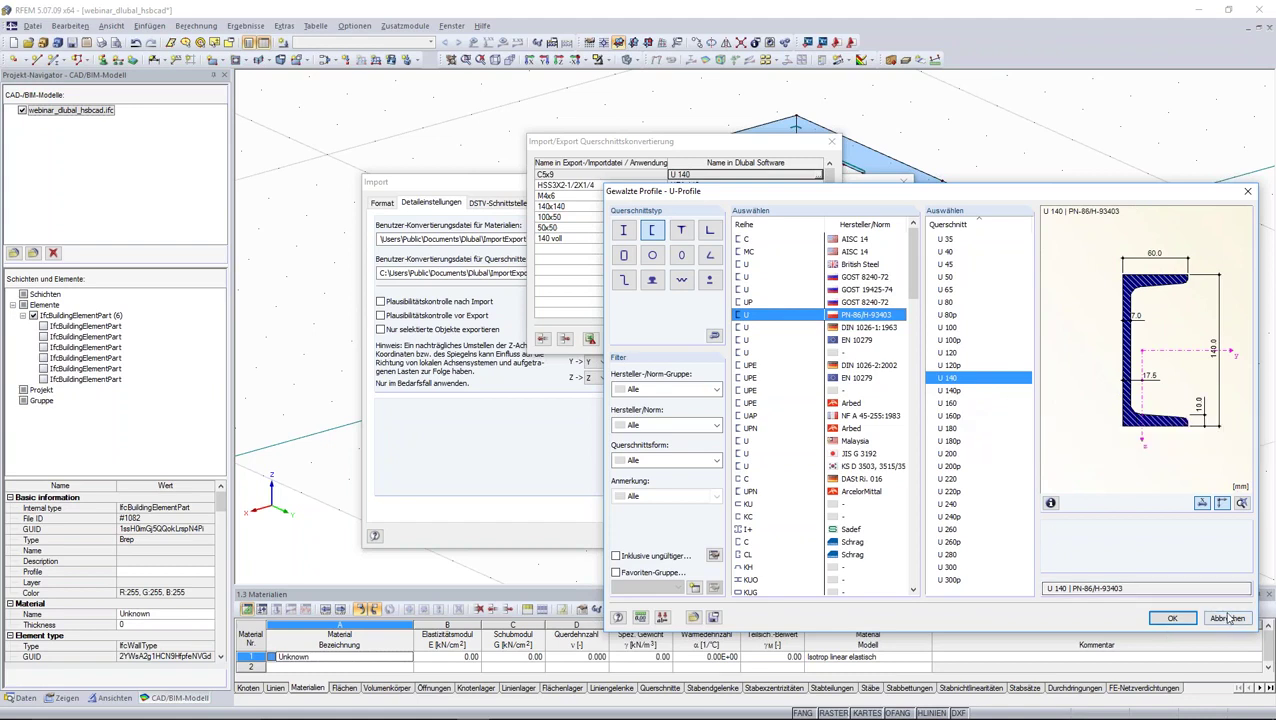
left_click(1172, 617)
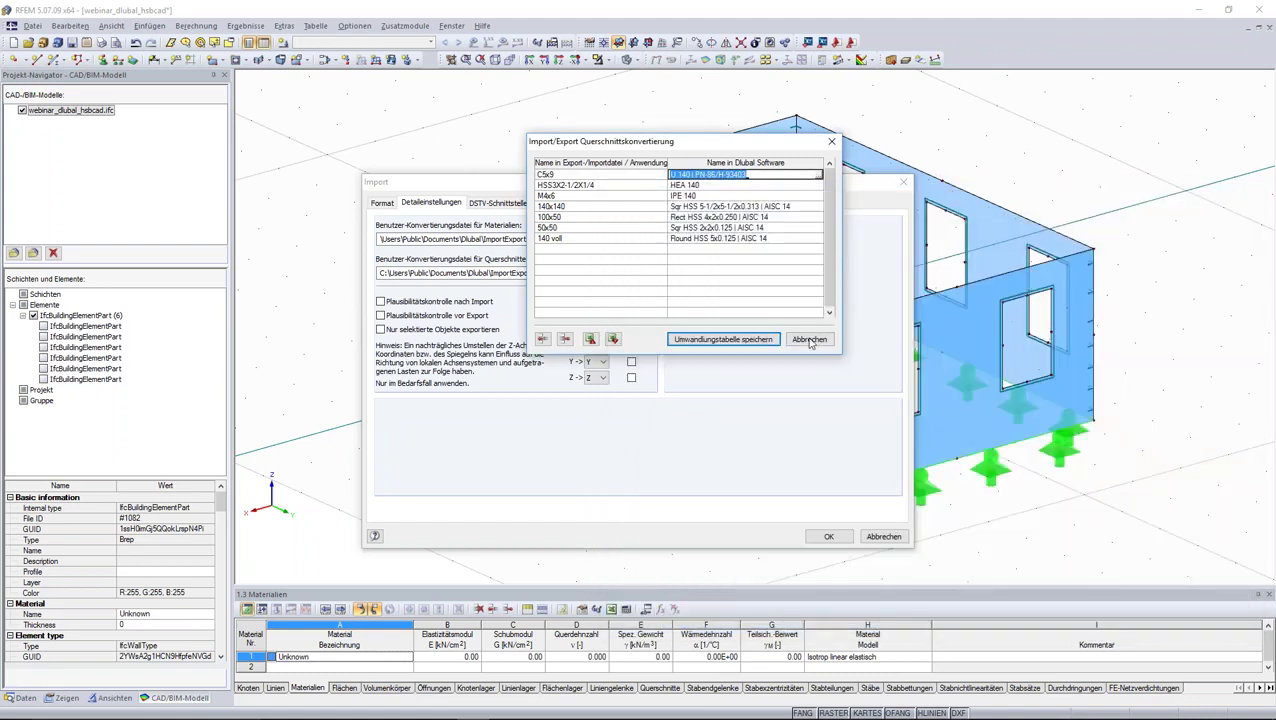
left_click(809, 339)
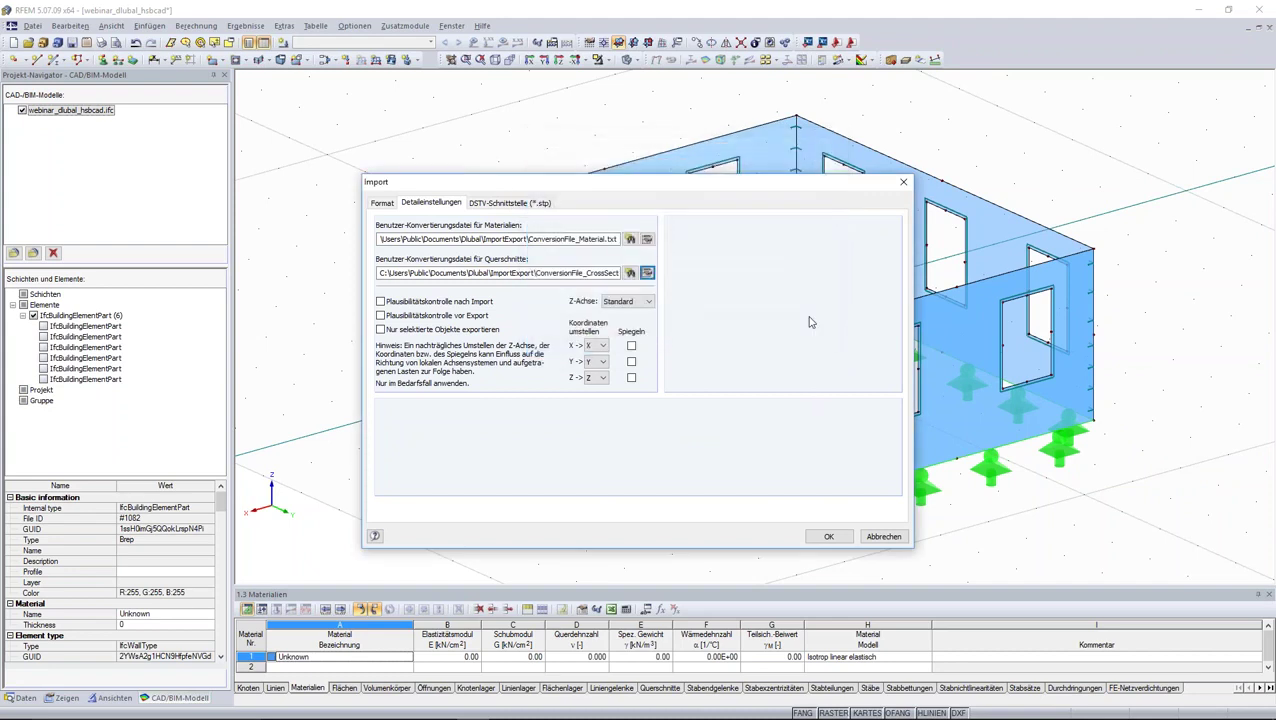
Step: Accept the DSTV import settings and pick webinar_dlubal_hsbcad.stp from the 22112016 folder
left_click(515, 204)
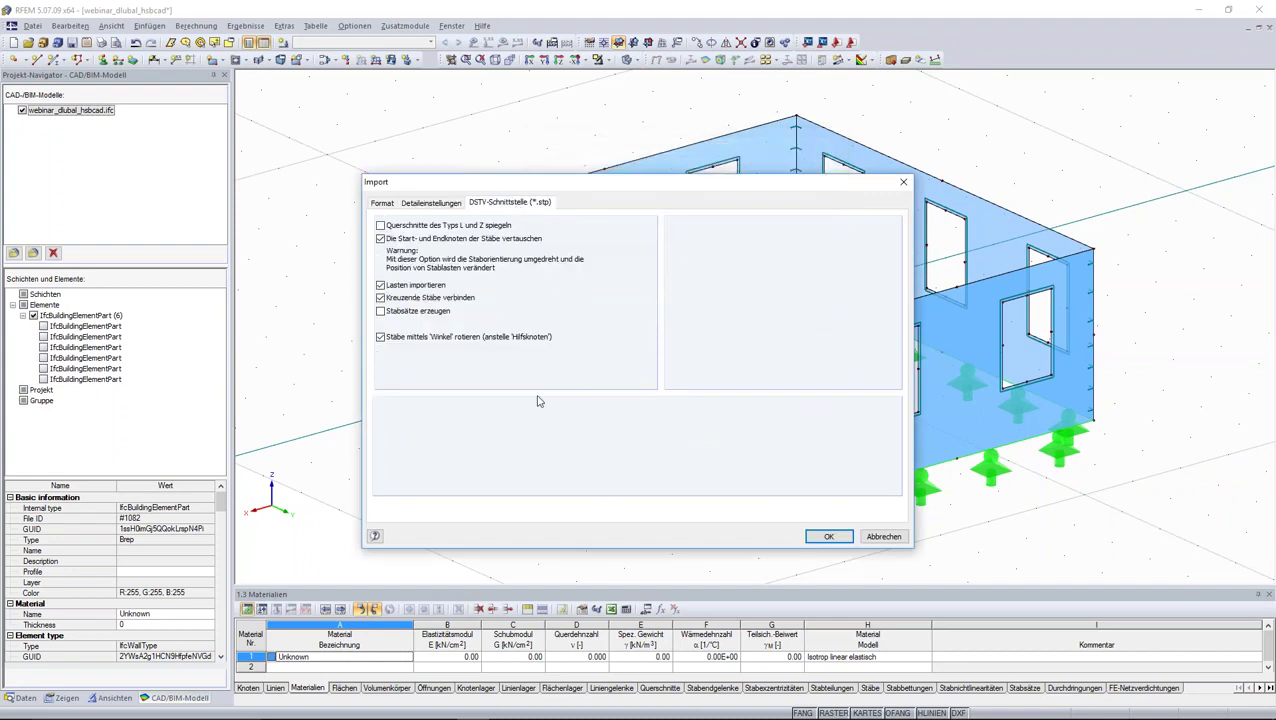
left_click(818, 538)
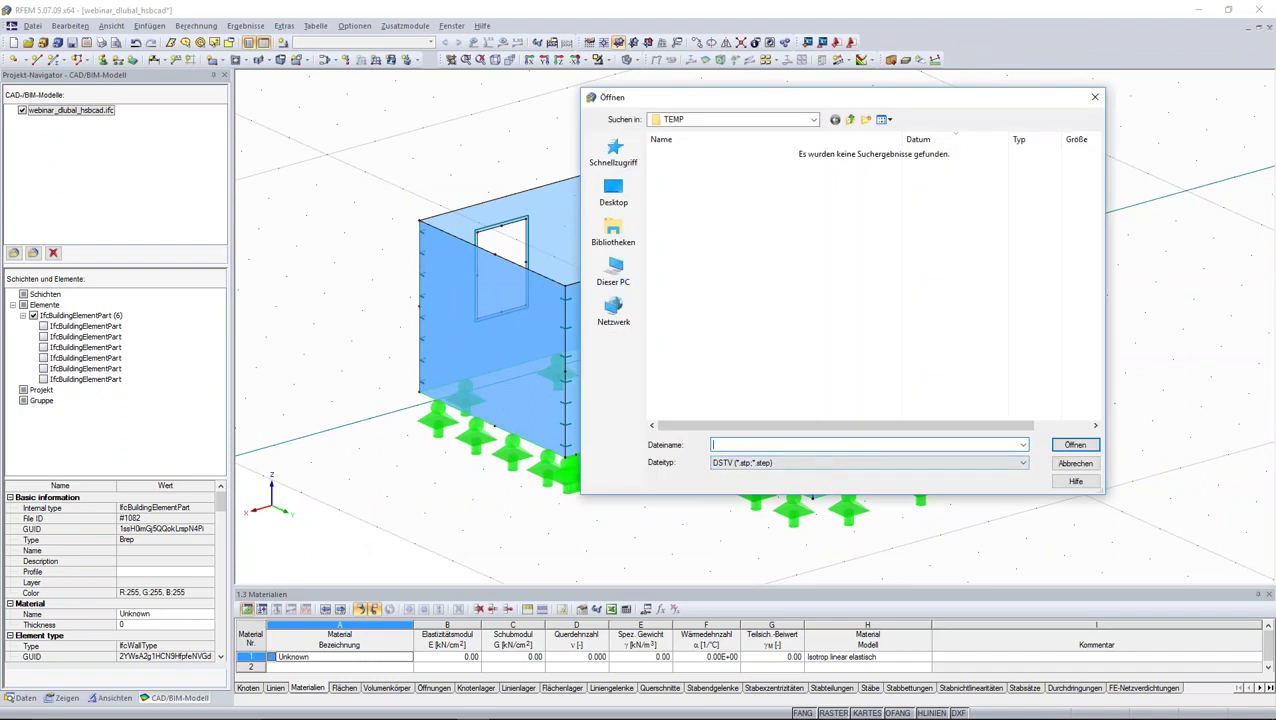
left_click(342, 707)
left_click(318, 678)
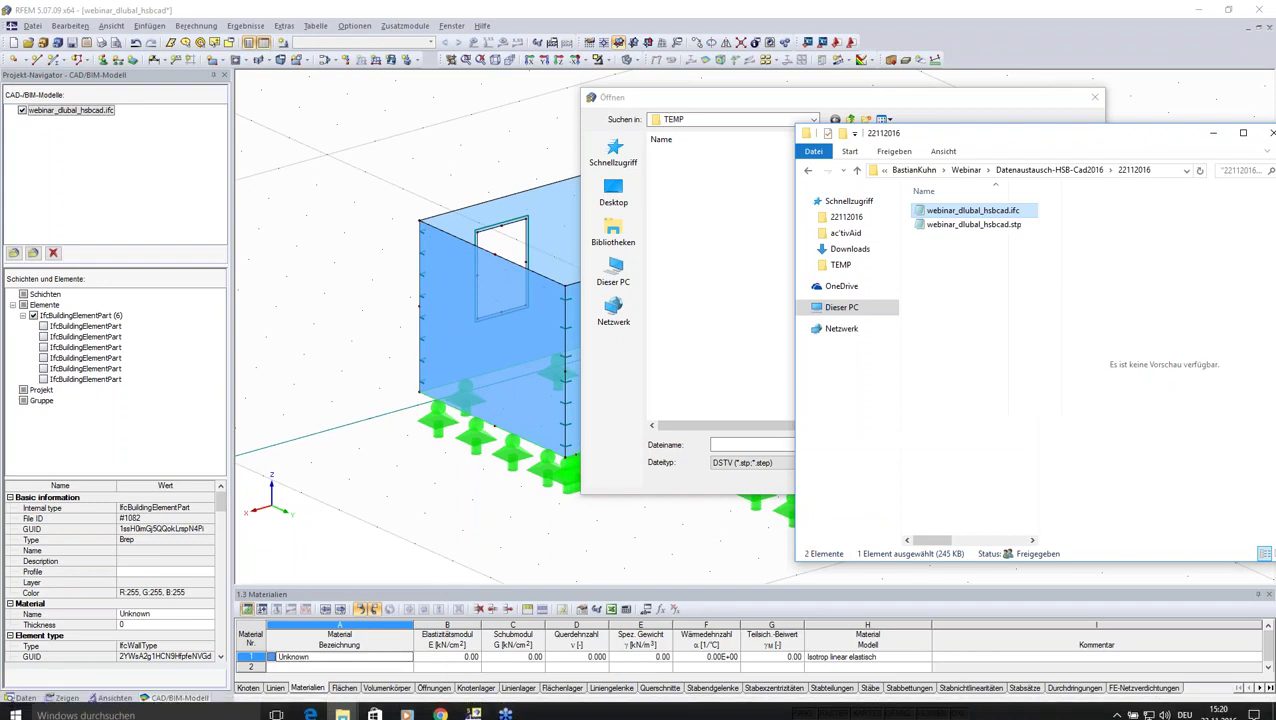
left_click(1159, 170)
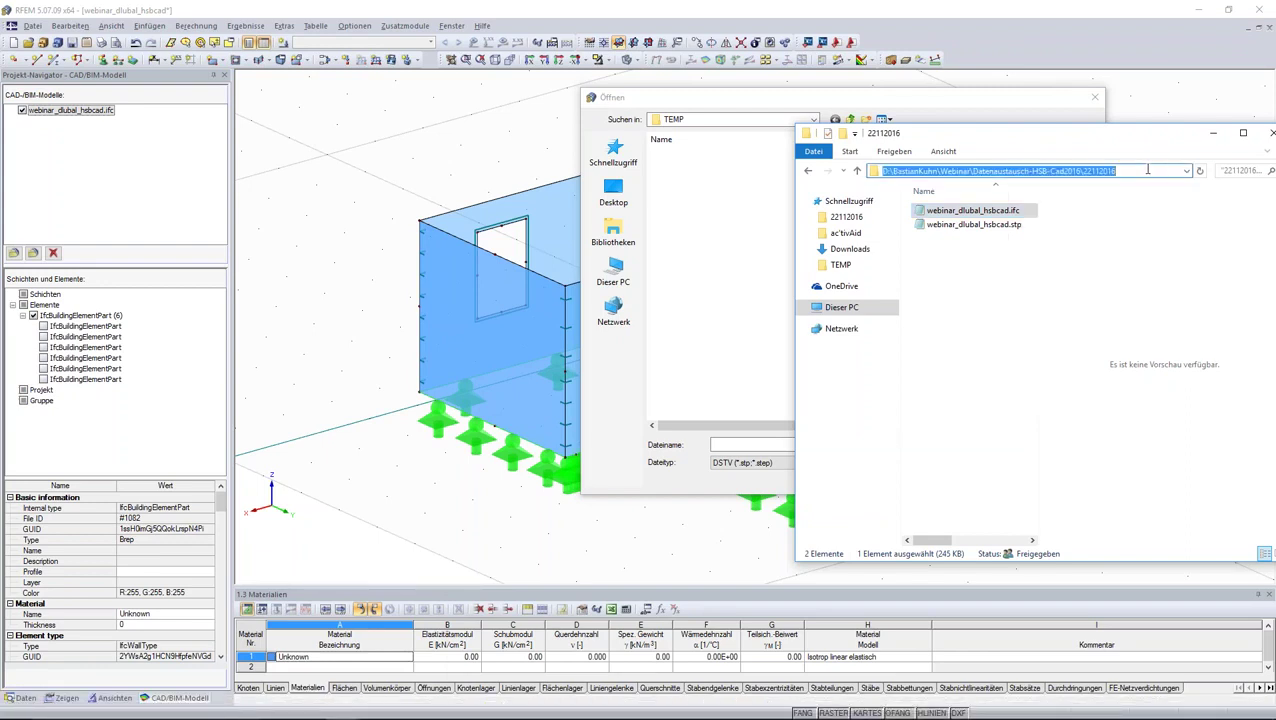
left_click(716, 445)
type("D:\\BastianKuhn\\Webinar\\Datenaustausch-HSB-Cad2016\\22112016")
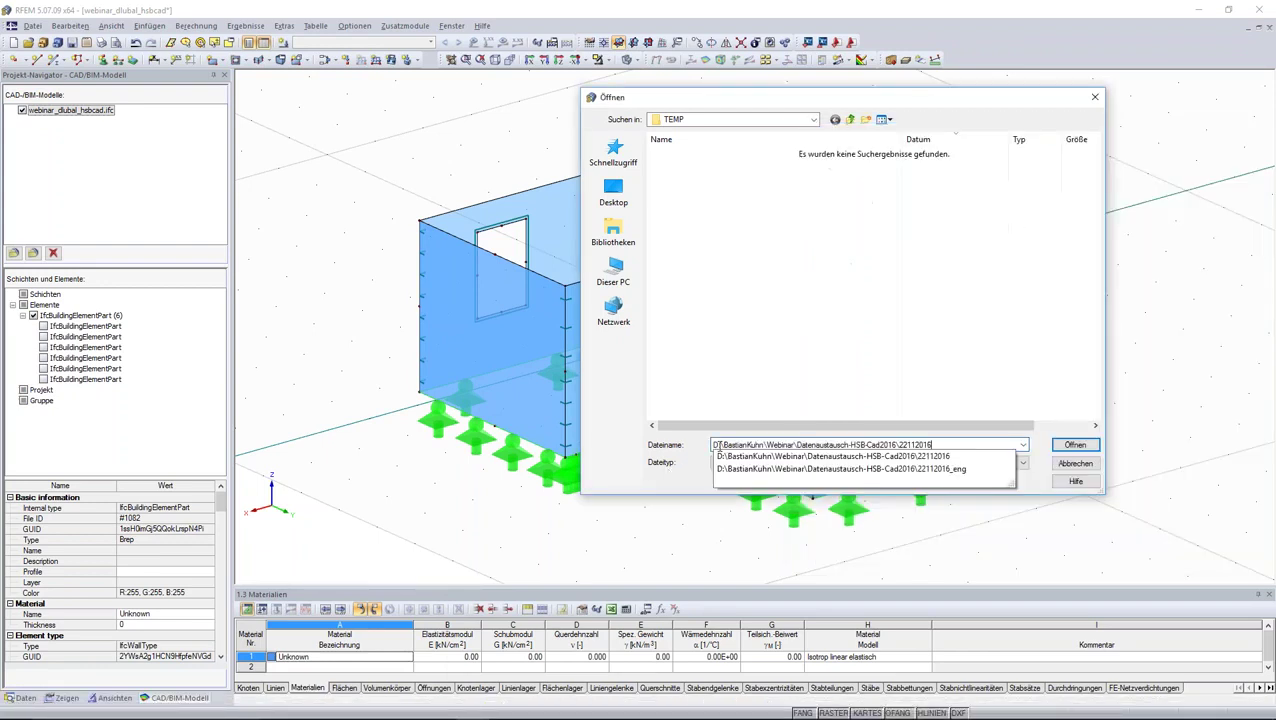
key("Return")
left_click(712, 156)
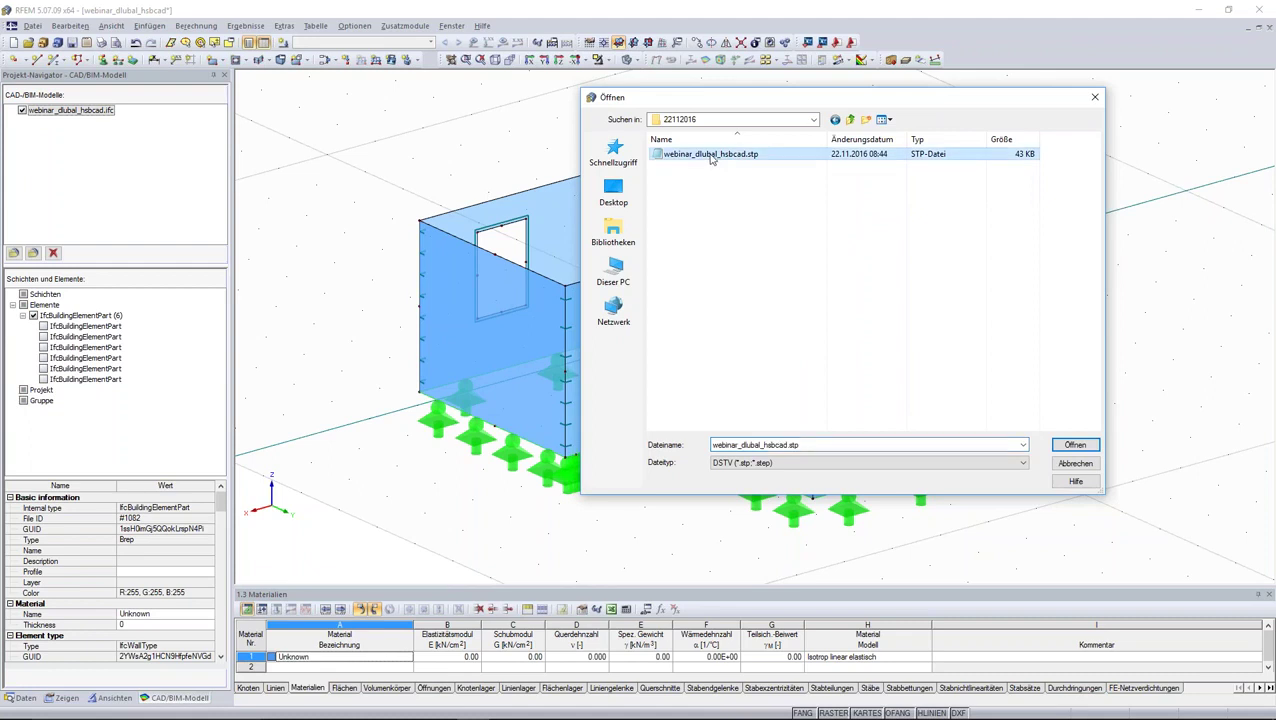
double_click(711, 157)
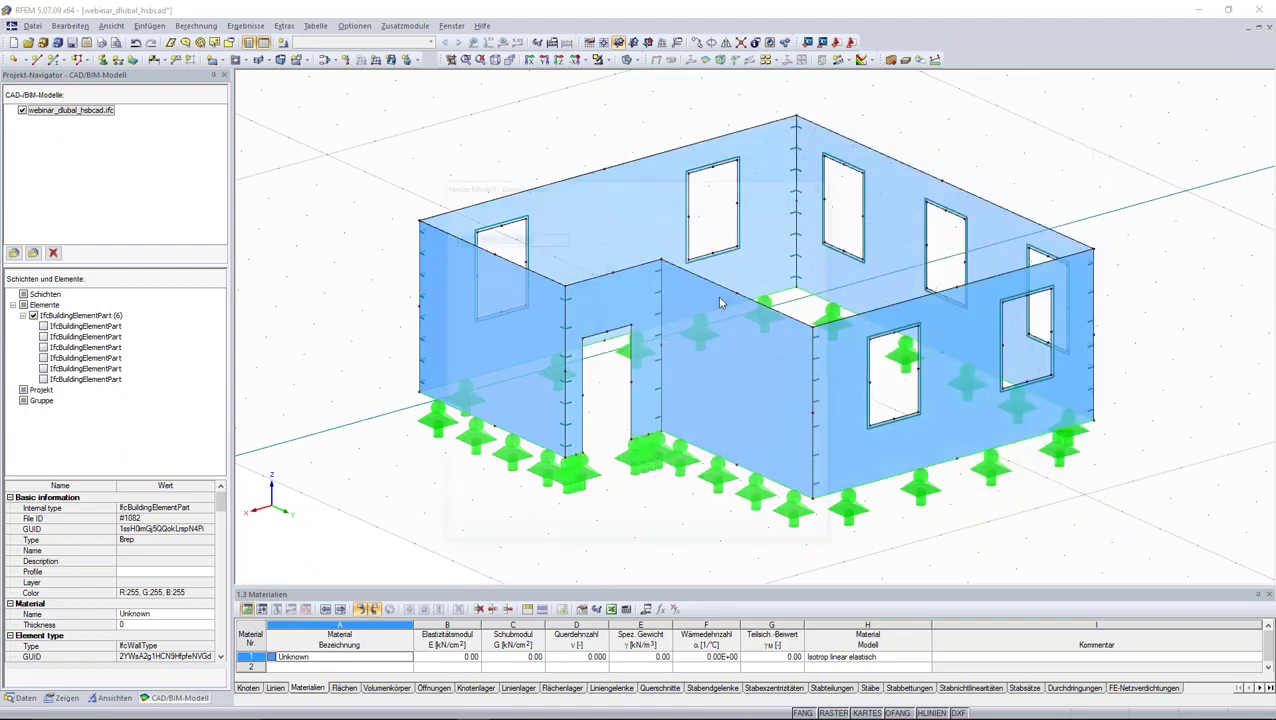
Step: Confirm new model webinar_dlubal_hsbcad10 with 'Kombinationen automatisch erzeugen' turned off
left_click(543, 237)
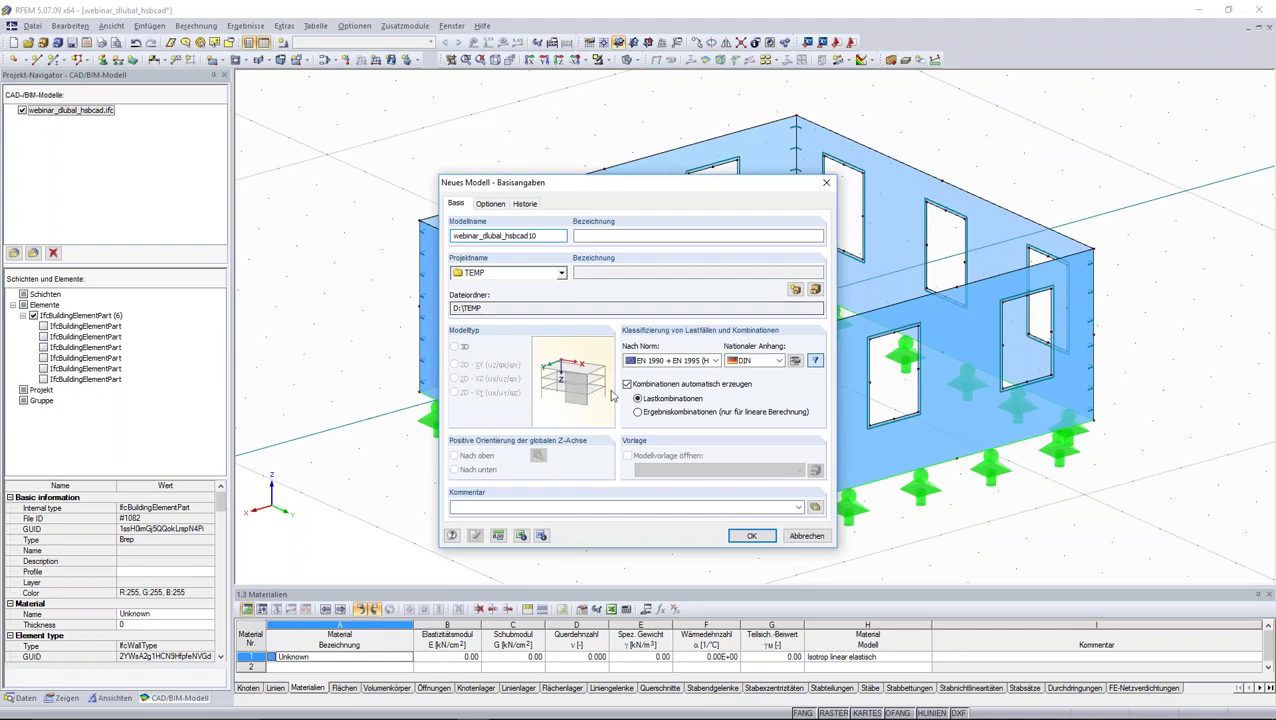
left_click(627, 384)
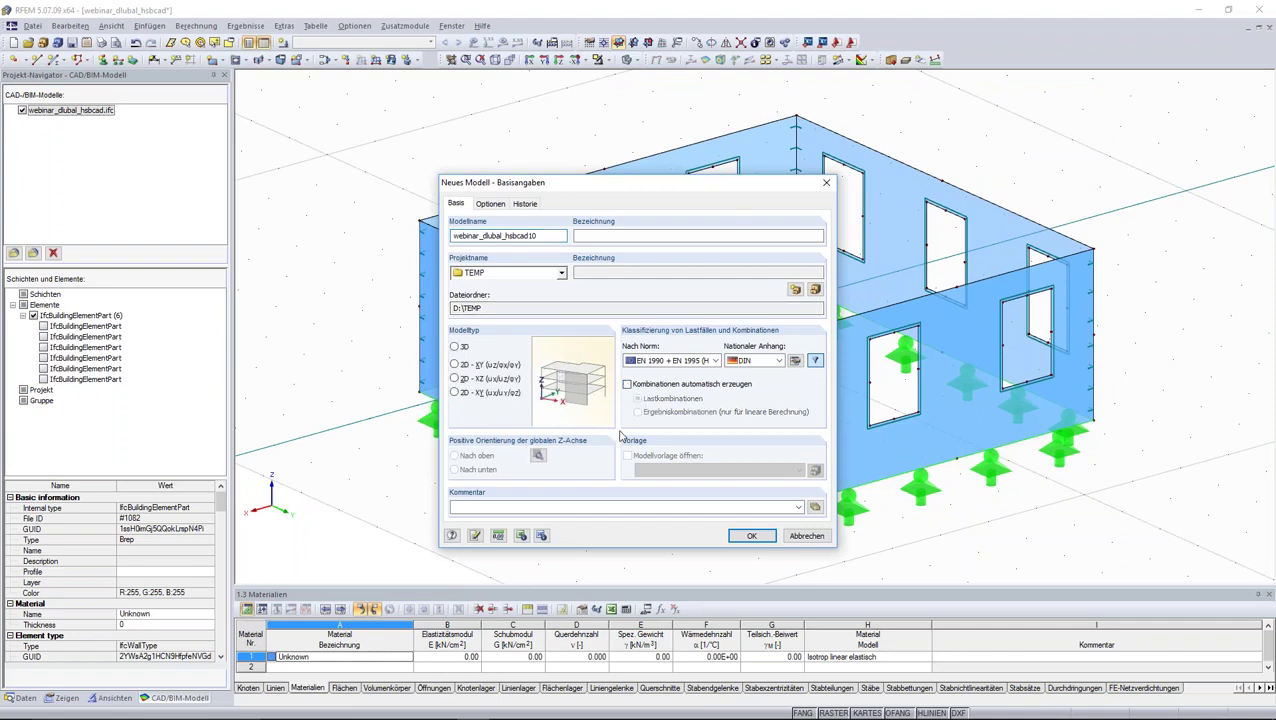
left_click(754, 537)
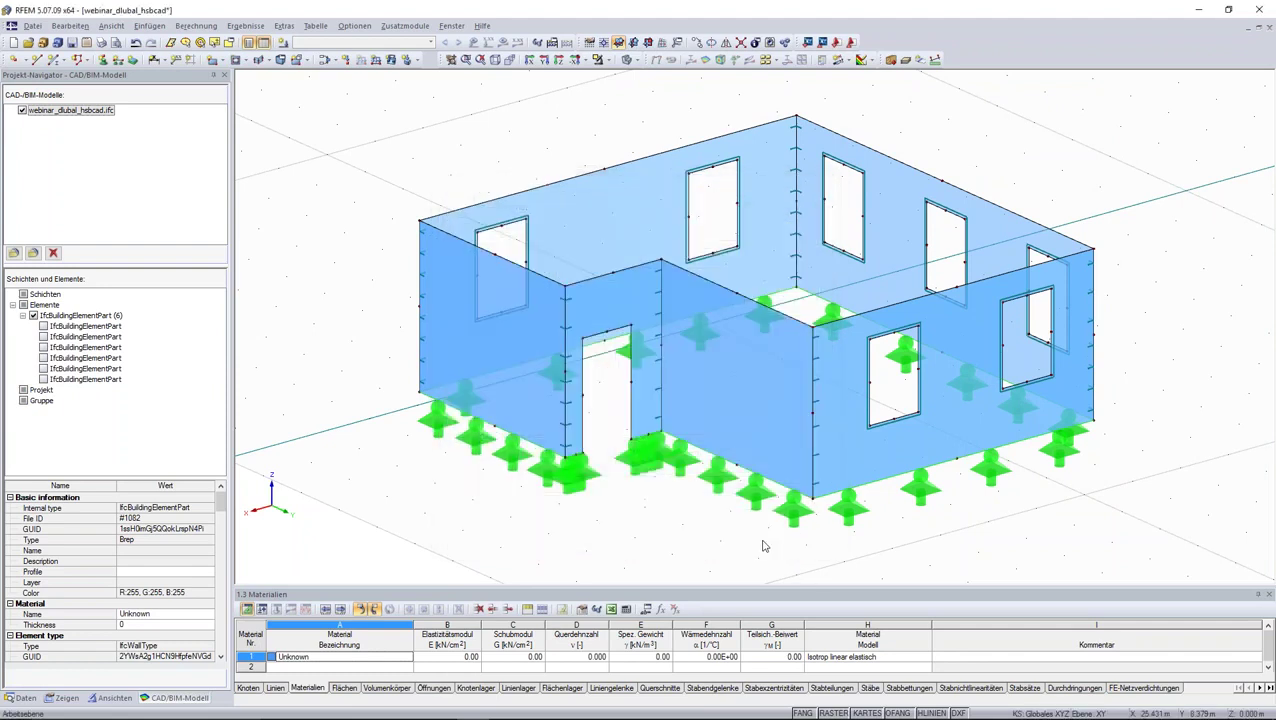
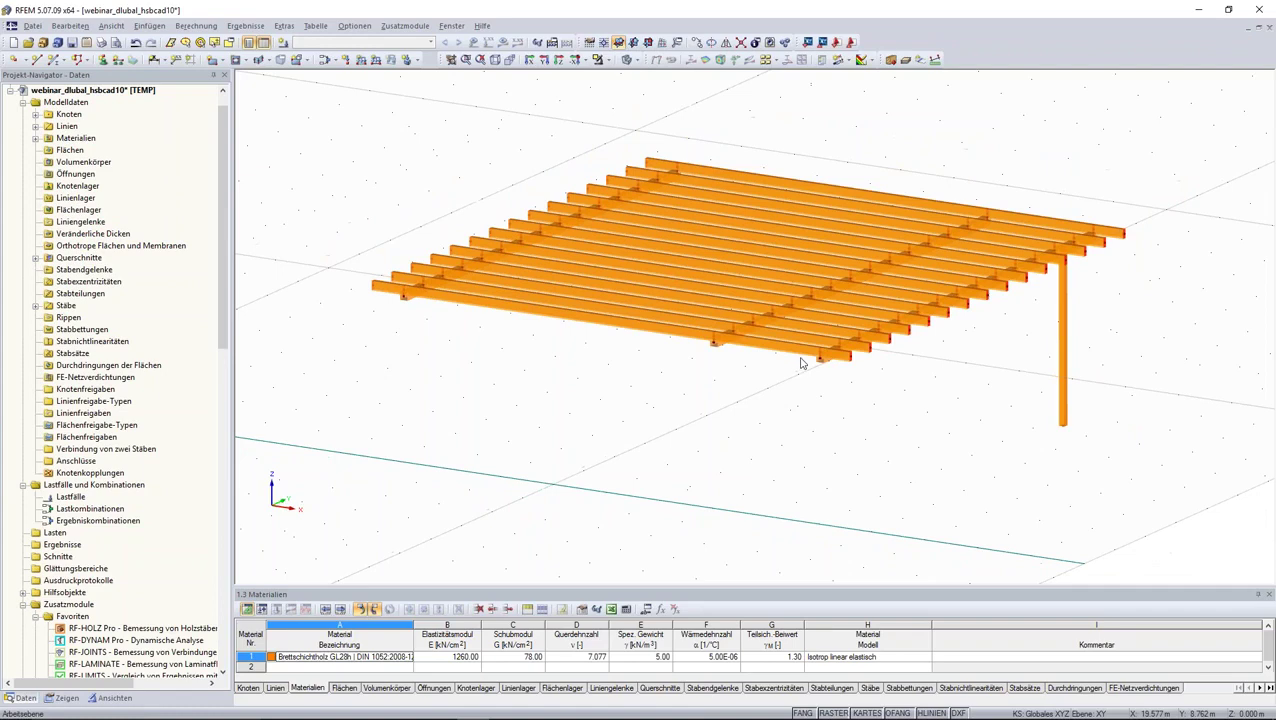
Step: Show the roof beams as wireframe lines and orbit to look along them
left_click(627, 60)
mouse_move(735, 248)
middle_mouse_down("ctrl")
mouse_move(720, 208)
mouse_move(555, 242)
mouse_move(488, 230)
middle_mouse_up("ctrl")
scroll(541, 245, "up", 2)
scroll(541, 194, "up", 2)
scroll(607, 194, "up", 2)
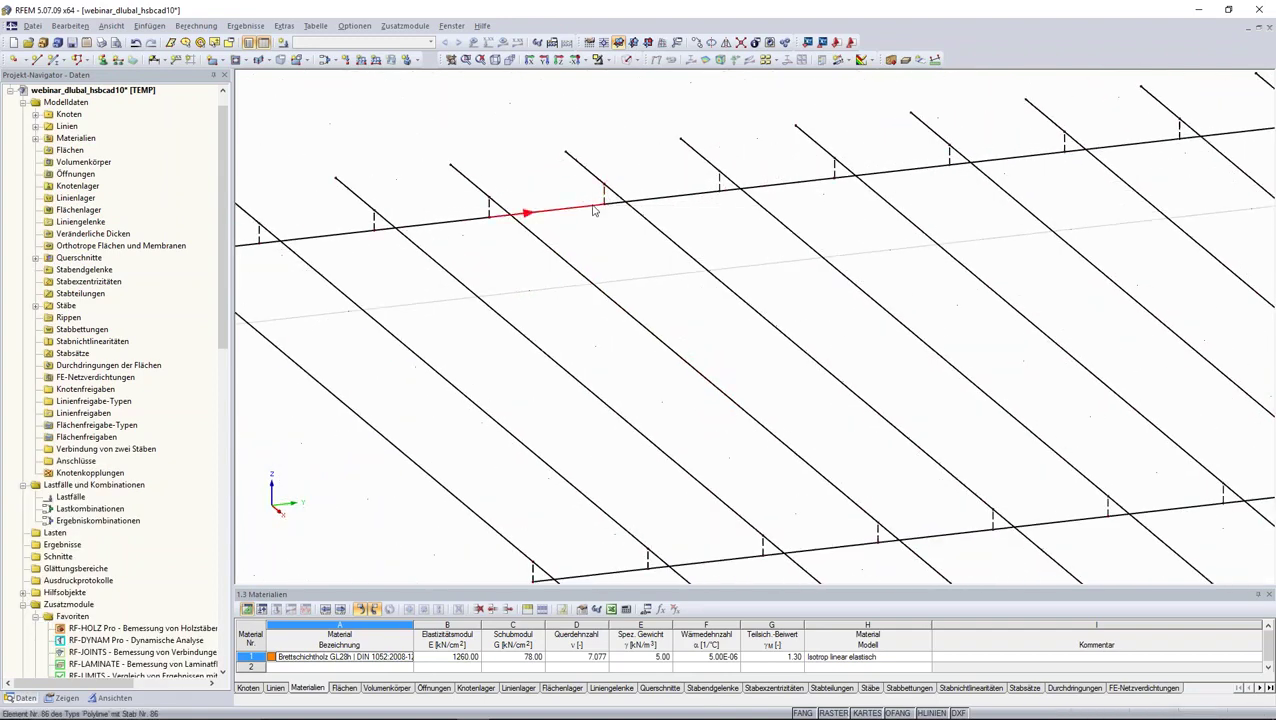
Step: Select a member where two beams meet and zoom in on the short 0.11 m couplings
left_click(597, 203)
scroll(592, 185, "up", 2)
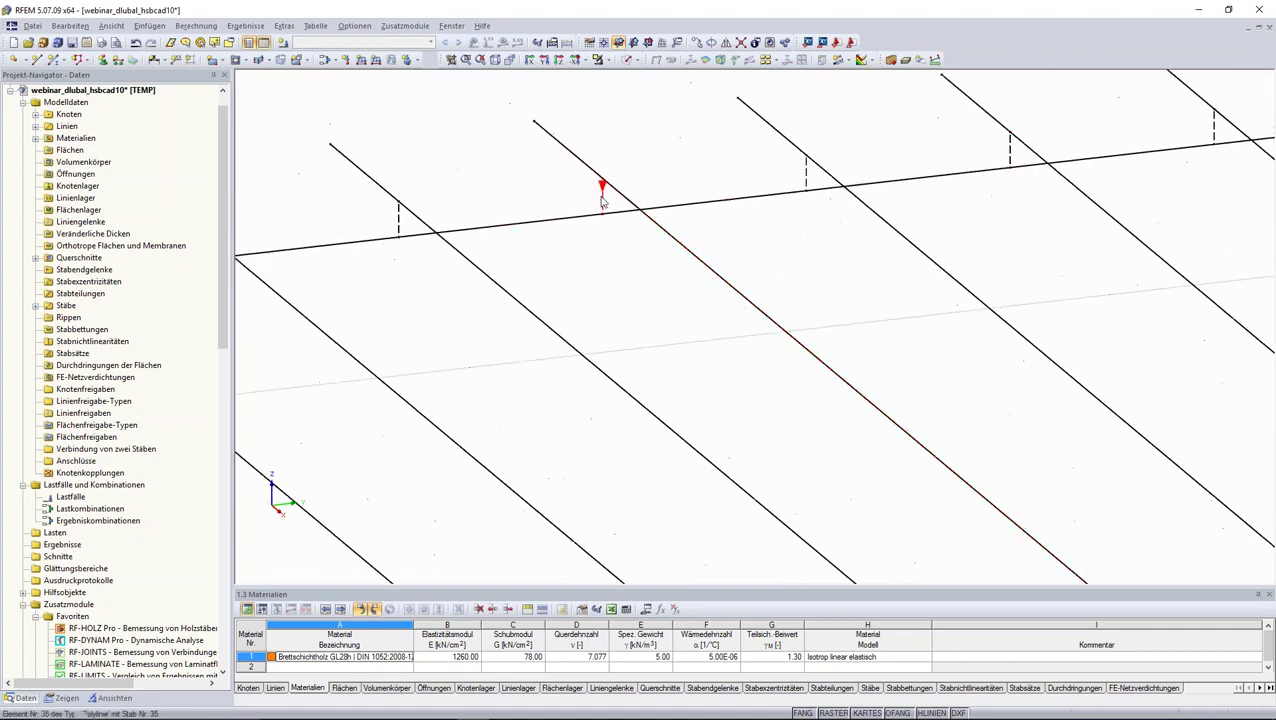
scroll(596, 186, "down", 2)
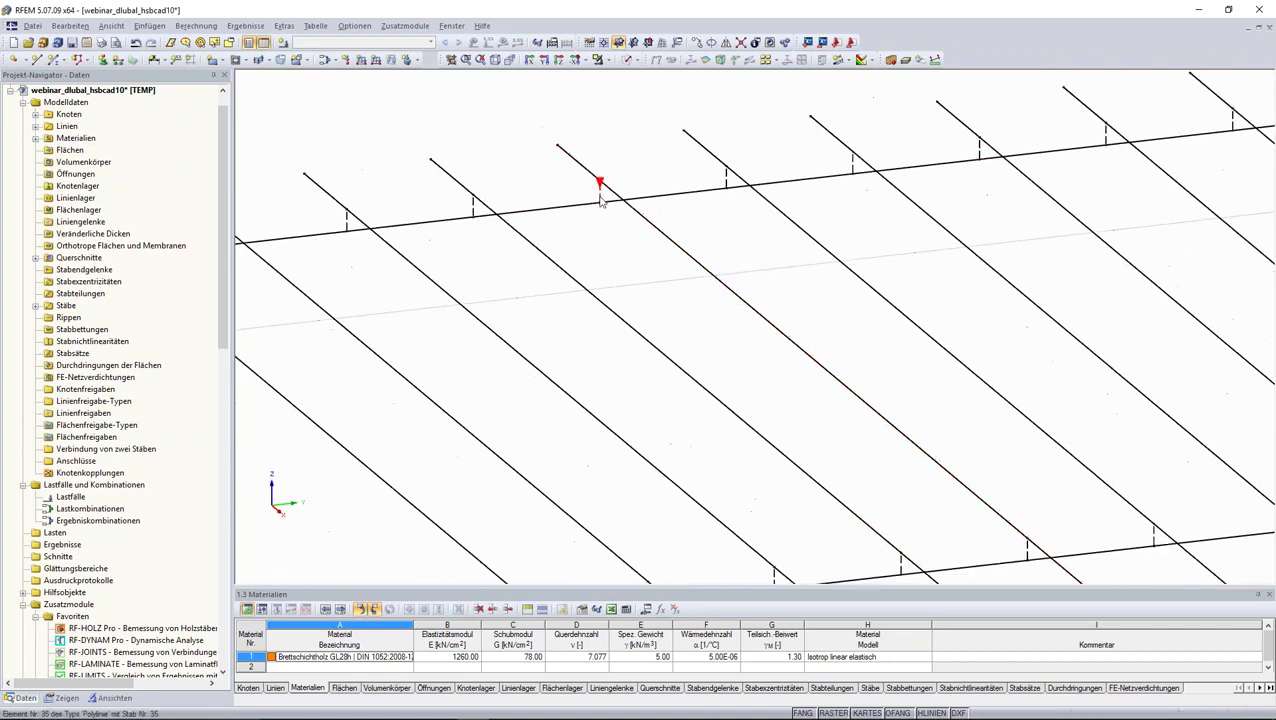
scroll(586, 186, "down", 1)
scroll(586, 186, "down", 2)
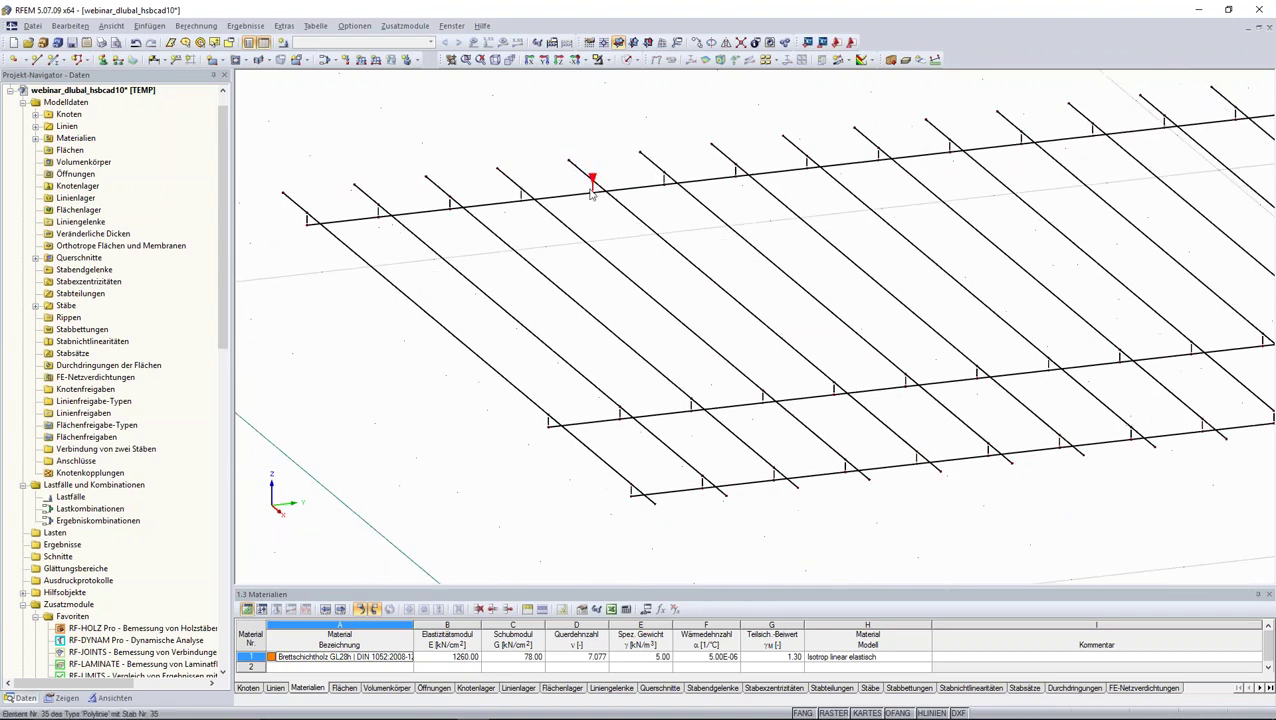
scroll(592, 190, "up", 2)
scroll(592, 197, "up", 1)
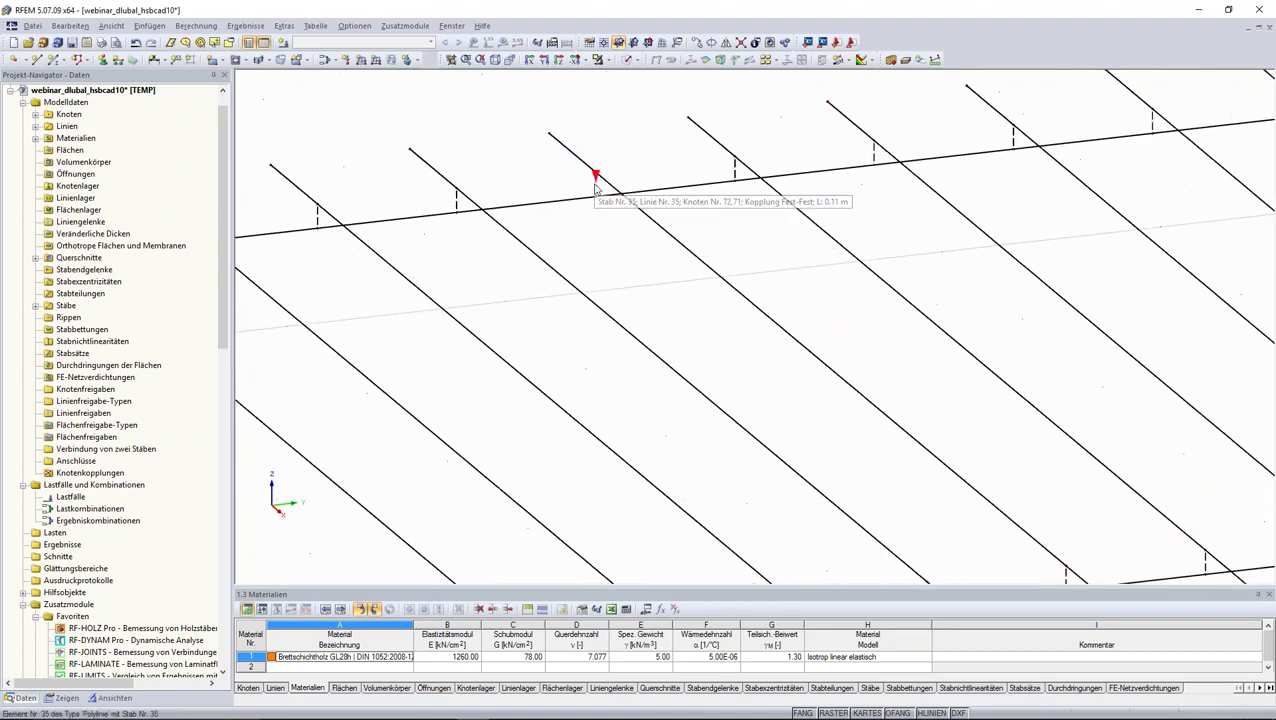
scroll(596, 187, "up", 2)
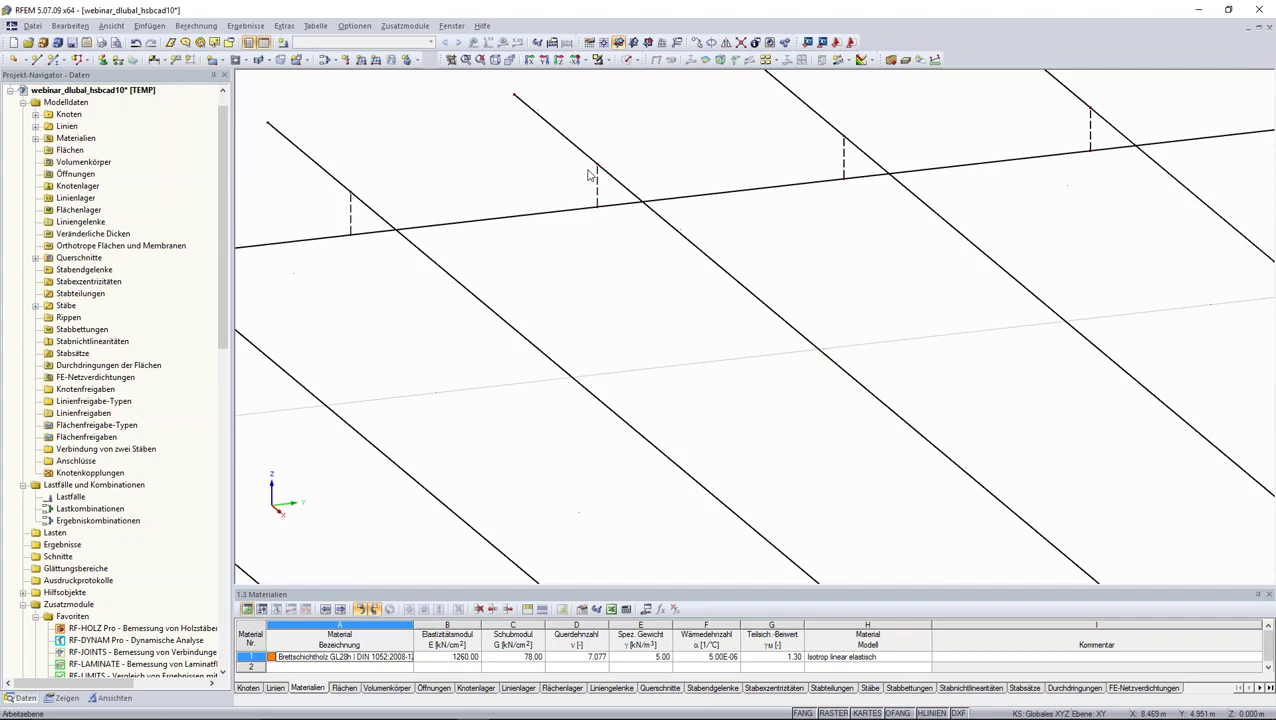
scroll(598, 187, "up", 2)
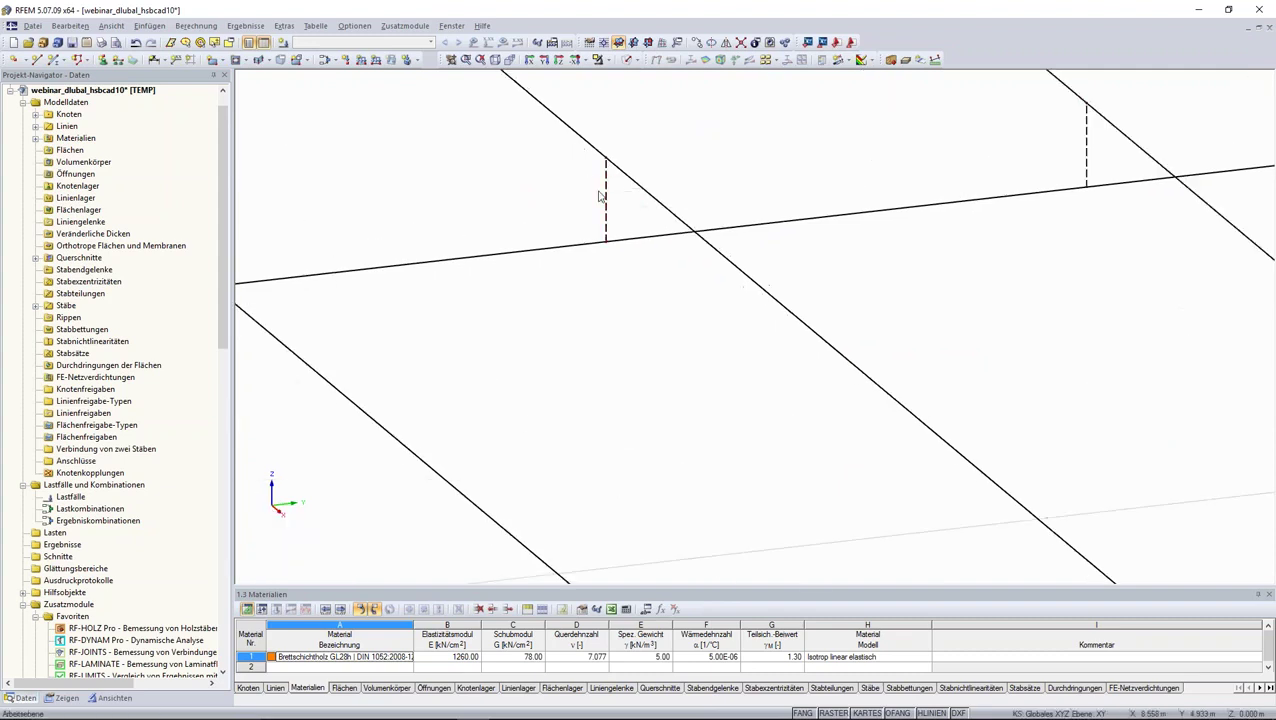
mouse_move(597, 185)
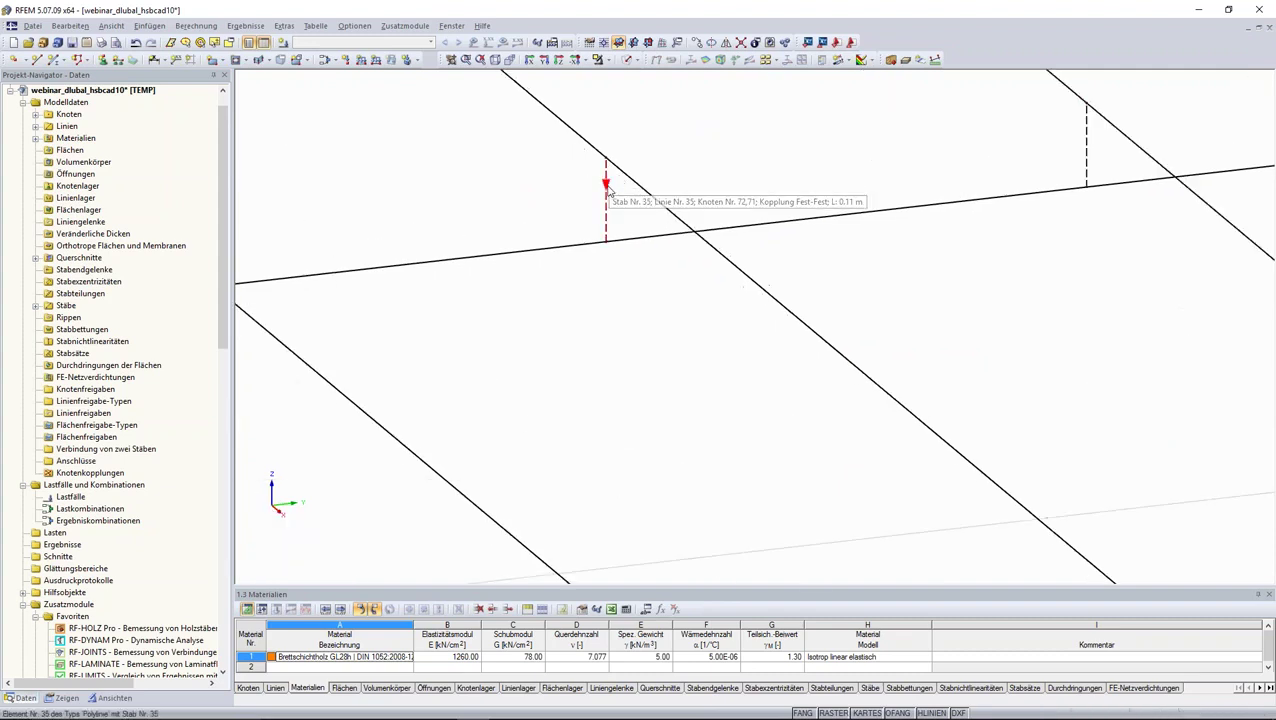
scroll(606, 188, "down", 1)
scroll(606, 188, "down", 2)
scroll(606, 188, "down", 1)
scroll(606, 189, "down", 2)
scroll(606, 188, "down", 2)
scroll(589, 243, "up", 1)
scroll(589, 243, "down", 2)
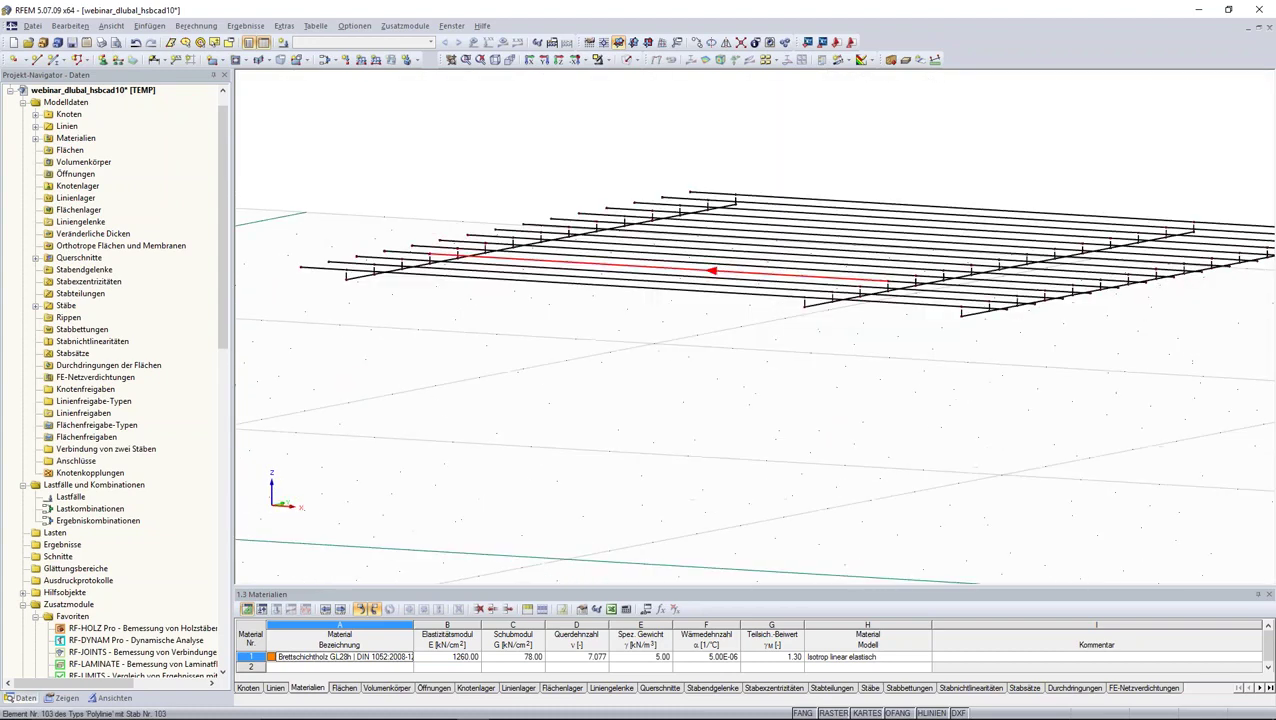
scroll(657, 363, "down", 1)
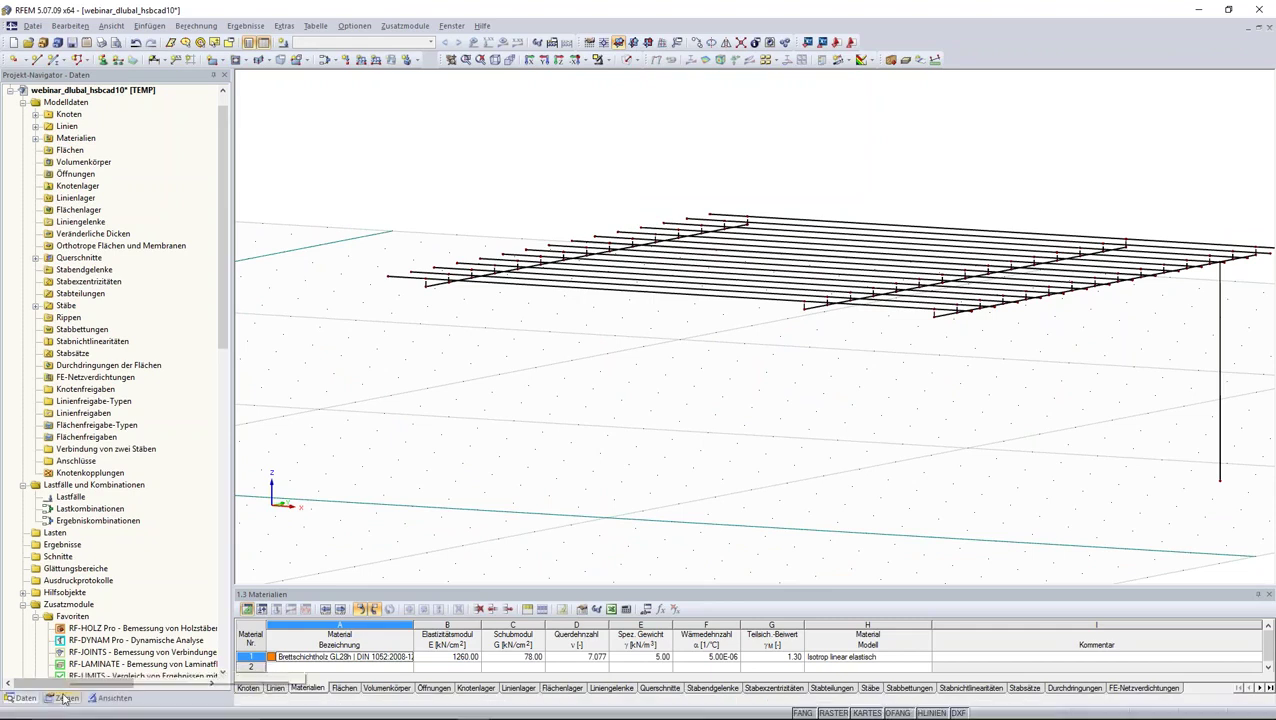
Step: Filter the view to only Kopplung Fest-Fest members and select all 45 couplings
left_click(110, 698)
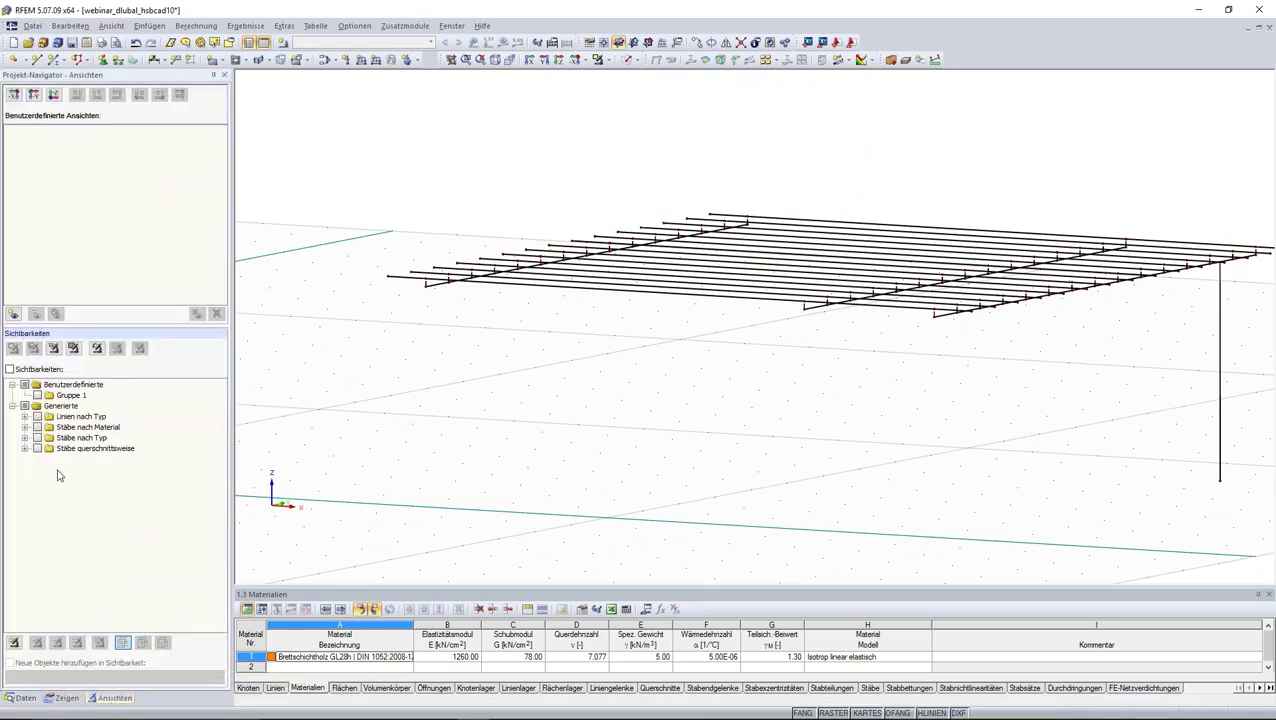
left_click(25, 449)
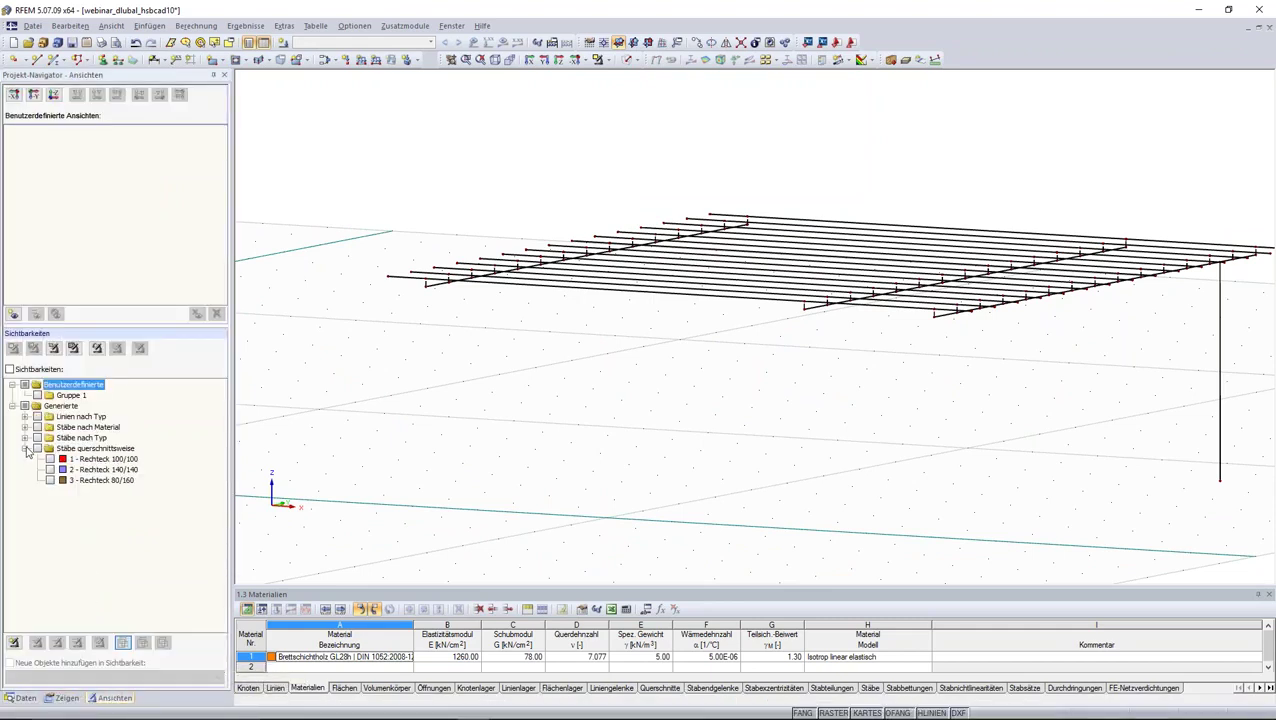
left_click(25, 438)
left_click(50, 459)
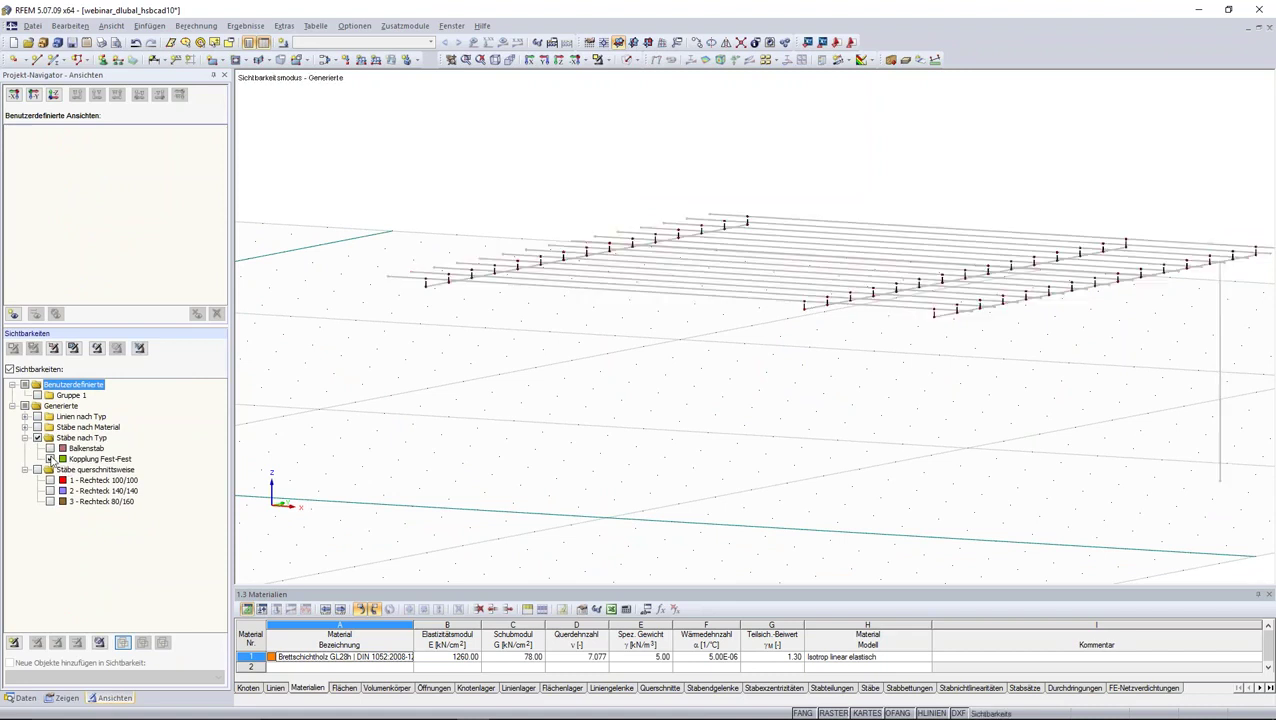
scroll(712, 350, "down", 1)
scroll(752, 362, "down", 1)
scroll(720, 362, "down", 1)
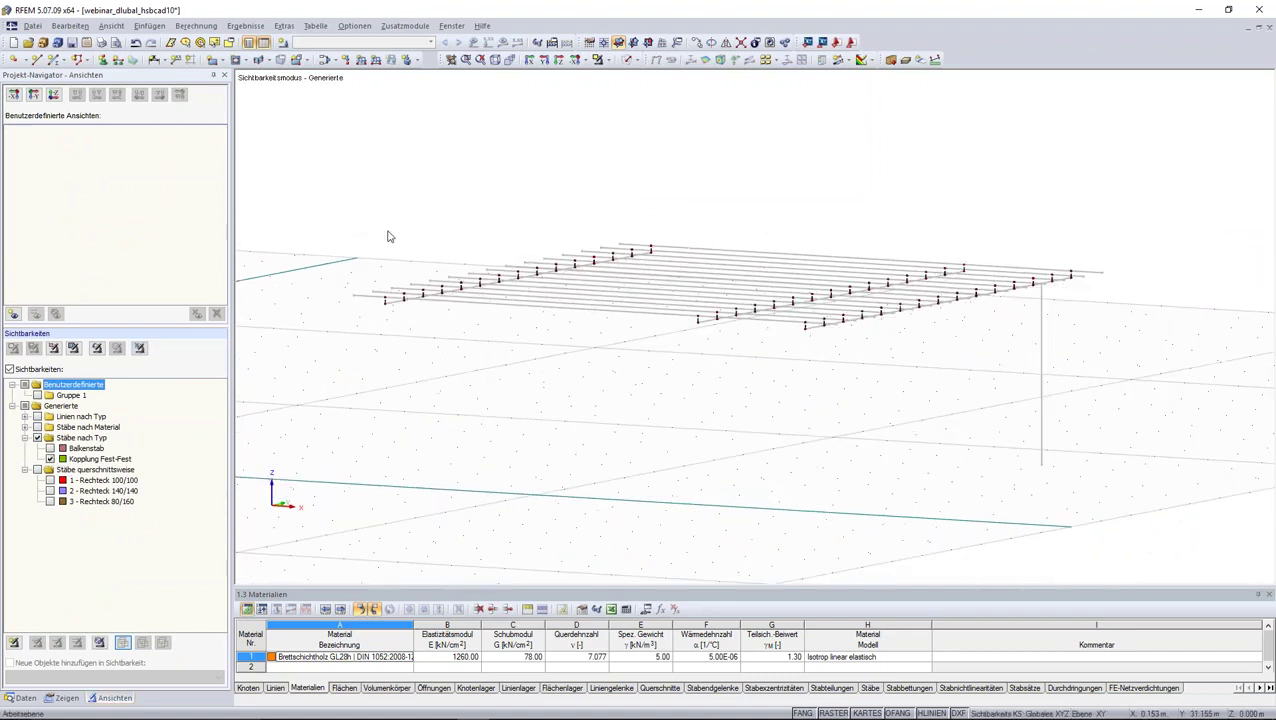
left_click_drag(347, 171, 1188, 444)
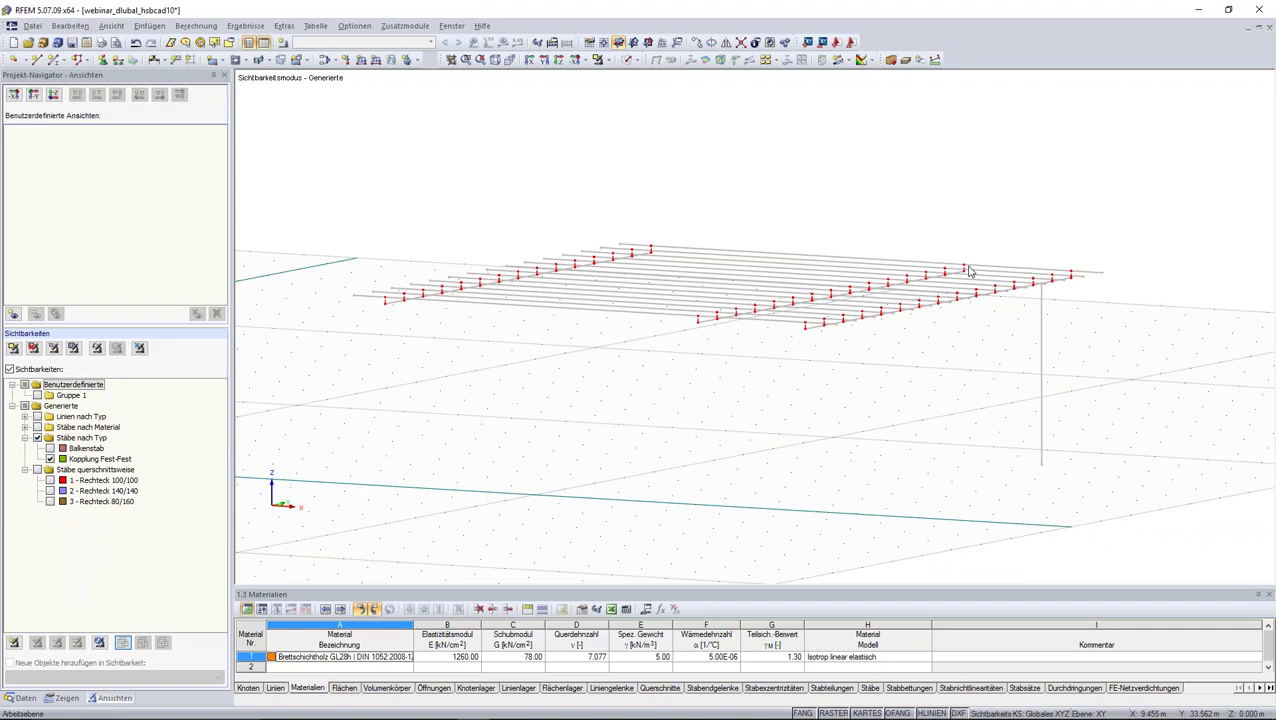
Step: Make the selected couplings Starrstab members with a new start hinge releasing only φy
right_click(965, 272)
mouse_move(855, 278)
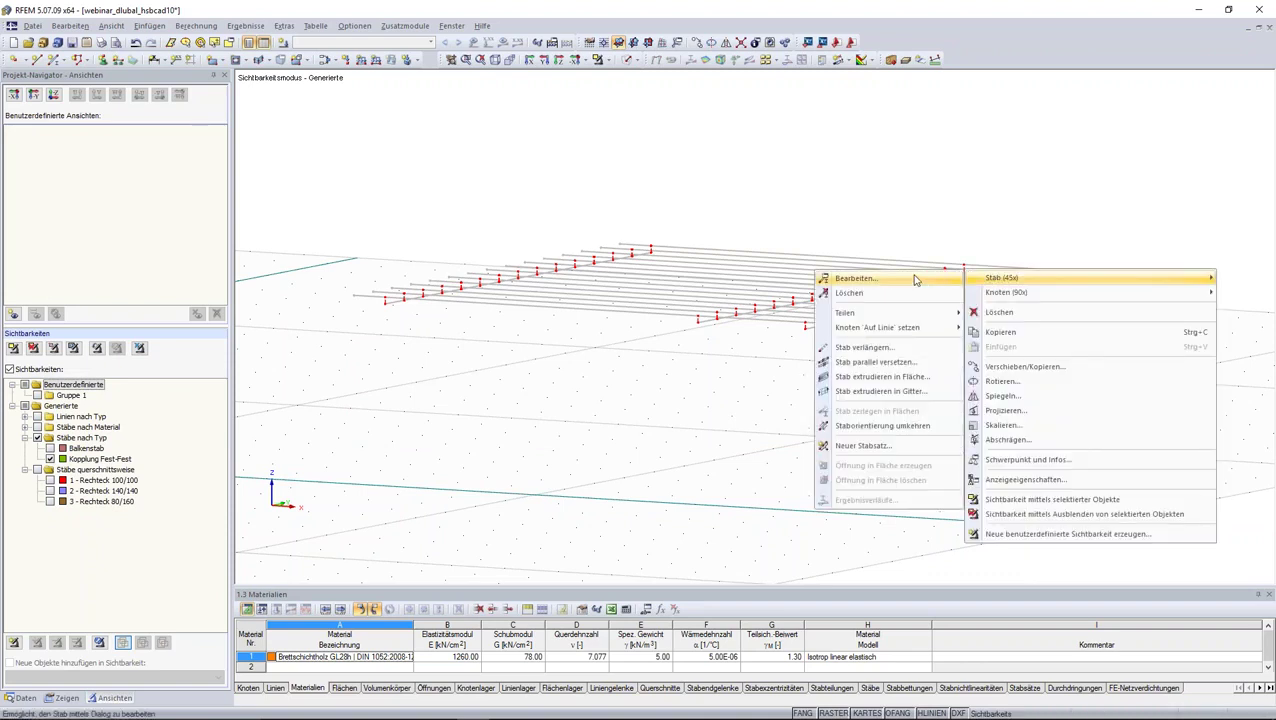
left_click(912, 278)
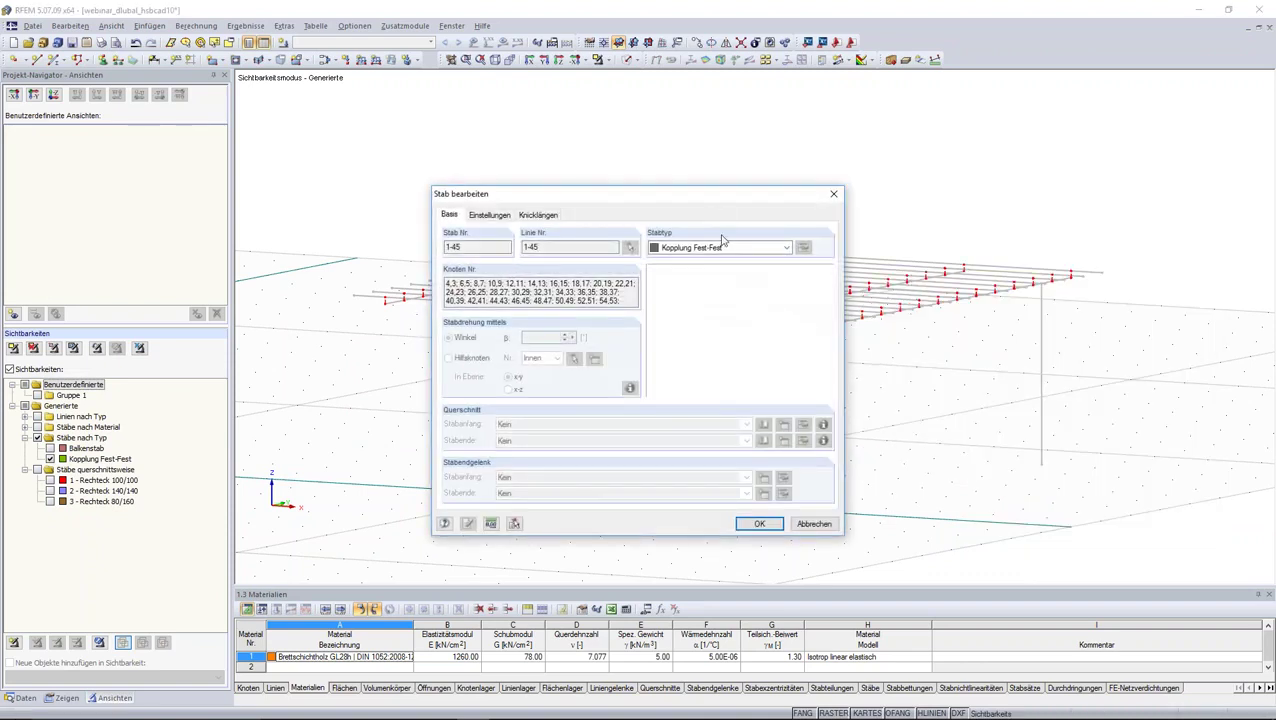
left_click(737, 248)
left_click(717, 272)
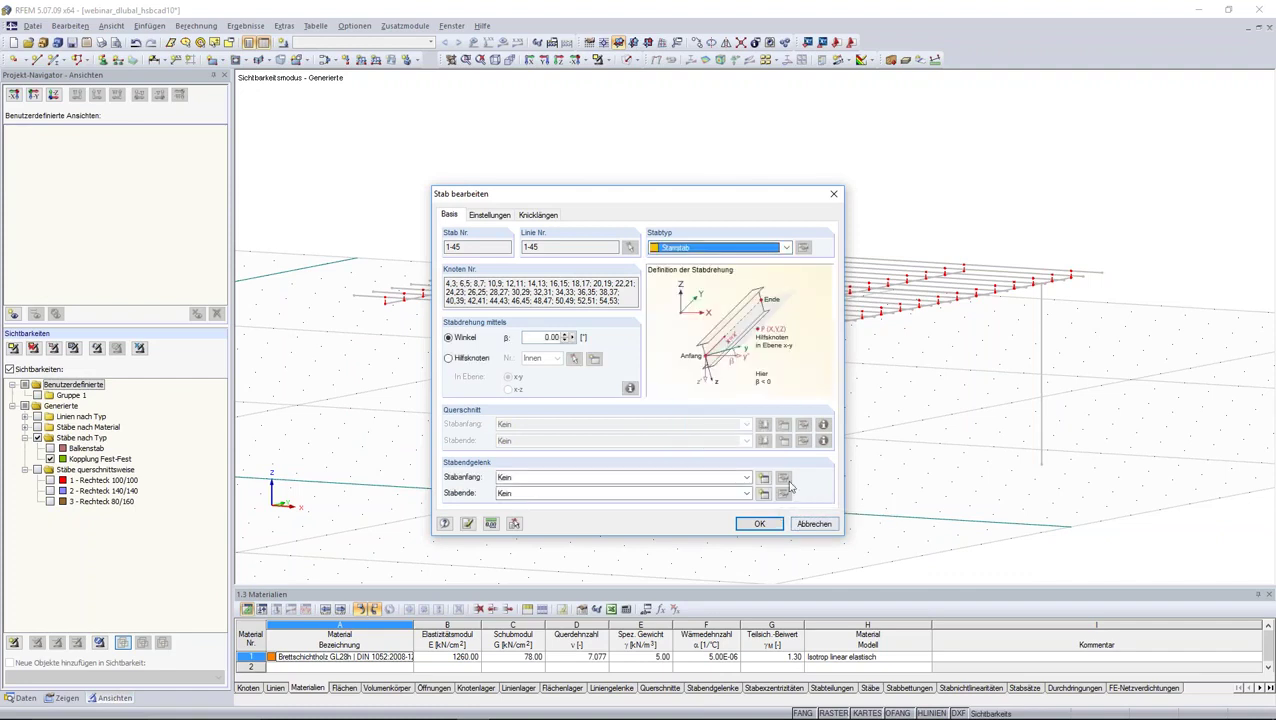
left_click(762, 479)
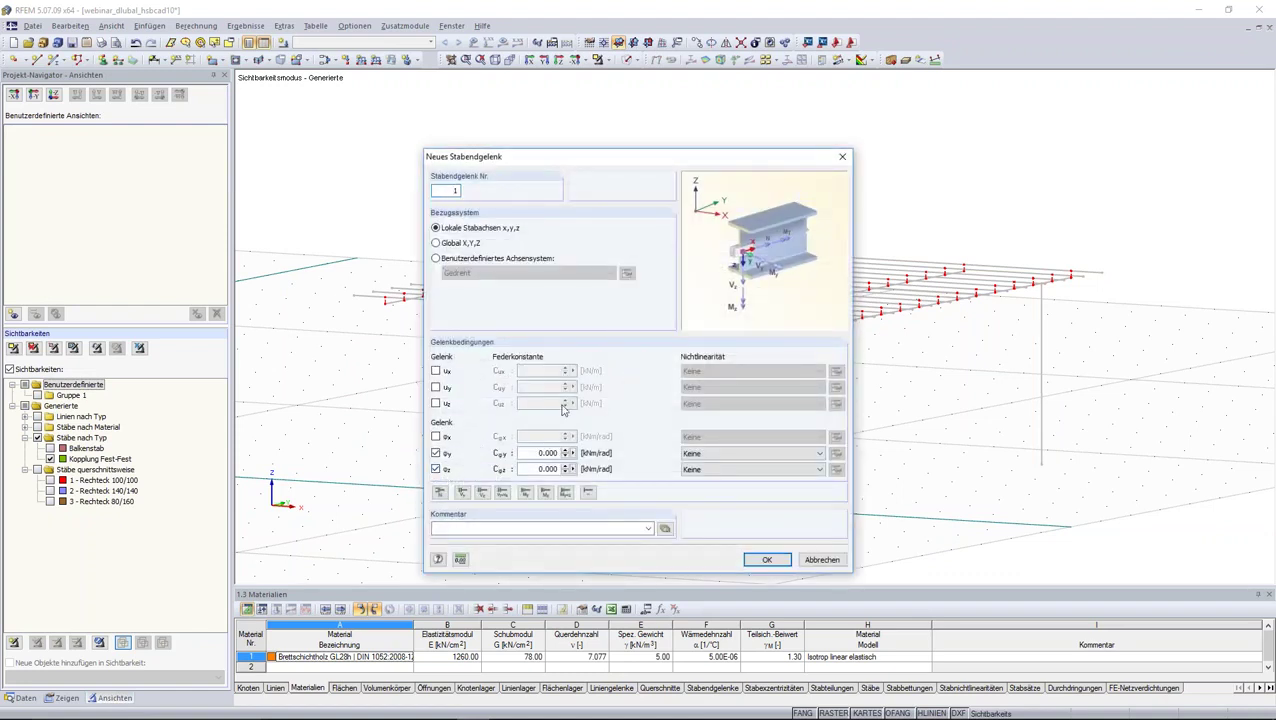
left_click(435, 470)
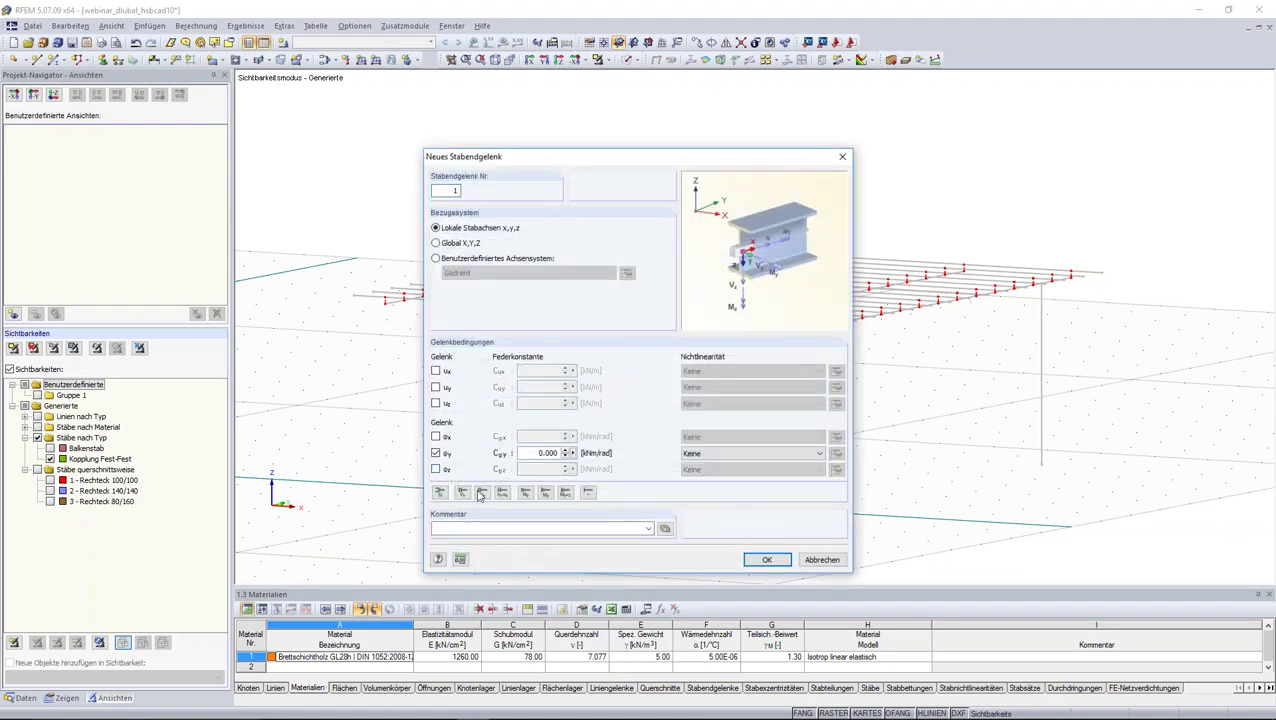
left_click(767, 561)
left_click(760, 524)
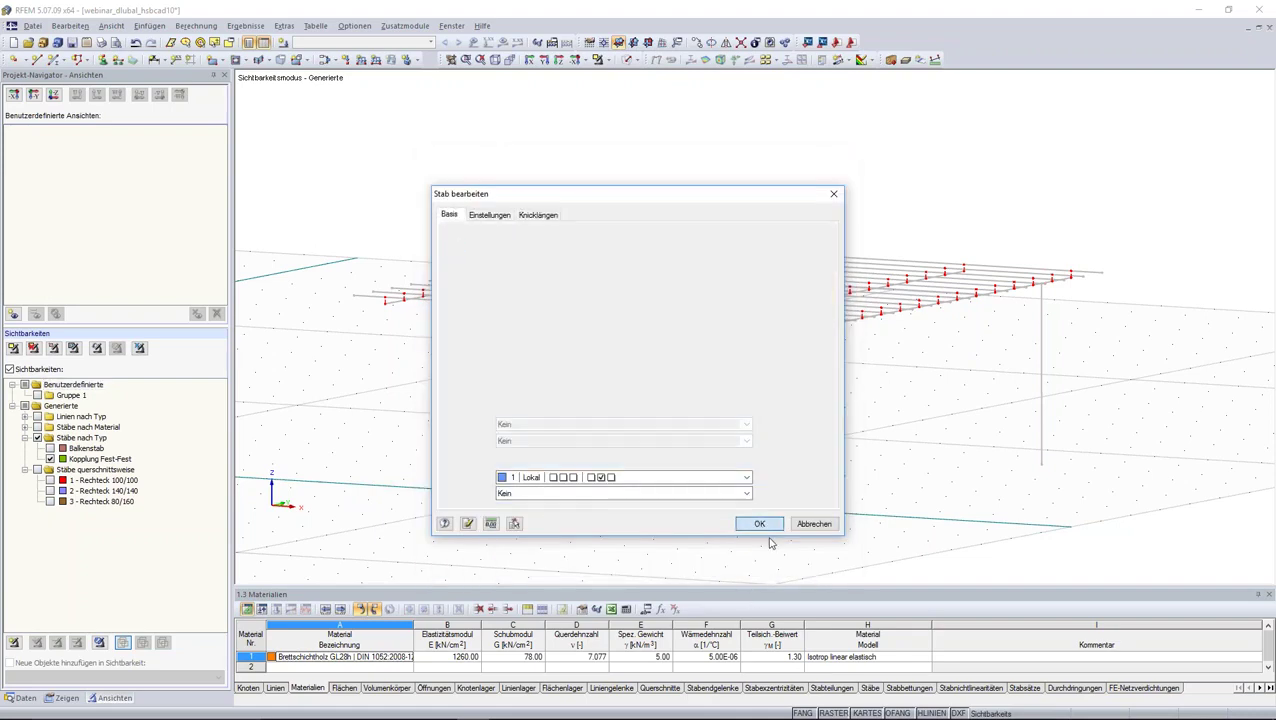
mouse_move(769, 461)
middle_mouse_down("ctrl")
mouse_move(840, 427)
mouse_move(812, 447)
middle_mouse_up("ctrl")
scroll(810, 420, "up", 3)
middle_click_drag(806, 395, 521, 447, "ctrl")
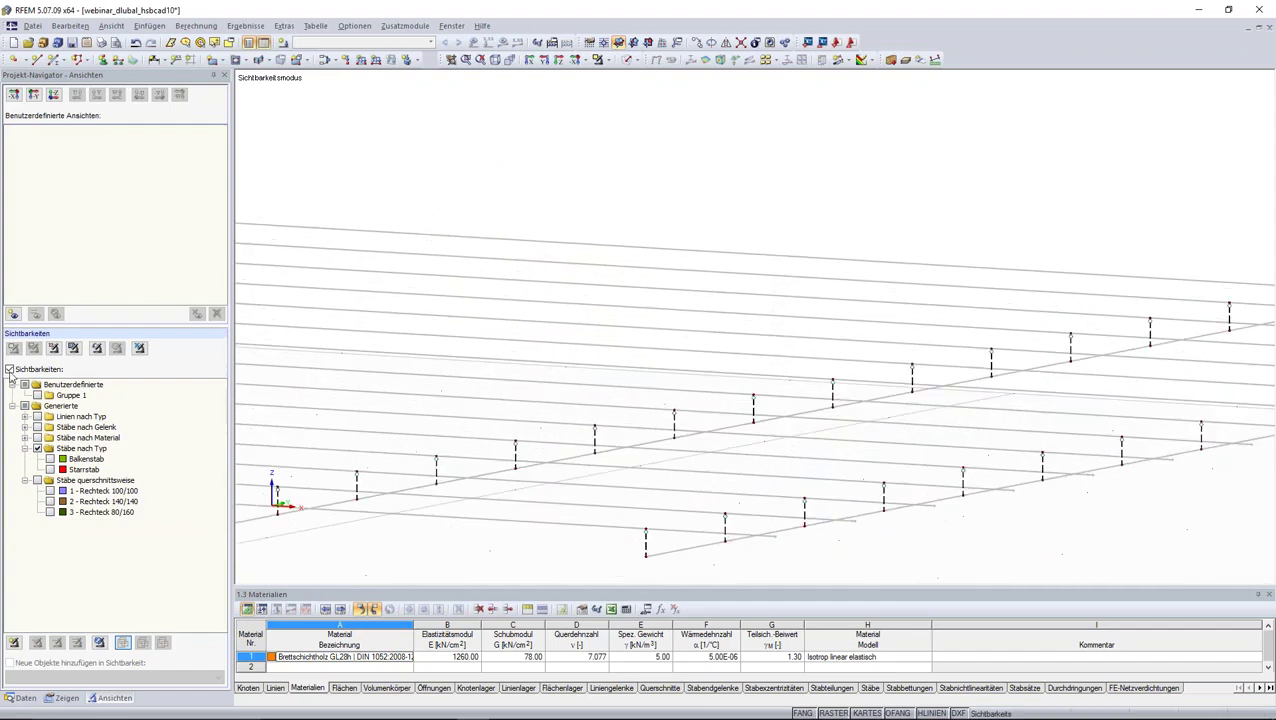
Step: Turn off the Sichtbarkeiten filter and briefly show then hide the member axis systems
left_click(10, 370)
scroll(370, 390, "down", 3)
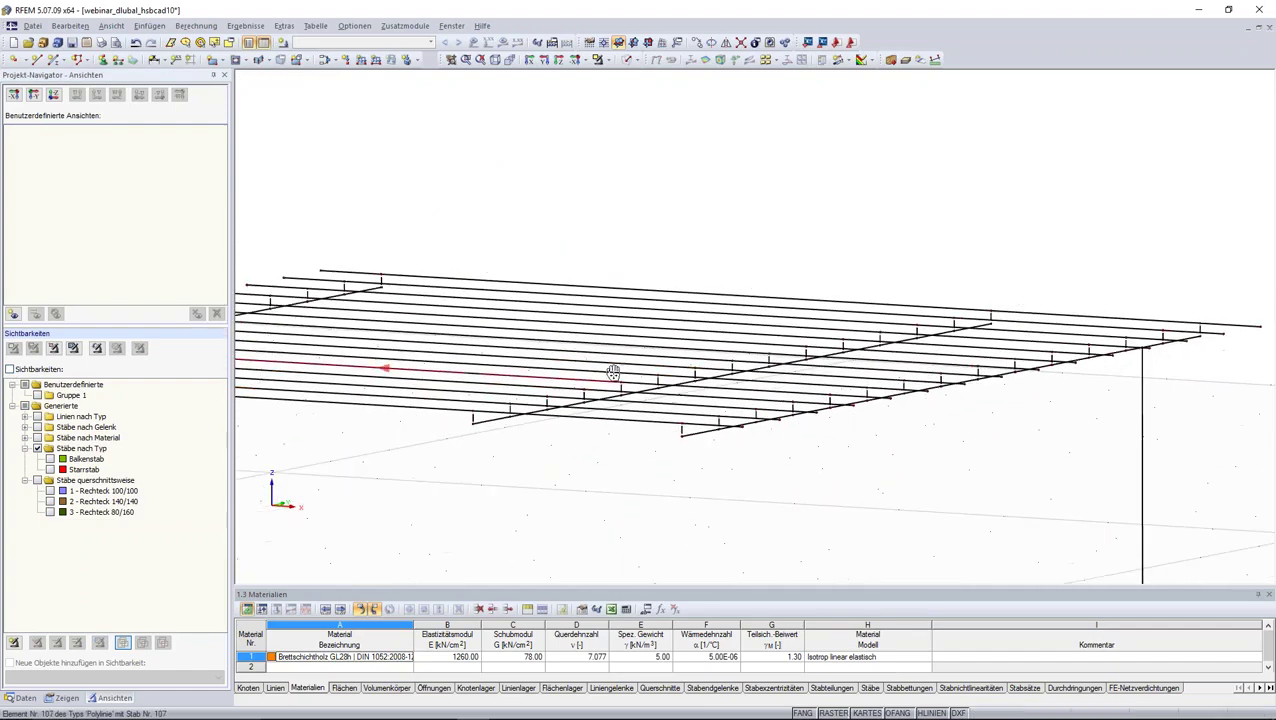
left_click(60, 698)
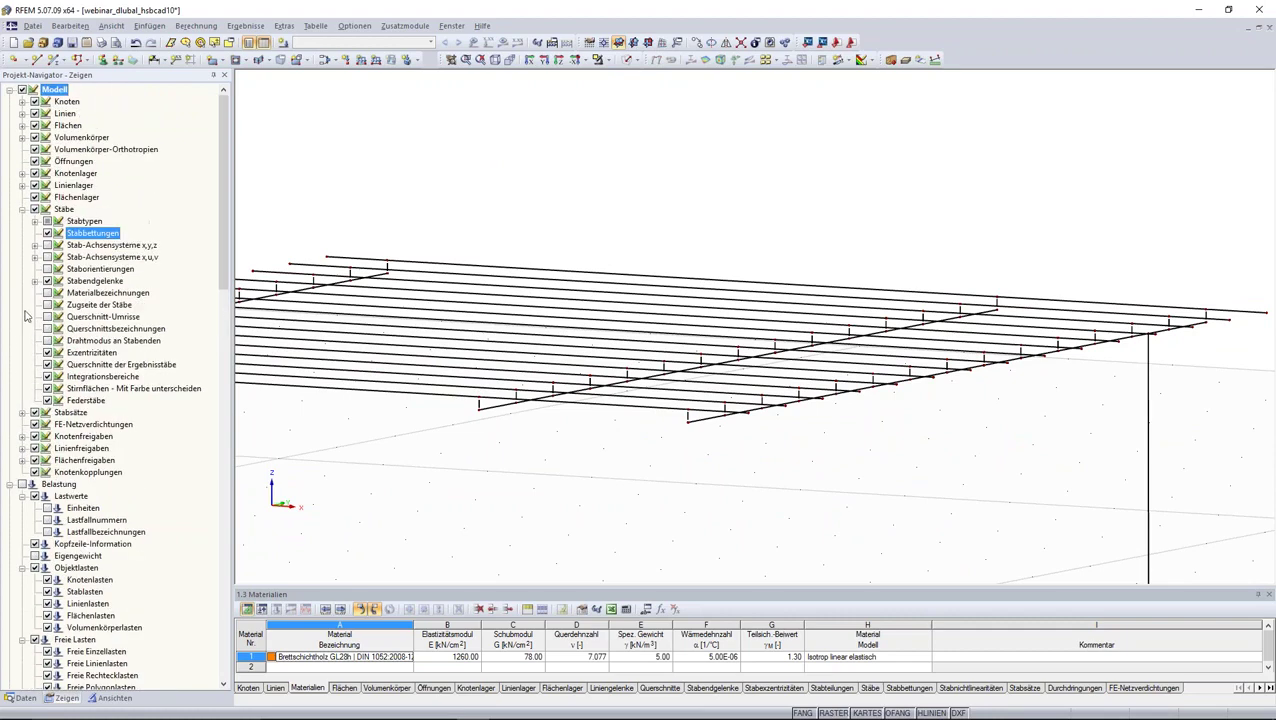
left_click(47, 245)
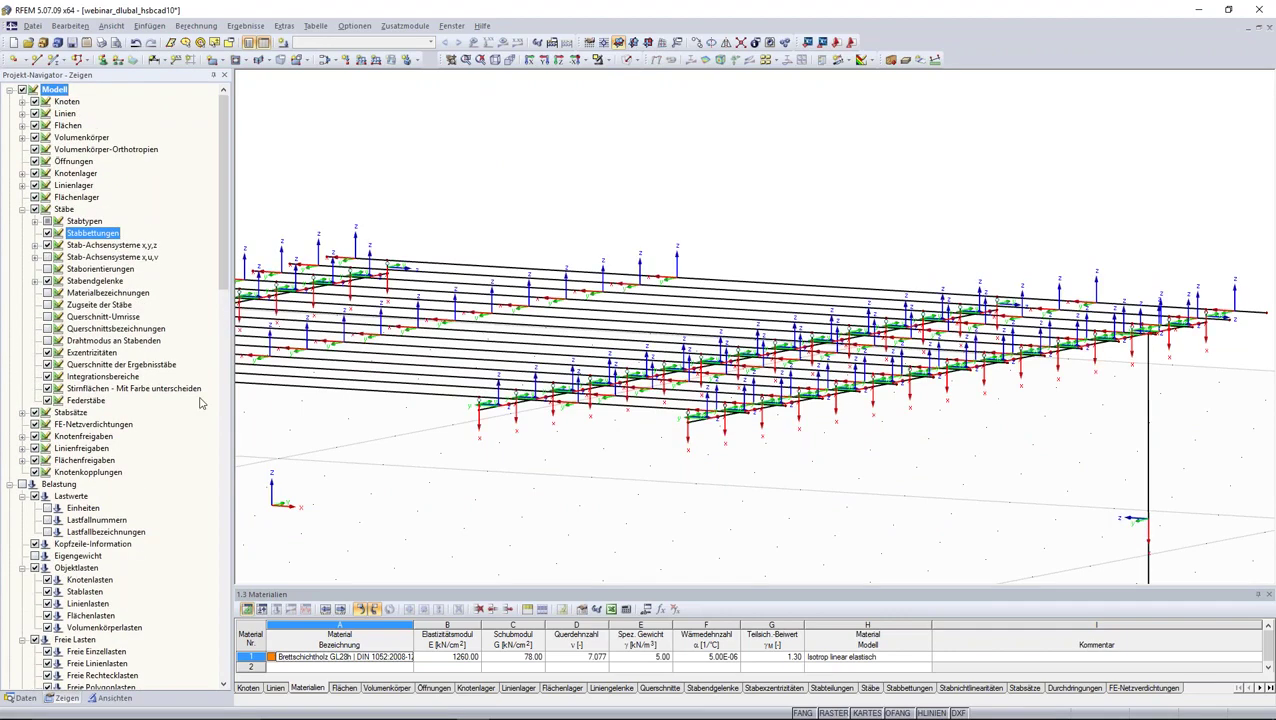
scroll(555, 375, "up", 2)
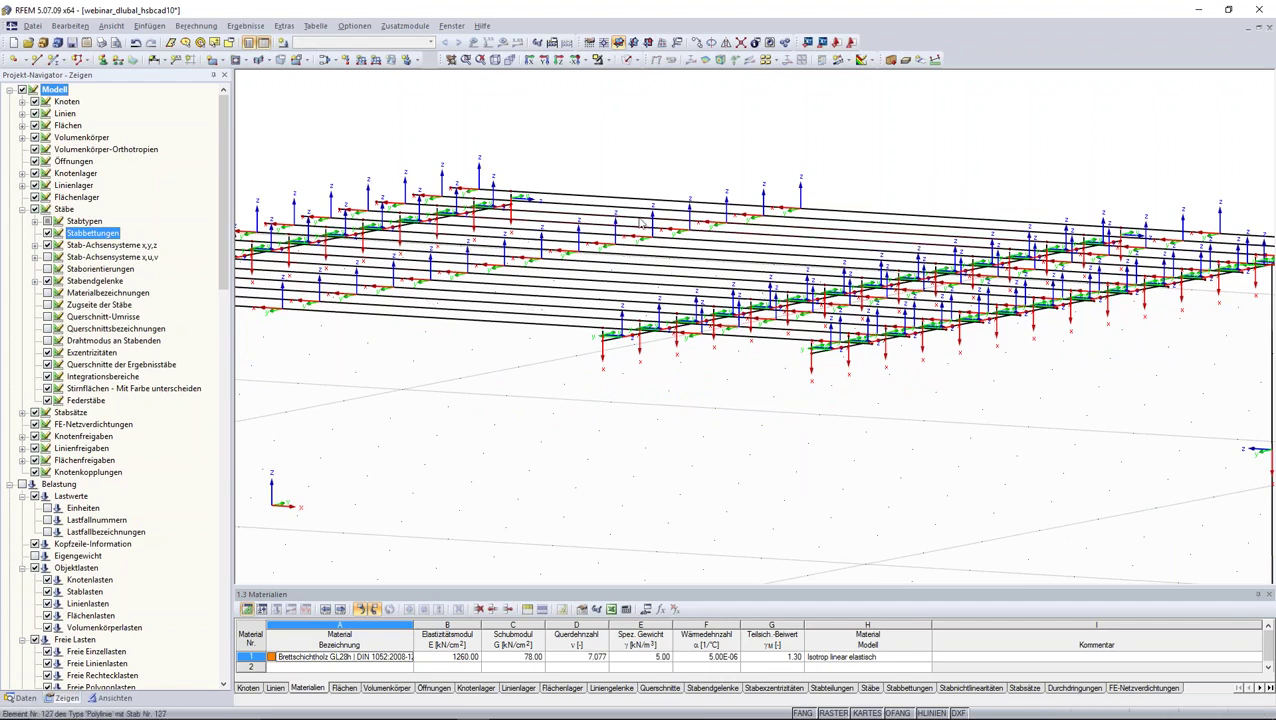
left_click(46, 245)
Step: Window-select all members of the beam model and return to the Daten tree
mouse_move(565, 372)
middle_mouse_down()
mouse_move(611, 359)
mouse_move(729, 368)
middle_mouse_up()
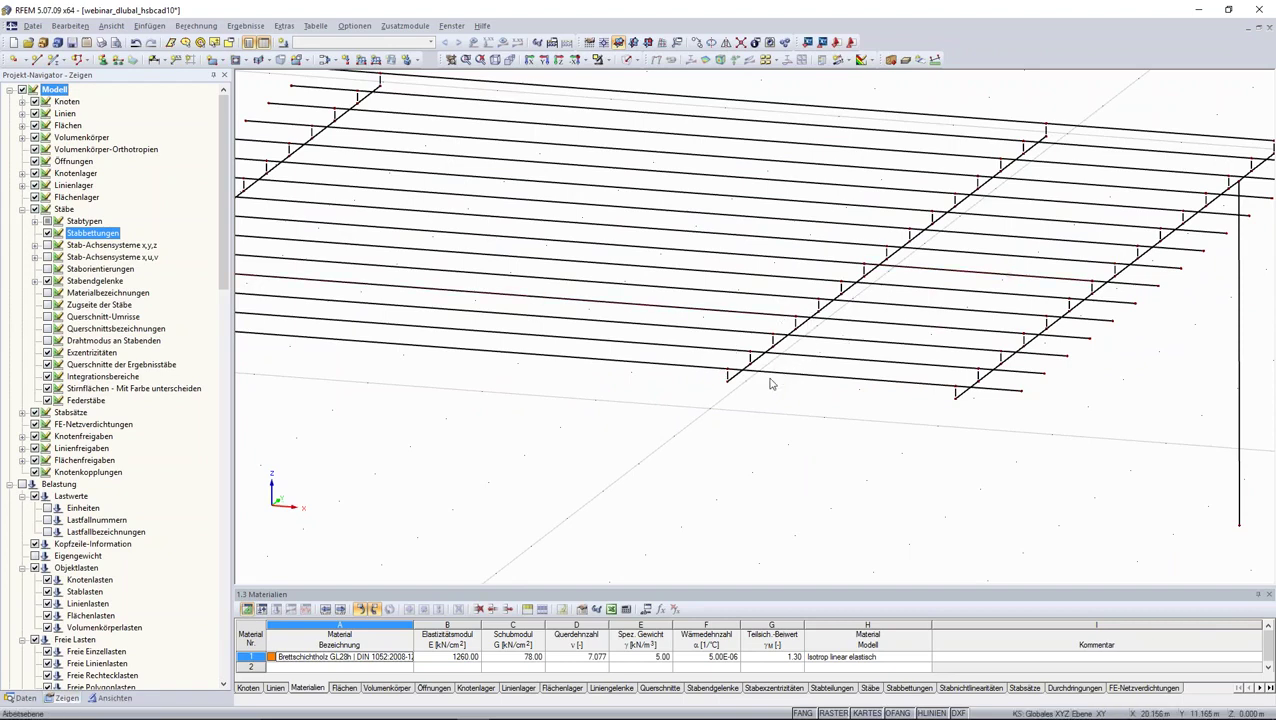
scroll(770, 383, "down", 2)
scroll(763, 379, "down", 2)
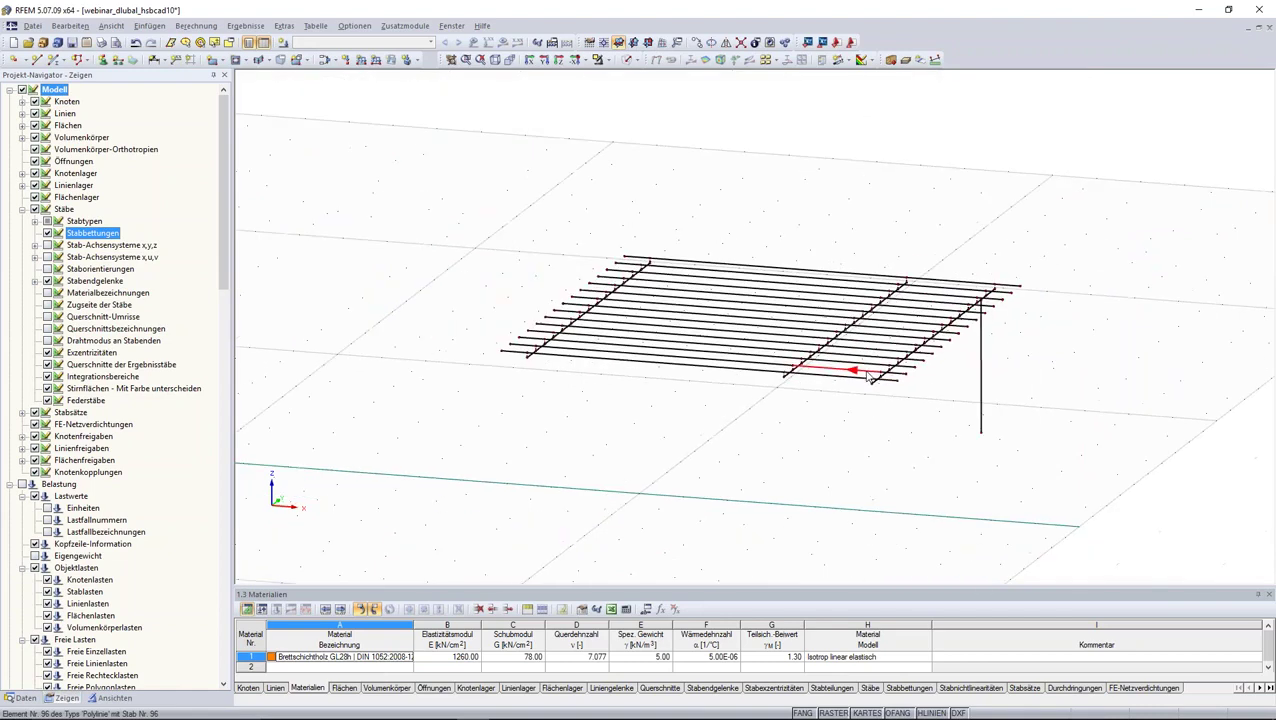
middle_click_drag(1143, 239, 1143, 162)
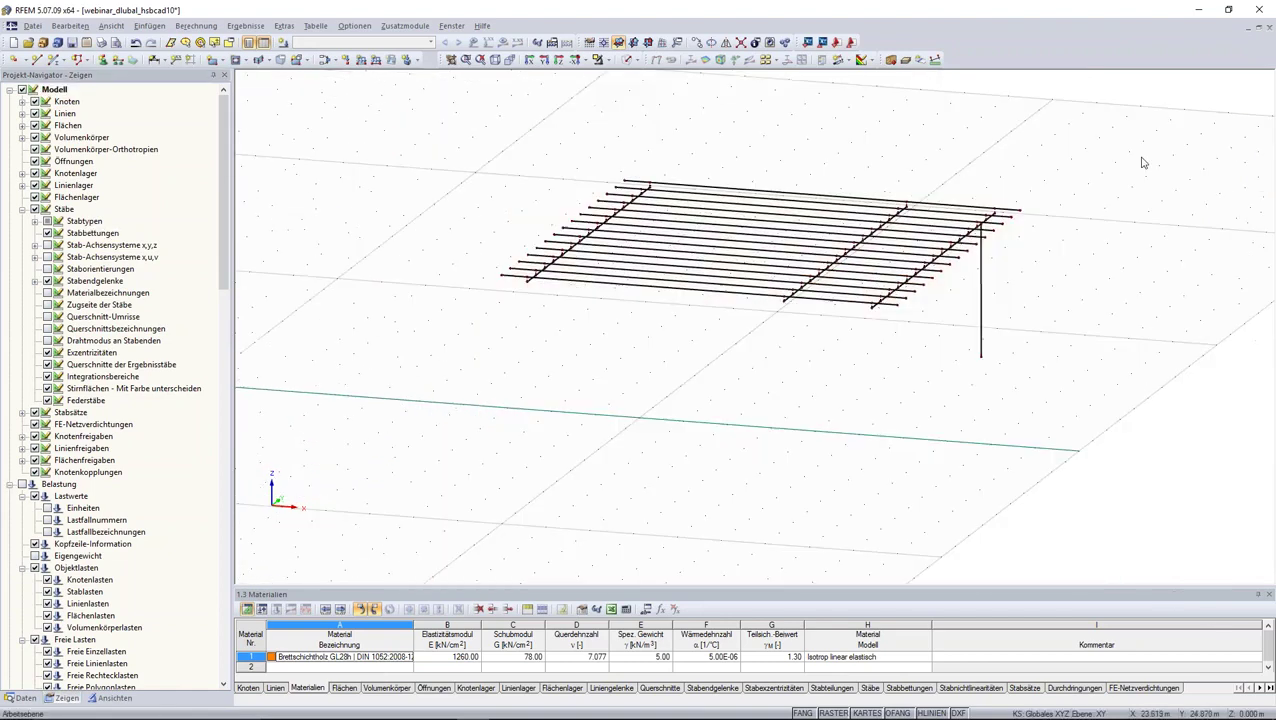
left_click_drag(1126, 118, 460, 440)
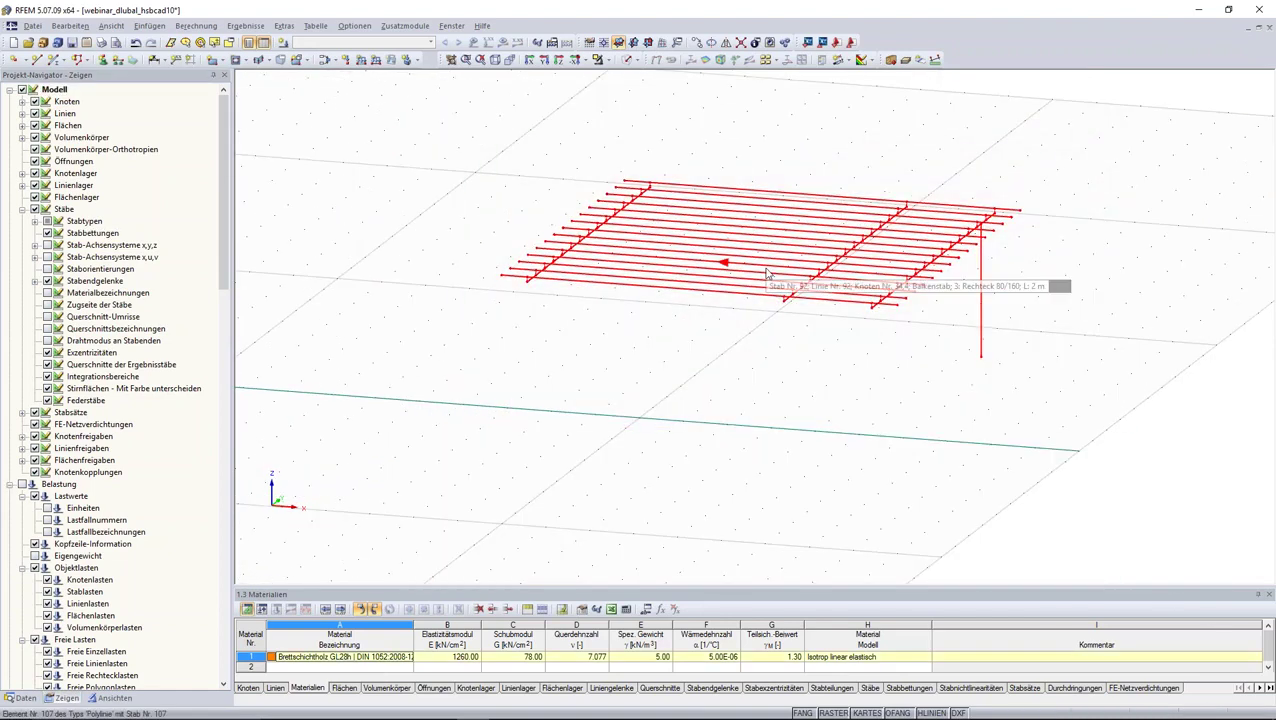
left_click(27, 698)
Step: Open the timber house model and paste the copied roof structure without offset
double_click(90, 102)
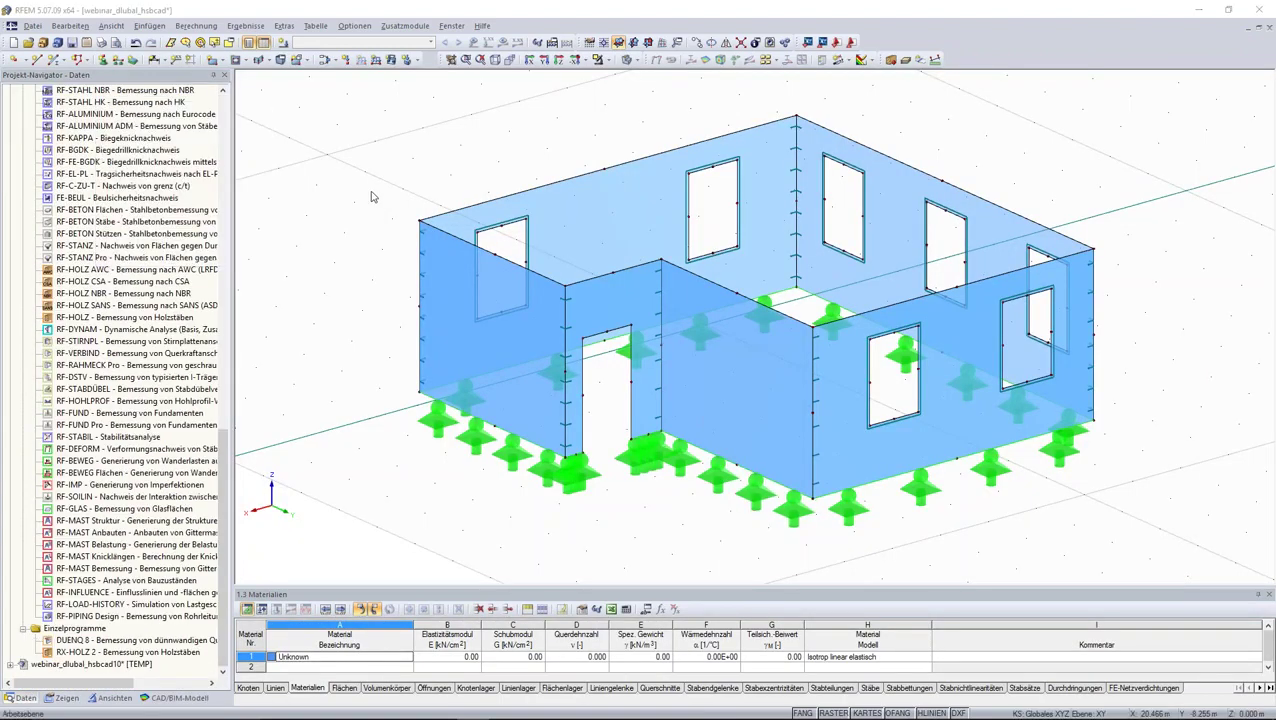
key("ctrl+v")
left_click(686, 431)
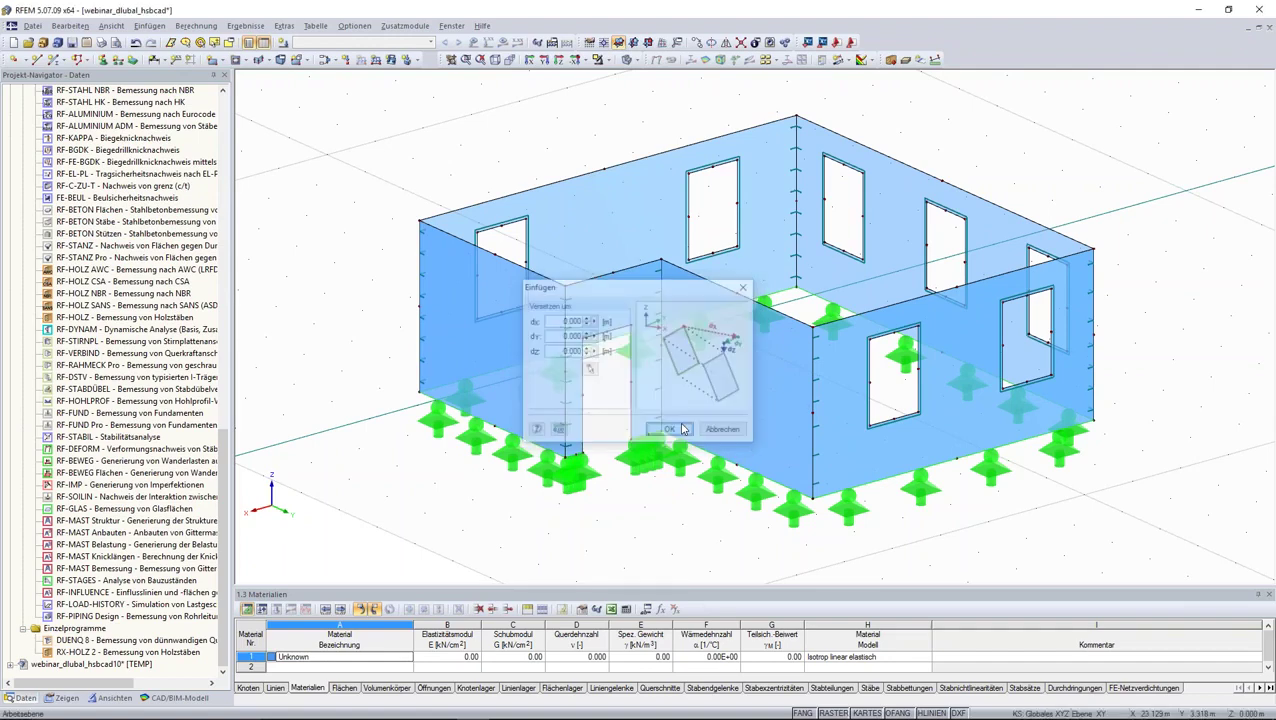
Step: View the model in X-direction elevation as wireframe and zoom in on the roof
left_click(531, 60)
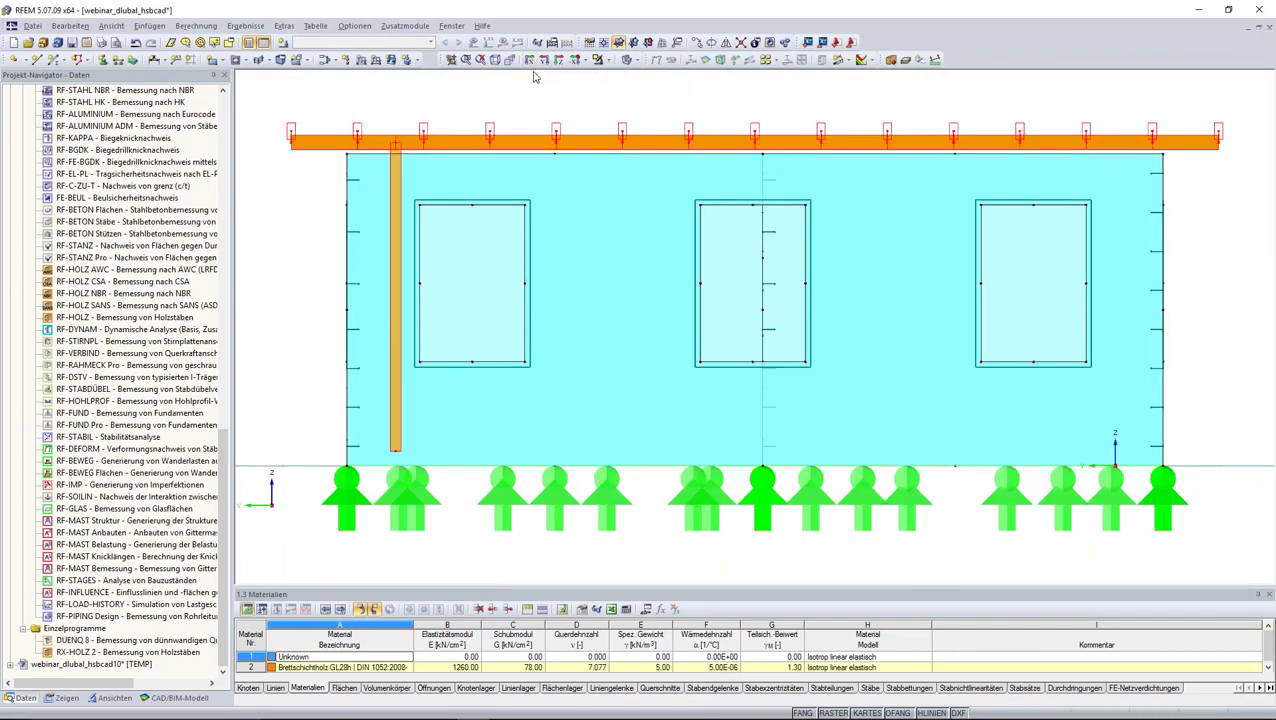
left_click(559, 60)
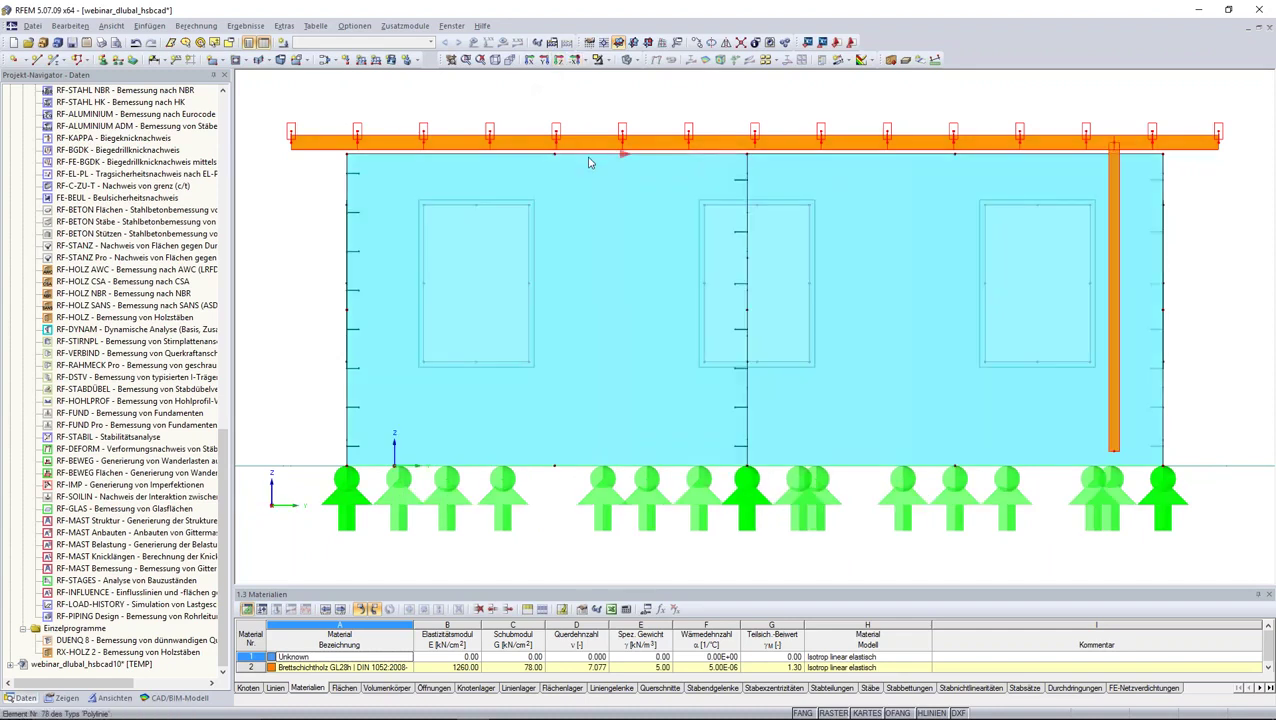
left_click(543, 60)
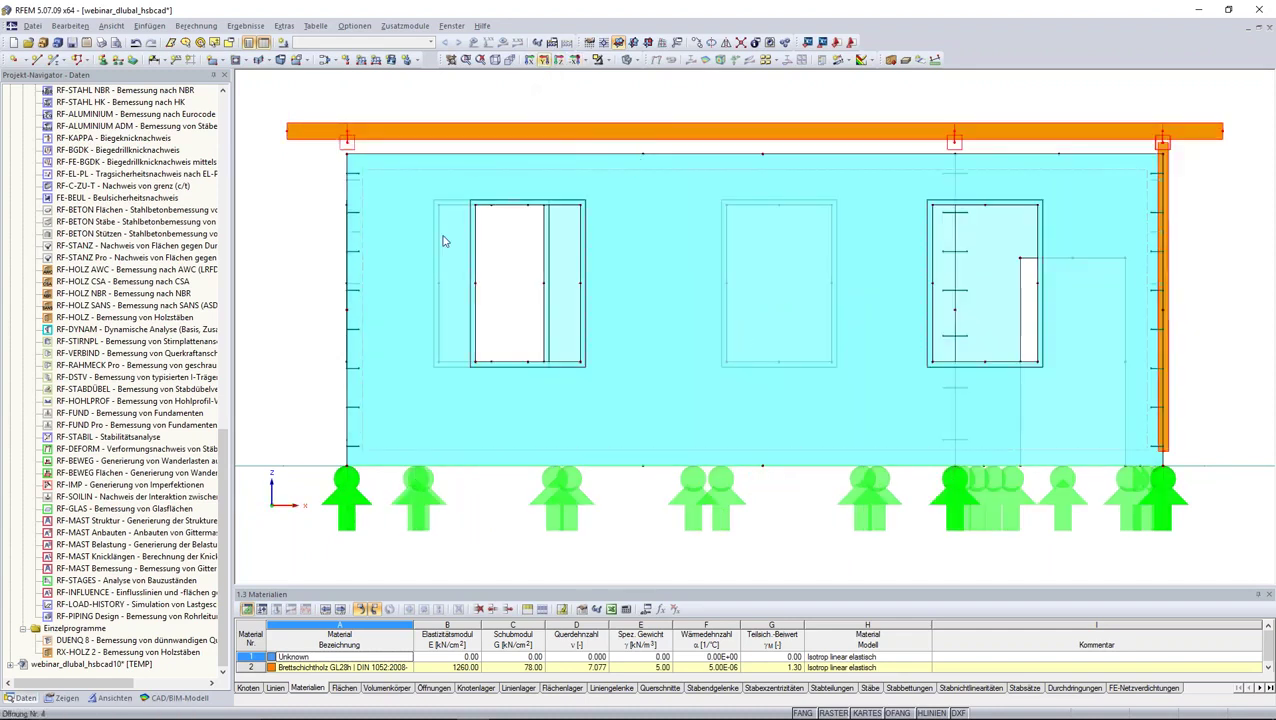
scroll(340, 147, "up", 2)
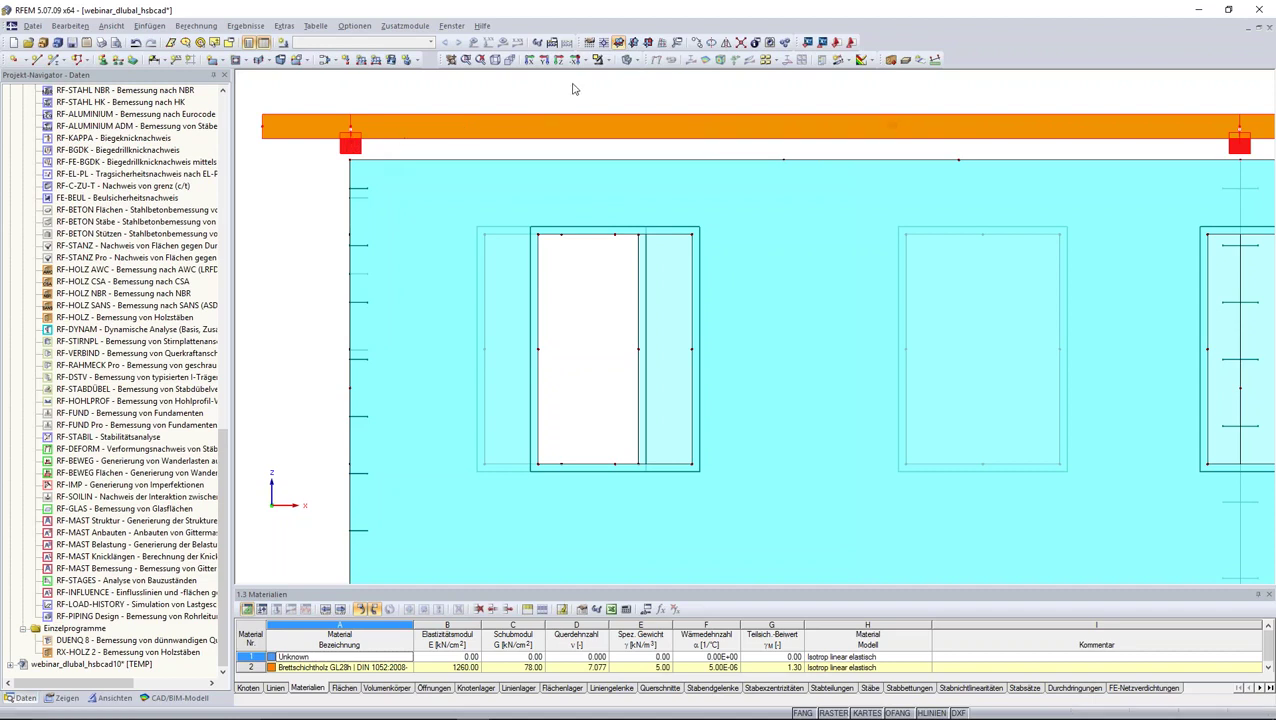
left_click(626, 60)
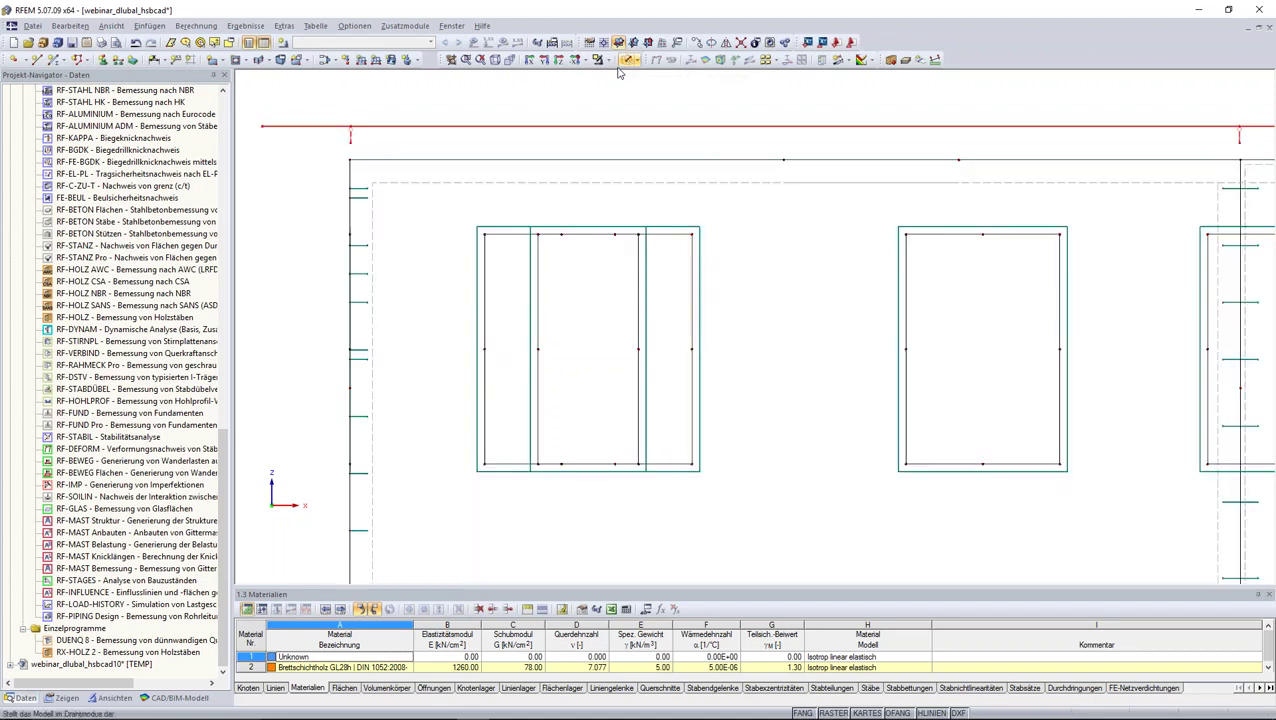
scroll(446, 135, "up", 2)
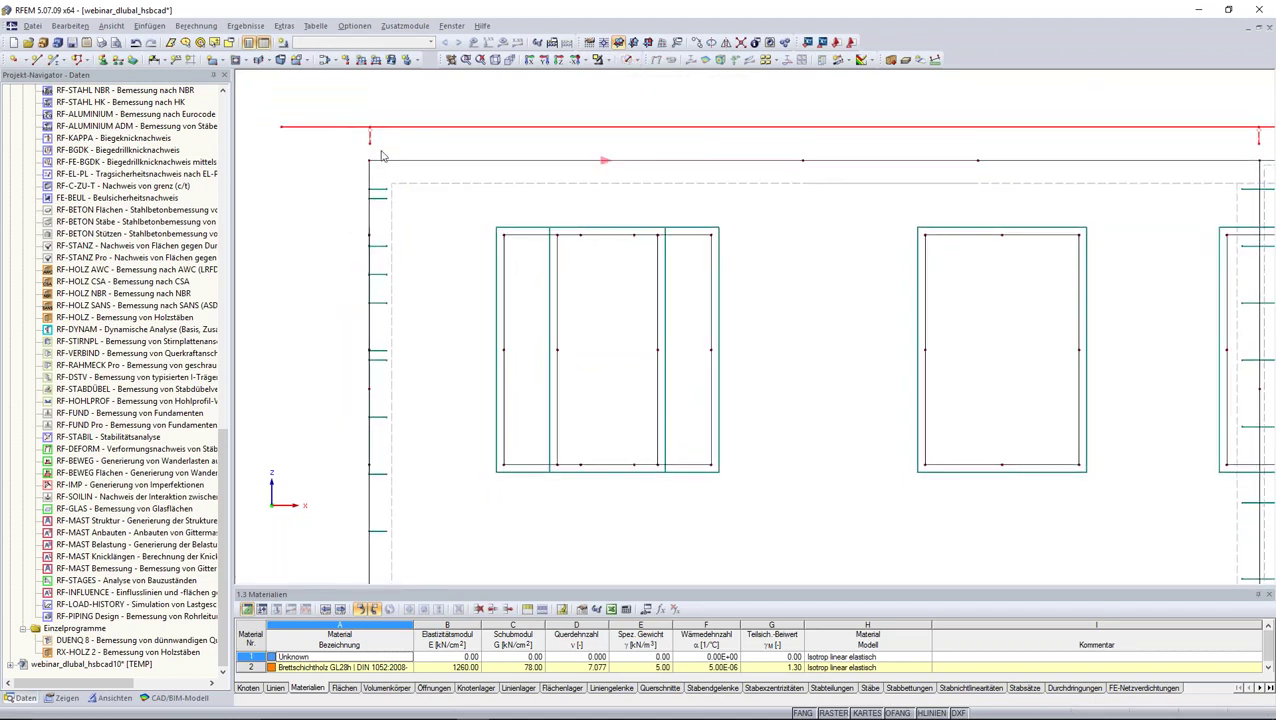
scroll(378, 172, "up", 1)
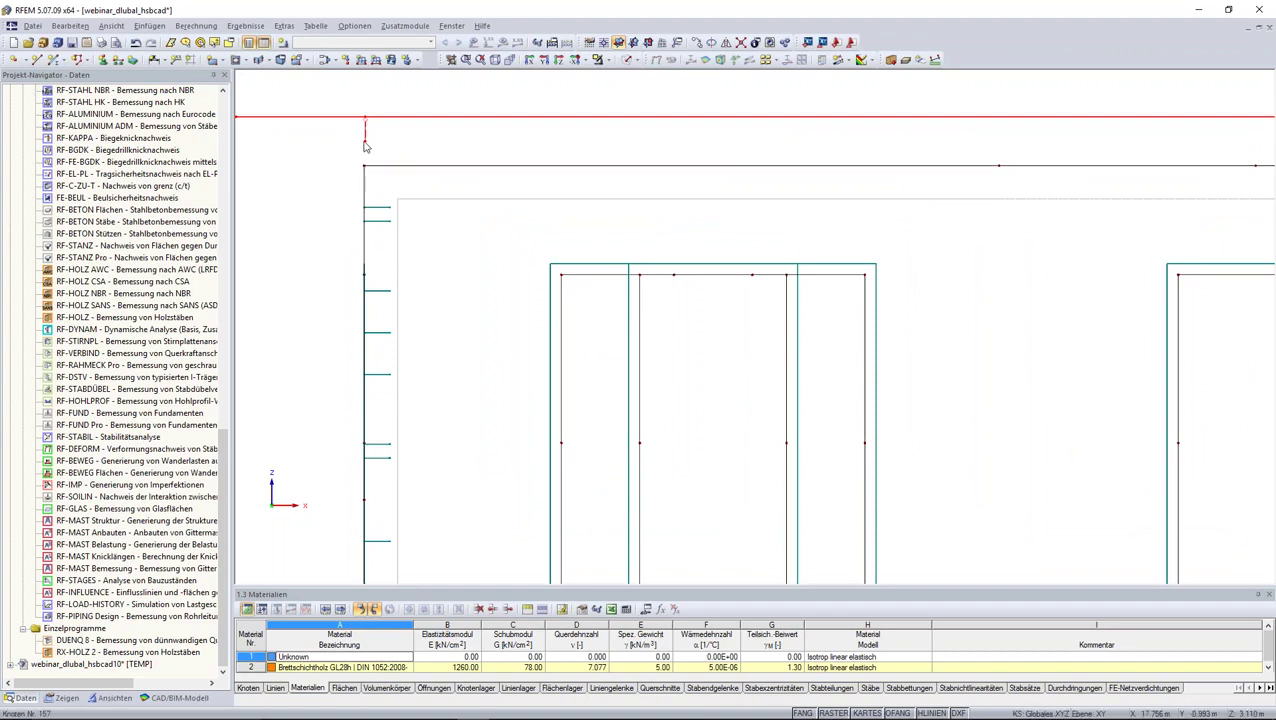
Step: Move the pasted roof by a picked vector of −0.005 m in X and −0.110 m in Z
right_click(364, 143)
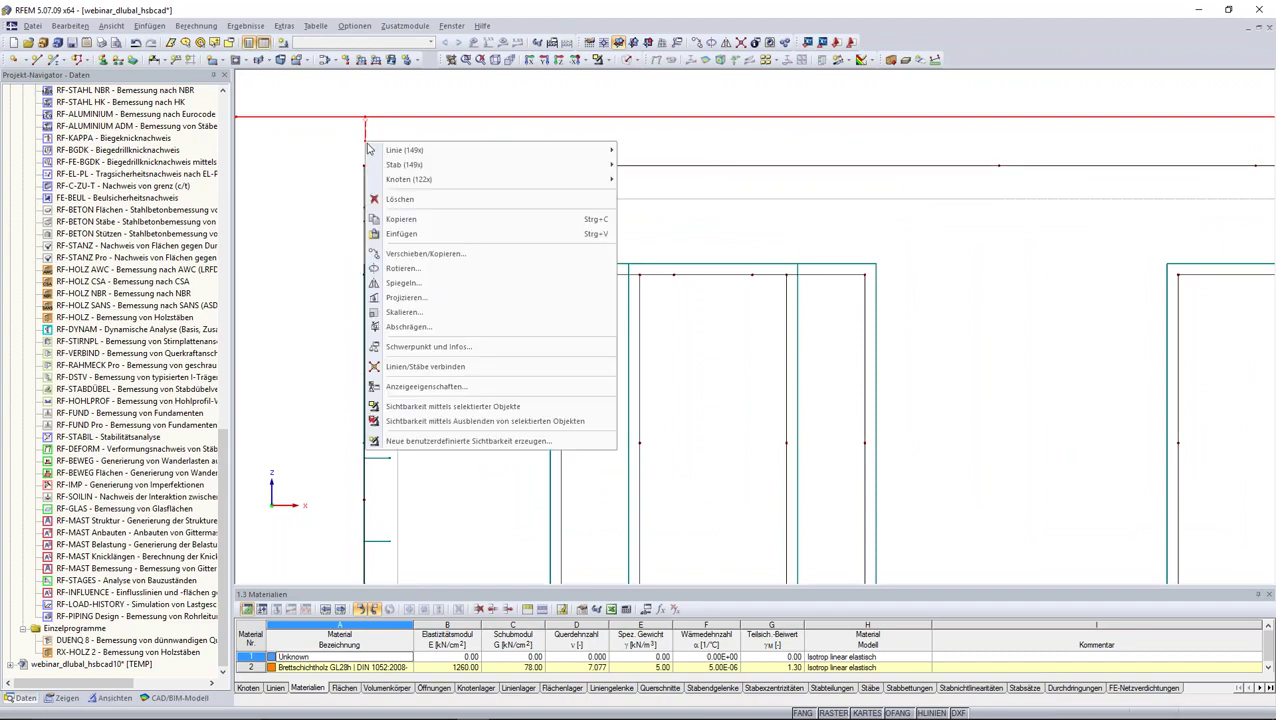
mouse_move(404, 165)
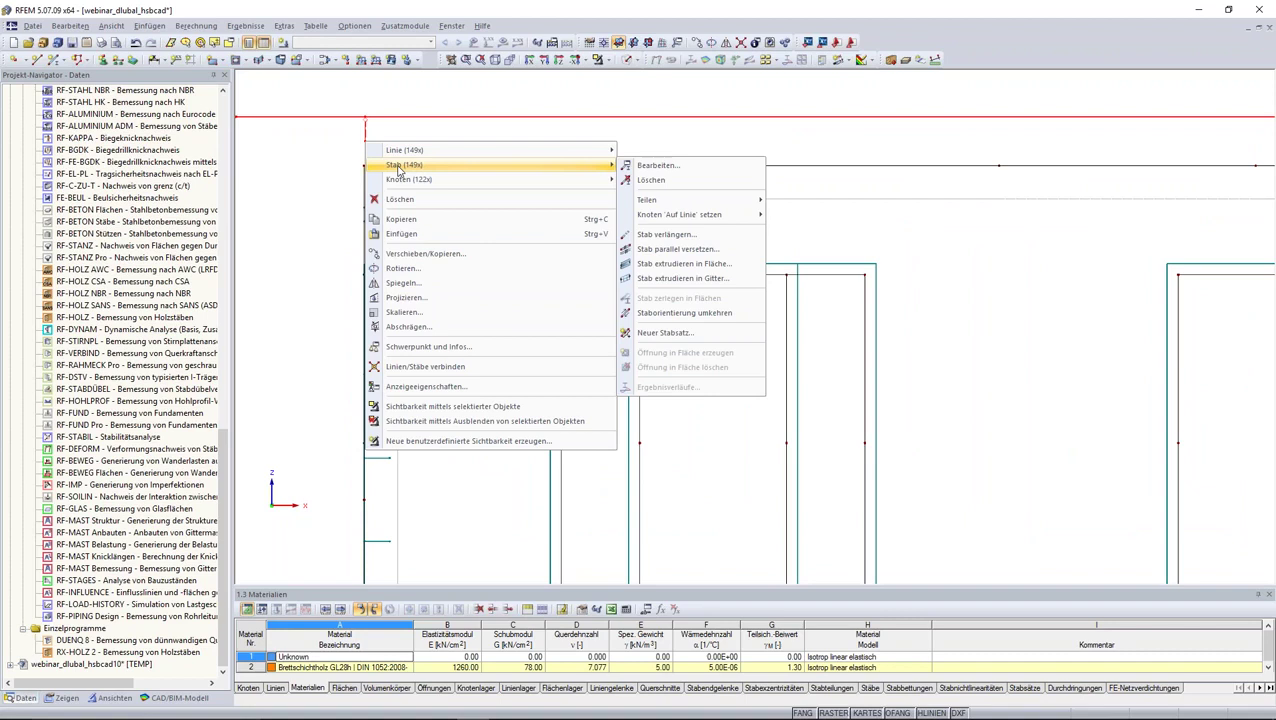
left_click(420, 253)
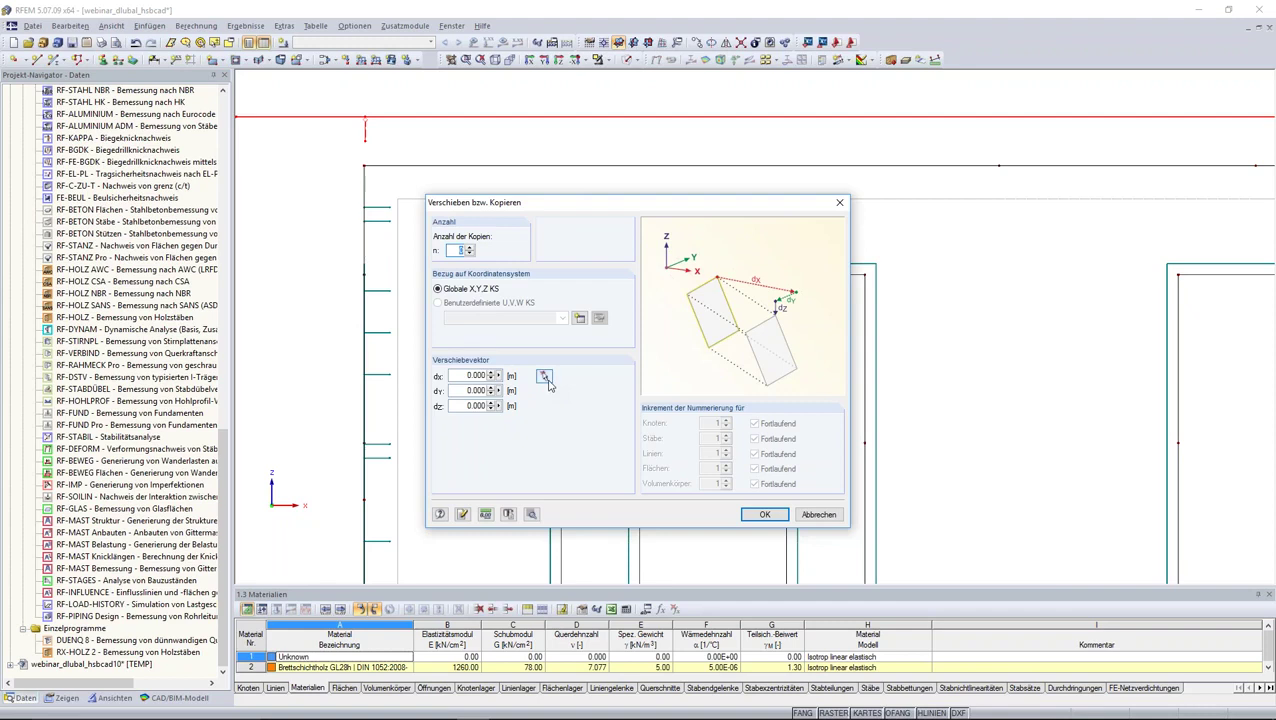
left_click(544, 377)
left_click(494, 160)
left_click(493, 193)
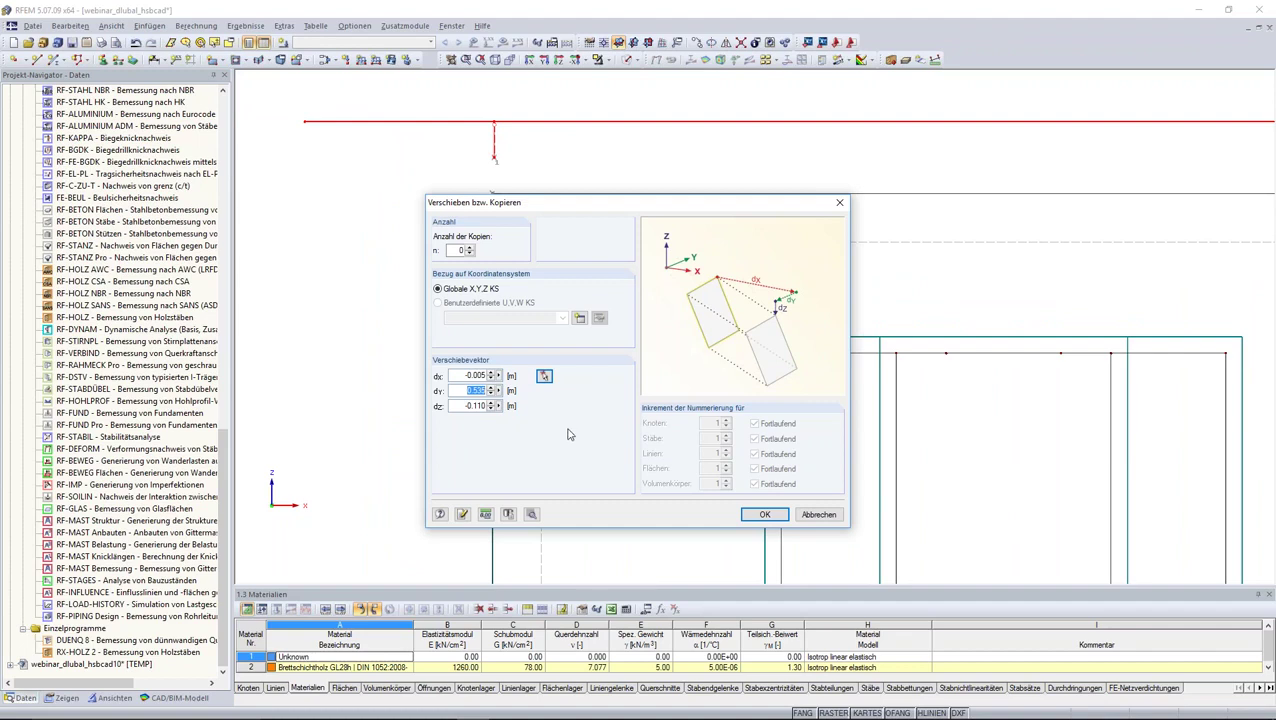
left_click(746, 512)
scroll(723, 484, "up", 2)
scroll(803, 404, "up", 2)
scroll(613, 323, "down", 2)
middle_click_drag(632, 319, 419, 347)
scroll(419, 347, "up", 1)
middle_click_drag(991, 416, 886, 314)
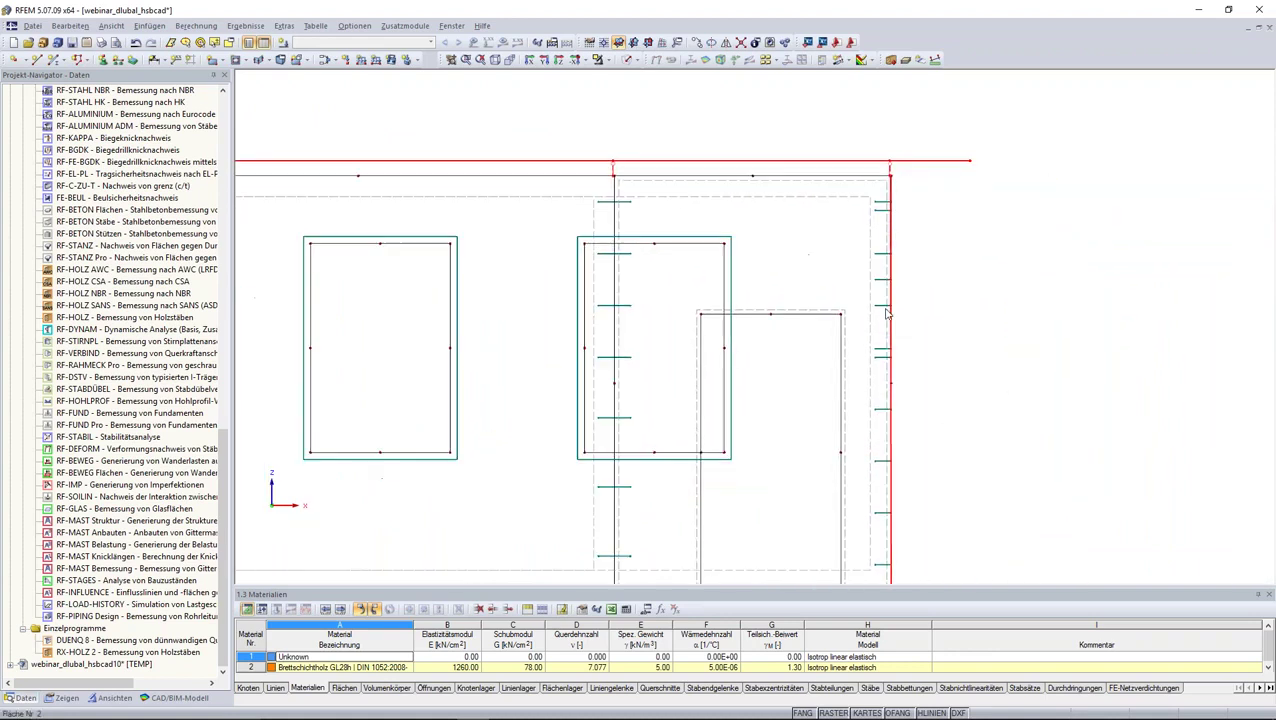
scroll(960, 250, "up", 1)
scroll(925, 187, "up", 1)
scroll(925, 187, "up", 1)
Step: Inspect node 26's coordinates and close without changes
double_click(917, 160)
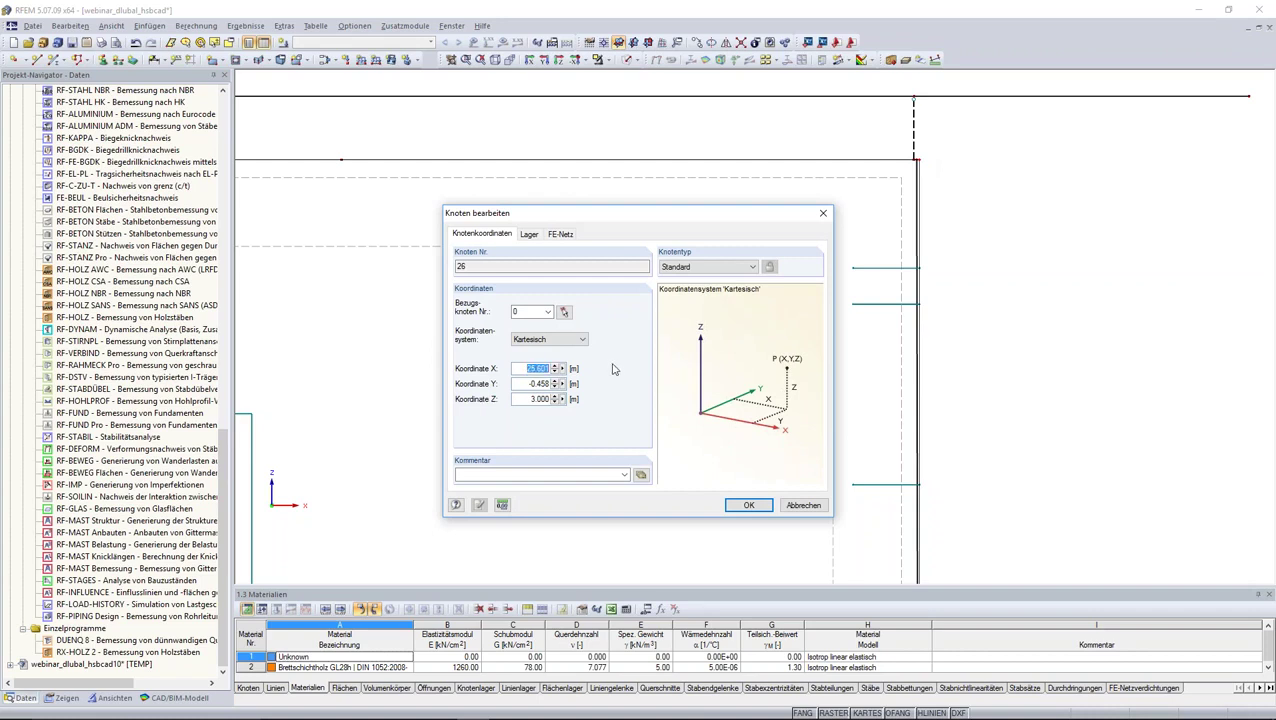
left_click(803, 505)
scroll(700, 360, "down", 2)
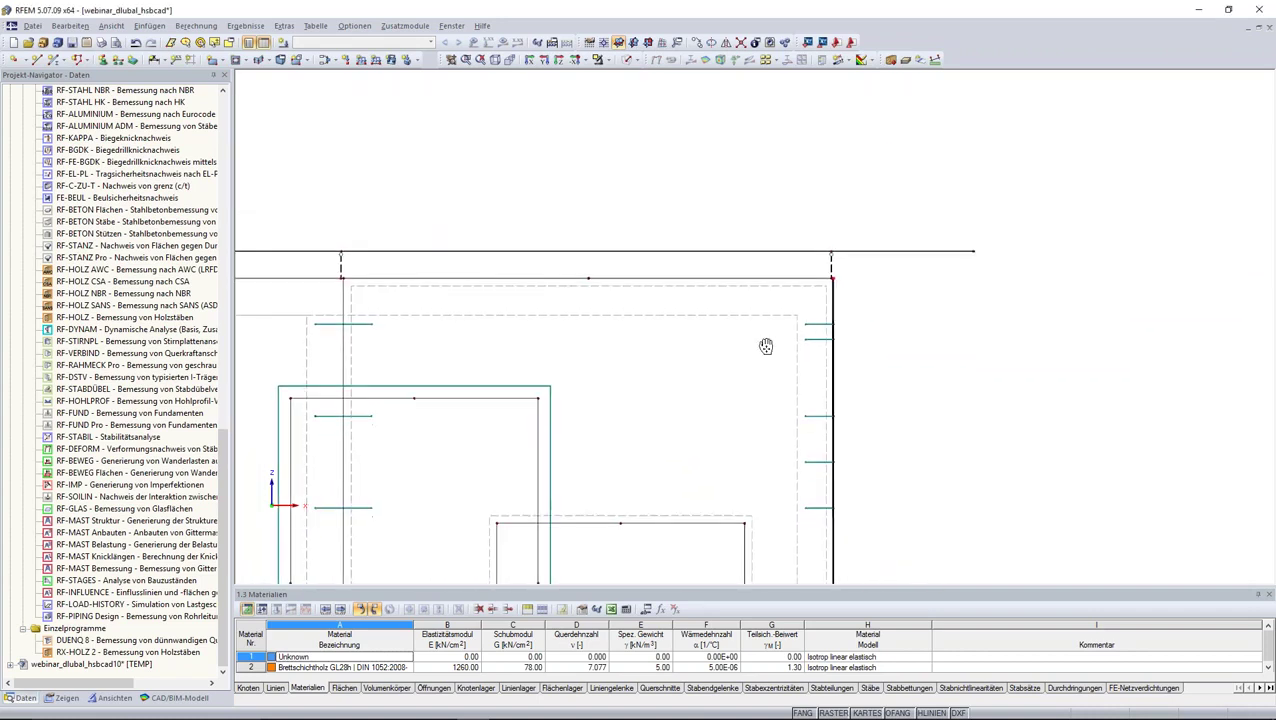
scroll(822, 462, "down", 2)
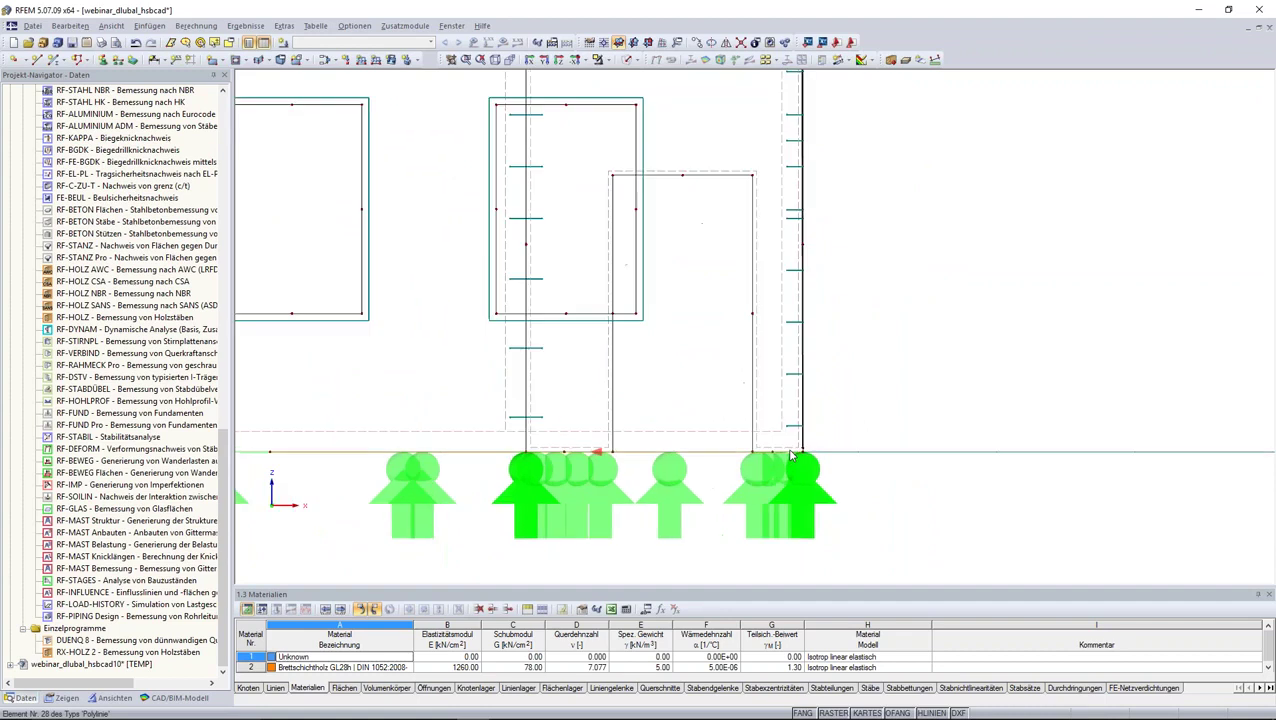
scroll(822, 462, "up", 3)
Step: Select the wall's right-end members and nodes and confirm the node edit dialog
left_click_drag(845, 478, 801, 57)
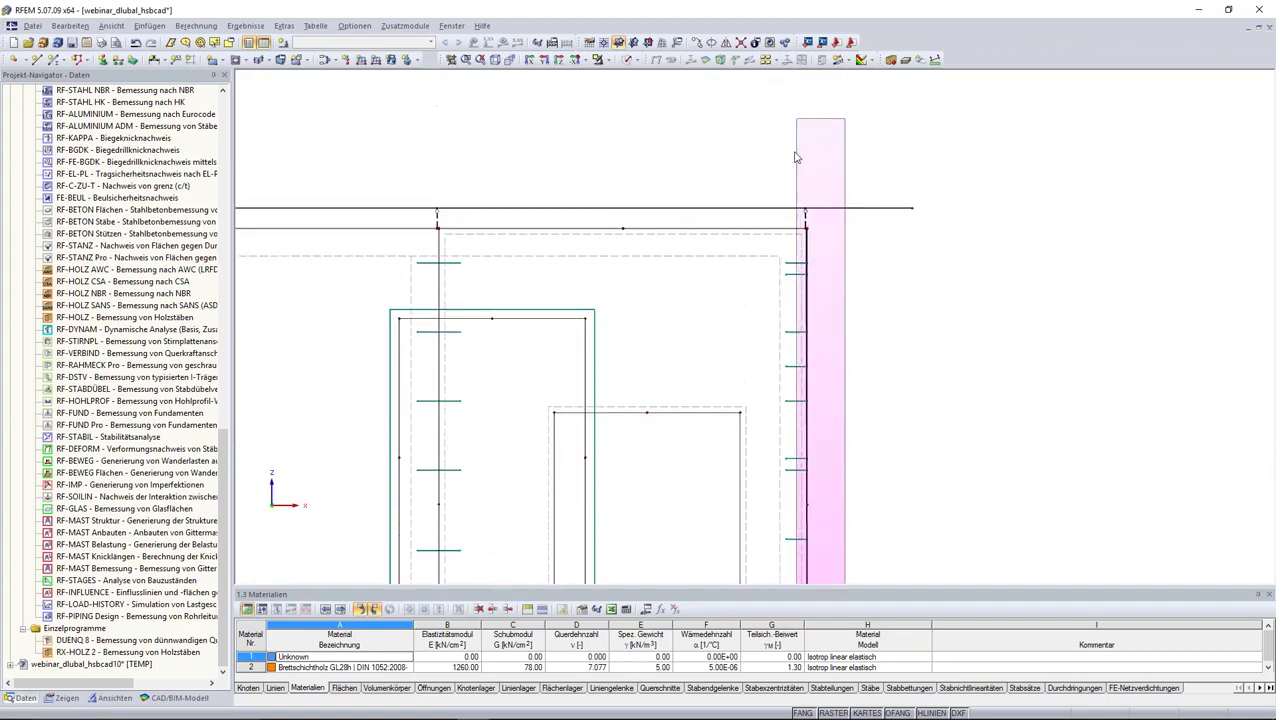
left_click_drag(801, 57, 803, 203)
scroll(806, 210, "up", 1)
right_click(809, 217)
mouse_move(849, 294)
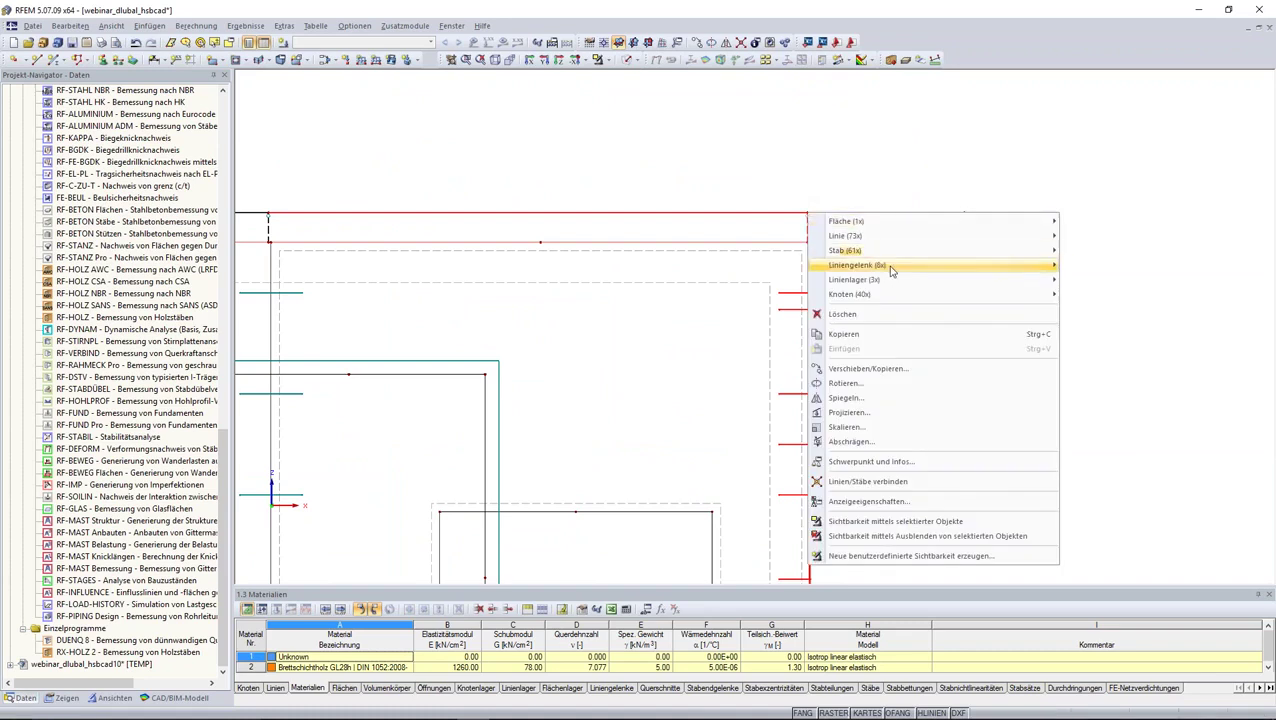
left_click(1086, 296)
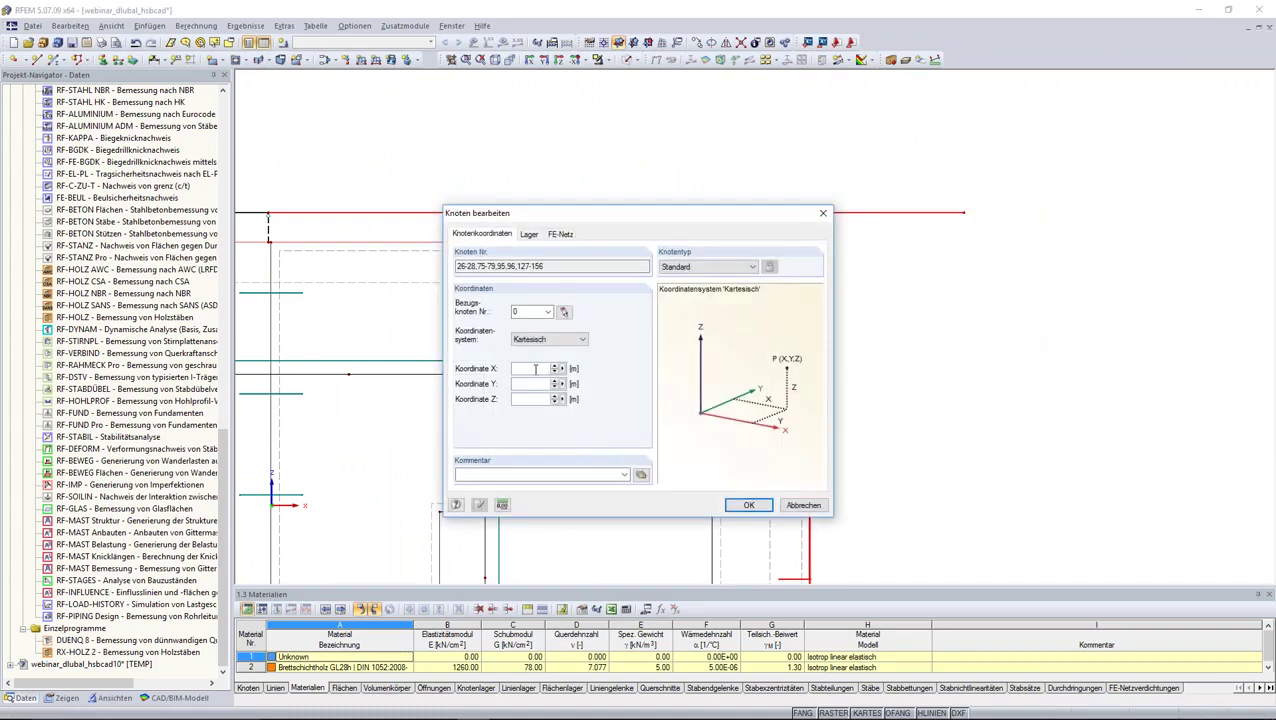
type("25.601")
left_click(749, 506)
Step: Inspect node 83's coordinates near the wall top and close without changes
scroll(735, 427, "down", 2)
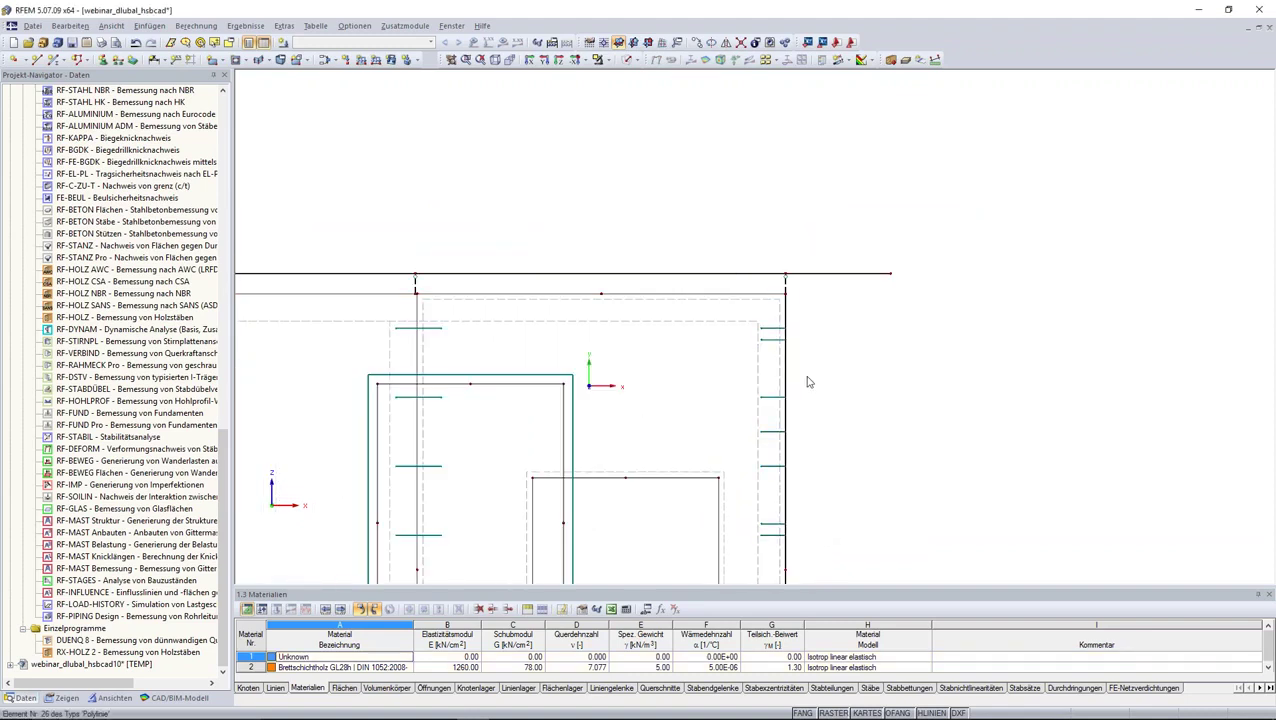
middle_click_drag(600, 370, 1020, 356)
middle_click_drag(770, 434, 868, 368)
scroll(858, 300, "up", 1)
scroll(800, 280, "up", 1)
scroll(845, 276, "up", 1)
double_click(783, 243)
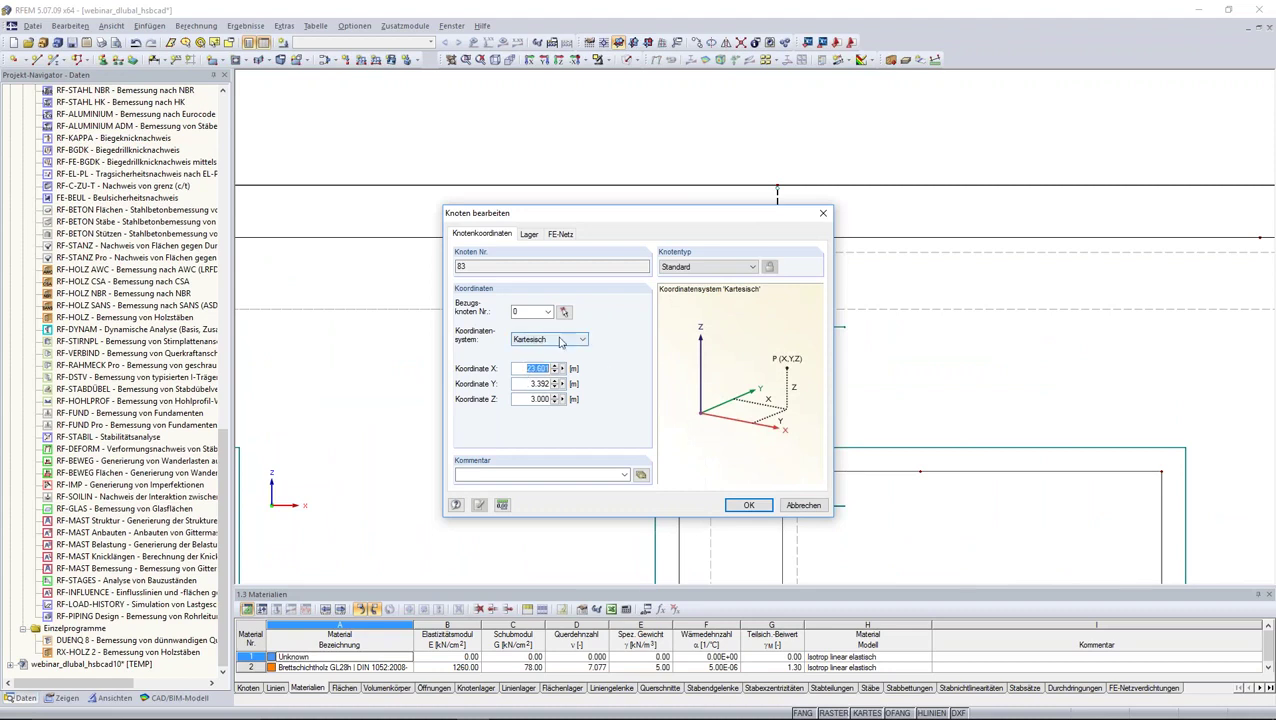
left_click(803, 505)
scroll(700, 389, "down", 2)
scroll(708, 270, "down", 2)
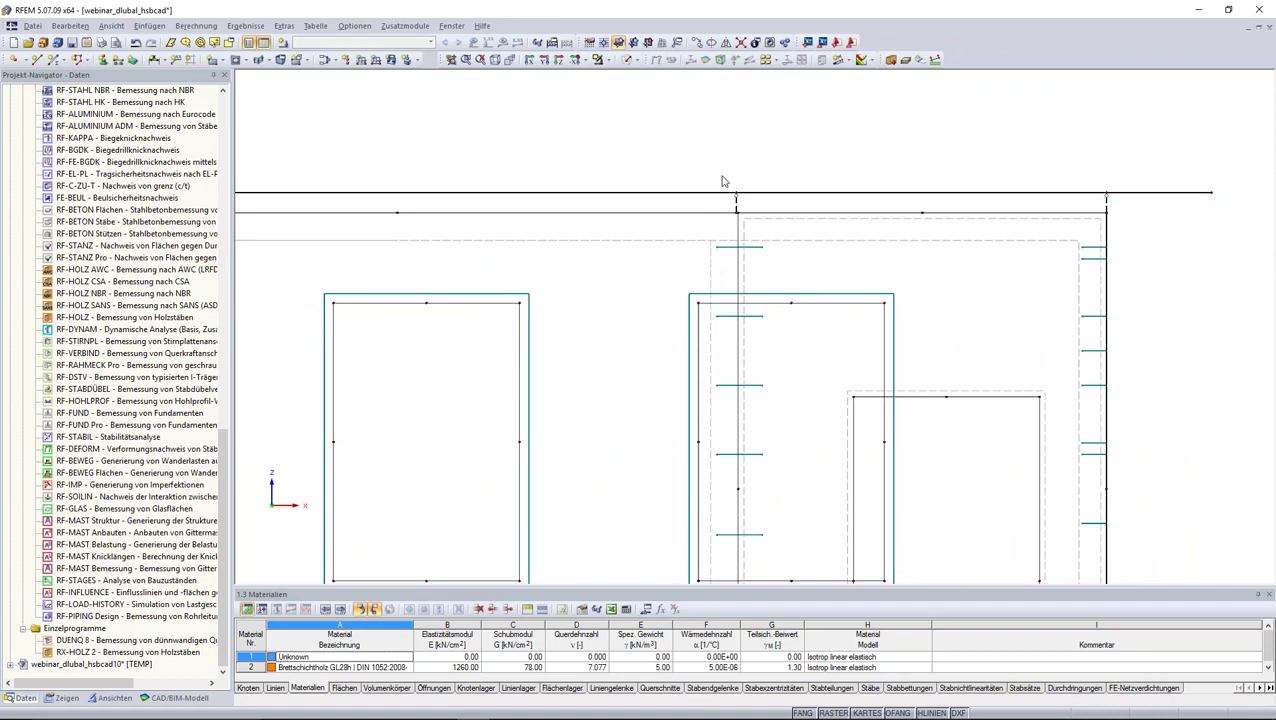
Step: Set Koordinate X to 23.601 m for the 38 nodes along the vertical right edge
left_click_drag(730, 181, 771, 590)
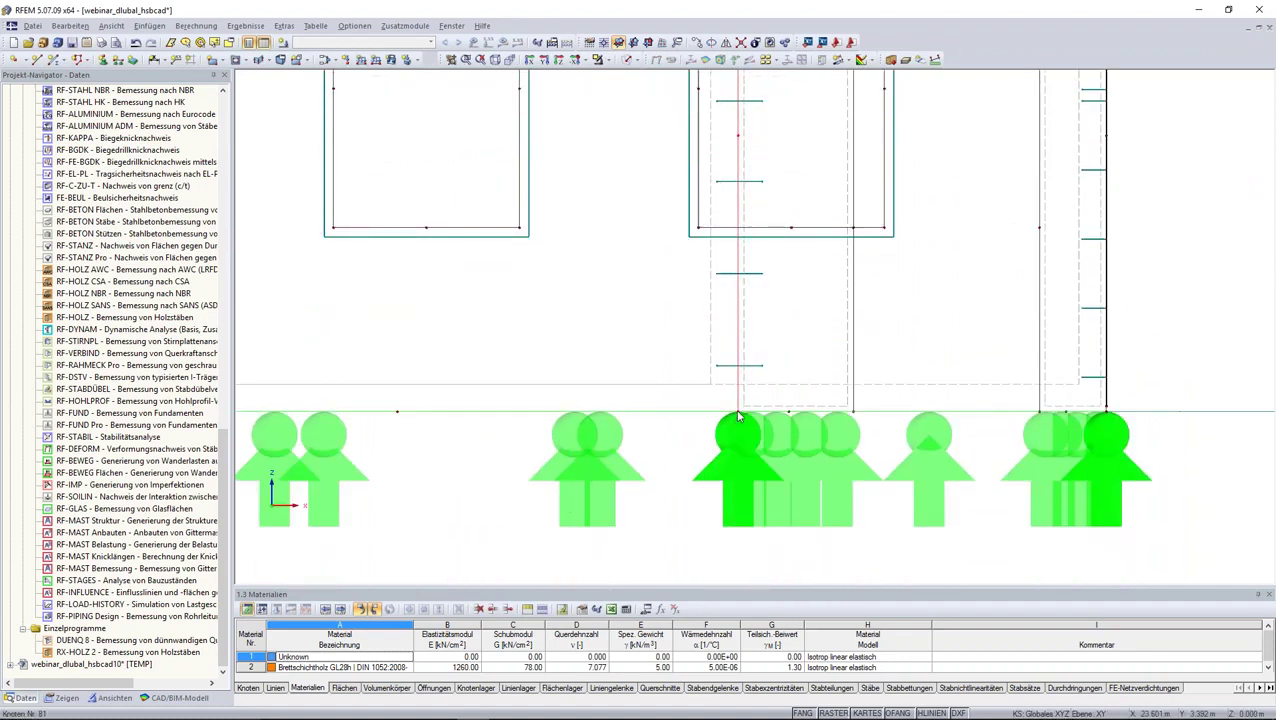
right_click(738, 417)
mouse_move(862, 140)
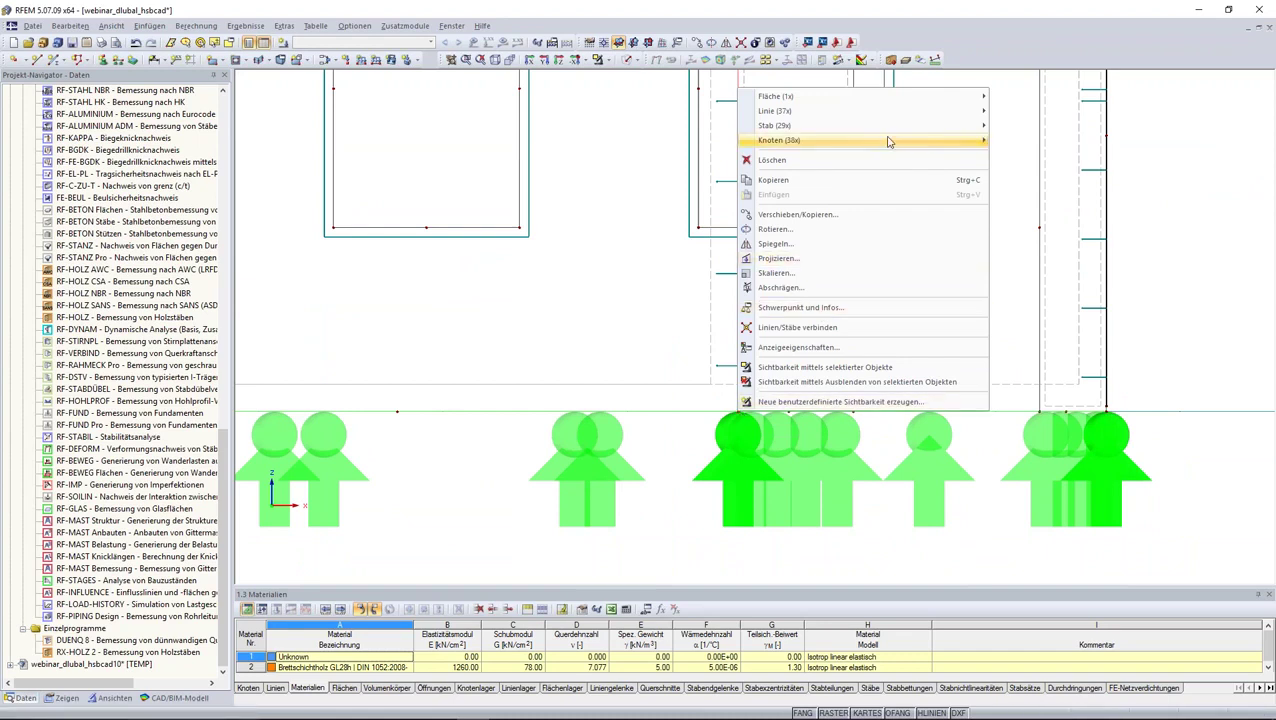
left_click(1028, 141)
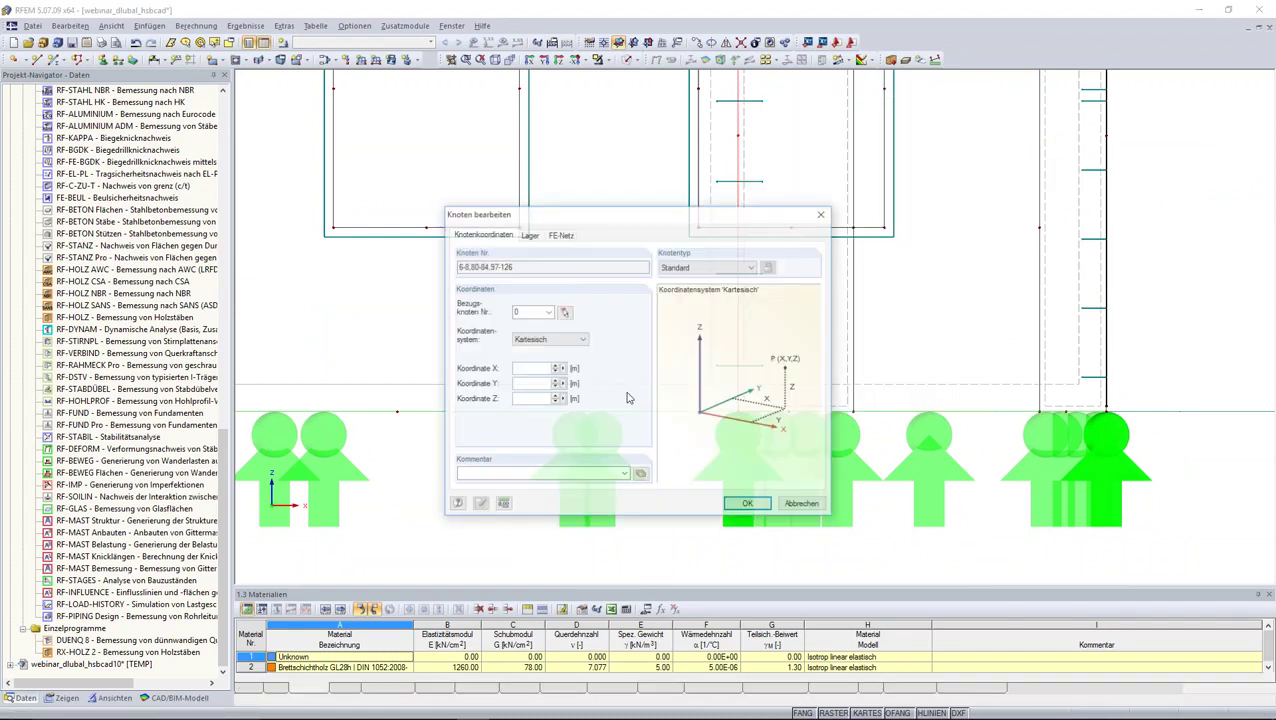
left_click(534, 369)
type("23.601")
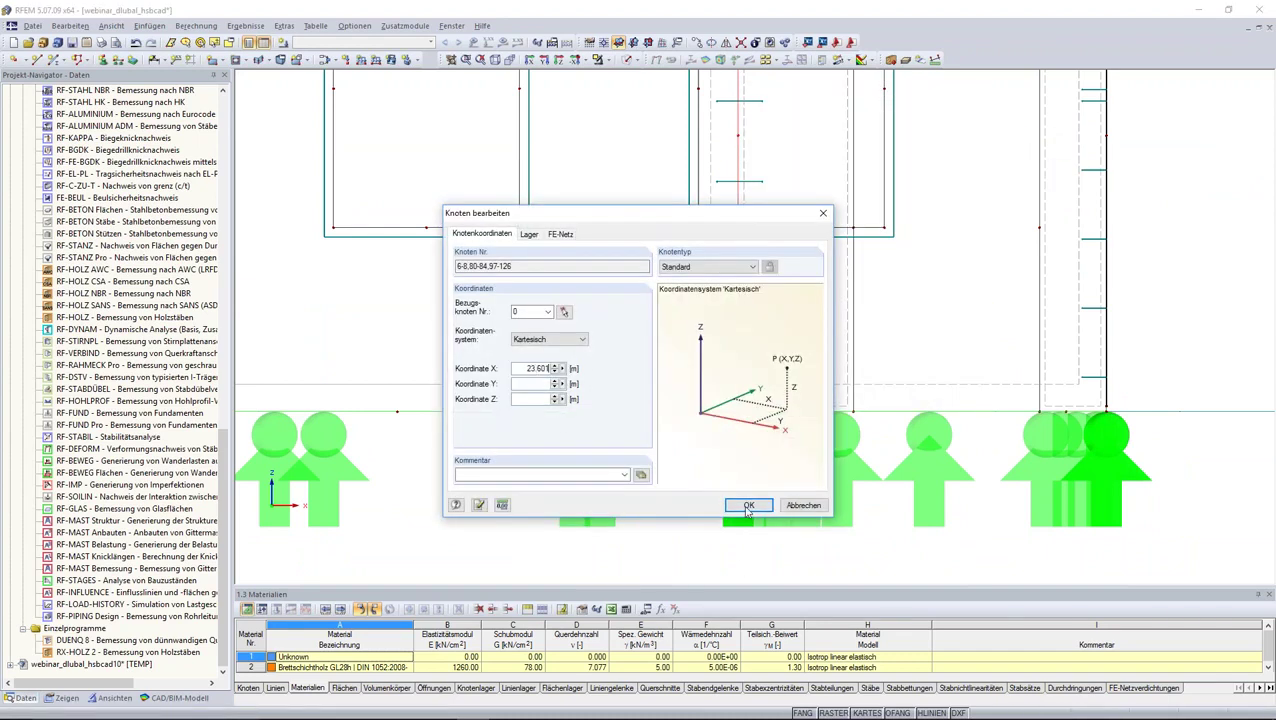
left_click(747, 505)
scroll(578, 541, "down", 3)
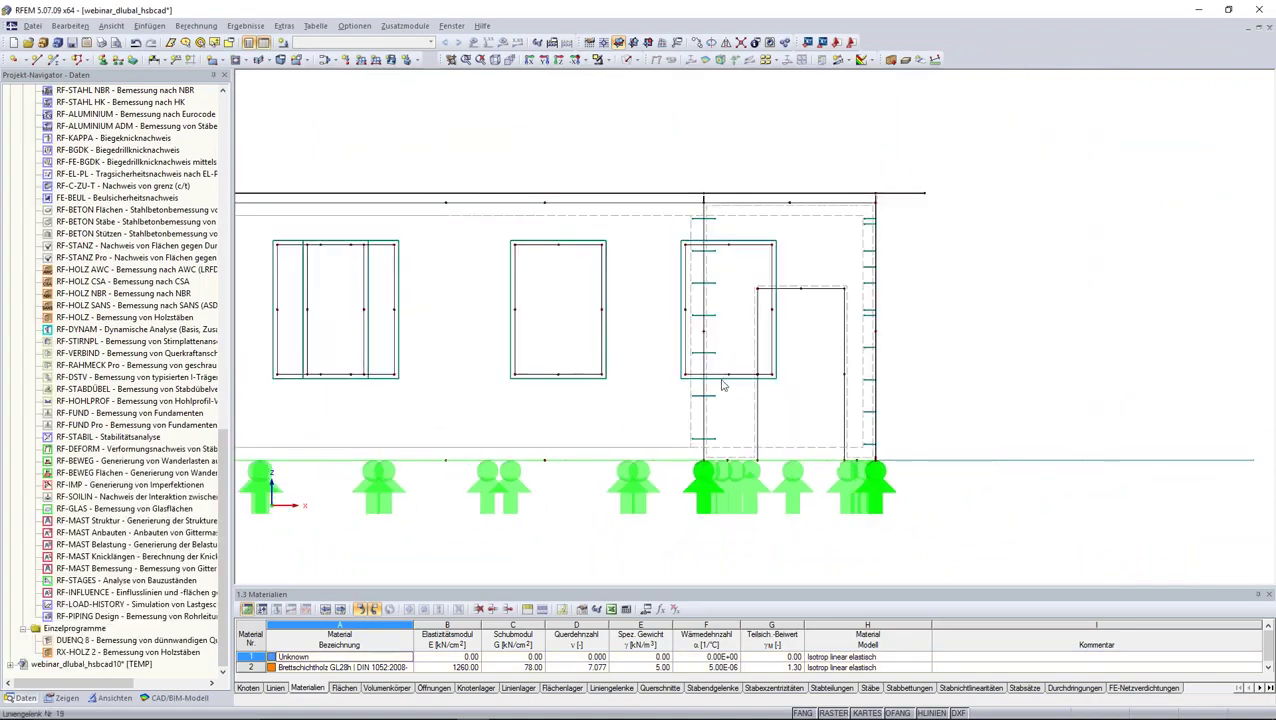
Step: Orbit the house model into an oblique 3D view and zoom in
middle_click_drag(700, 391, 692, 271, "ctrl")
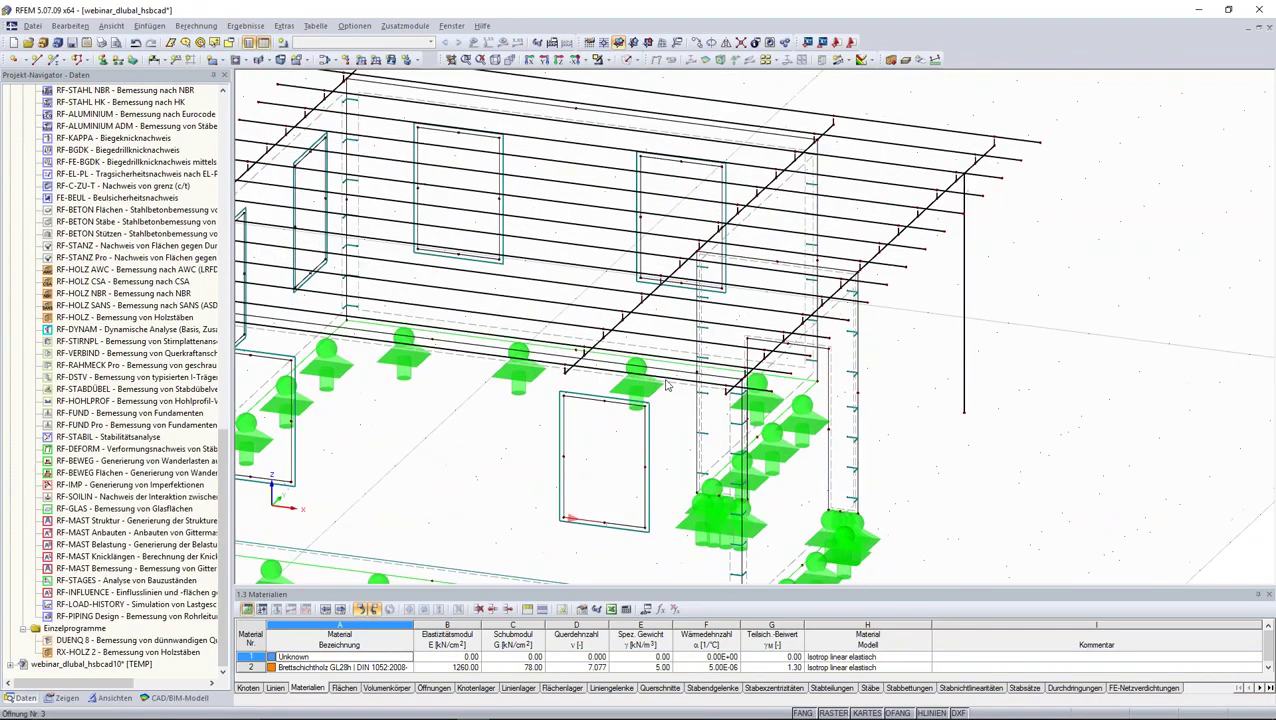
scroll(693, 271, "up", 3)
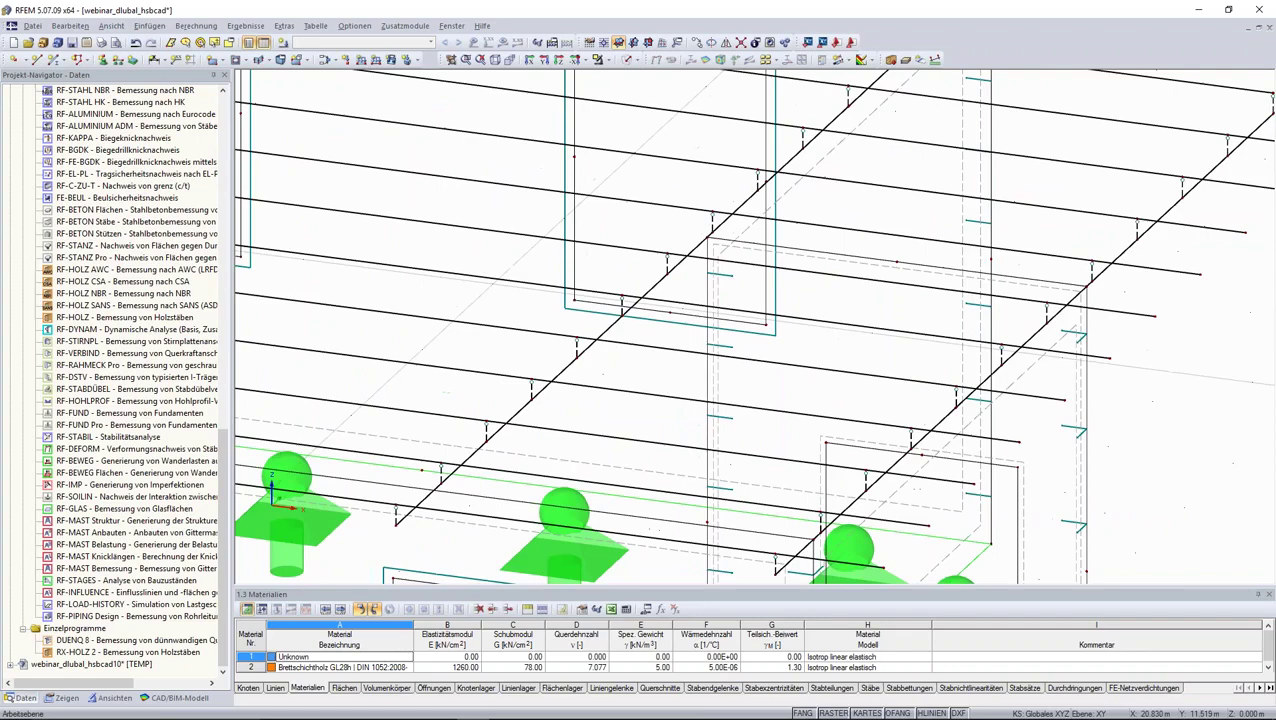
scroll(917, 184, "up", 2)
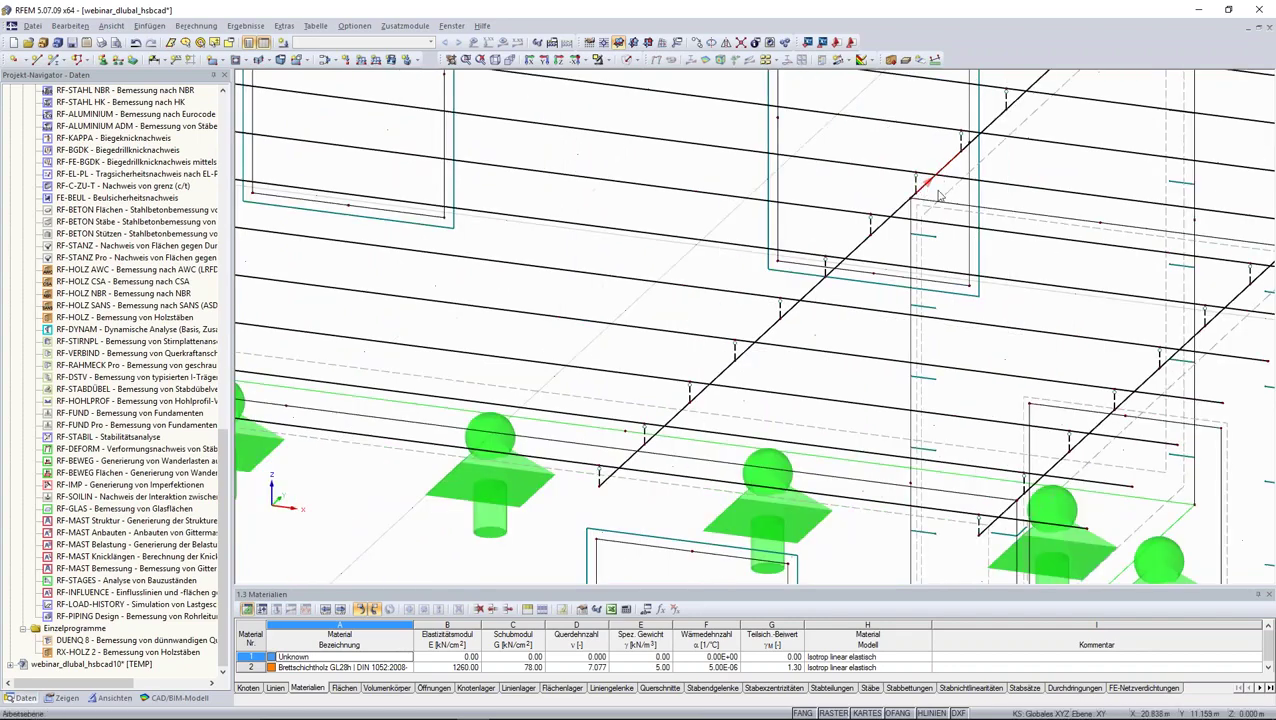
scroll(929, 193, "down", 3)
scroll(920, 191, "up", 3)
scroll(915, 195, "up", 2)
scroll(900, 210, "up", 1)
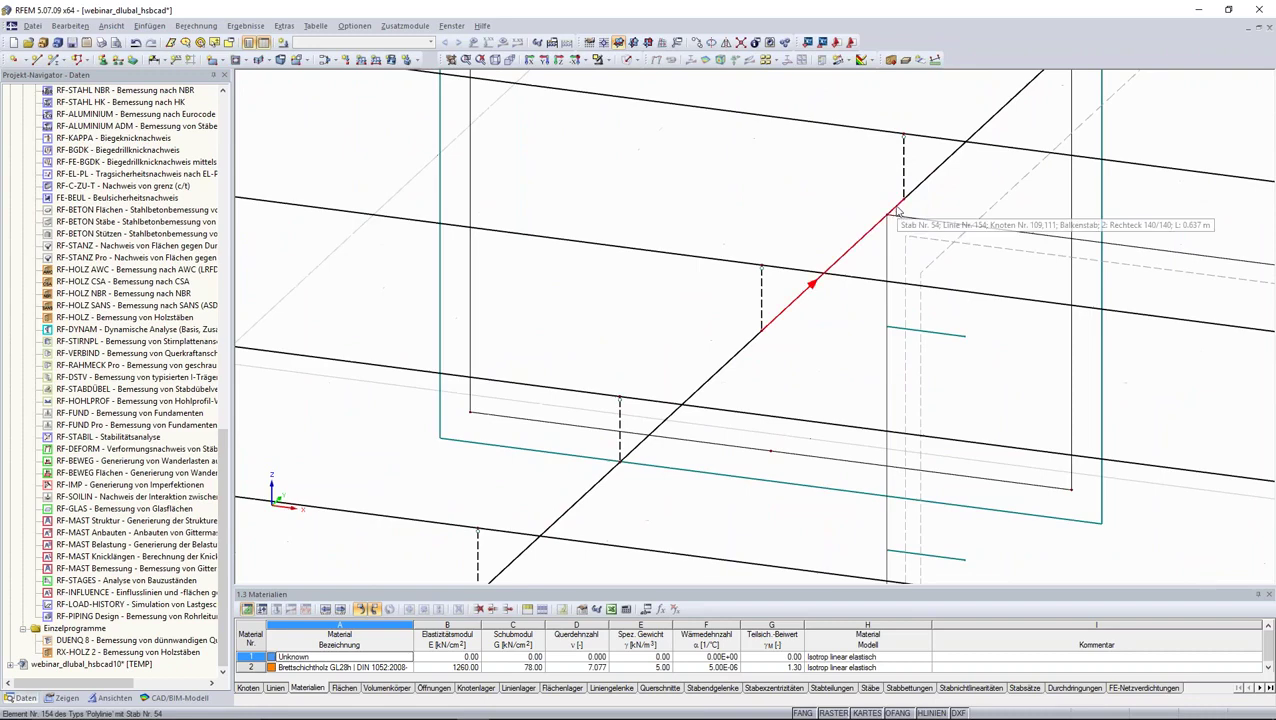
scroll(895, 215, "down", 2)
scroll(895, 222, "up", 2)
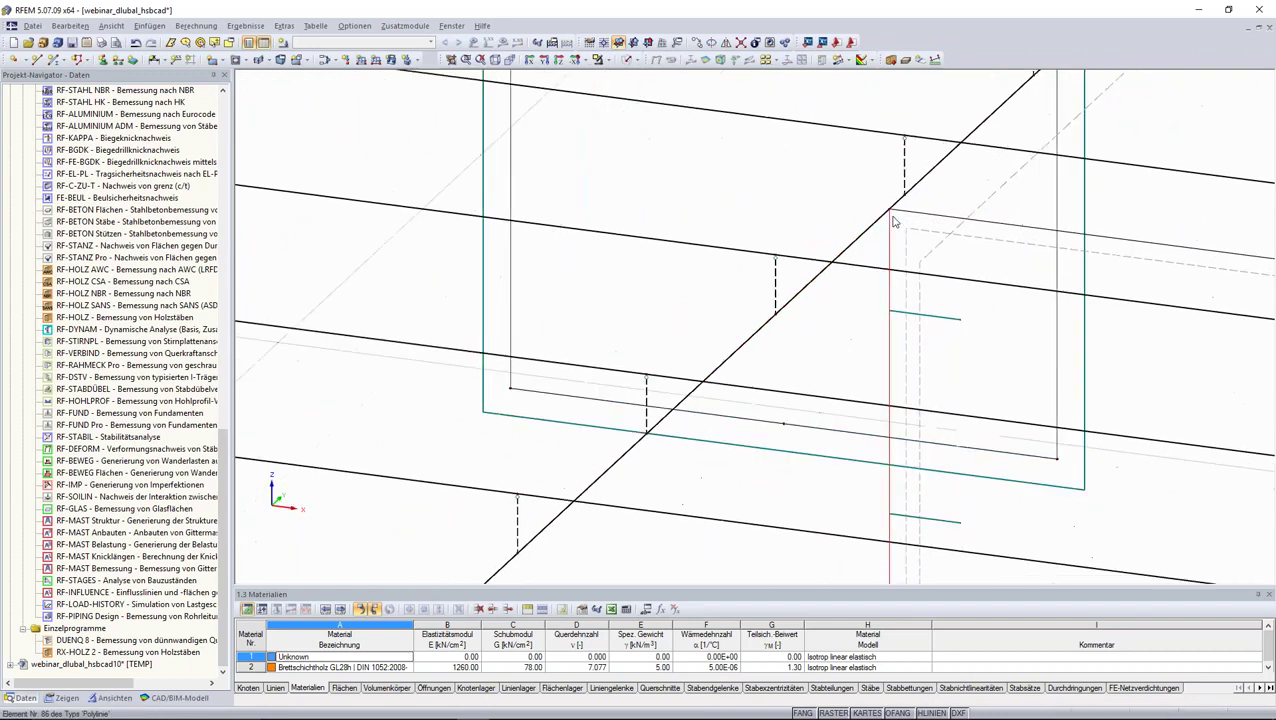
scroll(895, 222, "up", 1)
Step: Intersect lines and members across the whole model with a window selection
left_click(740, 43)
scroll(742, 108, "down", 1)
scroll(742, 108, "down", 1)
scroll(742, 108, "down", 1)
scroll(900, 170, "down", 2)
mouse_move(1040, 229)
left_mouse_down()
mouse_move(574, 418)
mouse_move(414, 514)
left_mouse_up()
scroll(900, 230, "up", 1)
scroll(800, 240, "up", 1)
scroll(746, 250, "up", 2)
scroll(699, 240, "up", 1)
scroll(699, 240, "up", 2)
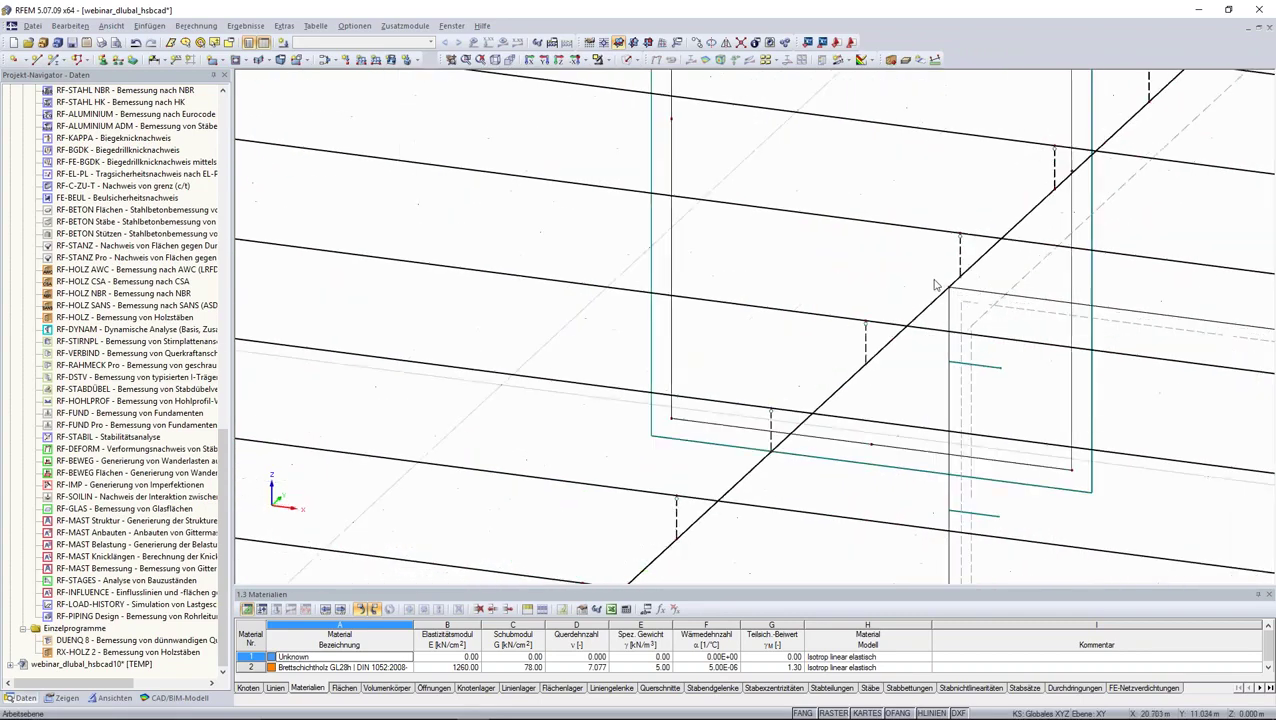
scroll(900, 280, "up", 1)
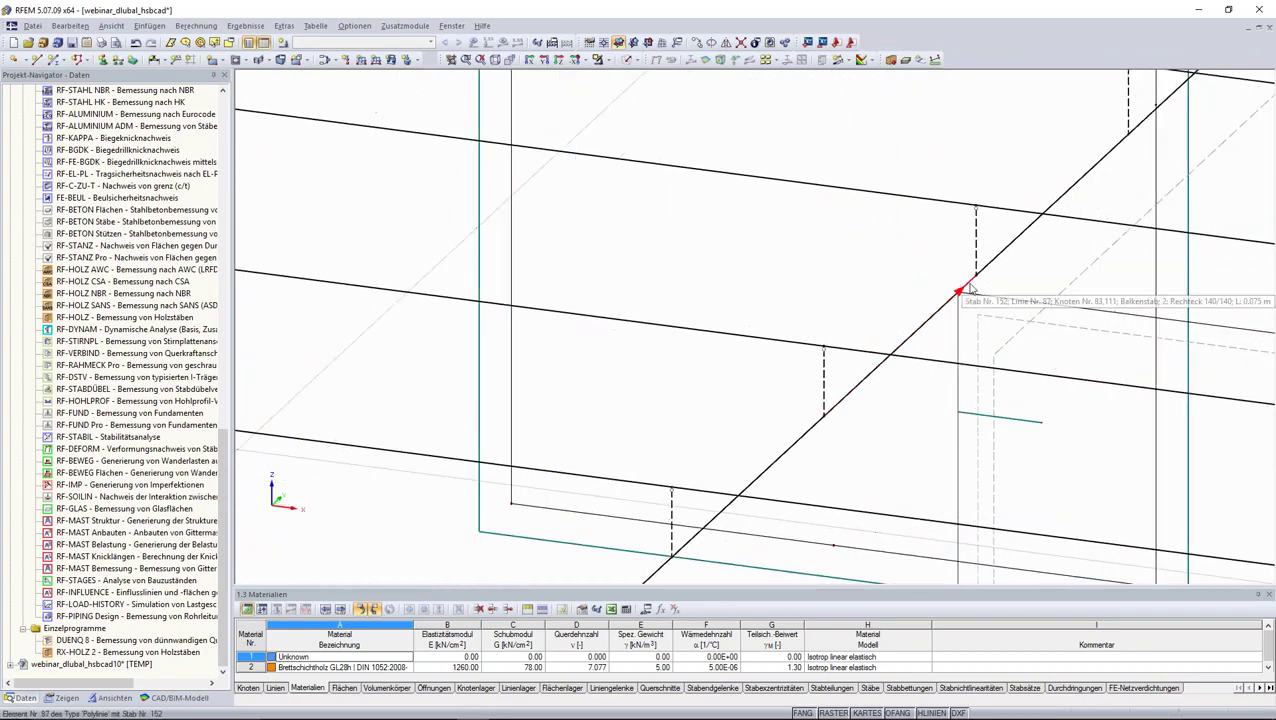
Step: Give member 152 a new end hinge No. 2 that releases rotations φy and φz
double_click(967, 287)
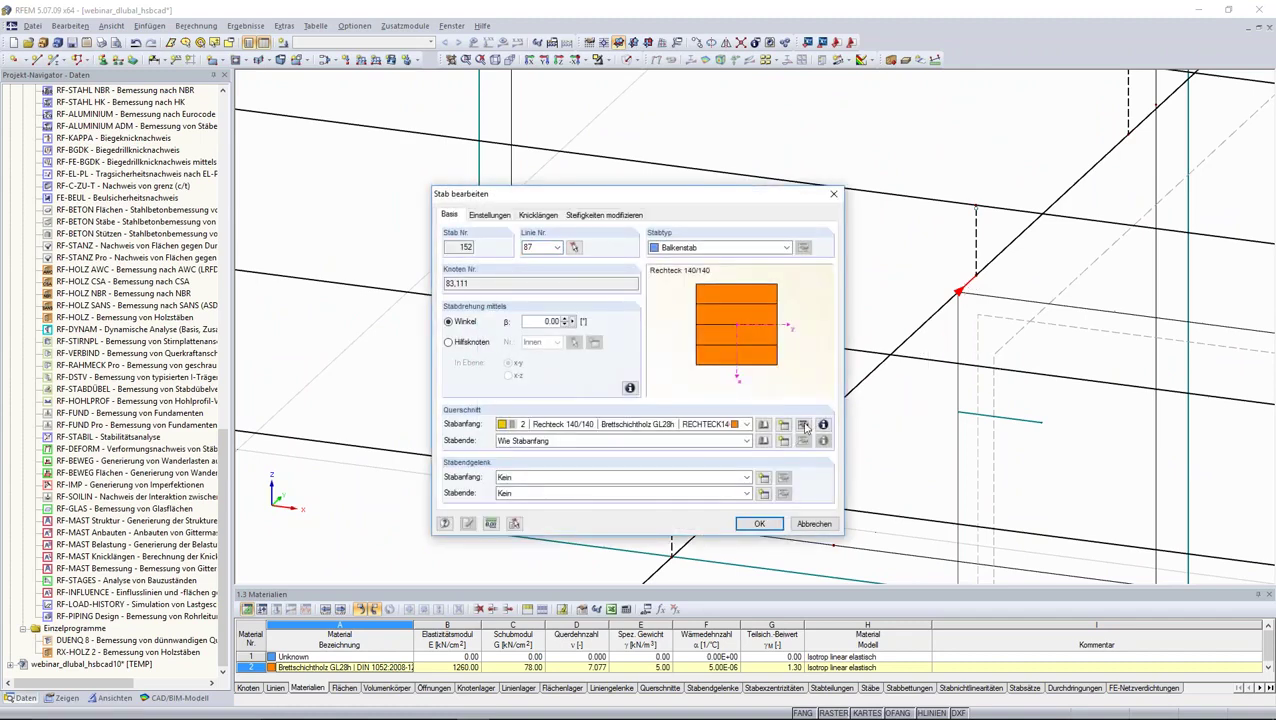
left_click(764, 483)
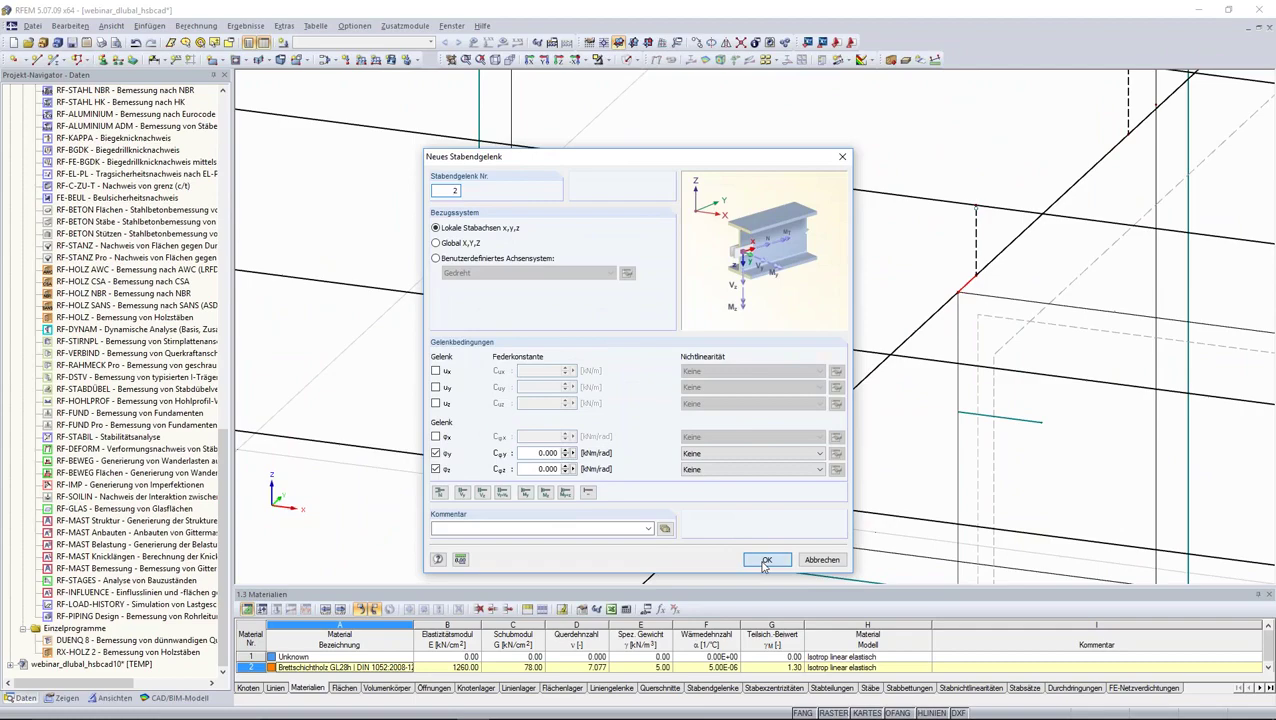
left_click(764, 563)
left_click(766, 524)
Step: Orbit, zoom and pan the model to inspect the supports and split roof members
scroll(770, 395, "up", 2)
scroll(768, 397, "down", 1)
scroll(770, 380, "down", 1)
scroll(771, 350, "down", 1)
scroll(773, 315, "down", 1)
mouse_move(773, 315)
middle_mouse_down("ctrl")
mouse_move(869, 333)
mouse_move(945, 273)
mouse_move(507, 293)
mouse_move(649, 214)
mouse_move(631, 265)
middle_mouse_up("ctrl")
scroll(620, 272, "up", 1)
scroll(570, 300, "up", 2)
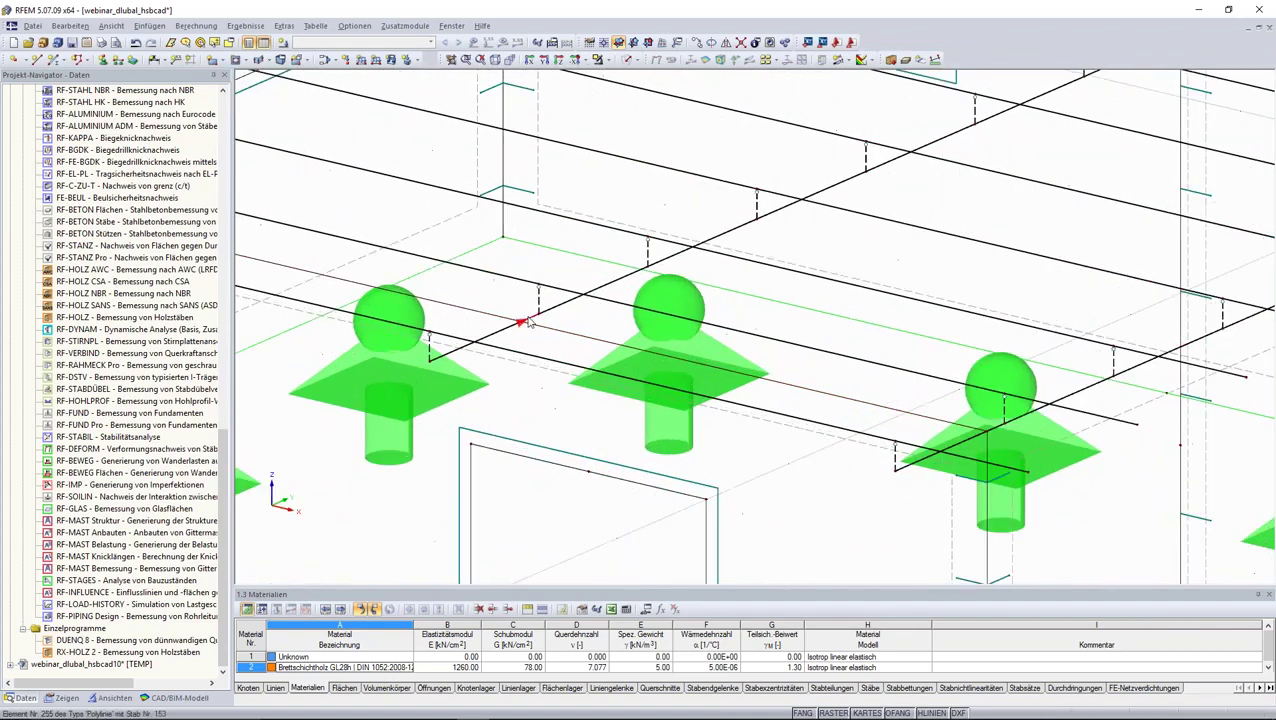
scroll(527, 322, "up", 2)
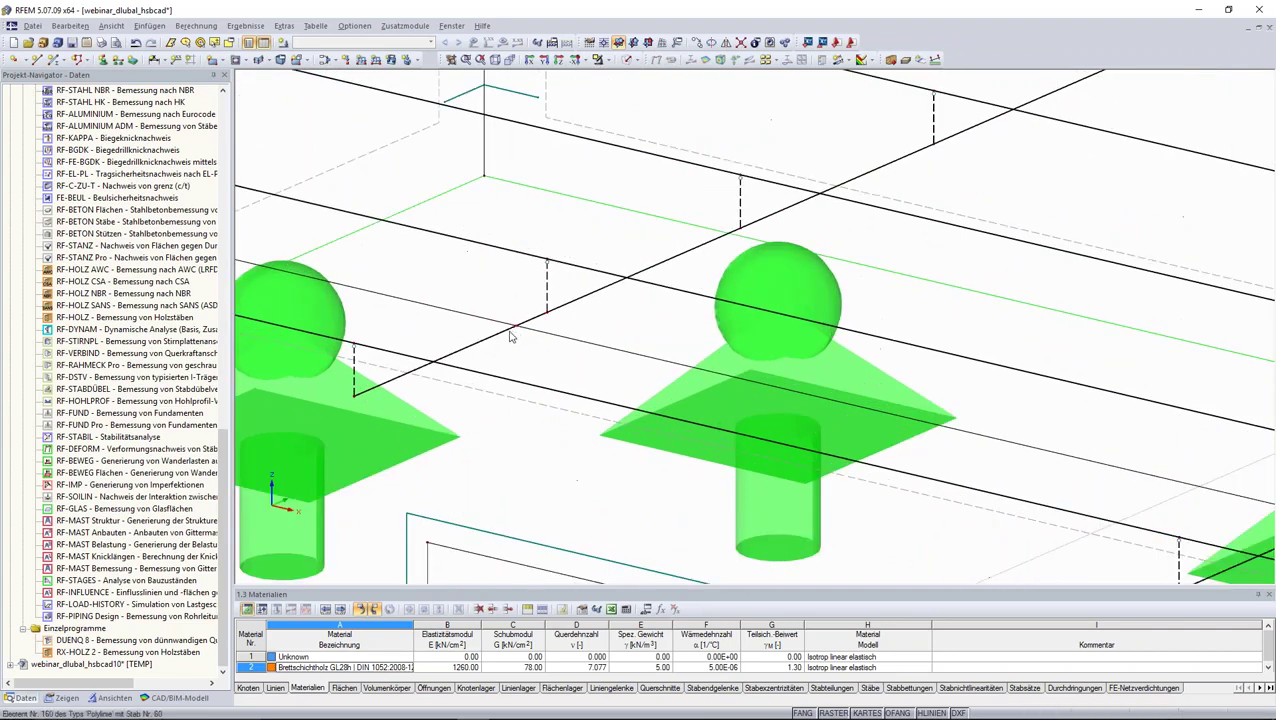
scroll(530, 325, "down", 2)
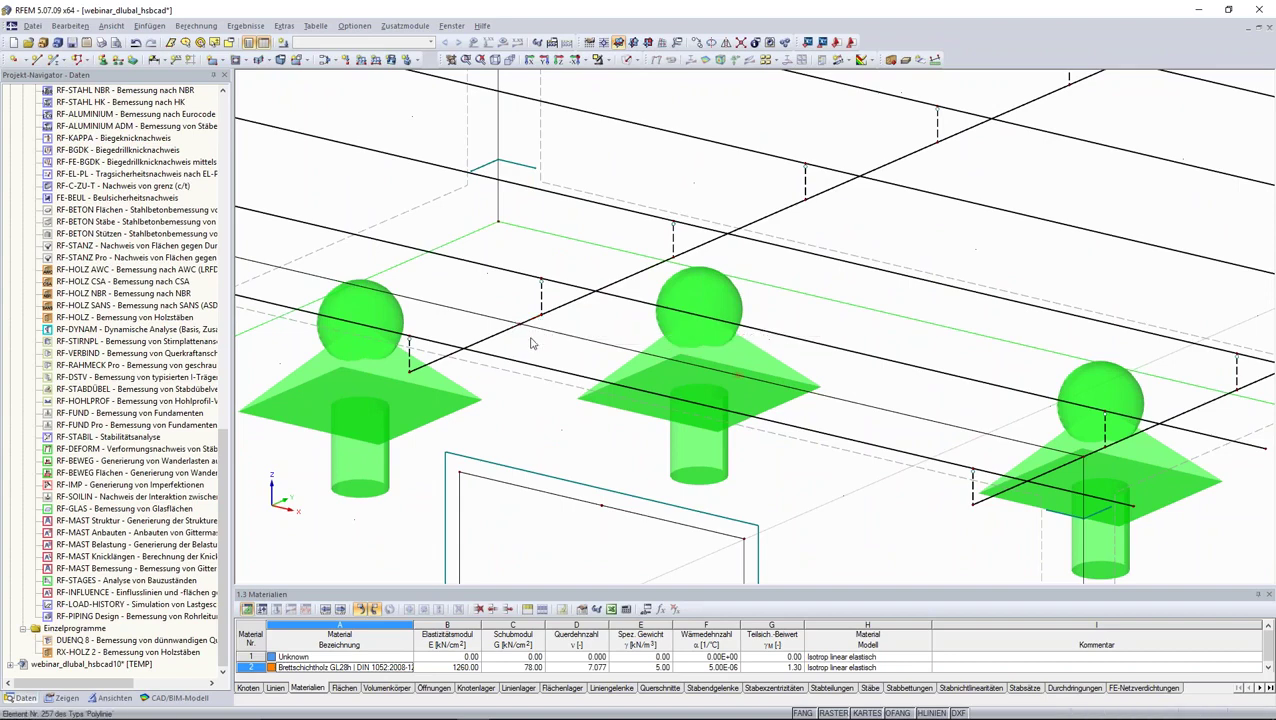
middle_click_drag(516, 415, 548, 381)
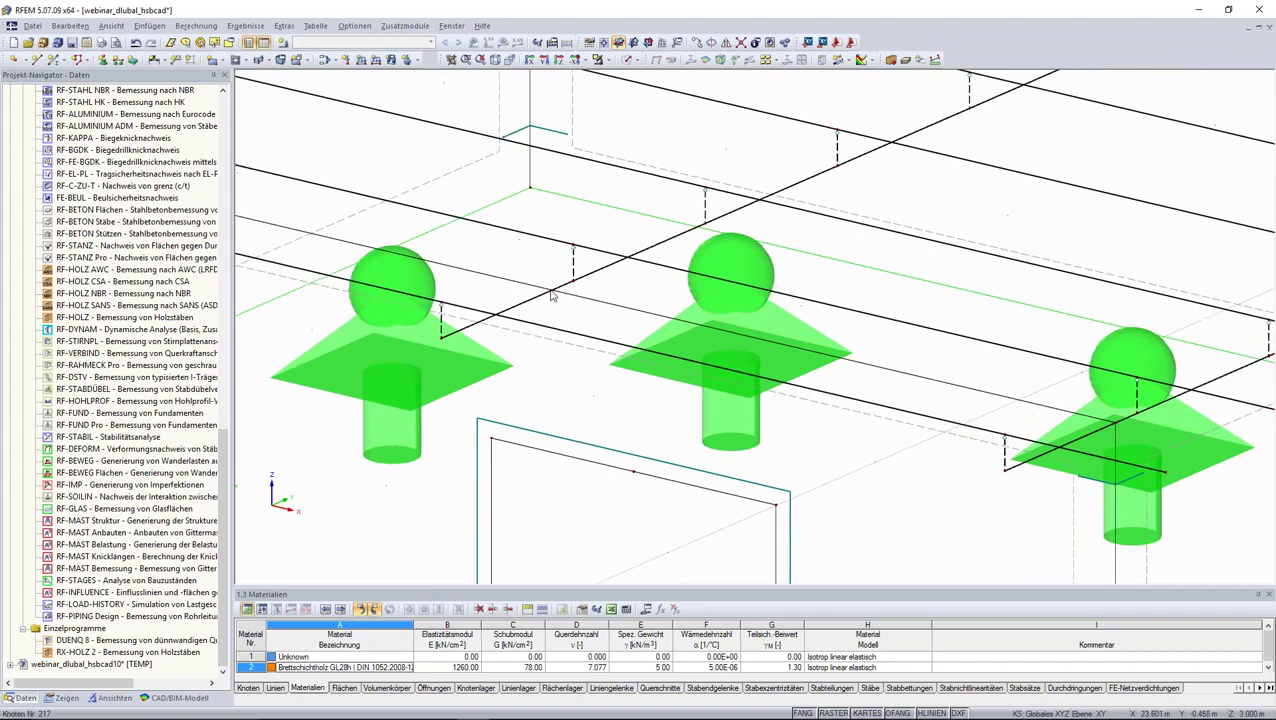
scroll(551, 296, "up", 2)
scroll(551, 296, "down", 1)
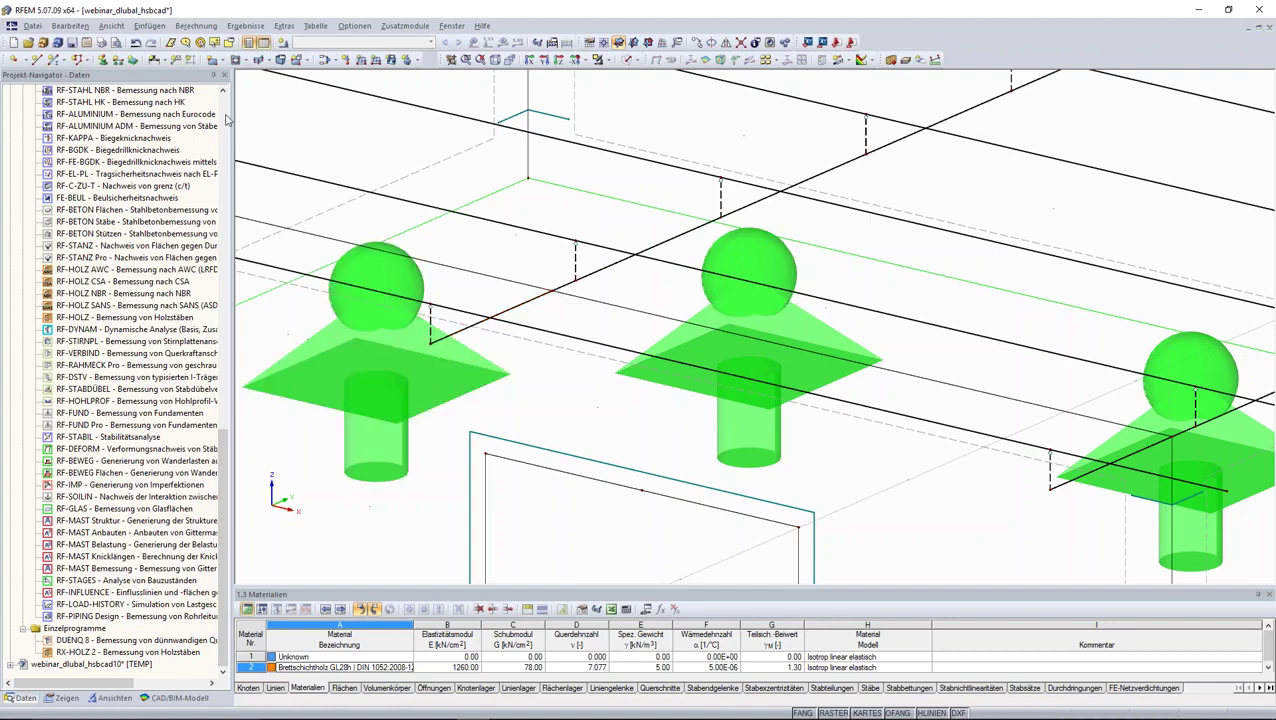
Step: Start a new smoothing region and assign it to surfaces 2, 5 and 6
left_click(244, 26)
left_click(300, 396)
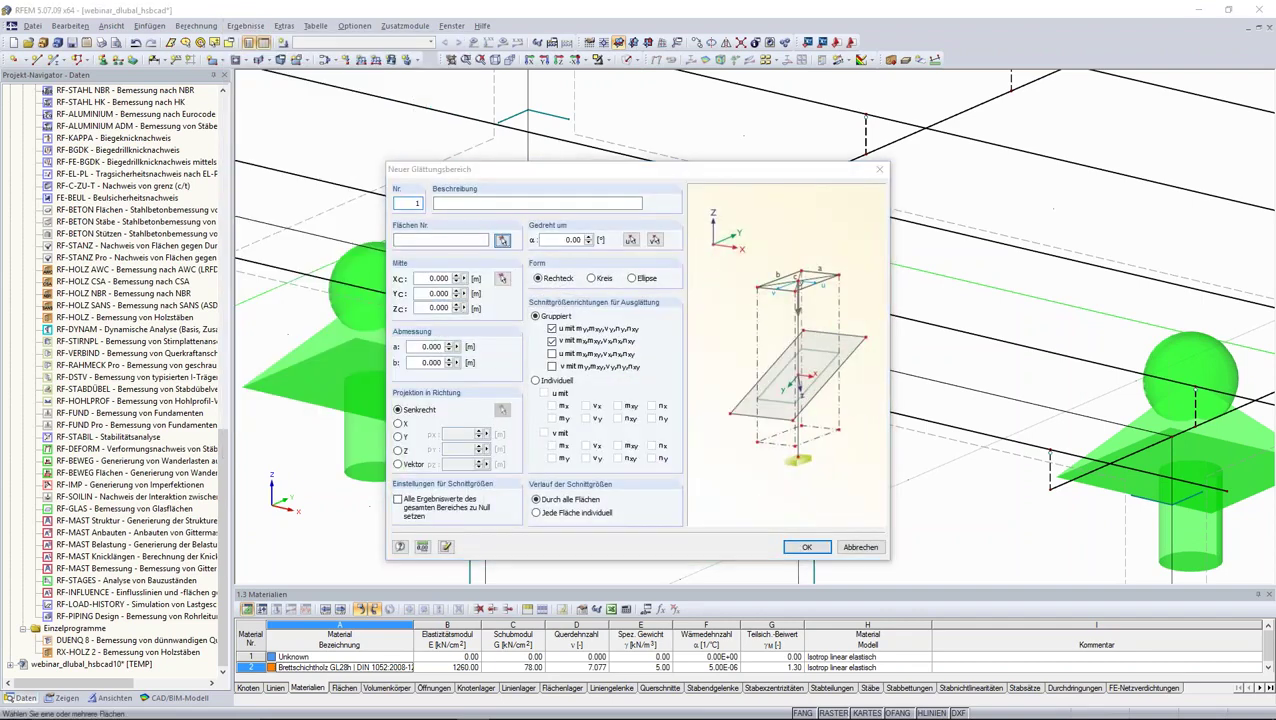
left_click(503, 243)
scroll(615, 346, "up", 2)
left_click(621, 307)
scroll(621, 307, "up", 1)
scroll(621, 307, "up", 2)
scroll(845, 235, "up", 2)
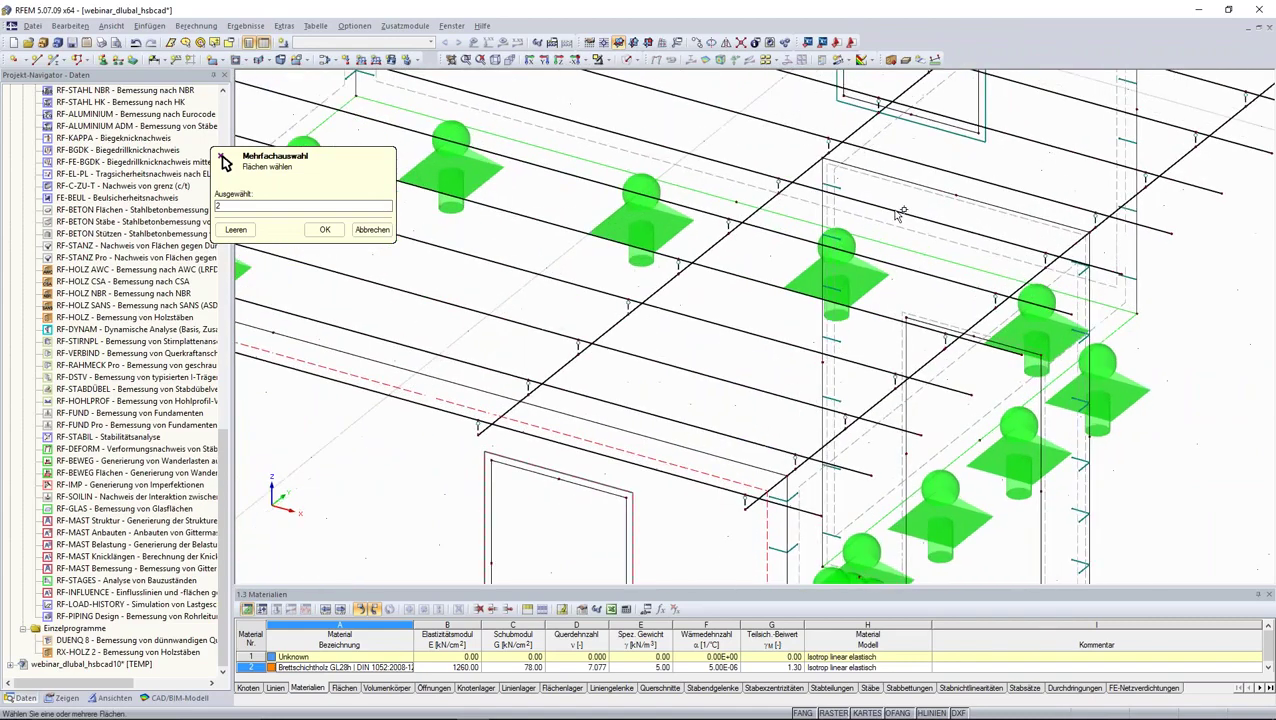
left_click(845, 235)
scroll(845, 235, "down", 2)
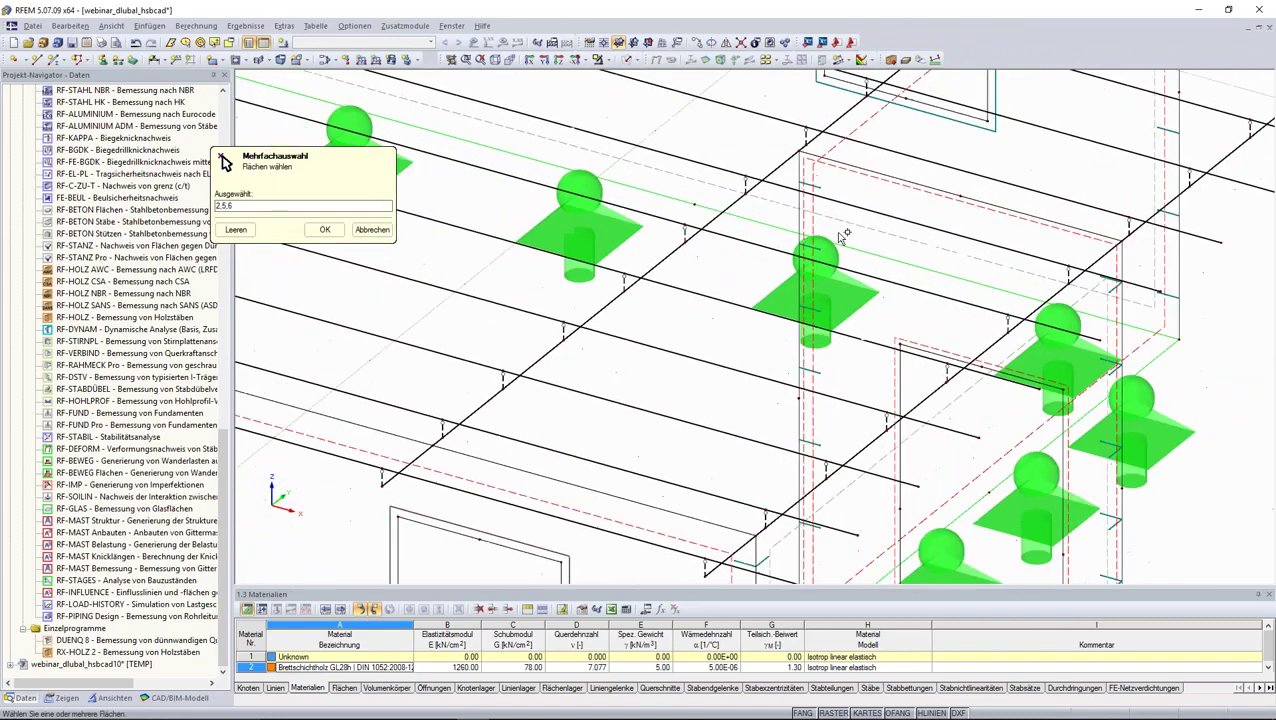
scroll(845, 235, "down", 2)
scroll(845, 235, "down", 2)
scroll(845, 235, "down", 2)
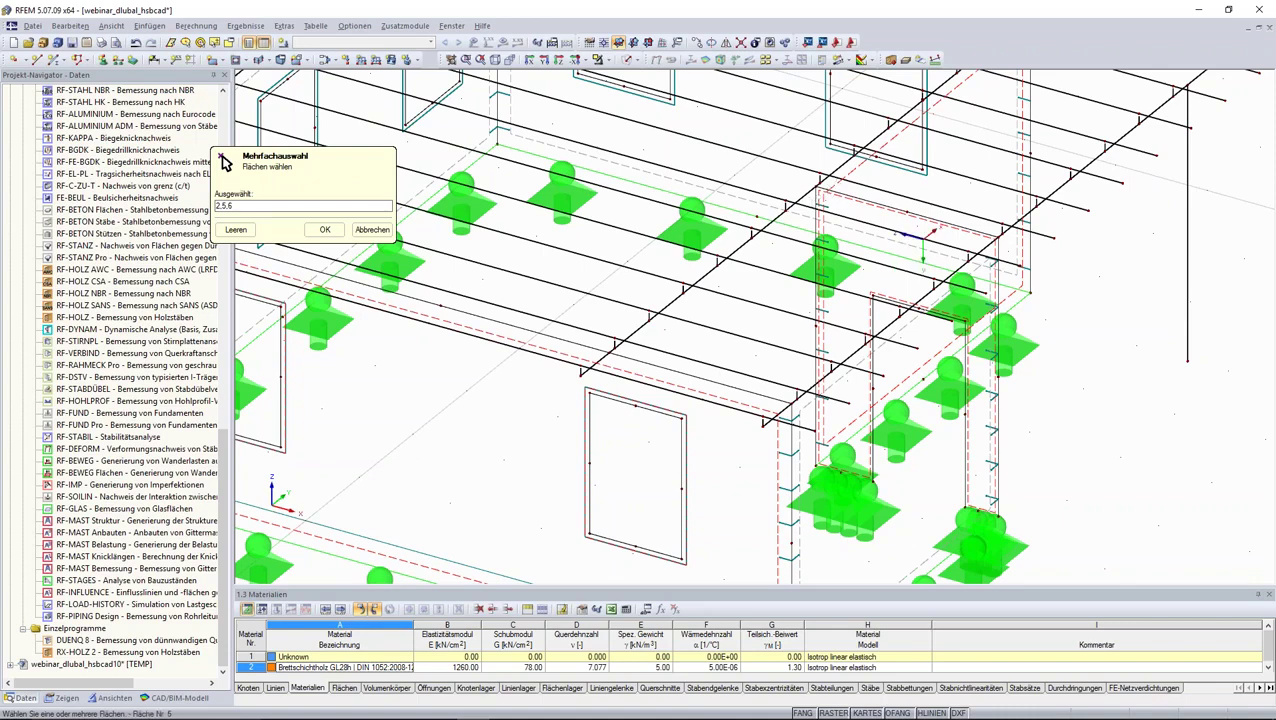
left_click(324, 230)
Step: Make the region a 1.6 m circle centred at the picked wall point, with vector projection
left_click(592, 279)
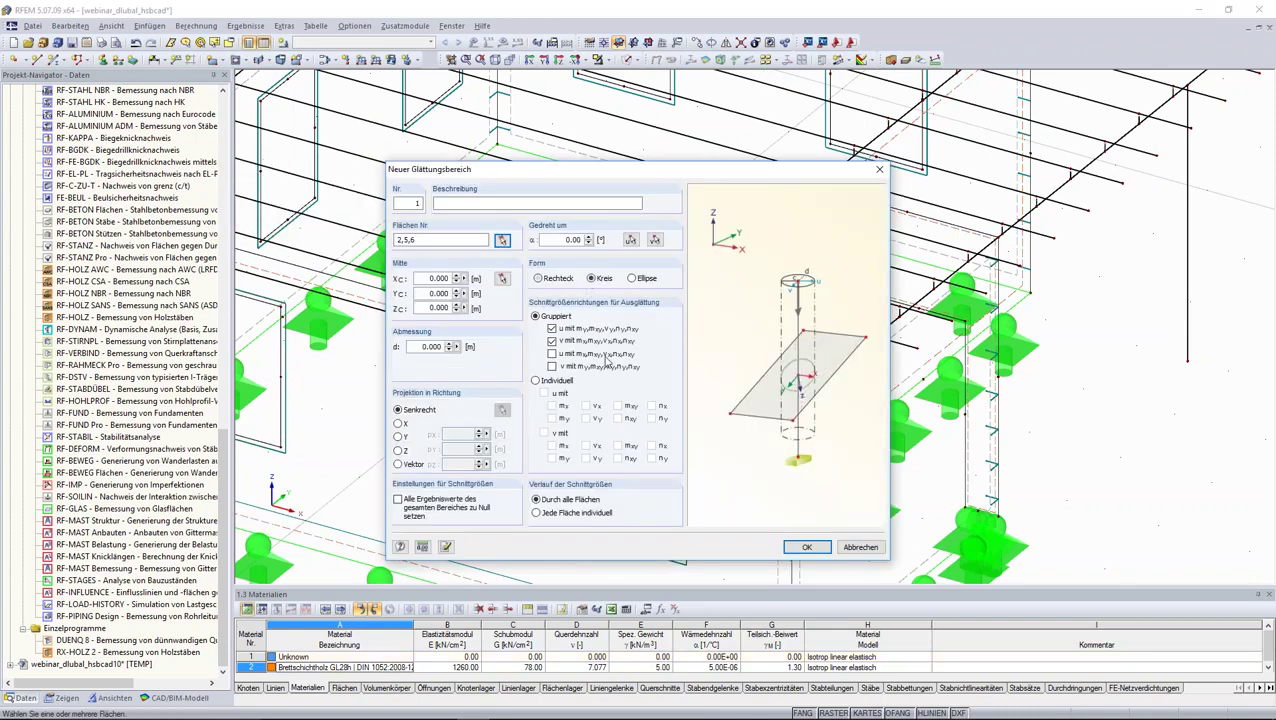
left_click_drag(706, 175, 358, 99)
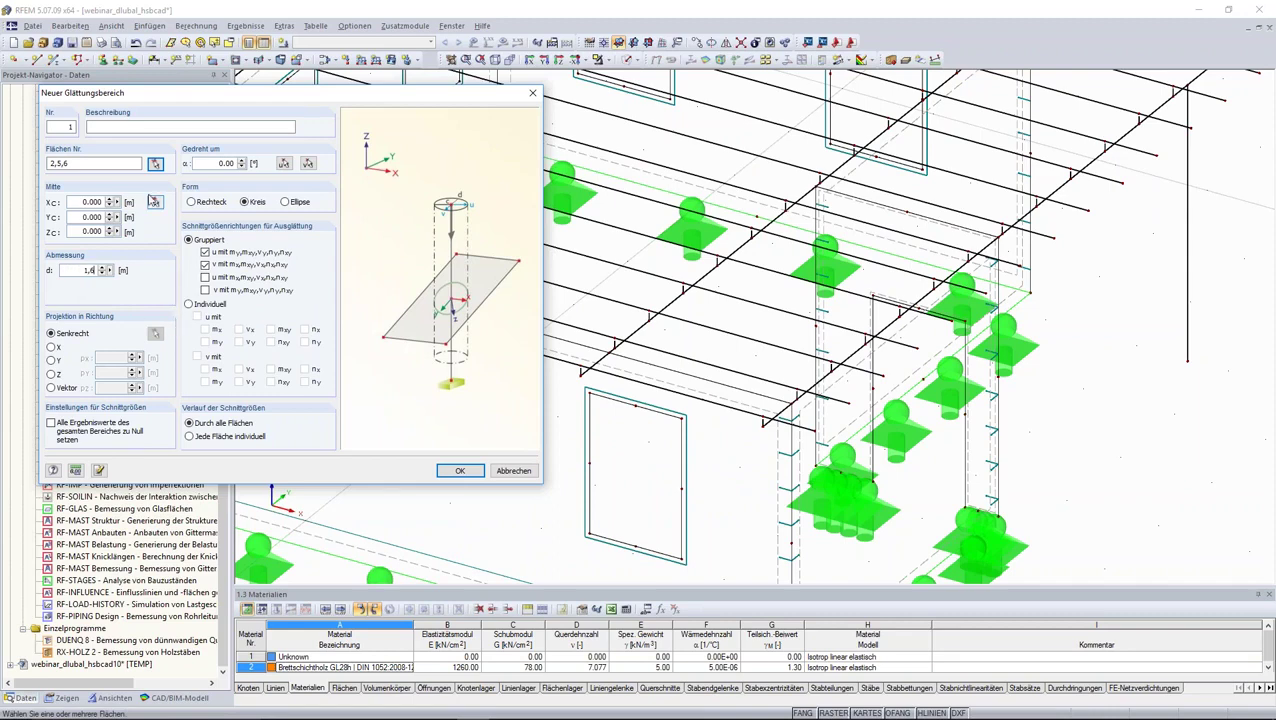
left_click(155, 203)
scroll(613, 373, "up", 2)
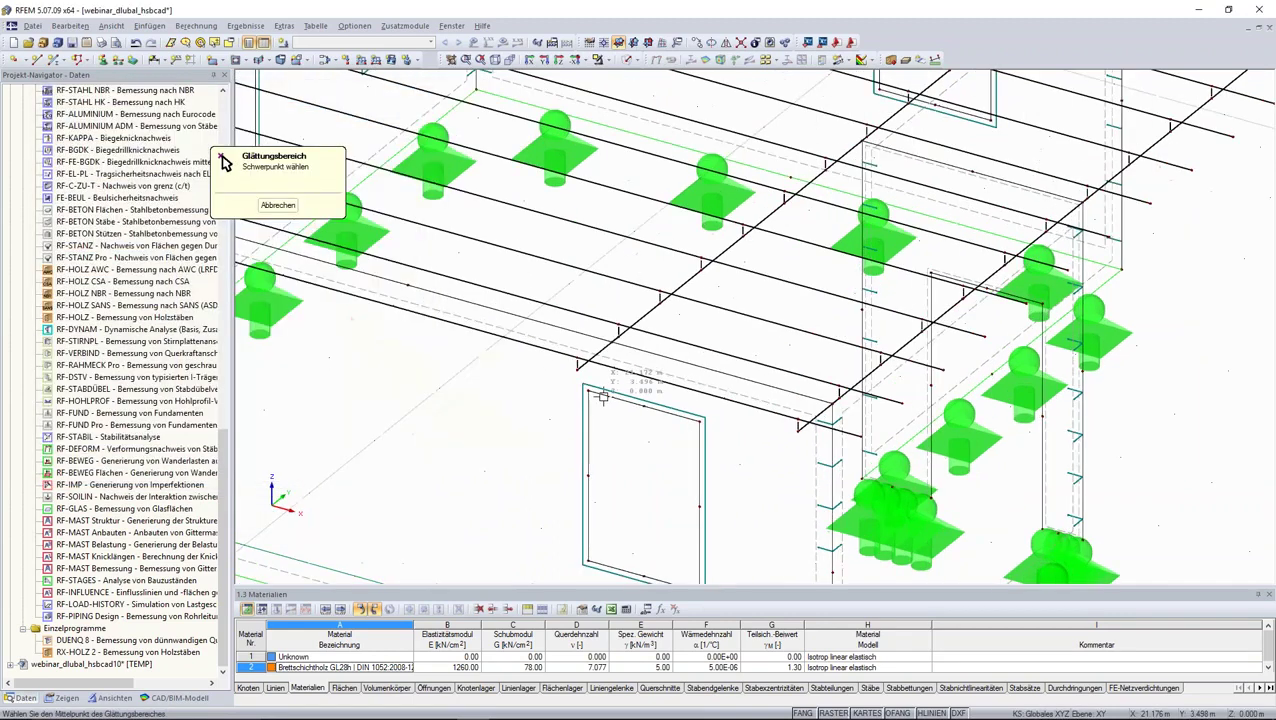
scroll(613, 373, "up", 2)
left_click(613, 373)
left_click(51, 388)
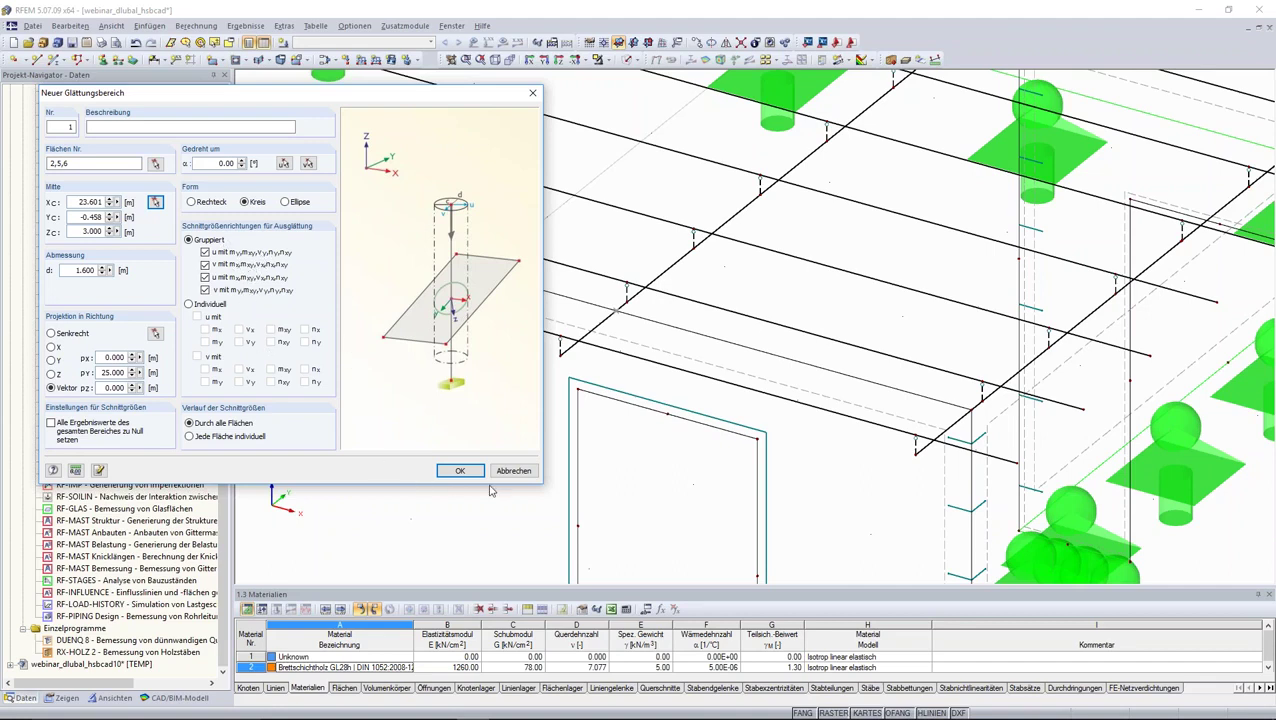
left_click(462, 472)
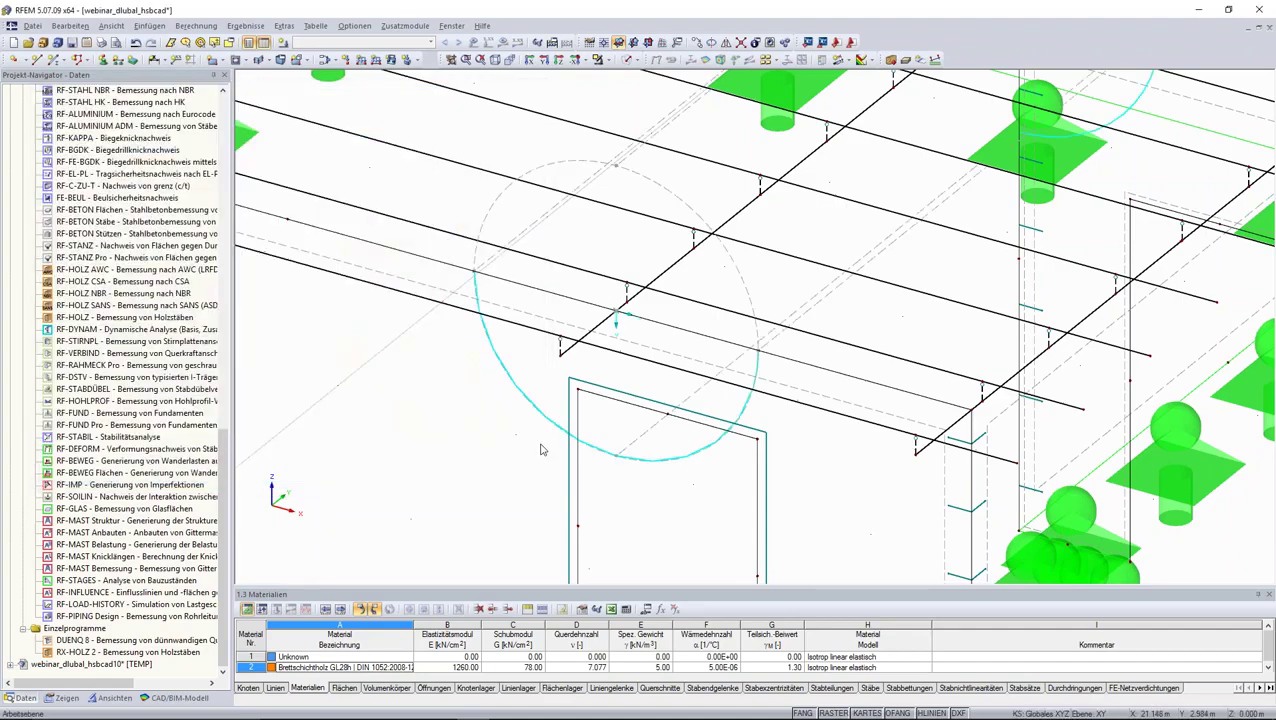
Step: Zoom out to frame the whole building and begin adding a nodal support
scroll(540, 450, "down", 3)
scroll(540, 450, "down", 2)
scroll(915, 172, "down", 2)
scroll(900, 190, "down", 2)
middle_click_drag(890, 200, 863, 230)
scroll(863, 230, "down", 1)
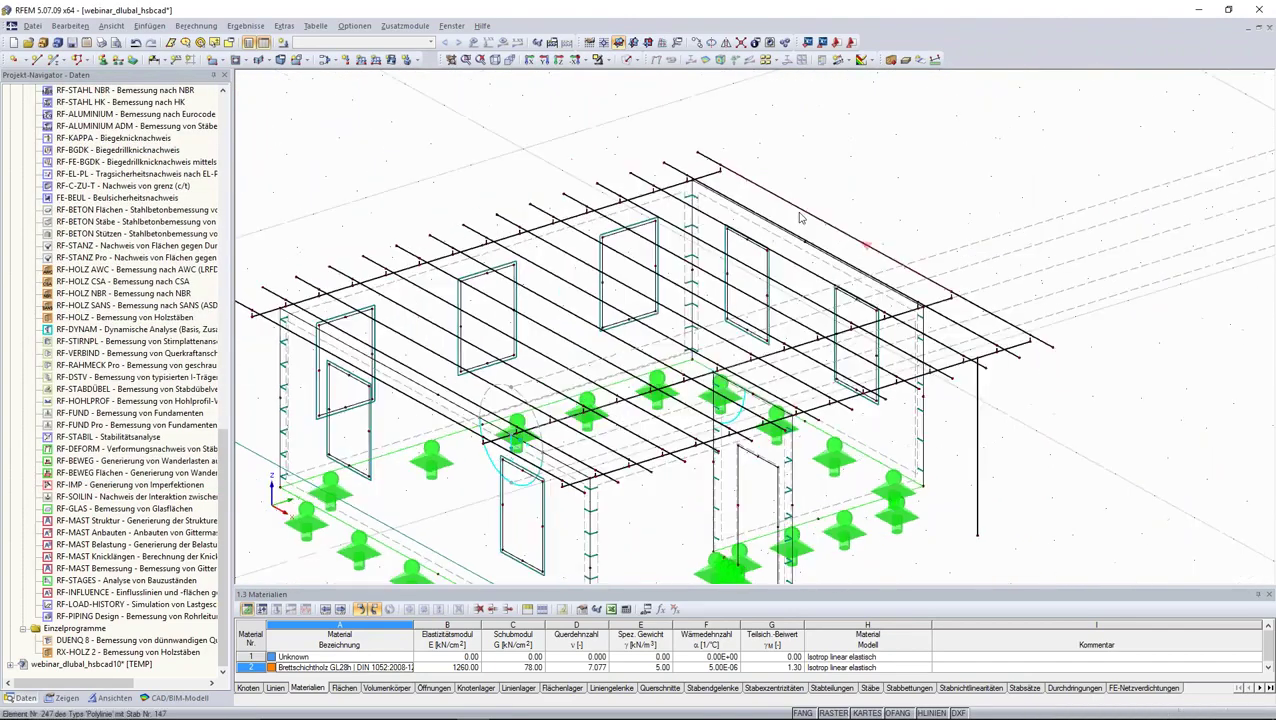
scroll(700, 210, "down", 1)
scroll(500, 180, "down", 1)
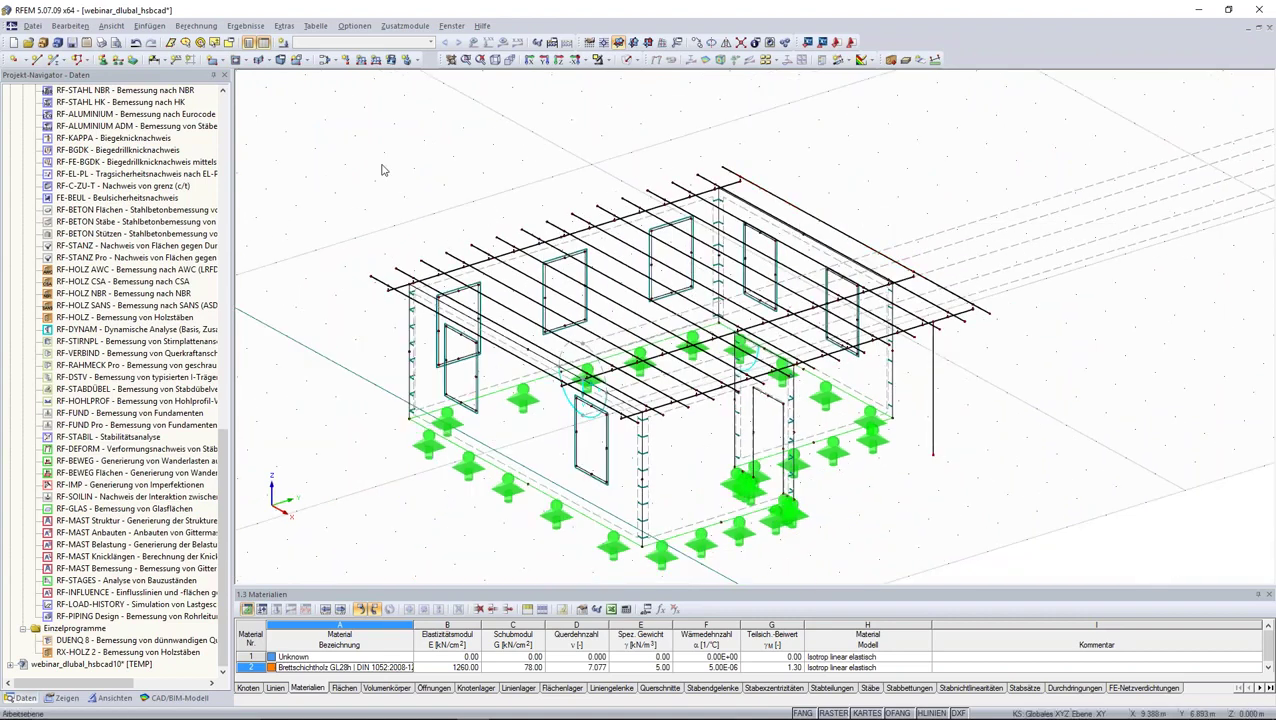
left_click(103, 59)
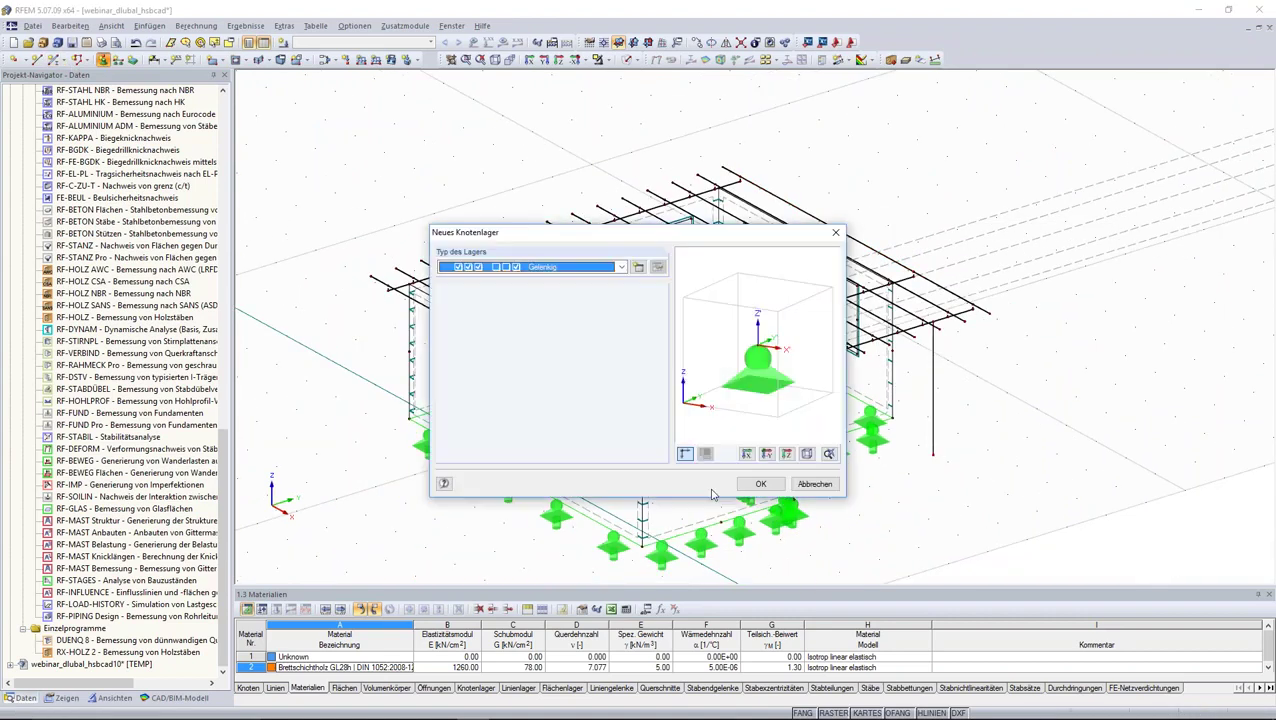
Step: Place a hinged (Gelenkig) nodal support at the free-standing column's base node
left_click(757, 486)
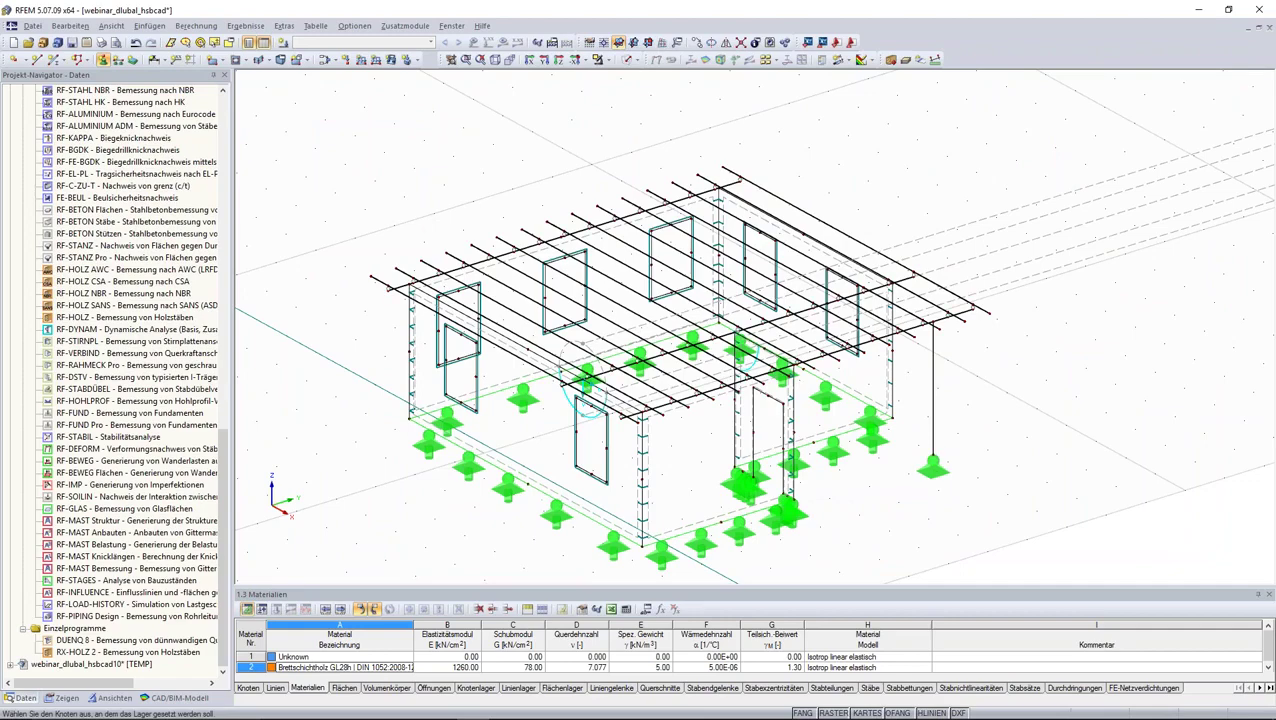
left_click(933, 467)
mouse_move(919, 500)
middle_mouse_down("ctrl")
mouse_move(627, 97)
mouse_move(736, 398)
mouse_move(1094, 413)
middle_mouse_up("ctrl")
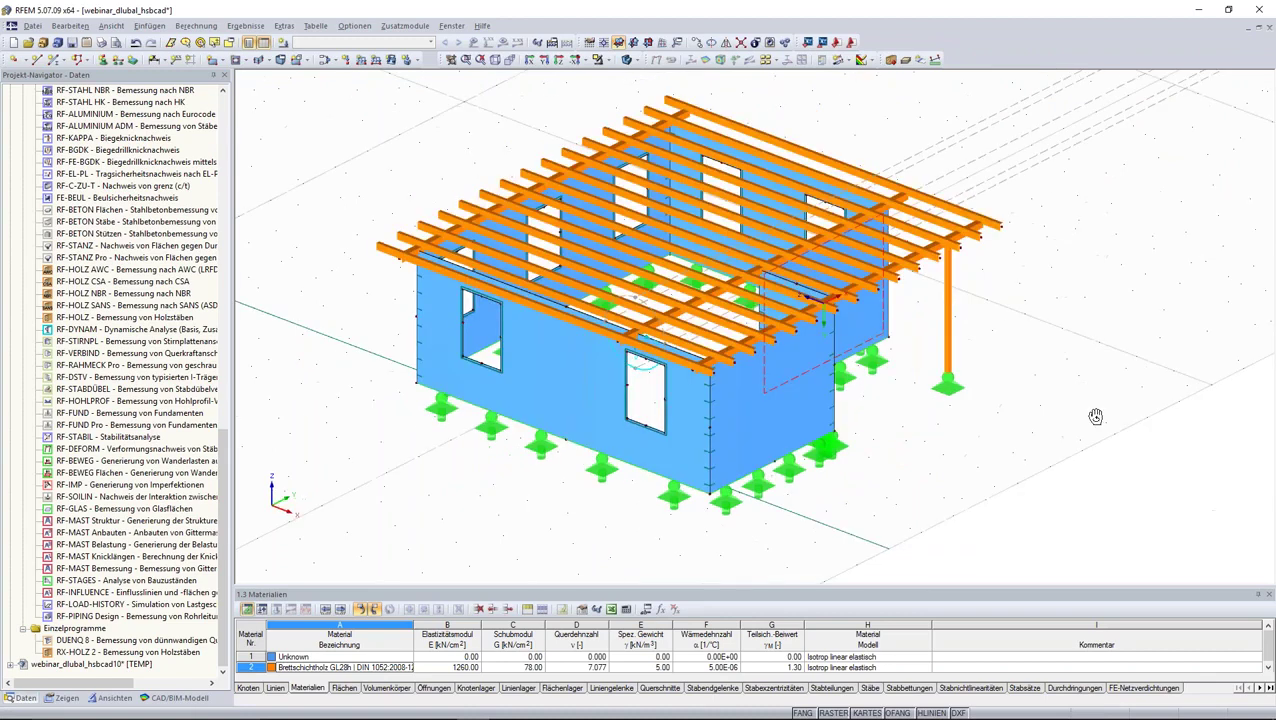
Step: Check the front wall surface's properties without changes, then open the load case editor
double_click(577, 376)
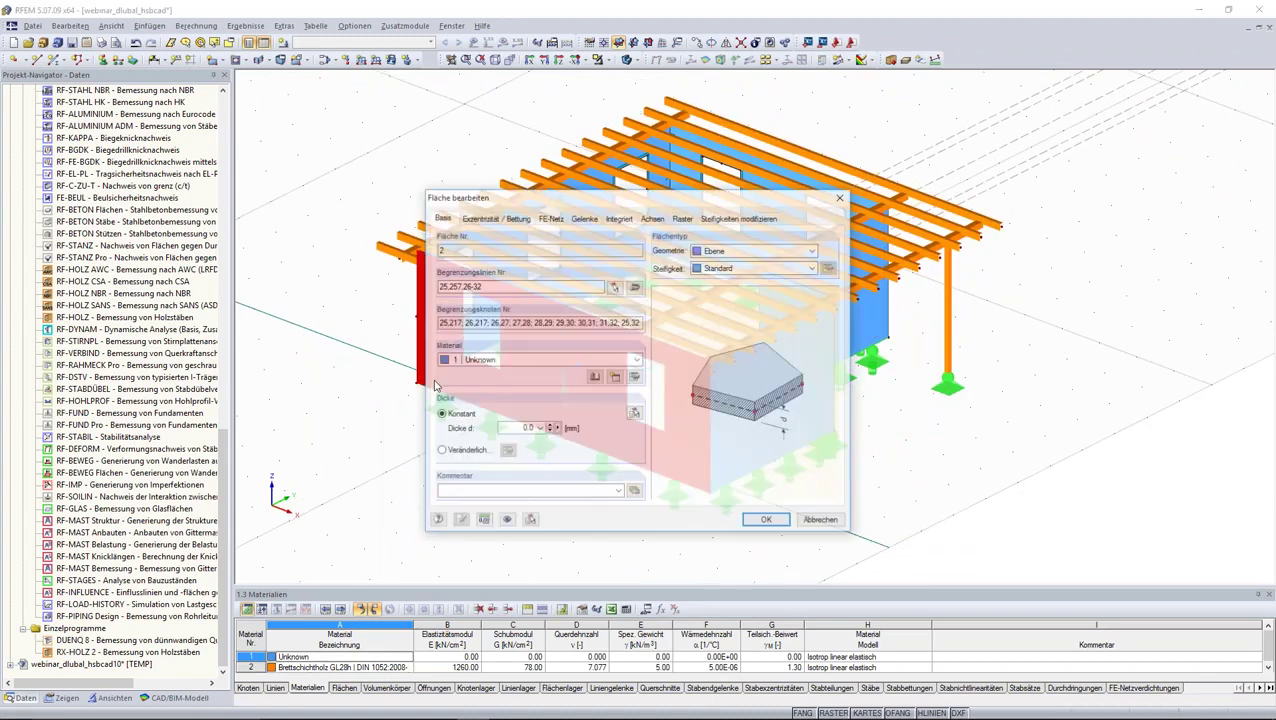
left_click(821, 521)
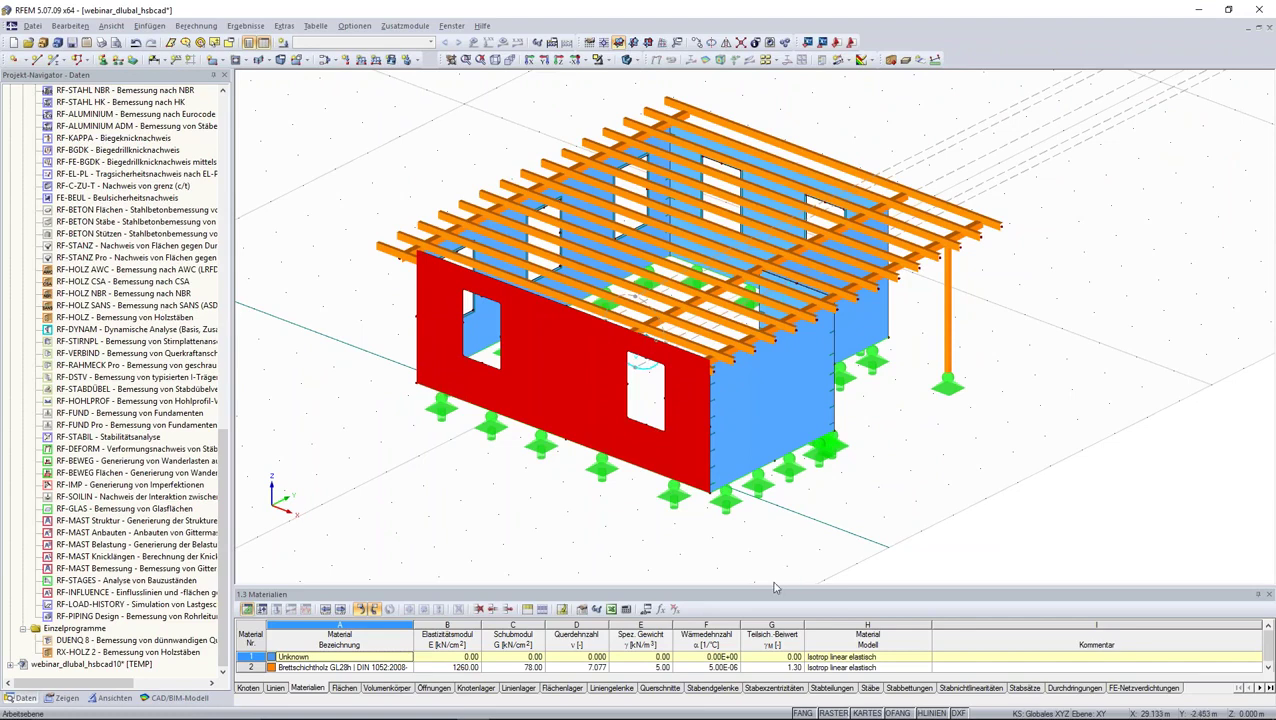
left_click(838, 548)
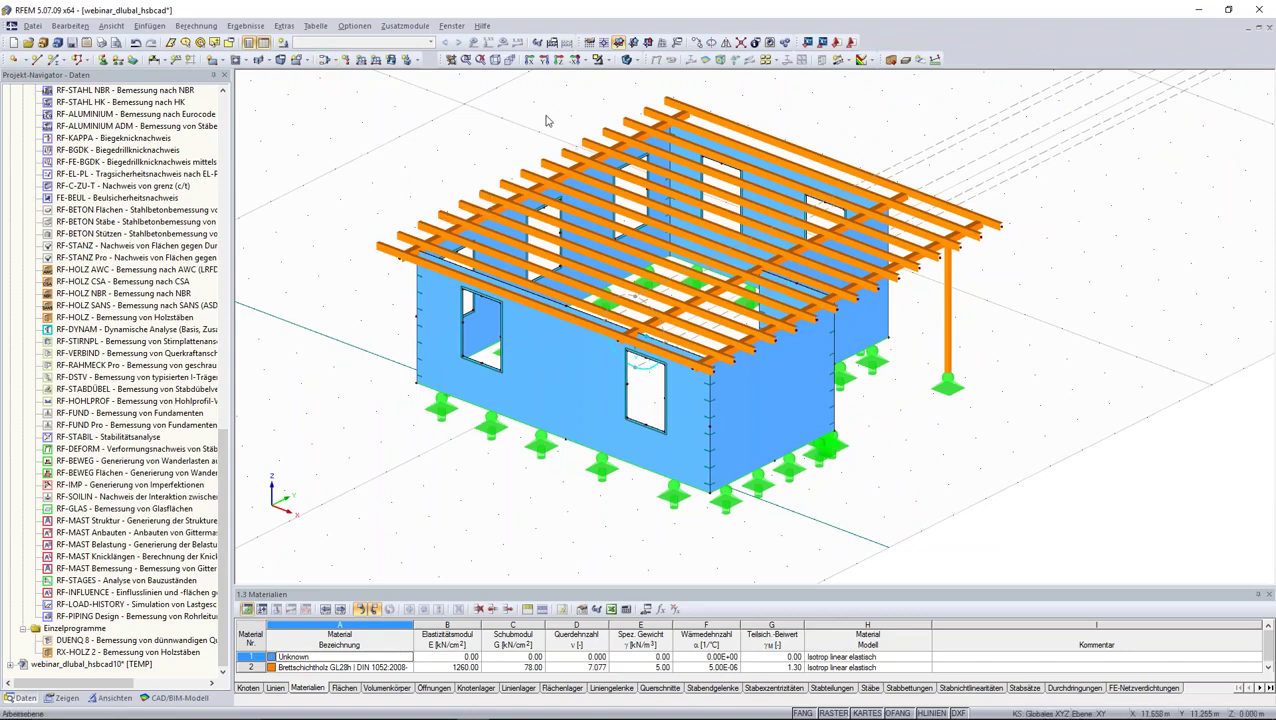
left_click(283, 42)
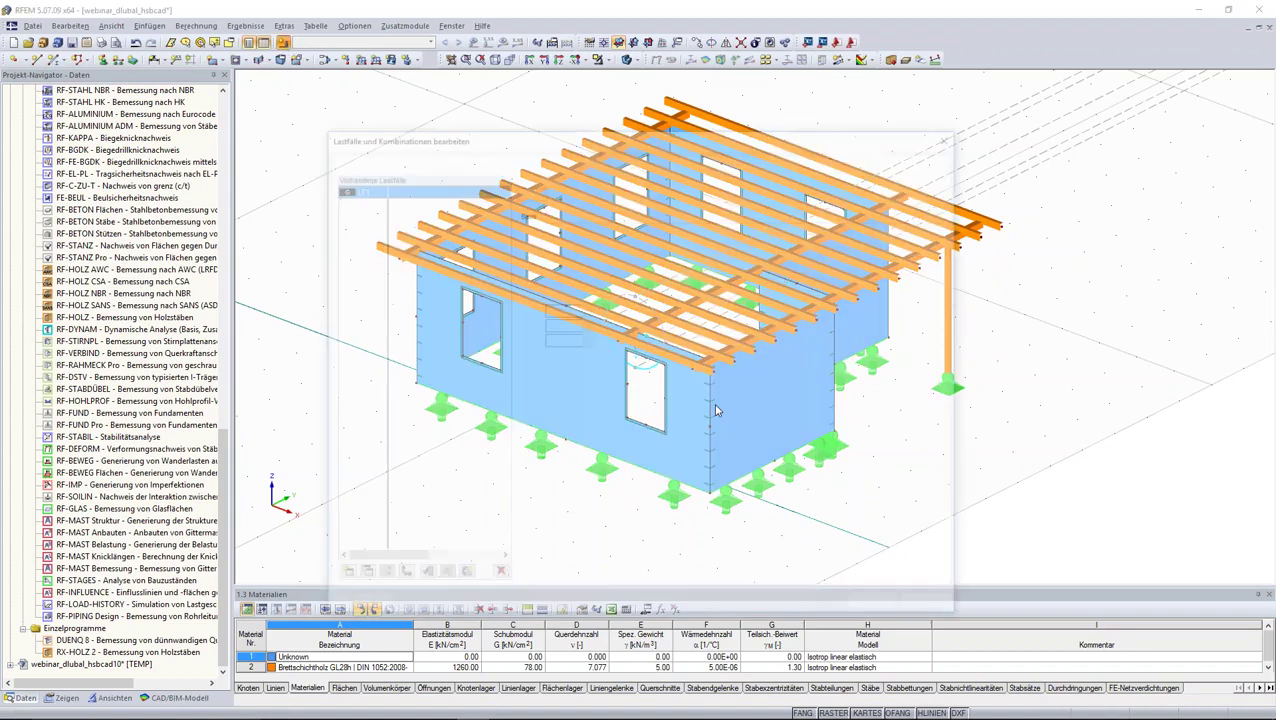
Step: In LF1, convert a 1.00 kN/m² area load on the roof plane (nodes 188, 187, 215, 216) into member loads
key("Return")
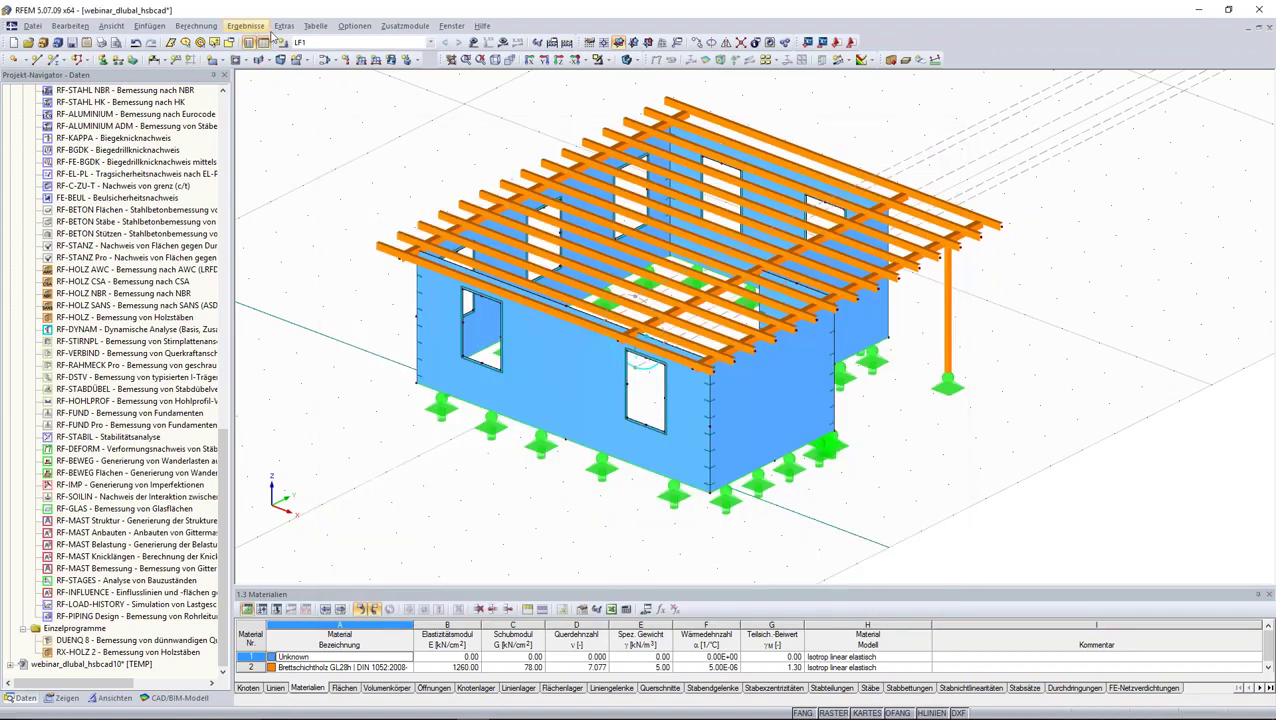
left_click(284, 26)
mouse_move(328, 276)
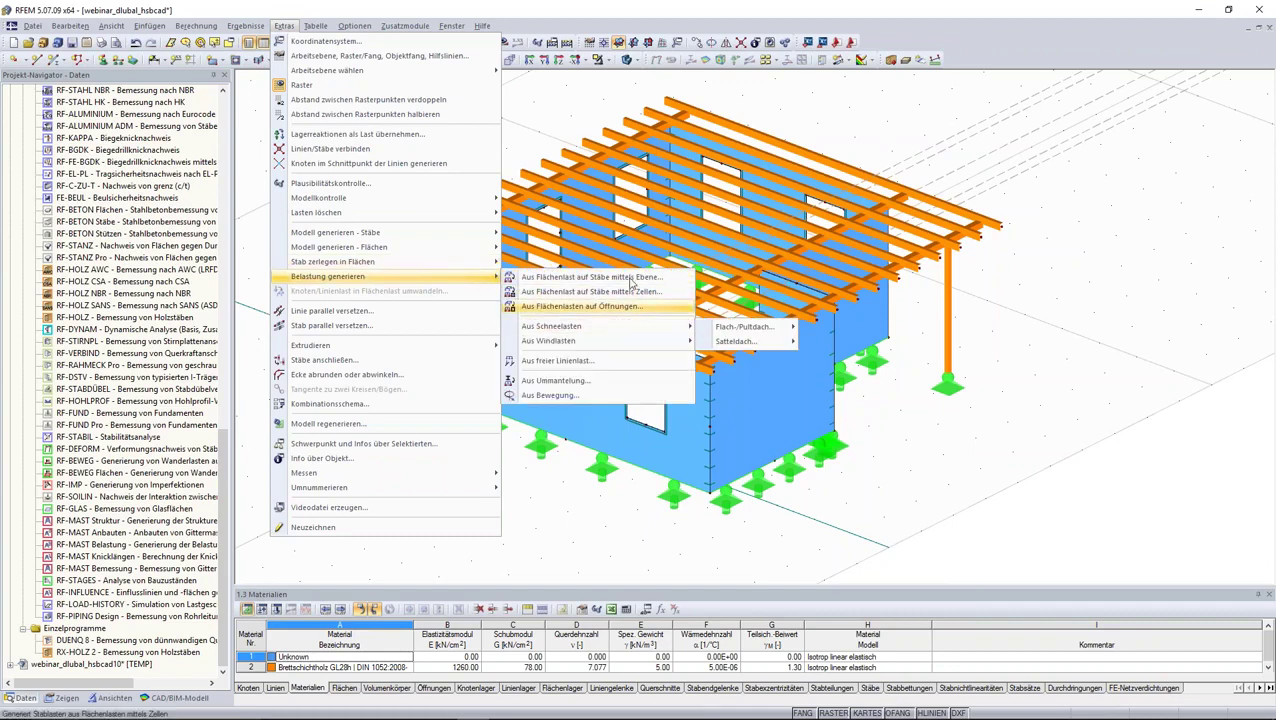
left_click(629, 278)
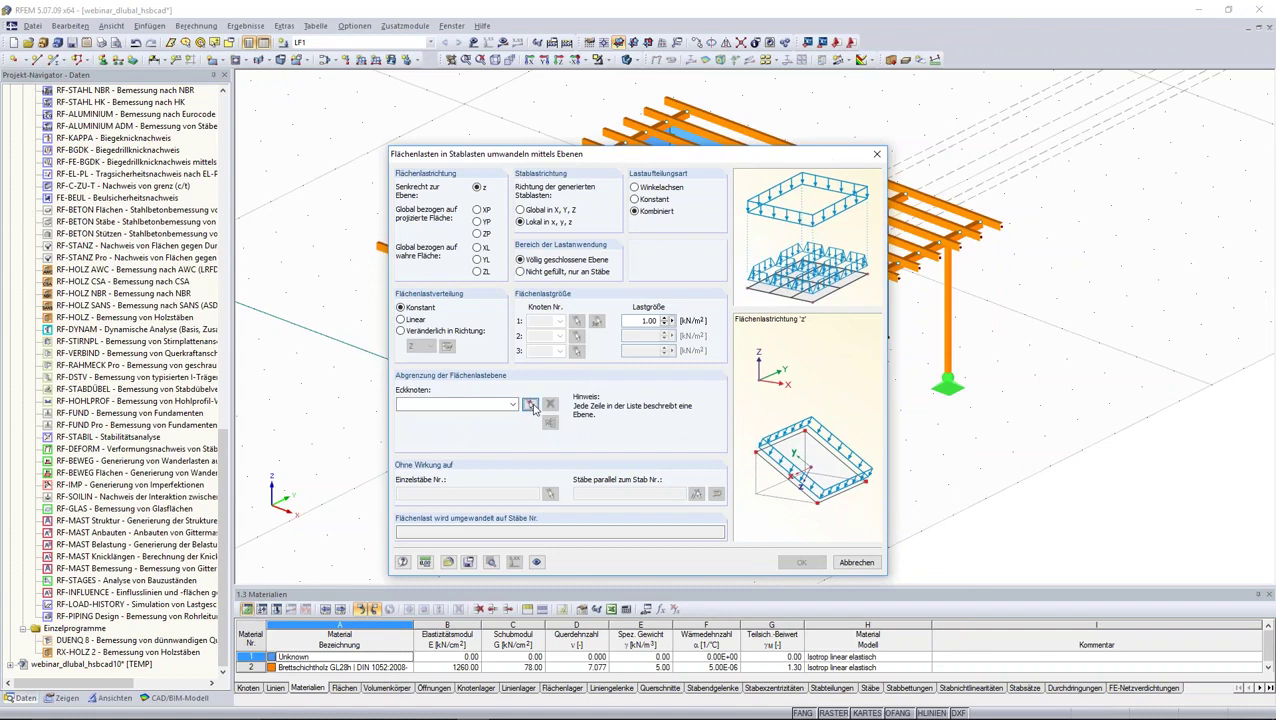
left_click(531, 405)
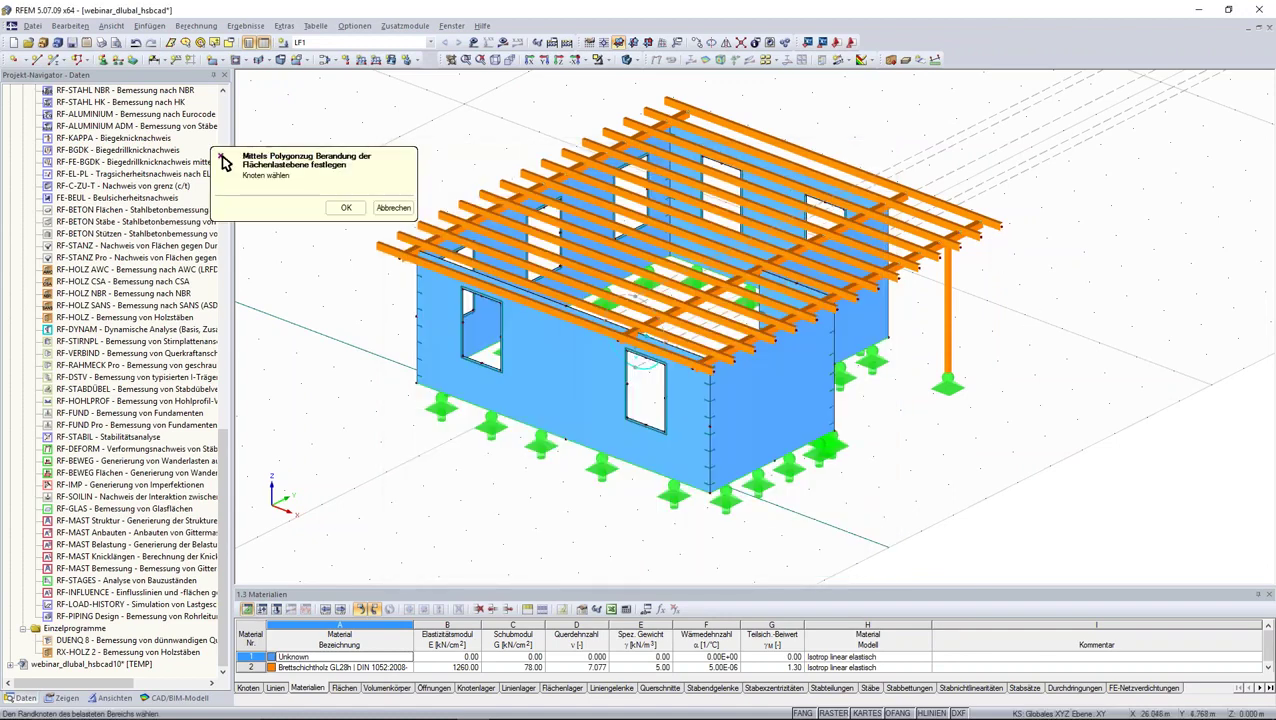
mouse_move(954, 347)
middle_mouse_down("ctrl")
mouse_move(1077, 433)
mouse_move(612, 80)
middle_mouse_up("ctrl")
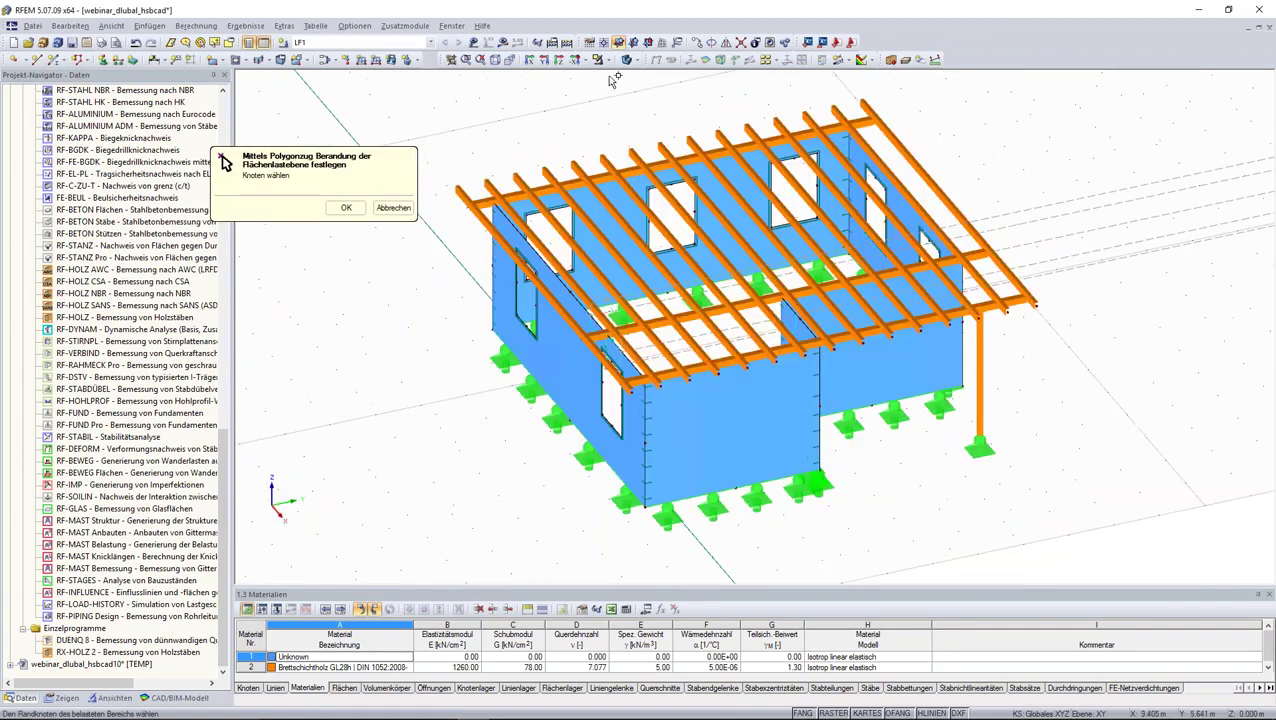
left_click(624, 60)
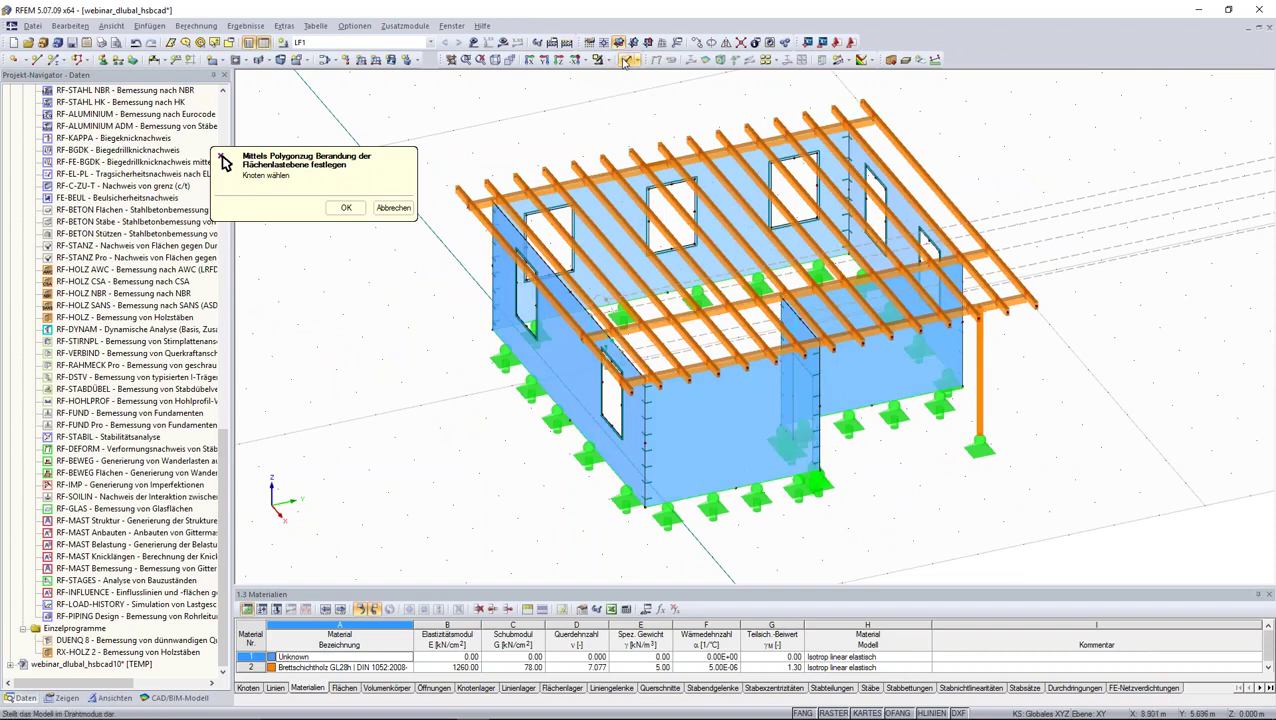
left_click(624, 60)
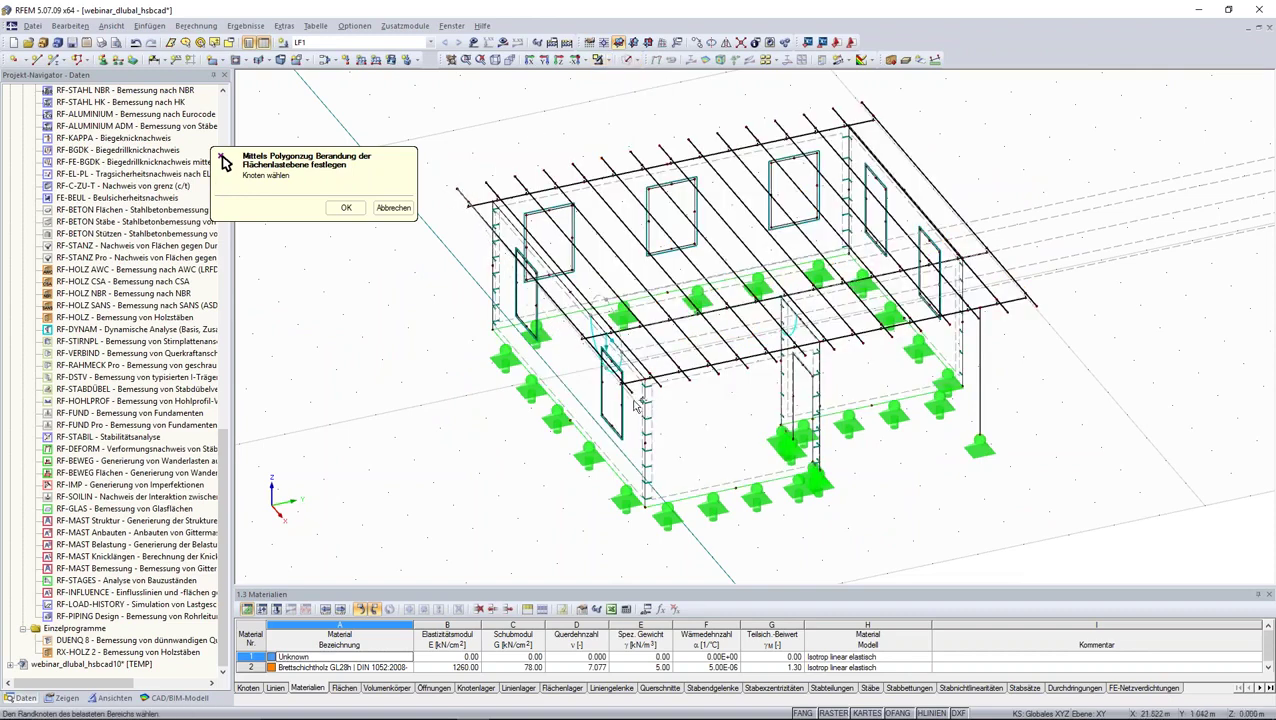
left_click(1034, 306)
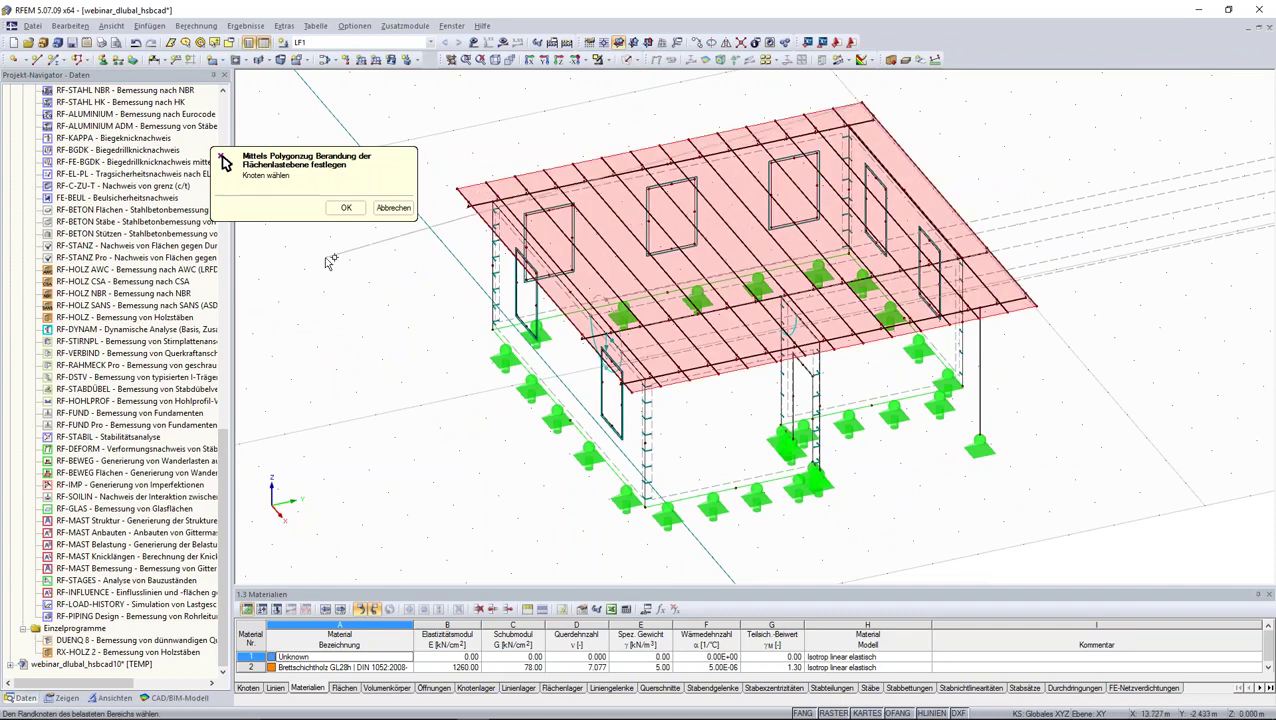
left_click(346, 207)
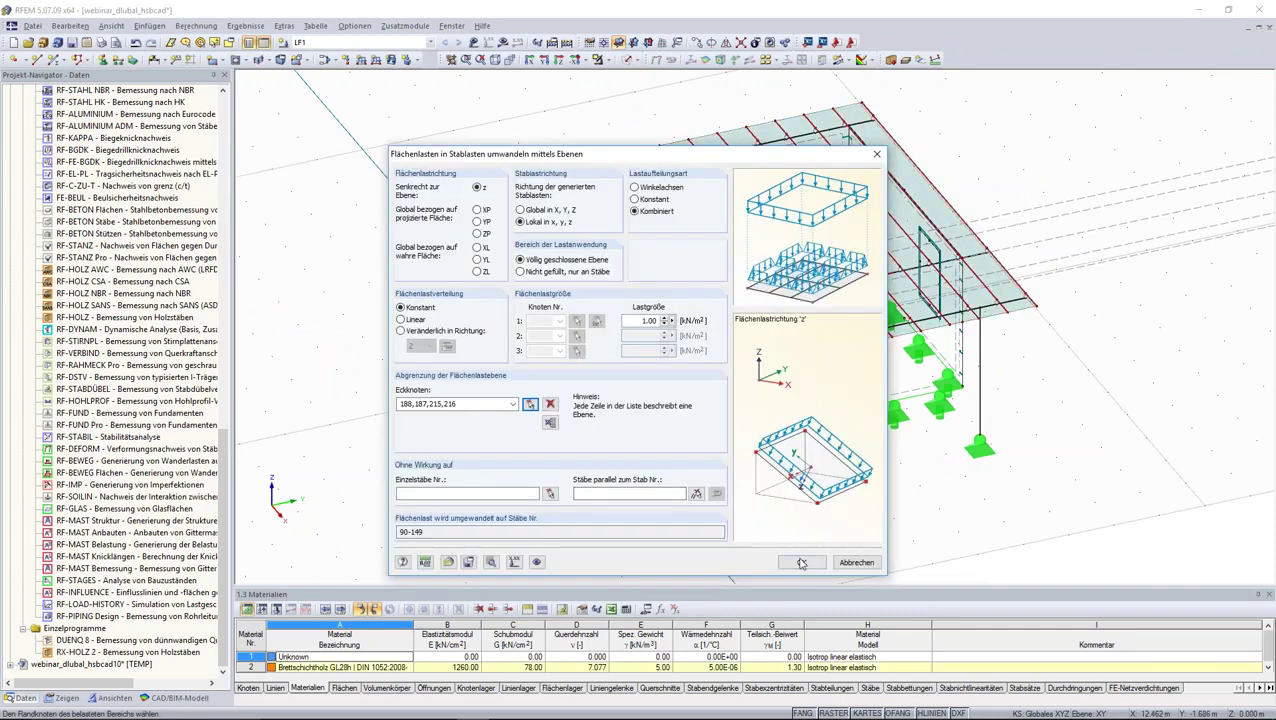
left_click(801, 562)
left_click(778, 476)
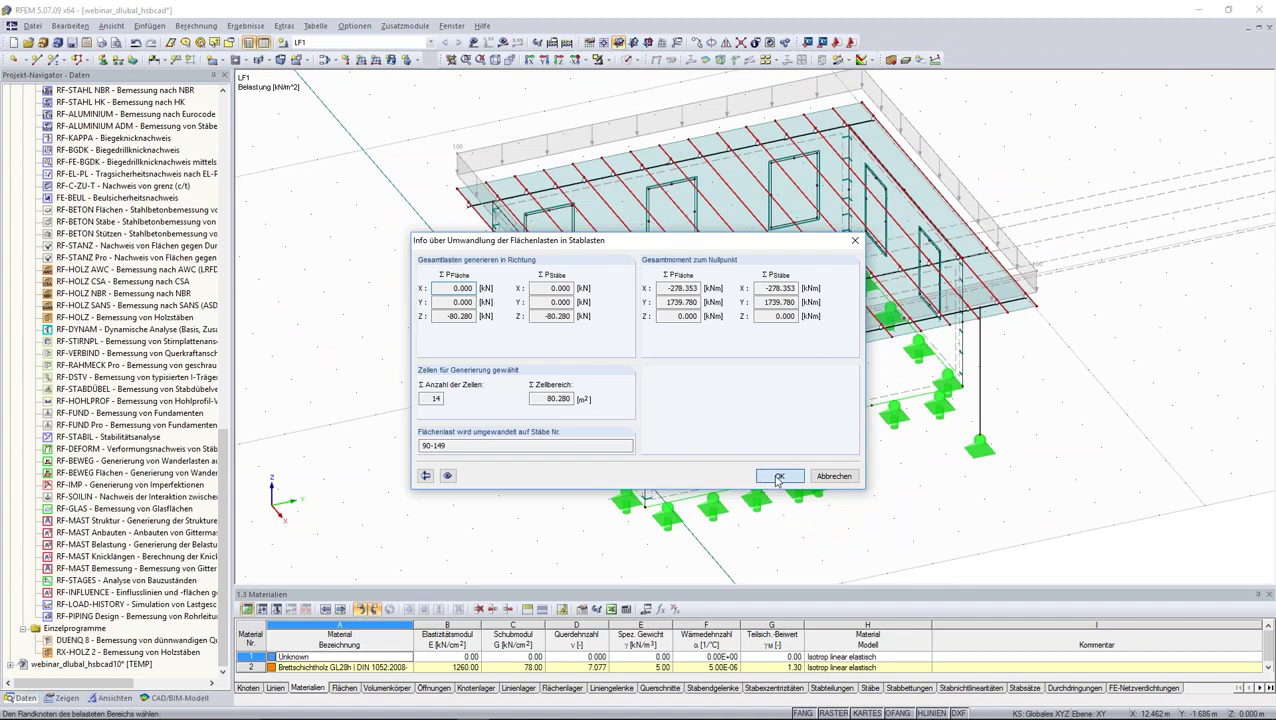
Step: Toggle the generated roof load between individual member loads and a single area-load display
scroll(748, 443, "up", 2)
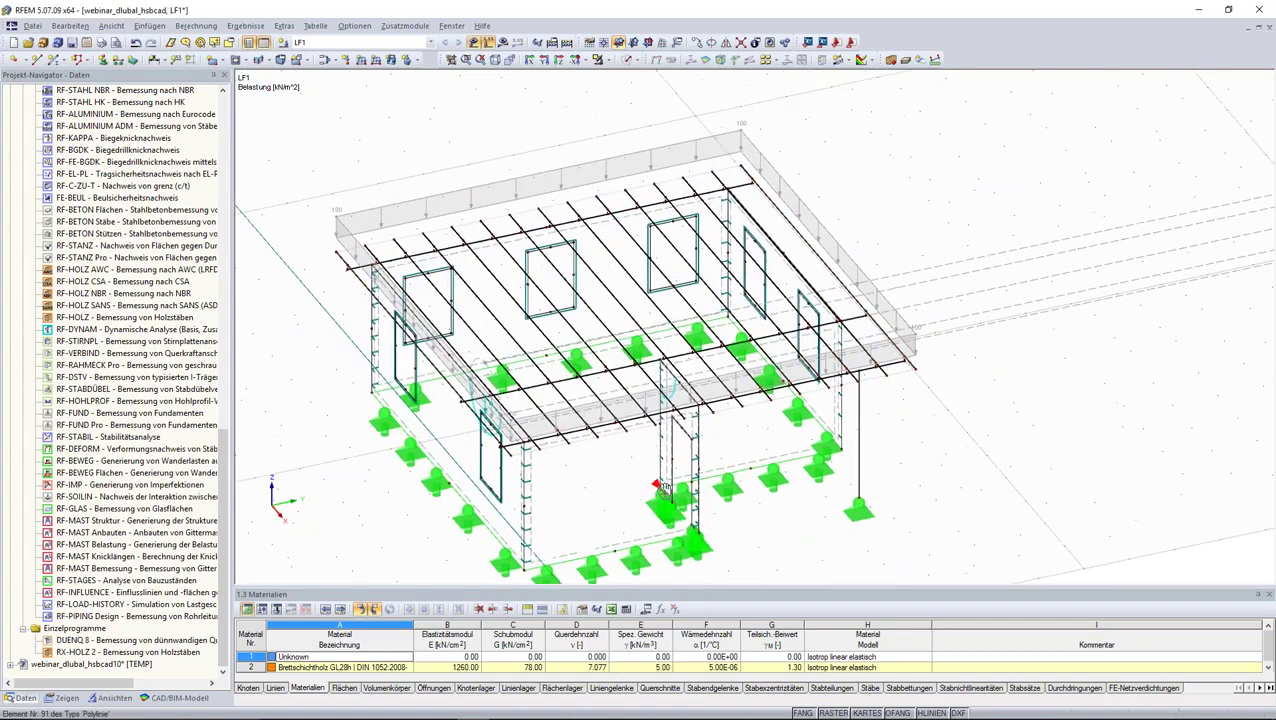
middle_click_drag(748, 443, 783, 208, "ctrl")
left_click(783, 208)
right_click(783, 208)
left_click(794, 250)
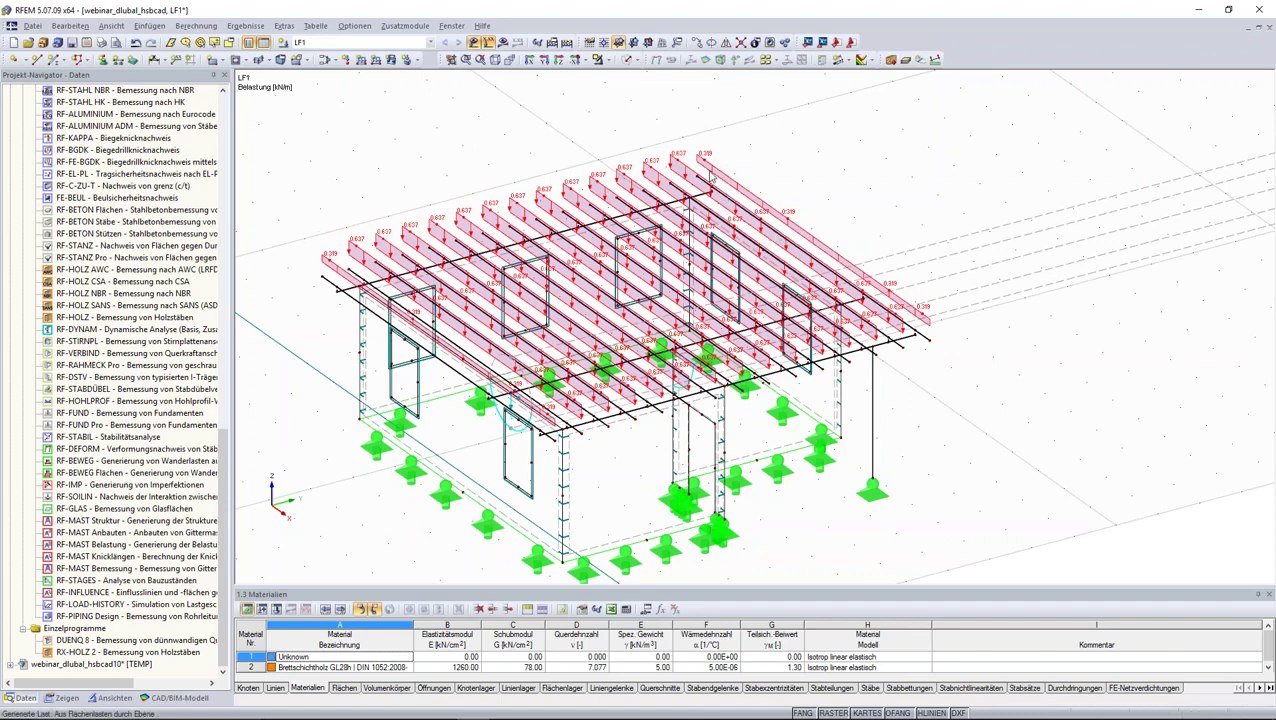
right_click(710, 172)
left_click(726, 217)
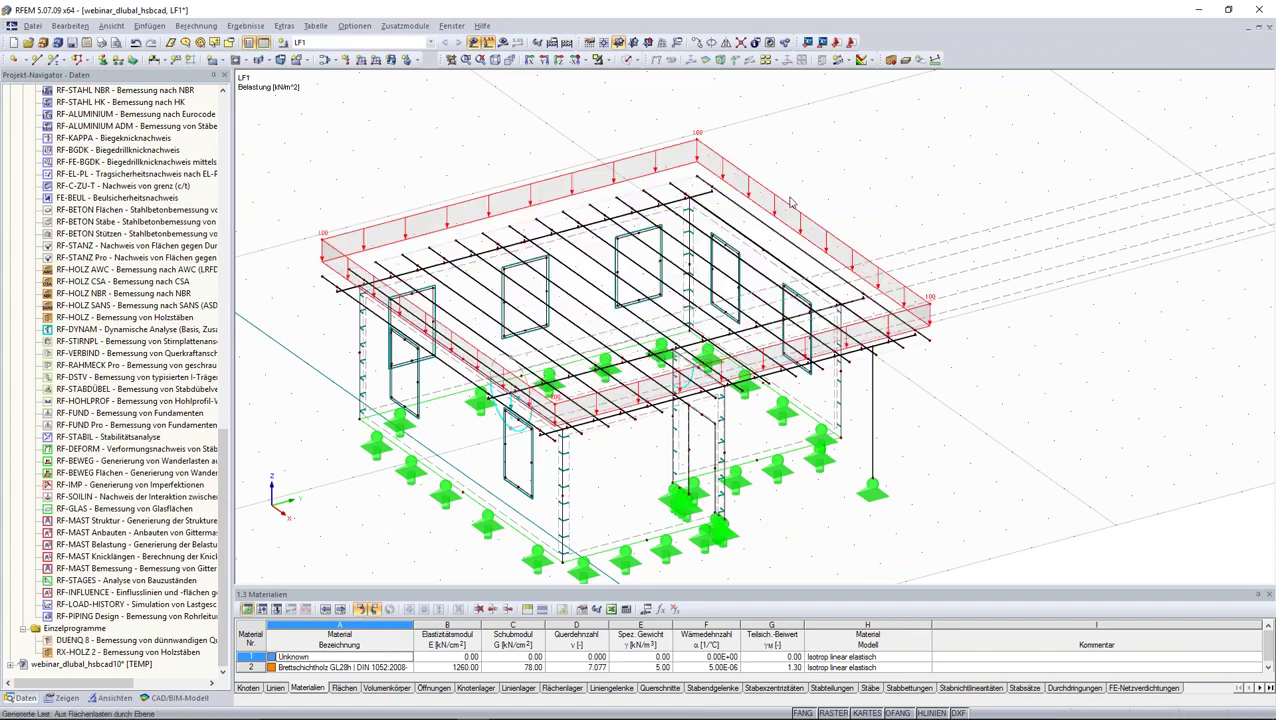
left_click(284, 26)
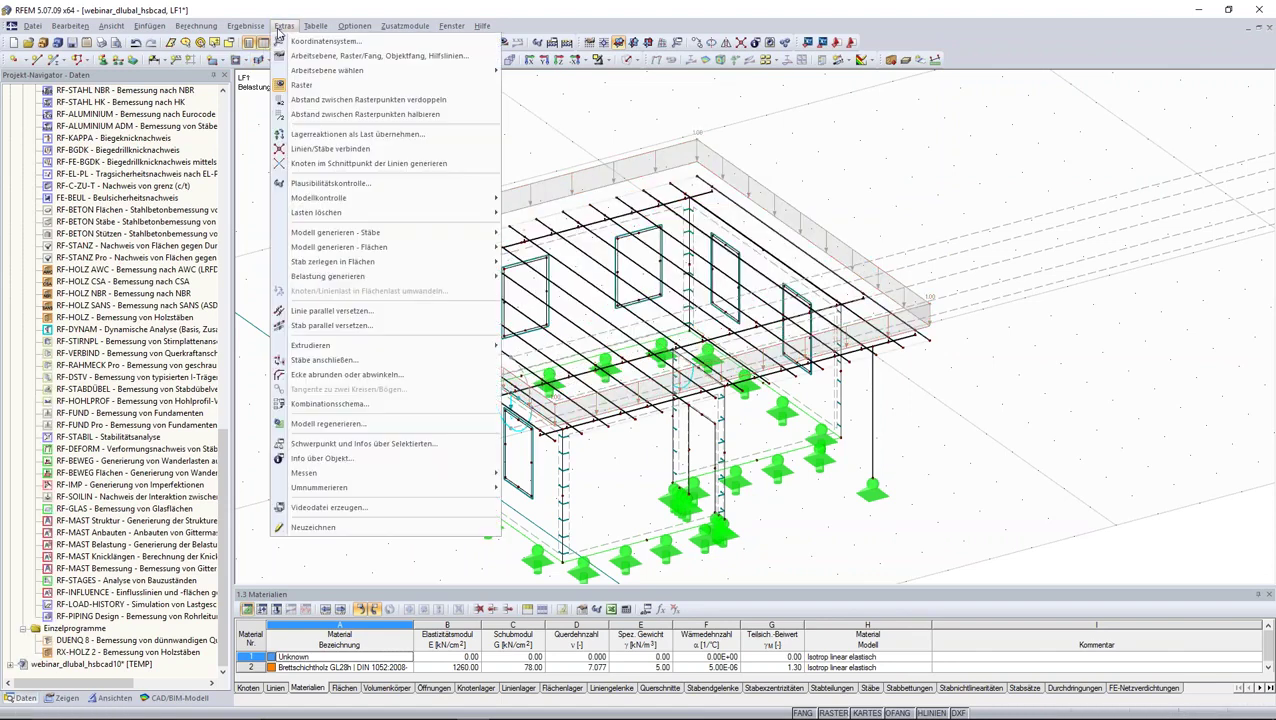
mouse_move(328, 276)
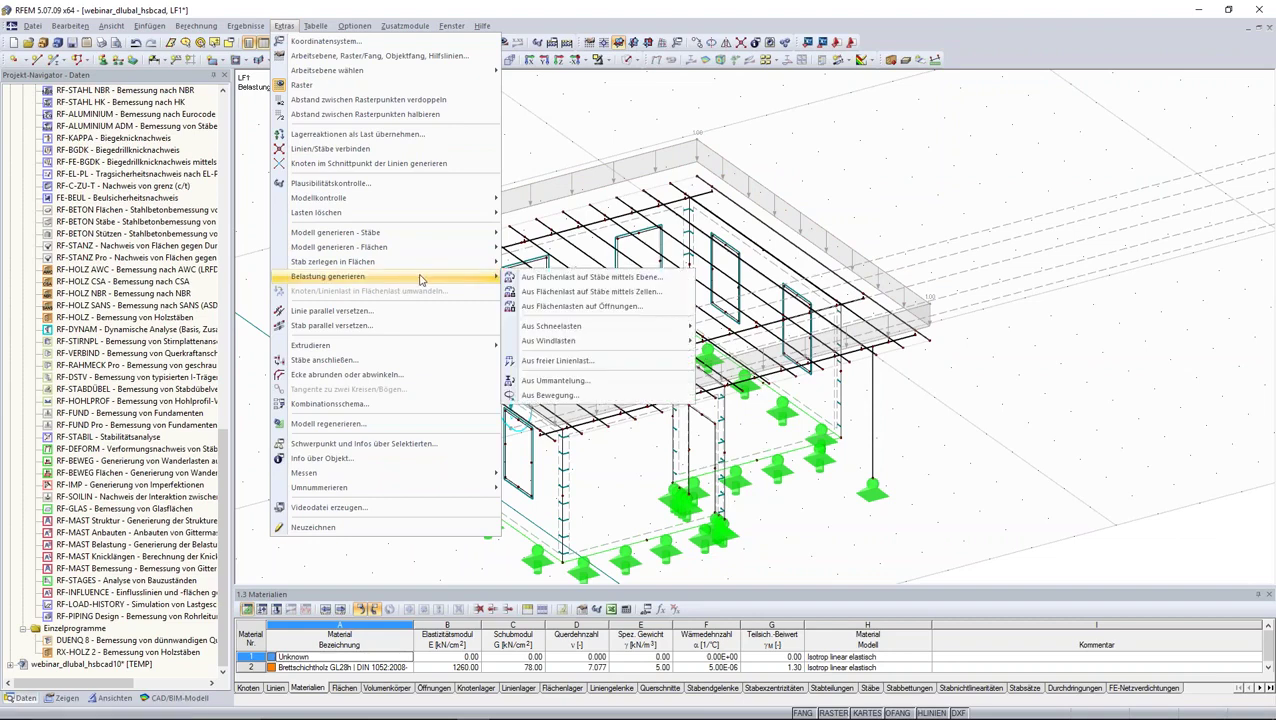
mouse_move(745, 327)
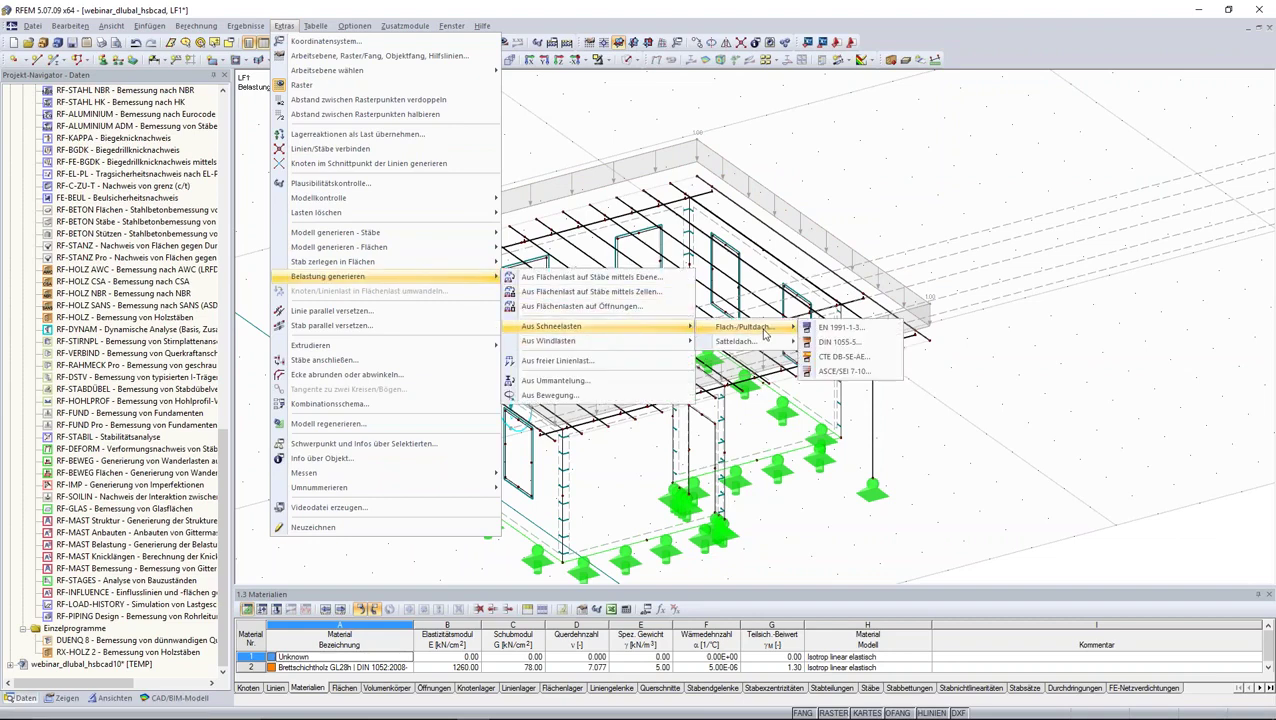
Step: Generate EN 1991-1-3 flat-roof snow loads (zone 2, 300 m) on beams 90–149 into new LF2
left_click(817, 331)
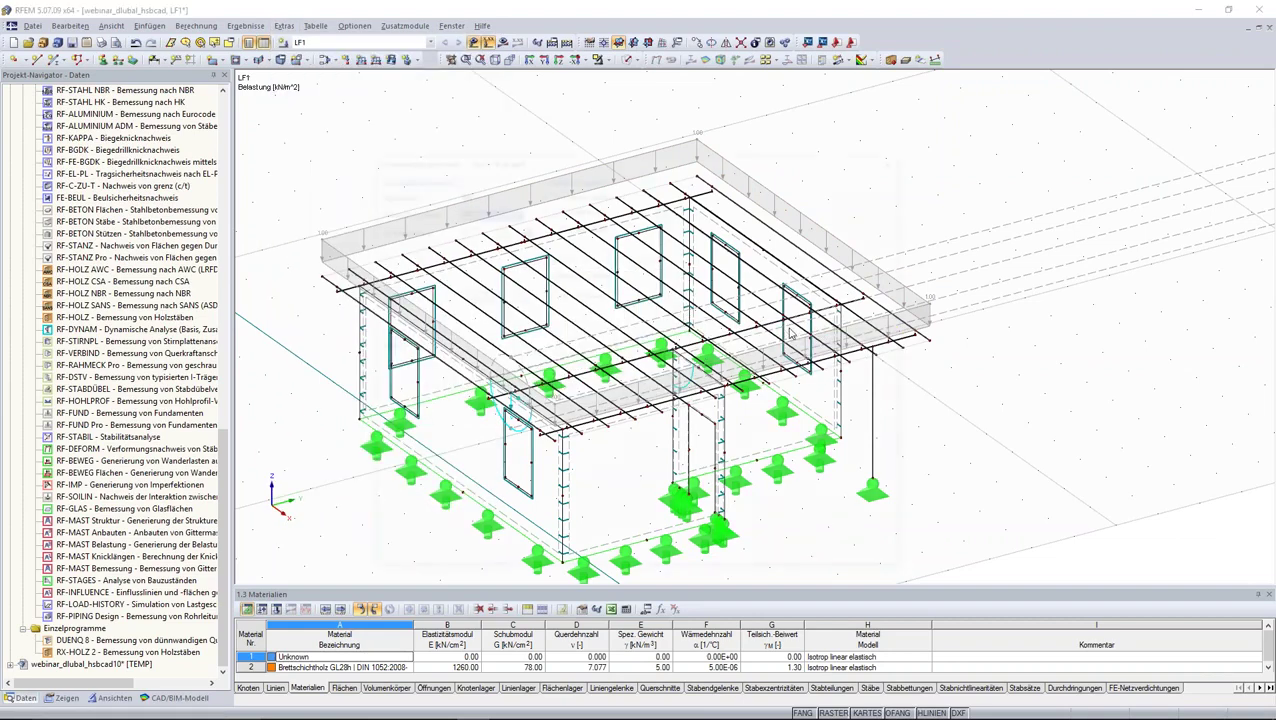
left_click(522, 229)
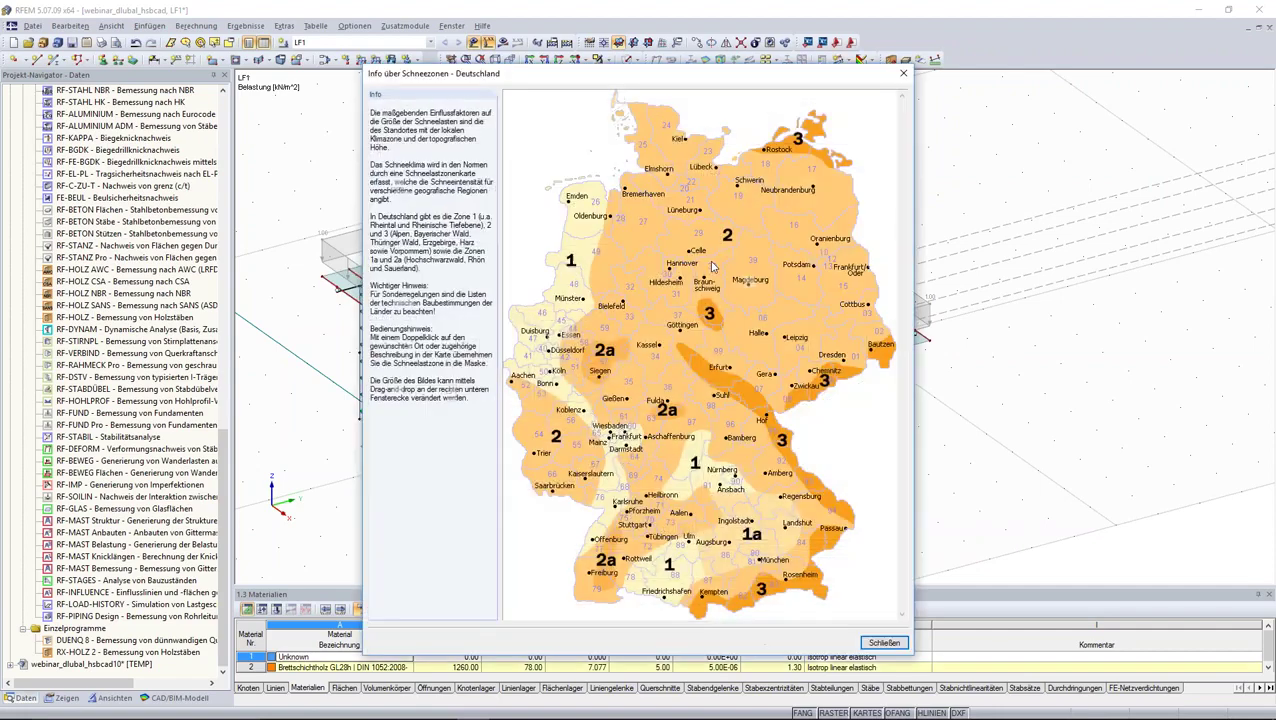
double_click(681, 337)
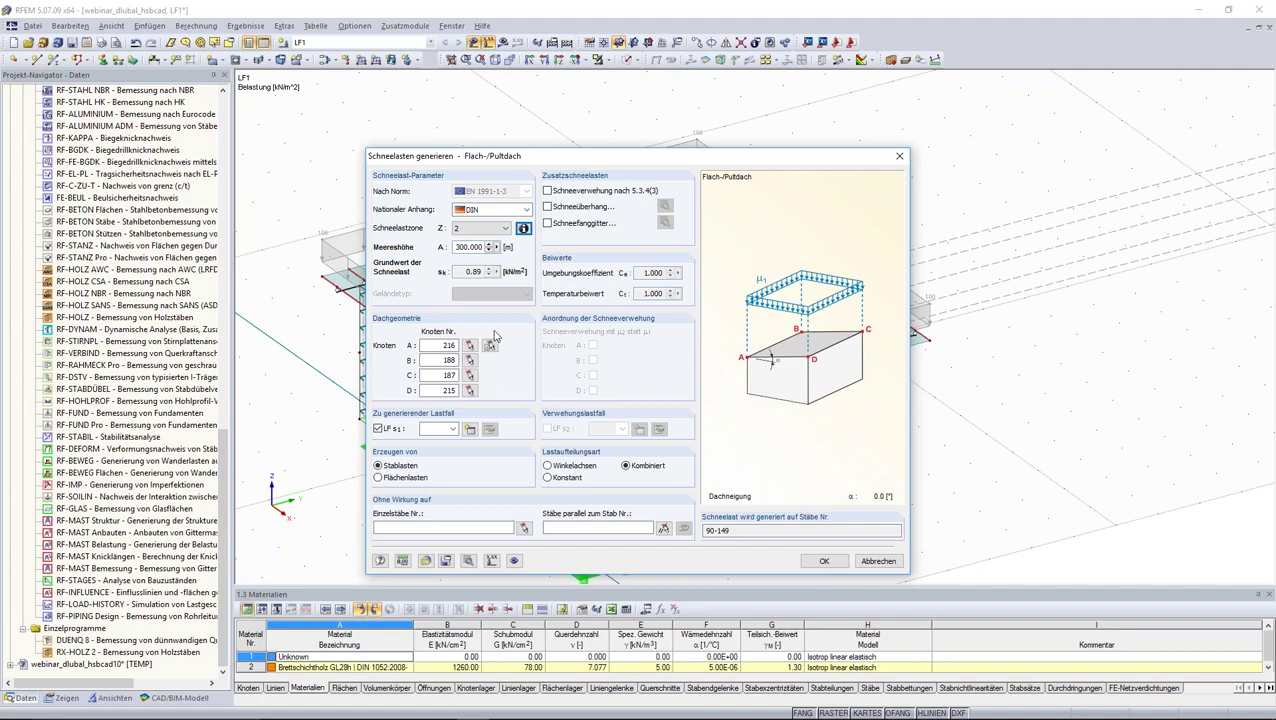
double_click(447, 345)
left_click(455, 429)
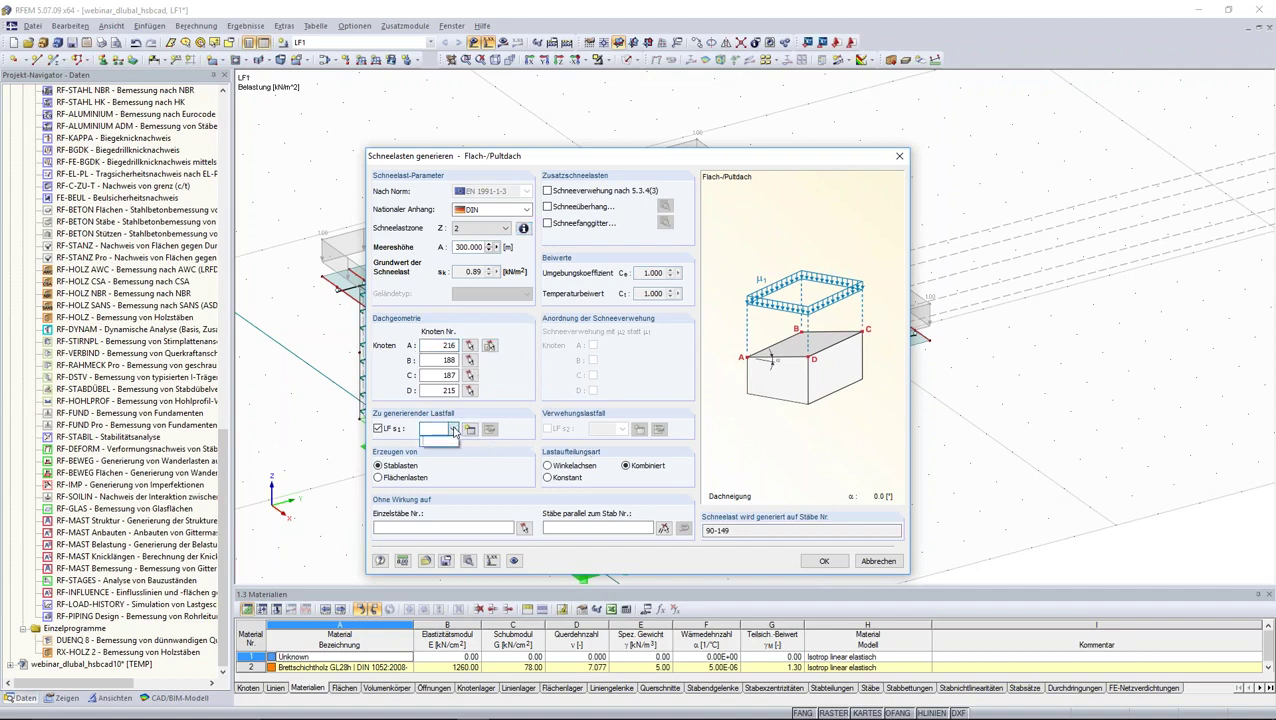
left_click(470, 429)
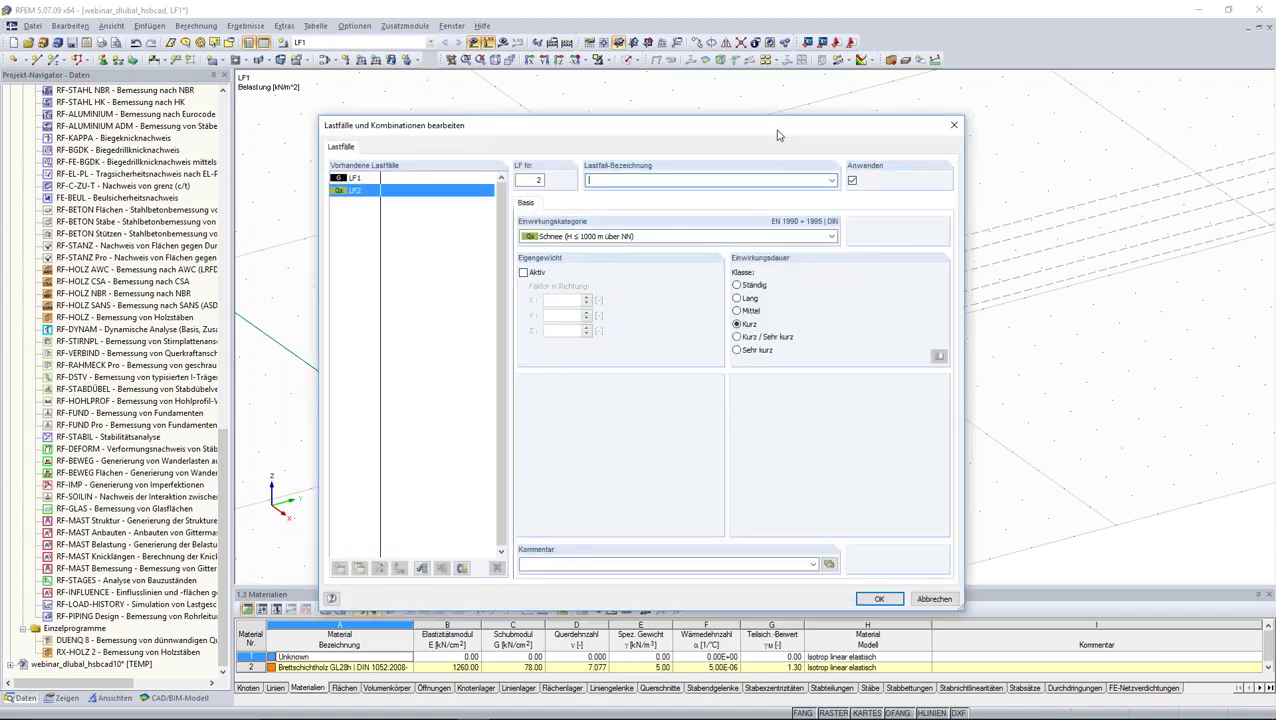
left_click_drag(782, 135, 871, 138)
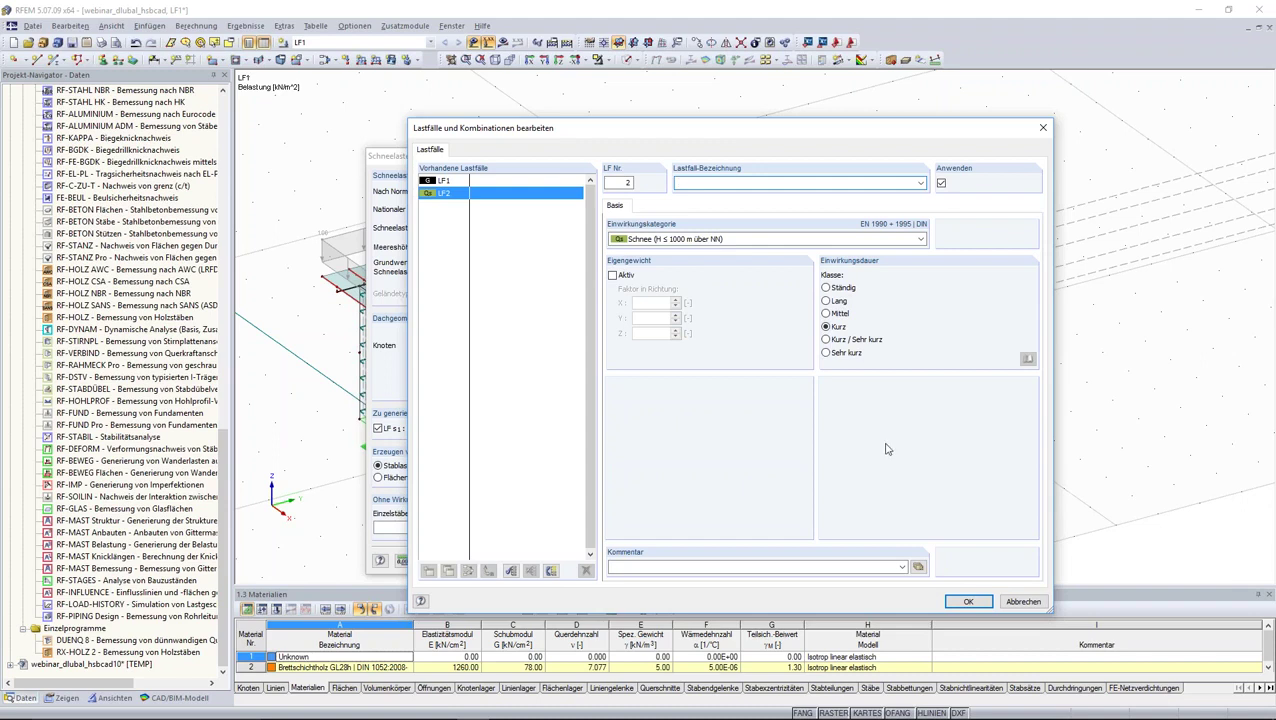
left_click(970, 601)
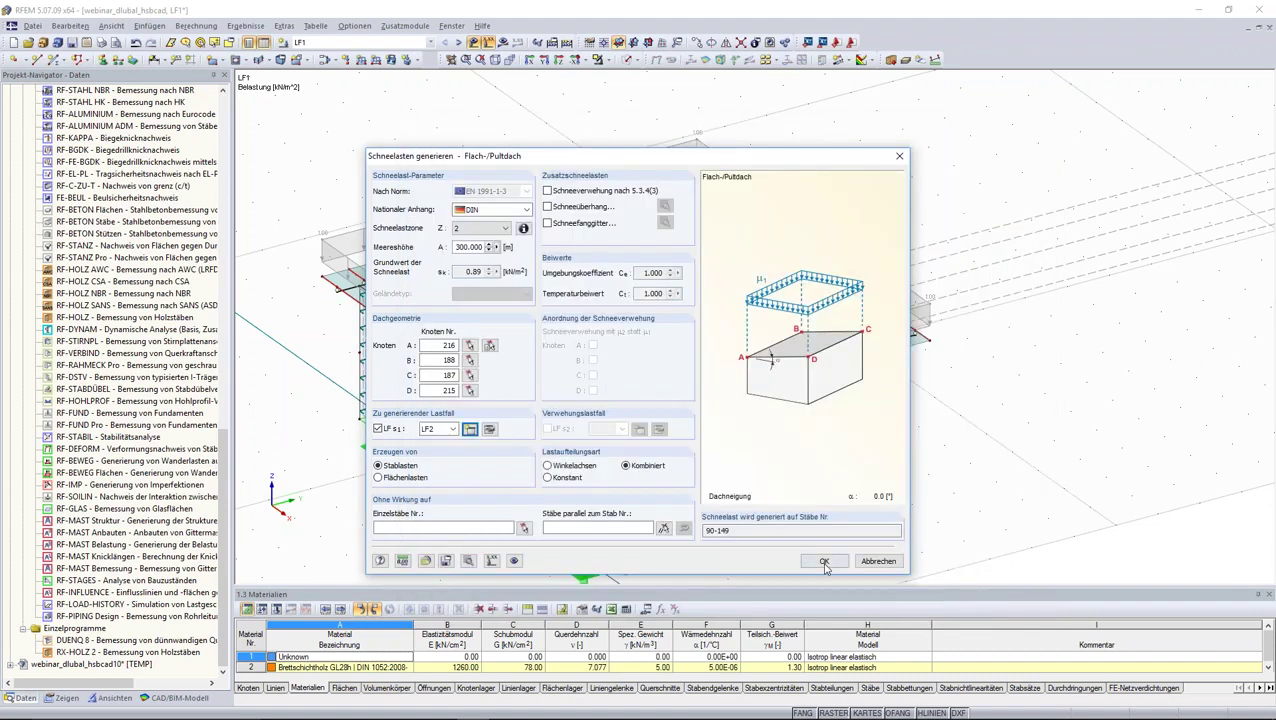
left_click(824, 563)
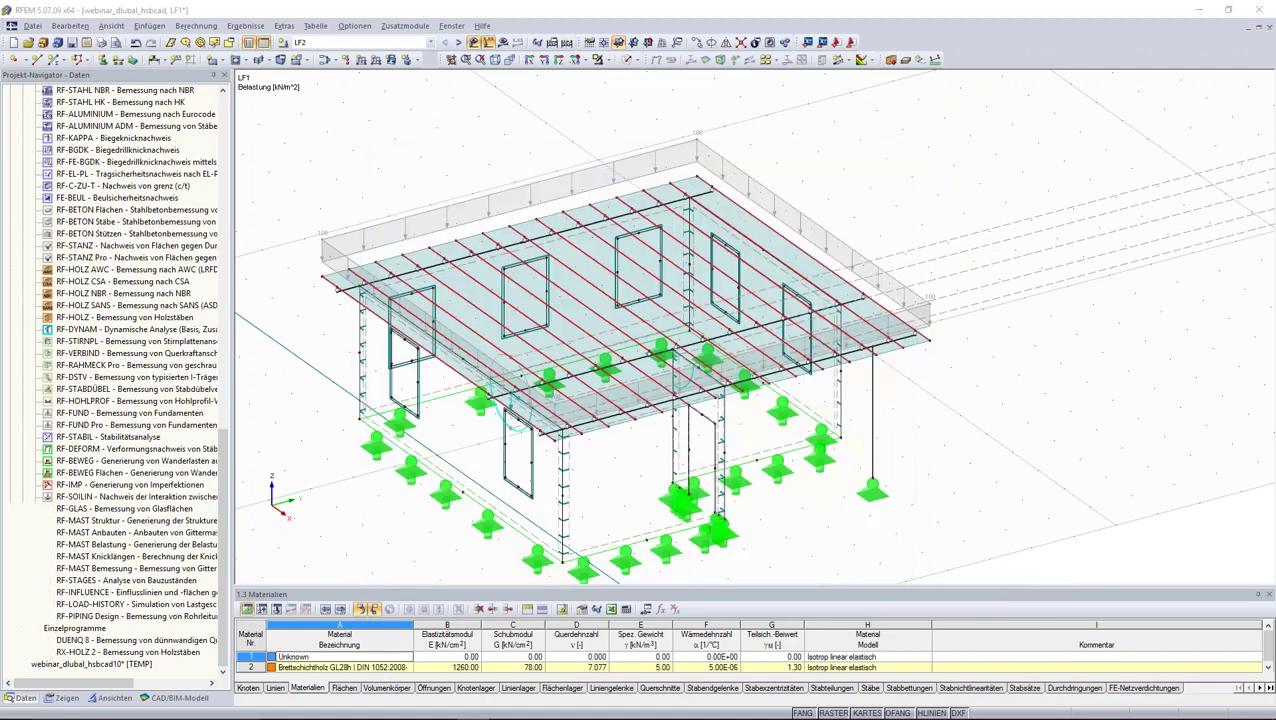
left_click(772, 649)
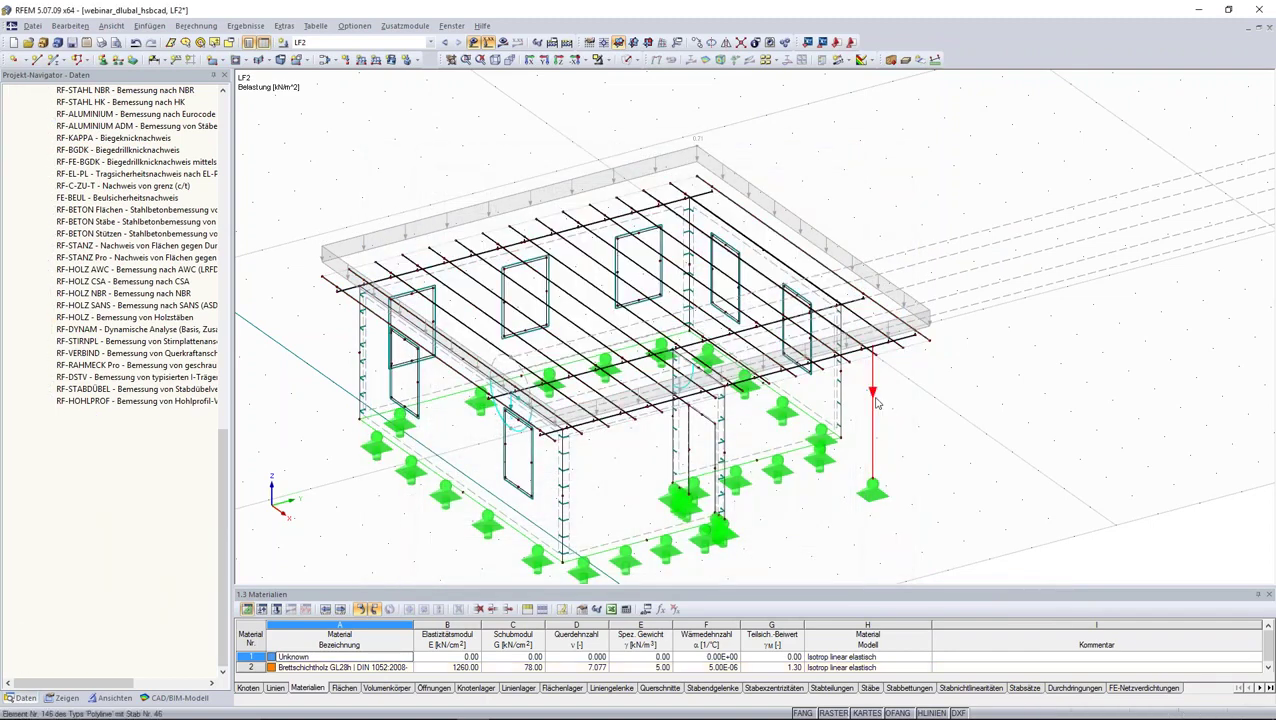
left_click(284, 25)
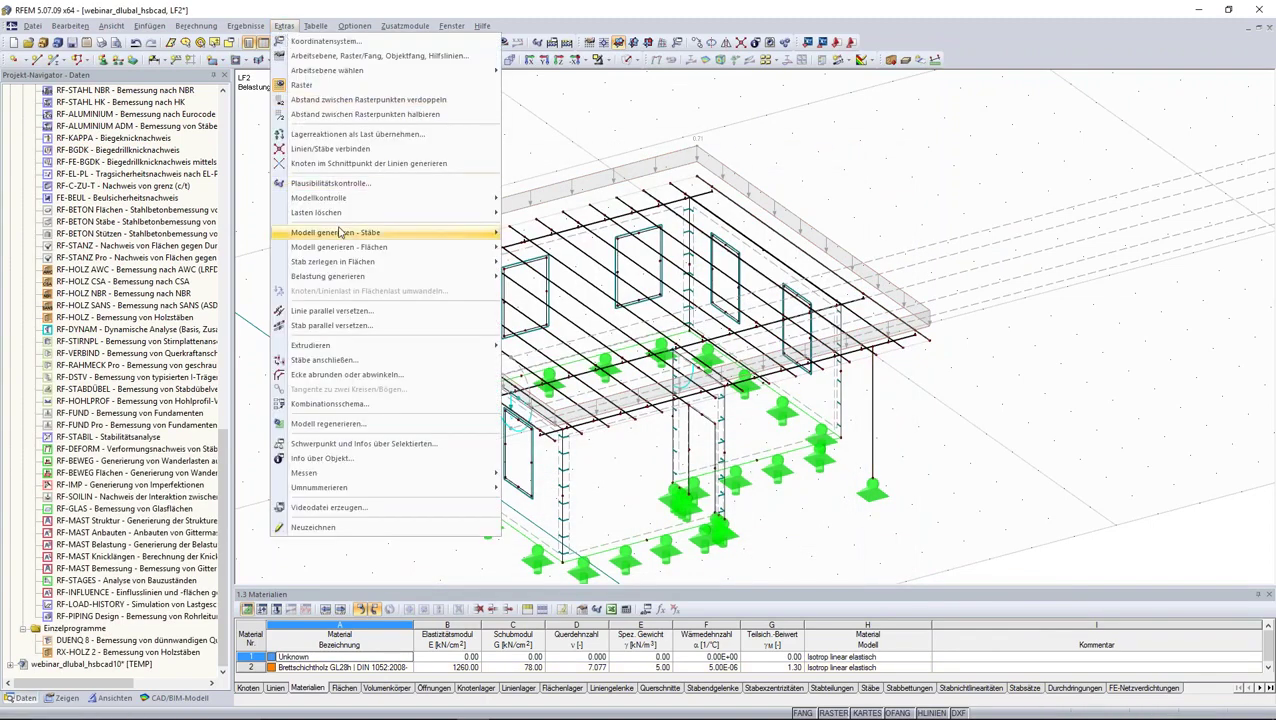
mouse_move(328, 276)
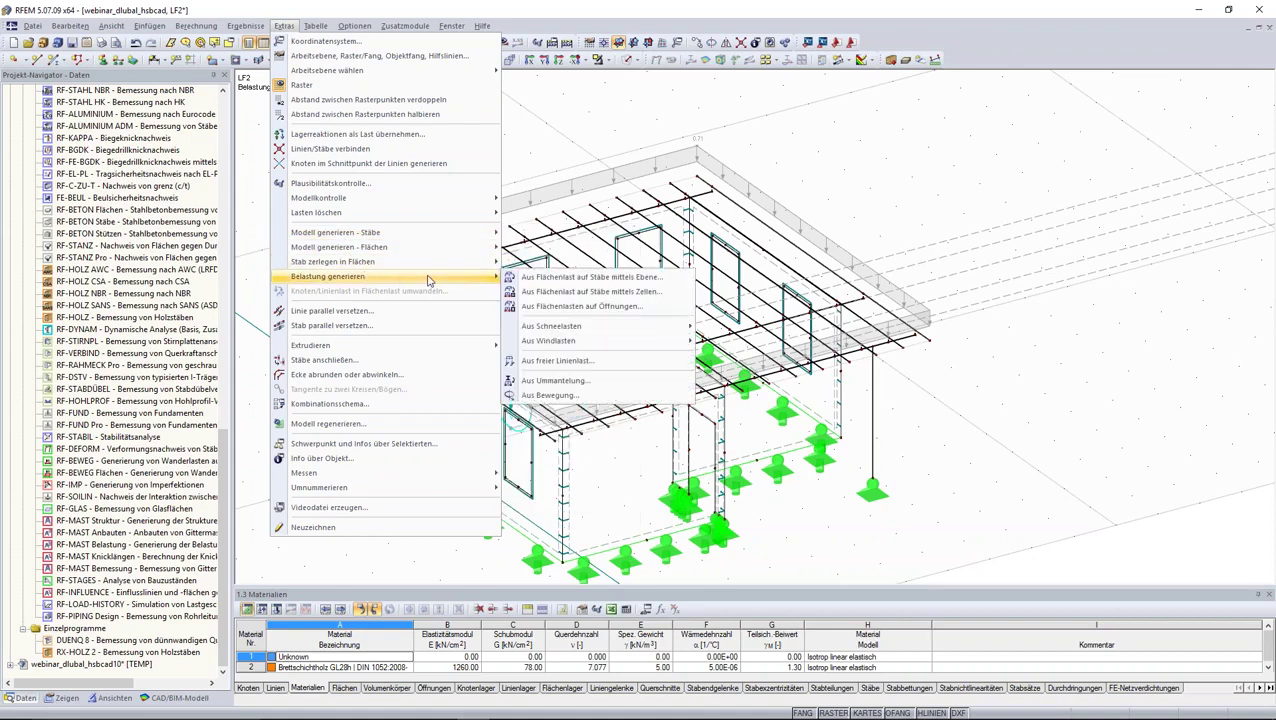
mouse_move(548, 341)
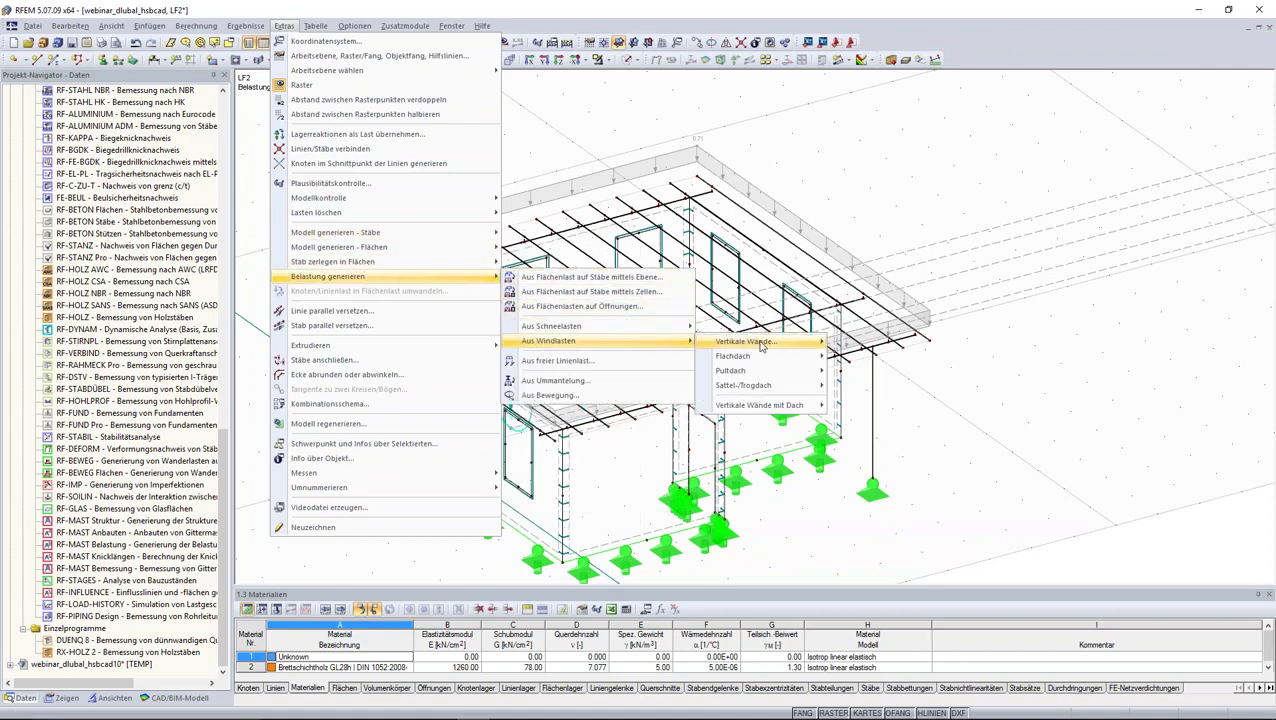
Step: Set up vertical-wall wind loads for wind zone 1 and begin picking base nodes I–L
mouse_move(745, 341)
left_click(848, 357)
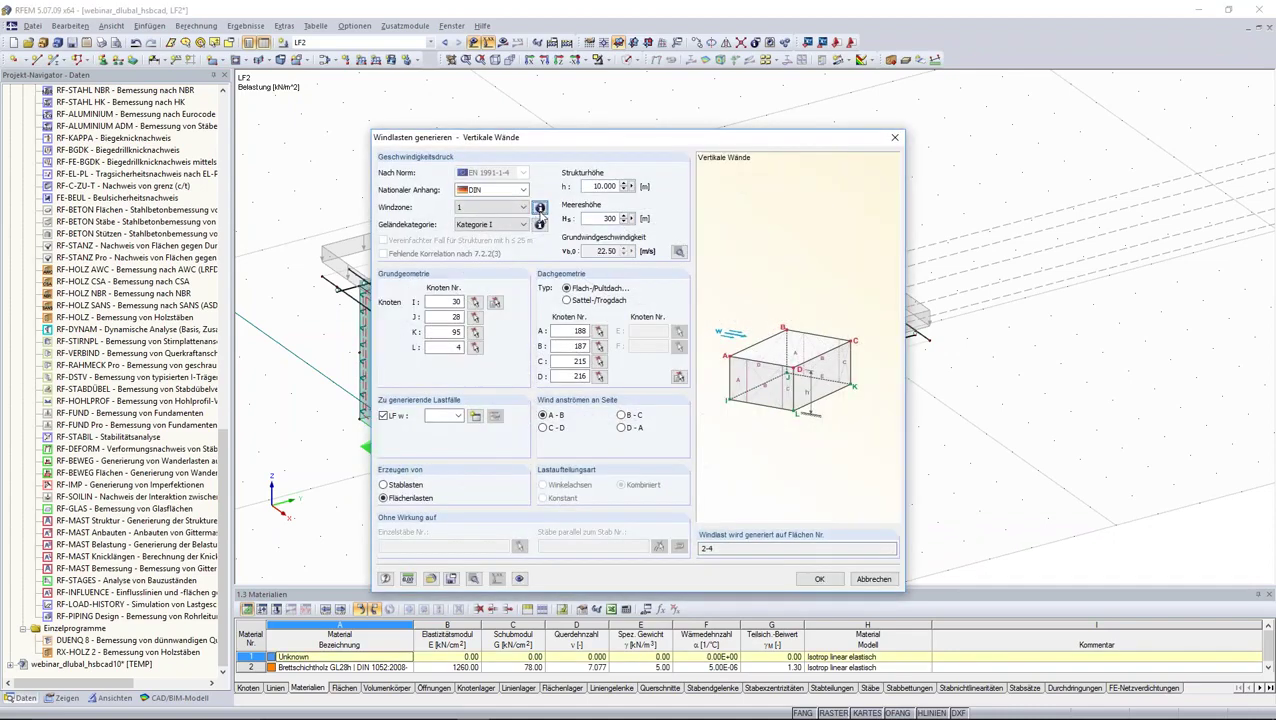
left_click(540, 208)
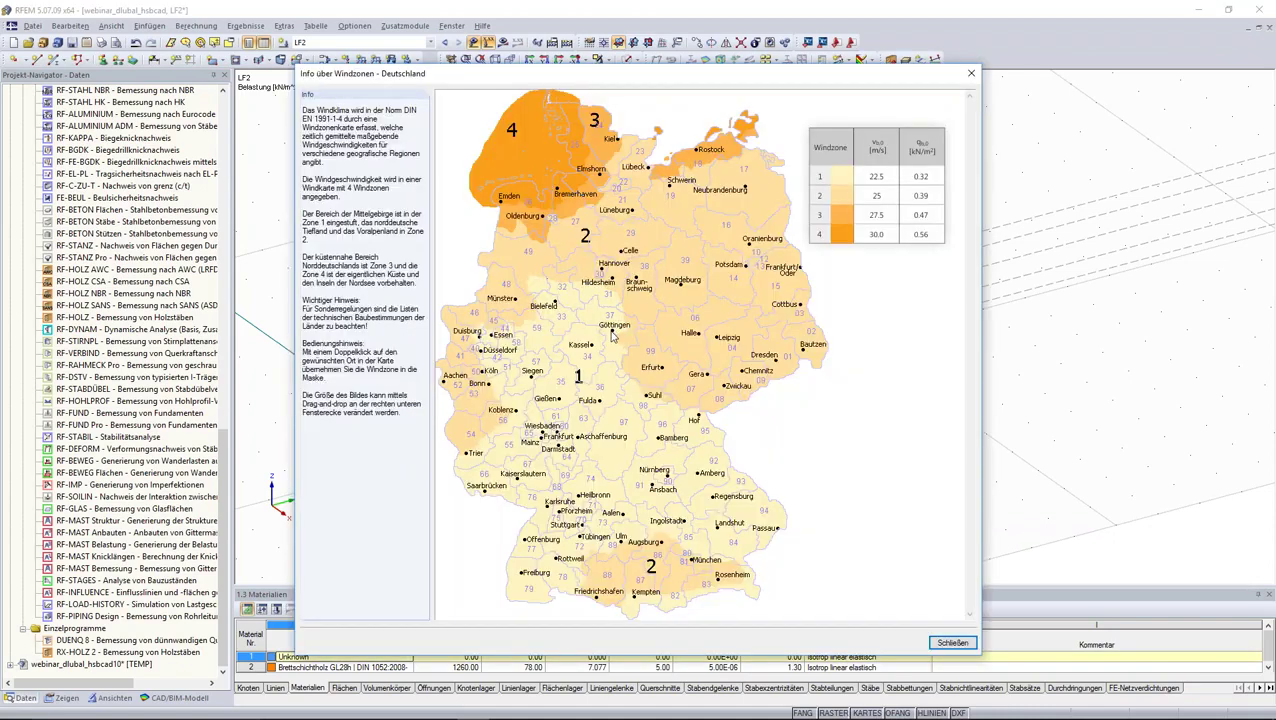
double_click(613, 337)
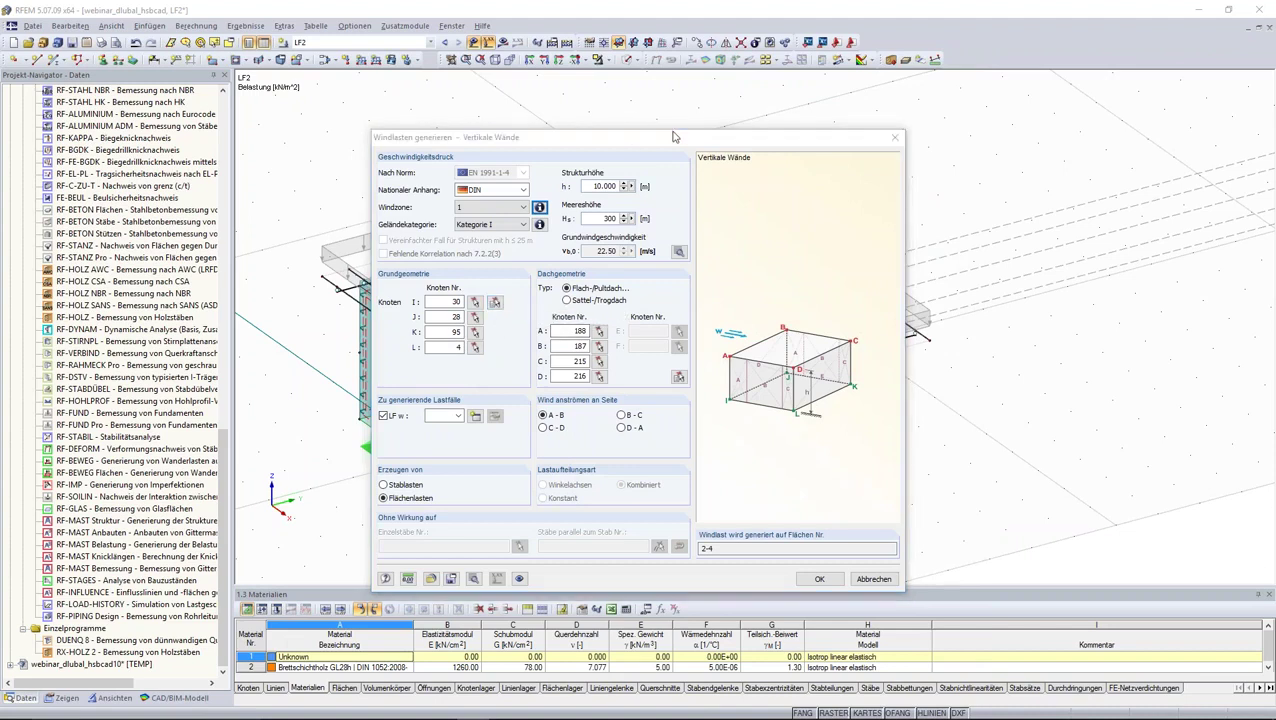
left_click_drag(751, 144, 837, 91)
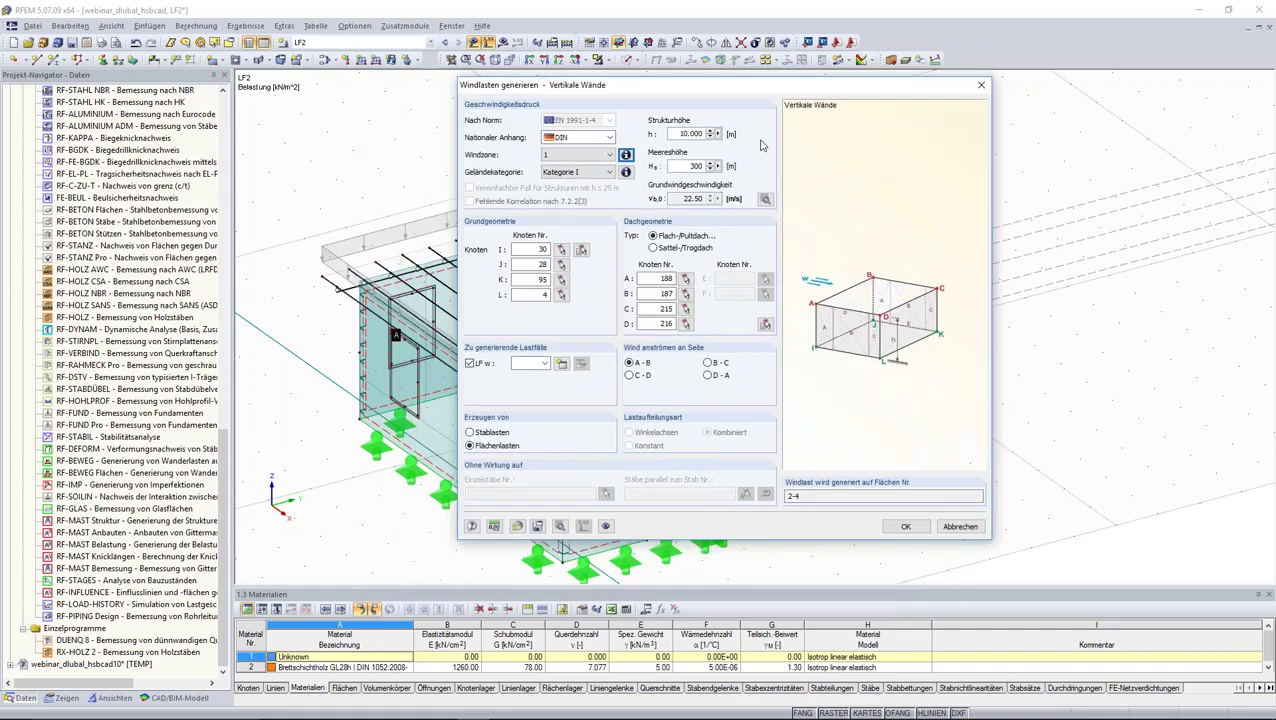
left_click(582, 250)
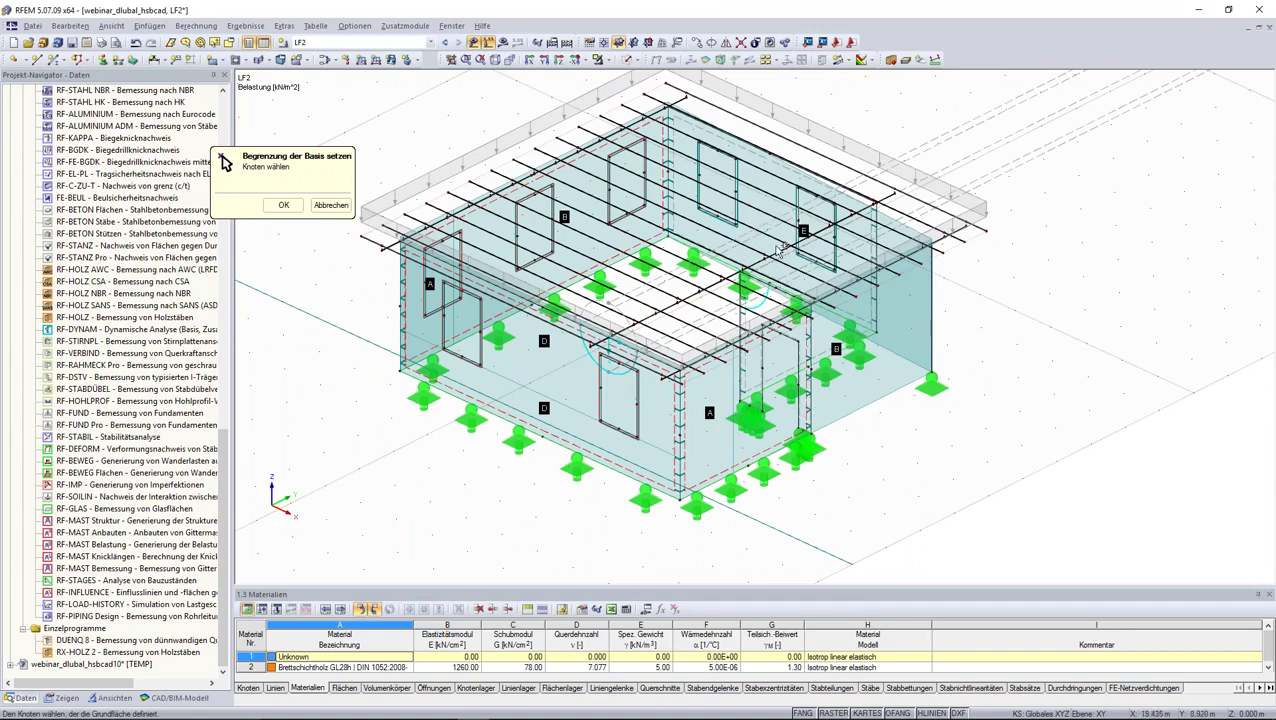
Step: Pick base nodes 30, 28, 95, 4 and roof corner nodes 188, 187, 215, 216 for the wind generator
mouse_move(680, 350)
middle_mouse_down("ctrl")
mouse_move(703, 347)
mouse_move(778, 432)
middle_mouse_up("ctrl")
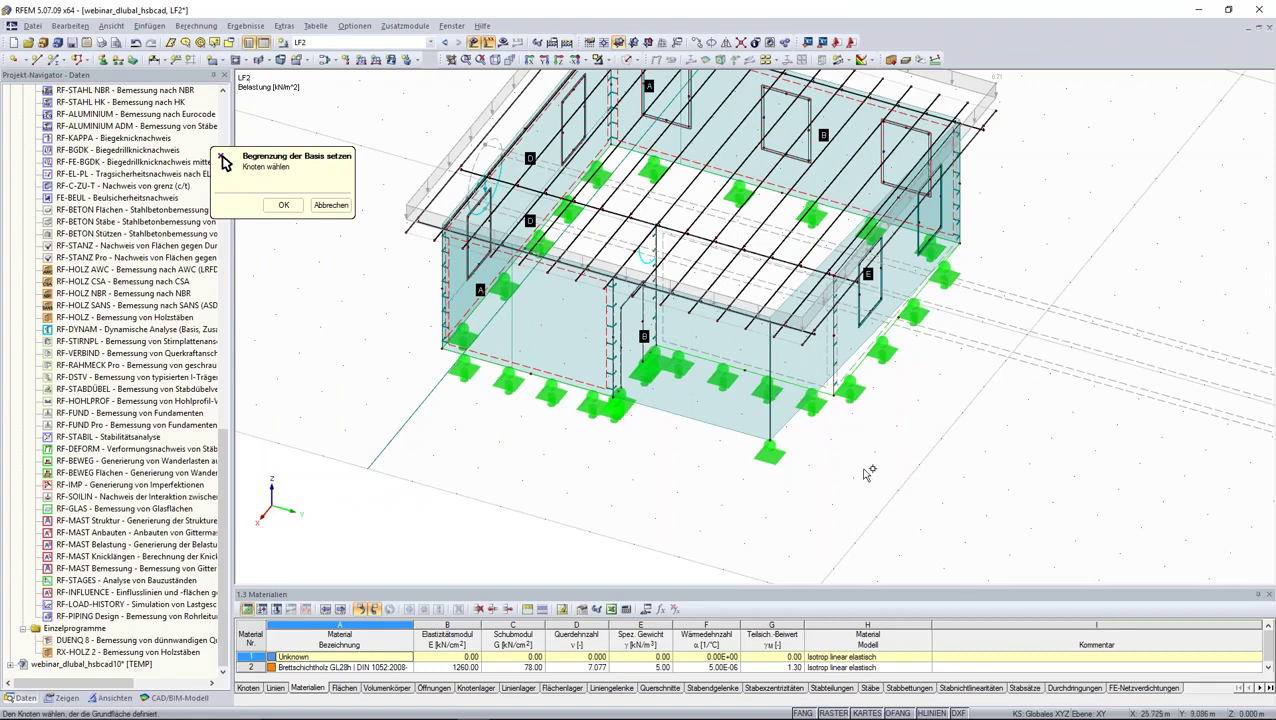
mouse_move(868, 472)
middle_mouse_down("ctrl")
mouse_move(829, 510)
mouse_move(897, 420)
mouse_move(932, 420)
middle_mouse_up("ctrl")
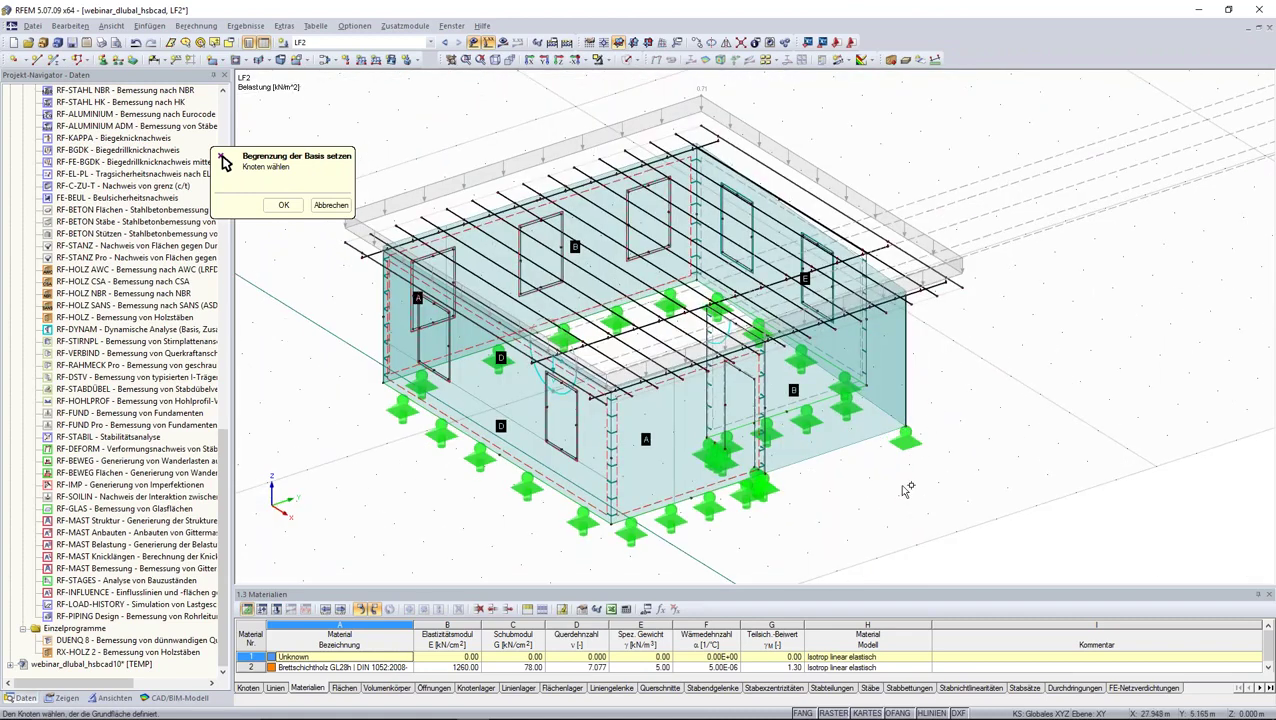
left_click(283, 204)
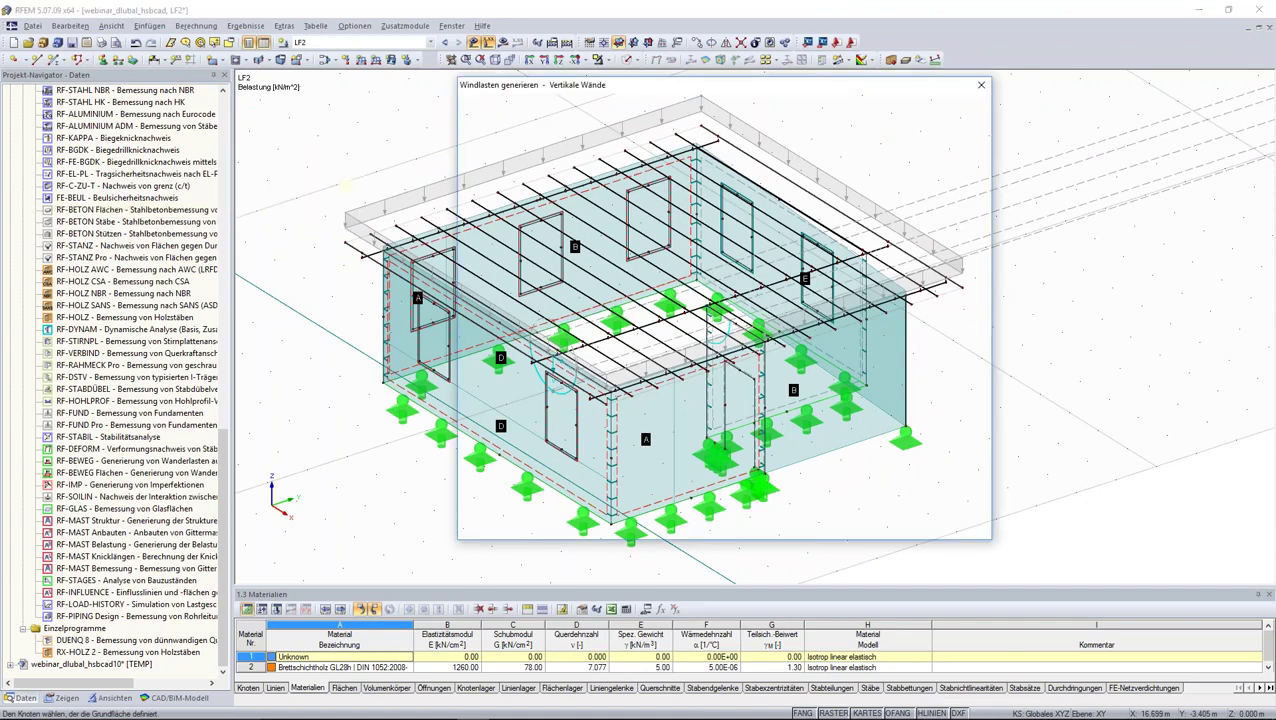
left_click(765, 327)
mouse_move(765, 333)
middle_mouse_down("ctrl")
mouse_move(597, 125)
mouse_move(667, 459)
middle_mouse_up("ctrl")
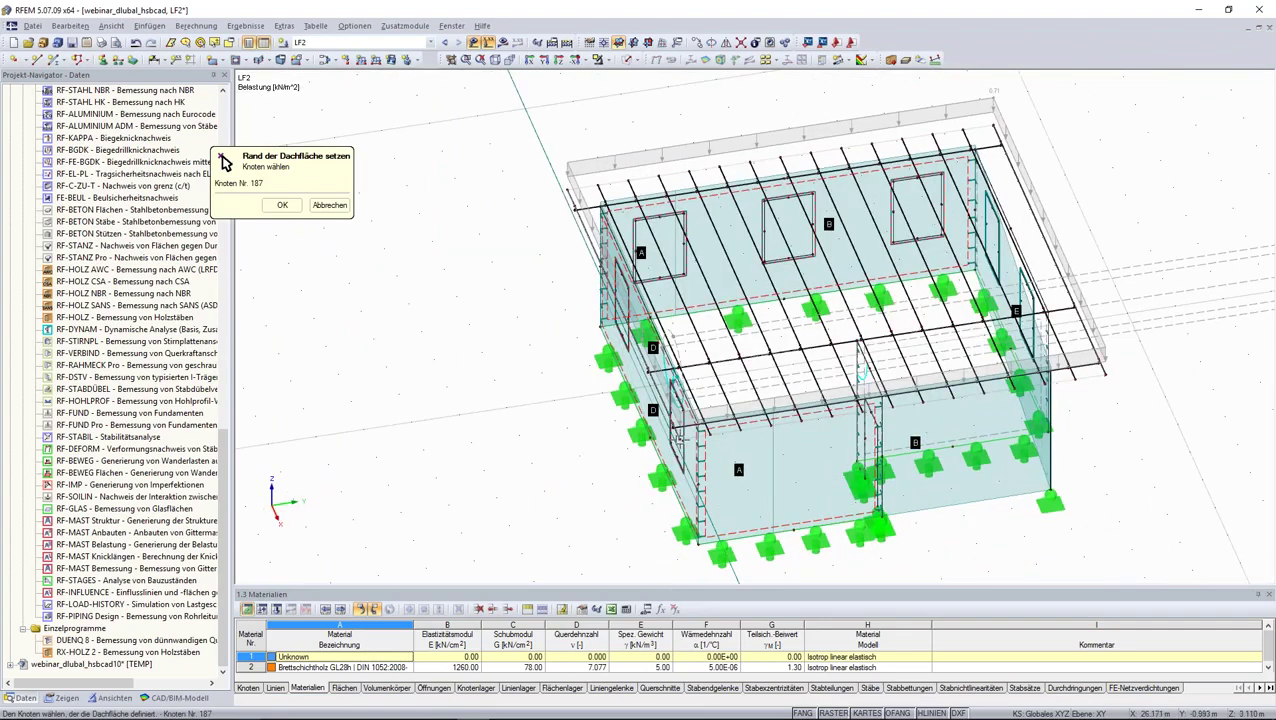
left_click(1102, 374)
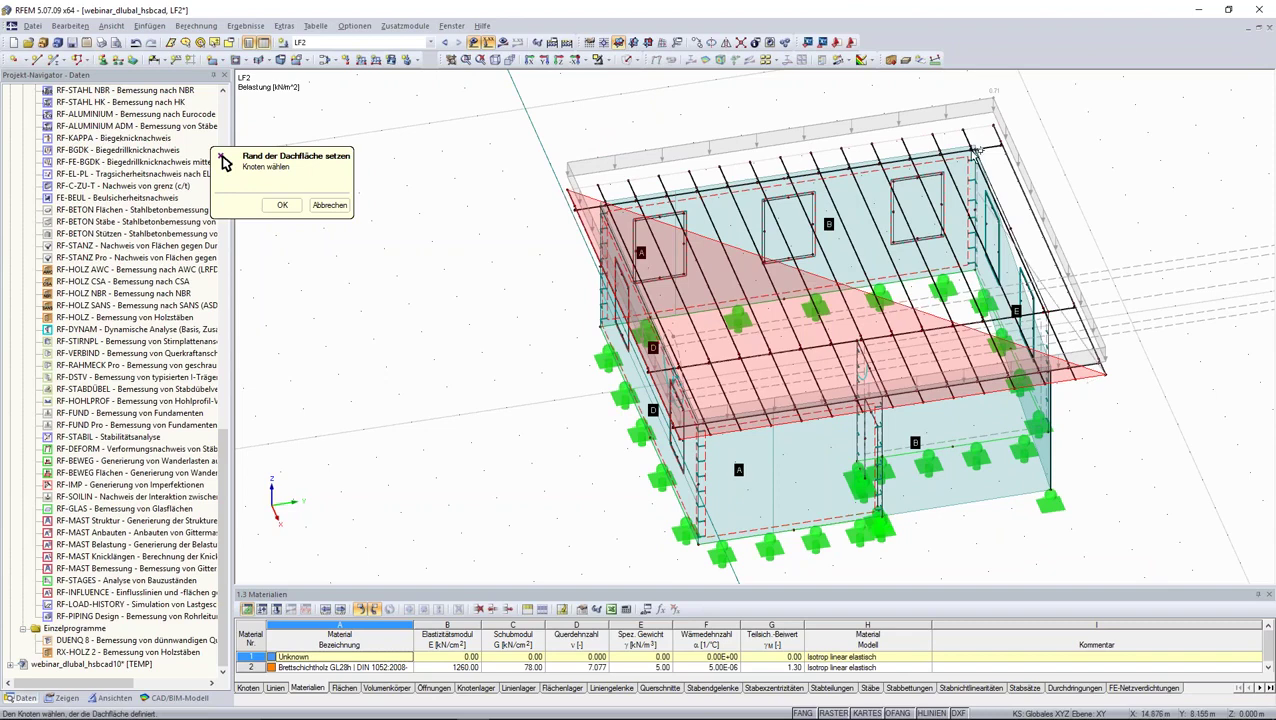
left_click(987, 127)
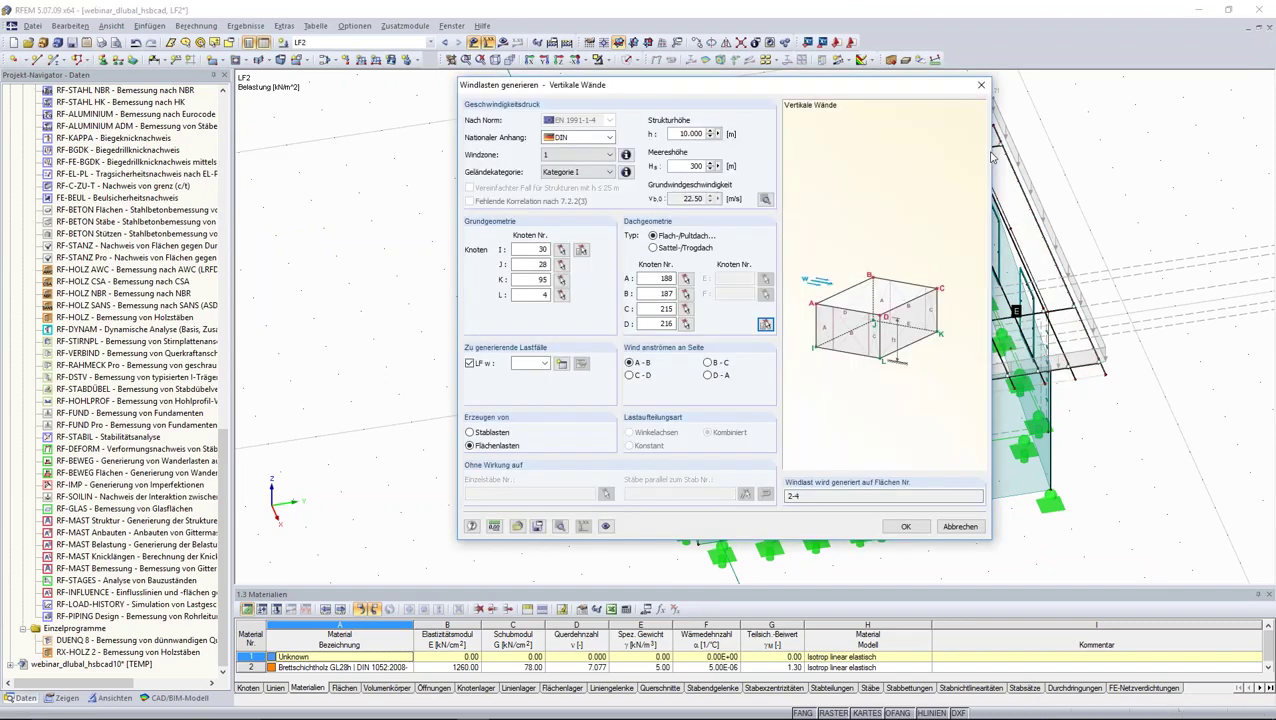
Step: Create wind load case LF3 and generate wall wind loads on surfaces 2–4 (25.839 kN total)
left_click_drag(829, 87, 718, 81)
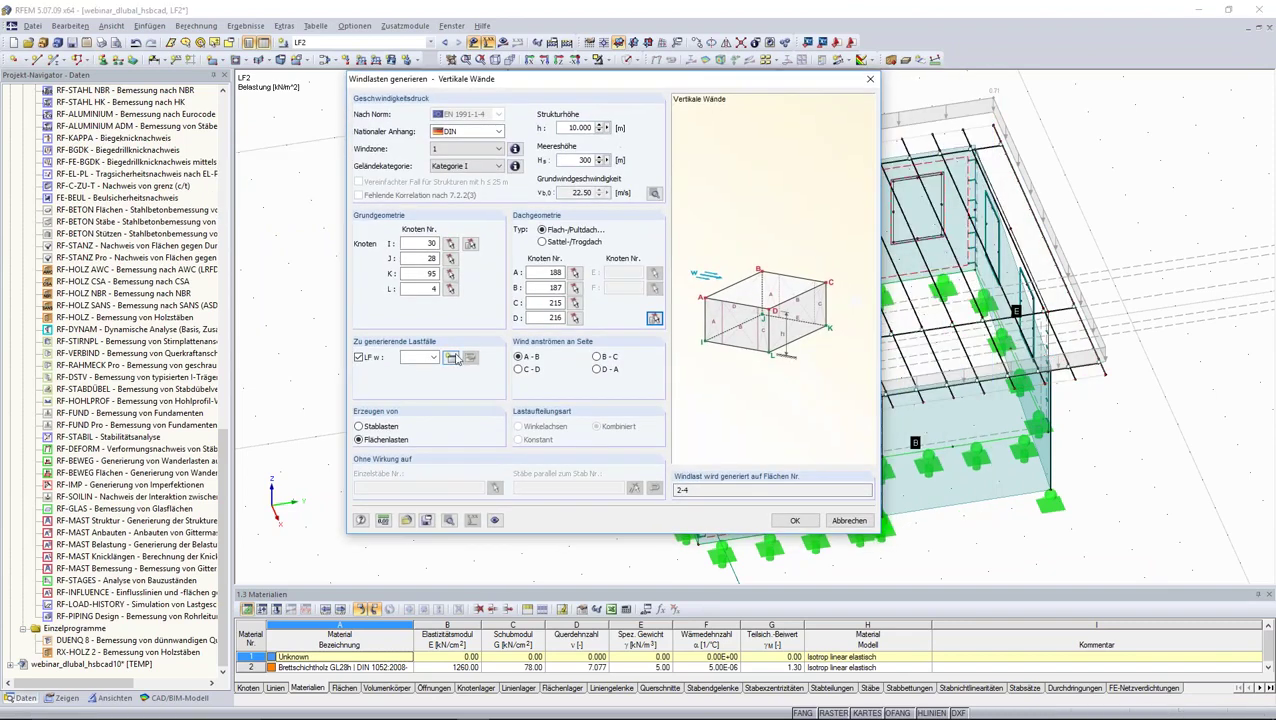
left_click(450, 359)
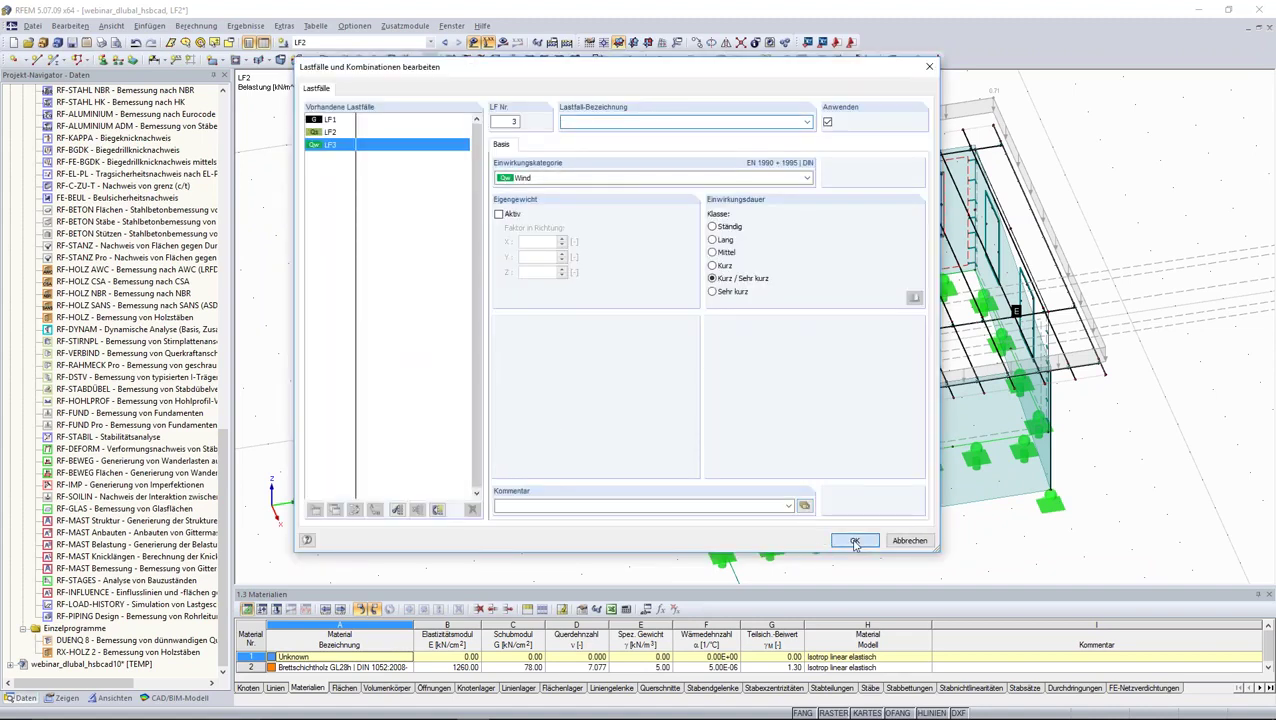
left_click(855, 541)
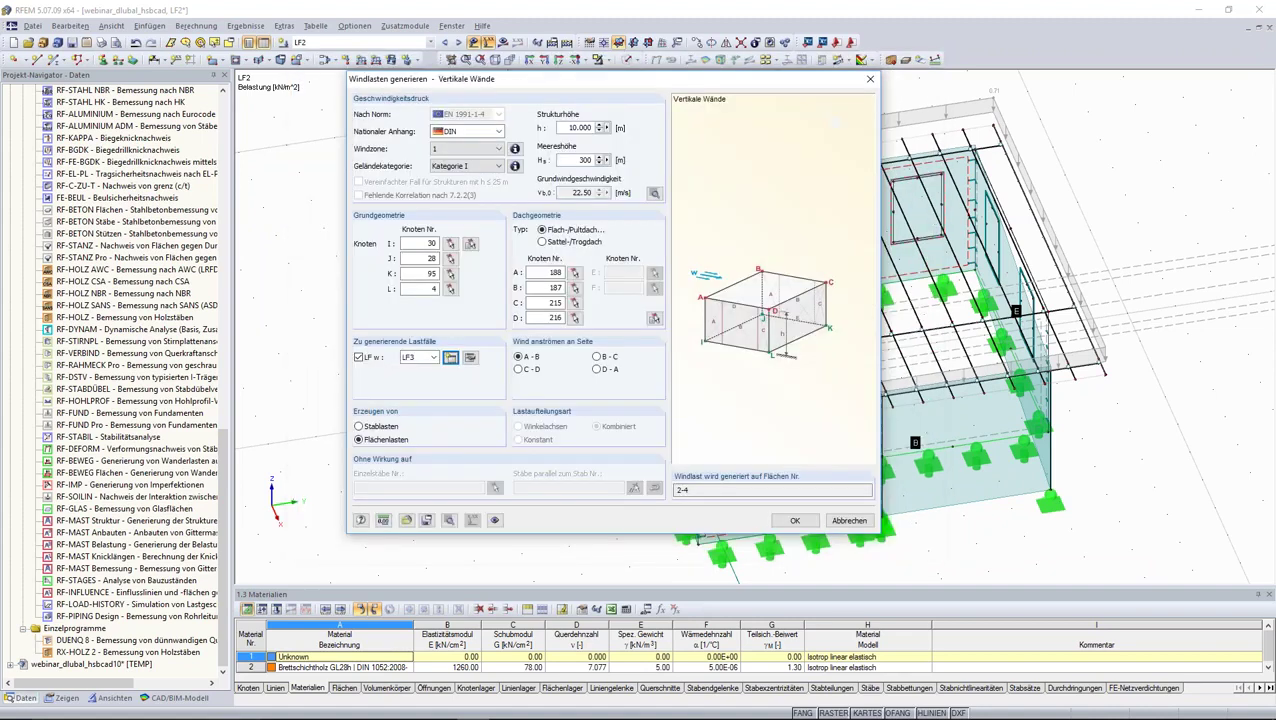
left_click(795, 521)
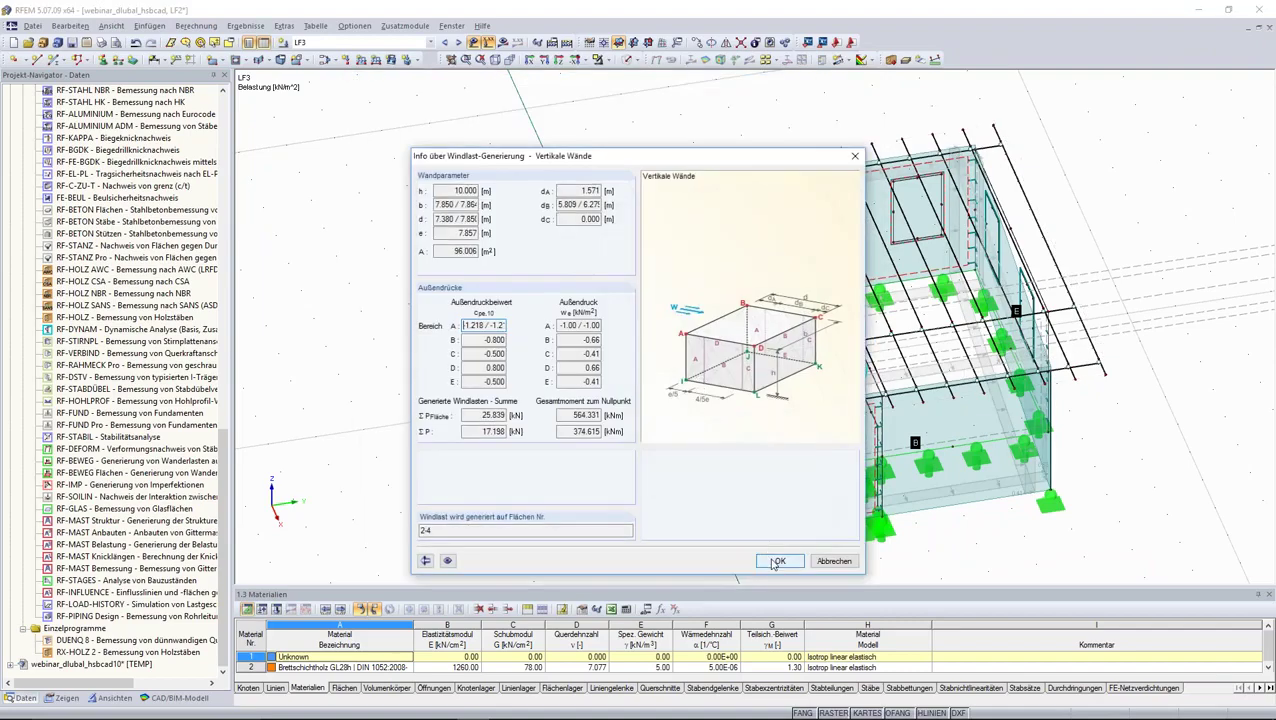
left_click(777, 561)
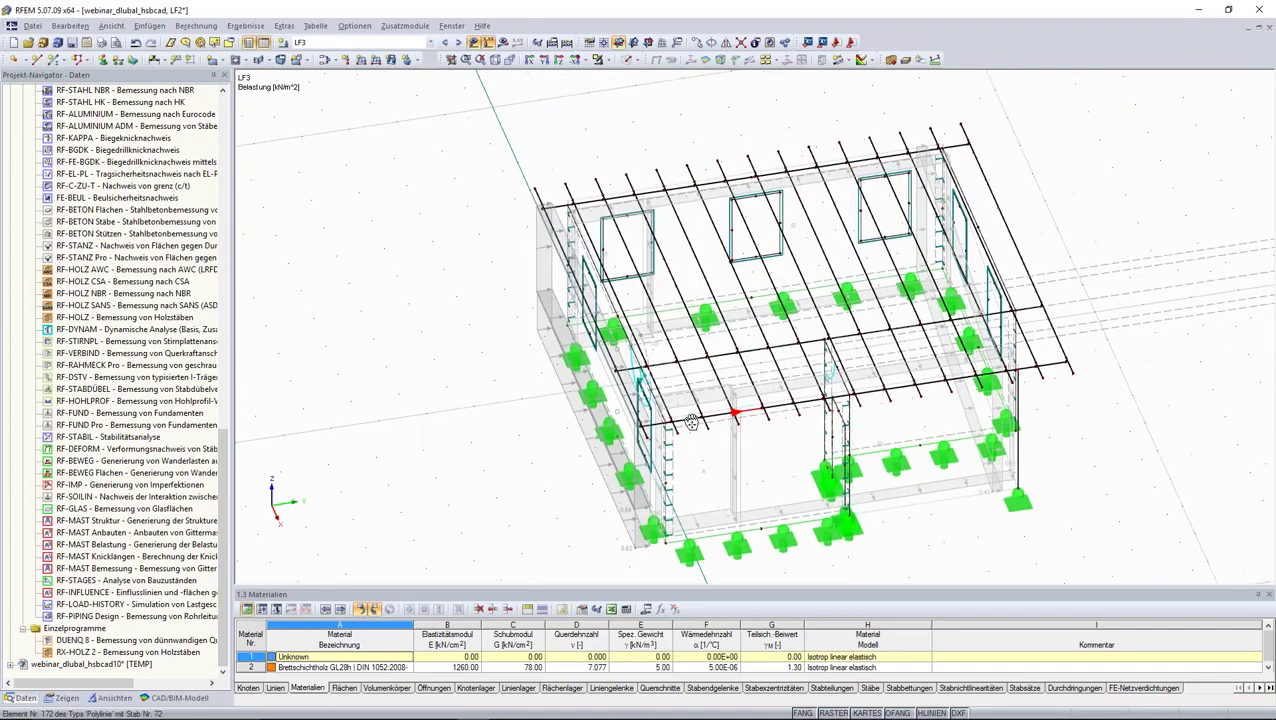
Step: Orbit, pan and zoom the model to inspect the generated wind loads on the walls
middle_click_drag(650, 432, 862, 343, "ctrl")
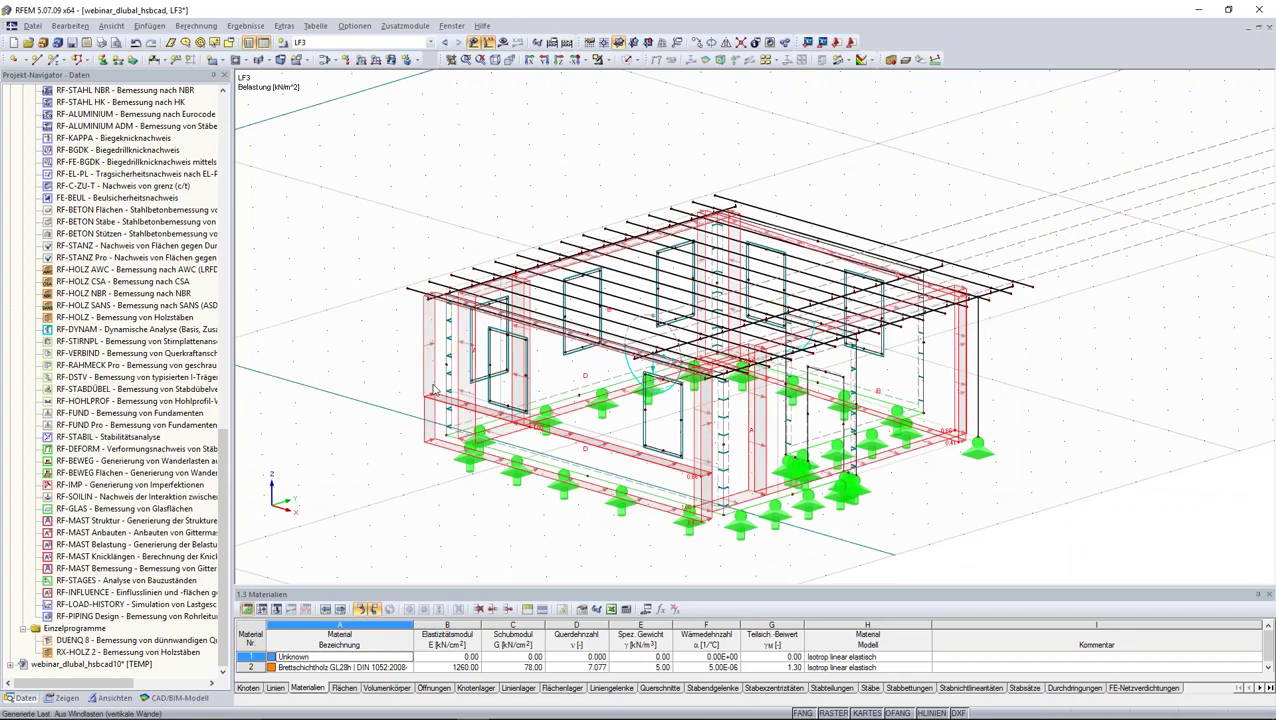
mouse_move(510, 411)
middle_mouse_down()
mouse_move(461, 367)
mouse_move(500, 362)
middle_mouse_up()
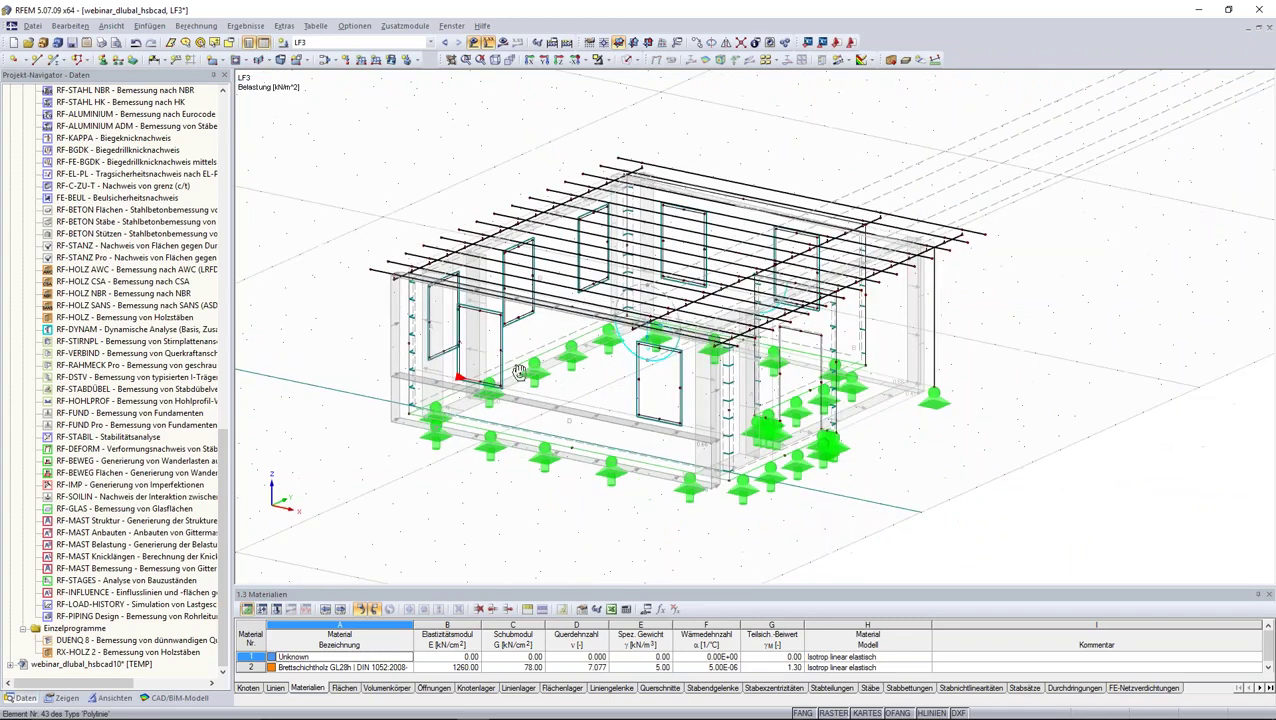
scroll(116, 254, "up", 10)
scroll(116, 254, "up", 5)
Step: Delete combination rules KR2–KR4, leaving only GZT rule KR1
right_click(116, 250)
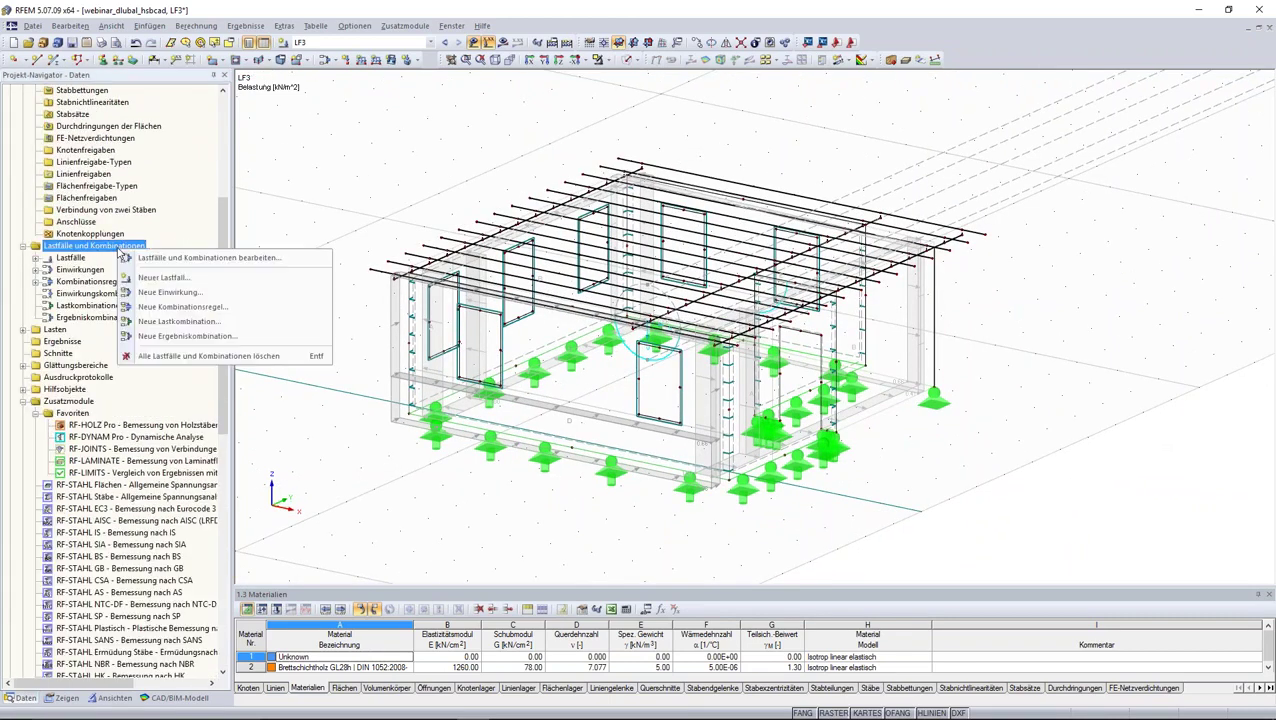
left_click(162, 261)
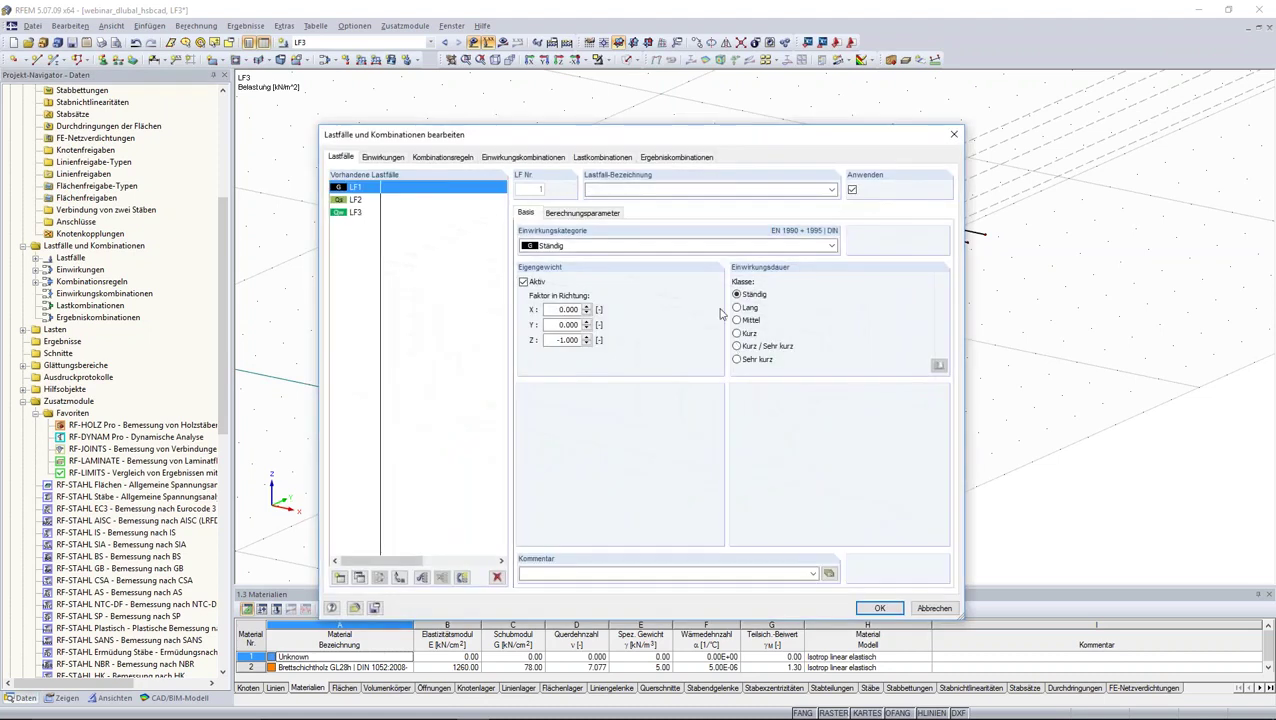
left_click(447, 158)
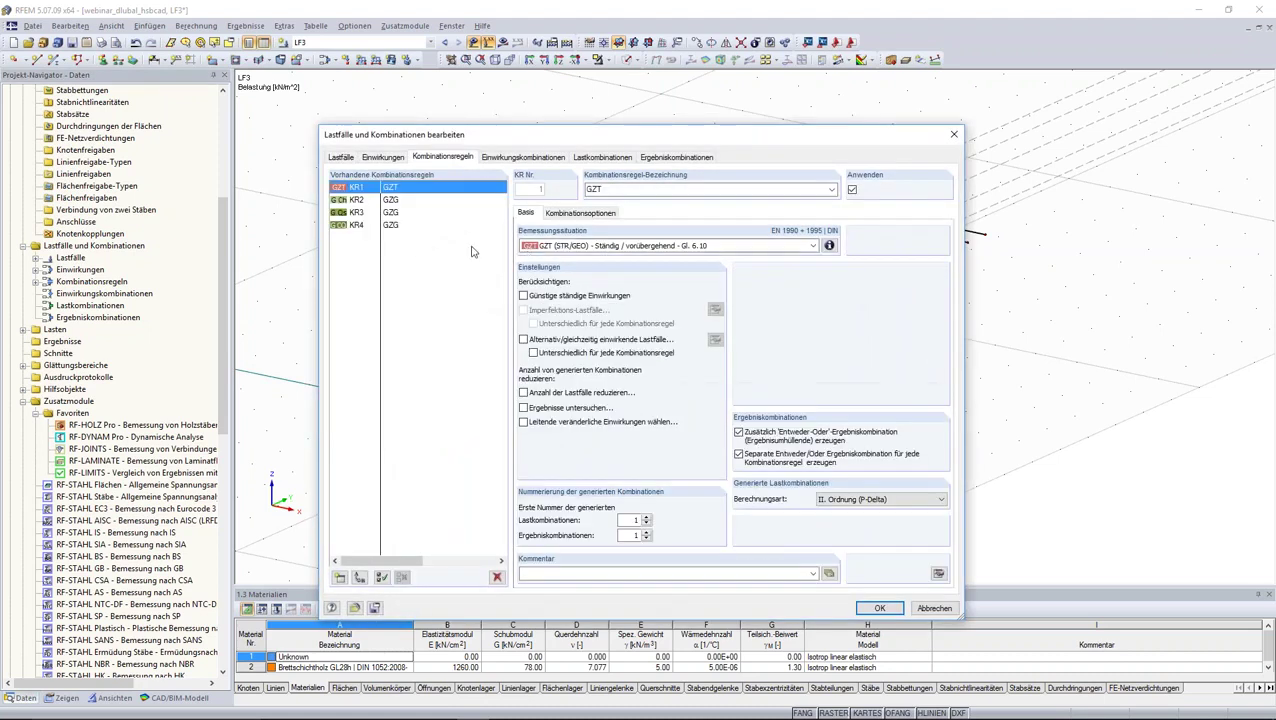
left_click(401, 203)
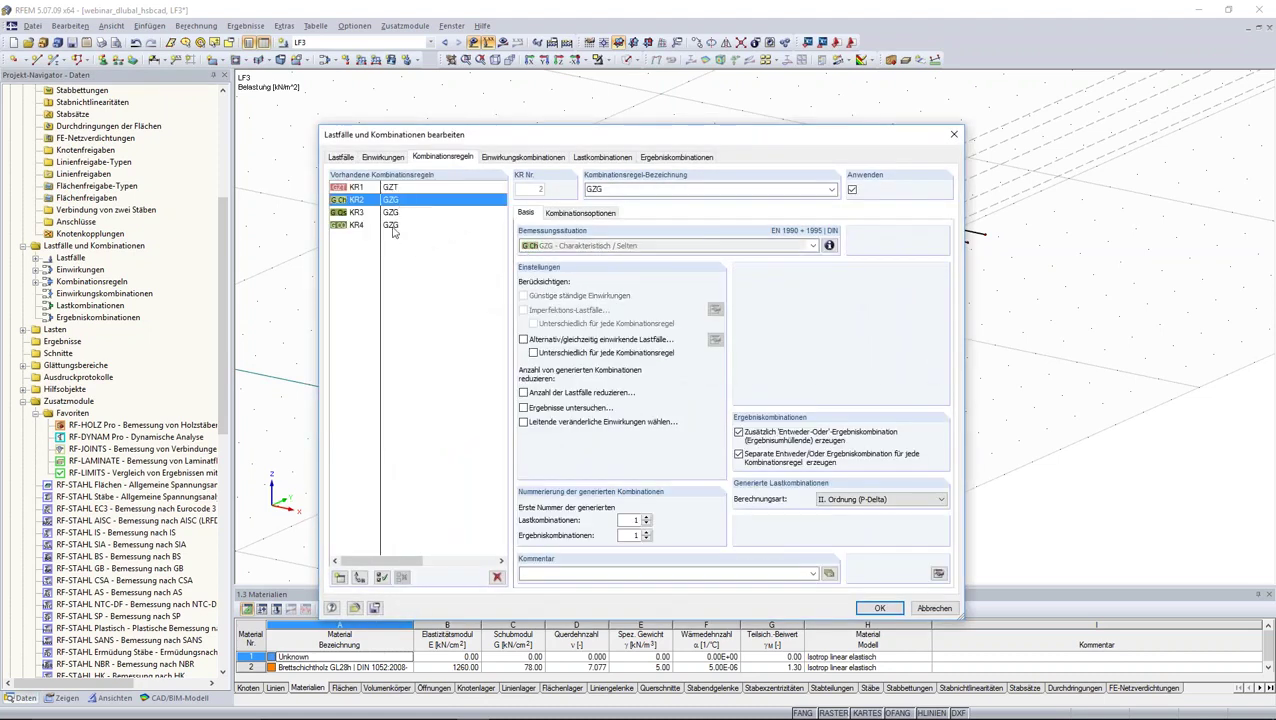
left_click(397, 226, "shift")
left_click(496, 578)
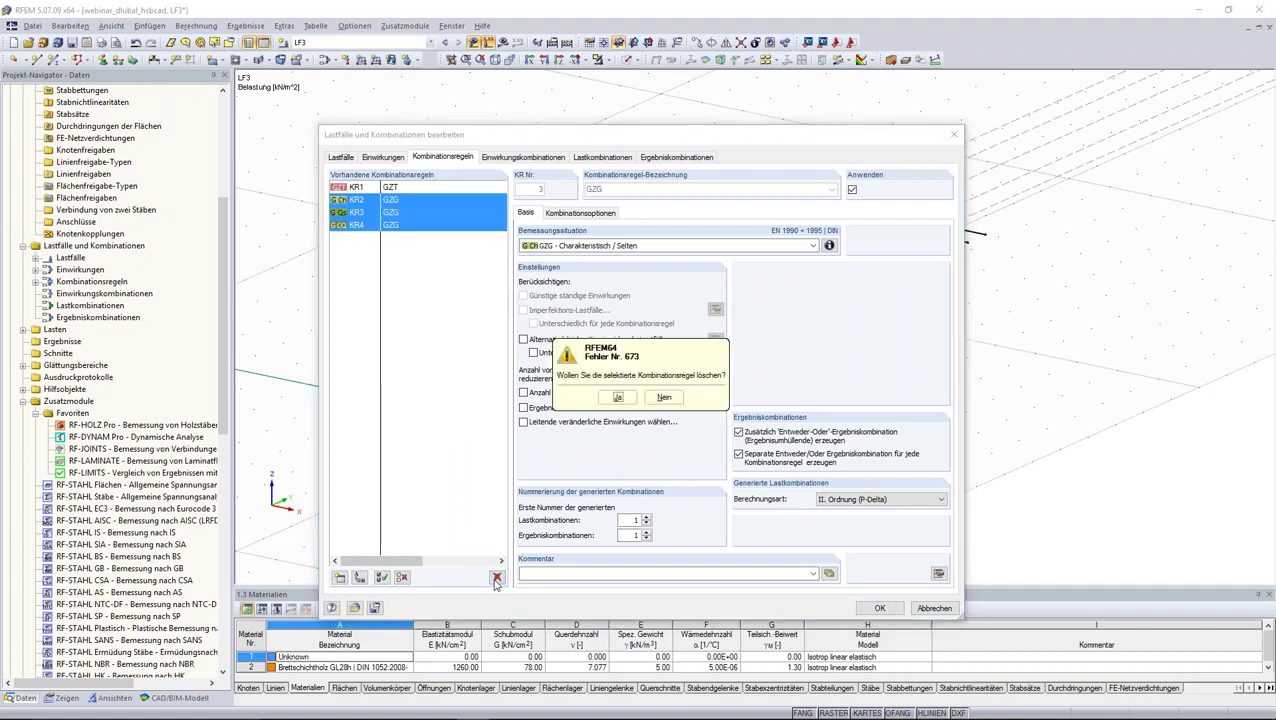
left_click(618, 397)
Step: Set KR1 to first-order linear analysis and generate load combinations LK1–LK5
left_click(868, 500)
left_click(868, 512)
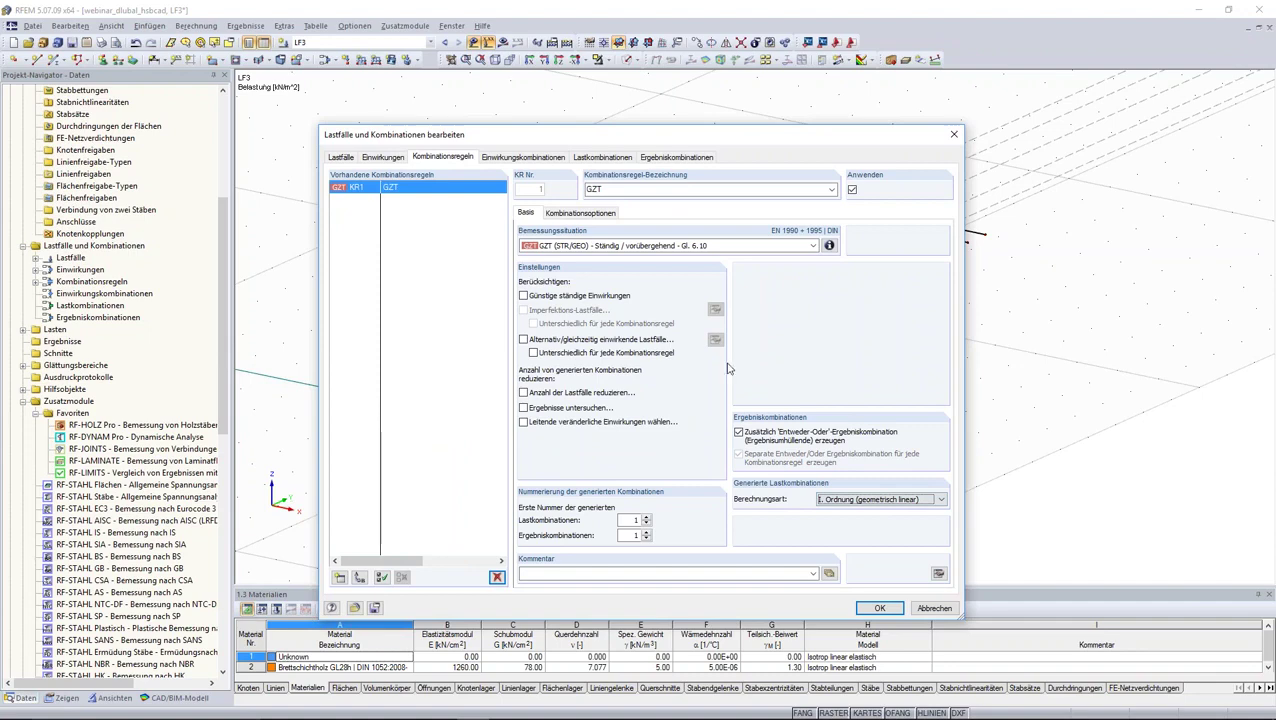
left_click(602, 157)
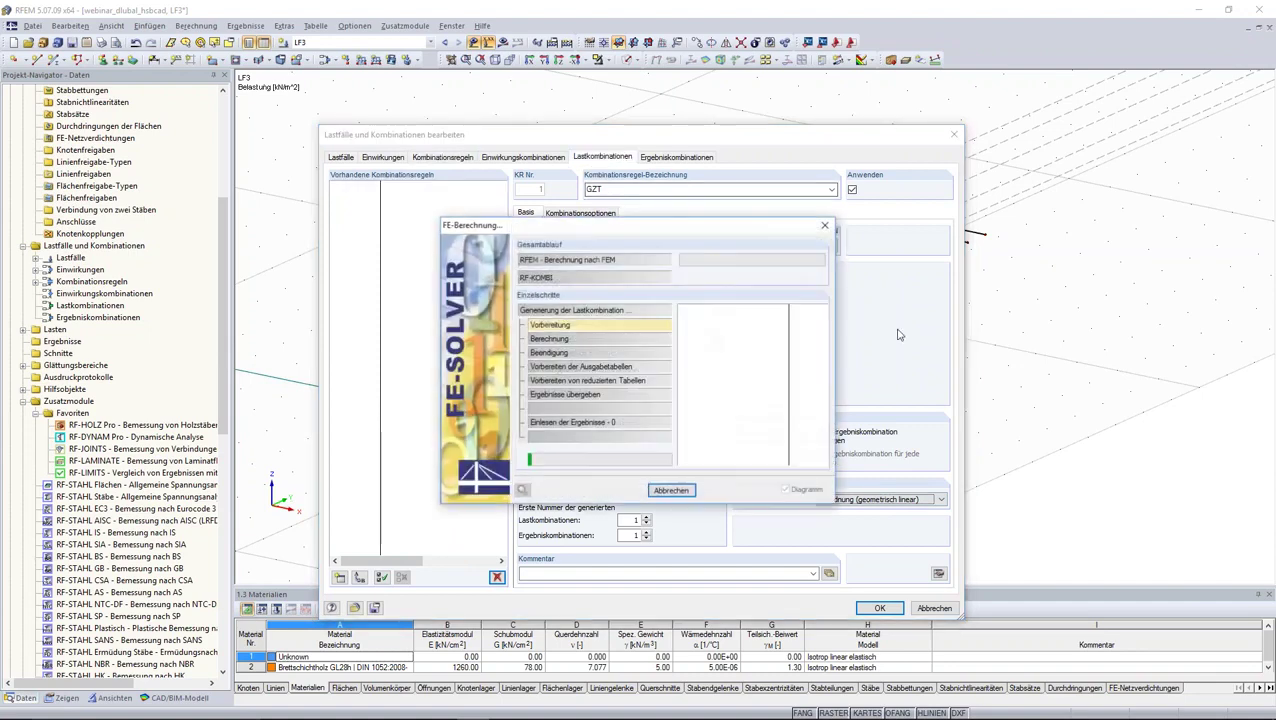
left_click(879, 608)
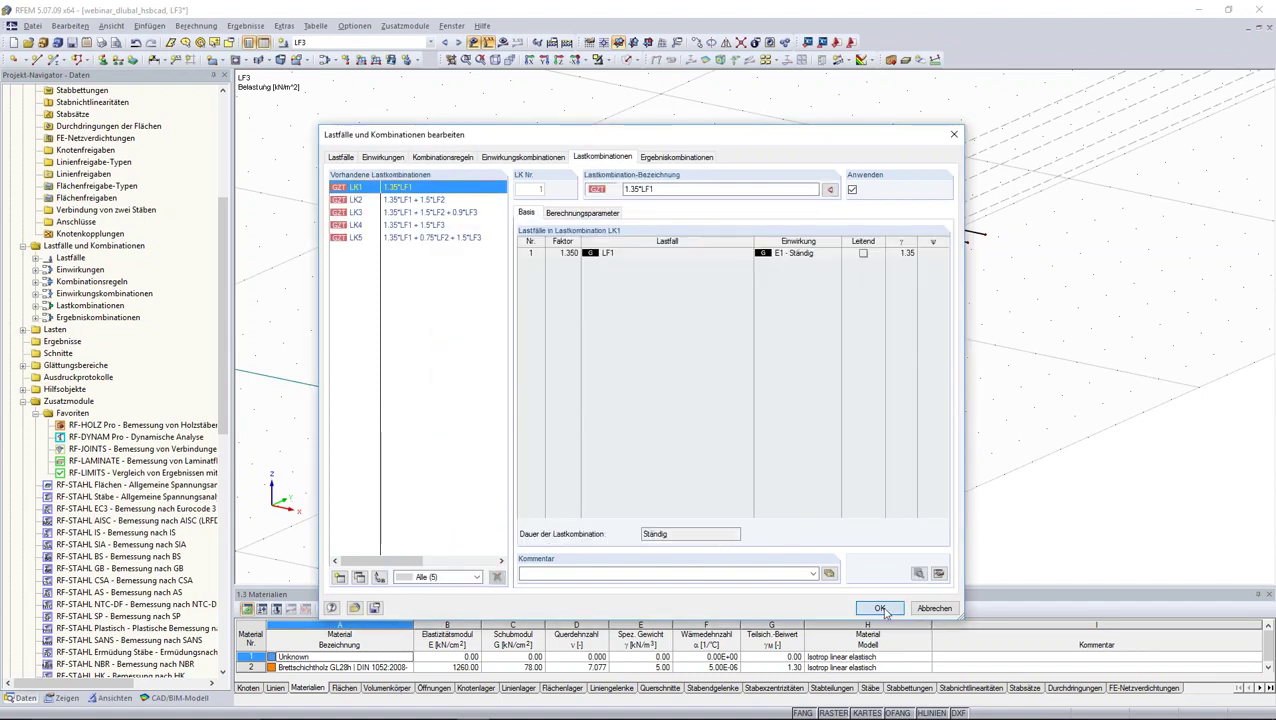
middle_click_drag(838, 521, 735, 521, "ctrl")
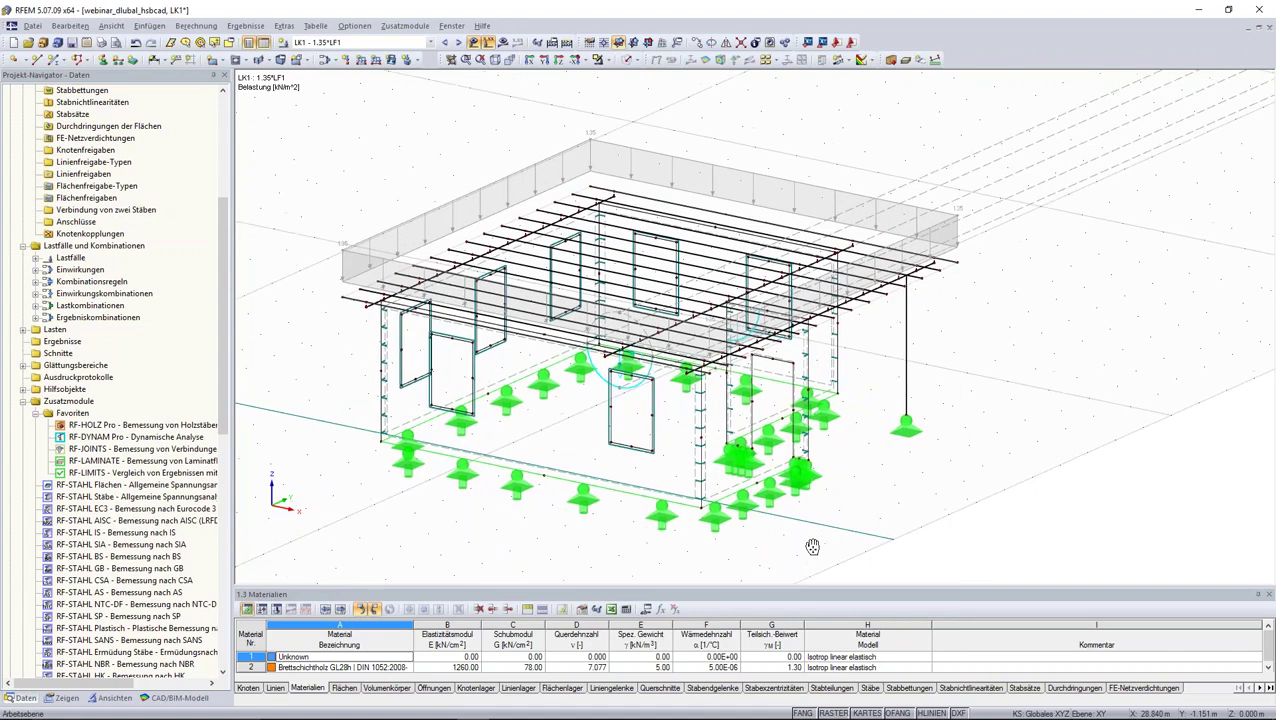
Step: Start the RF-LAMINATE add-on module and set it to design all surfaces
left_click(397, 28)
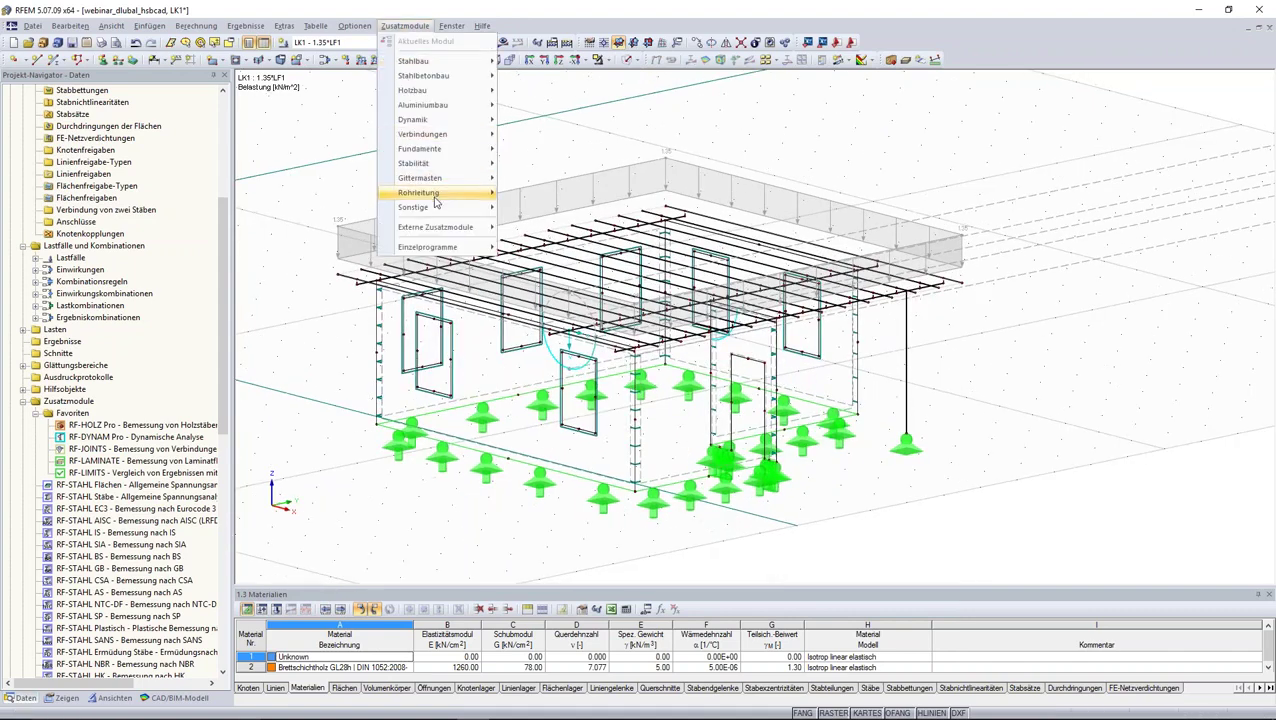
mouse_move(436, 207)
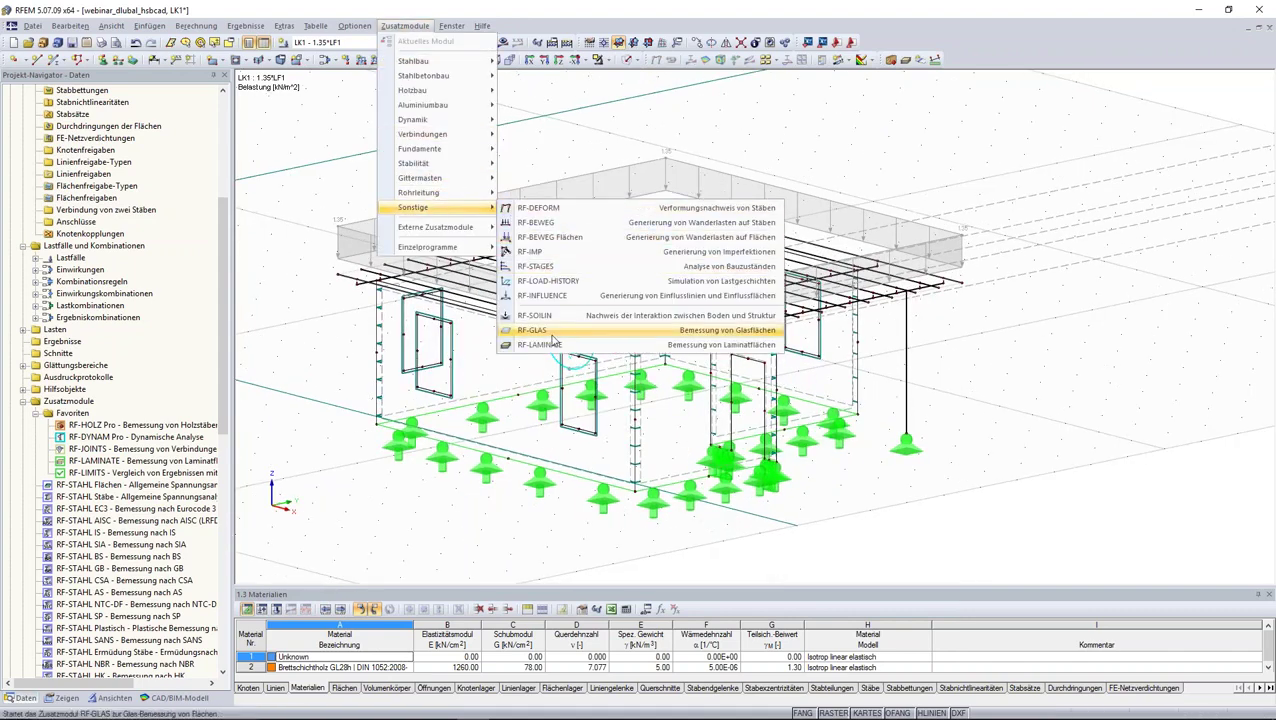
left_click(651, 336)
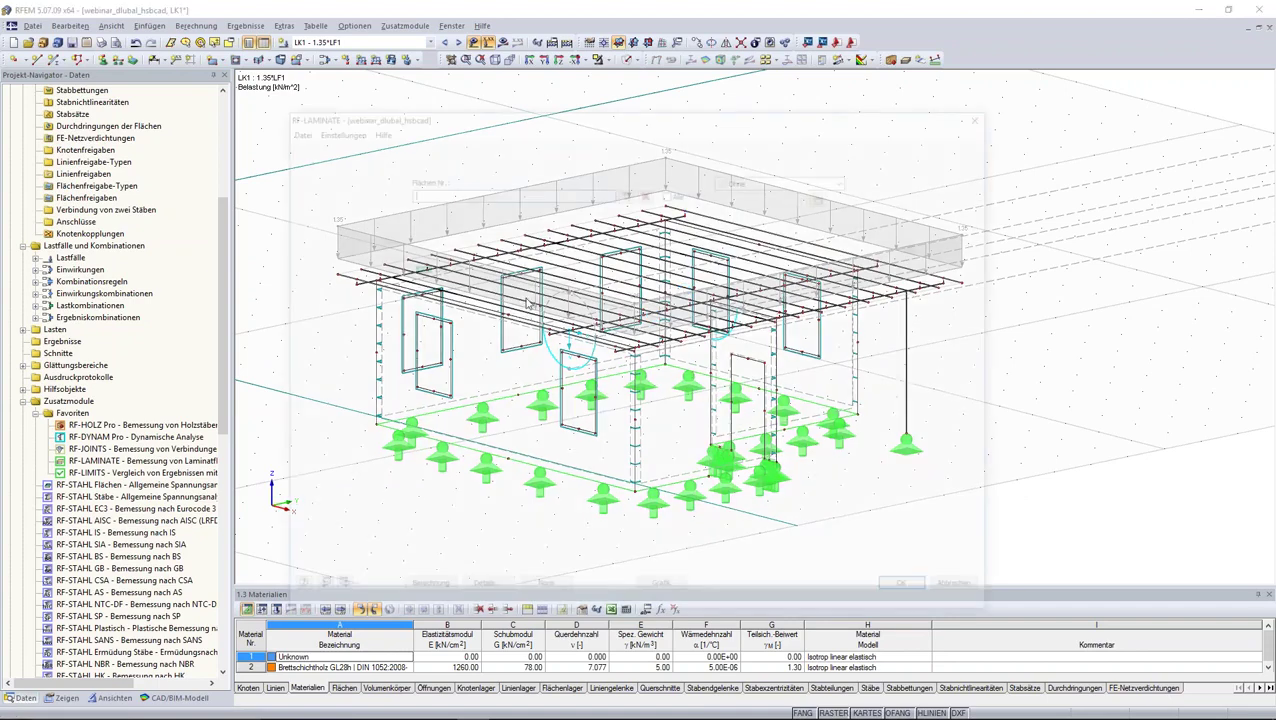
left_click(668, 191)
Step: Choose EN 1995-1-1:2004-11 with the DIN annex, add EK1, and go to material properties
left_click(846, 178)
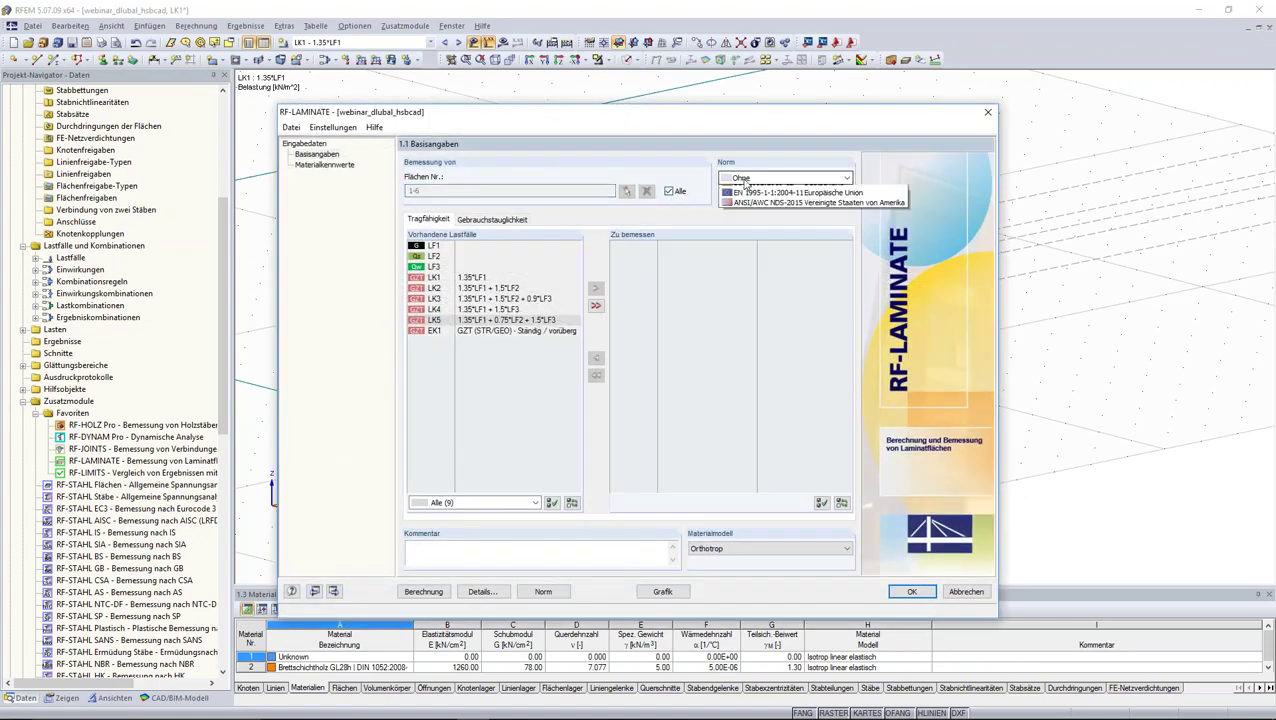
left_click(770, 189)
left_click(770, 194)
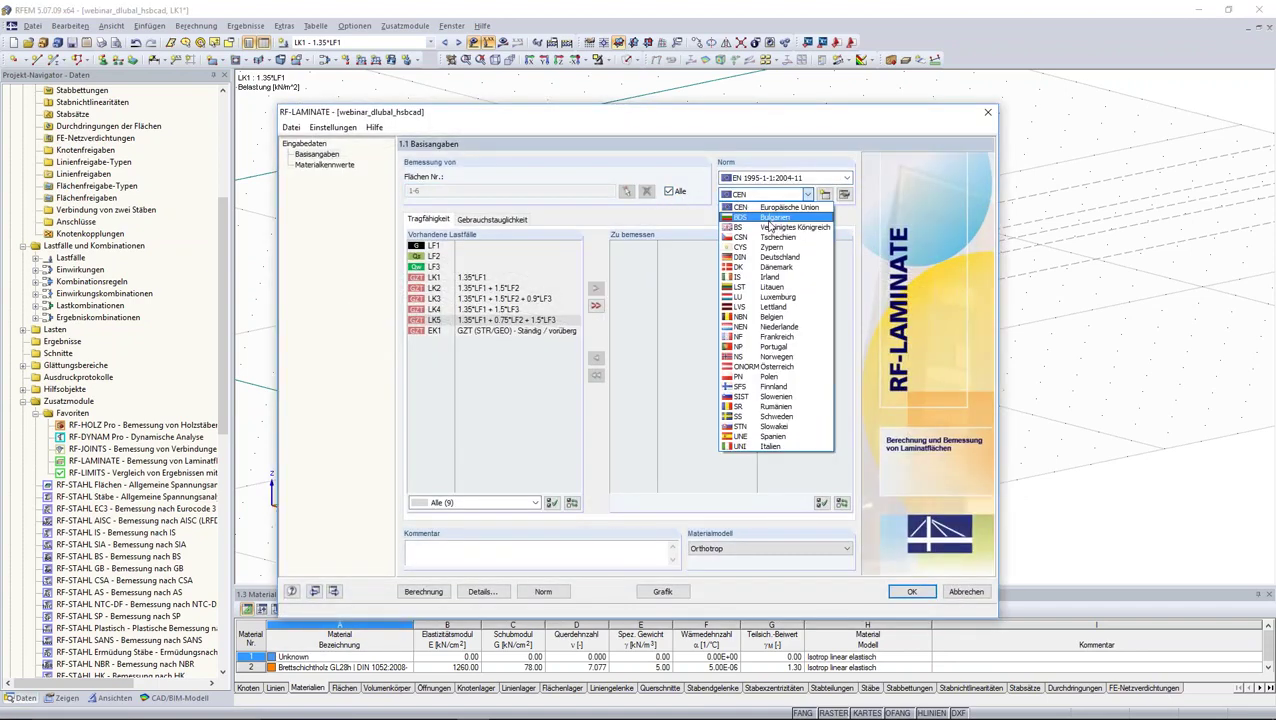
left_click(770, 256)
double_click(482, 331)
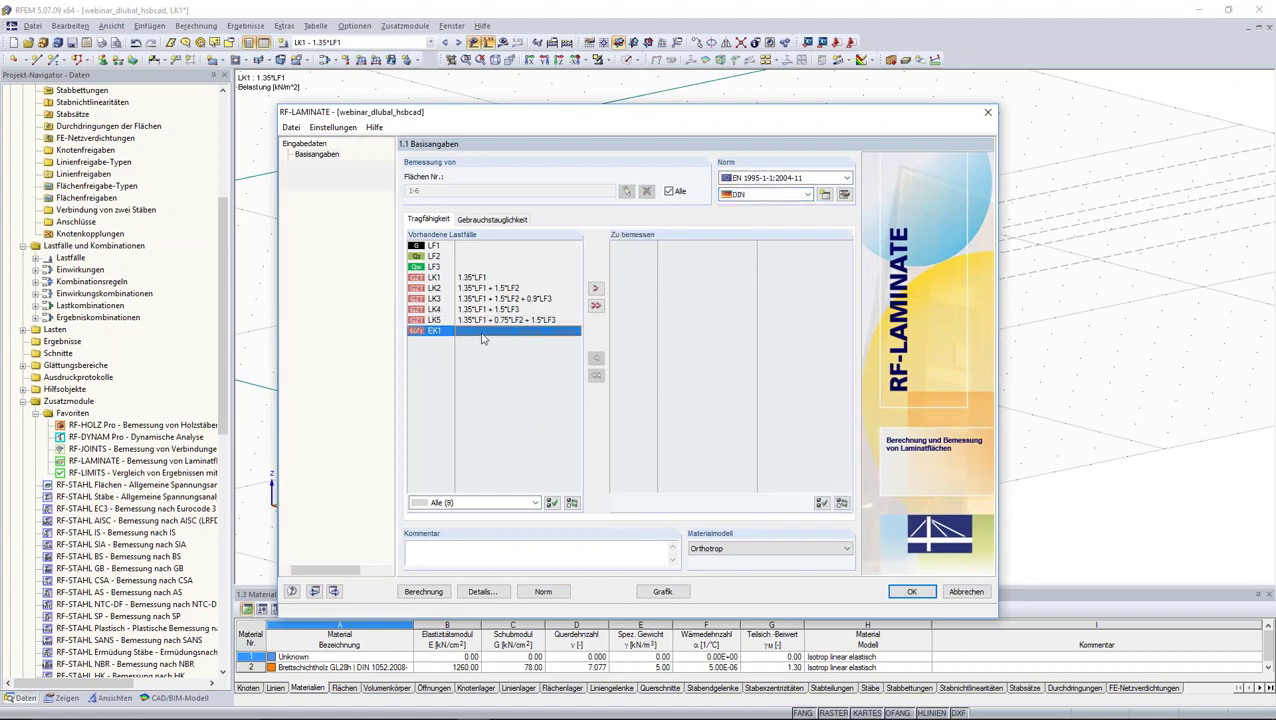
left_click(324, 164)
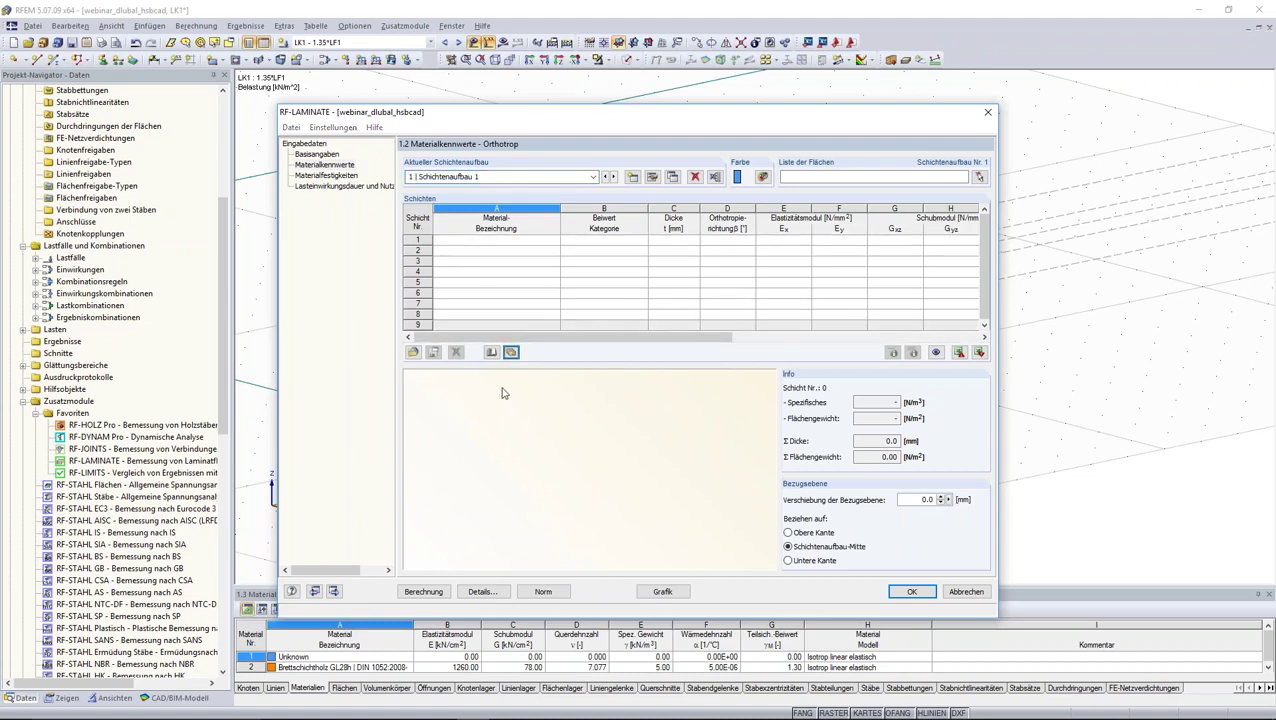
Step: Import Derix wall element X-100/5s as five 20 mm X-Lam layers into build-up 1
left_click(563, 288)
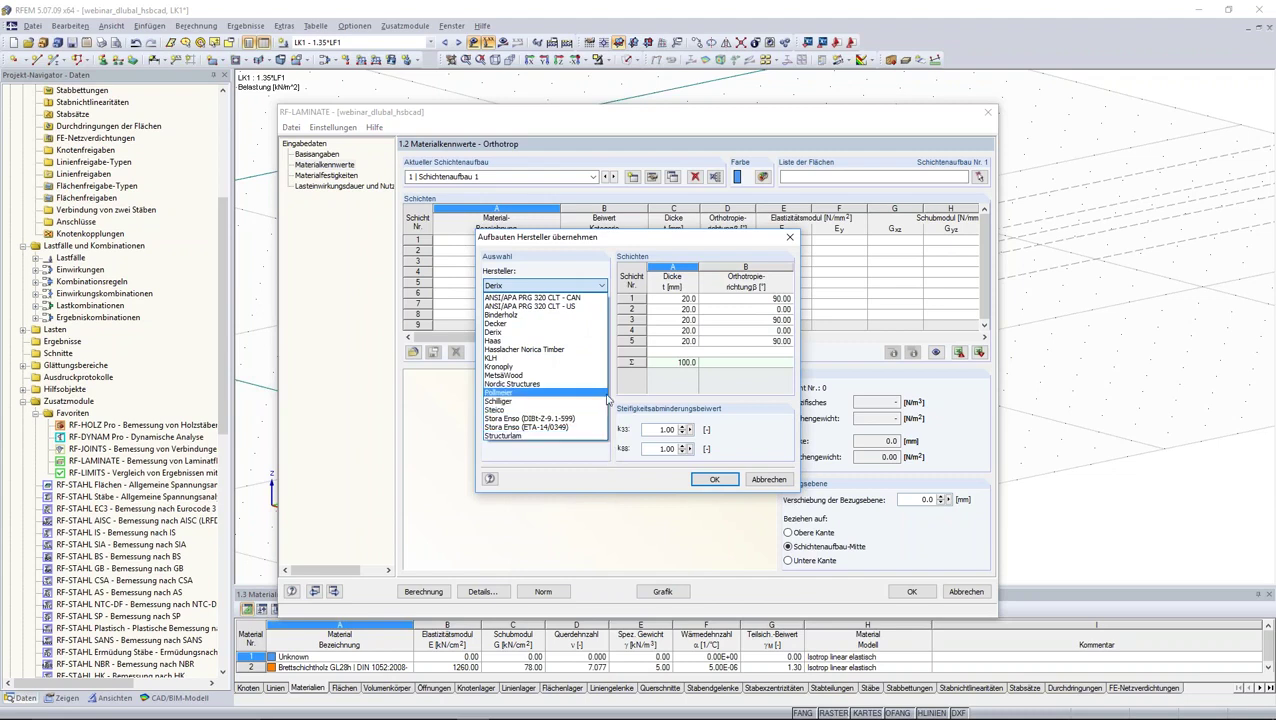
left_click(640, 244)
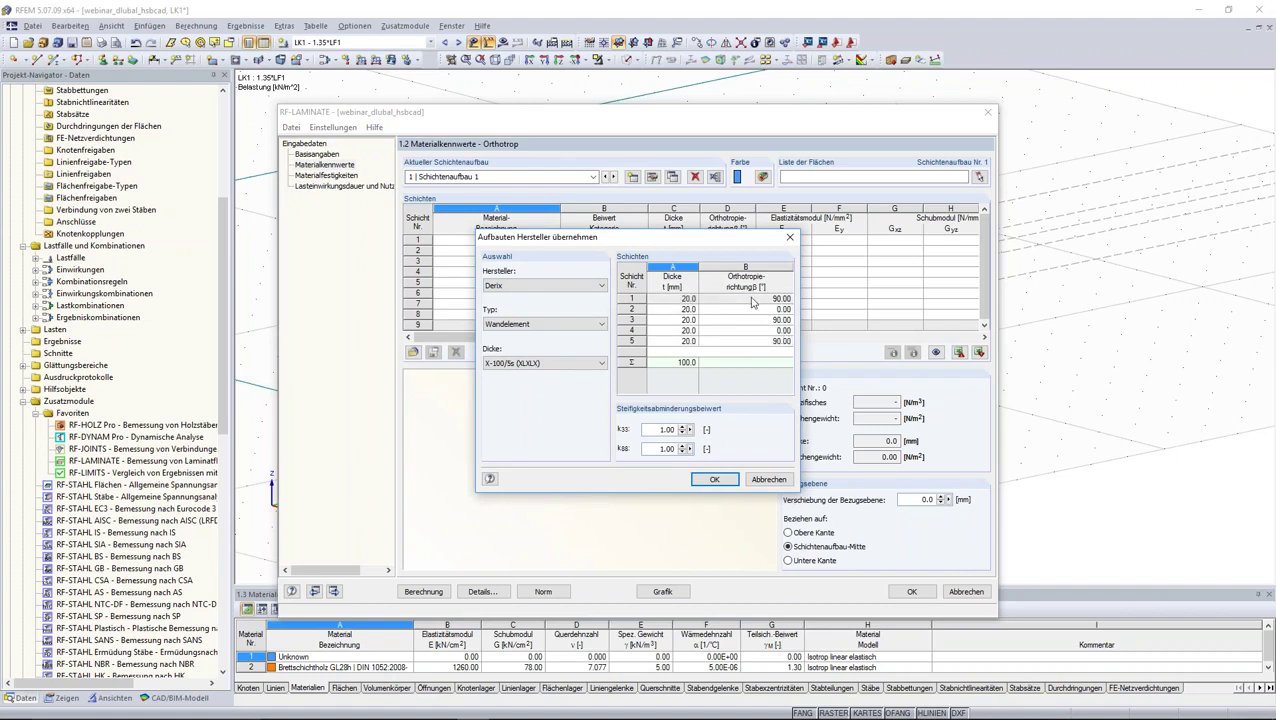
left_click(714, 479)
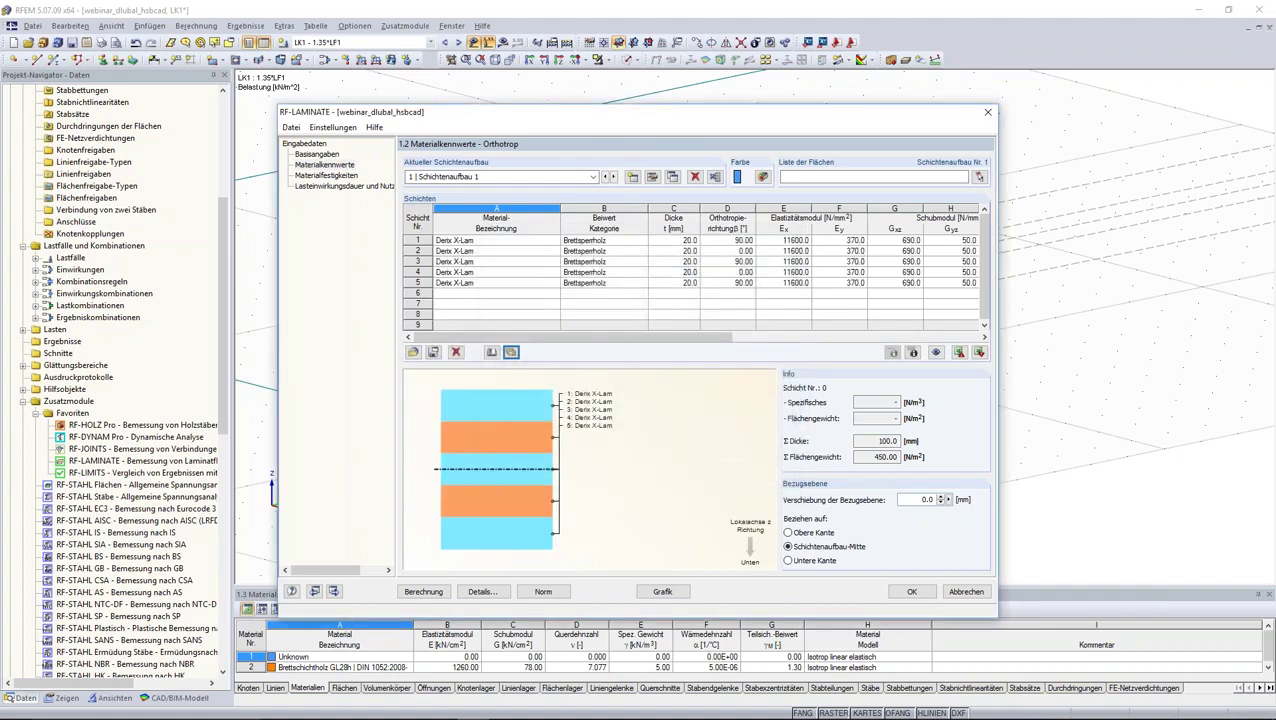
key("Return")
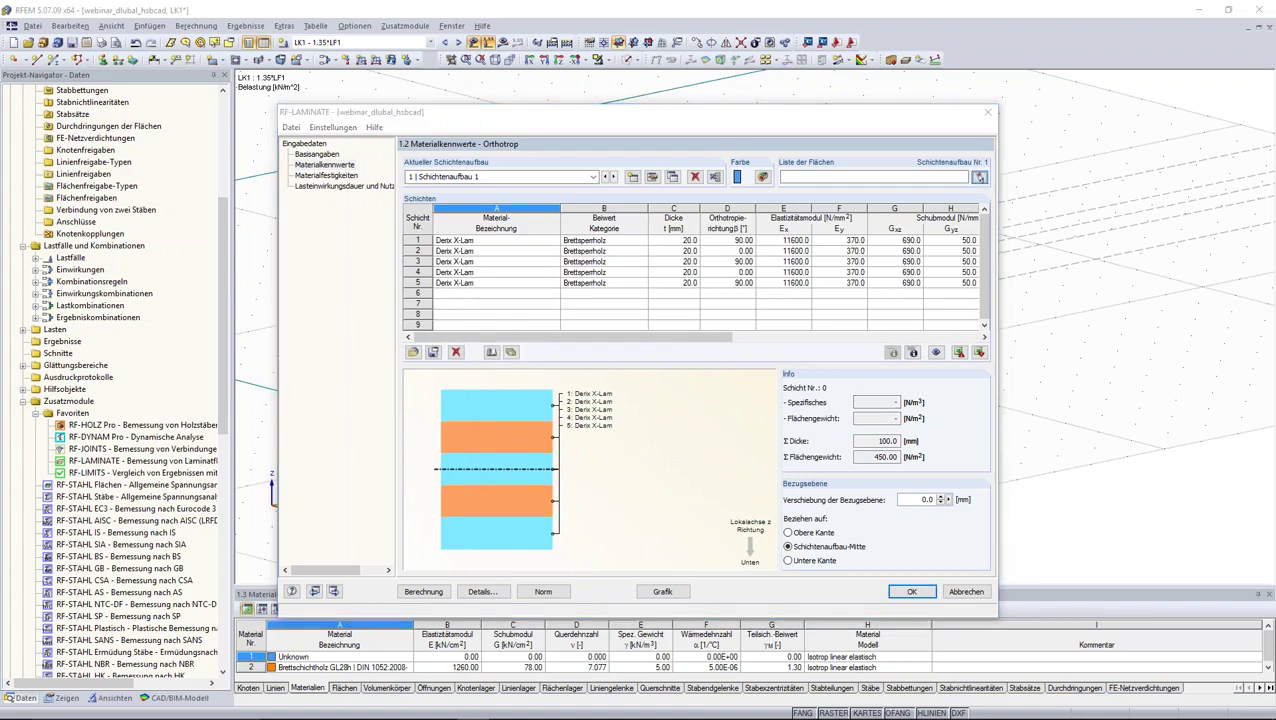
left_click_drag(494, 165, 1056, 479)
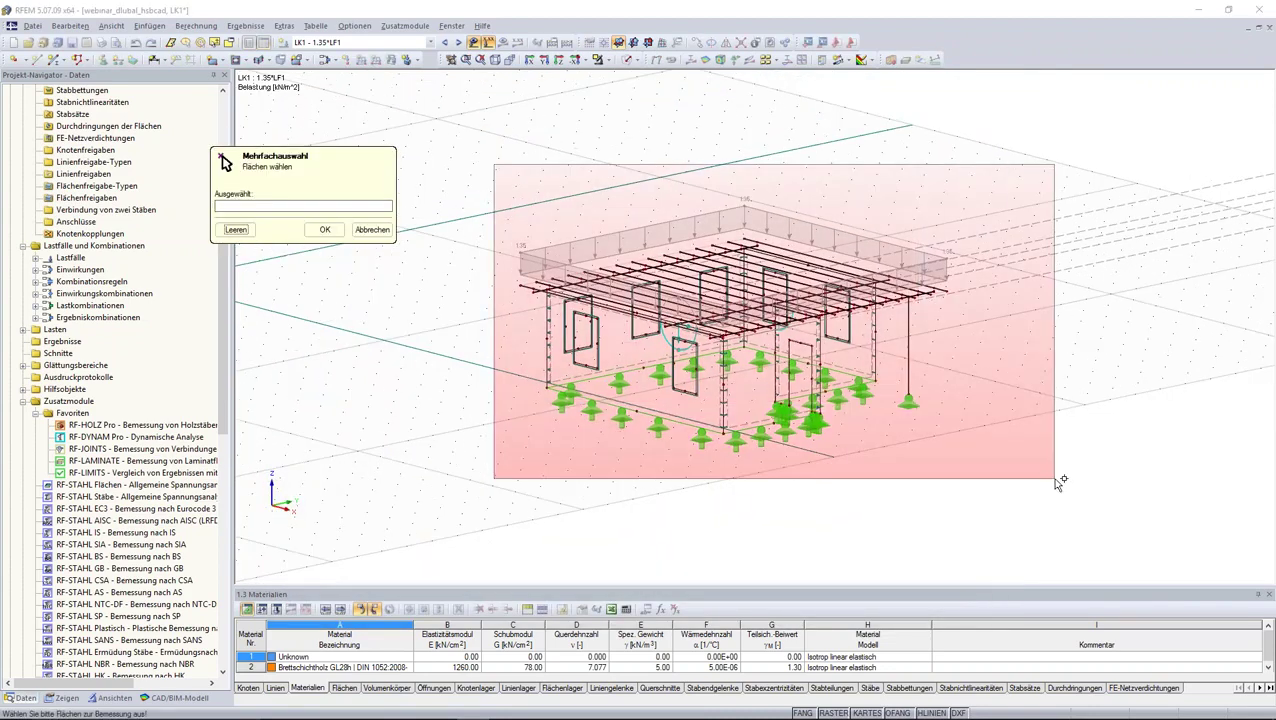
Step: Assign surfaces 1-6 to the CLT layer build-up
left_click(324, 229)
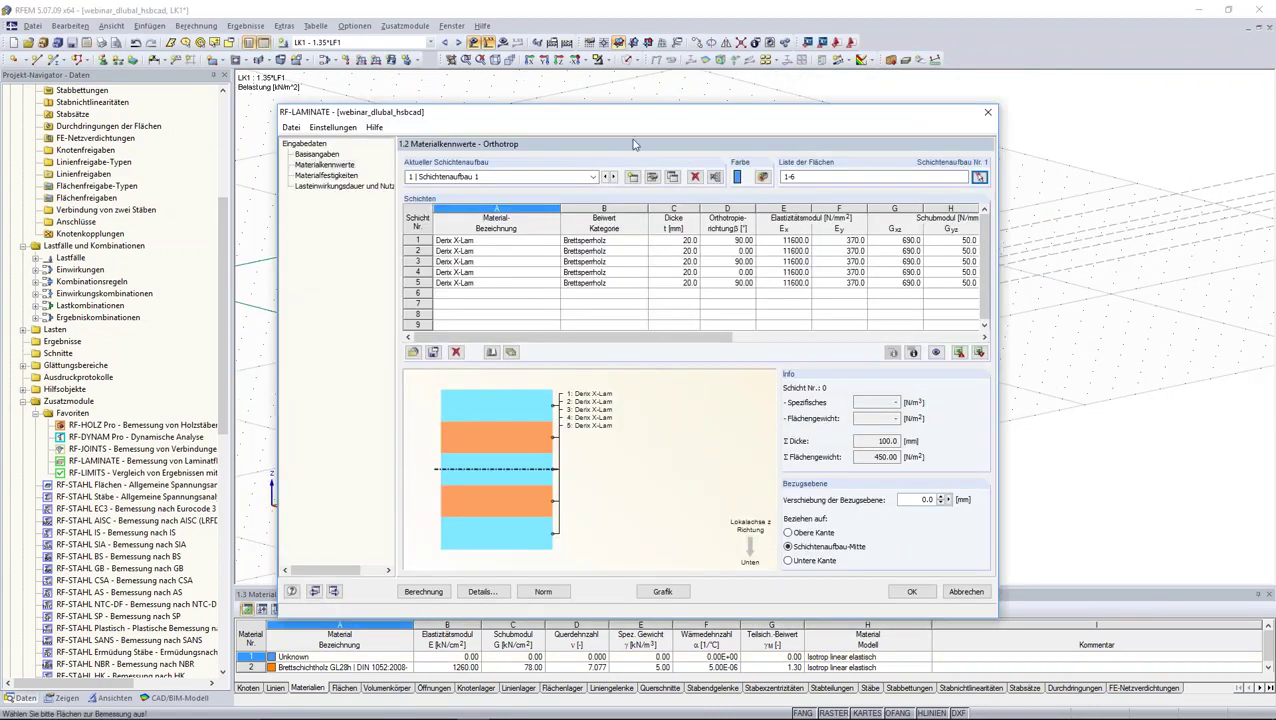
left_click_drag(673, 112, 1093, 225)
left_click_drag(1136, 156, 1122, 106)
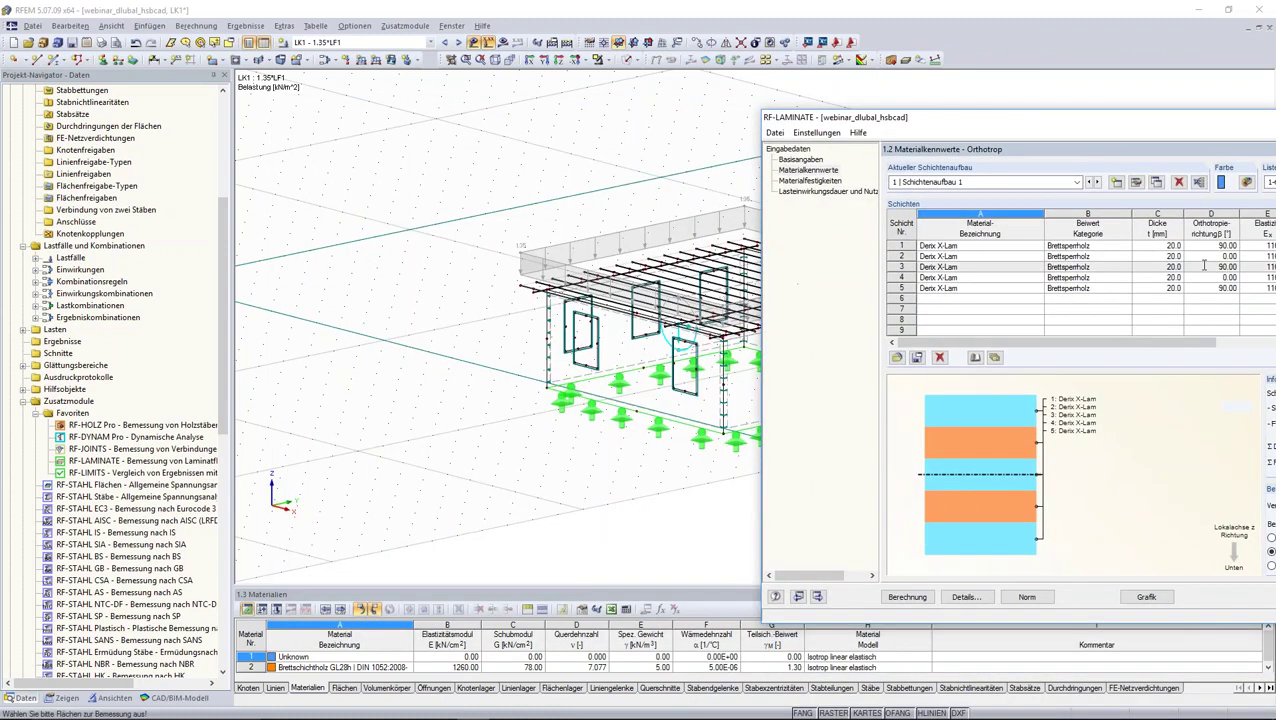
Step: Check the layers' Orthotropierichtung angles and run the design, reaching 2.80 maximum utilisation
left_click(1210, 245)
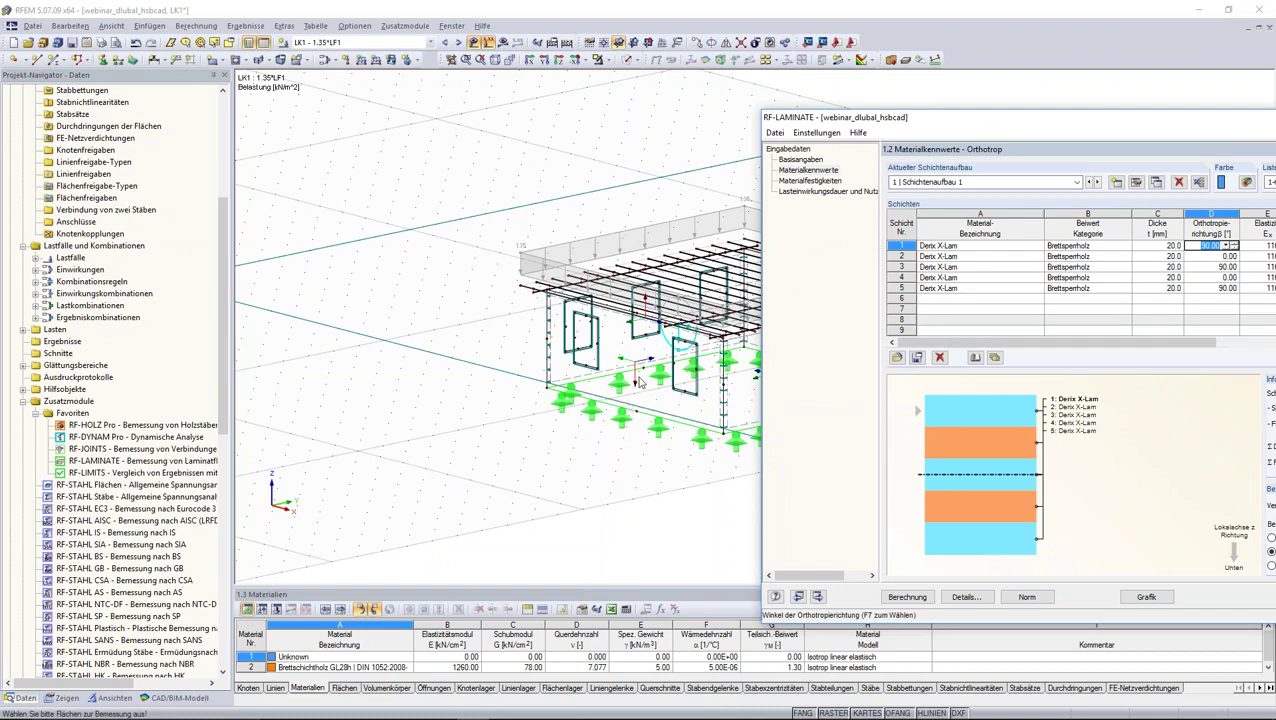
key("Down")
key("Down")
key("Down")
key("Down")
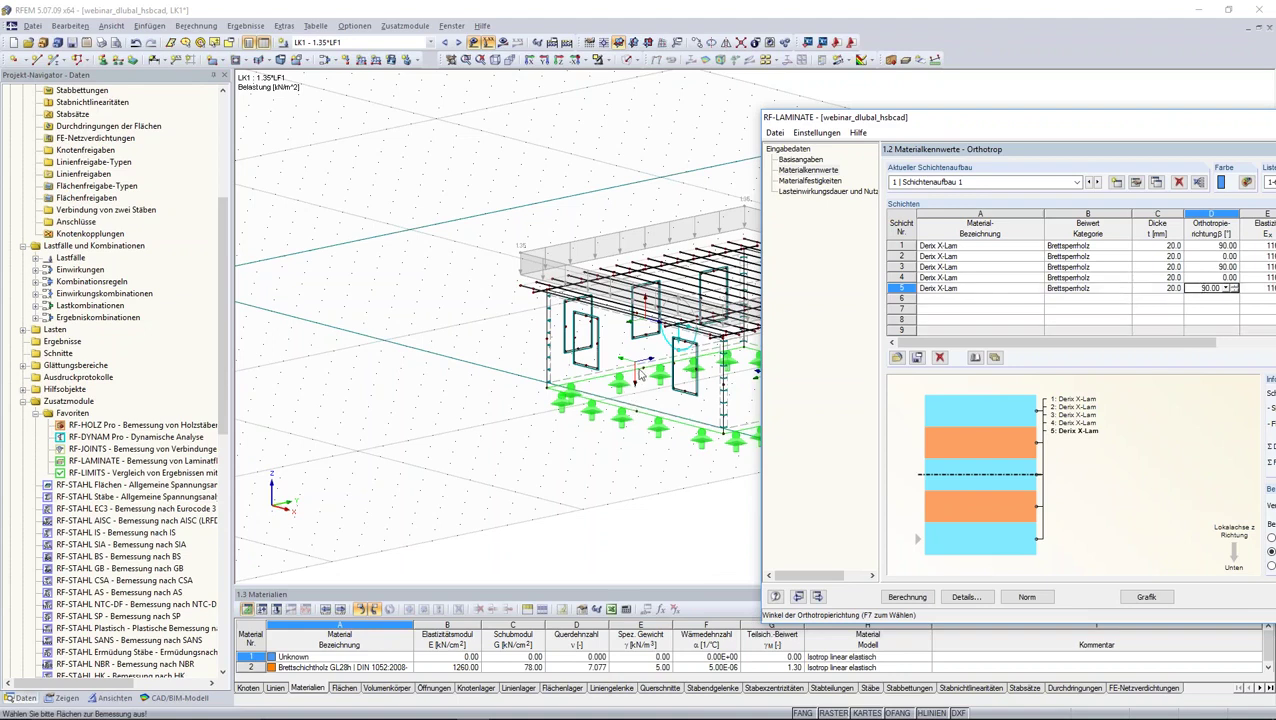
left_click(1210, 256)
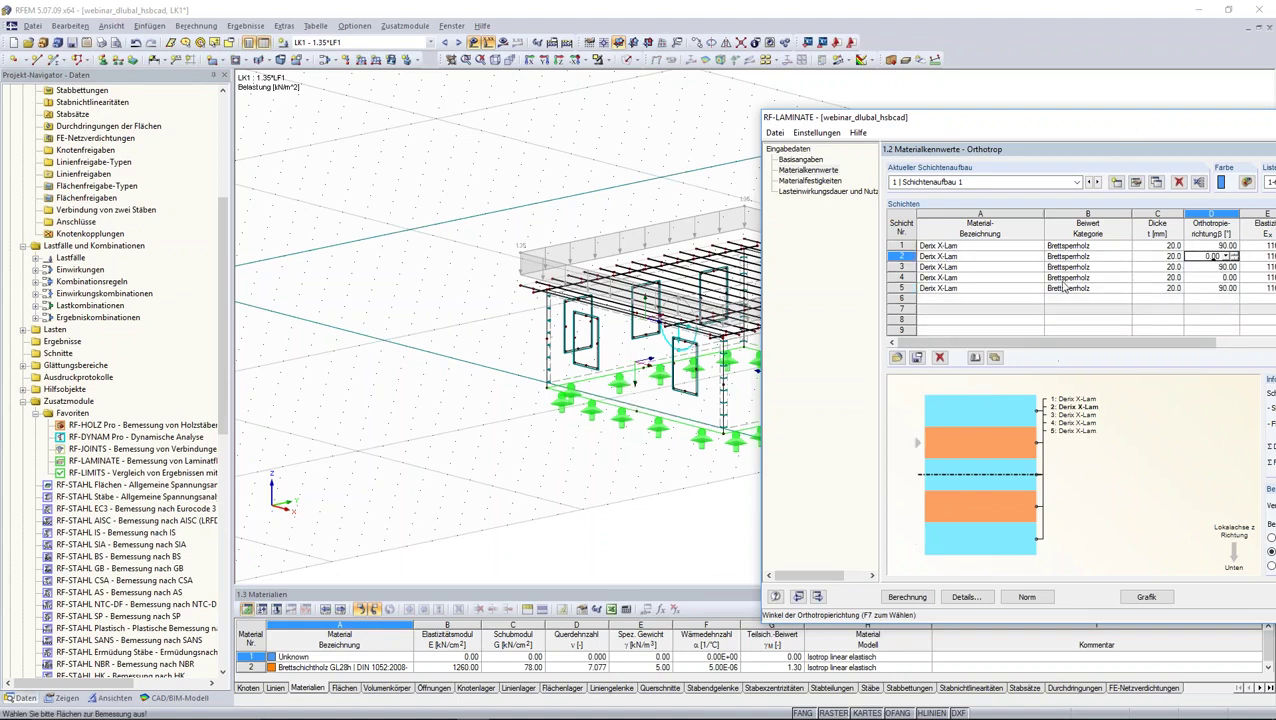
left_click_drag(1066, 122, 604, 92)
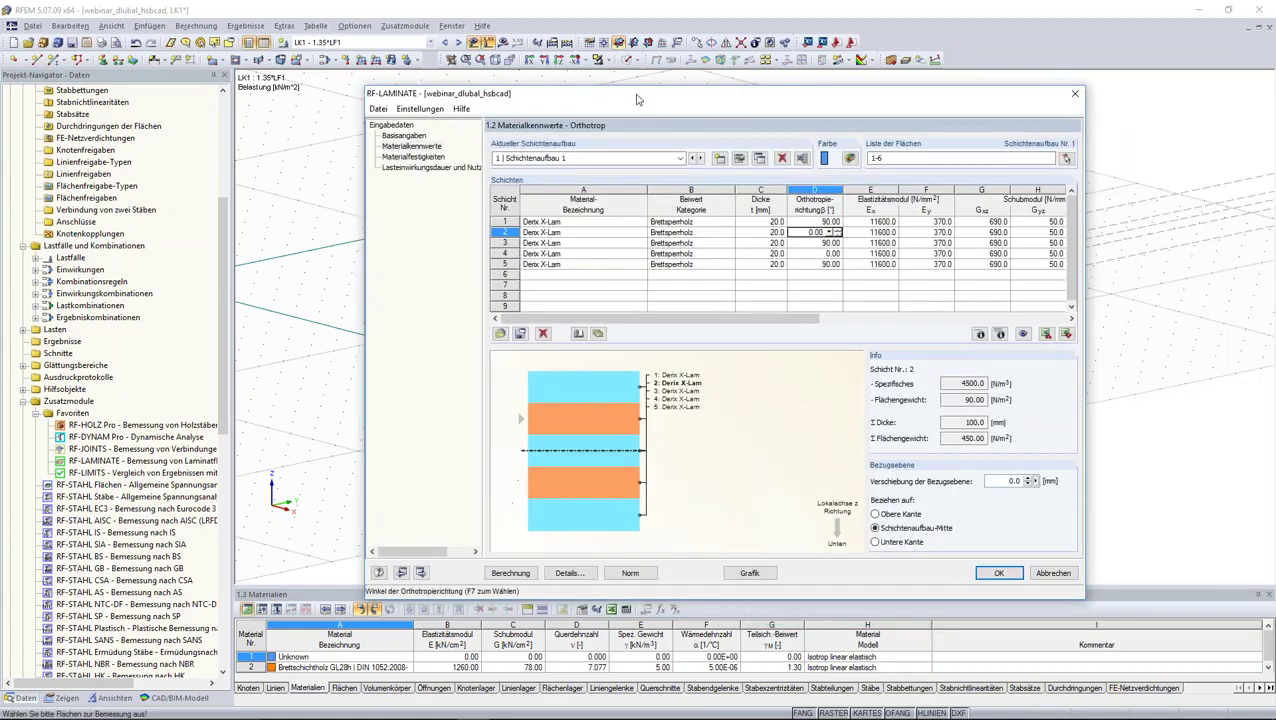
left_click(450, 564)
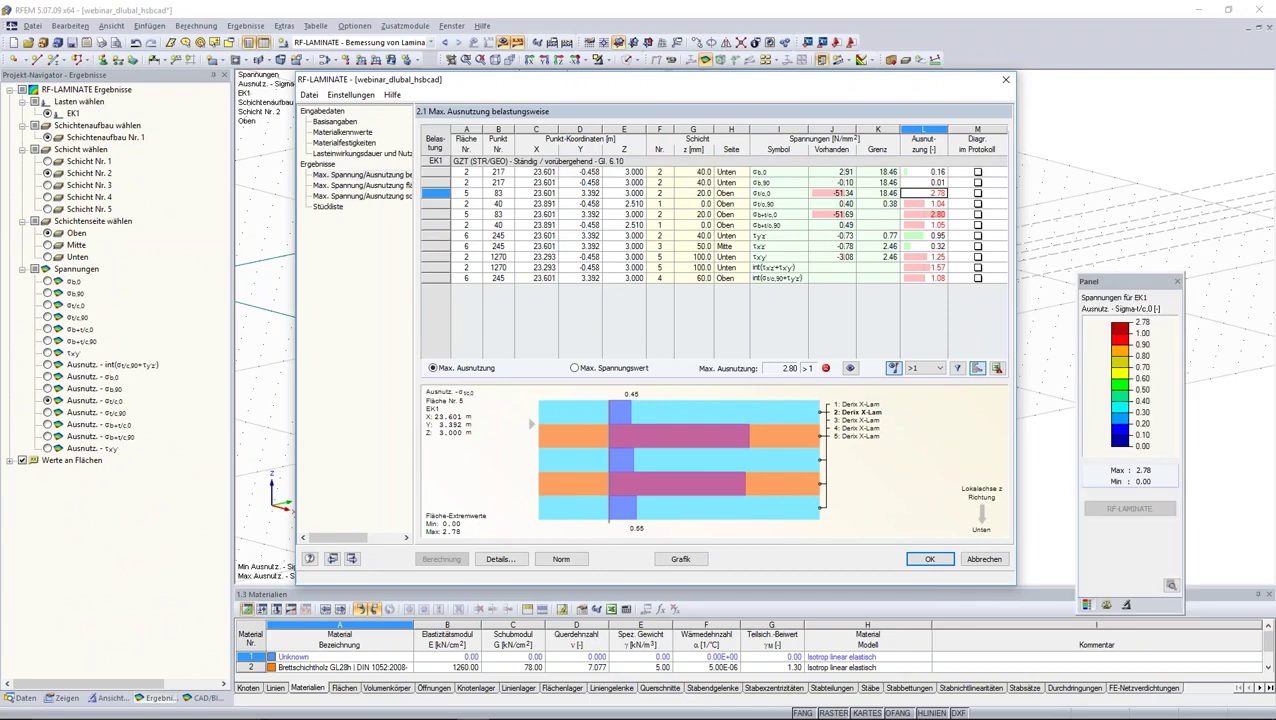
Step: Display the governing point's σt/c,0 stresses graphically on the house walls
left_click_drag(831, 85, 659, 367)
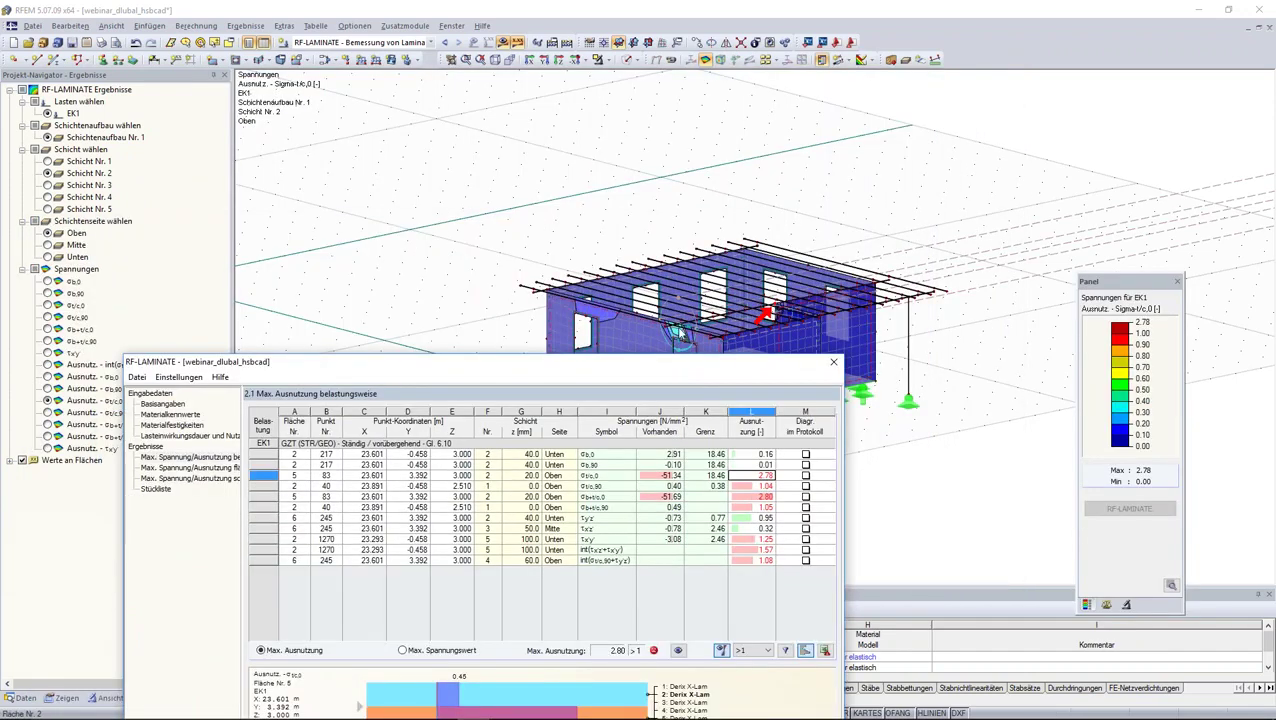
left_click_drag(699, 372, 708, 148)
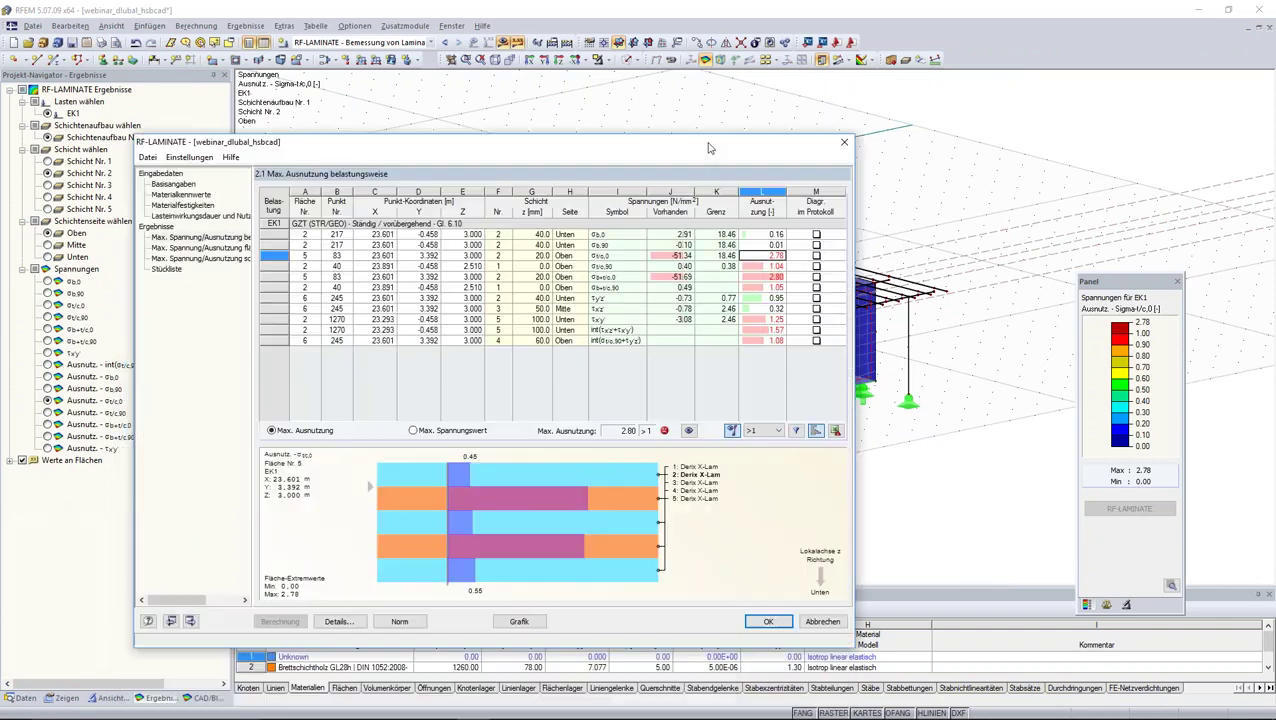
left_click(656, 253)
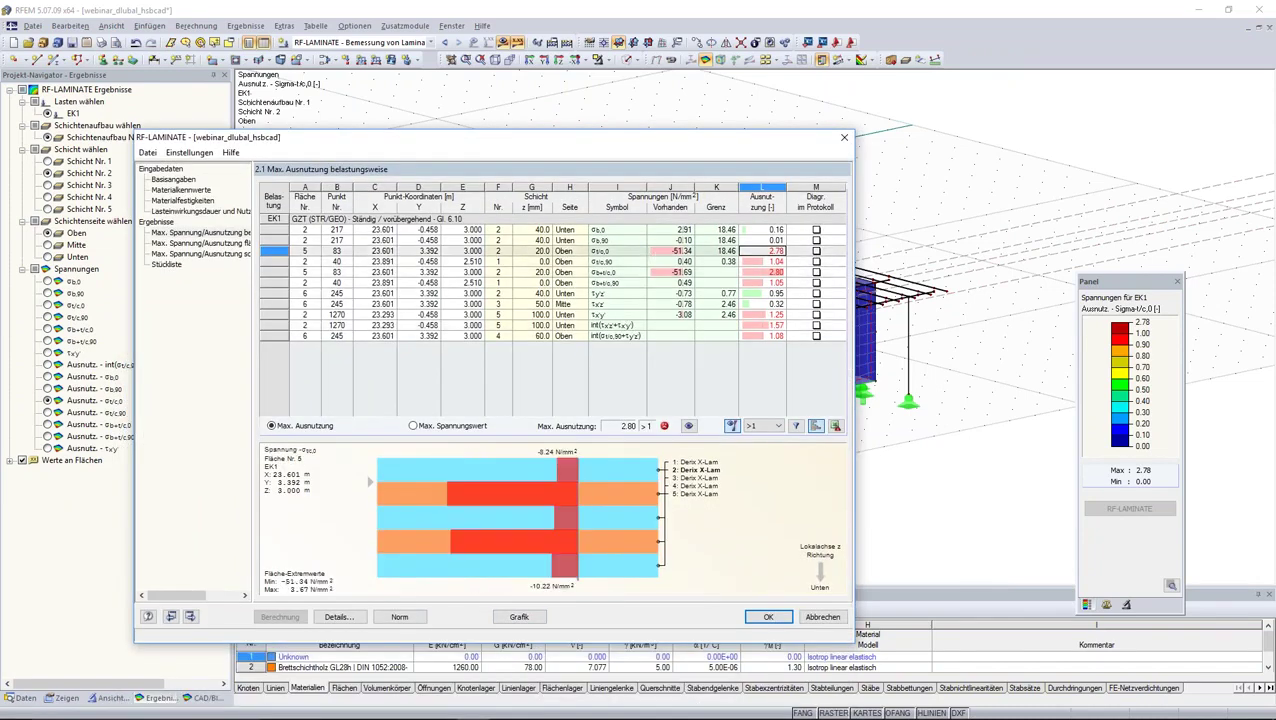
left_click(519, 617)
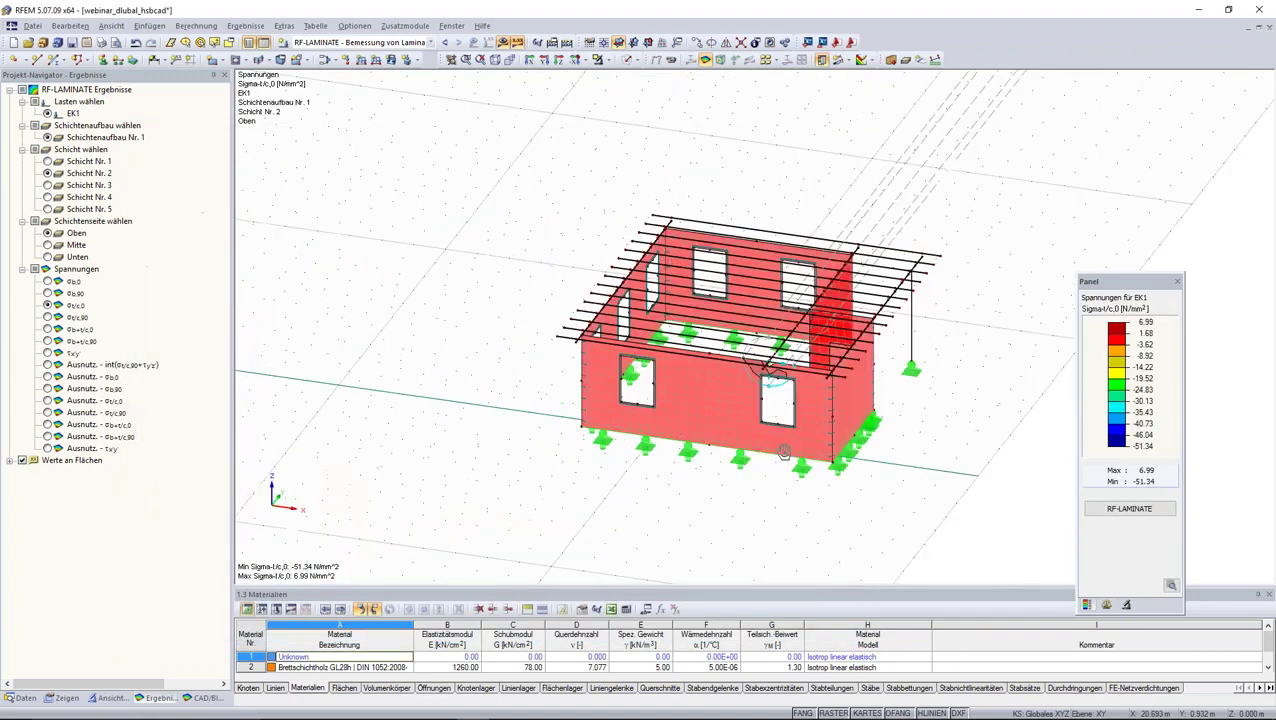
Step: Zoom toward the house front, then reopen RF-LAMINATE results with their Details settings
middle_click_drag(672, 331, 766, 400, "ctrl")
scroll(766, 400, "up", 2)
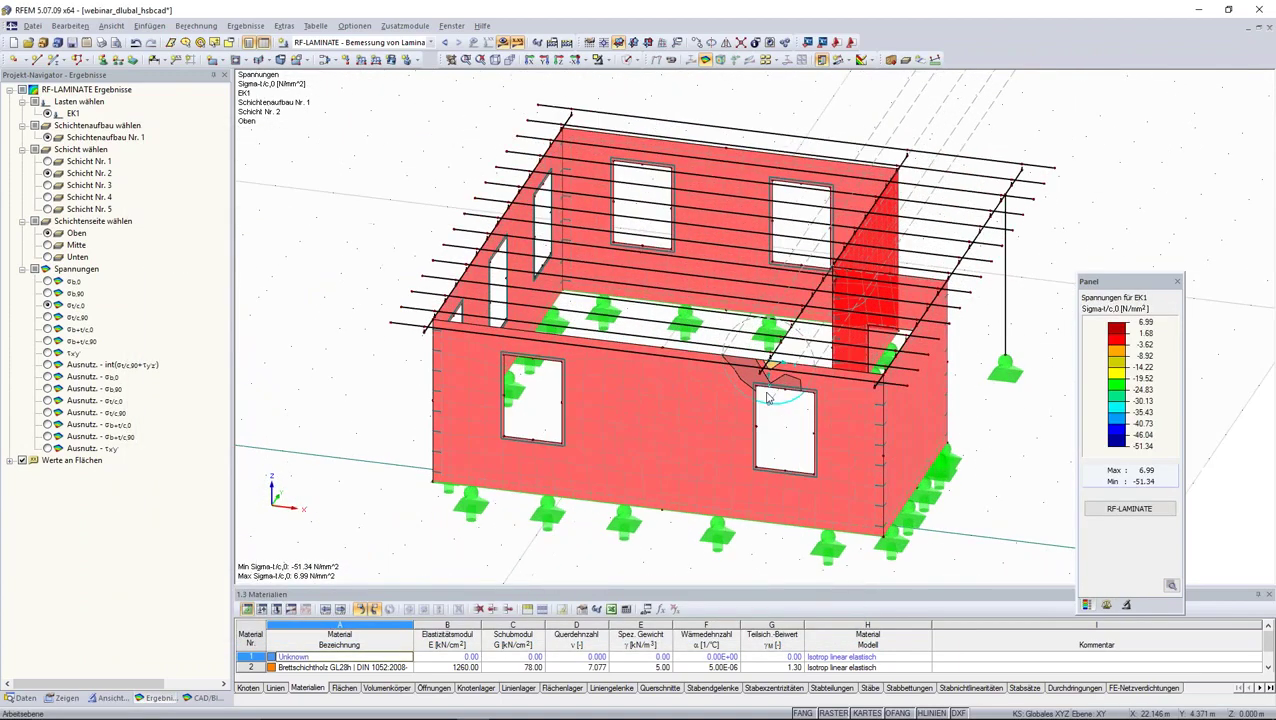
scroll(766, 400, "up", 2)
left_click(1129, 508)
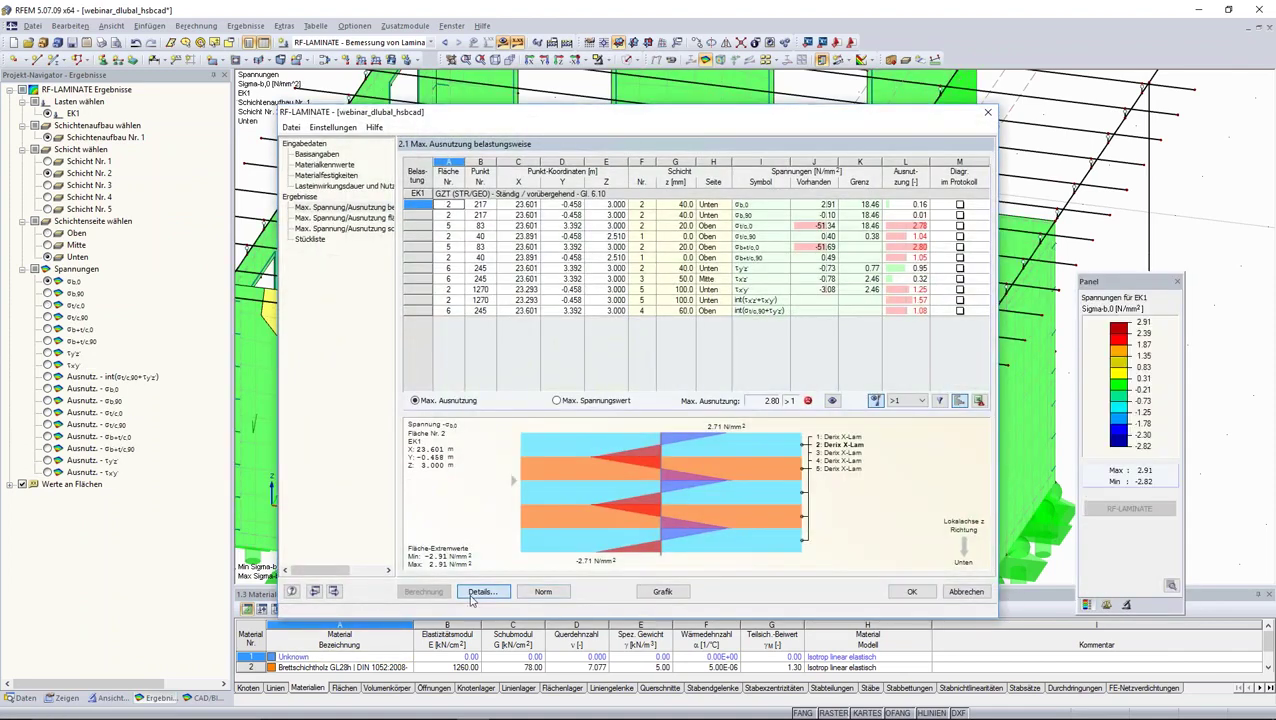
left_click(472, 595)
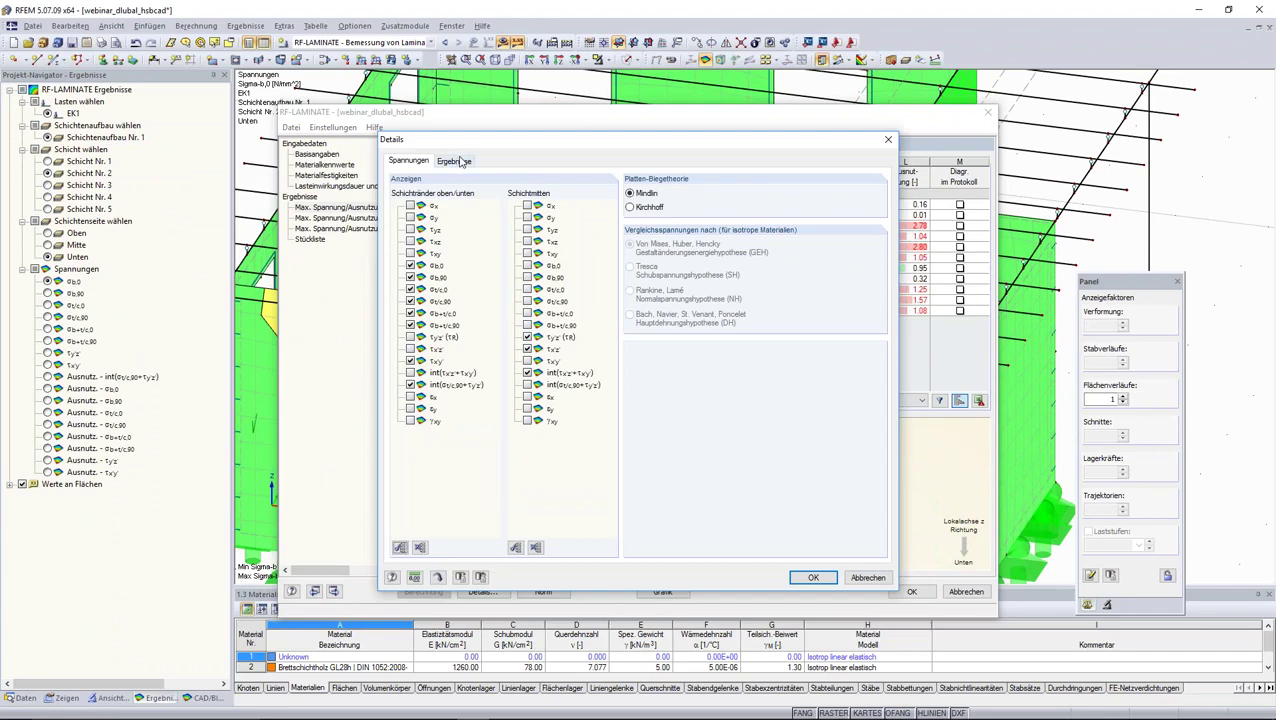
Step: Enable 'Geglättete Schnittgrößen in definierten Glättungsbereichen anwenden' and recalculate, giving utilisation 0.58
left_click(454, 160)
left_click(650, 246)
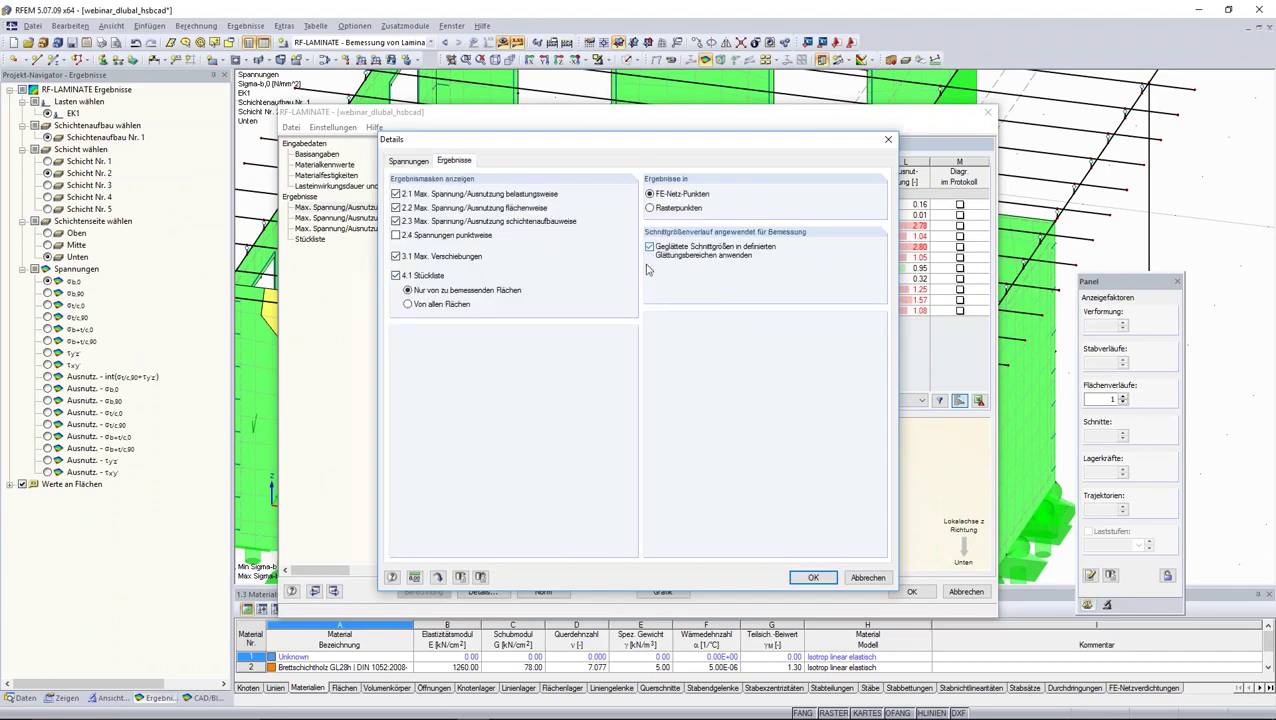
left_click(802, 579)
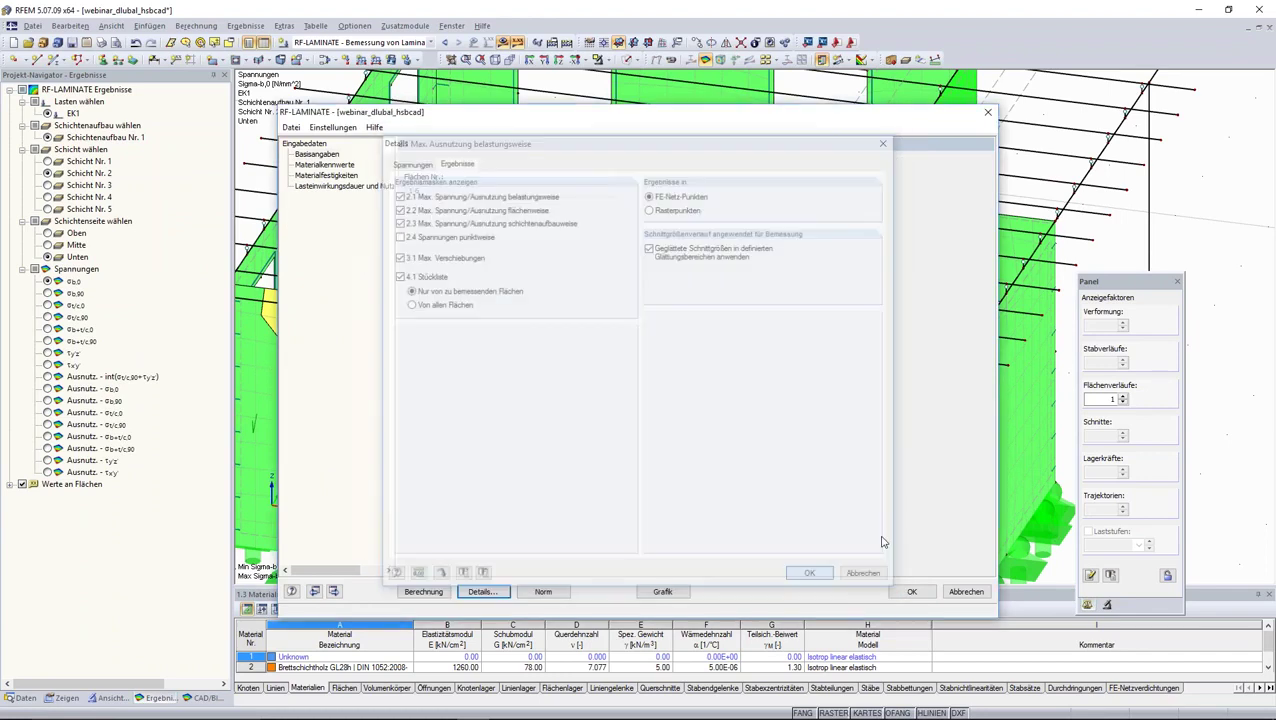
left_click(424, 591)
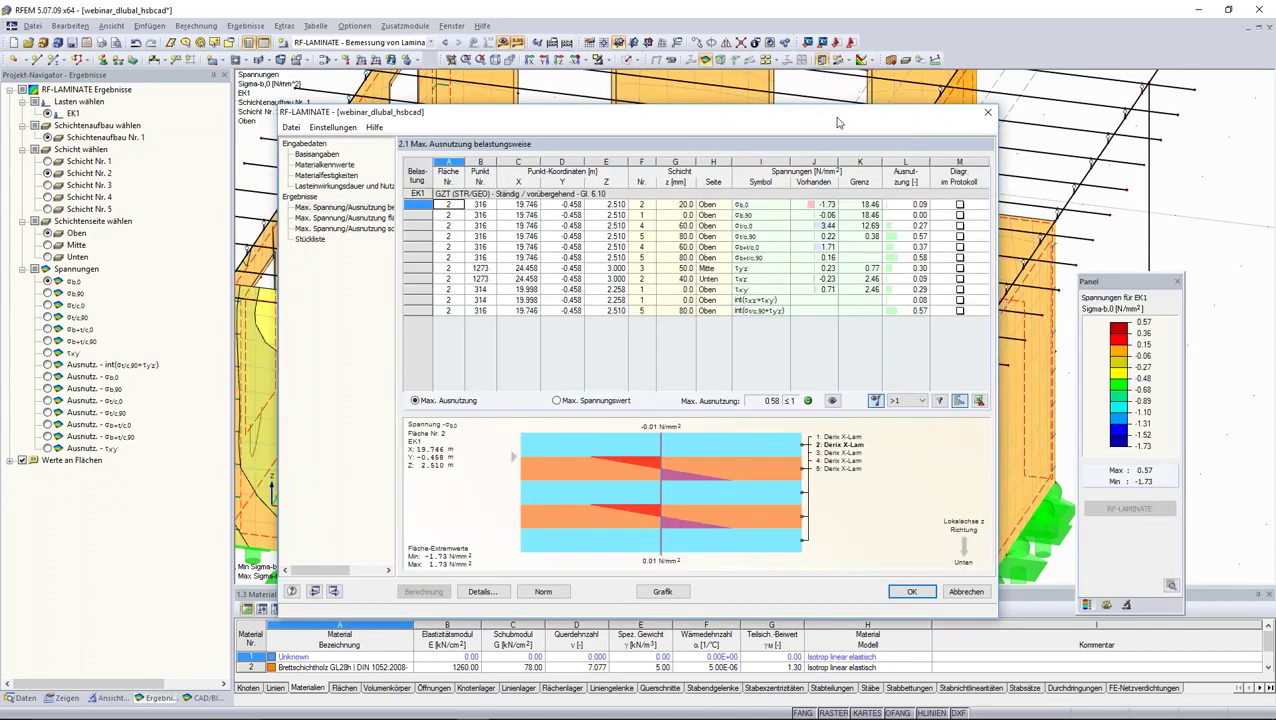
Step: Close RF-LAMINATE and inspect the walls' σb,0 stresses, −1.73 to 0.57 N/mm², in 3D
left_click_drag(838, 122, 487, 121)
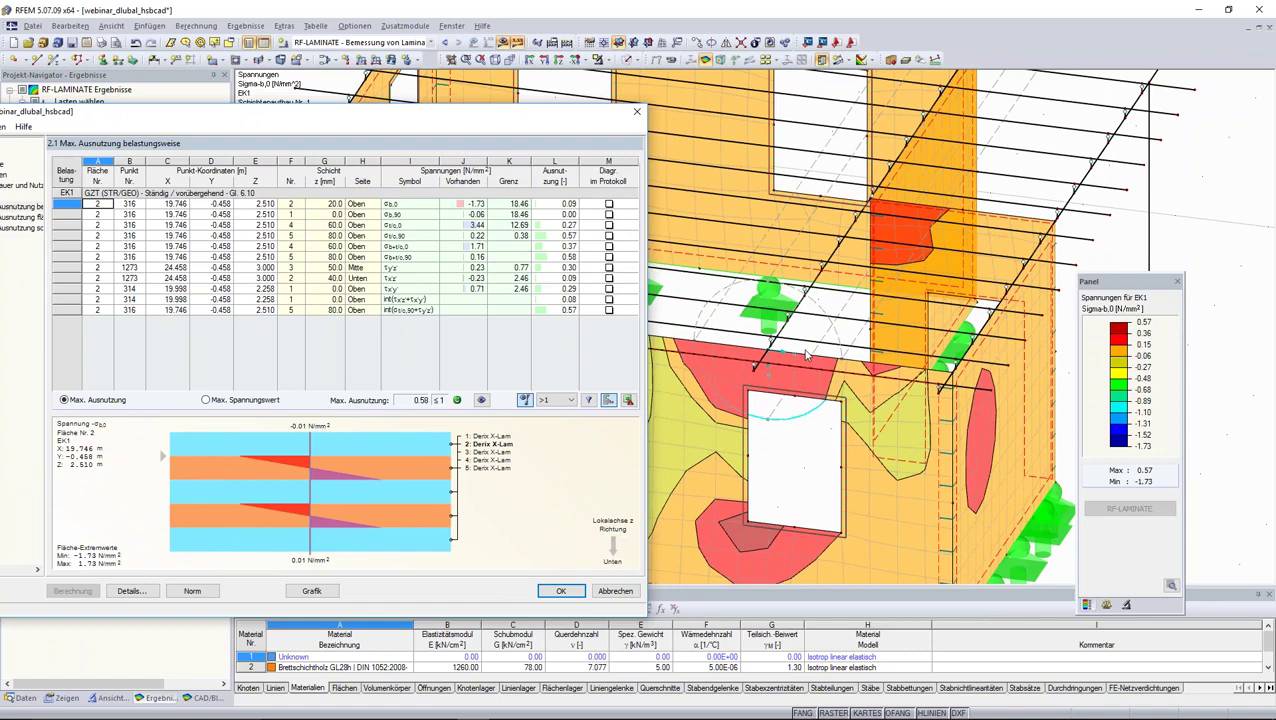
left_click(565, 592)
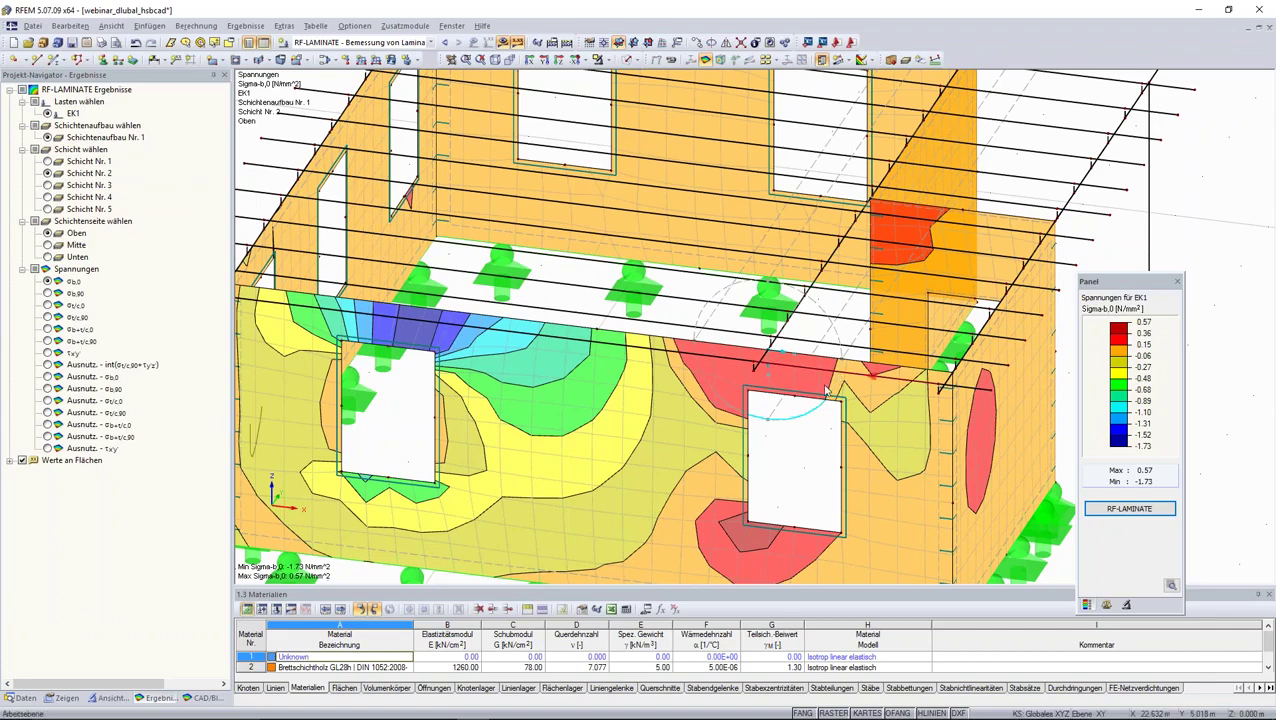
scroll(826, 394, "down", 1)
scroll(826, 394, "down", 1)
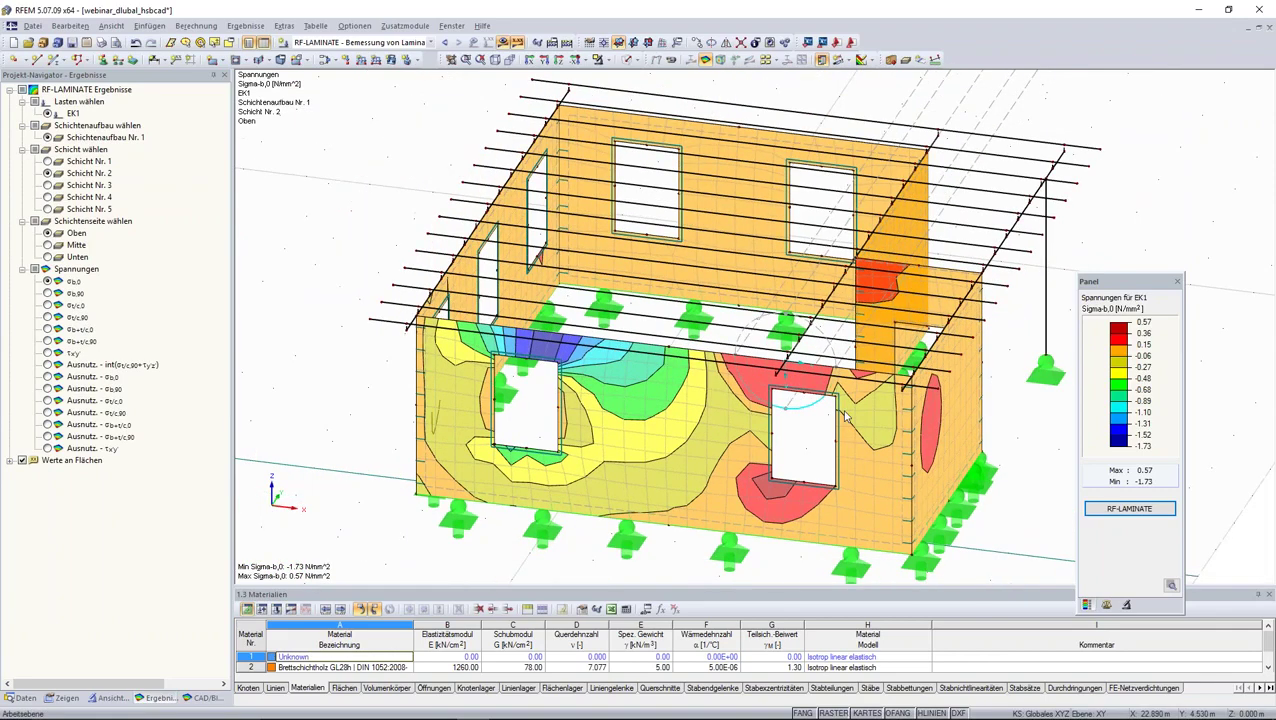
middle_click_drag(845, 416, 700, 420, "ctrl")
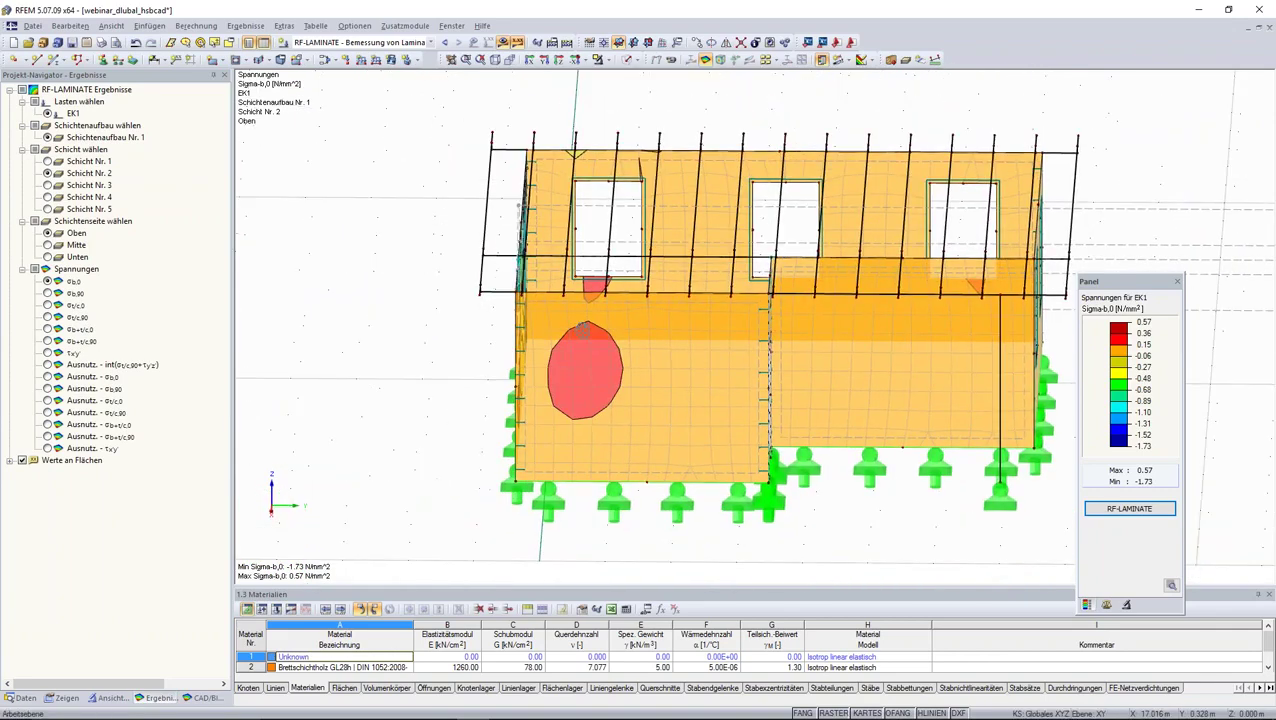
middle_click_drag(780, 260, 692, 254, "ctrl")
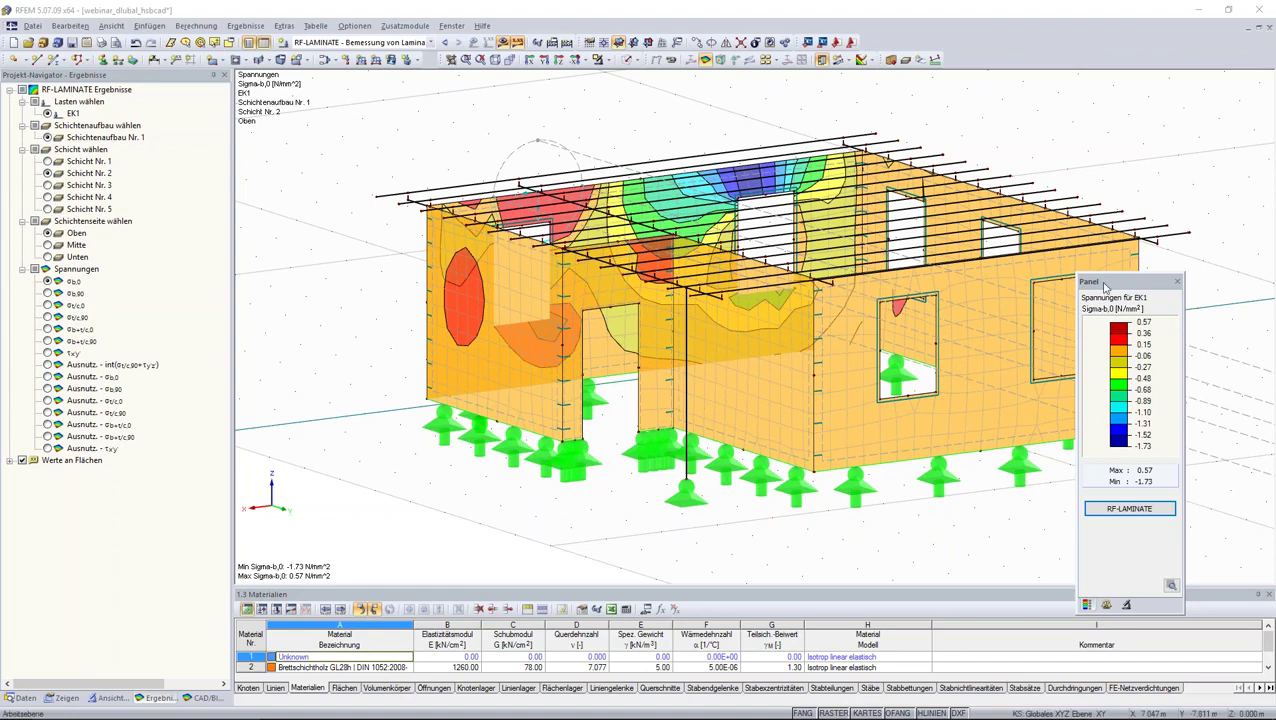
Step: Start RF-HOLZ Pro, add EK1, and switch from all members to picking members
left_click(20, 697)
double_click(120, 425)
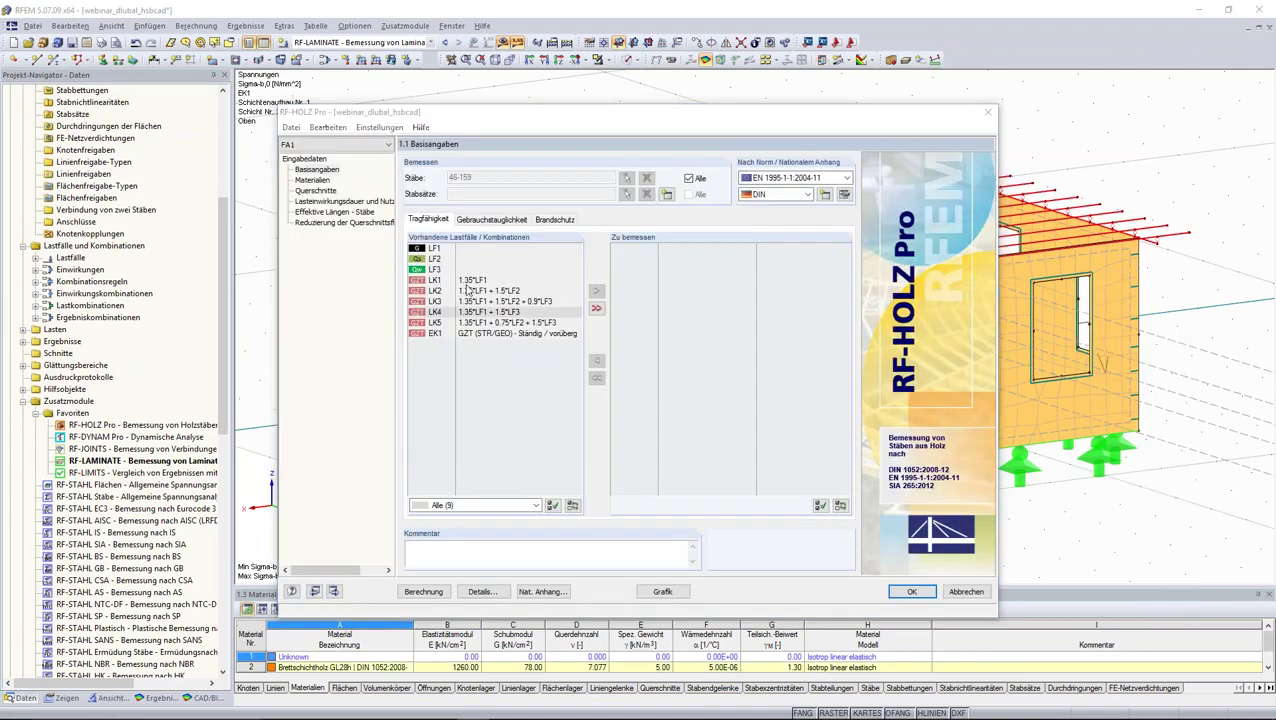
double_click(500, 333)
left_click(688, 178)
left_click(626, 177)
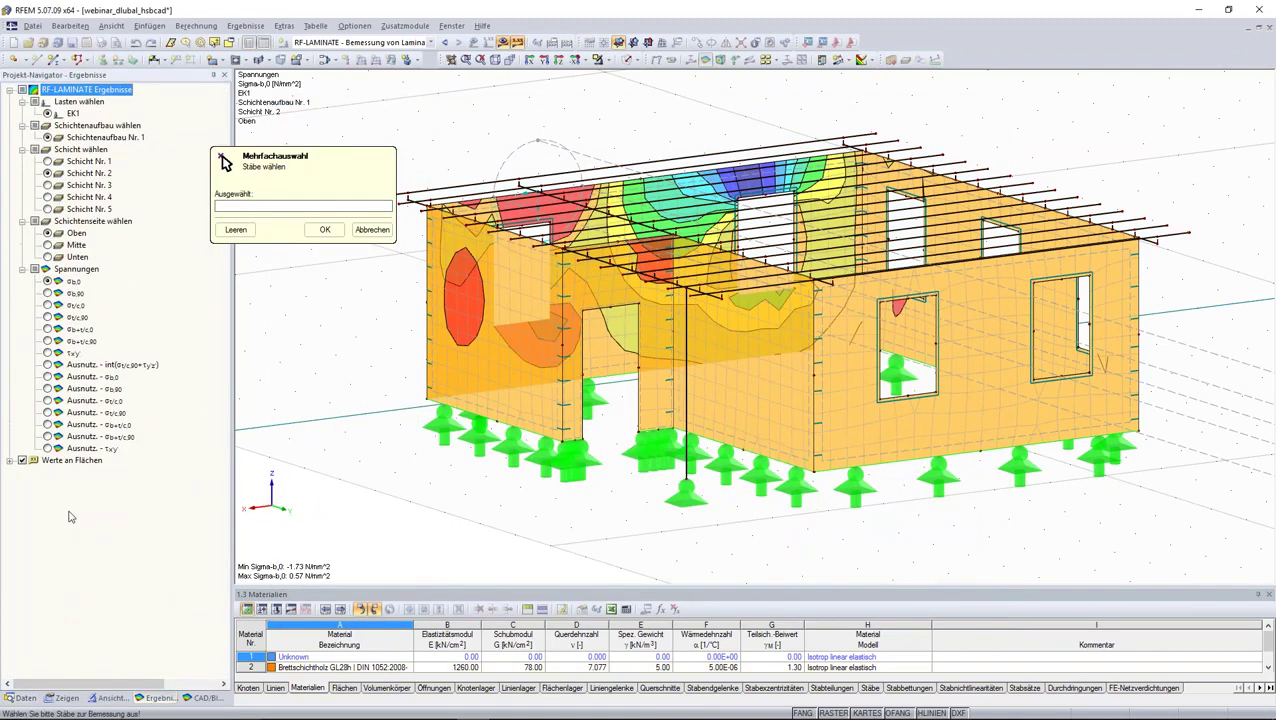
Step: Show only Rechteck 80/160 members and window-select the roof beams
left_click(98, 699)
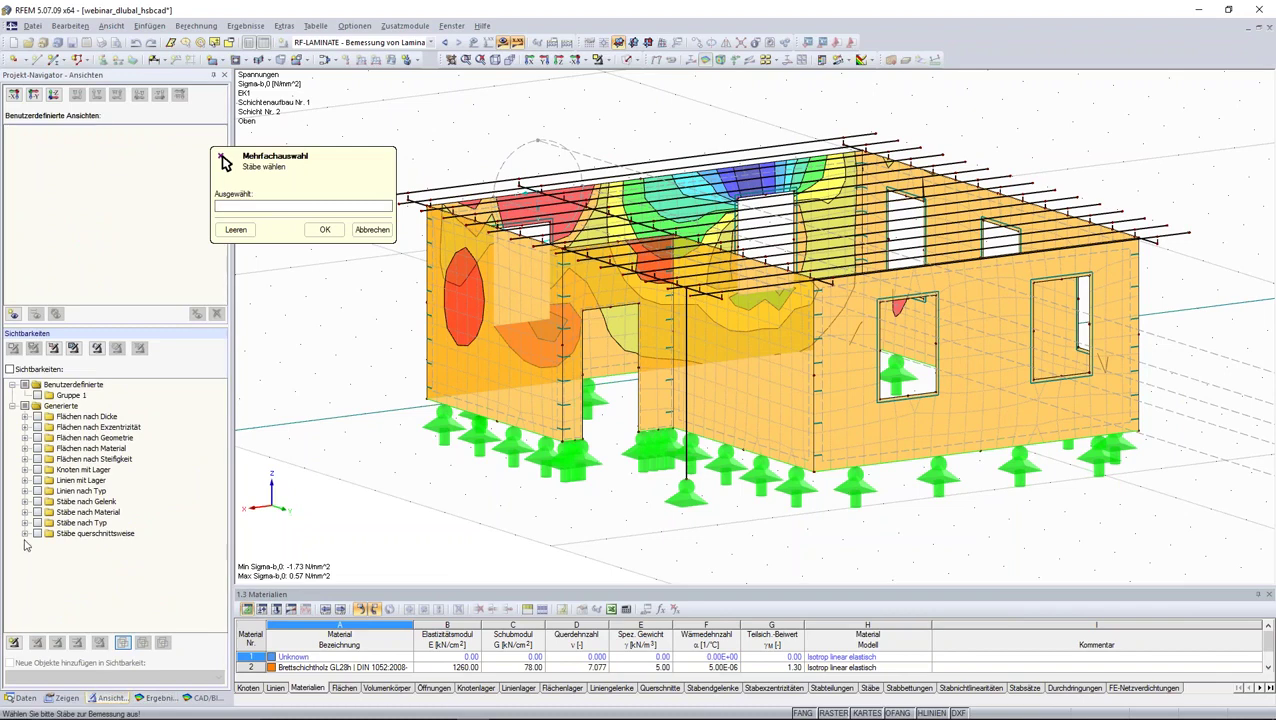
left_click(25, 533)
left_click(50, 565)
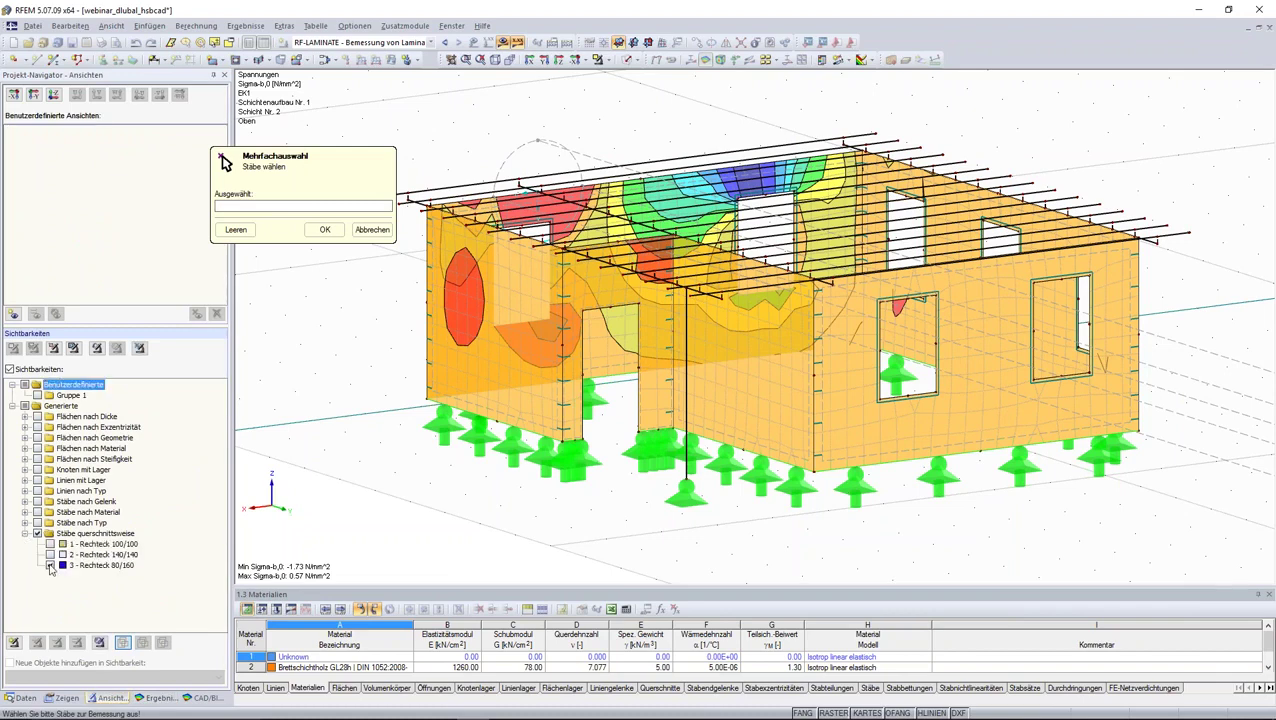
scroll(505, 438, "down", 5)
middle_click_drag(505, 438, 557, 388)
left_click_drag(452, 298, 740, 426)
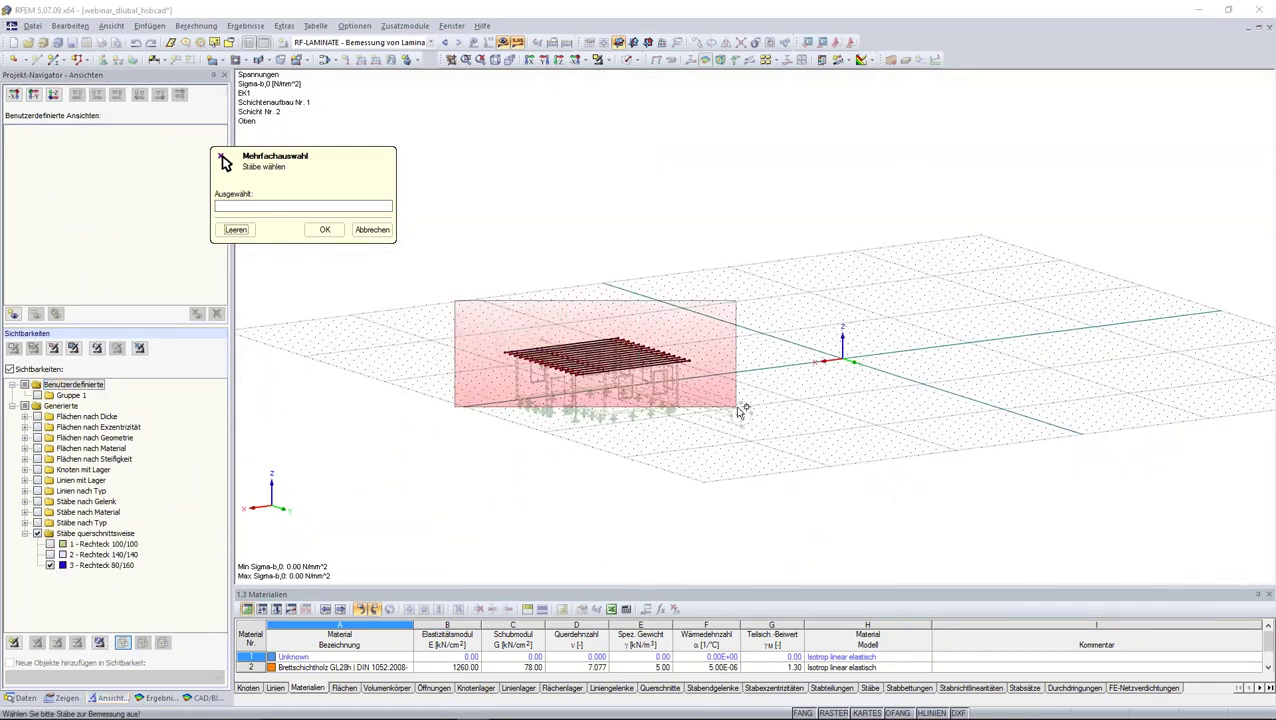
Step: Confirm roof beams 90-149 and turn off 'Stabilitätsnachweis führen' in the Details settings
left_click(325, 229)
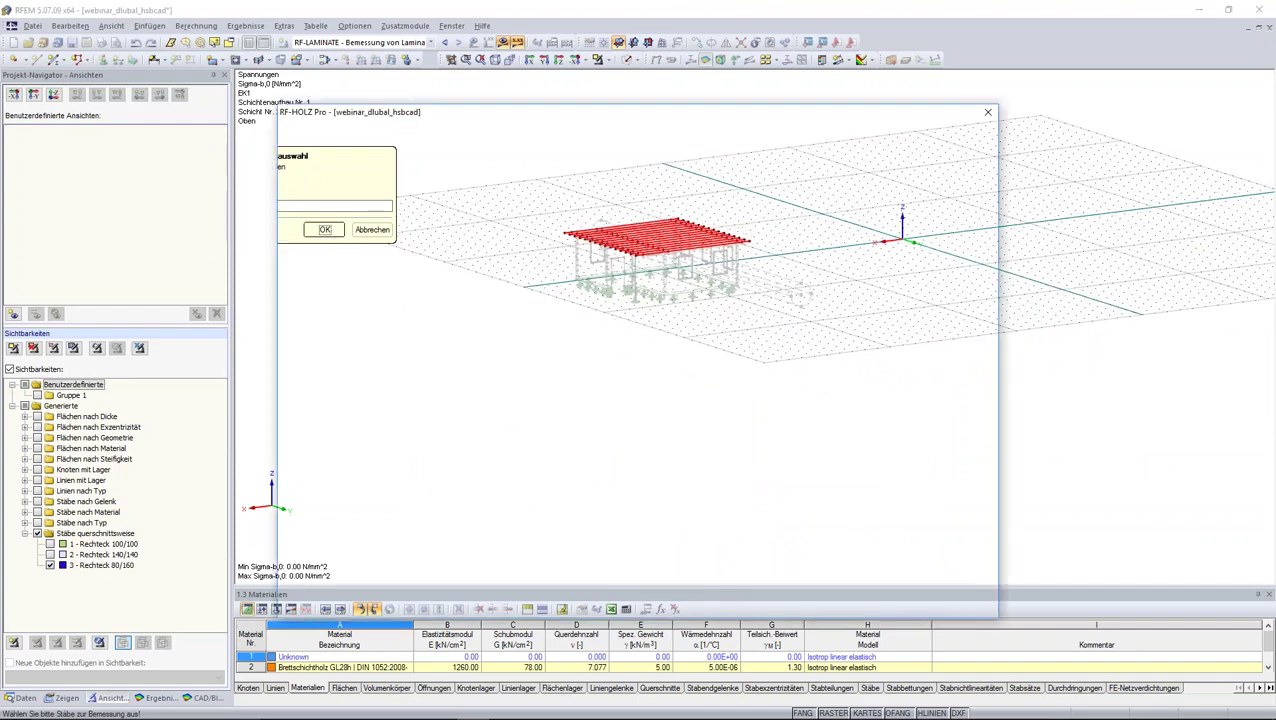
left_click(481, 590)
left_click(468, 160)
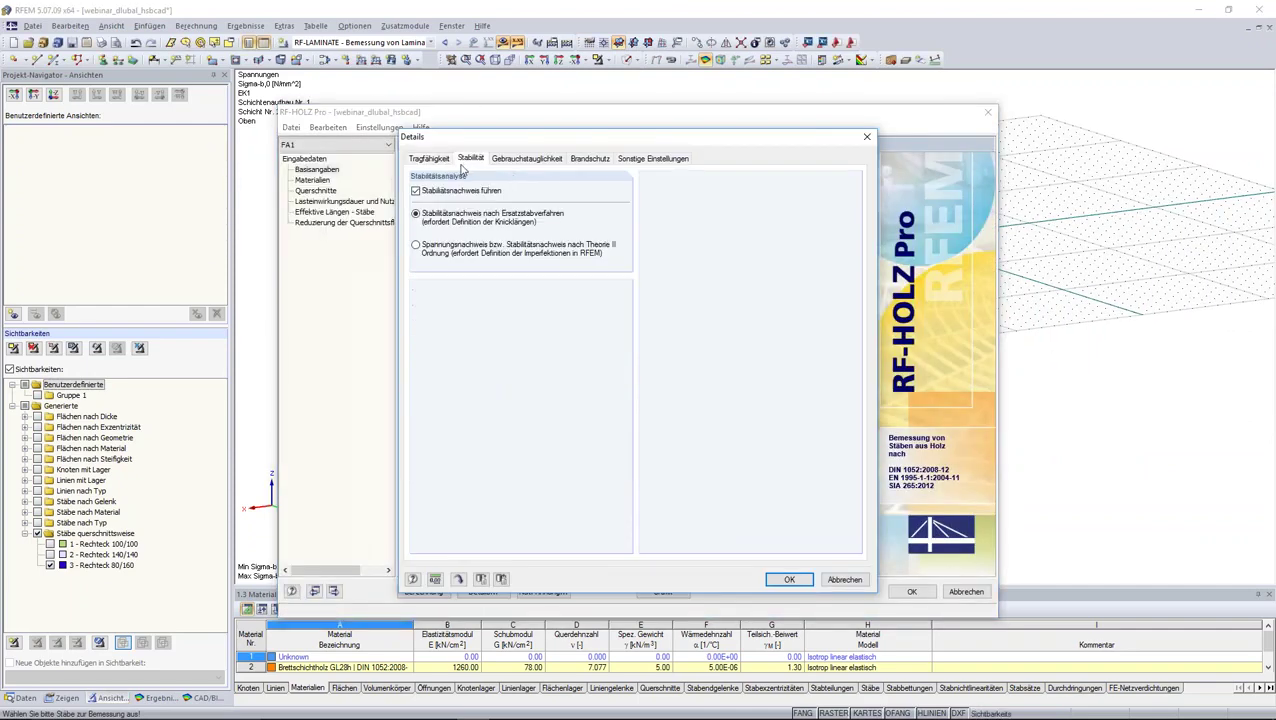
left_click(415, 190)
left_click(789, 579)
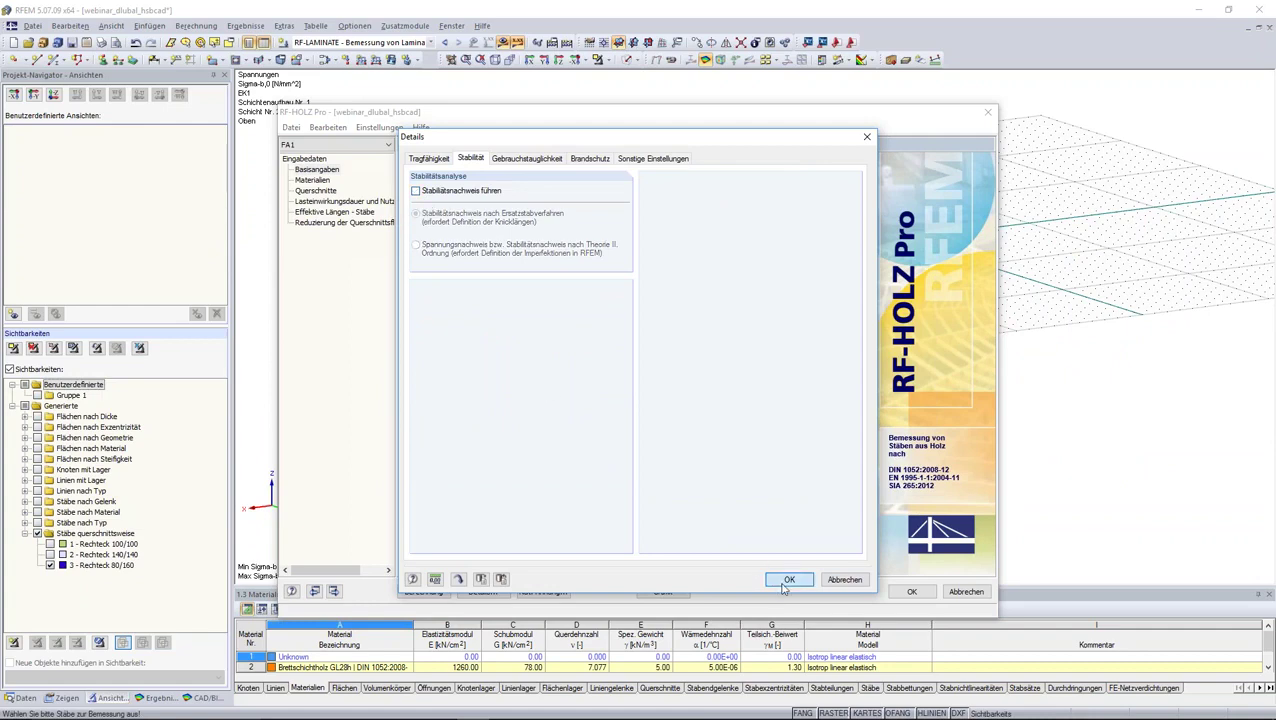
Step: Run the timber design and plot design ratios, maximum 0.87, along the roof beams
left_click(421, 591)
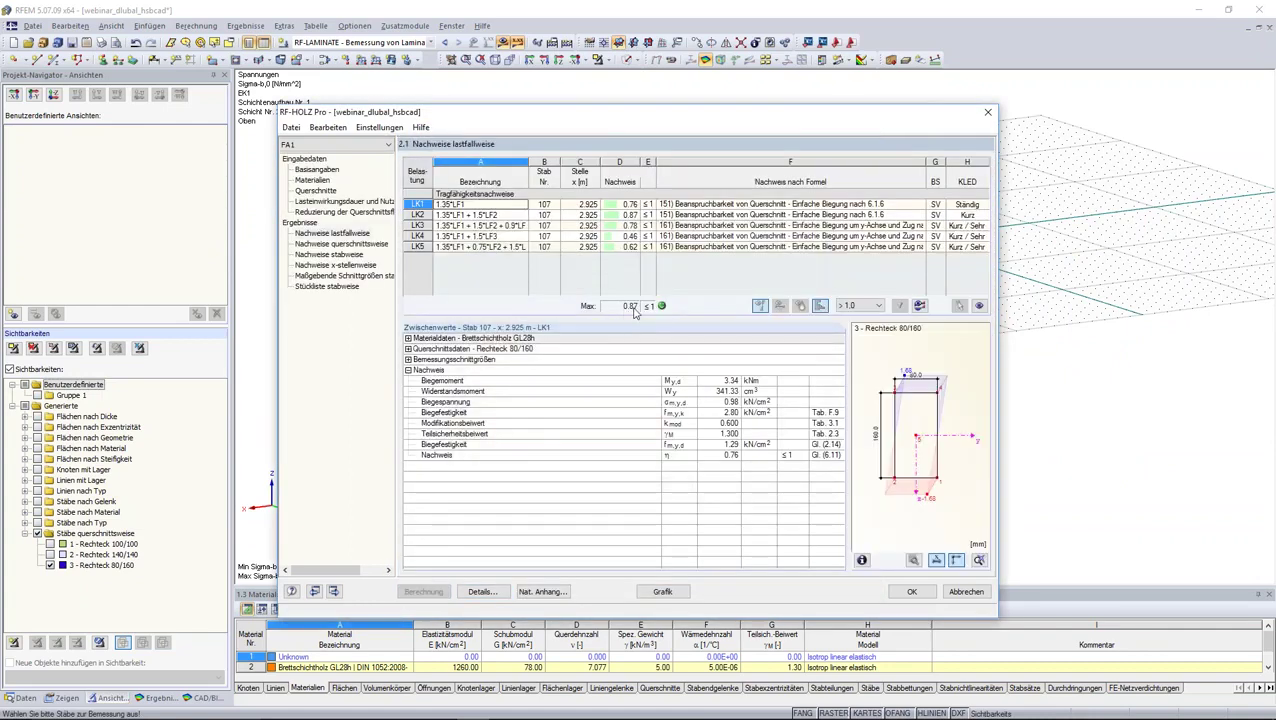
left_click(662, 592)
mouse_move(700, 400)
middle_mouse_down("ctrl")
mouse_move(932, 418)
mouse_move(892, 415)
middle_mouse_up("ctrl")
scroll(731, 308, "up", 2)
scroll(731, 308, "up", 2)
scroll(731, 308, "up", 2)
scroll(640, 120, "up", 1)
scroll(617, 138, "up", 1)
Step: Choose 'Sichtbarkeitsmodus aufheben' to restore walls and supports, then pan, rotate and zoom the house
scroll(617, 138, "up", 1)
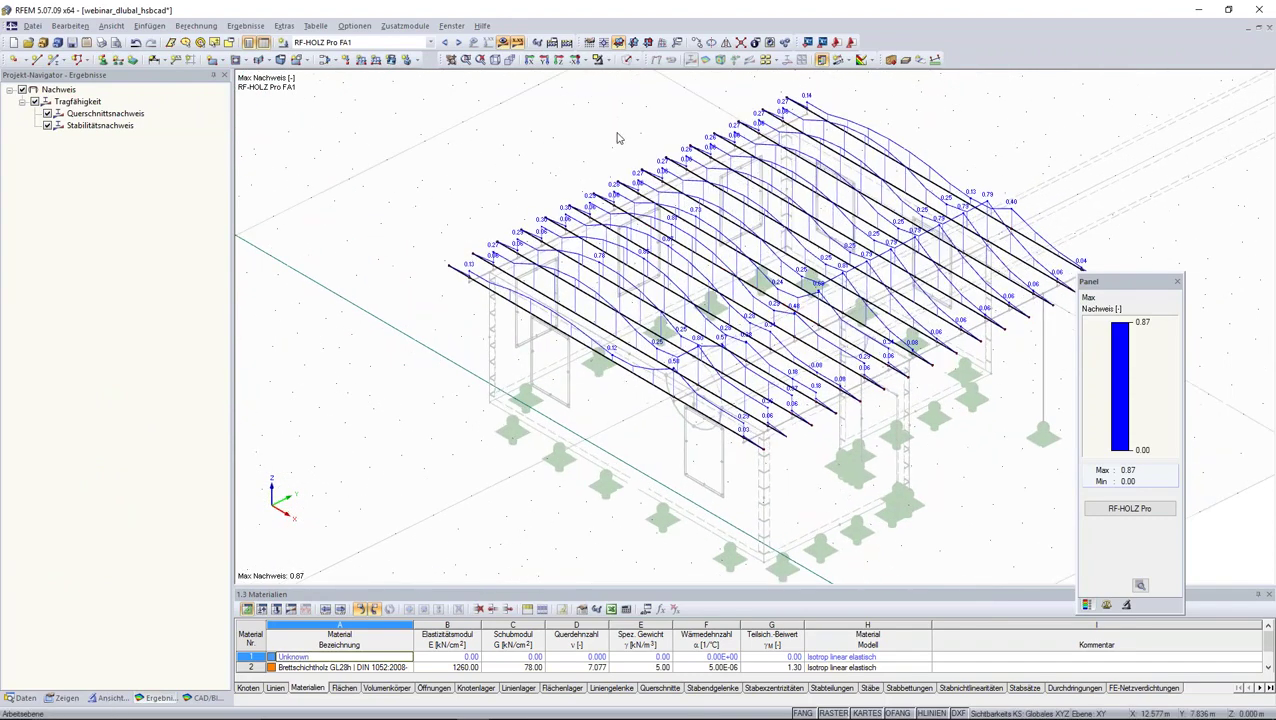
left_click(606, 59)
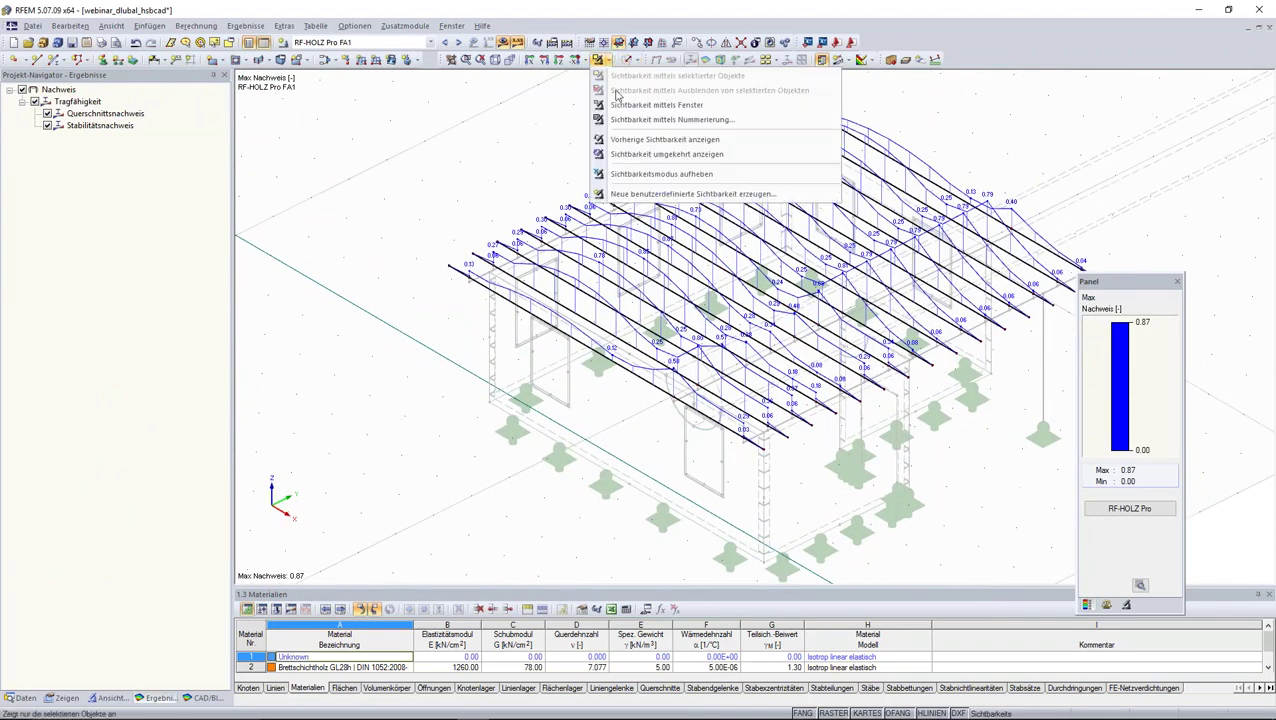
left_click(645, 174)
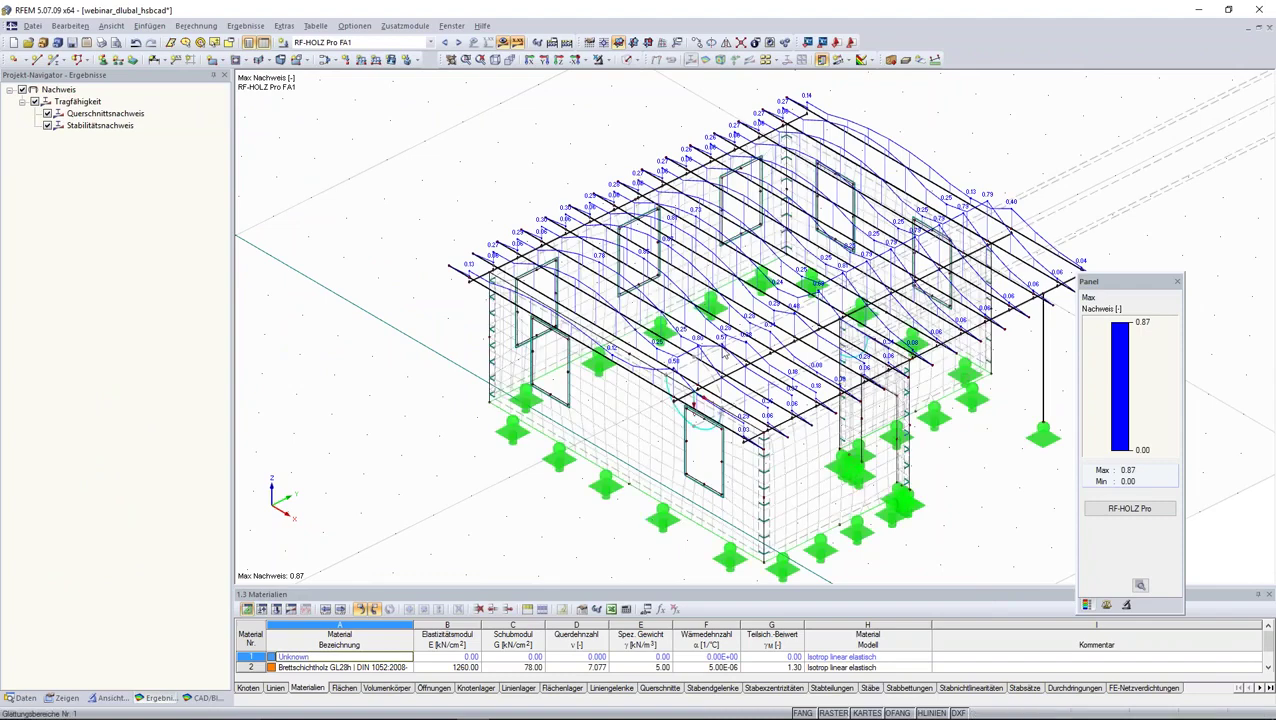
mouse_move(695, 402)
middle_mouse_down()
mouse_move(596, 312)
mouse_move(749, 338)
middle_mouse_up()
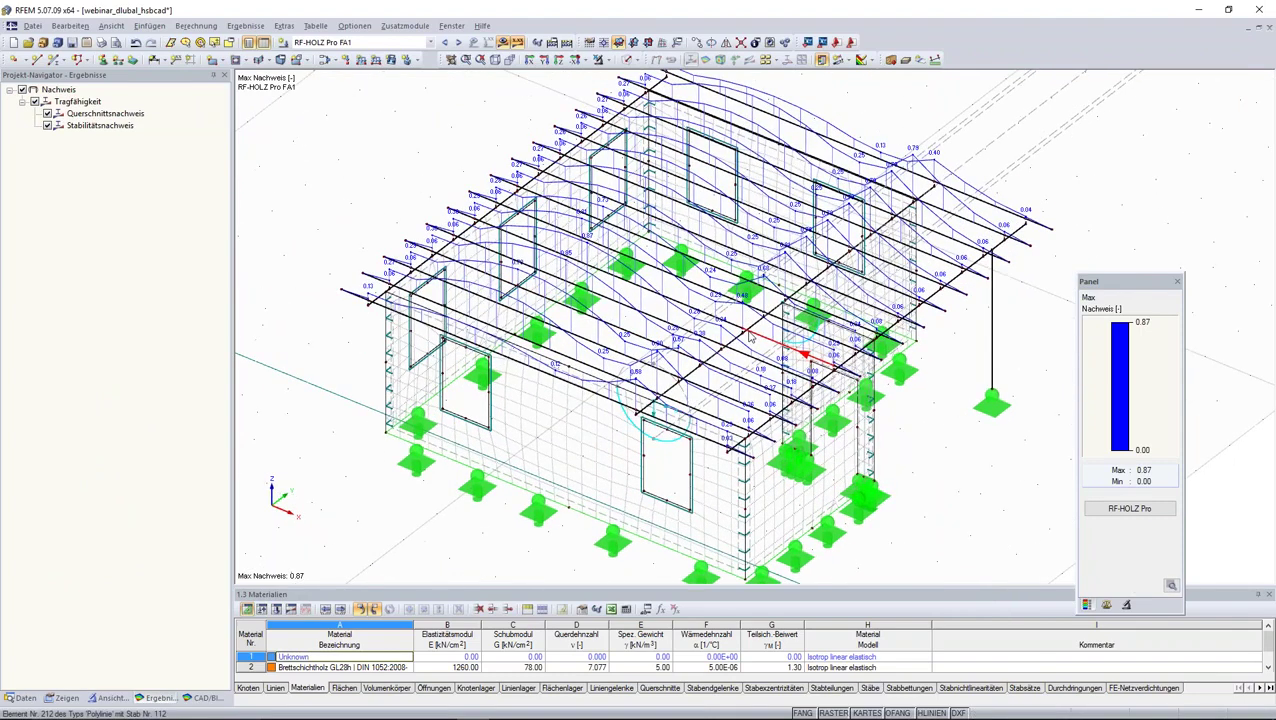
scroll(749, 338, "up", 2)
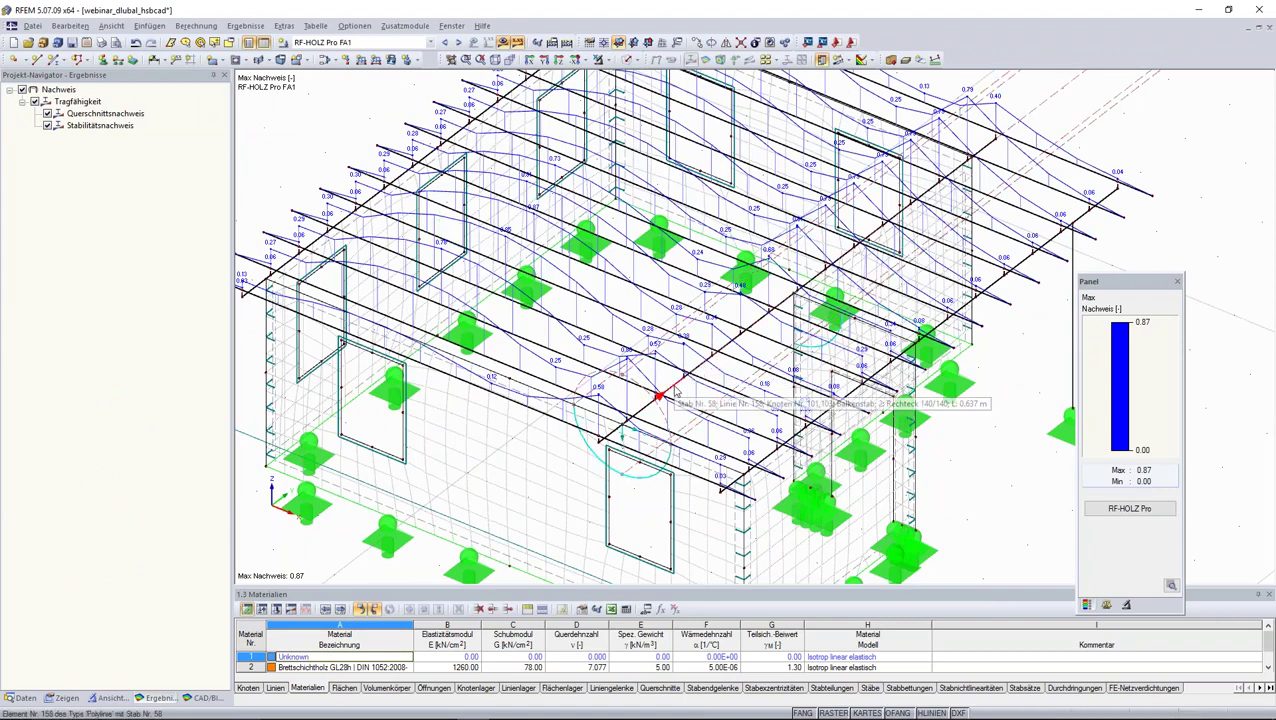
mouse_move(658, 397)
middle_mouse_down("ctrl")
mouse_move(718, 340)
mouse_move(690, 366)
middle_mouse_up("ctrl")
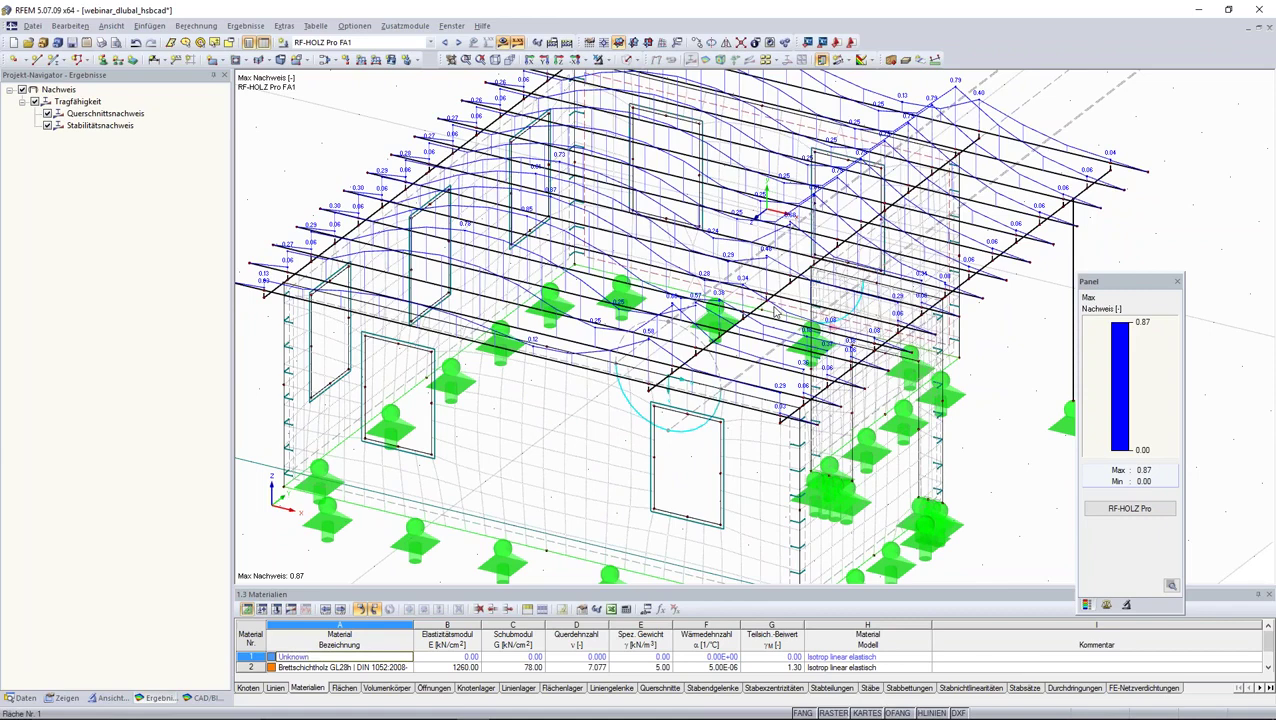
scroll(774, 311, "up", 2)
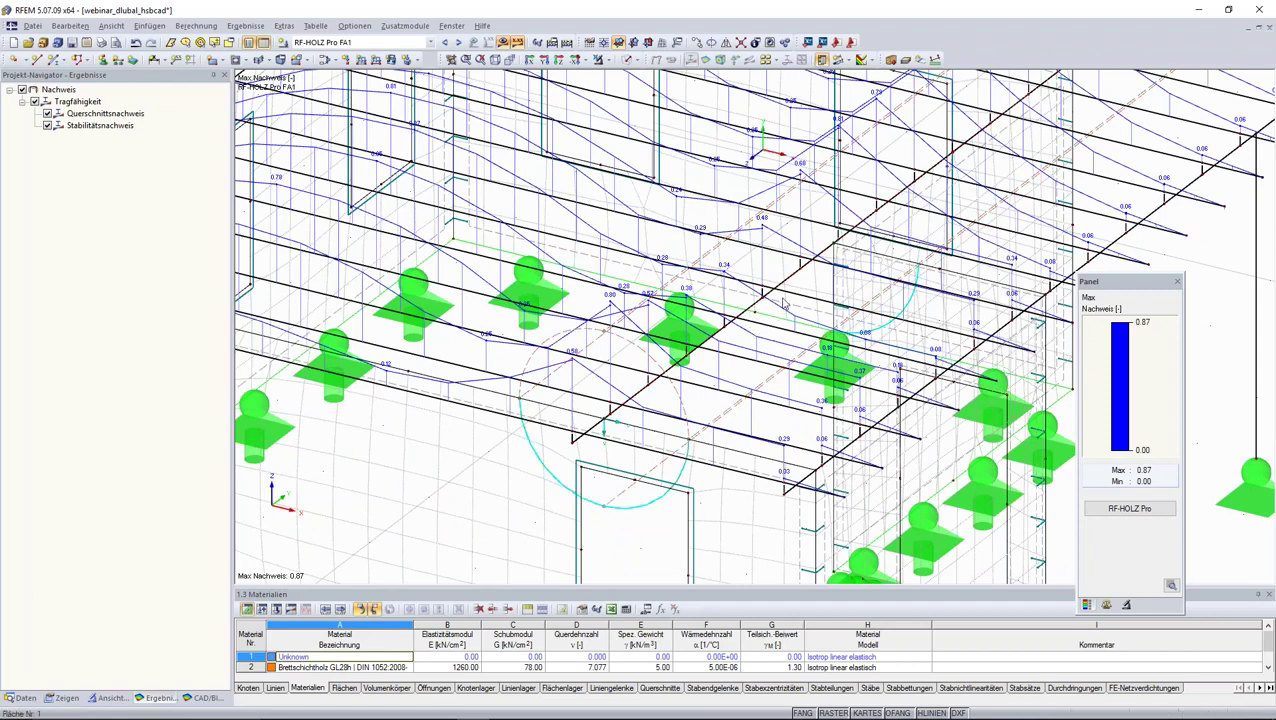
scroll(788, 293, "down", 1)
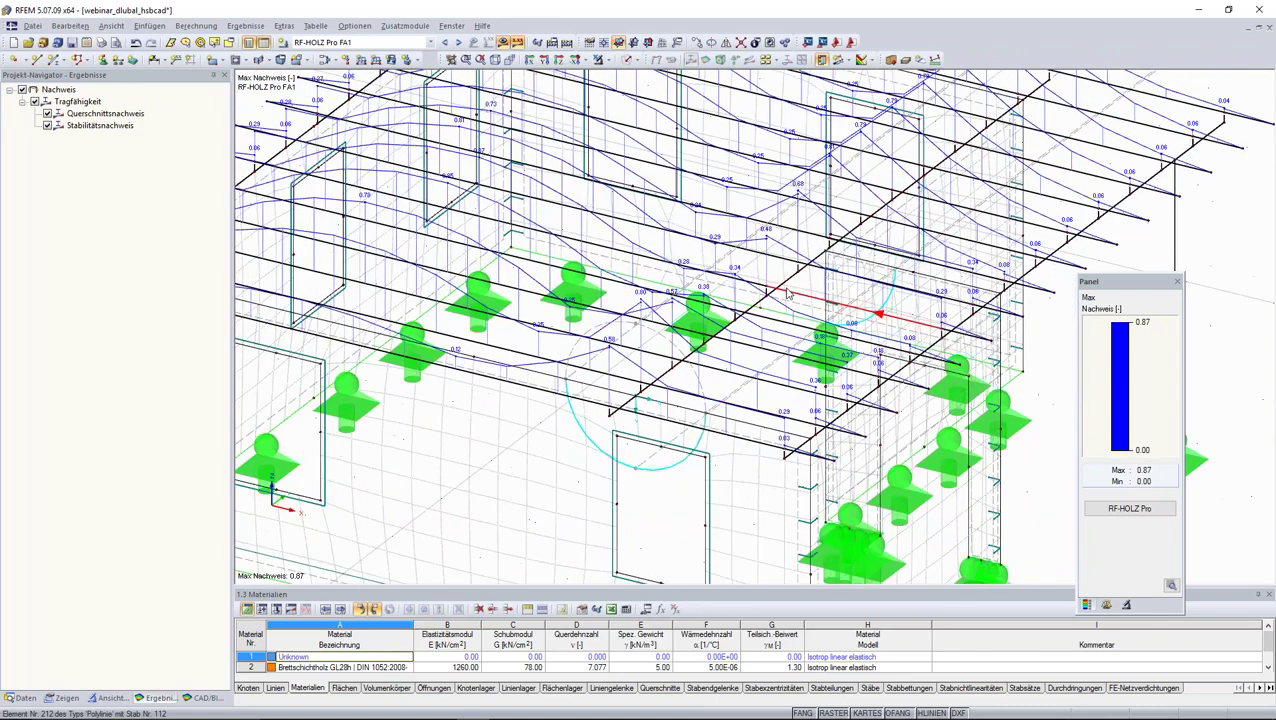
scroll(788, 293, "down", 1)
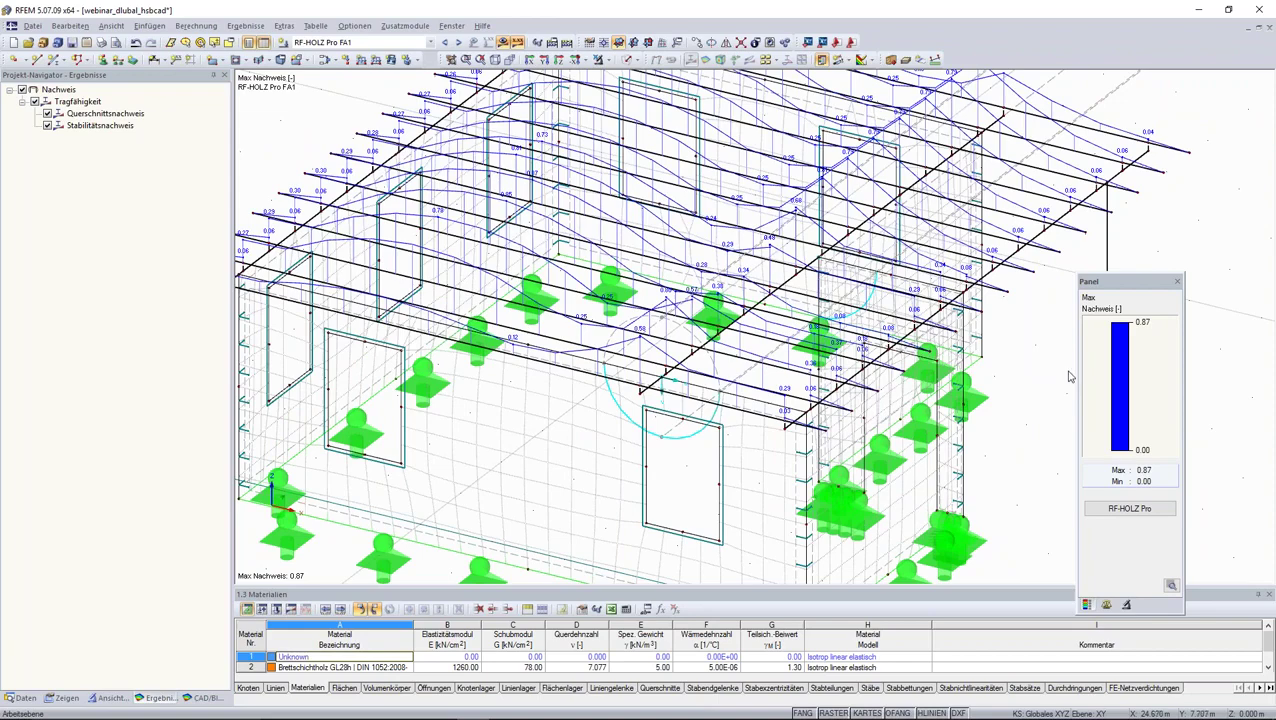
scroll(1063, 397, "down", 1)
scroll(1063, 397, "down", 1)
scroll(962, 462, "up", 1)
mouse_move(962, 462)
middle_mouse_down("ctrl")
mouse_move(937, 458)
mouse_move(1080, 422)
mouse_move(976, 414)
mouse_move(1000, 405)
middle_mouse_up("ctrl")
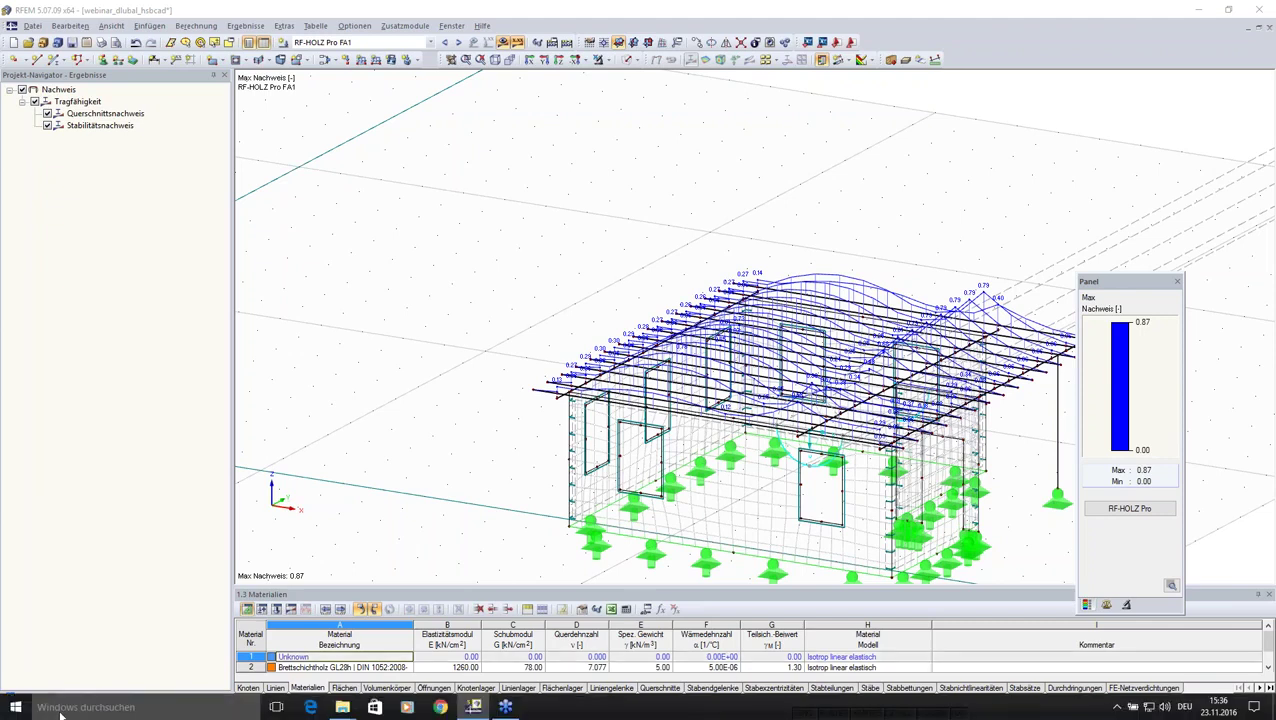
Step: Search Windows for 'outlo' from the taskbar
left_click(60, 707)
type("ou")
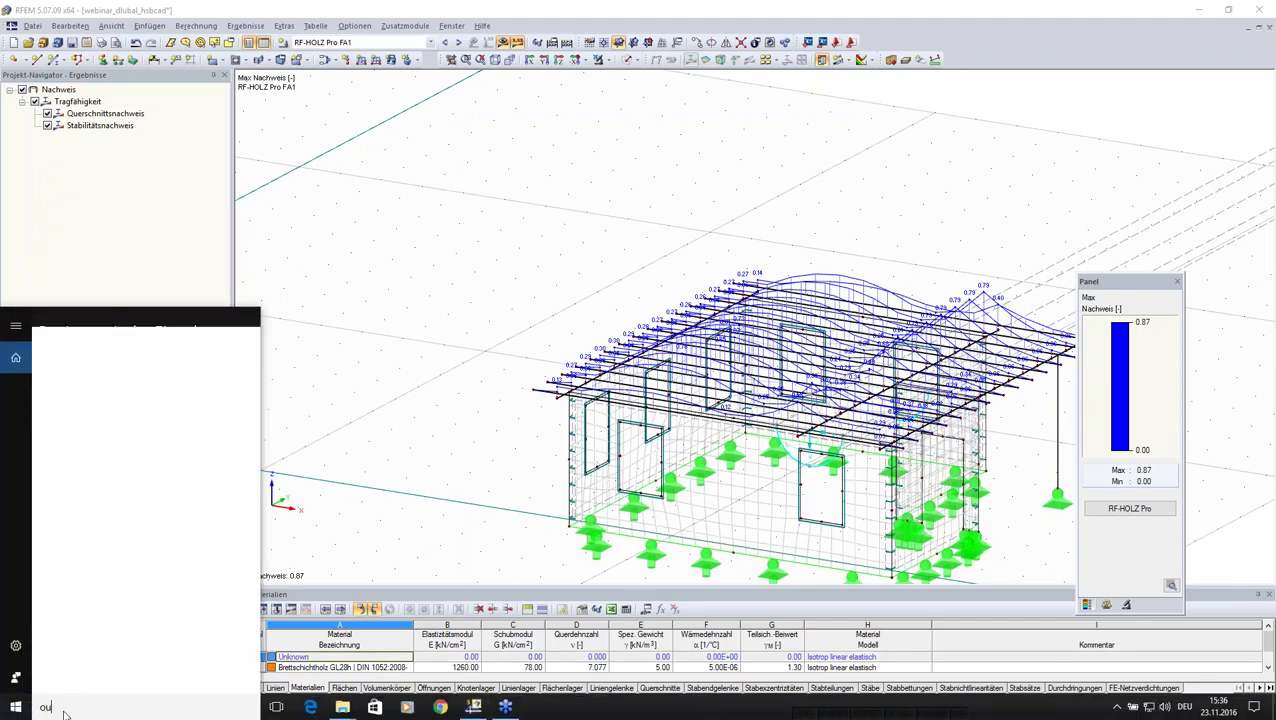
type("tlo")
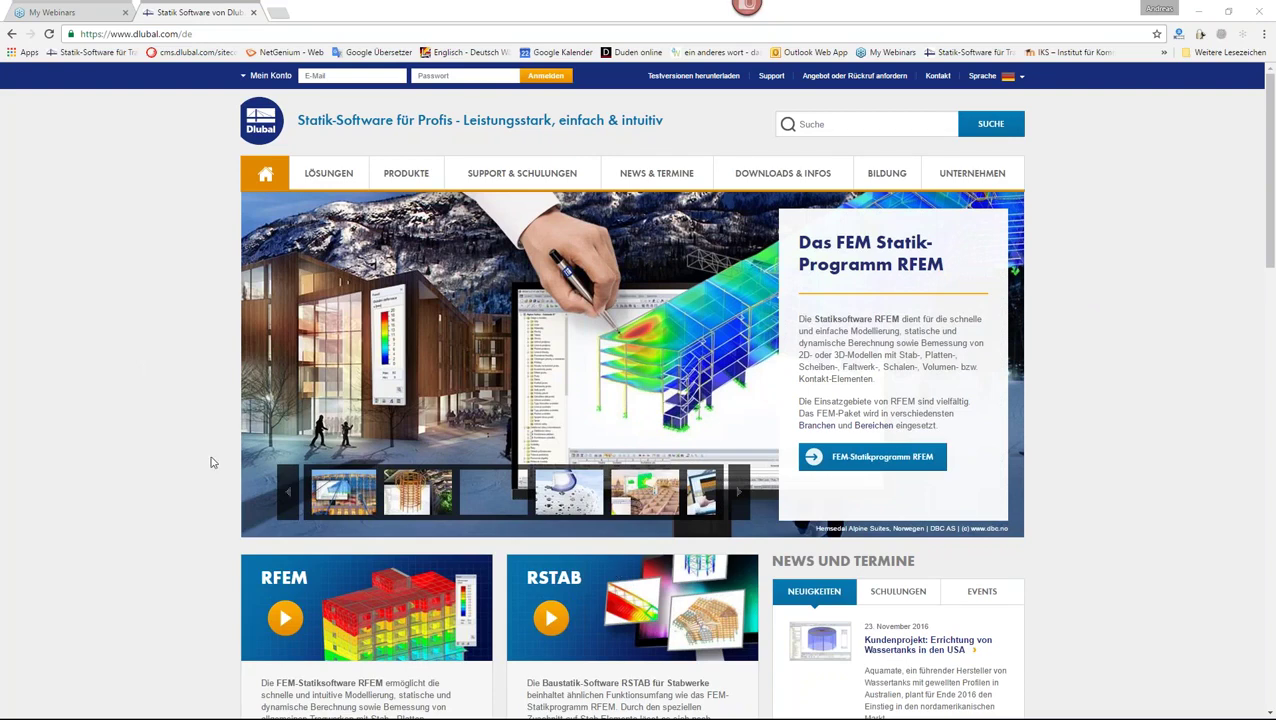
Step: Search the Dlubal webinars for 'brettsperrholz' and browse the results
mouse_move(656, 173)
left_click(668, 338)
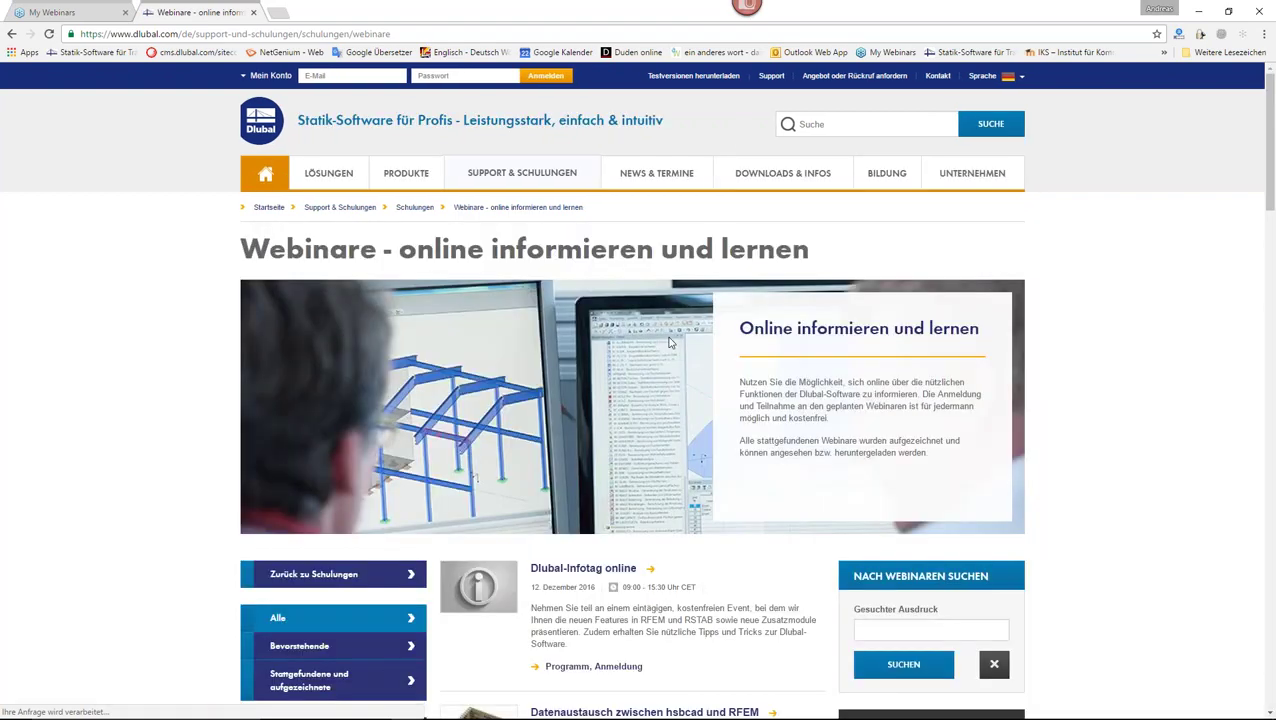
scroll(853, 282, "down", 3)
scroll(853, 282, "down", 1)
left_click(931, 232)
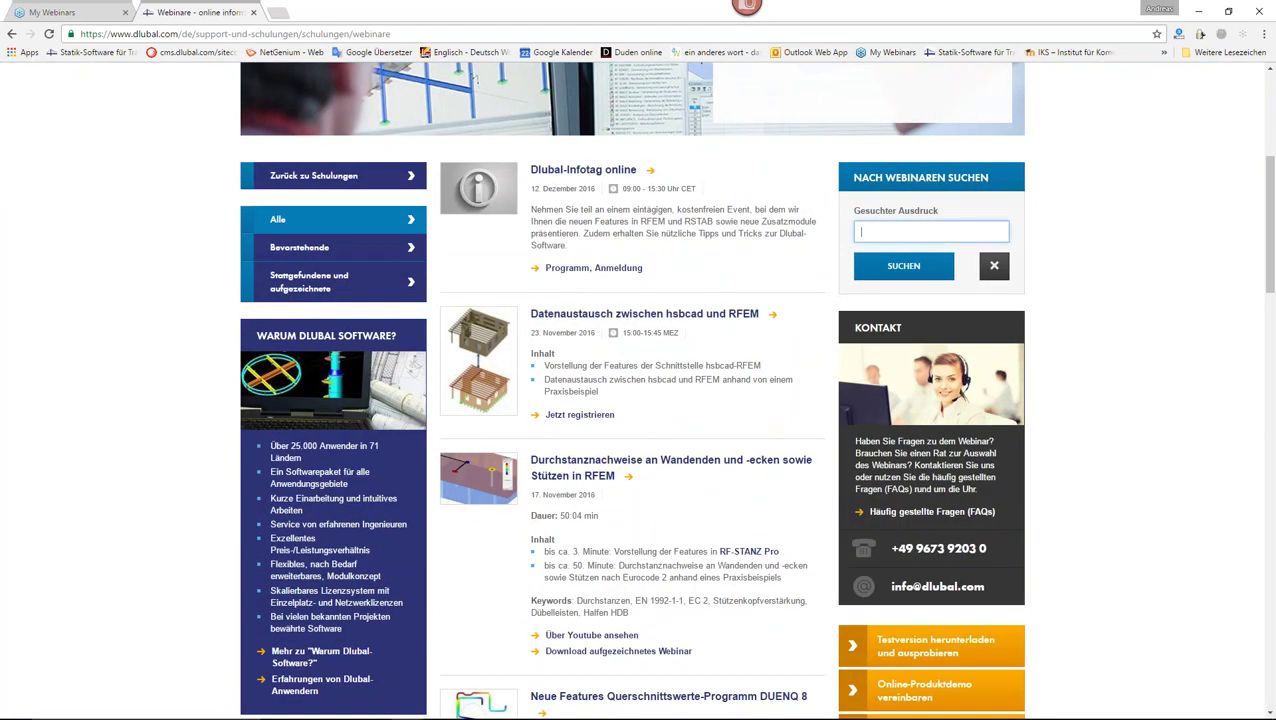
type("brett")
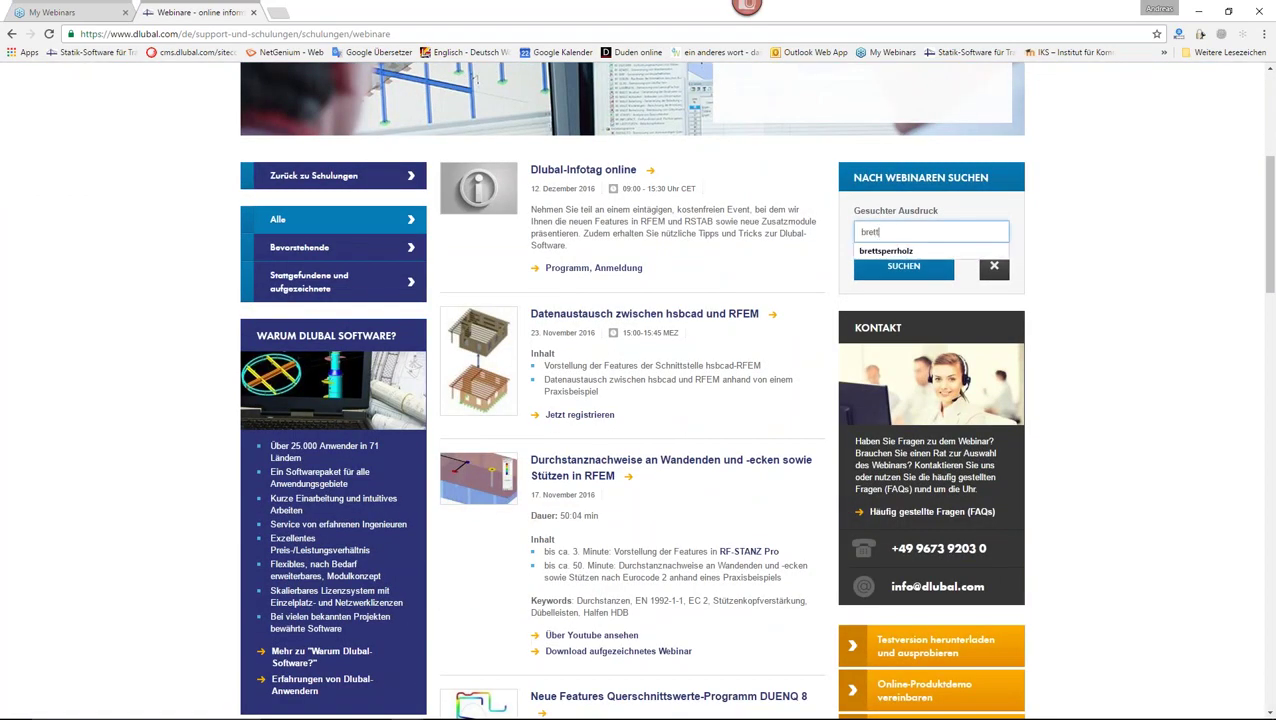
key("Down")
key("Return")
key("Return")
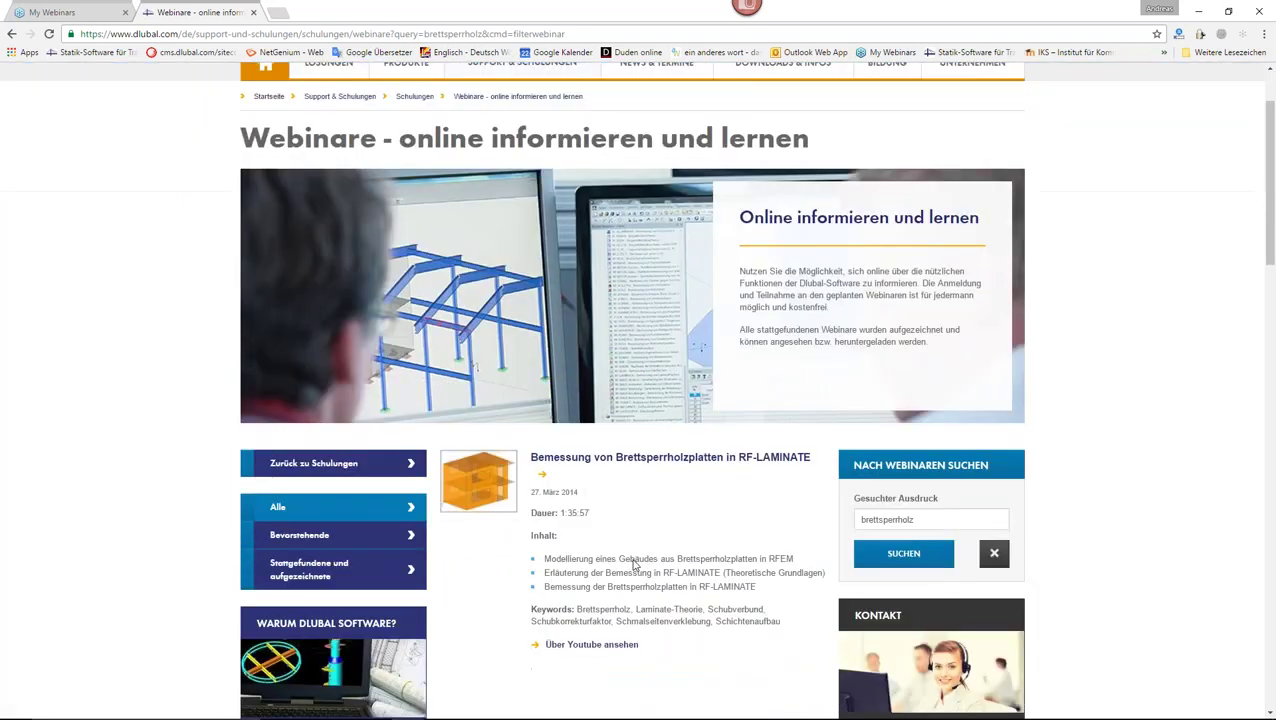
scroll(633, 565, "down", 2)
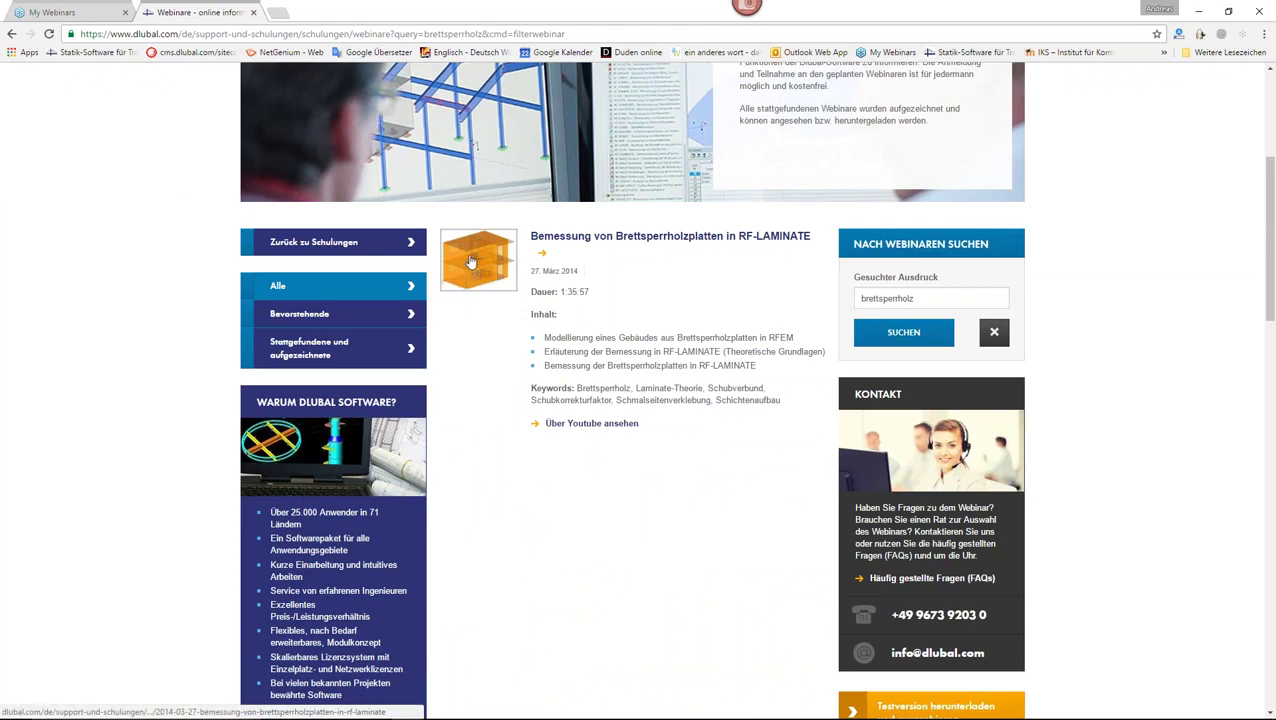
scroll(833, 378, "up", 1)
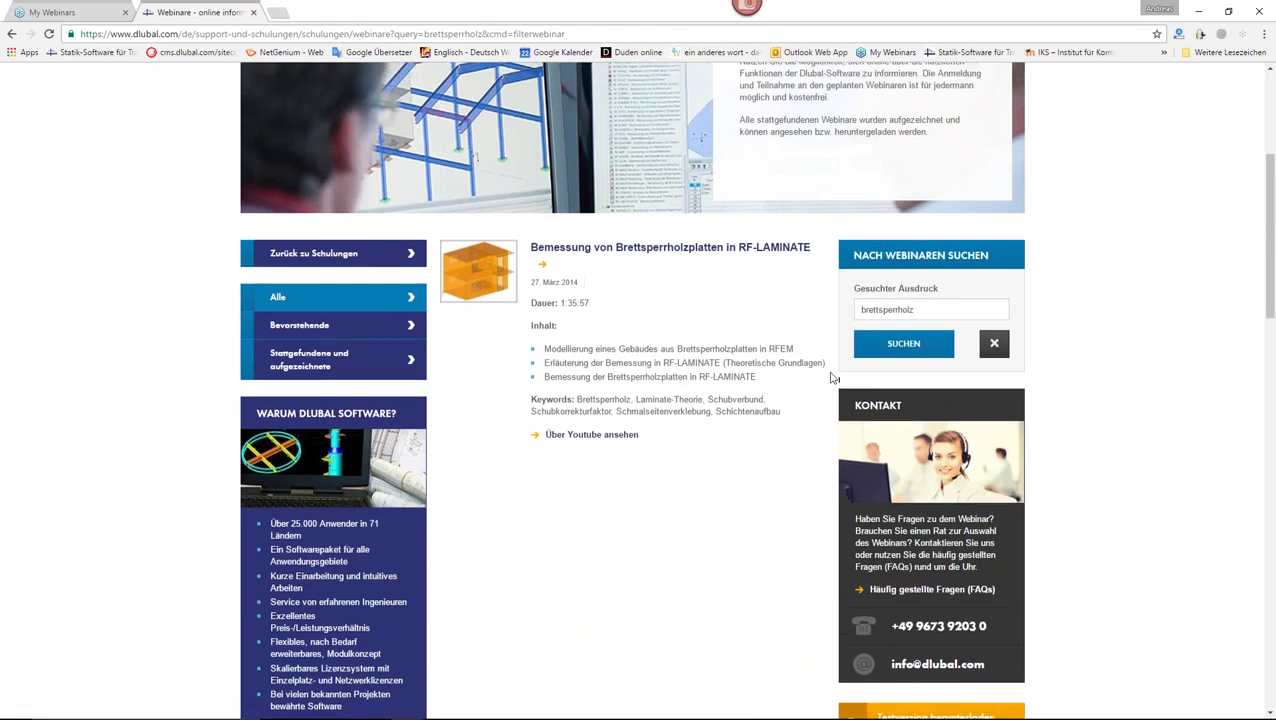
scroll(830, 378, "up", 3)
scroll(830, 378, "down", 2)
Step: Change the webinar search term to 'holzkonstruktion' and review the matching RSTAB 8 webinar
left_click_drag(898, 431, 877, 431)
left_click(858, 431, "shift")
key("BackSpace")
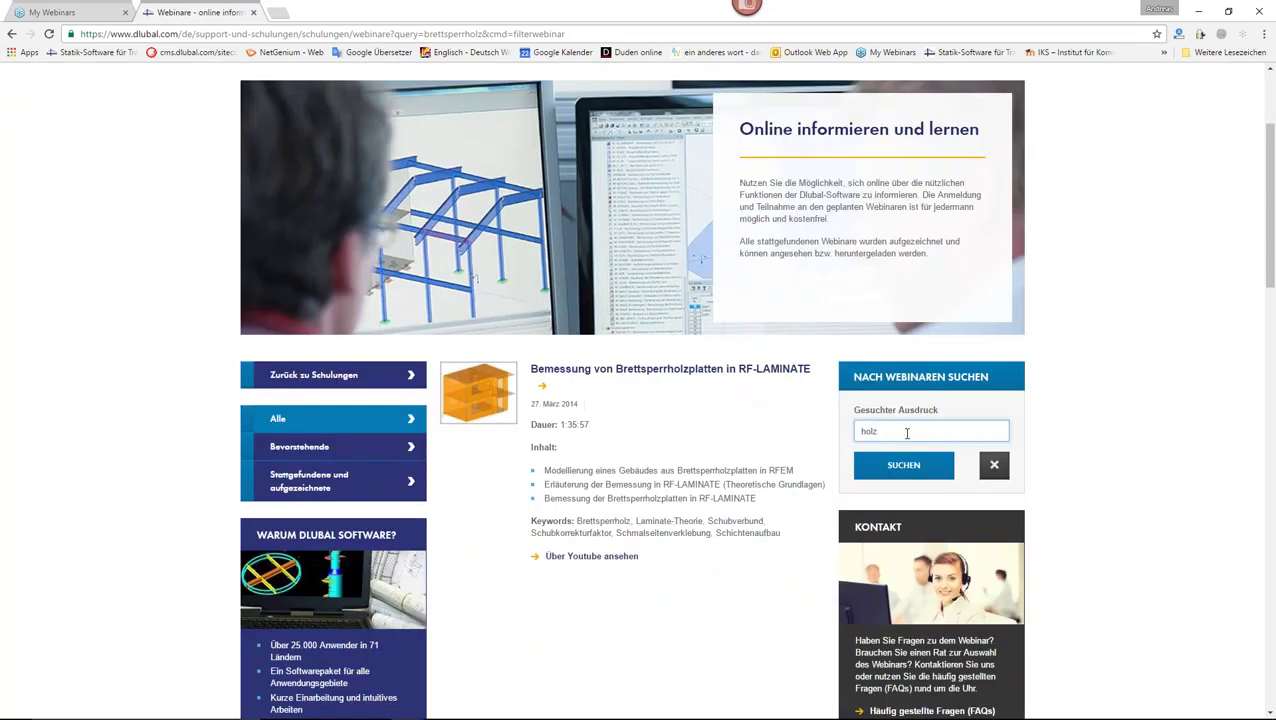
type("ko")
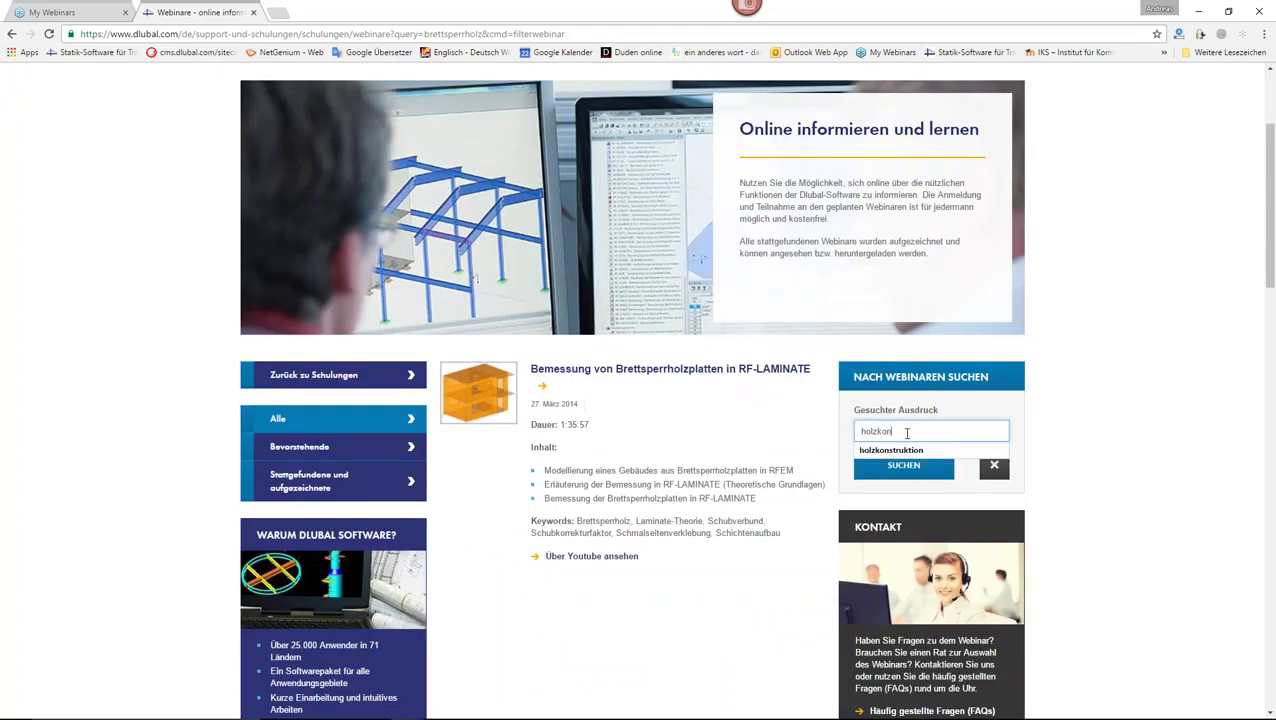
type("n")
left_click(903, 451)
left_click(903, 466)
scroll(673, 515, "down", 3)
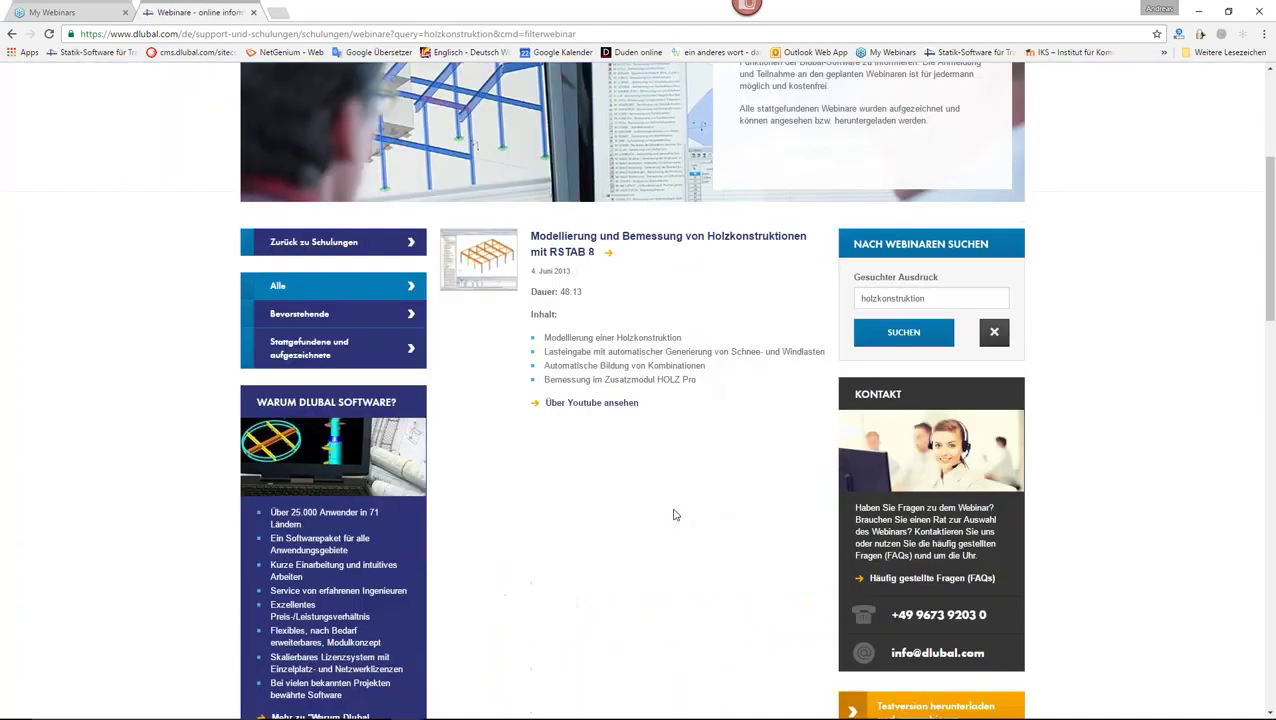
scroll(673, 515, "up", 1)
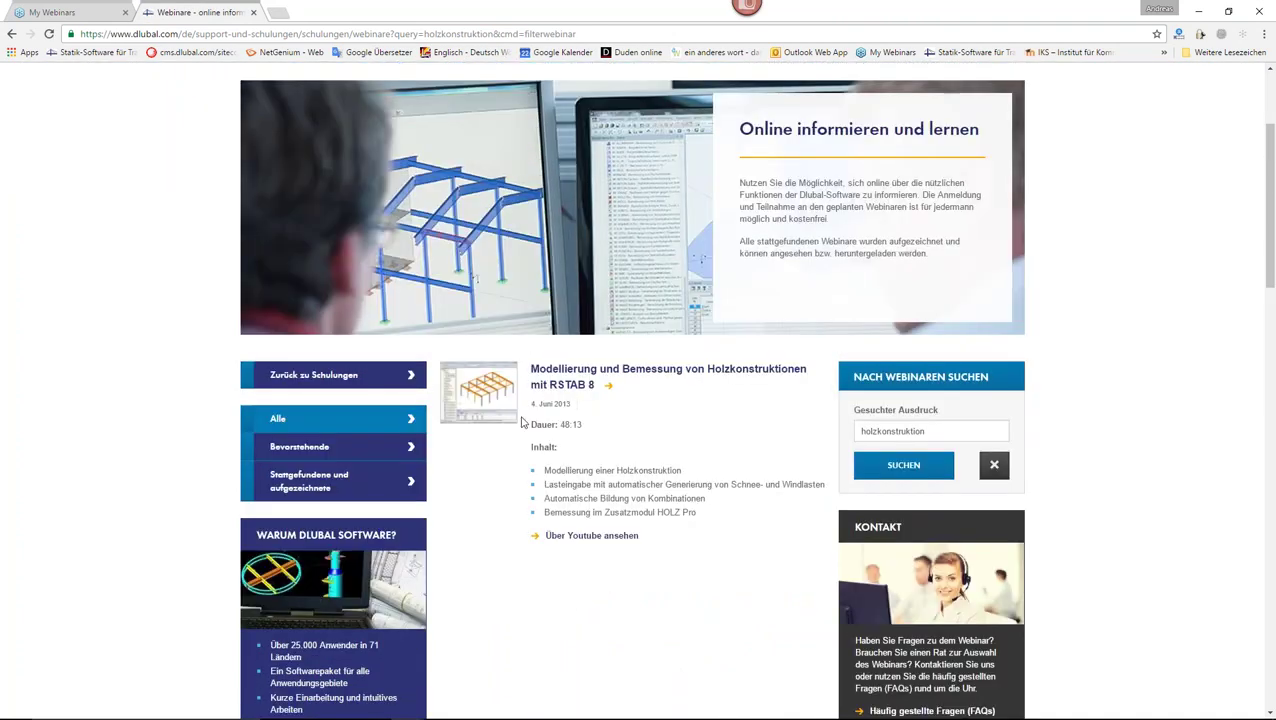